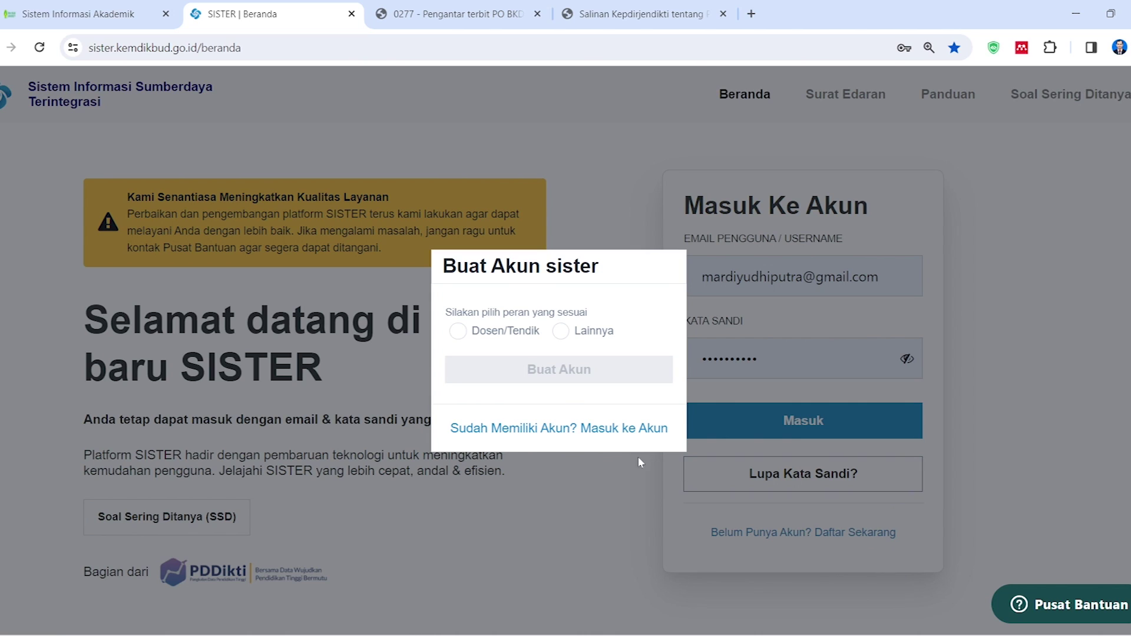
# Choose the Dosen/Tendik role, open Buat Akun, then return to the Masuk Ke Akun login page
pyautogui.click(459, 332)
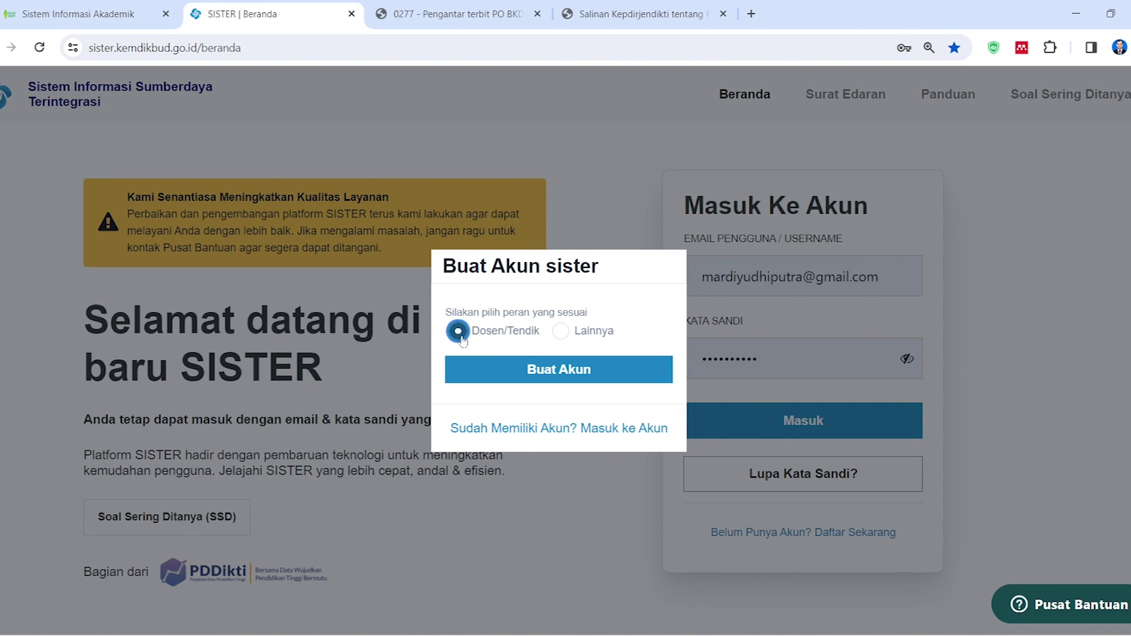
pyautogui.click(566, 383)
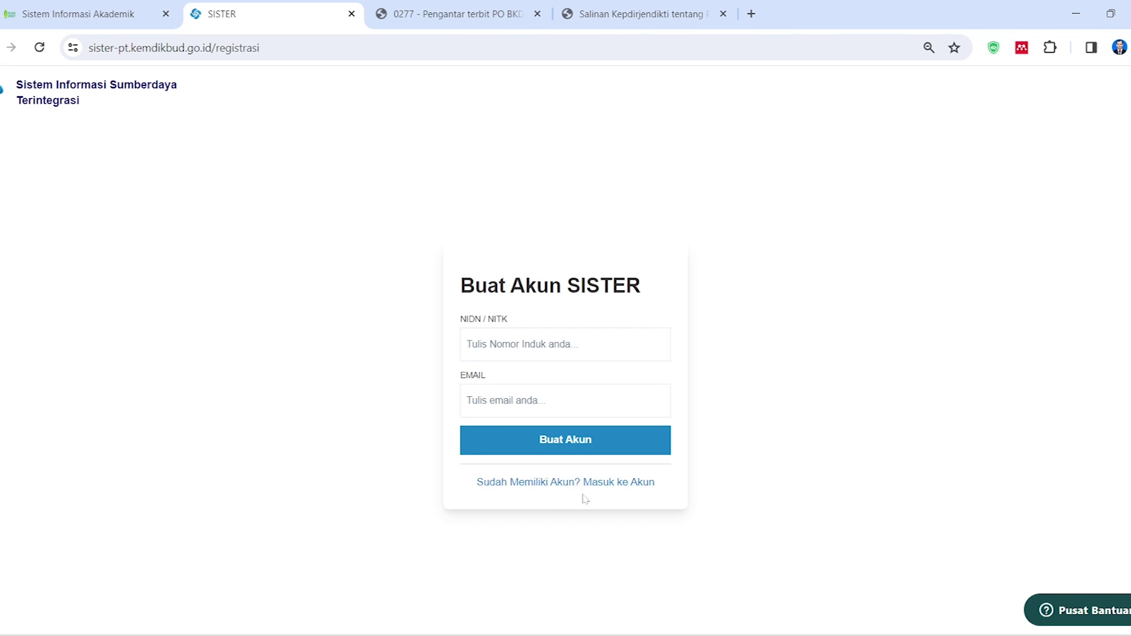
pyautogui.click(610, 492)
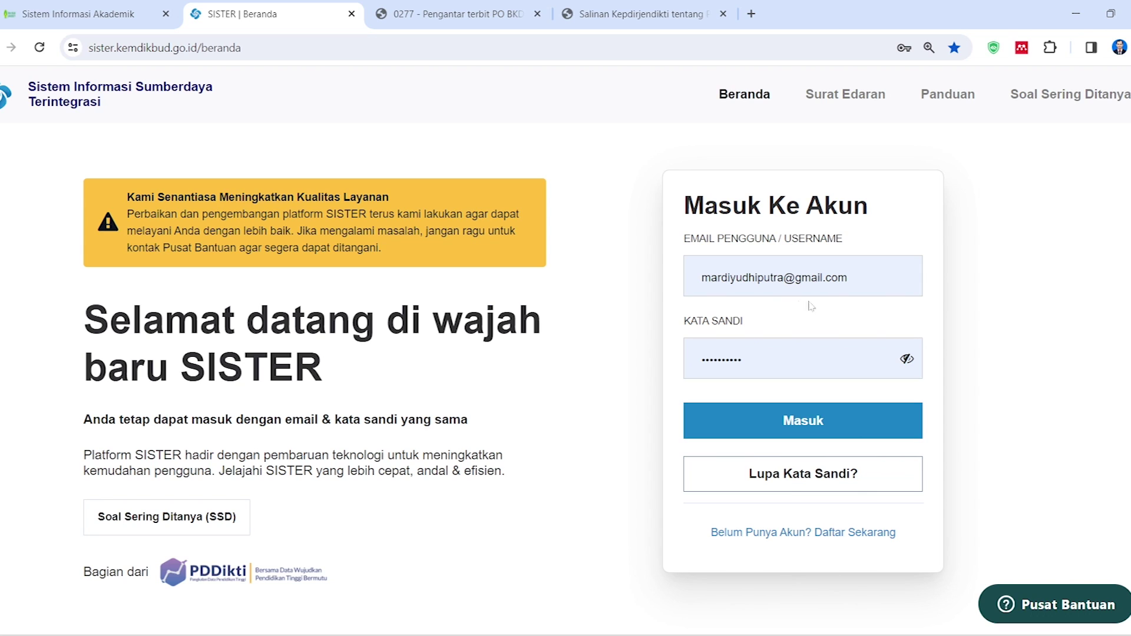
# Check the autofilled login e-mail and password fields, dismissing the saved-login suggestions
pyautogui.click(858, 276)
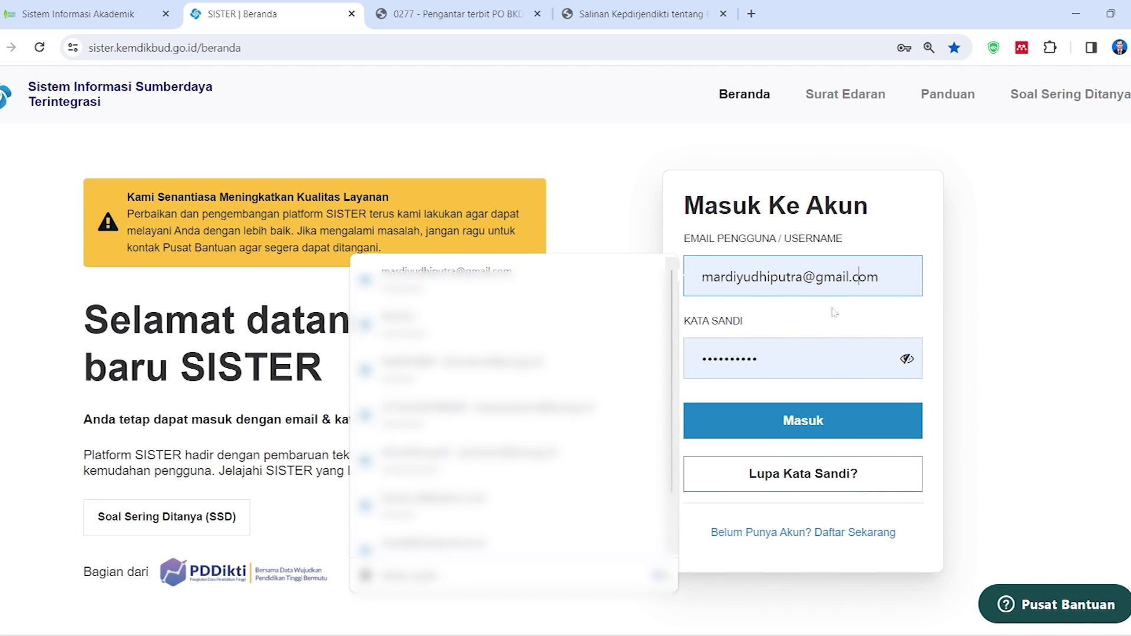
pyautogui.click(974, 338)
pyautogui.click(789, 362)
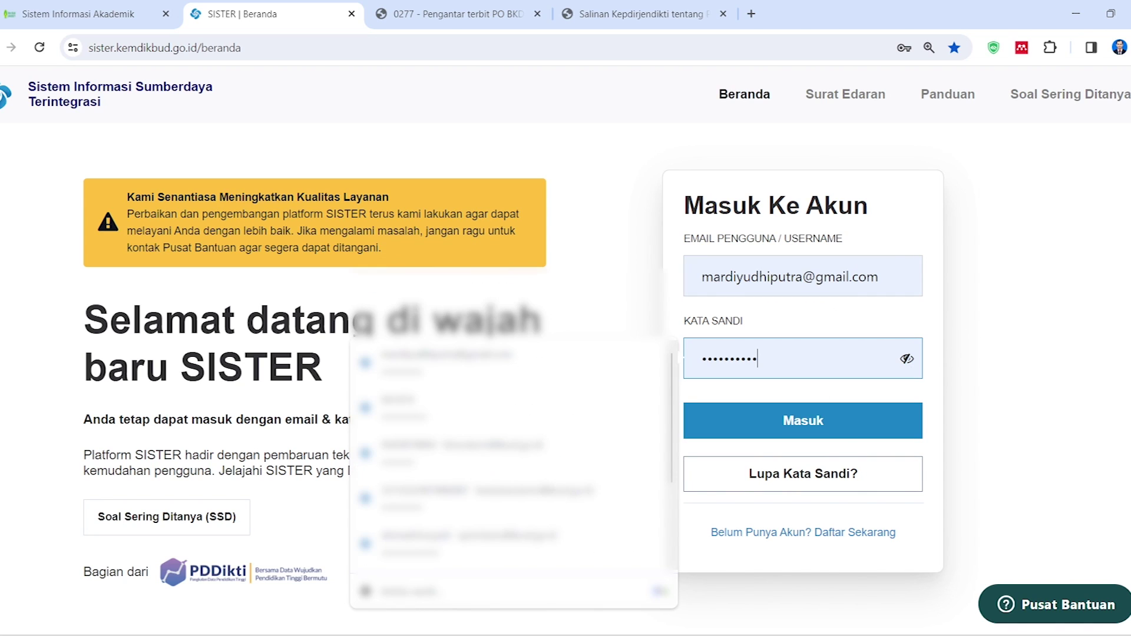
pyautogui.click(982, 362)
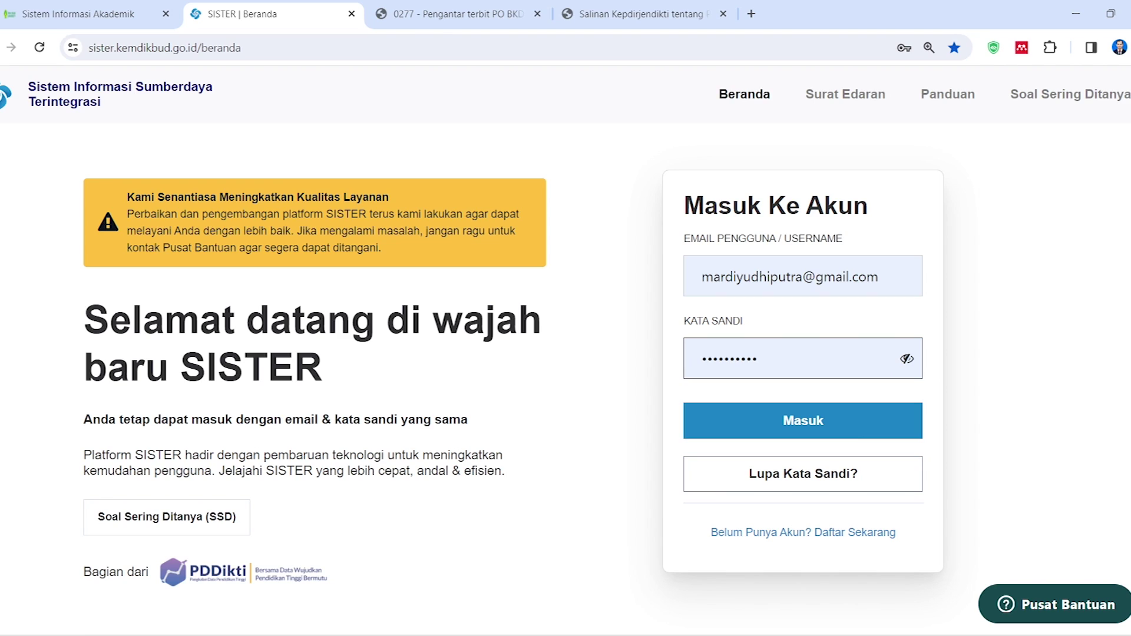
pyautogui.click(831, 480)
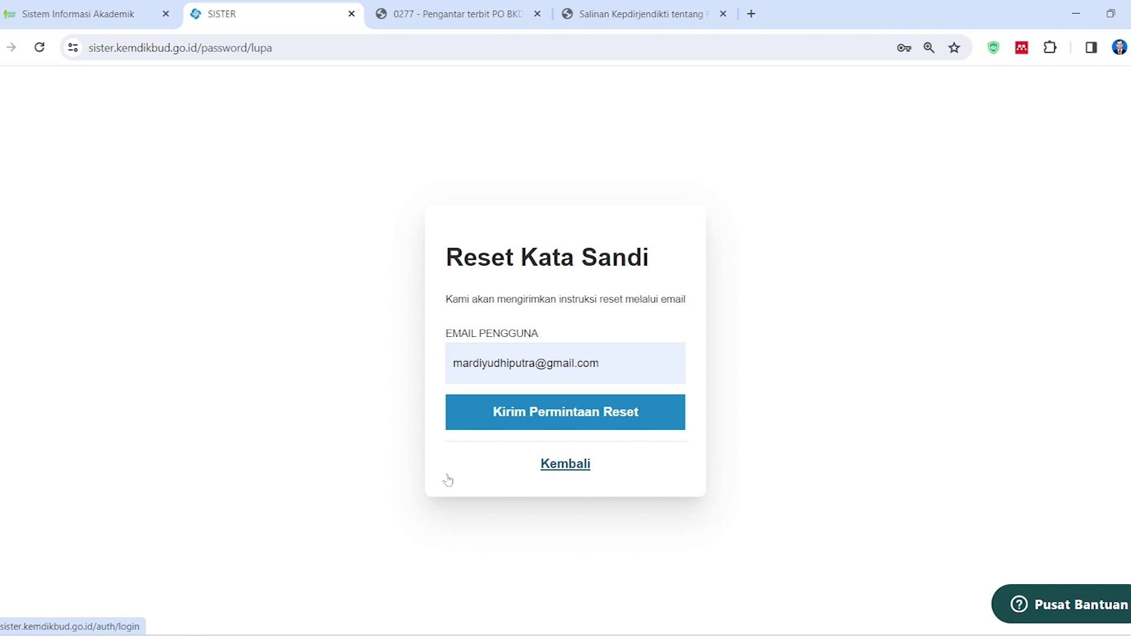
pyautogui.click(613, 364)
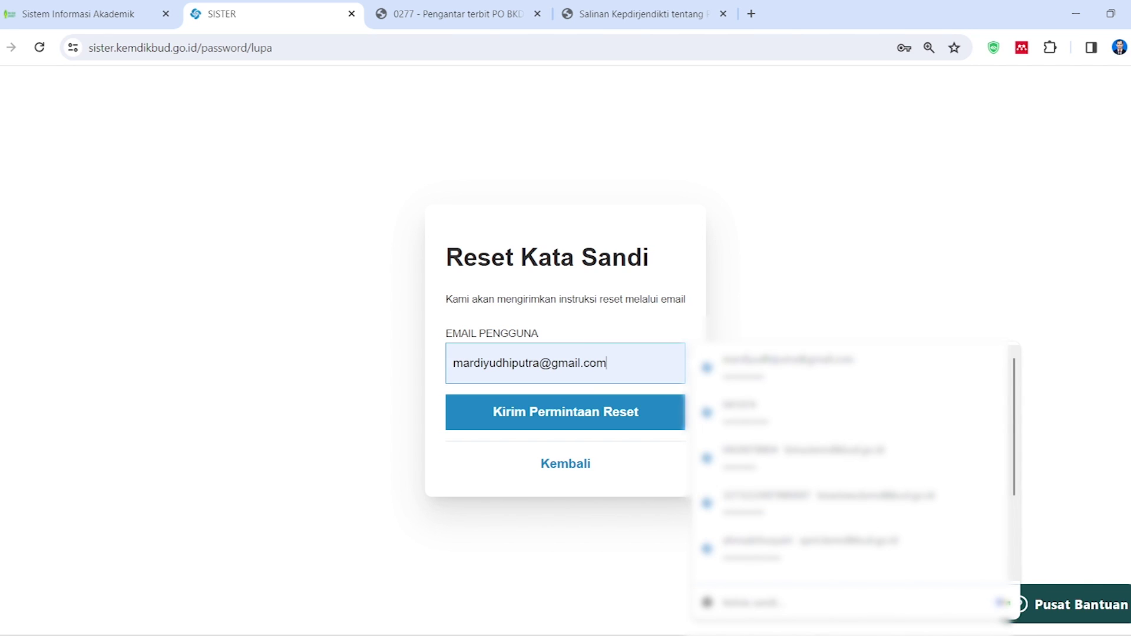
pyautogui.click(321, 430)
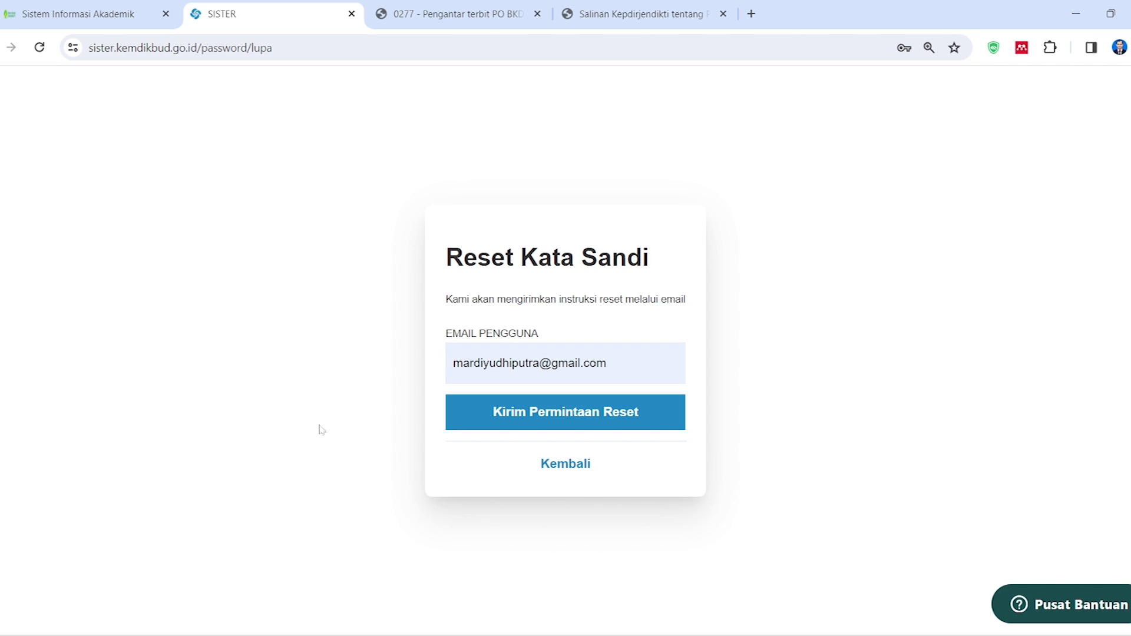
pyautogui.click(565, 466)
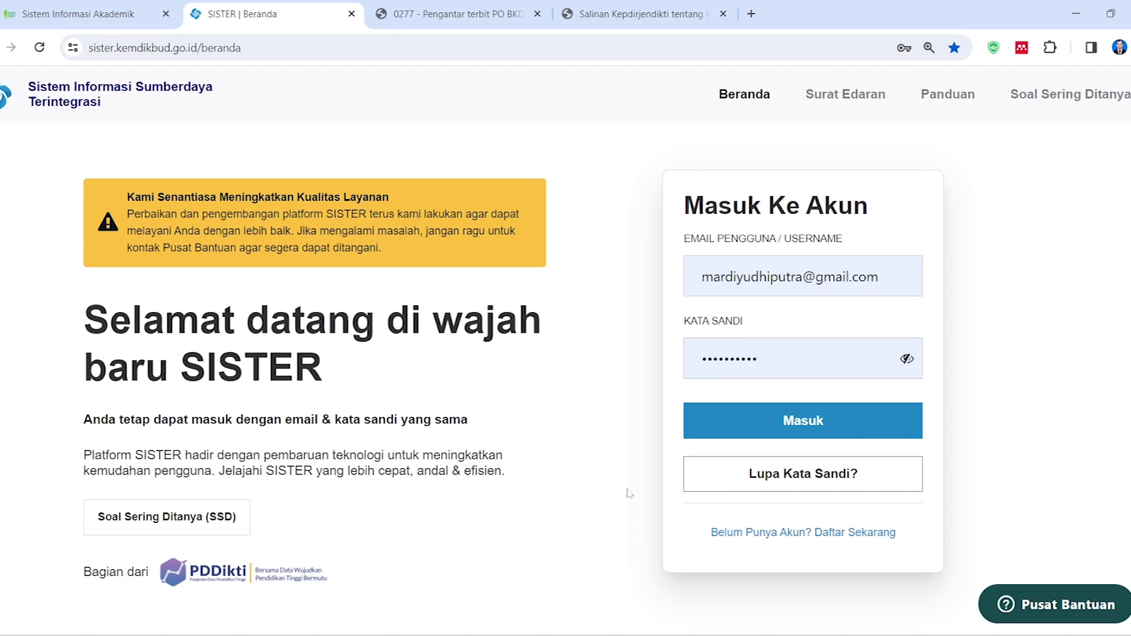
# Sign in and switch the current role to the central-level lecturer role
pyautogui.click(821, 425)
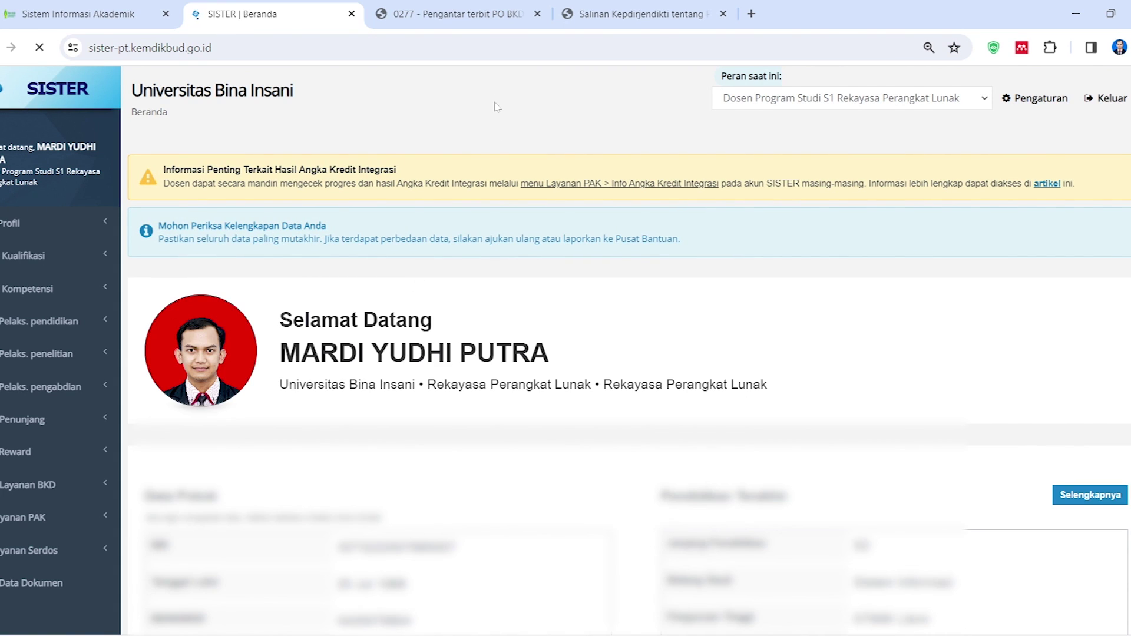
pyautogui.click(951, 92)
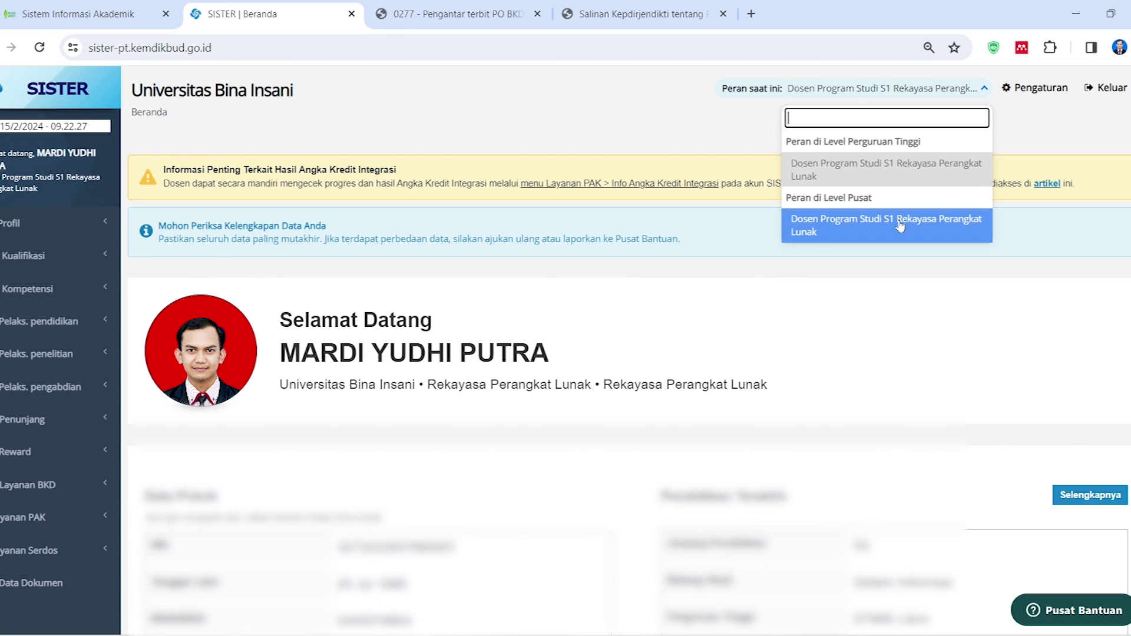
pyautogui.click(874, 228)
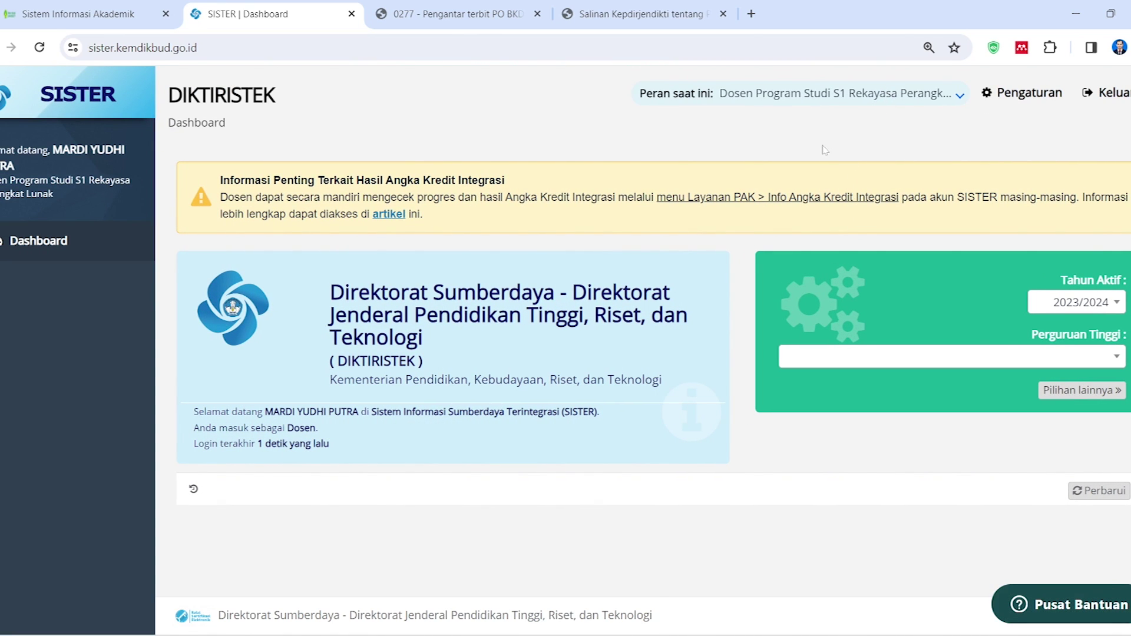
# Switch back to the Dosen Program Studi S1 Rekayasa Perangkat Lunak role and expand the BKD services section
pyautogui.click(851, 100)
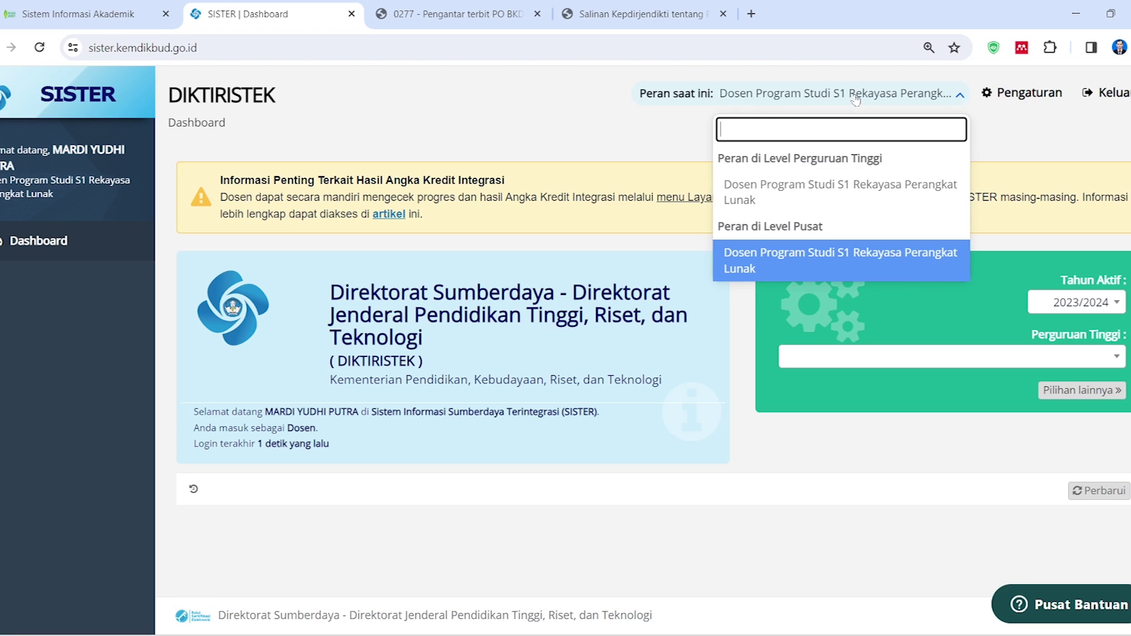
pyautogui.click(821, 195)
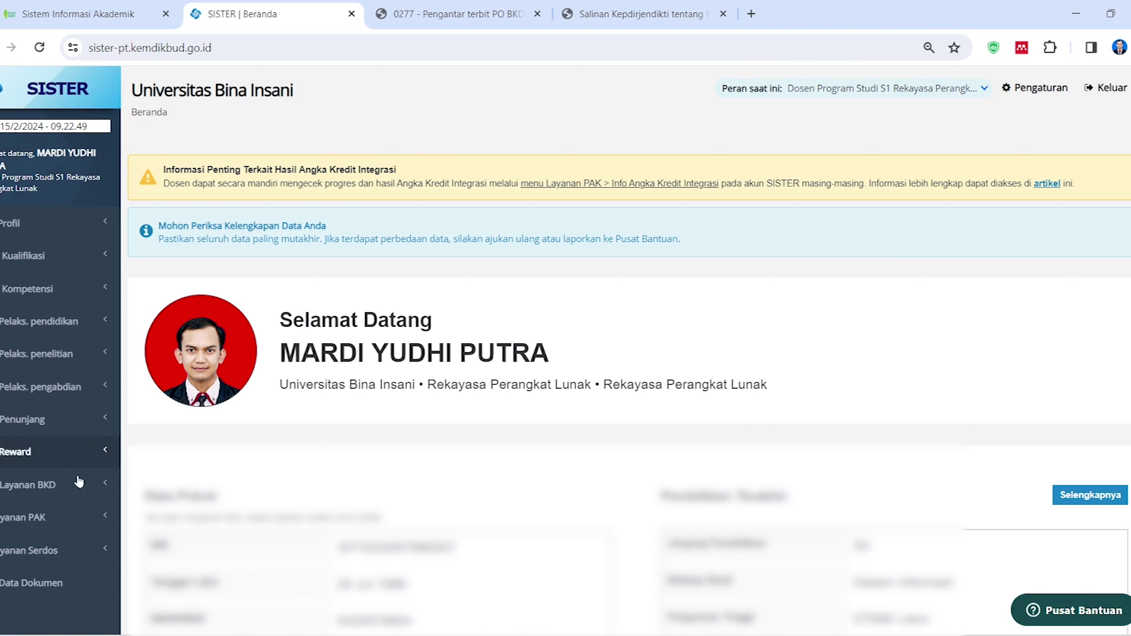
pyautogui.click(73, 487)
# Expand Pelaks. pendidikan in the sidebar and open the Pengajaran list for 2023/2024 Ganjil
pyautogui.scroll(-1, 68, 507)
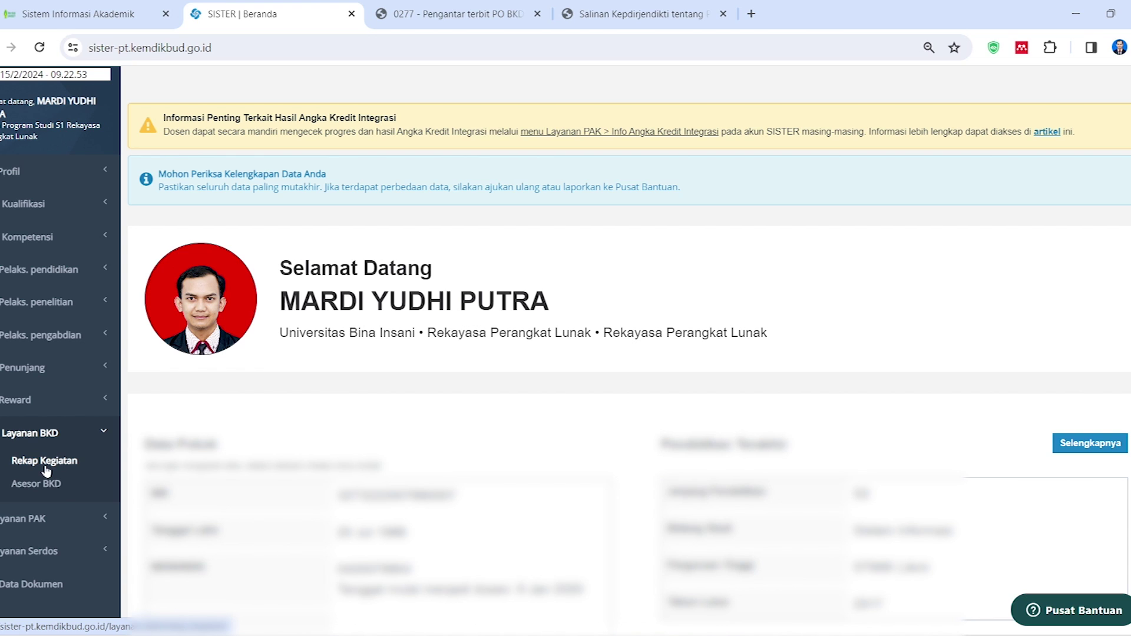
pyautogui.scroll(1, 47, 471)
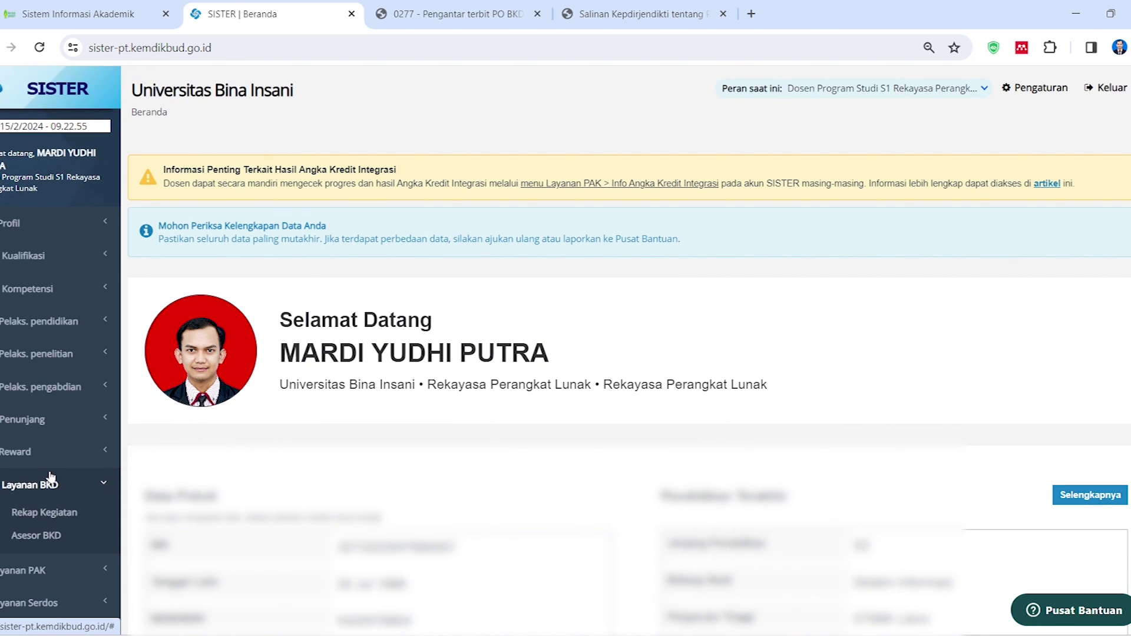
pyautogui.click(58, 331)
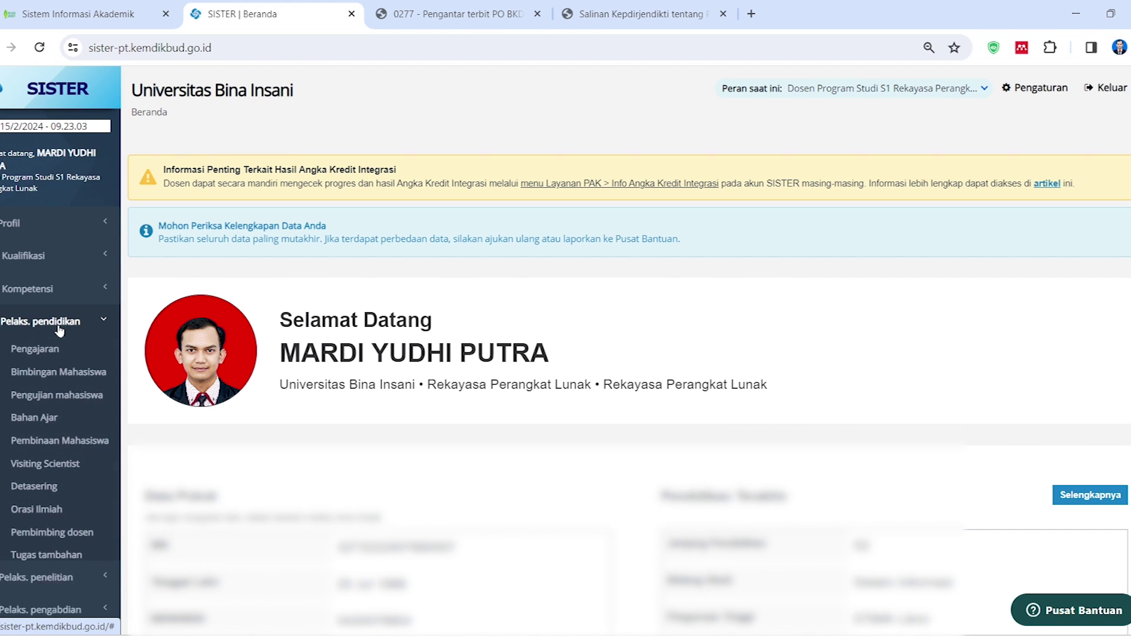
pyautogui.click(46, 351)
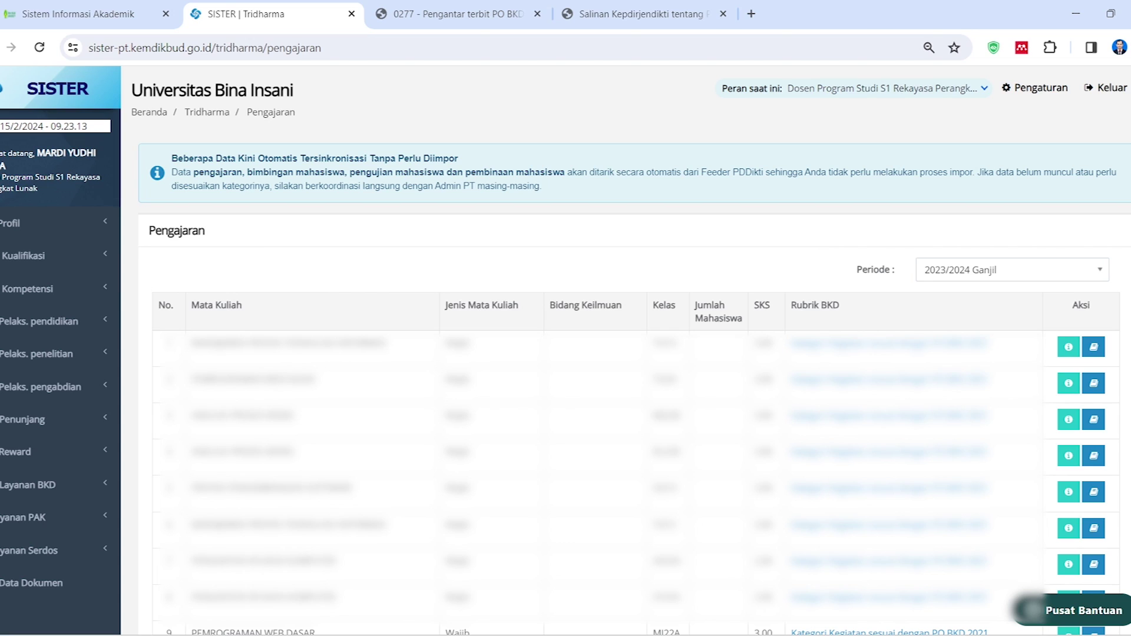
pyautogui.click(1054, 270)
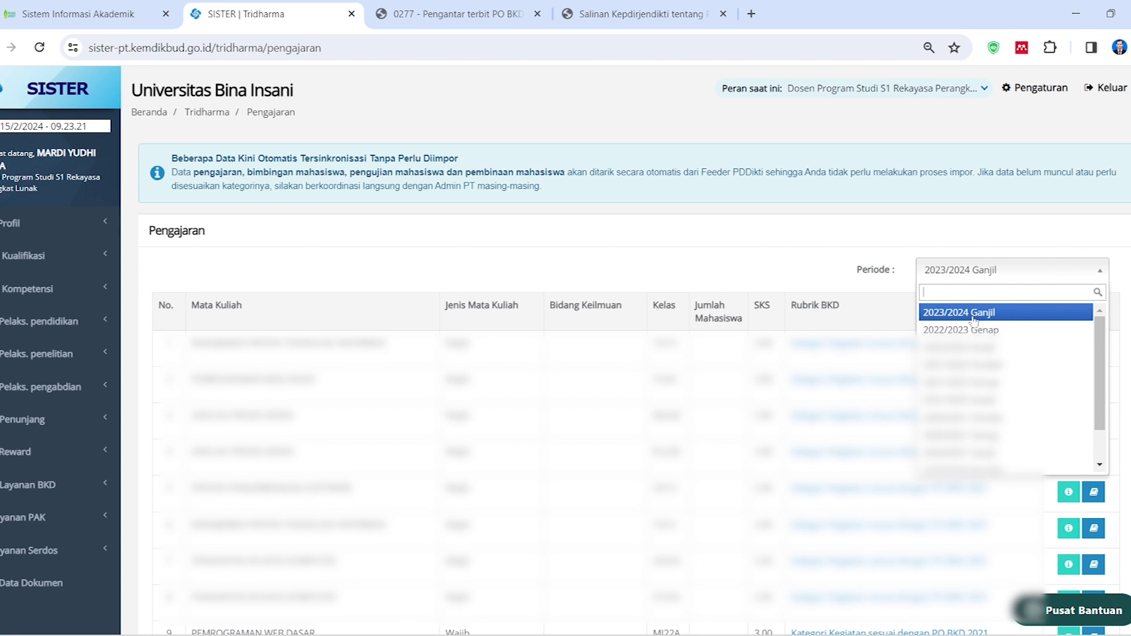
pyautogui.click(793, 260)
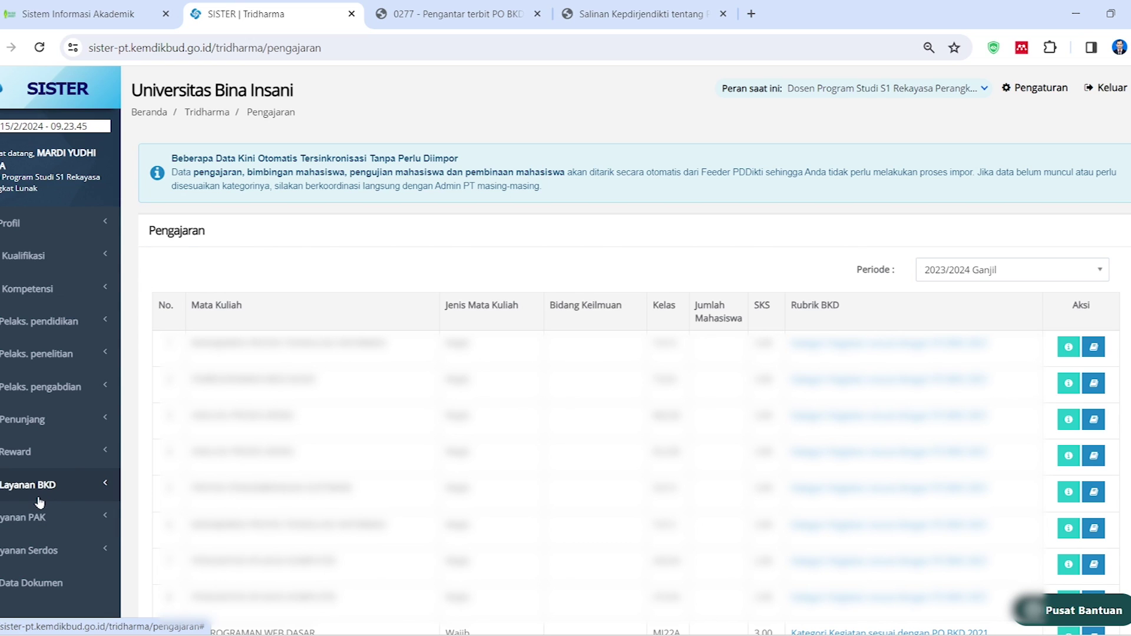
pyautogui.click(38, 490)
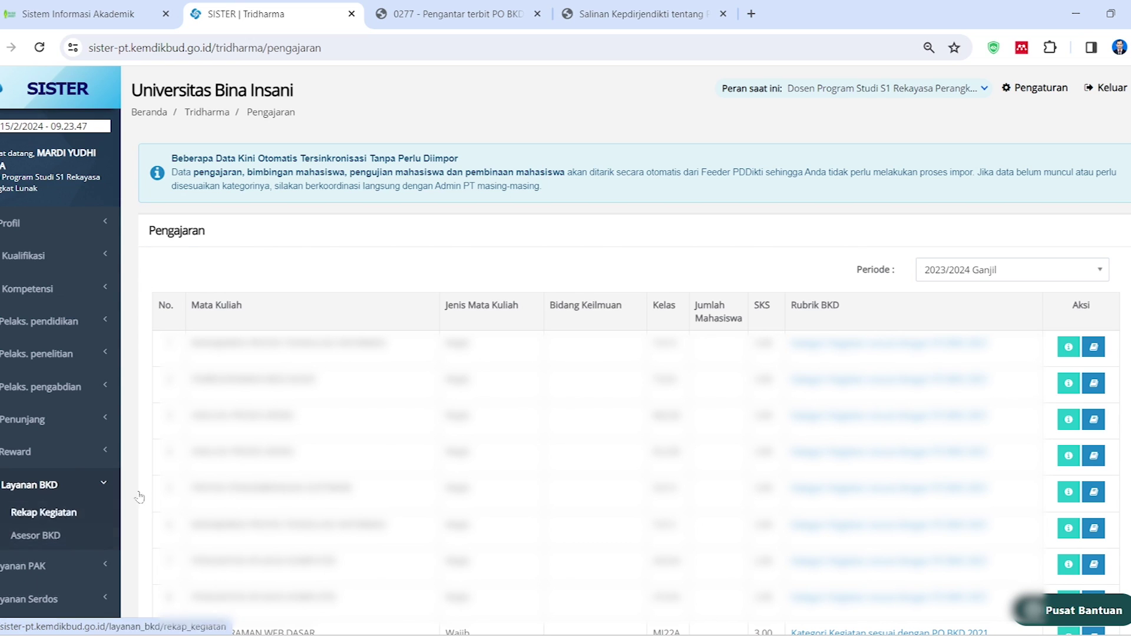
# Open Rekap Kegiatan and choose 'Lengkapi Laporan Kinerja' on the 2023/2024 Ganjil row
pyautogui.click(57, 514)
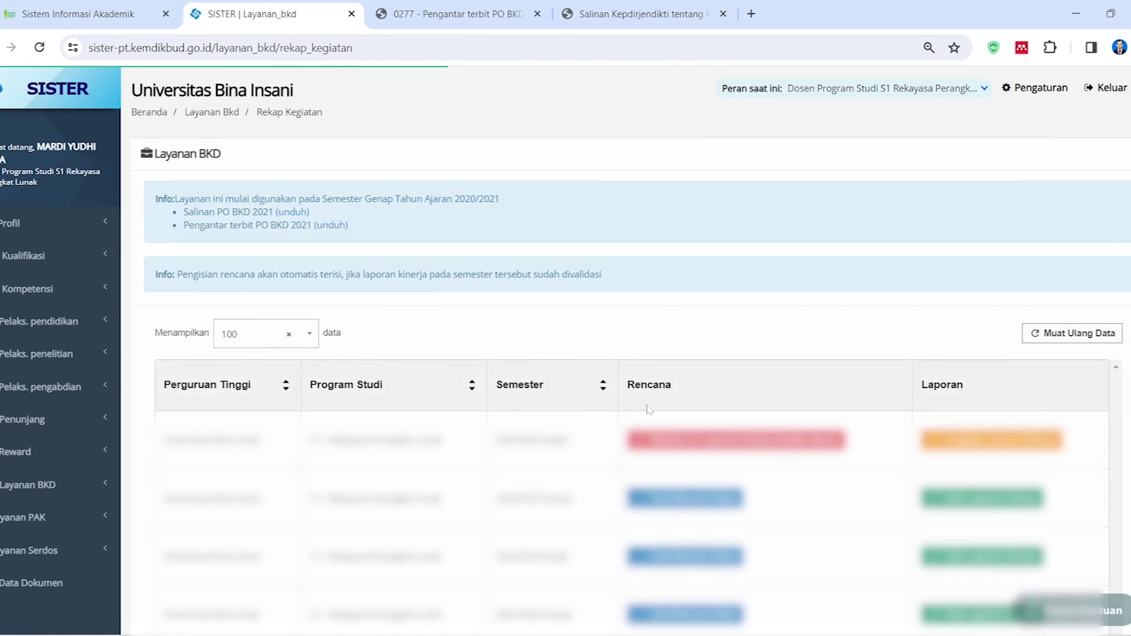
pyautogui.scroll(-2, 702, 377)
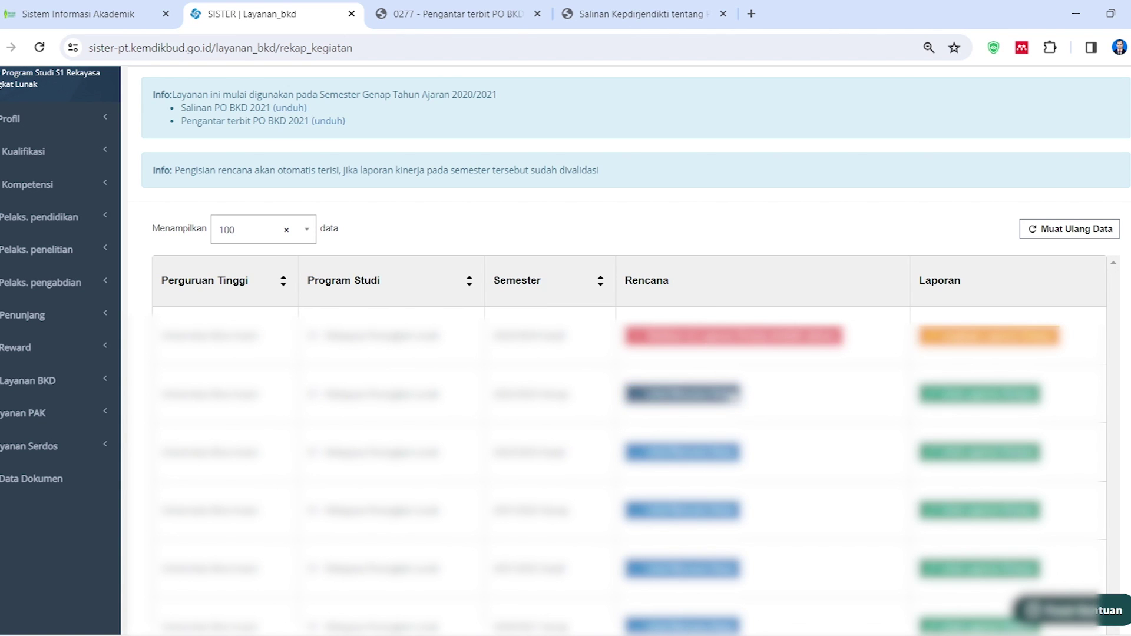
pyautogui.scroll(-1, 817, 449)
pyautogui.scroll(2, 819, 448)
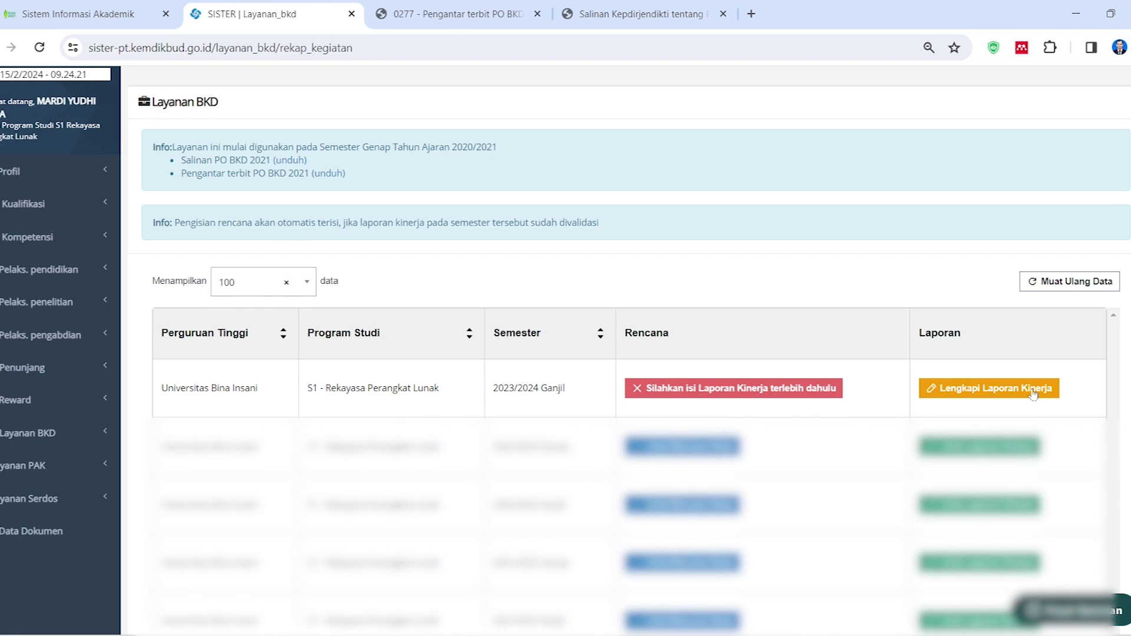
pyautogui.click(983, 391)
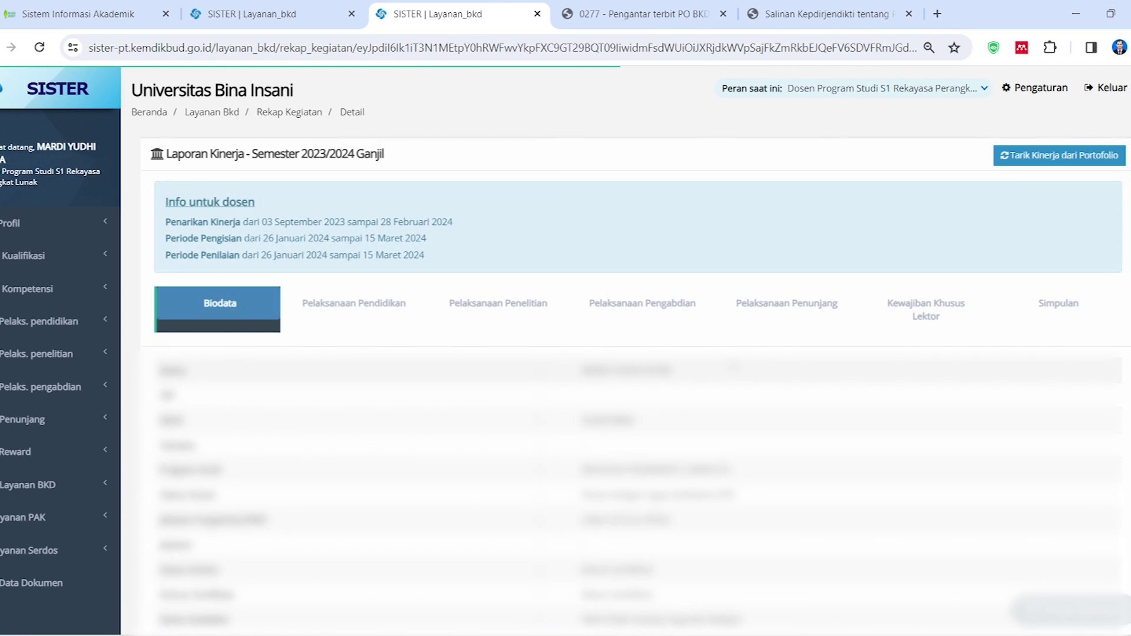
# Request 'Tarik Kinerja dari Portofolio' on the 2023/2024 Ganjil Laporan Kinerja page
pyautogui.scroll(-1, 624, 353)
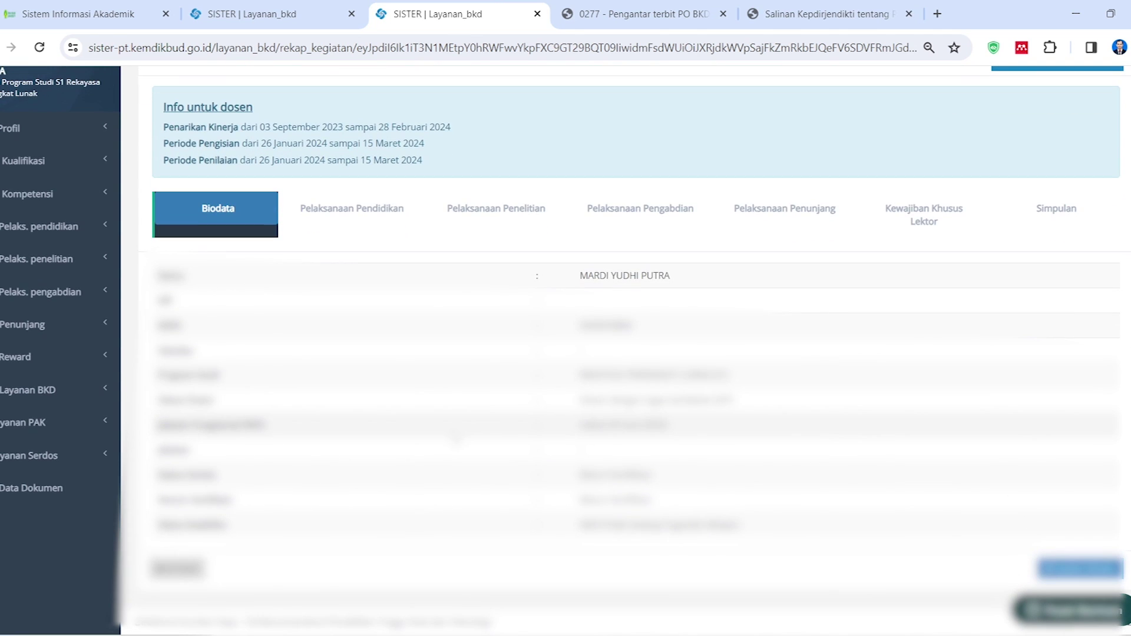
pyautogui.scroll(1, 625, 353)
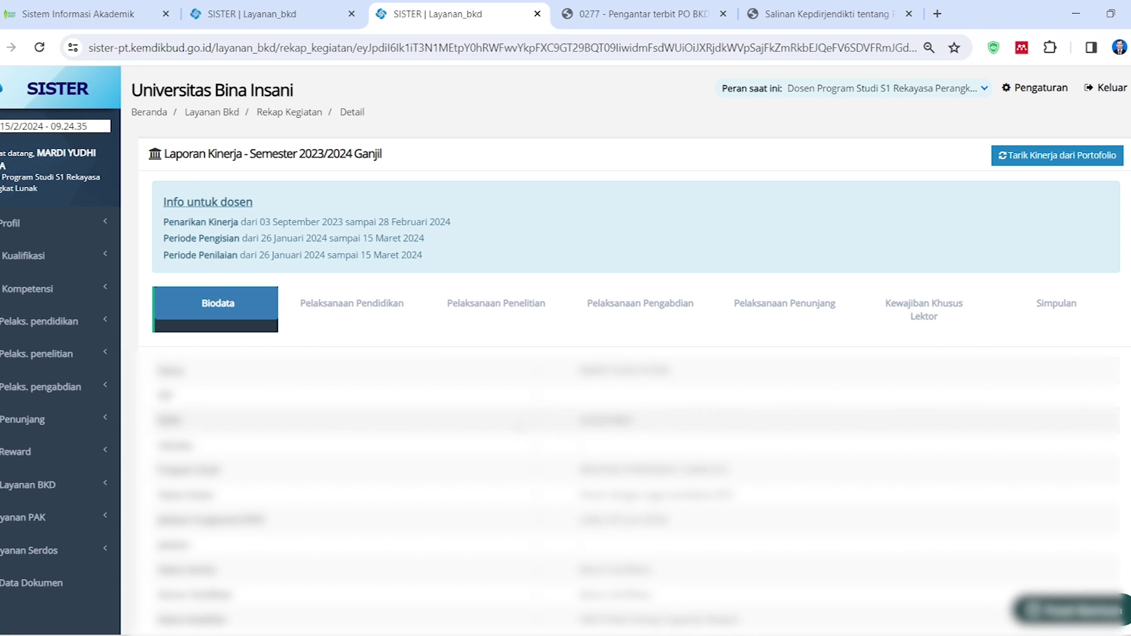
pyautogui.click(1061, 157)
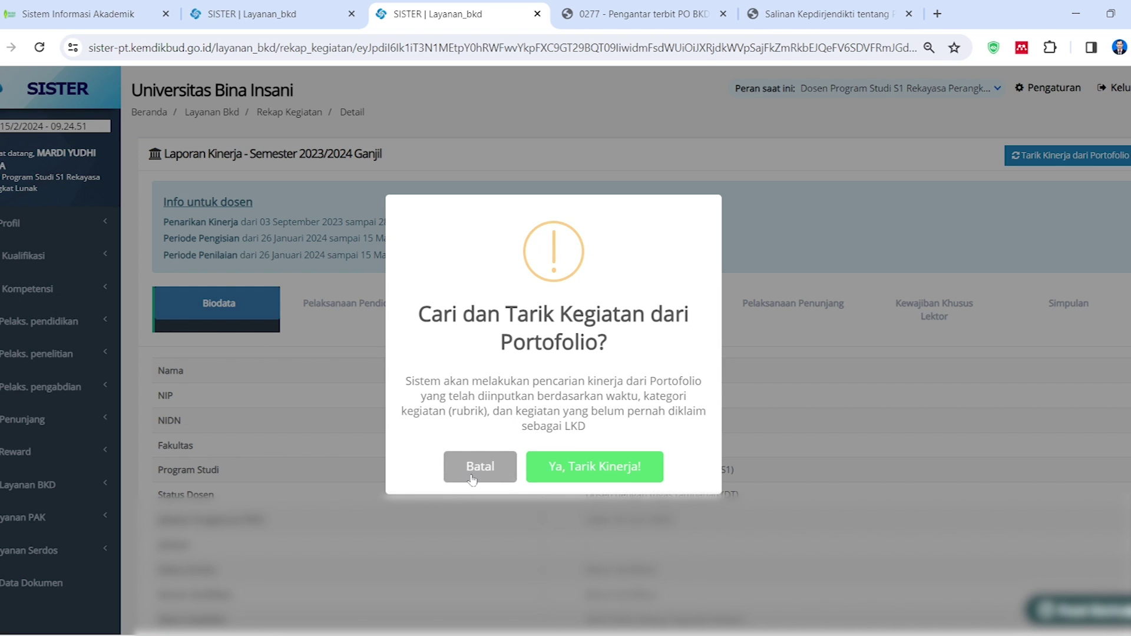
# Confirm 'Ya, Tarik Kinerja!' to pull portfolio activities and acknowledge the success message
pyautogui.click(462, 472)
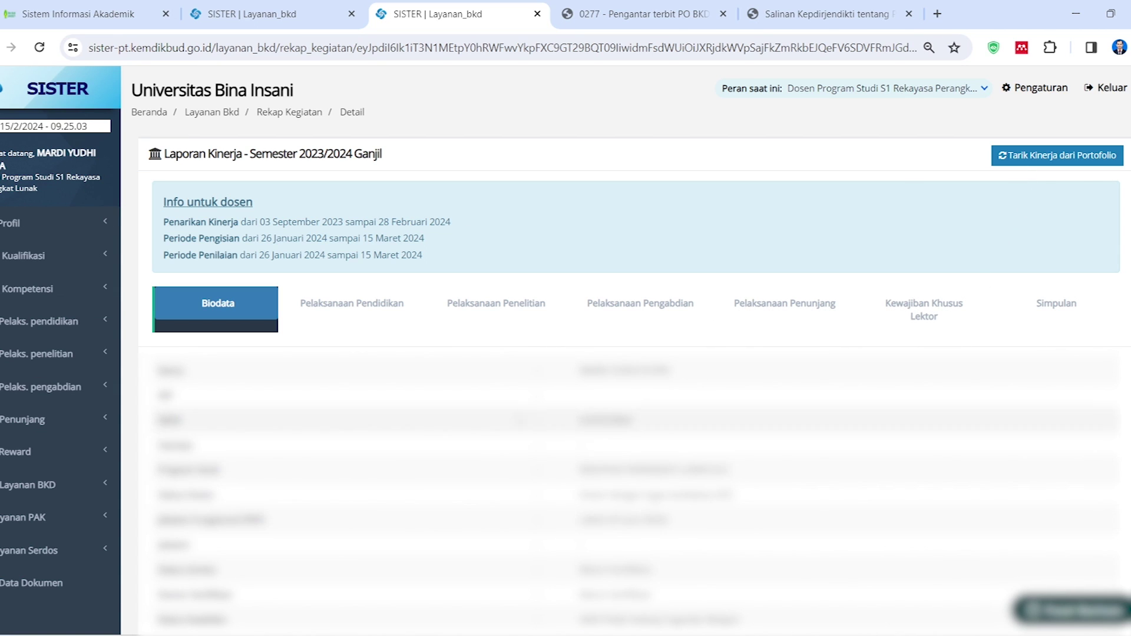
pyautogui.click(1053, 158)
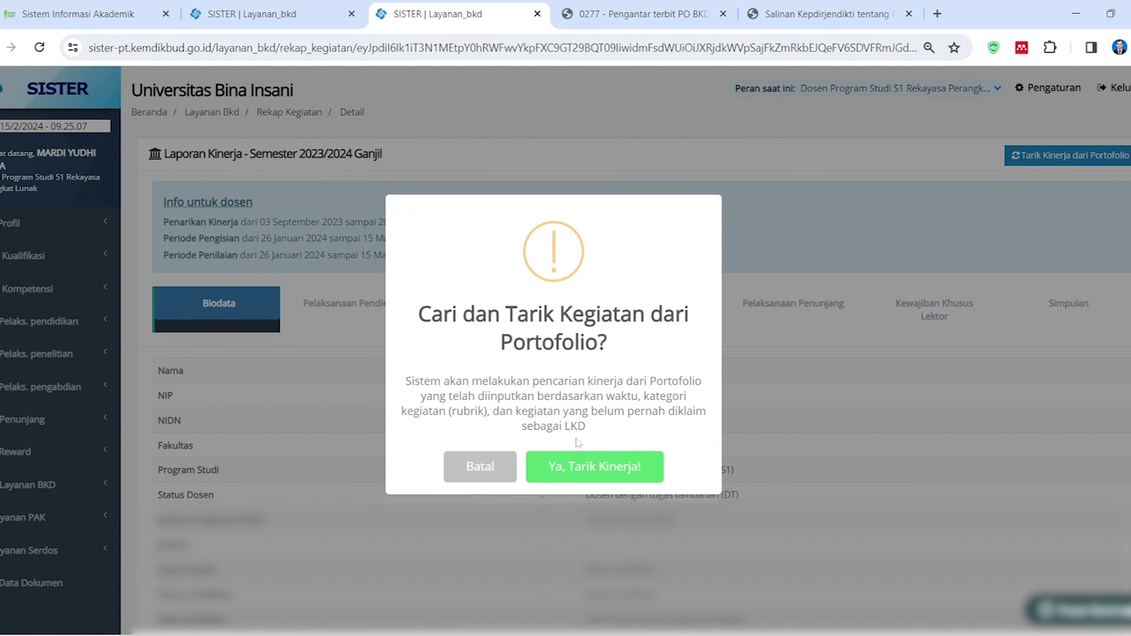
pyautogui.click(603, 474)
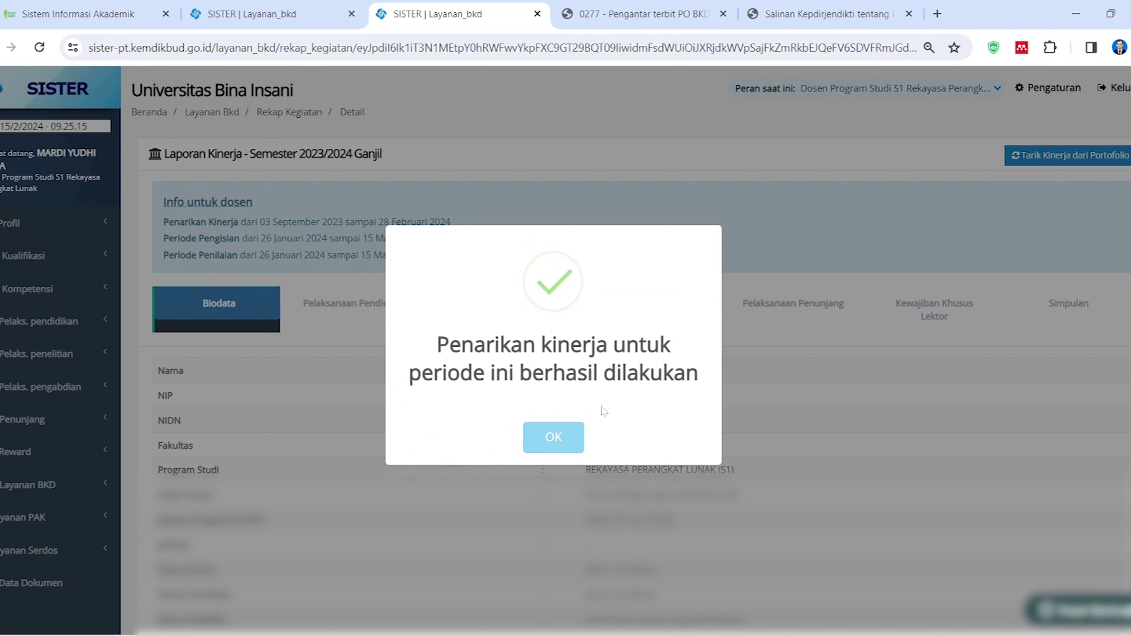
pyautogui.click(557, 438)
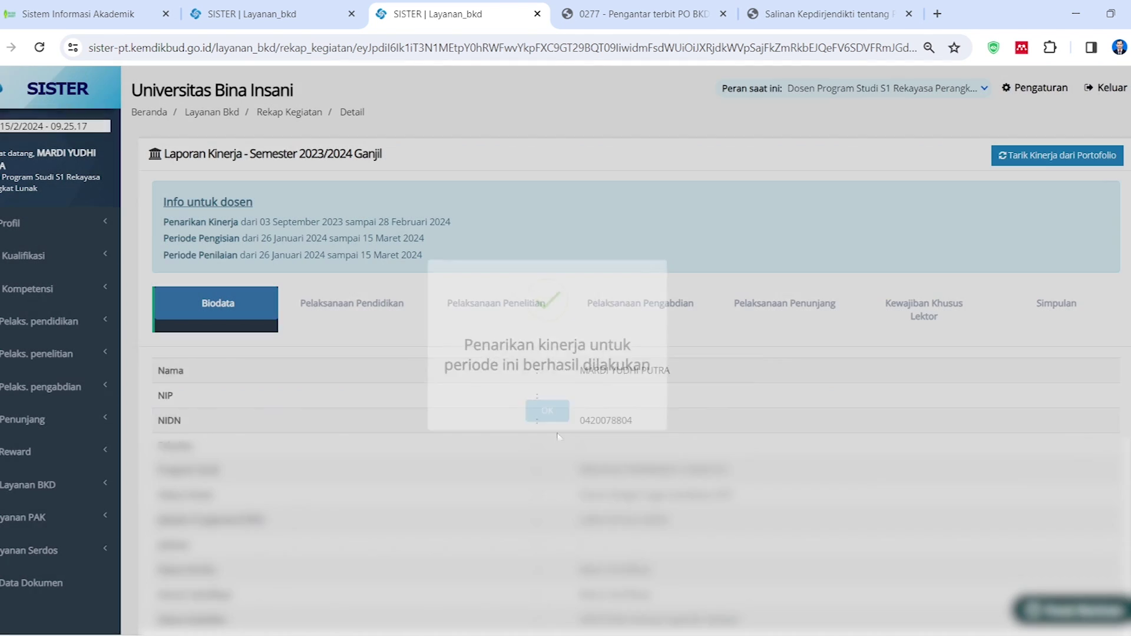
# Scroll through the report's Biodata section to reach the Pelaksanaan Pendidikan part
pyautogui.scroll(-2, 390, 425)
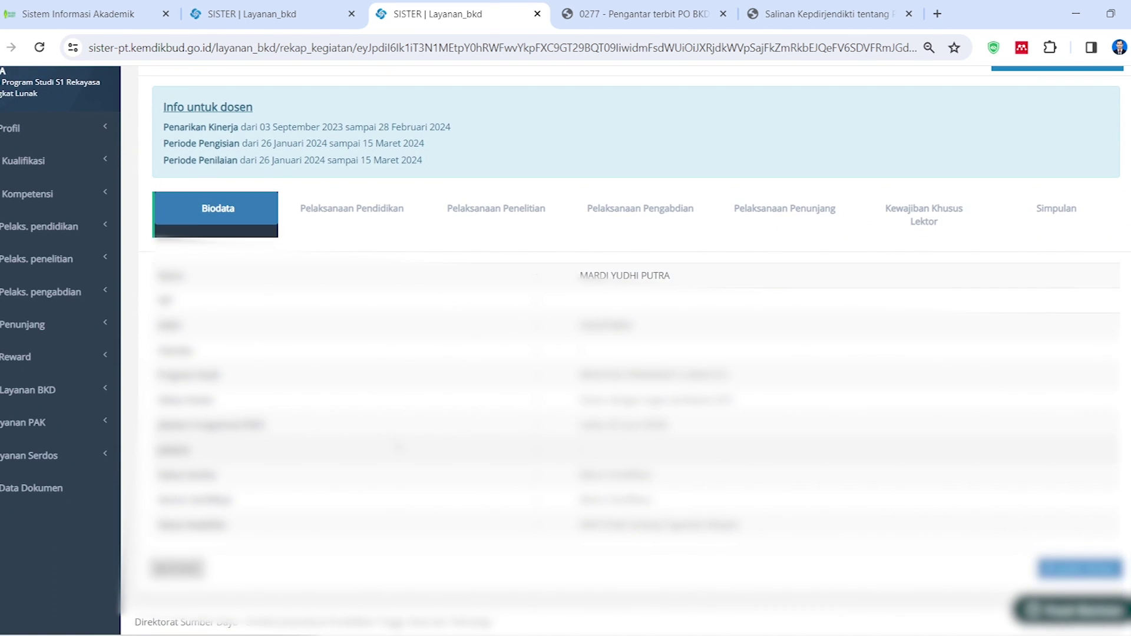
pyautogui.scroll(2, 404, 473)
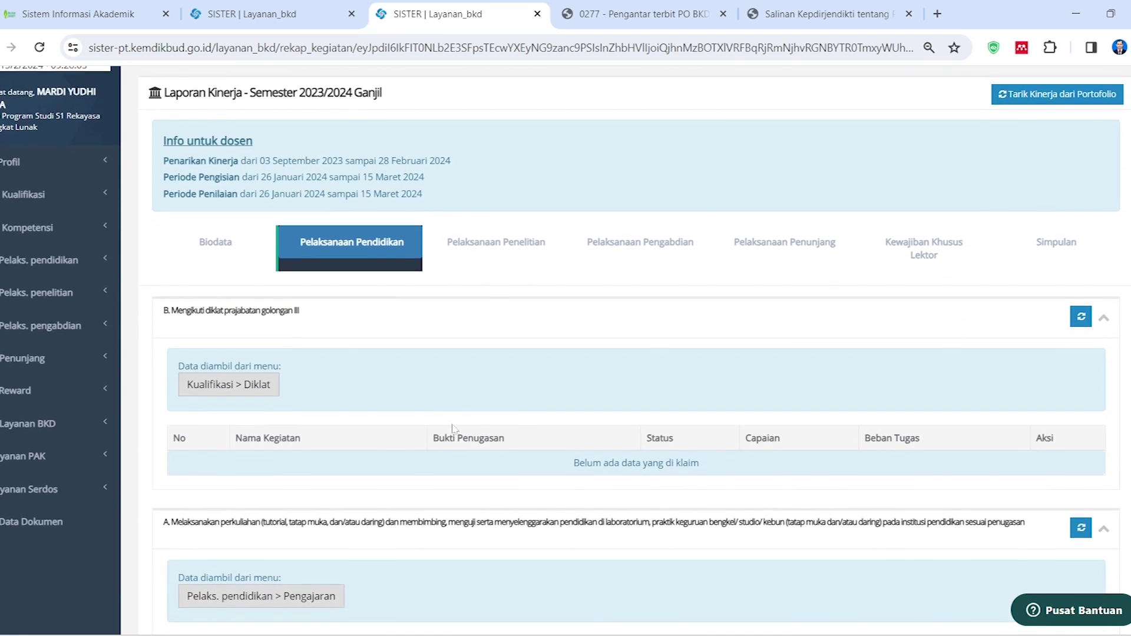
pyautogui.scroll(-4, 520, 450)
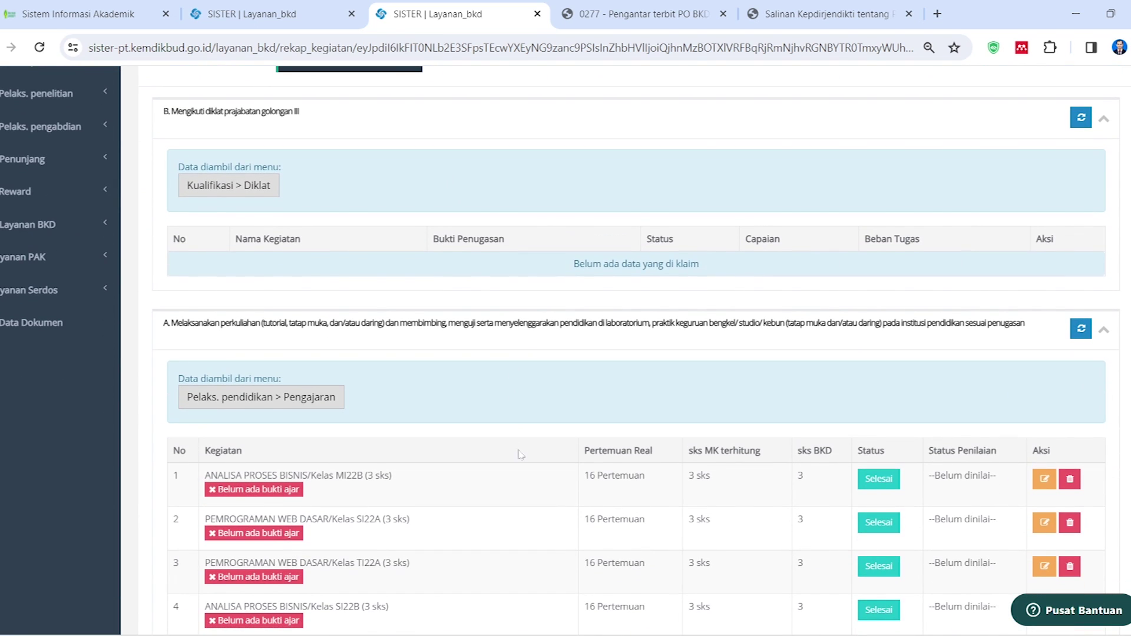
pyautogui.scroll(-2, 520, 455)
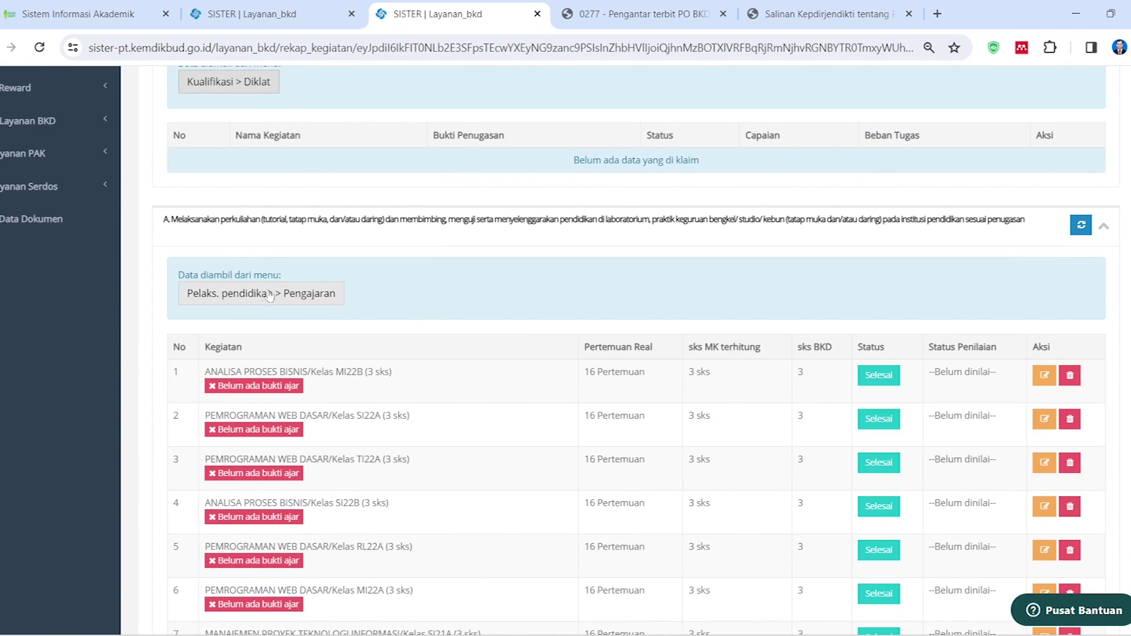
pyautogui.click(332, 303)
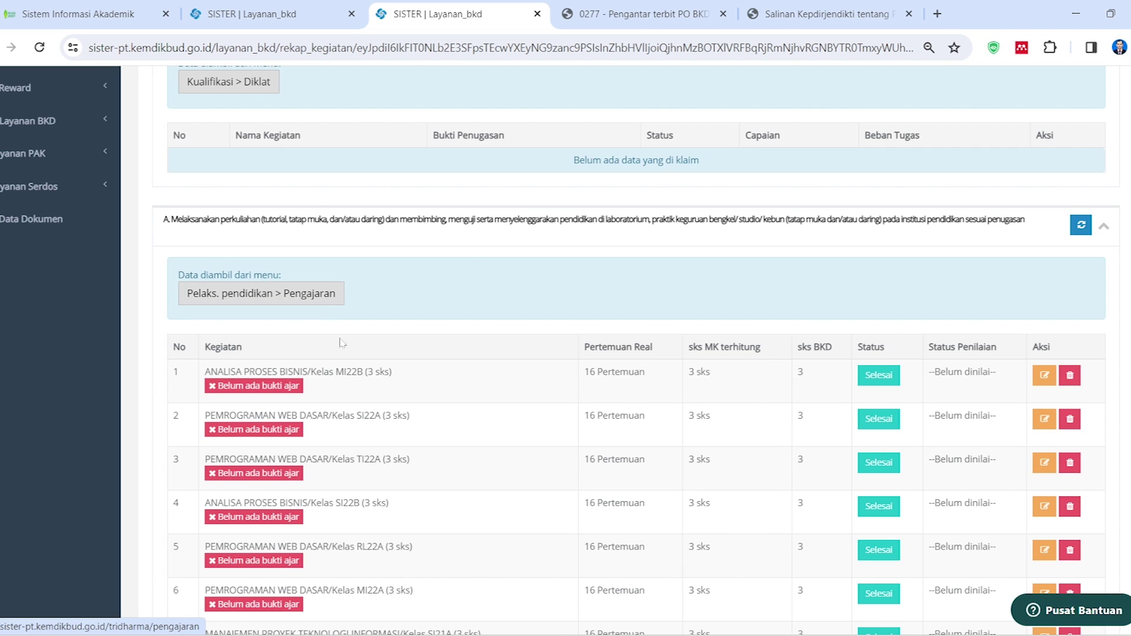
pyautogui.scroll(-2, 354, 365)
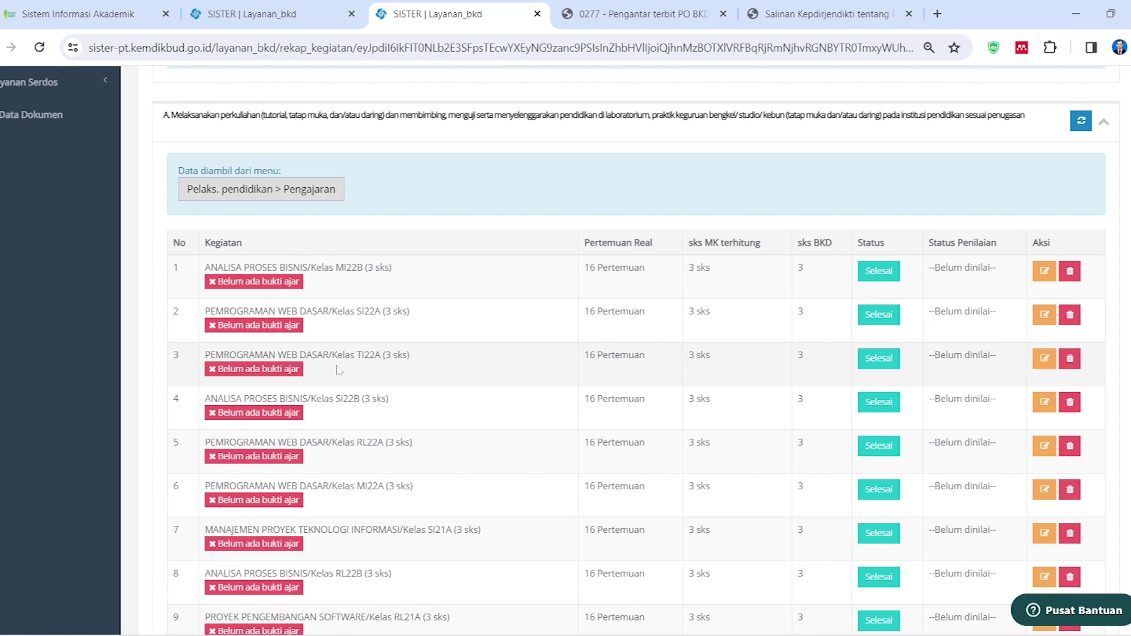
pyautogui.scroll(-2, 398, 406)
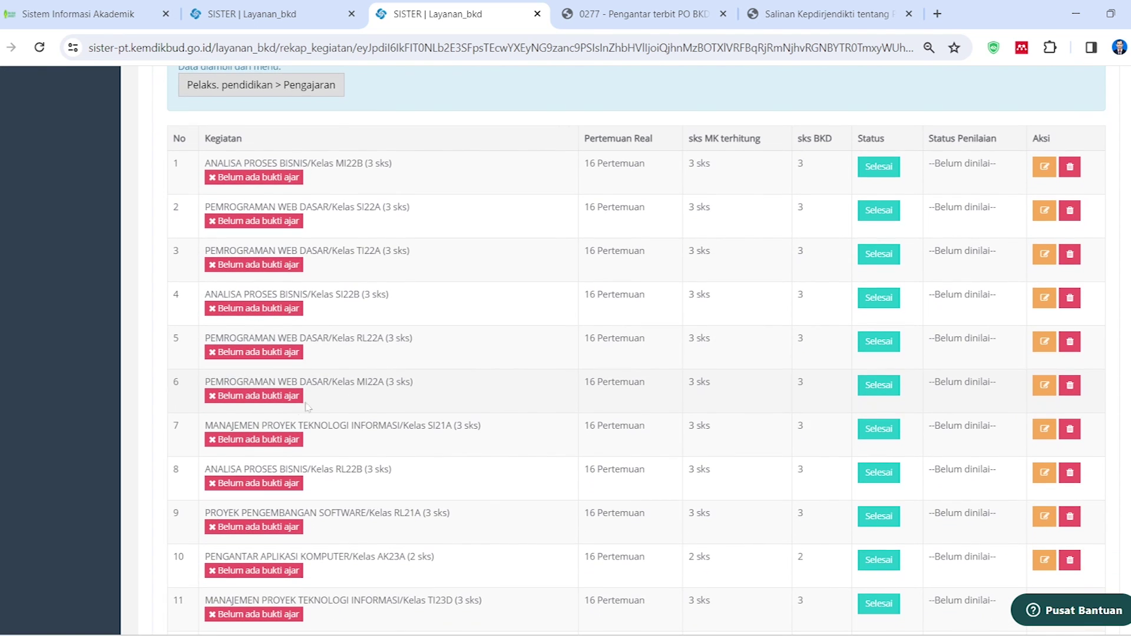
pyautogui.scroll(-6, 367, 489)
pyautogui.scroll(5, 375, 516)
pyautogui.scroll(4, 377, 516)
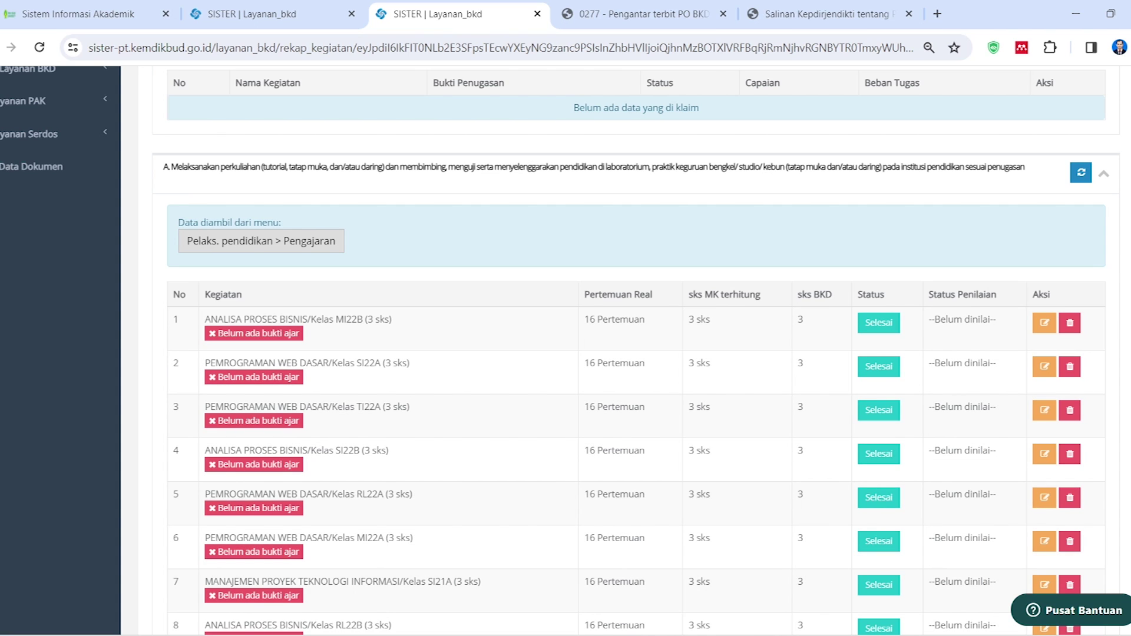
pyautogui.click(235, 635)
# Navigate File Explorer to A. Pendidikan > Pendidikan 2023-2024 Ganjil > PWD > TI
pyautogui.click(163, 569)
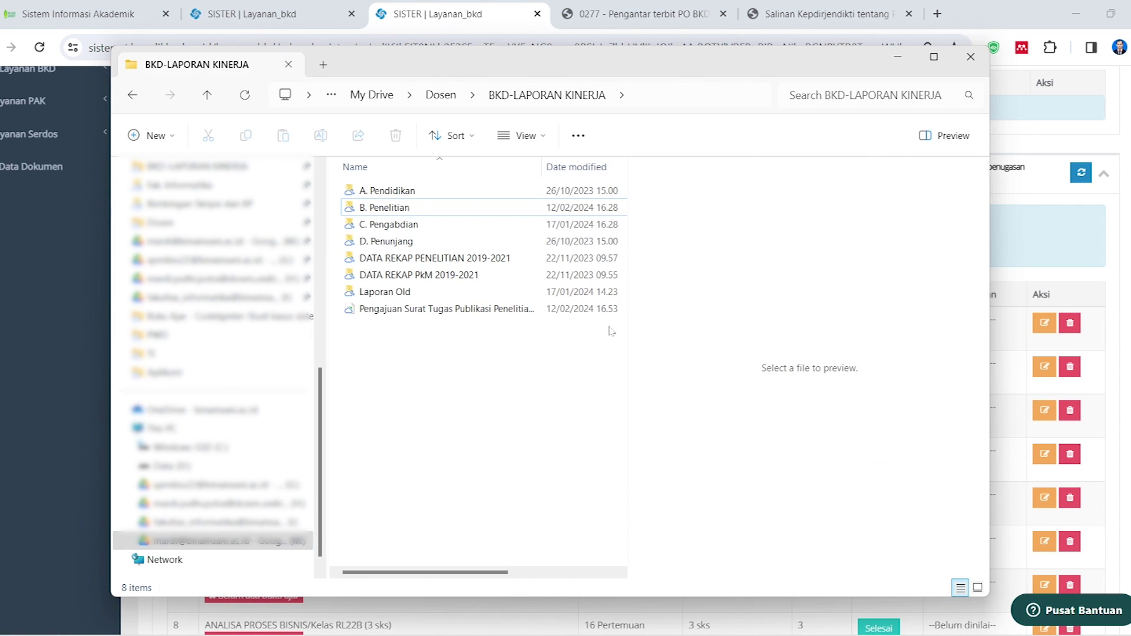
pyautogui.click(383, 190)
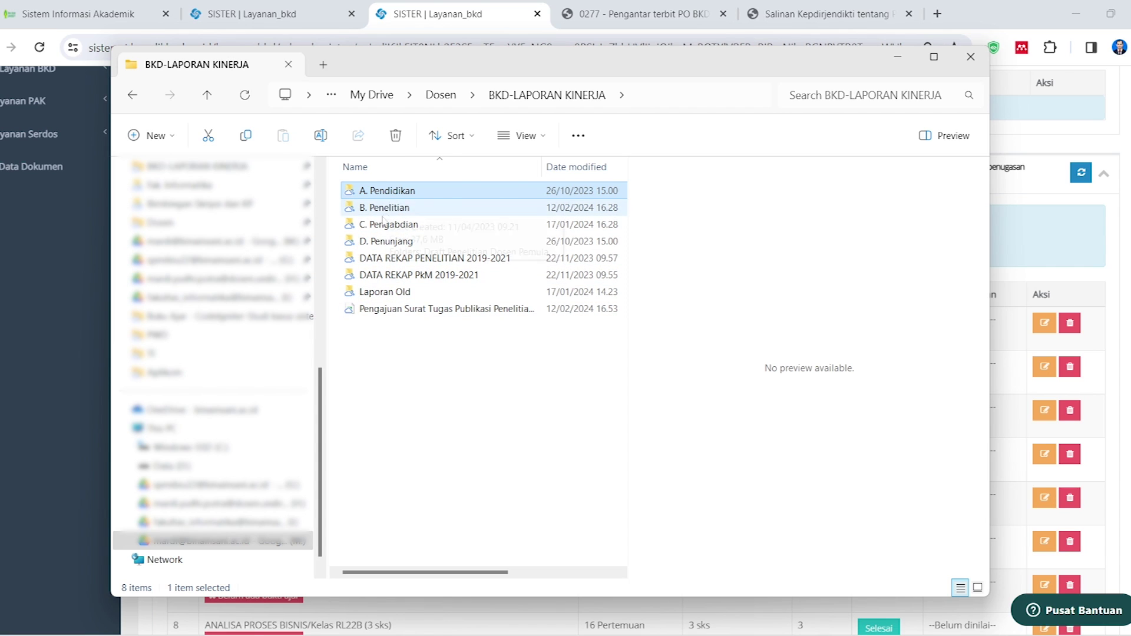
pyautogui.doubleClick(385, 191)
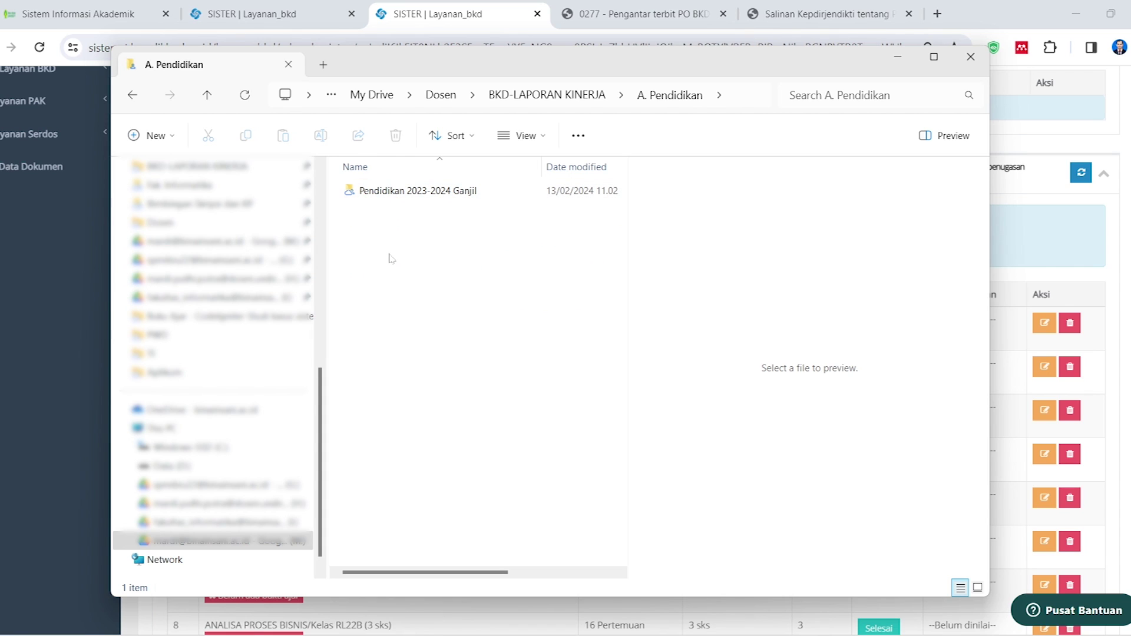
pyautogui.click(402, 196)
pyautogui.click(384, 220)
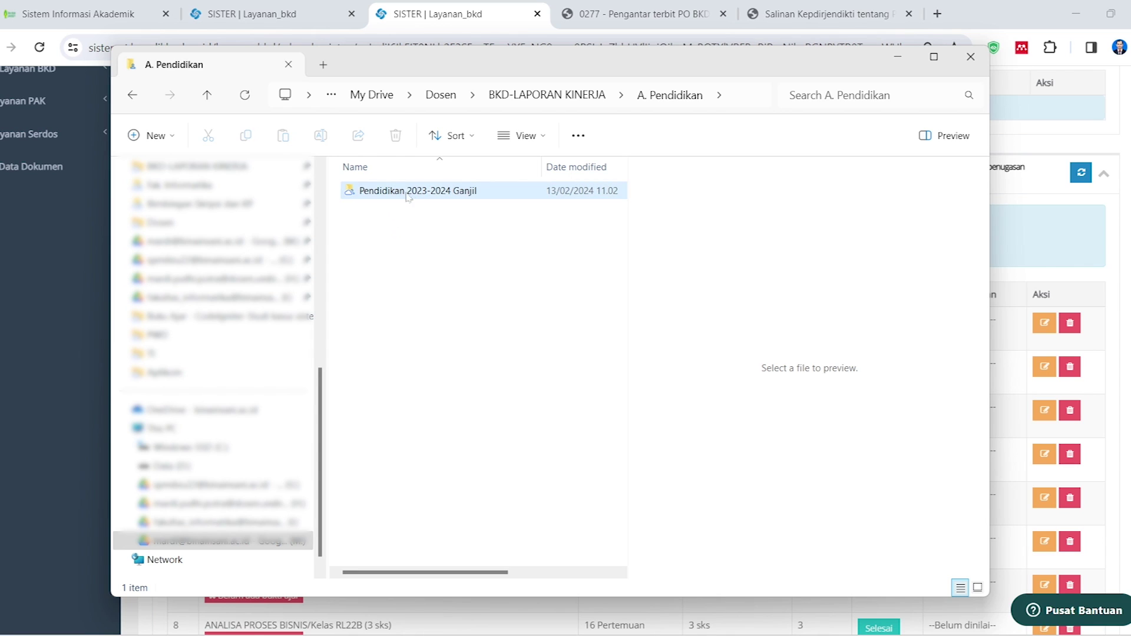
pyautogui.doubleClick(372, 196)
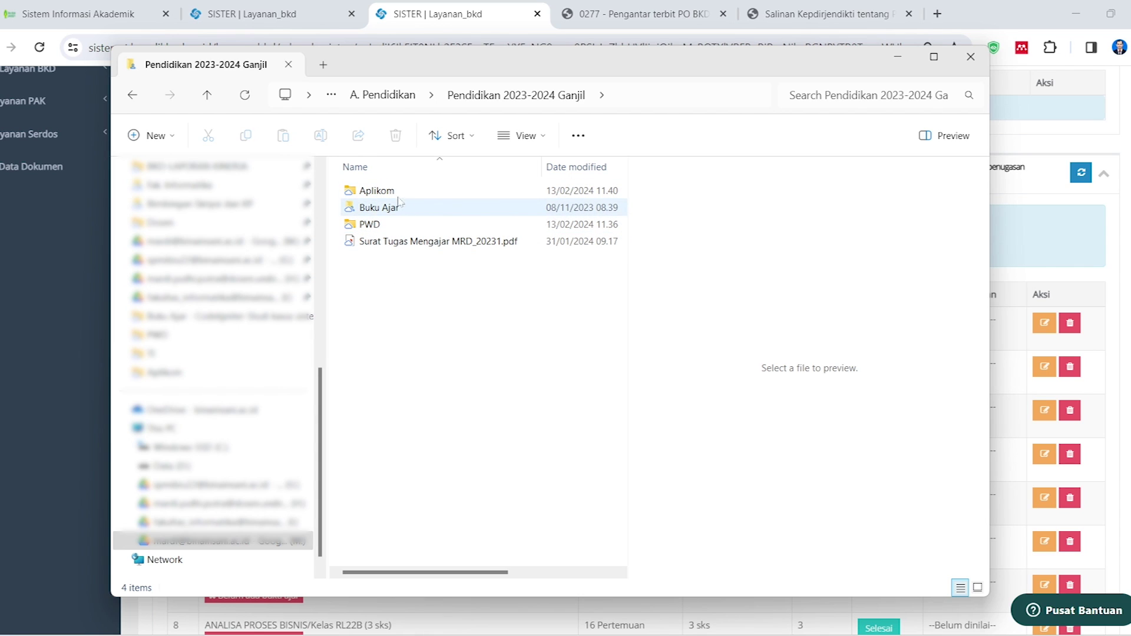
pyautogui.doubleClick(374, 226)
pyautogui.moveTo(501, 68); pyautogui.dragTo(727, 68)
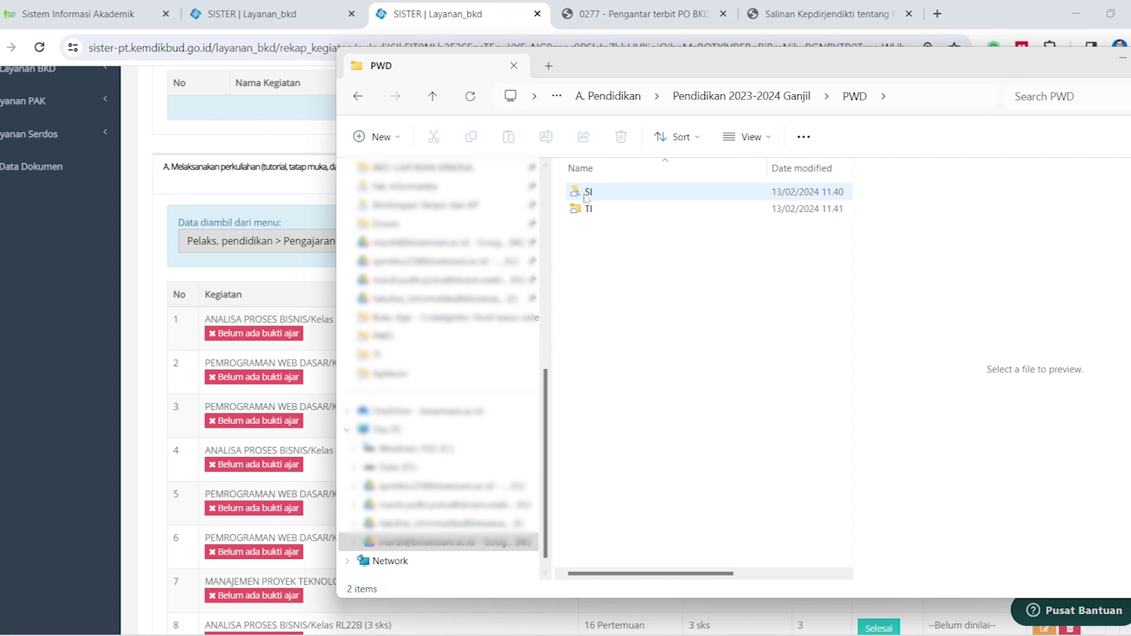
pyautogui.doubleClick(592, 208)
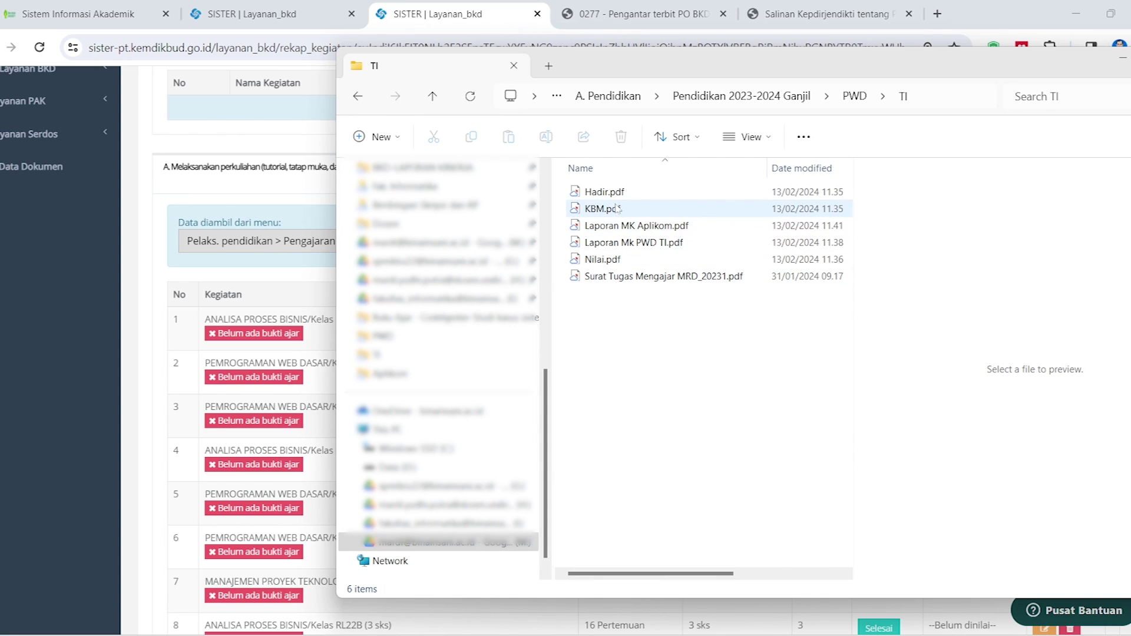
# Preview Hadir.pdf, KBM.pdf, Nilai.pdf and the teaching assignment letter in the TI folder
pyautogui.click(605, 197)
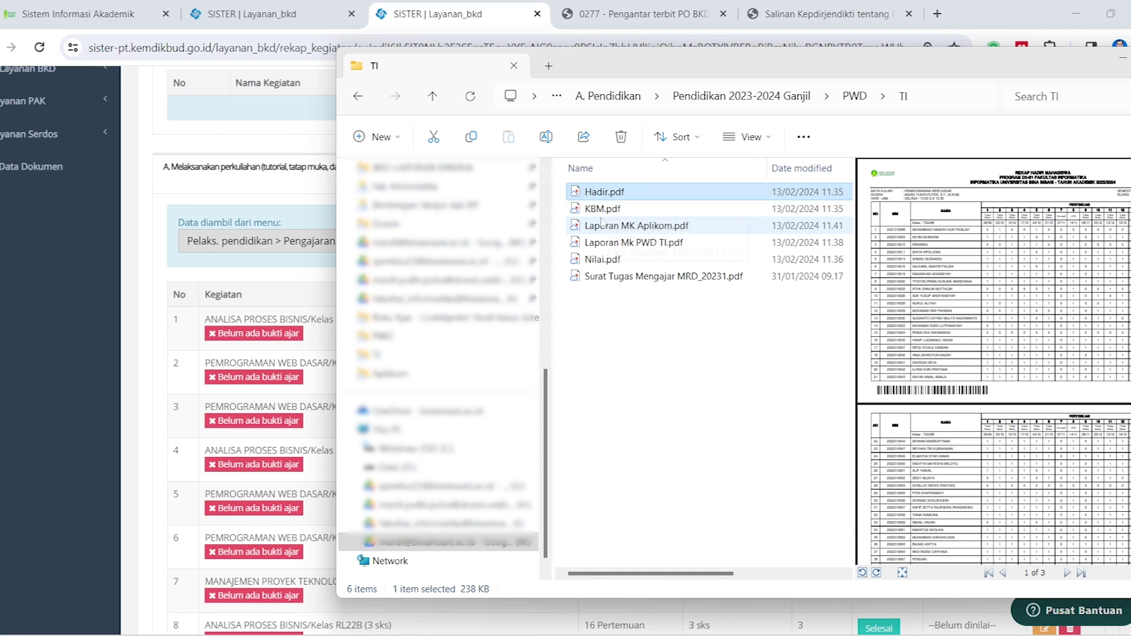
pyautogui.click(601, 210)
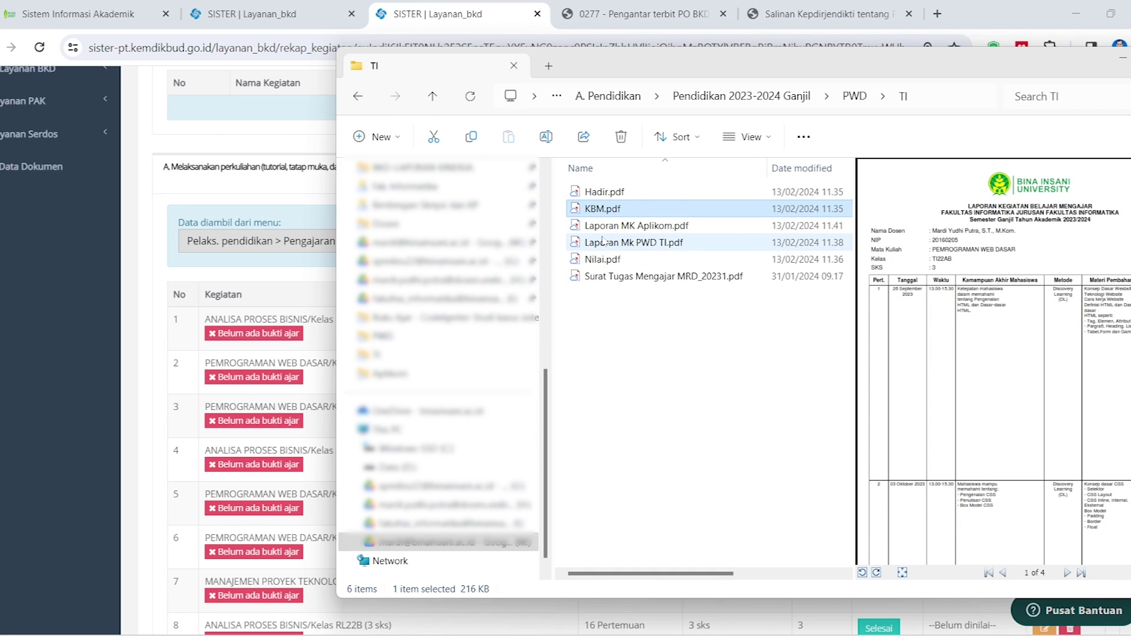
pyautogui.click(609, 263)
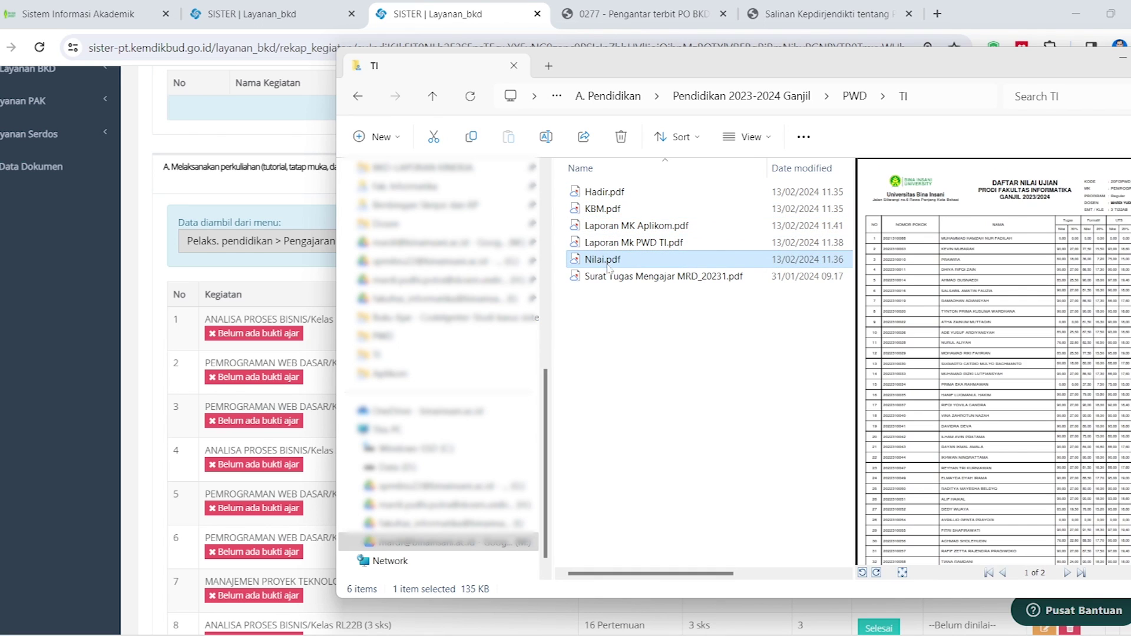
pyautogui.click(614, 276)
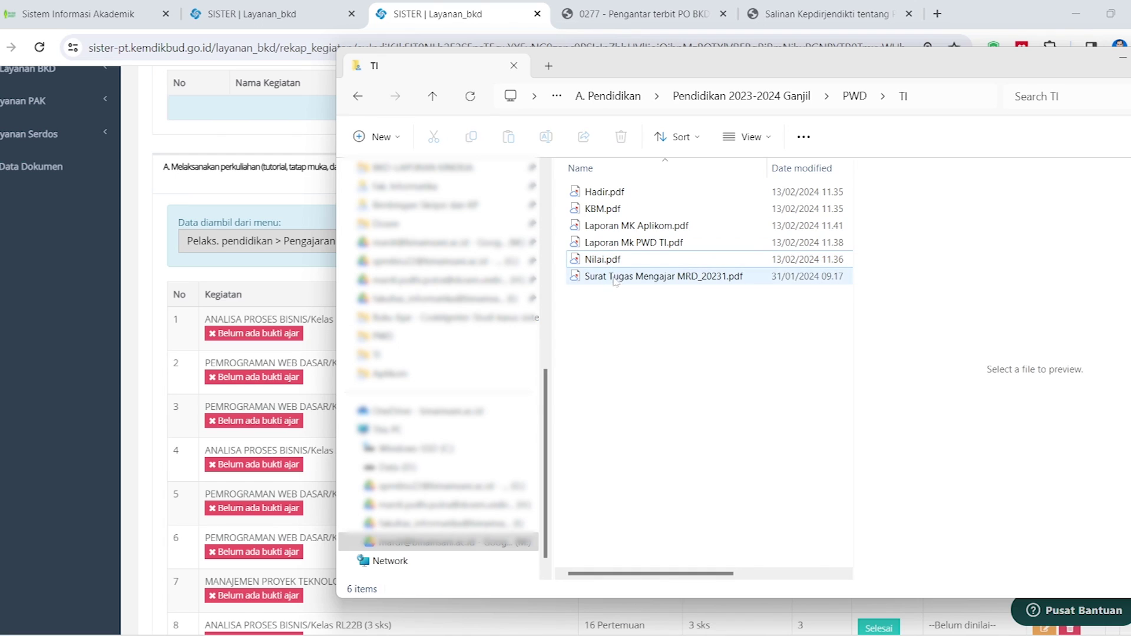
pyautogui.click(614, 378)
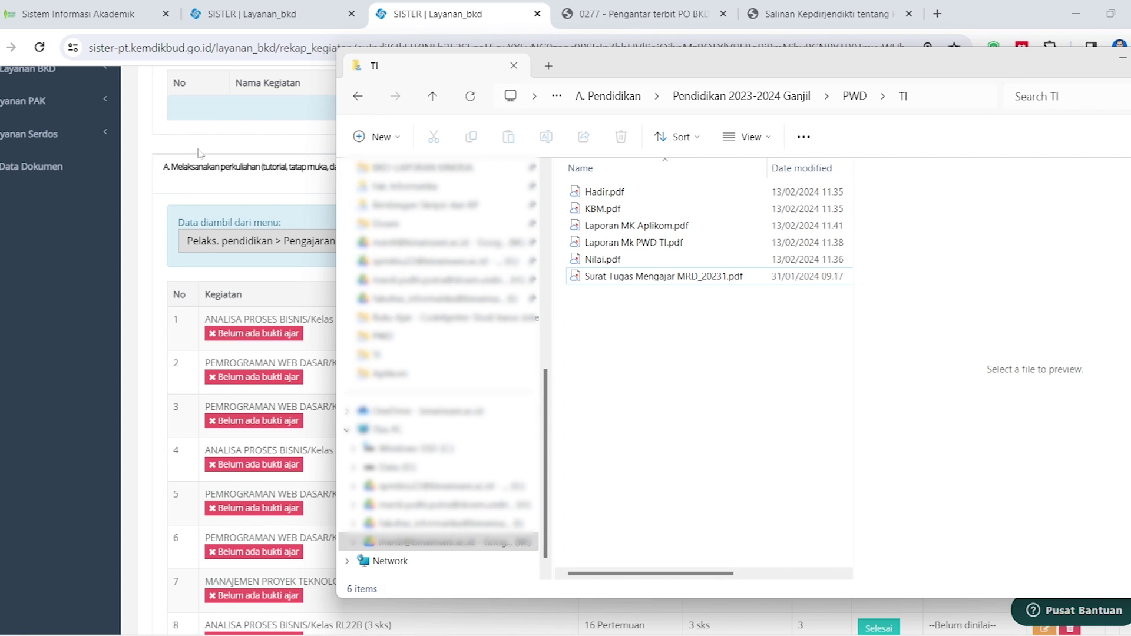
pyautogui.click(94, 11)
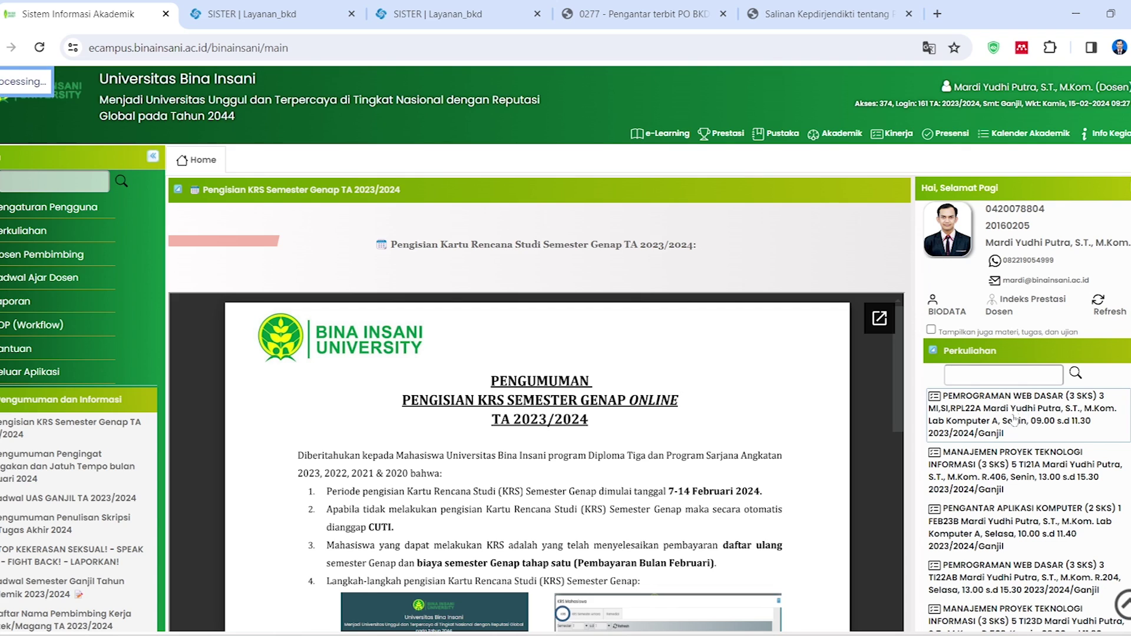
# Show the Laporan KBM PDF for PEMROGRAMAN WEB DASAR, then return to the TI folder window
pyautogui.click(1015, 419)
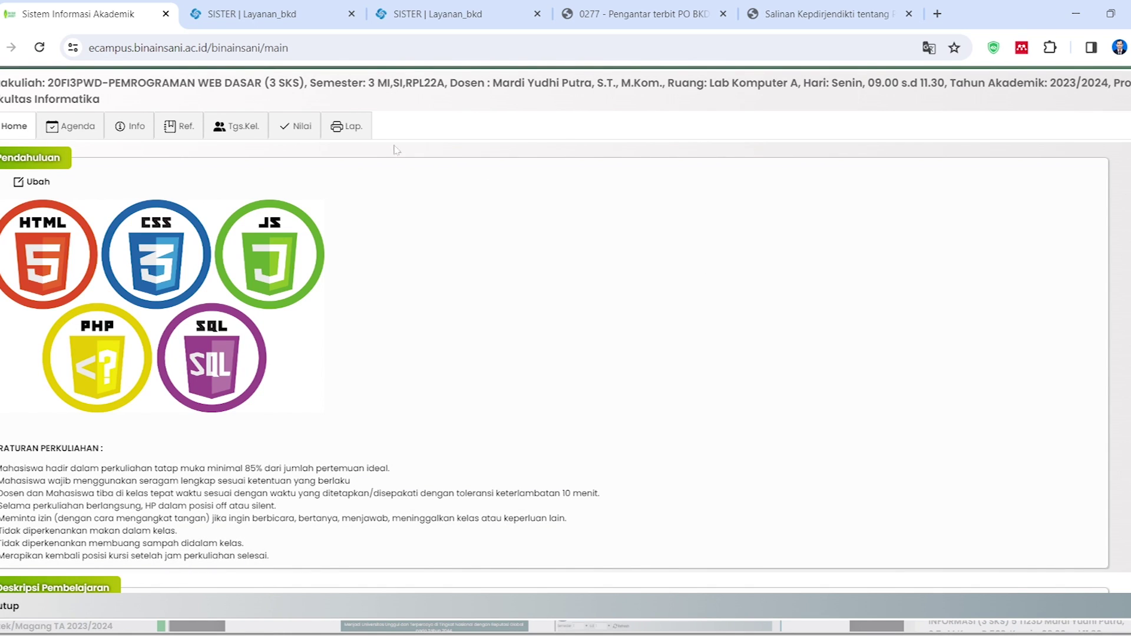
pyautogui.click(359, 126)
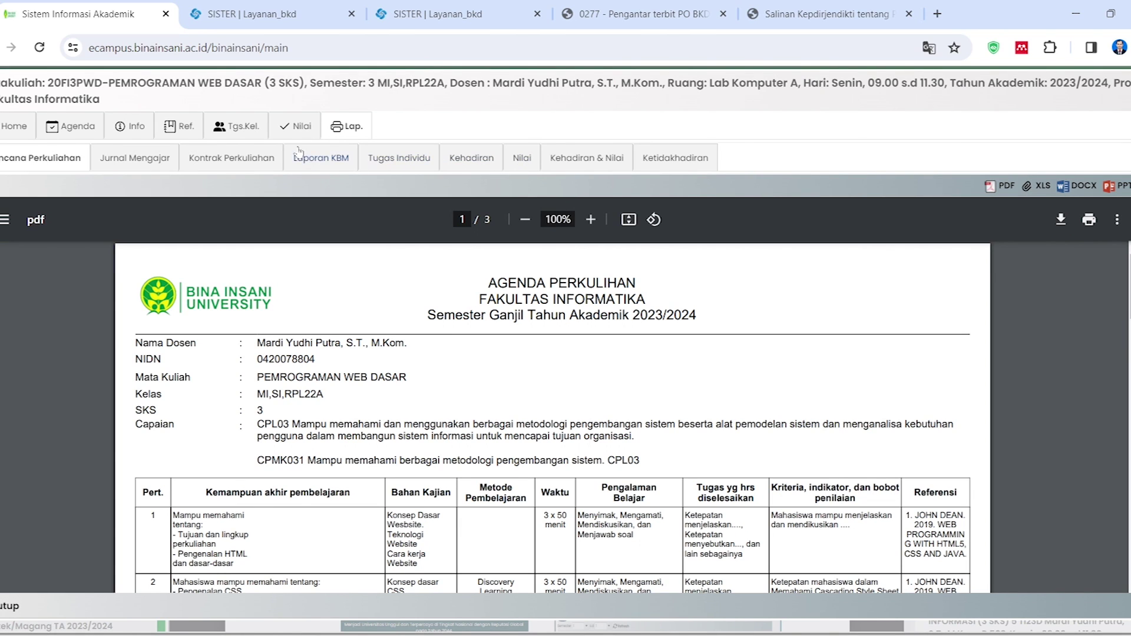
pyautogui.click(322, 159)
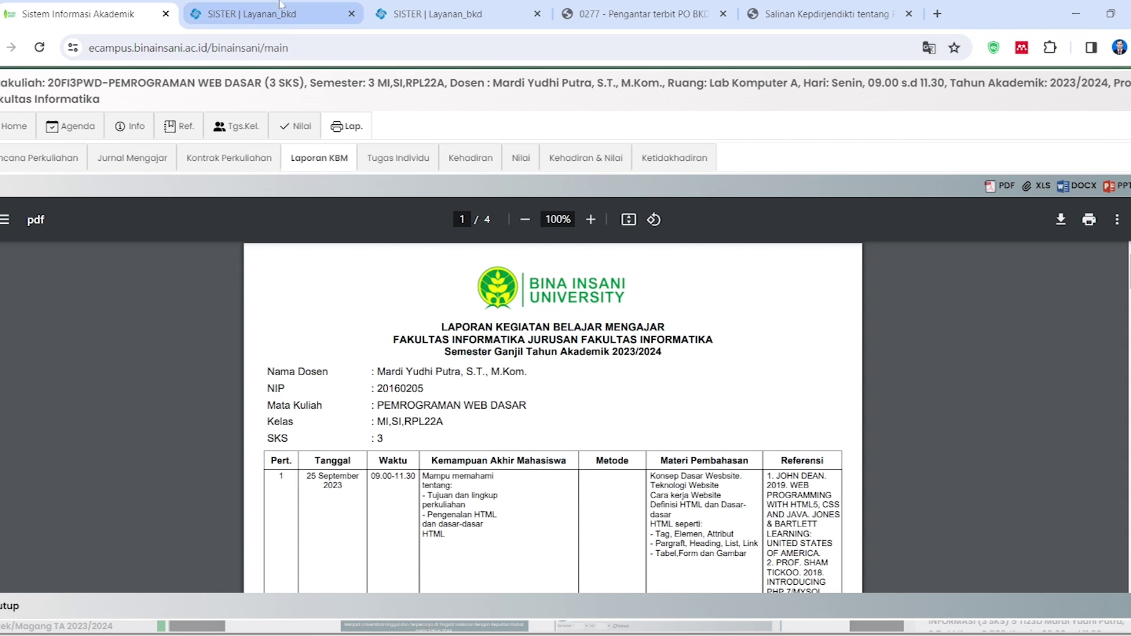
pyautogui.moveTo(235, 631)
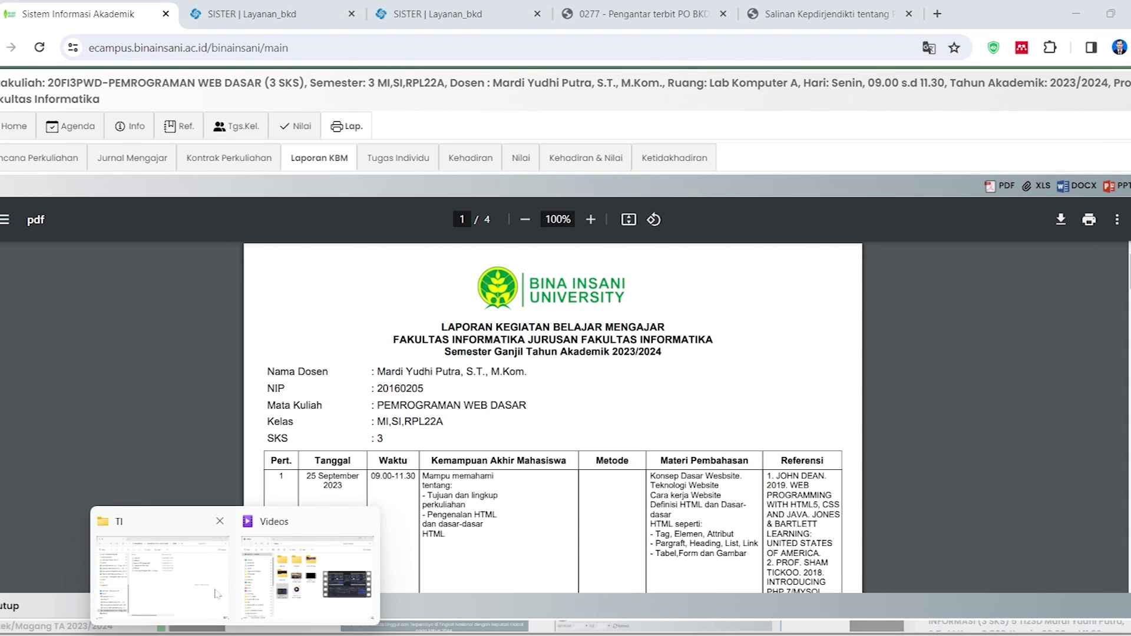
pyautogui.click(225, 594)
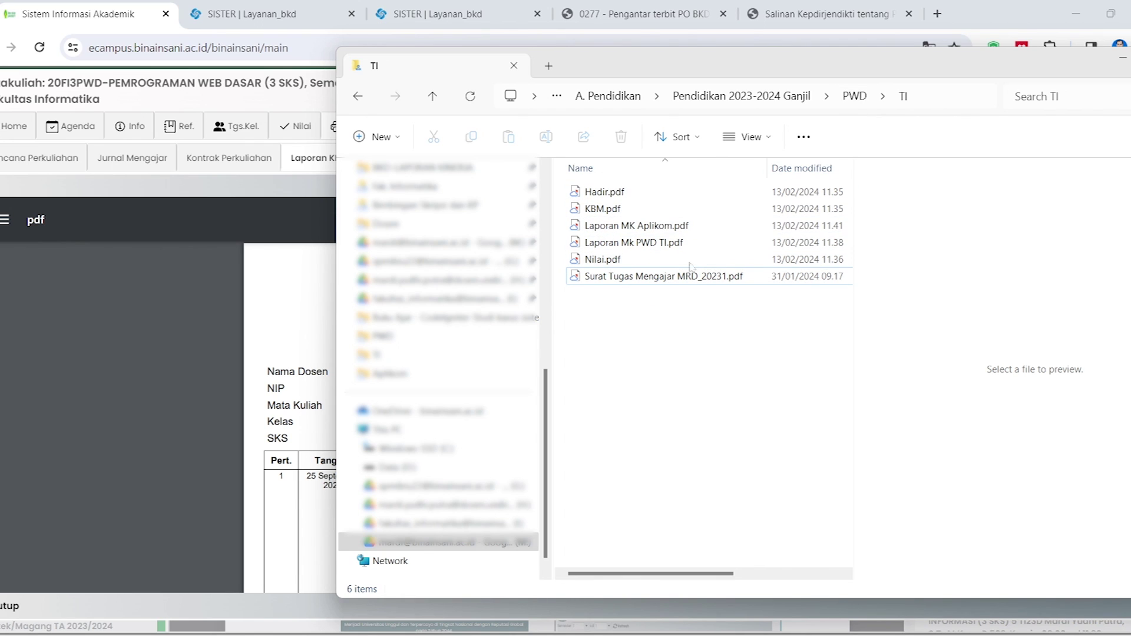
# Preview the assignment letter, then page through the 11-page Laporan Mk PWD TI.pdf for TI22AB
pyautogui.click(620, 281)
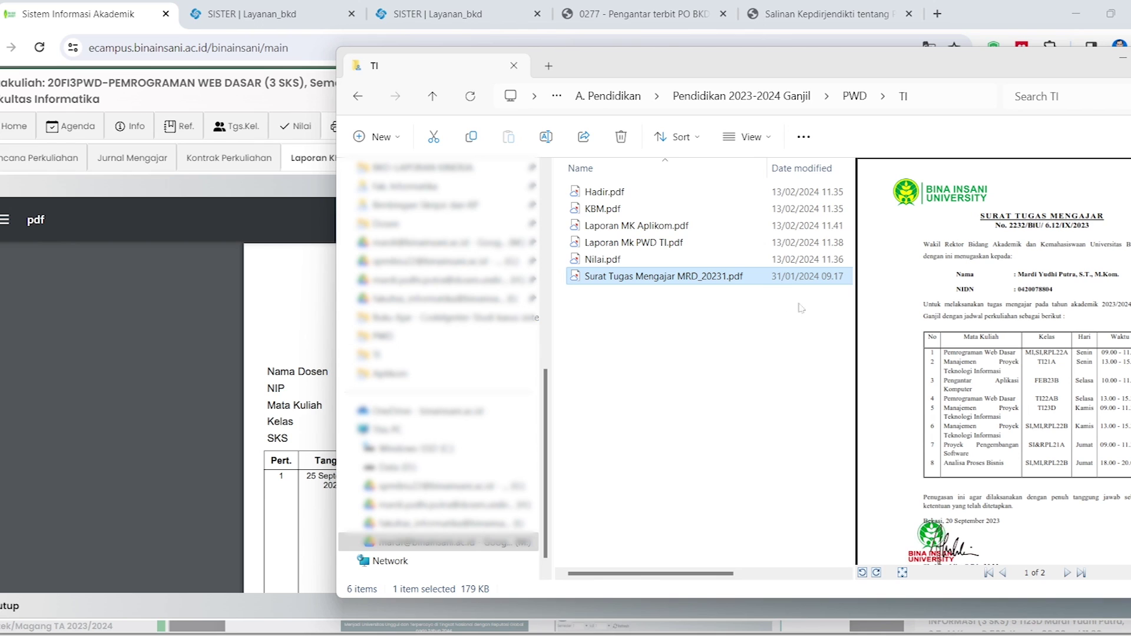
pyautogui.scroll(-10, 972, 362)
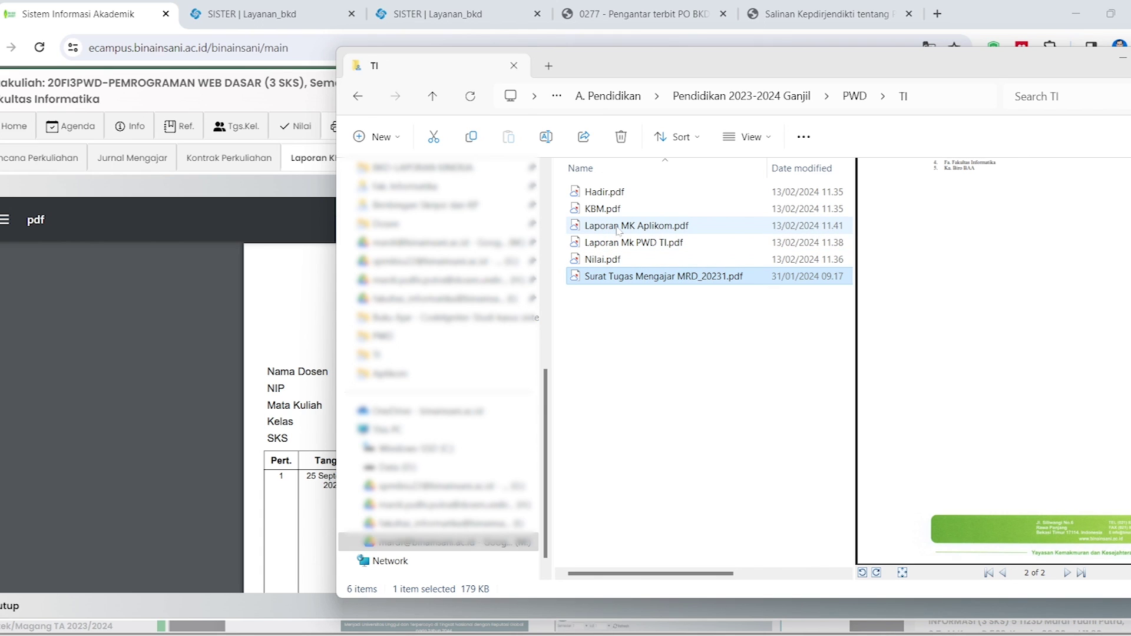
pyautogui.click(621, 242)
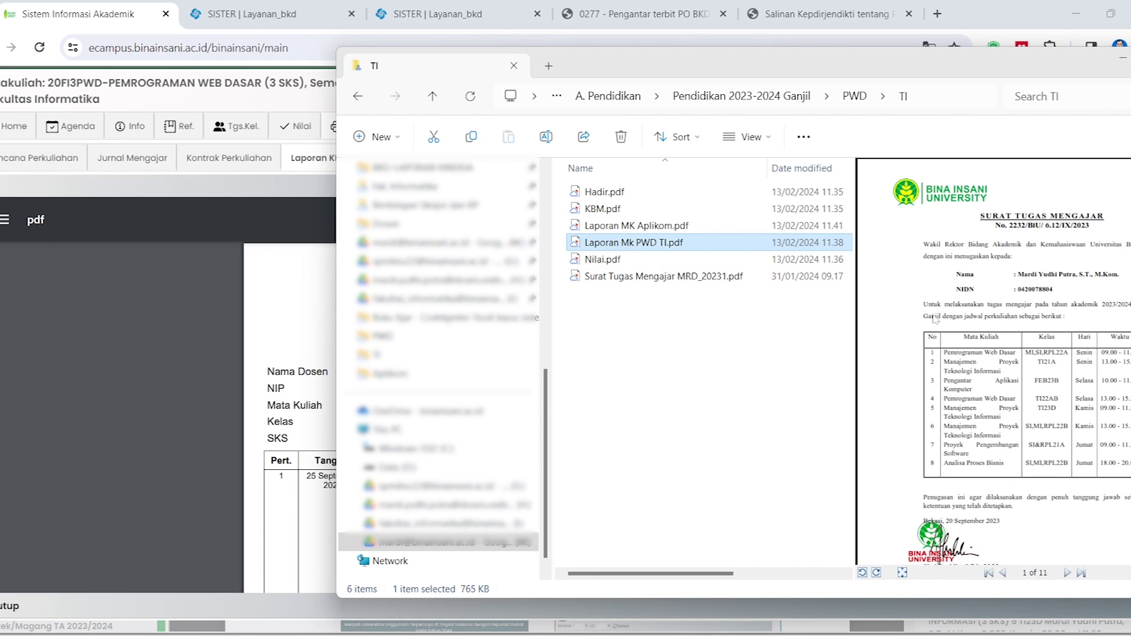
pyautogui.scroll(-10, 938, 323)
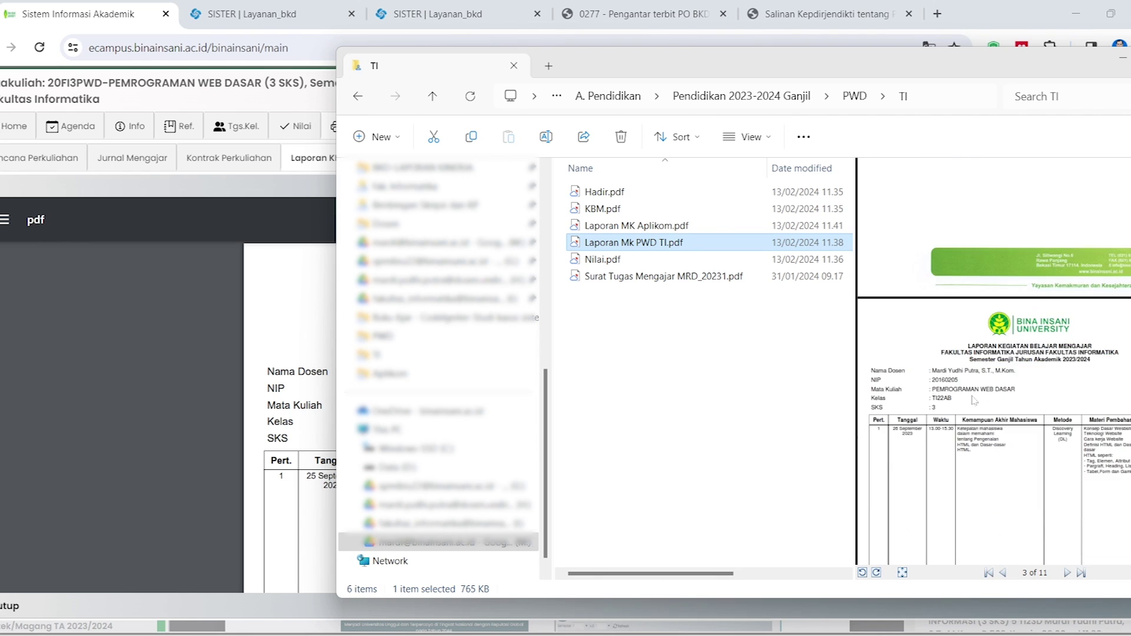
pyautogui.scroll(-5, 1011, 313)
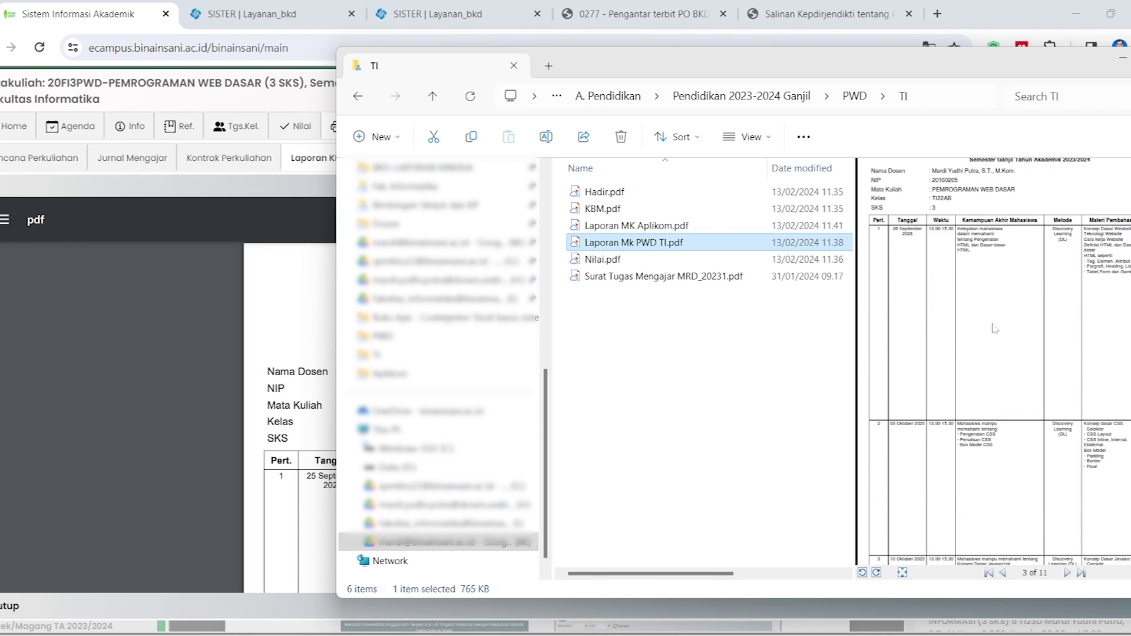
pyautogui.scroll(-5, 982, 353)
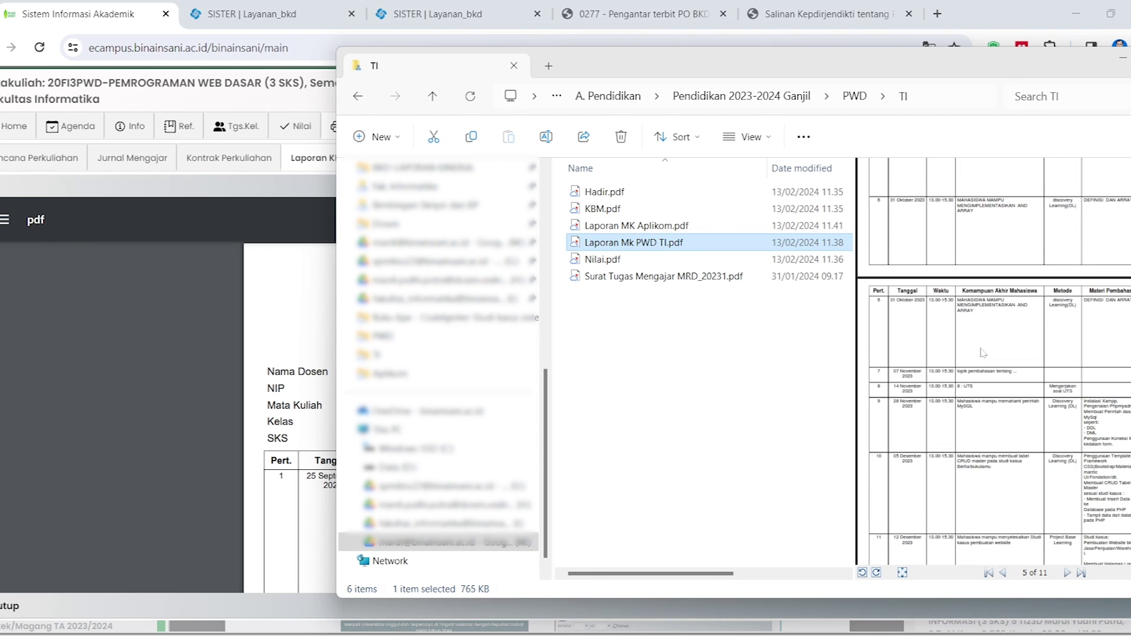
# Read through Laporan Mk PWD TI.pdf in Nitro Pro, then go back to SISTER's BKD recap
pyautogui.doubleClick(638, 246)
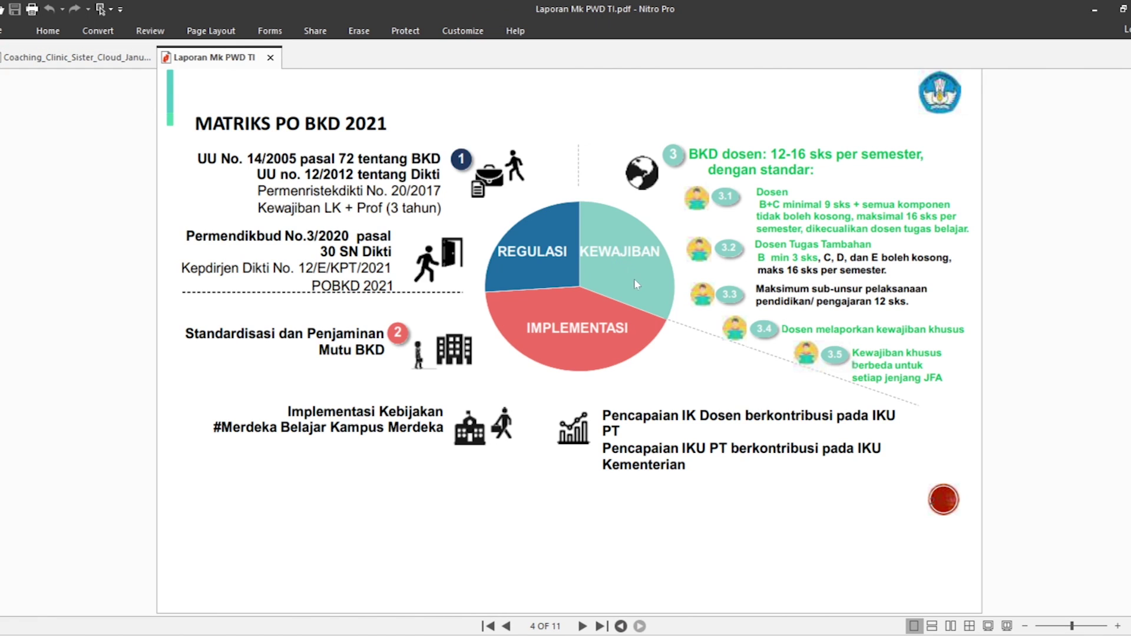
pyautogui.scroll(-4, 508, 348)
pyautogui.scroll(-12, 510, 352)
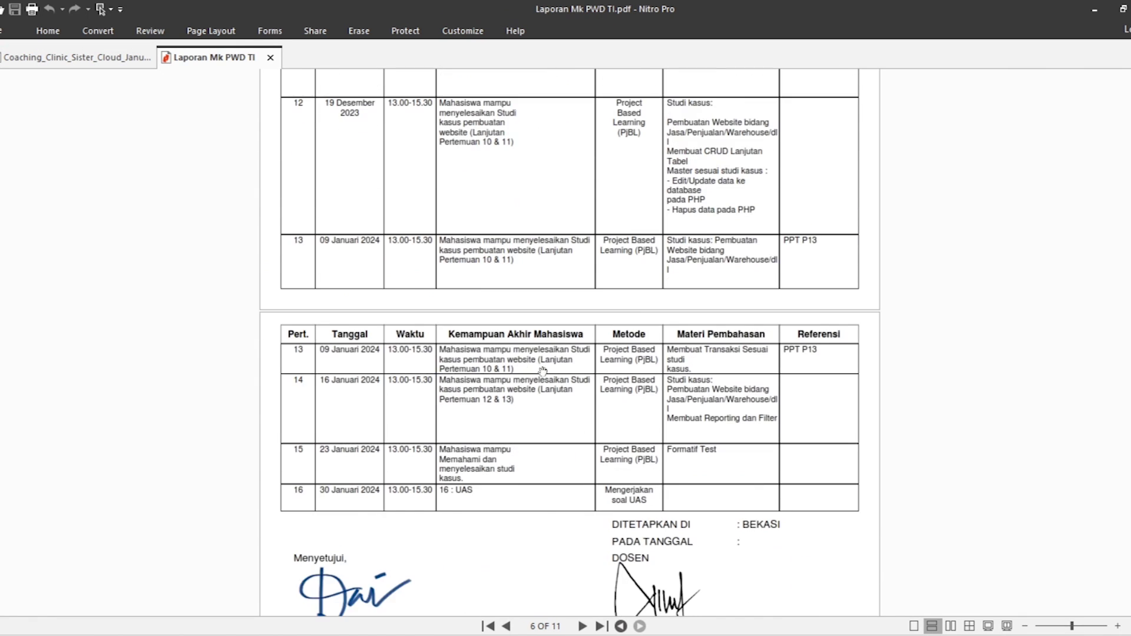
pyautogui.scroll(-10, 577, 334)
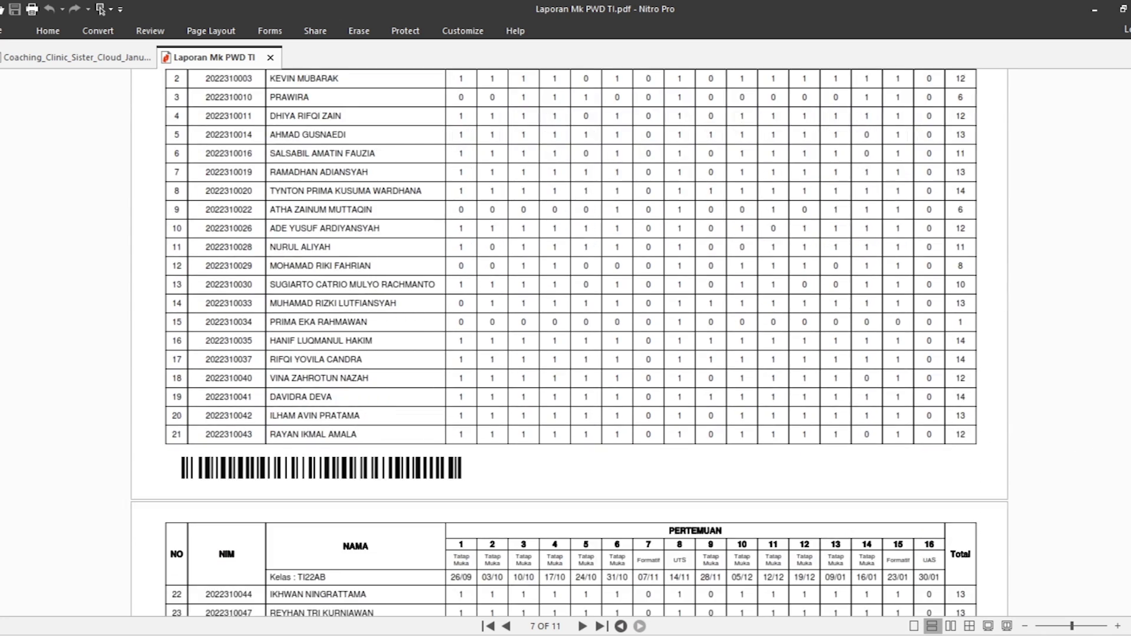
pyautogui.scroll(20, 569, 343)
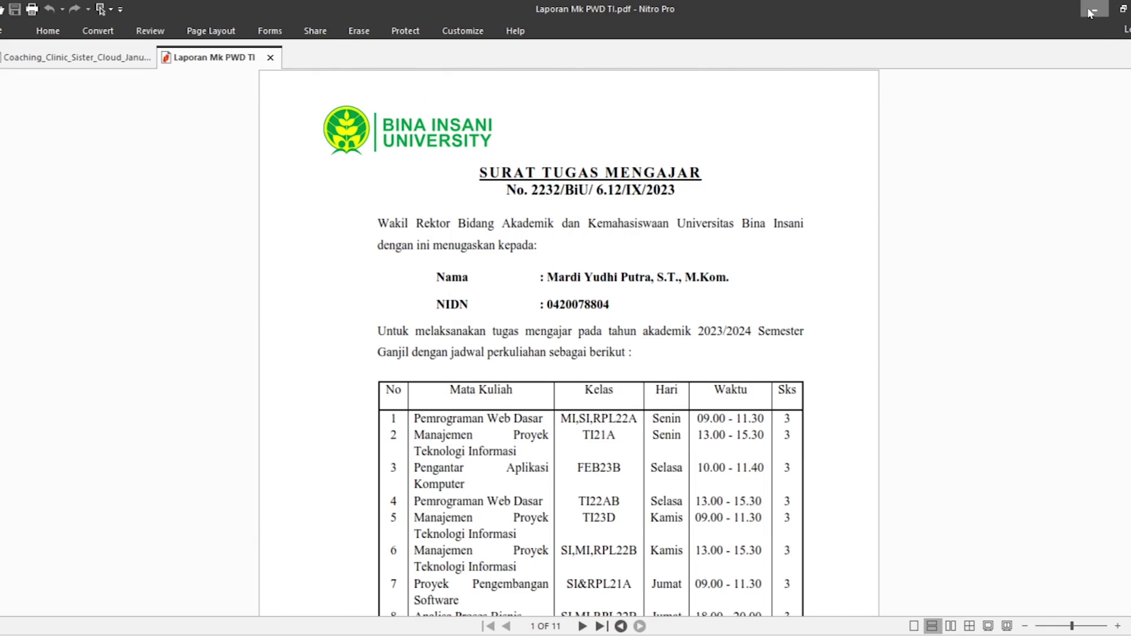
pyautogui.click(1094, 10)
pyautogui.click(254, 14)
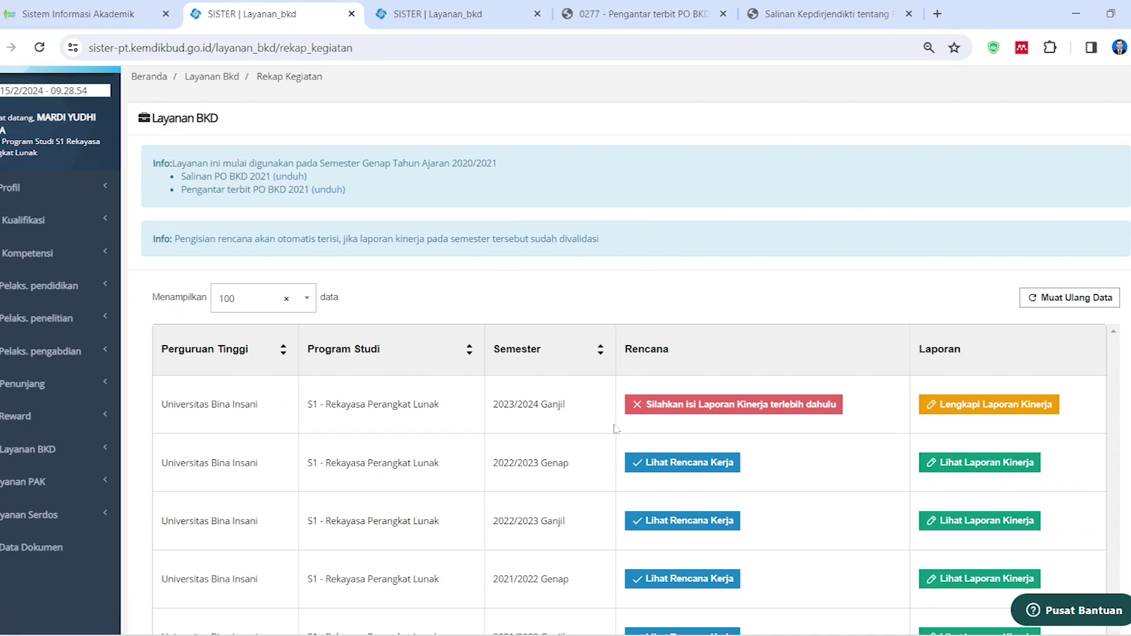
# On the PEMROGRAMAN WEB DASAR upload form, name the document 'Laporan Kegiatan Belajar'
pyautogui.click(422, 14)
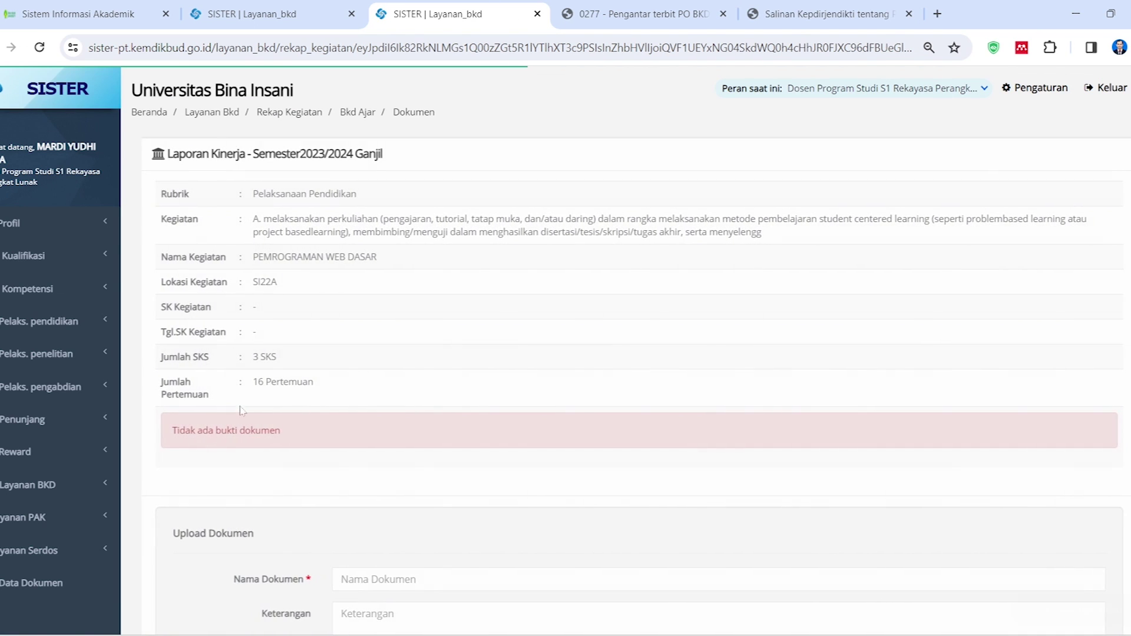
pyautogui.scroll(-3, 426, 393)
pyautogui.click(421, 371)
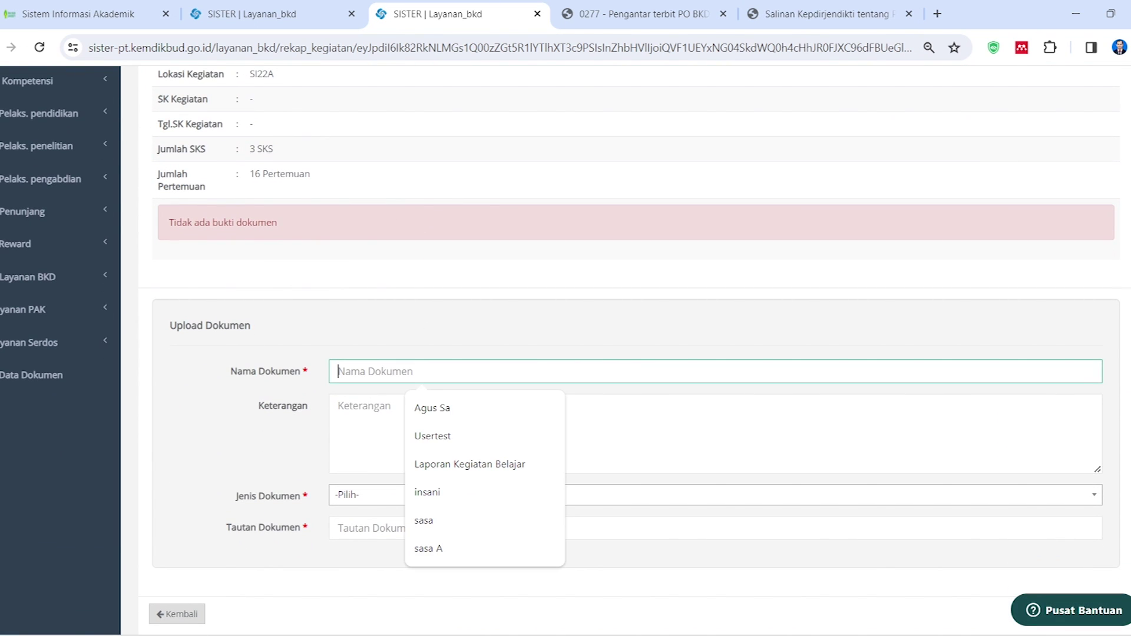
pyautogui.click(460, 465)
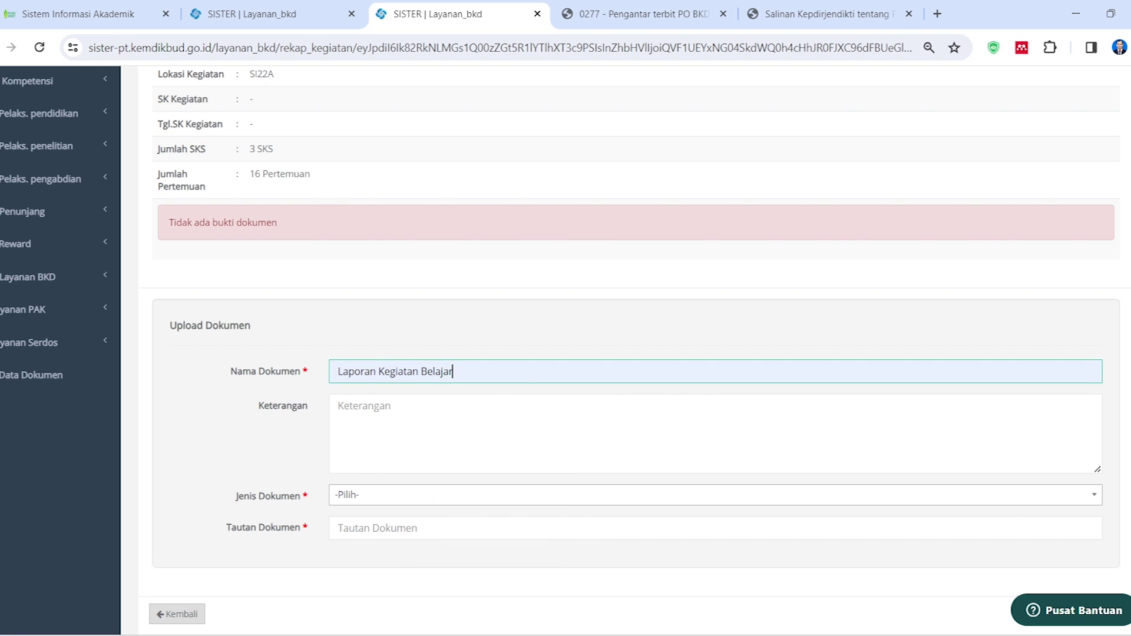
# Set Jenis Dokumen to Lainnya, leaving the Tautan Dokumen field still empty
pyautogui.click(390, 499)
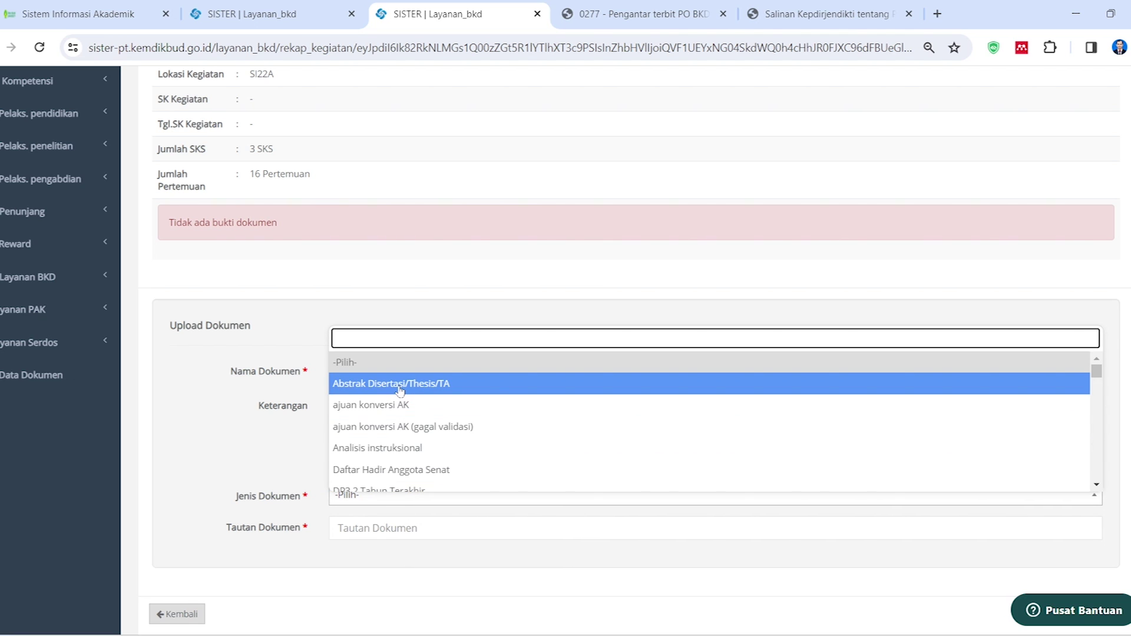
pyautogui.scroll(-3, 401, 412)
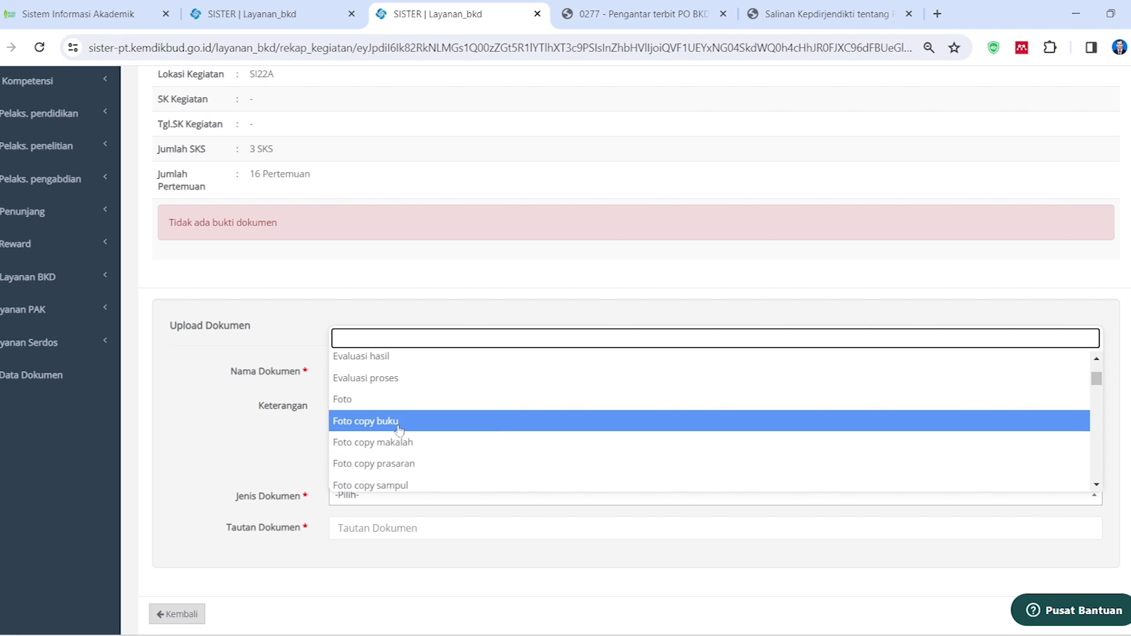
pyautogui.scroll(2, 400, 439)
pyautogui.scroll(-4, 400, 454)
pyautogui.scroll(-3, 401, 456)
pyautogui.scroll(-3, 414, 448)
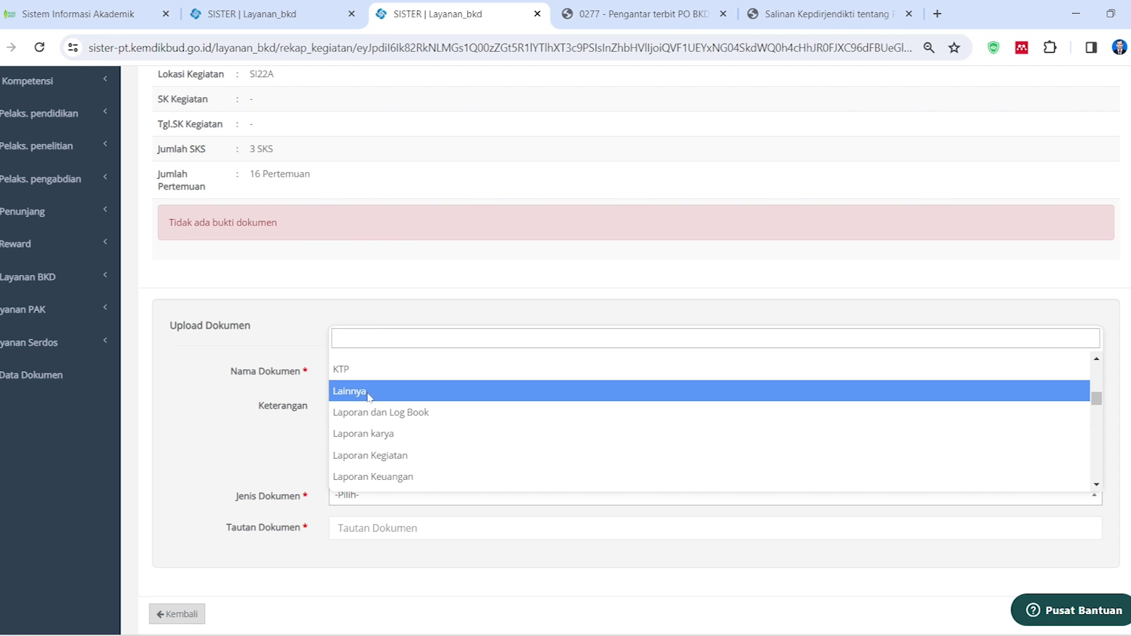
pyautogui.click(368, 394)
pyautogui.click(421, 527)
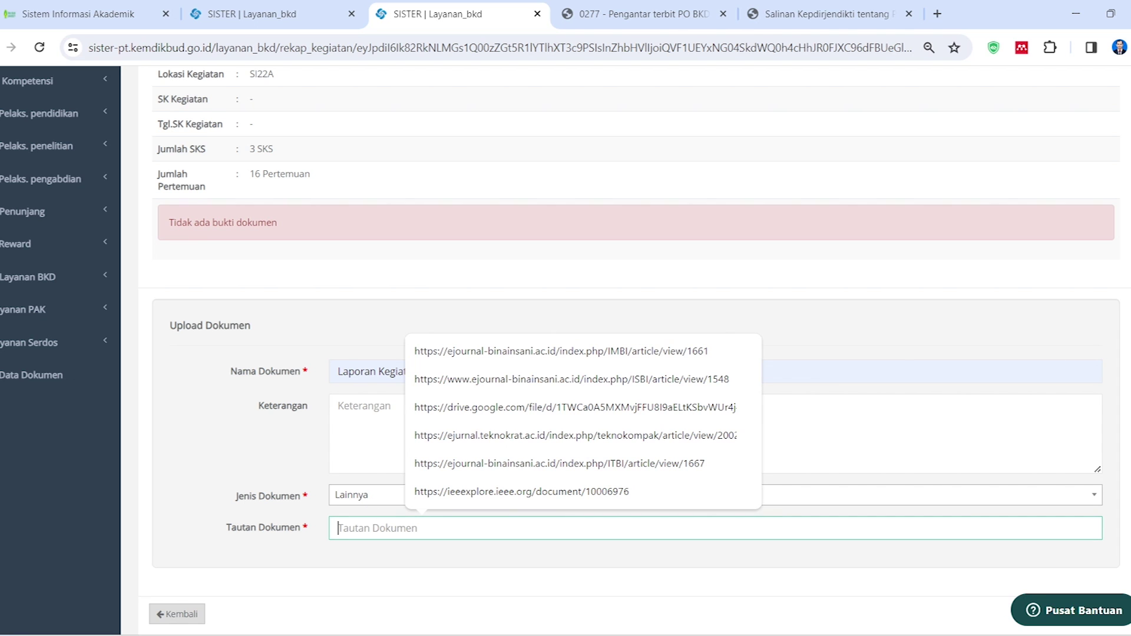
pyautogui.click(256, 507)
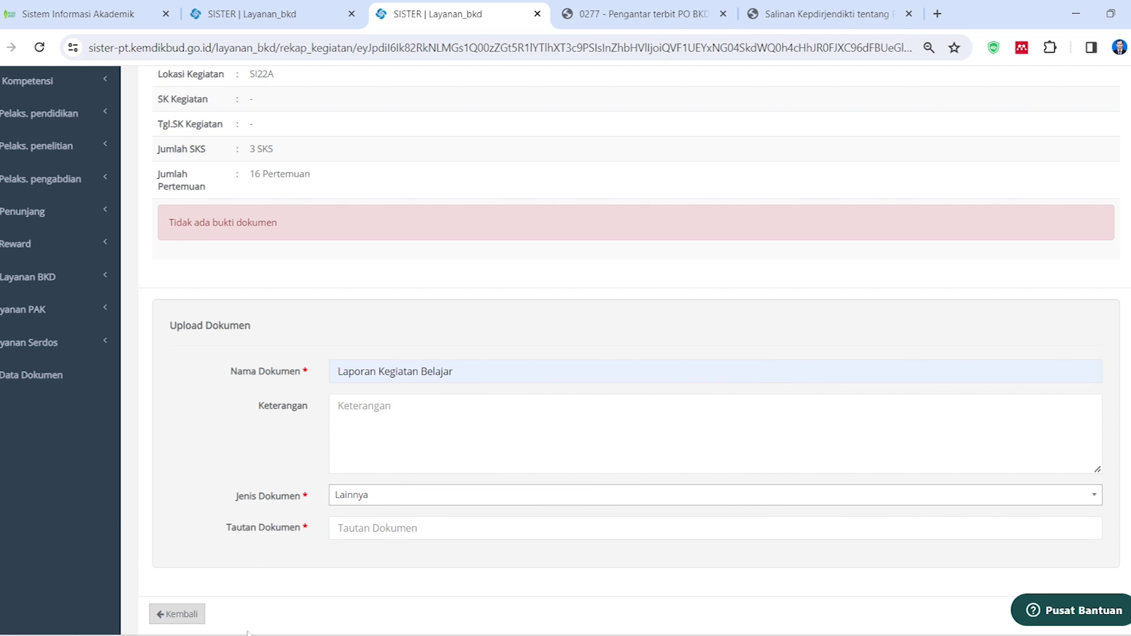
pyautogui.moveTo(256, 634)
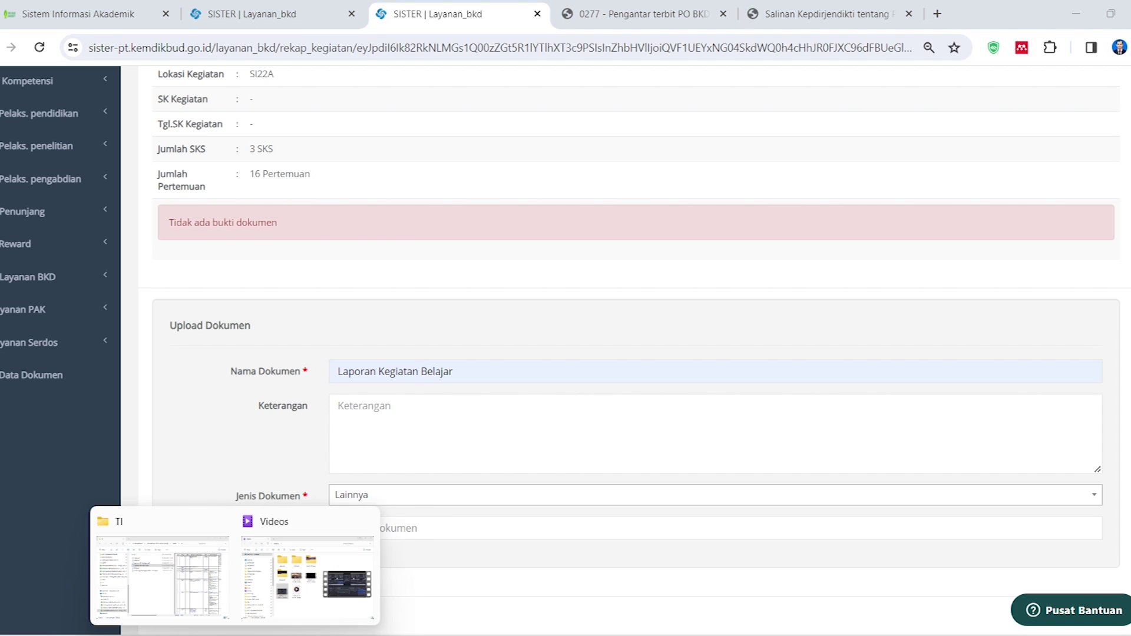
# In File Explorer, go from A. Pendidikan back down to Pendidikan 2023-2024 Ganjil > PWD > TI and preview its files
pyautogui.click(170, 590)
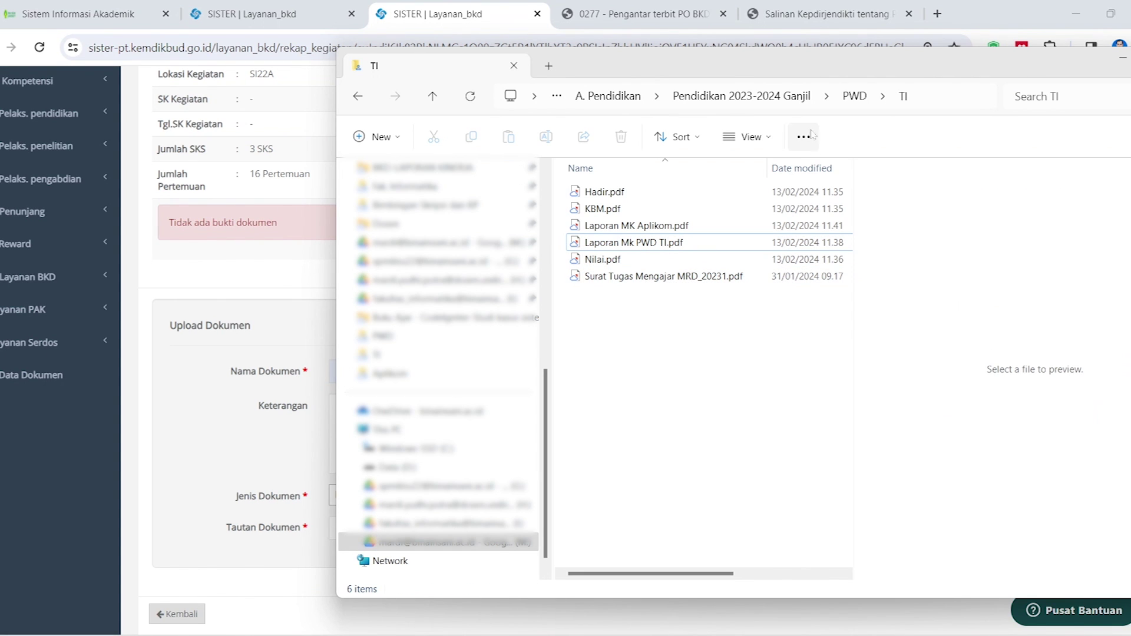
pyautogui.click(618, 101)
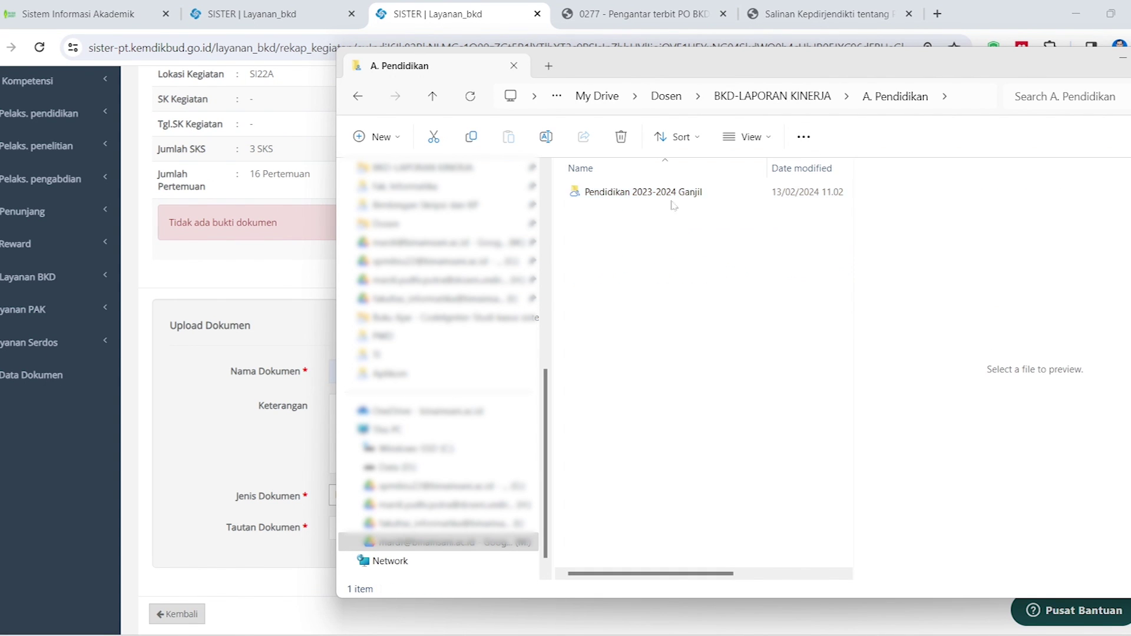
pyautogui.doubleClick(692, 193)
pyautogui.doubleClick(595, 226)
pyautogui.click(591, 209)
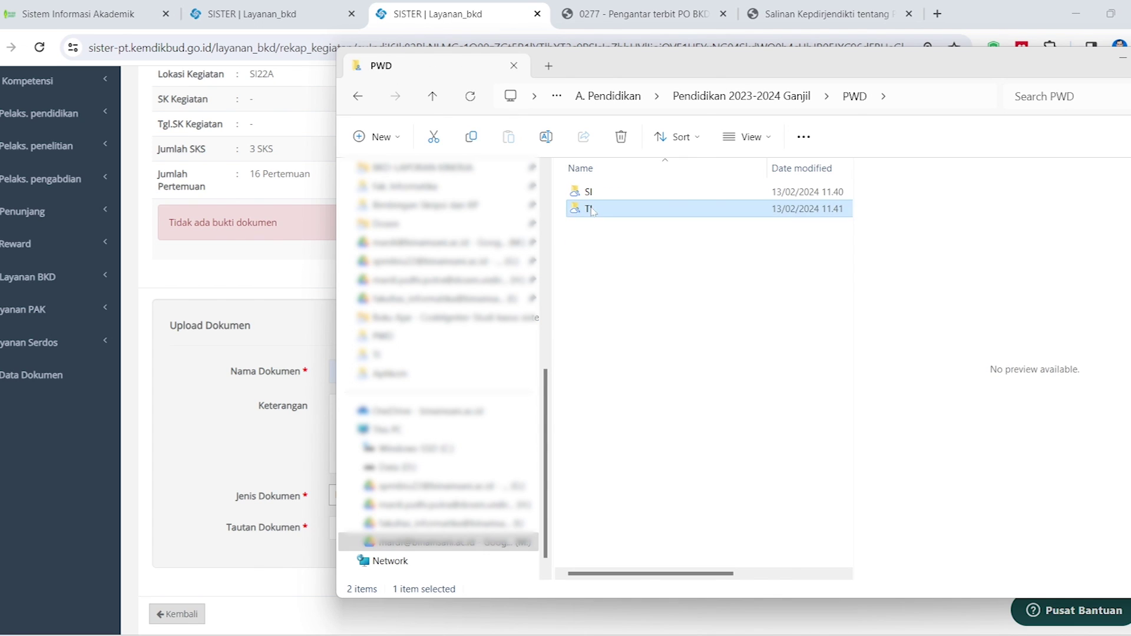
pyautogui.doubleClick(591, 210)
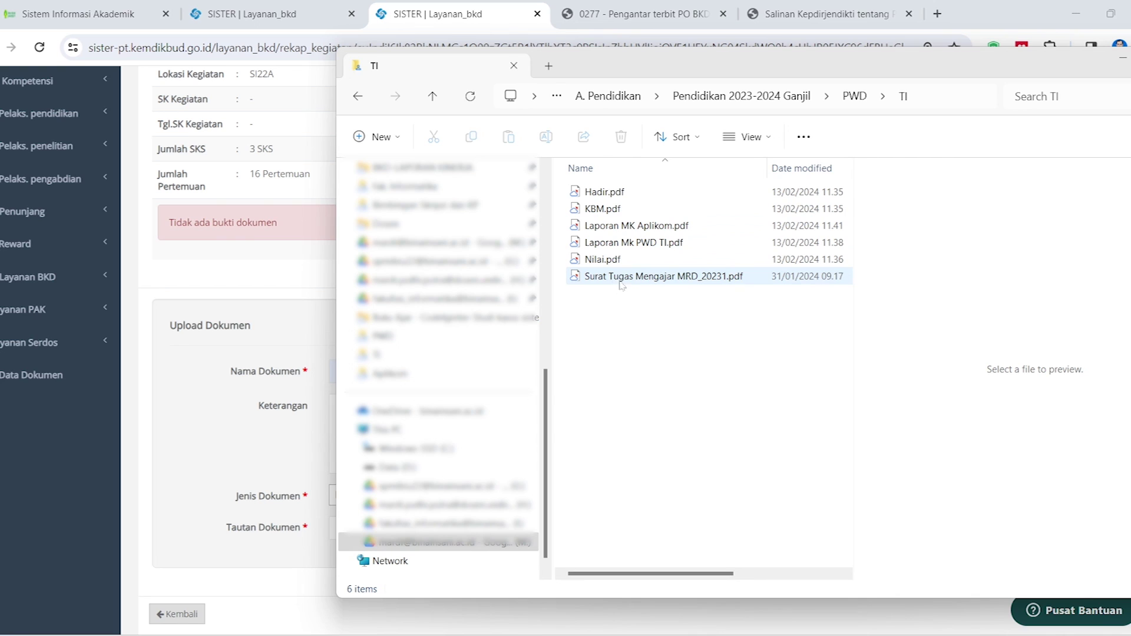
pyautogui.click(615, 229)
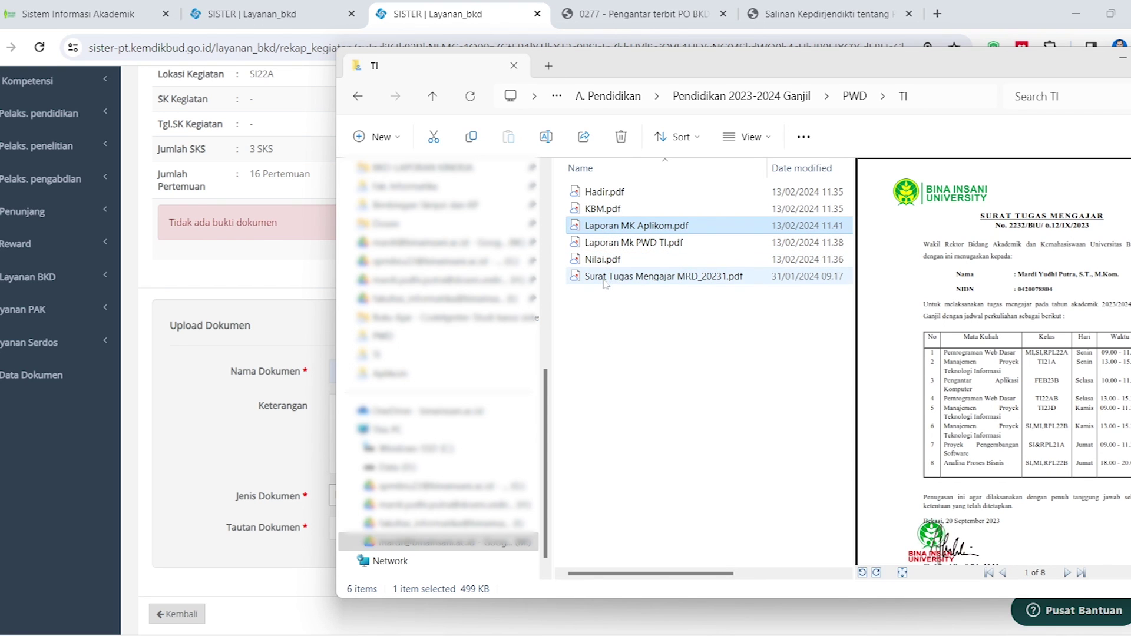
pyautogui.click(602, 310)
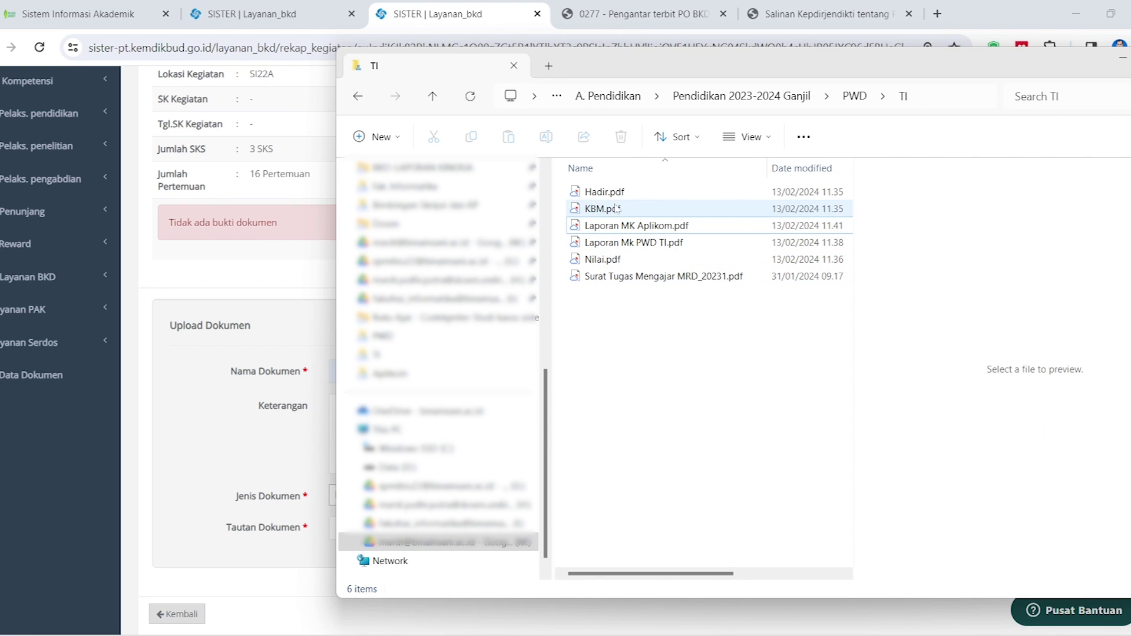
# Open Google Drive from the Google apps list in a new tab beside the SISTER tabs
pyautogui.click(937, 13)
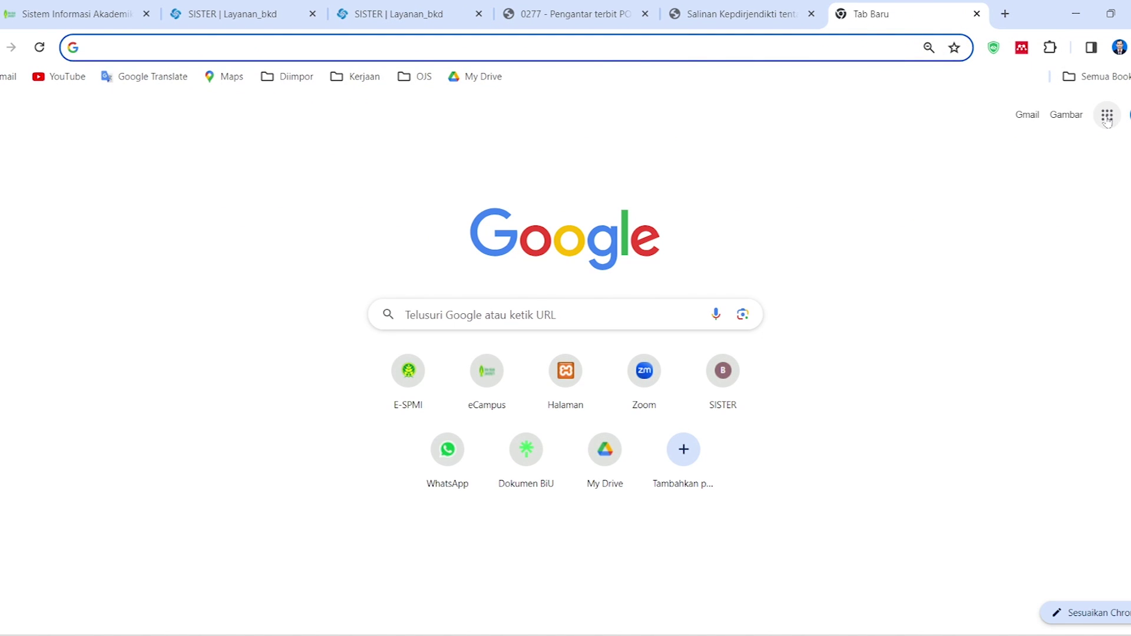
pyautogui.click(1107, 118)
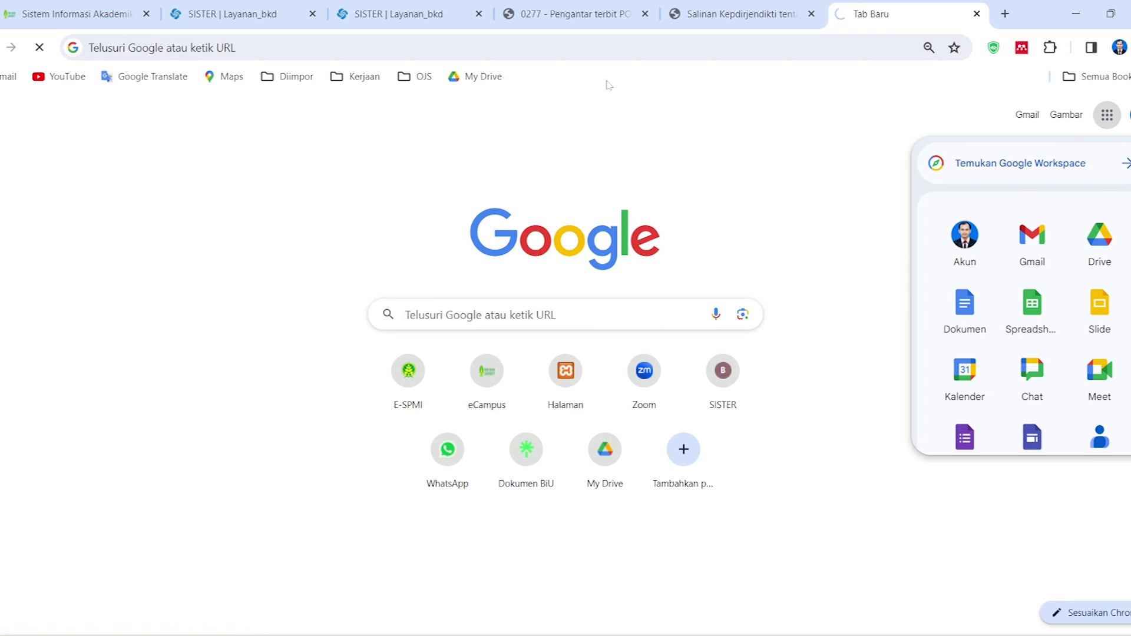
pyautogui.moveTo(929, 13); pyautogui.dragTo(595, 13)
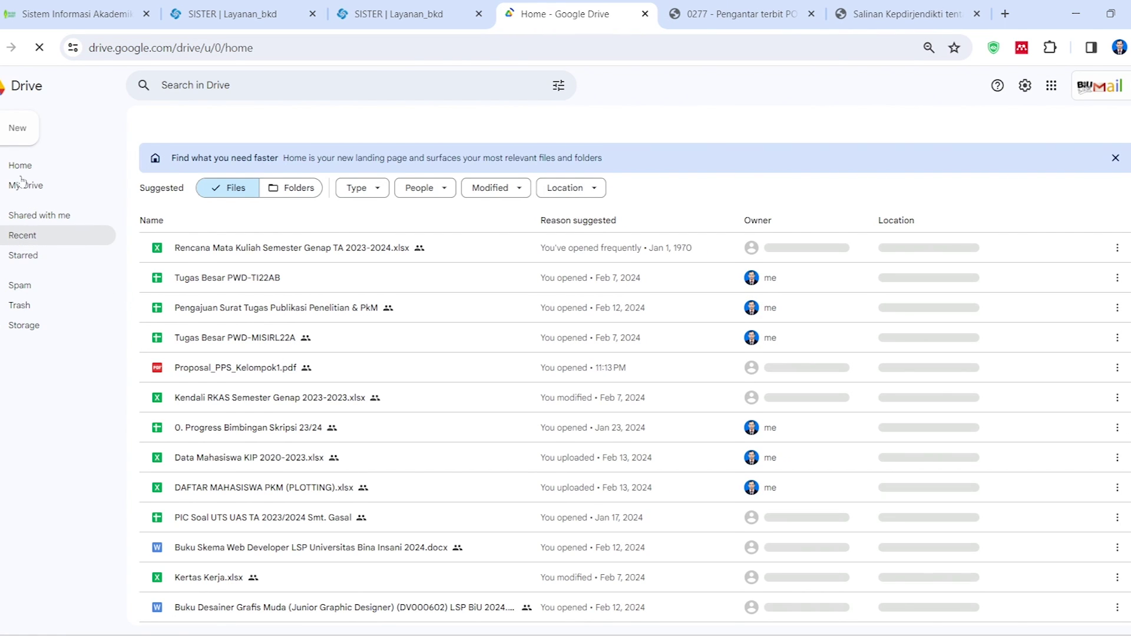
# Open My Drive and check the BKD-LAPORAN KINERJA folder path in File Explorer before minimizing it
pyautogui.click(23, 238)
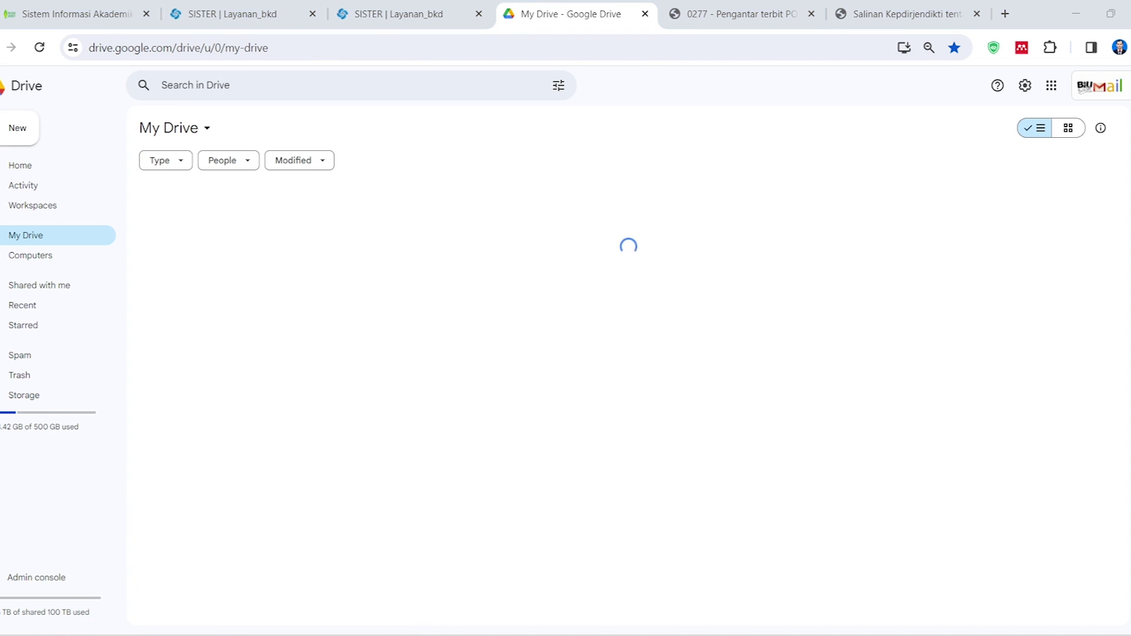
pyautogui.moveTo(233, 634)
pyautogui.click(162, 576)
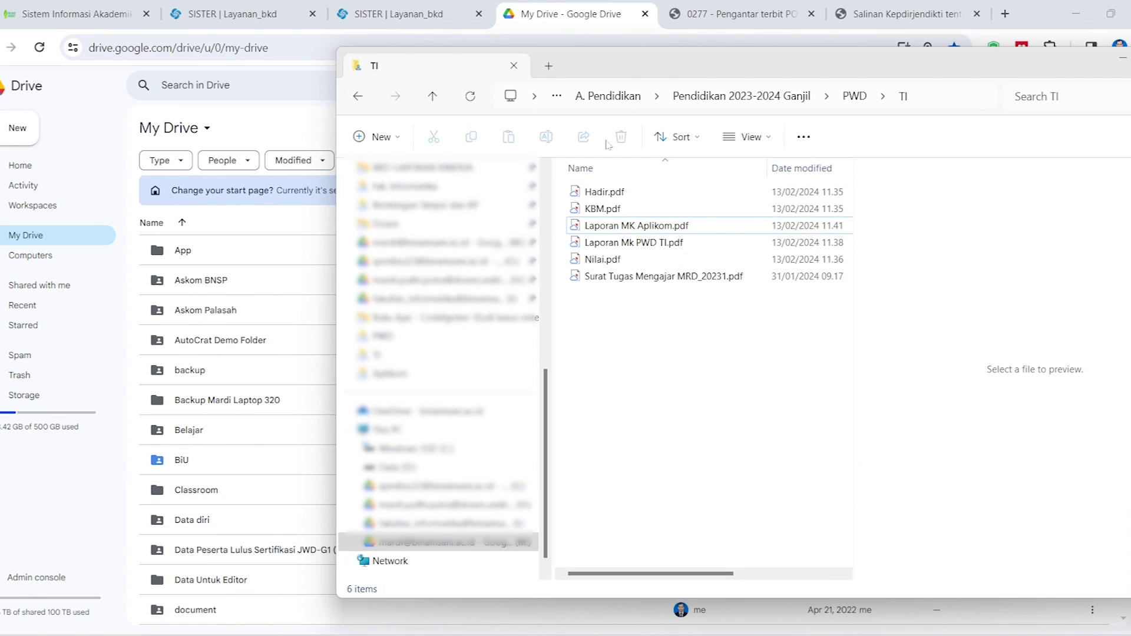
pyautogui.click(604, 99)
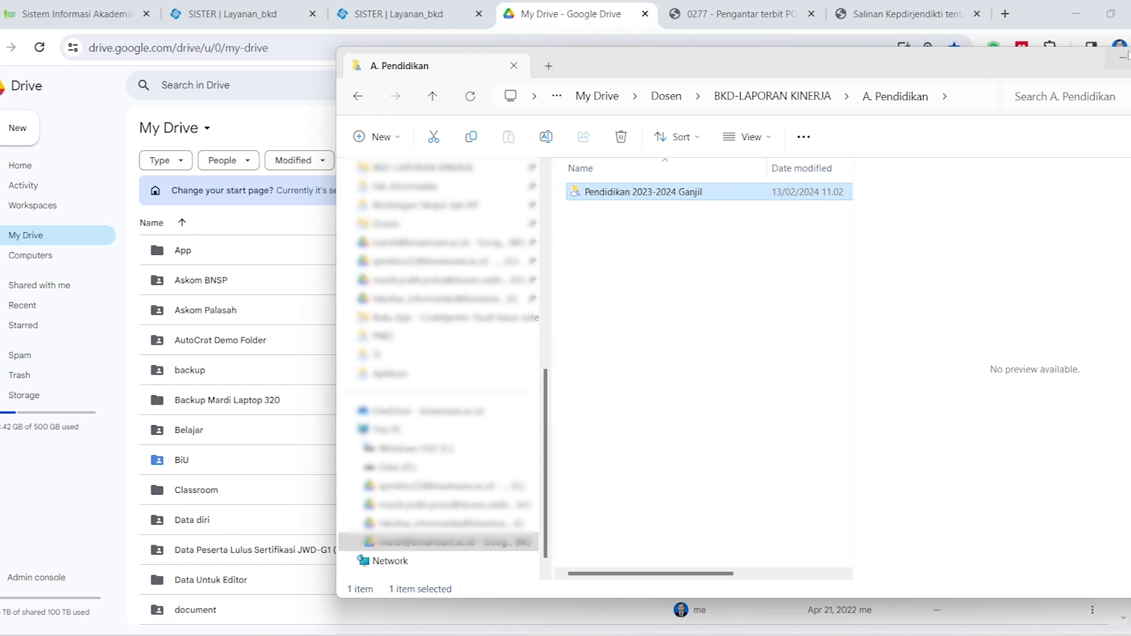
pyautogui.click(752, 99)
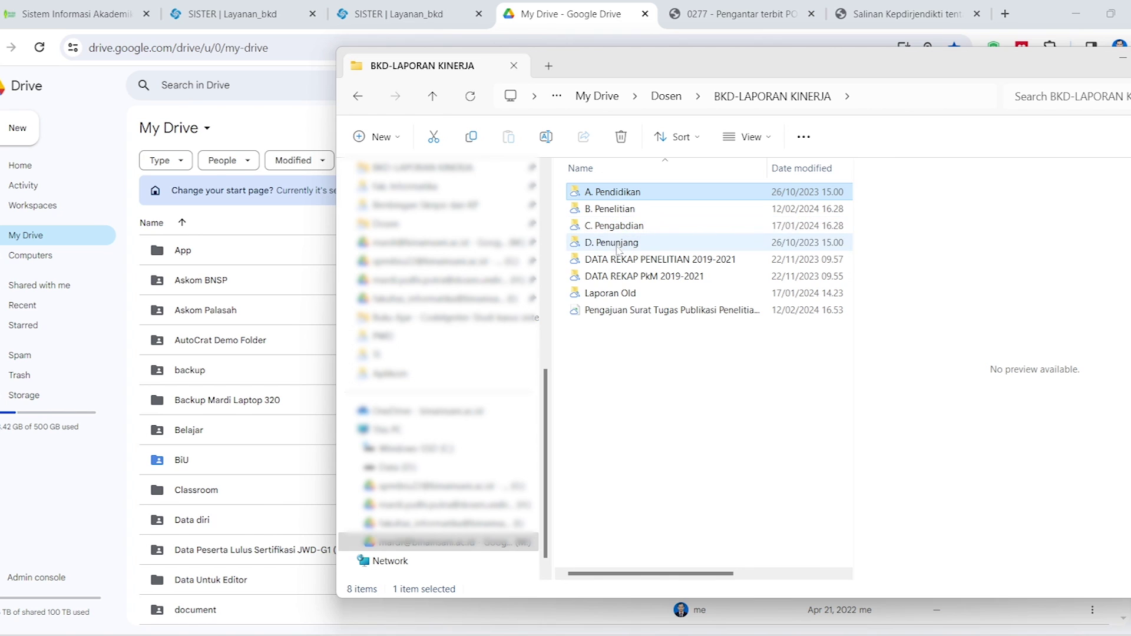
pyautogui.click(1120, 63)
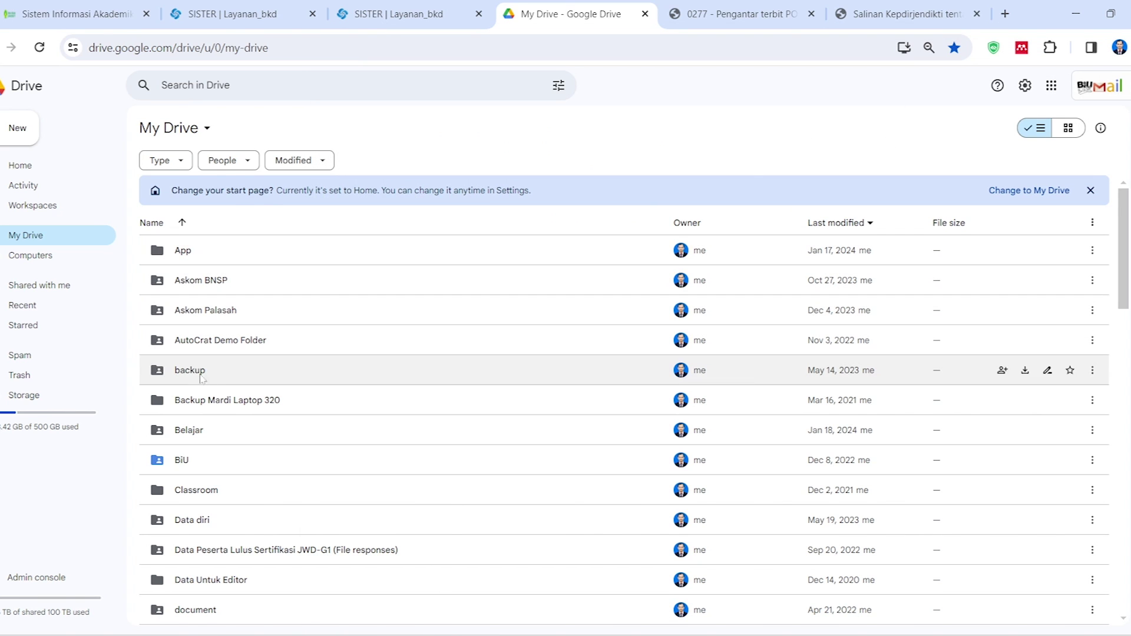
# In Drive, open Dosen > BKD-LAPORAN KINERJA and select the A. Pendidikan folder
pyautogui.scroll(-3, 212, 471)
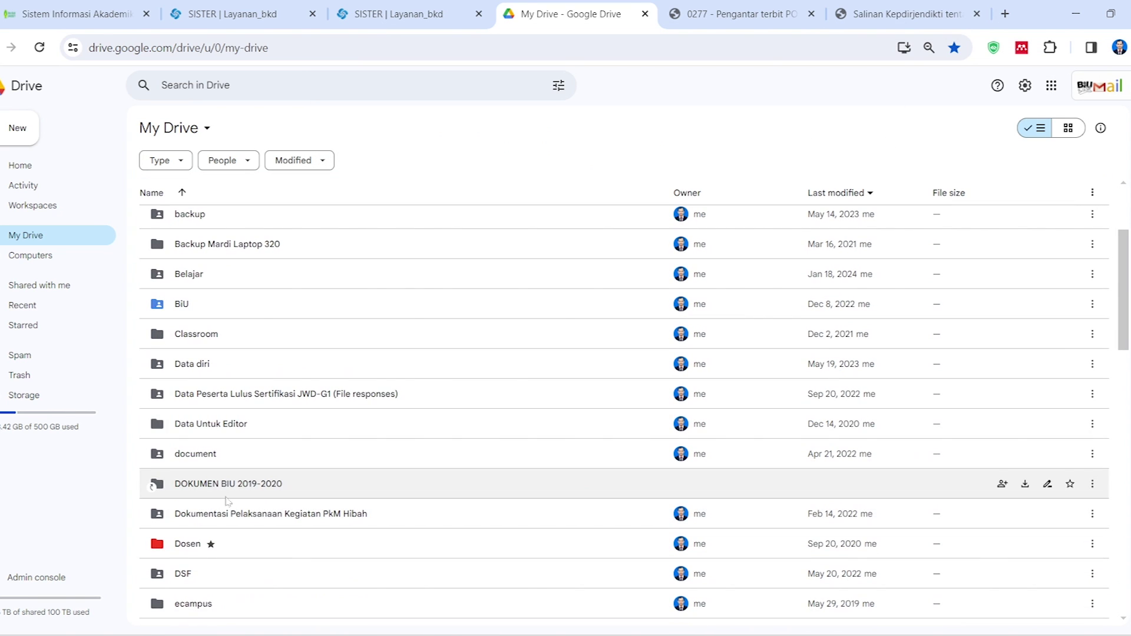
pyautogui.scroll(3, 212, 506)
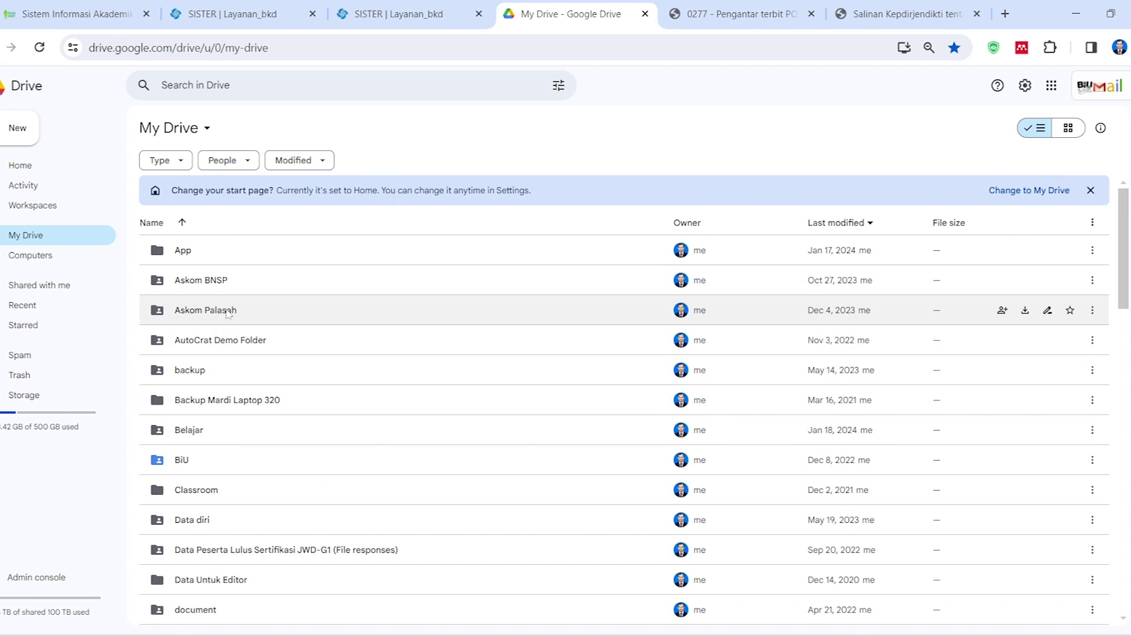
pyautogui.scroll(-5, 203, 430)
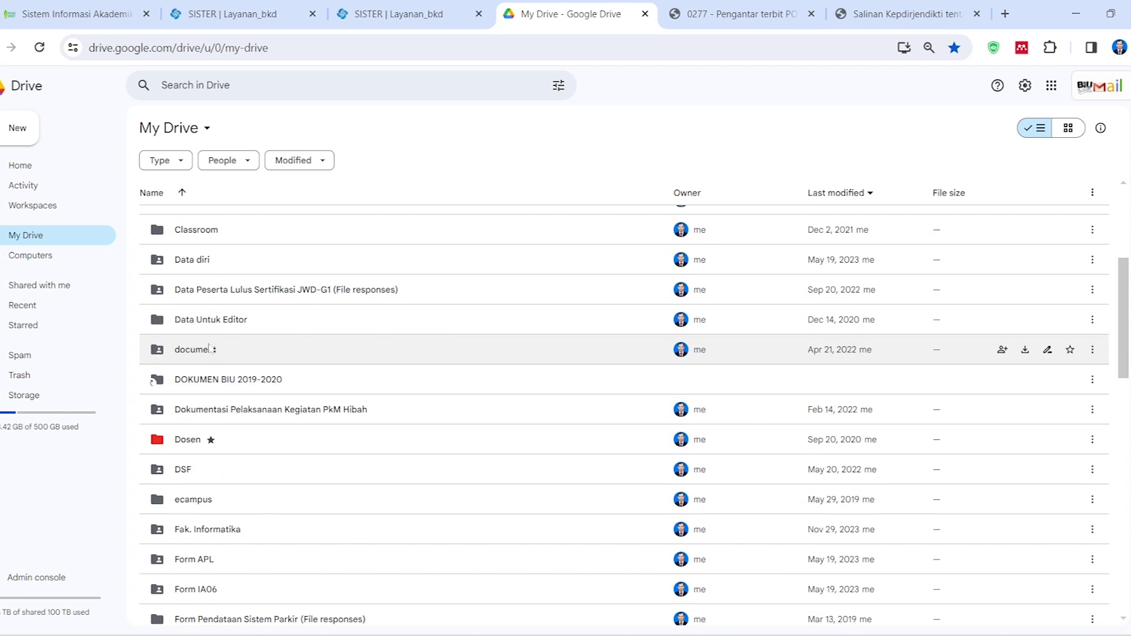
pyautogui.doubleClick(190, 440)
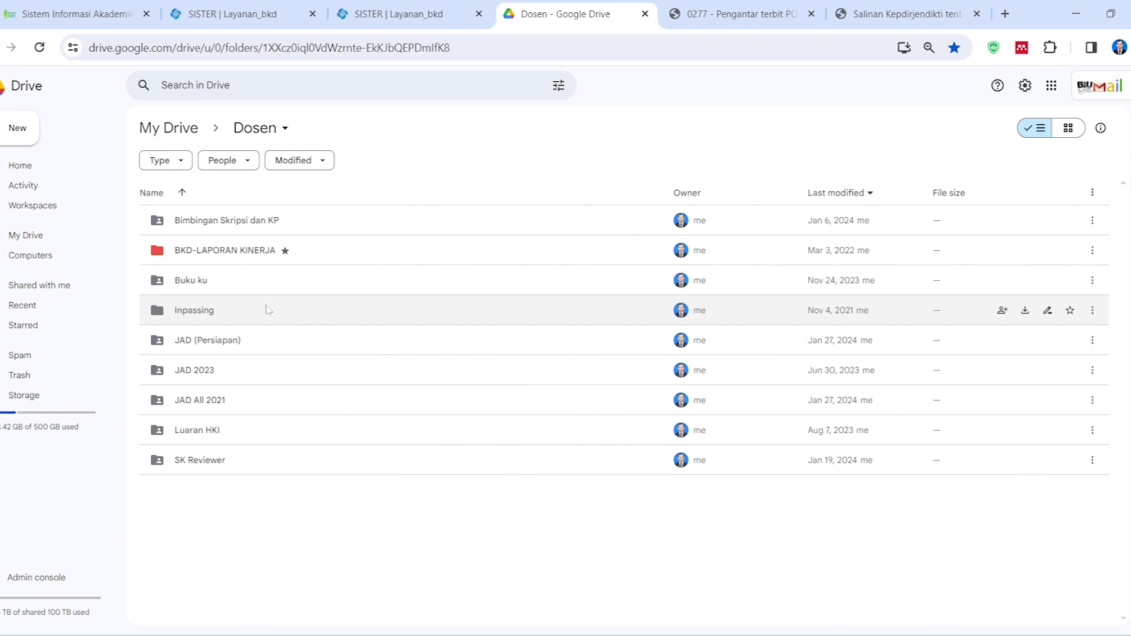
pyautogui.doubleClick(232, 250)
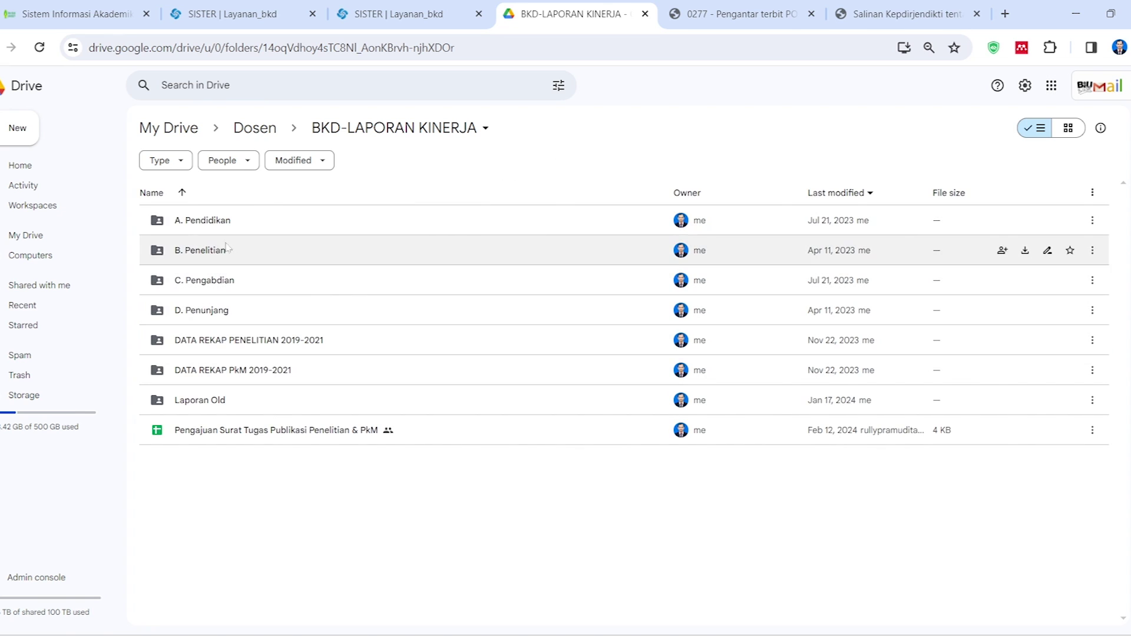
pyautogui.click(215, 221)
pyautogui.keyDown('shift'); pyautogui.click(212, 314); pyautogui.keyUp('shift')
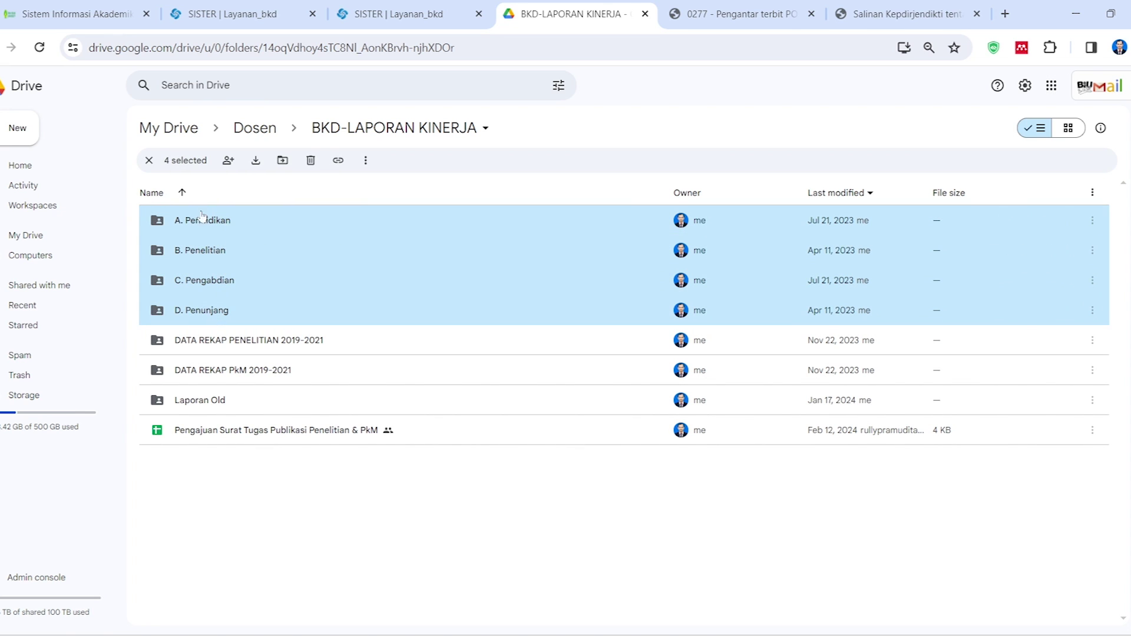
pyautogui.click(287, 517)
pyautogui.click(224, 222)
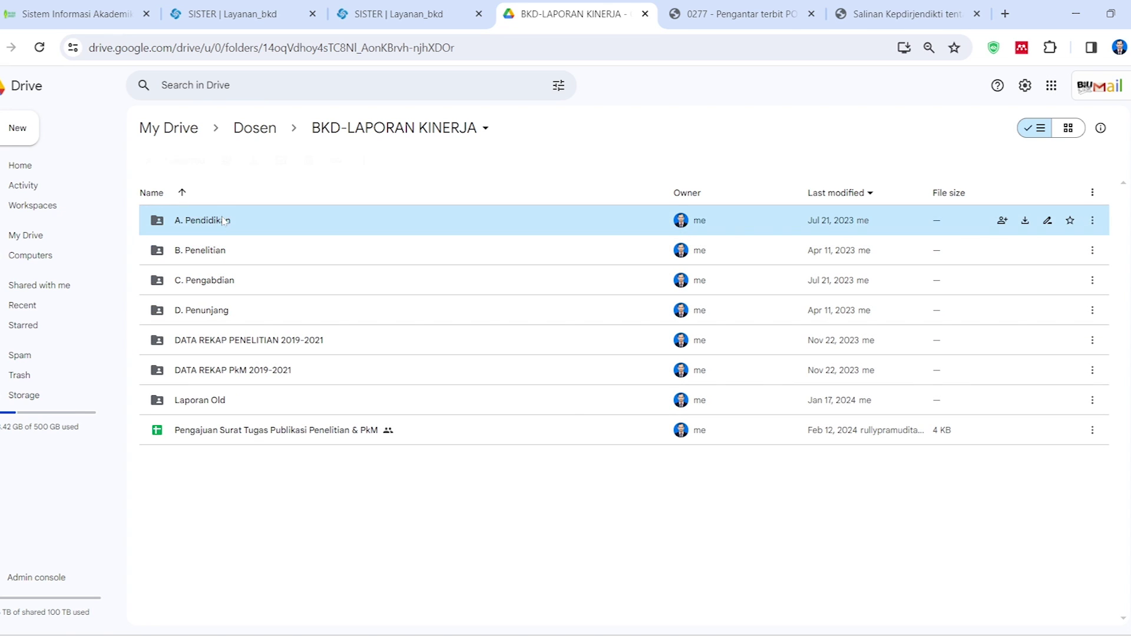
# Open A. Pendidikan > Pendidikan 2023-2024 Ganjil > PWD > TI and select Laporan Mk PWD TI.pdf
pyautogui.doubleClick(210, 222)
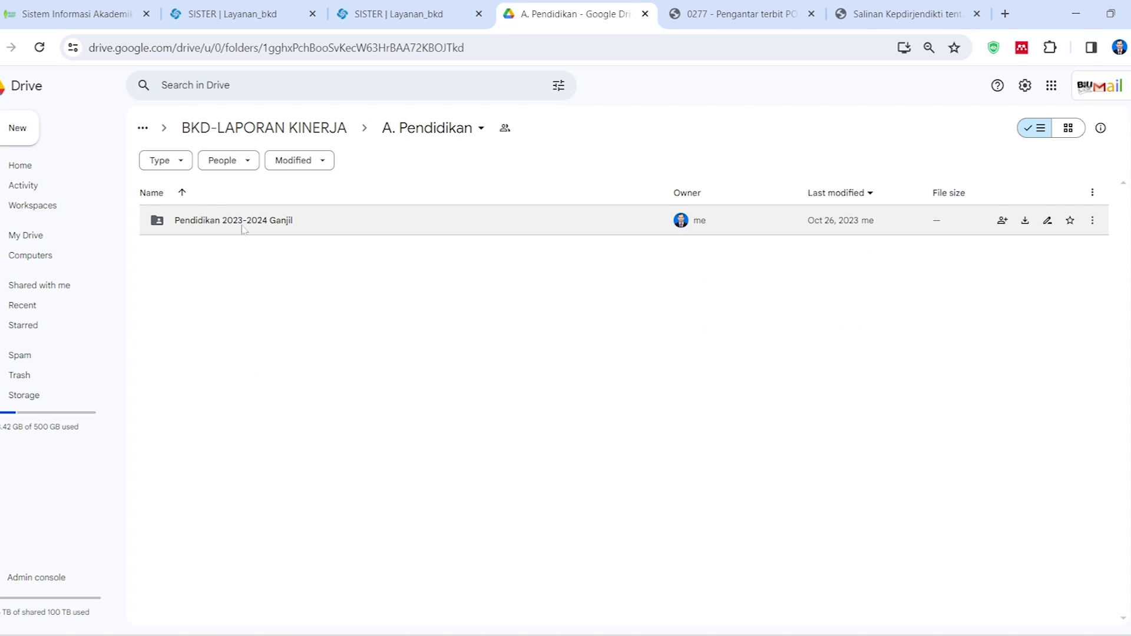
pyautogui.doubleClick(200, 231)
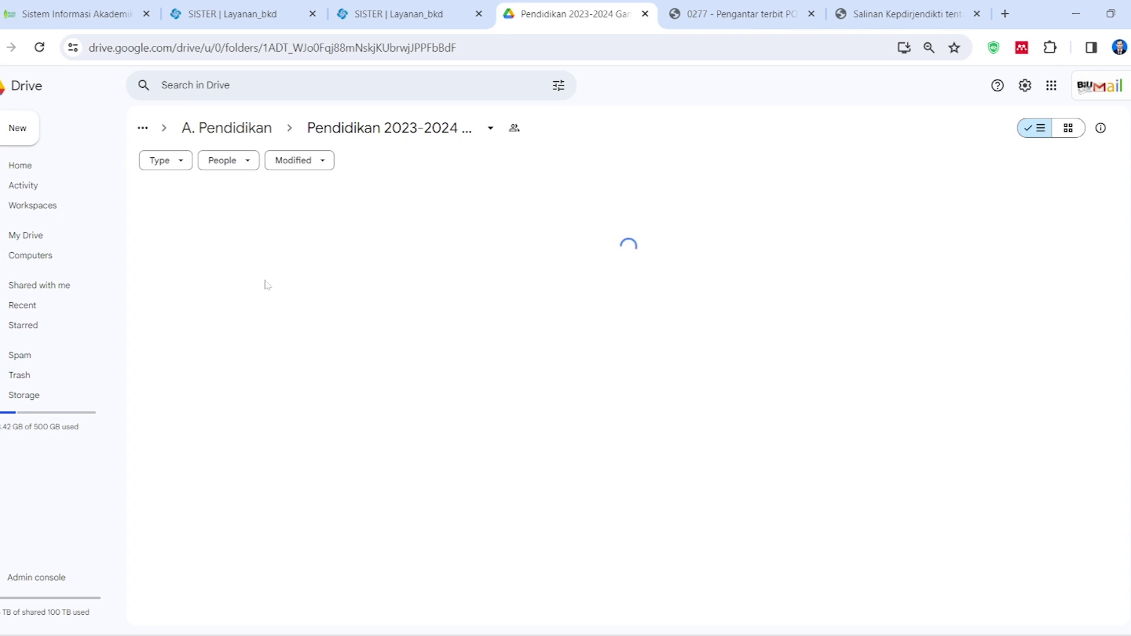
pyautogui.doubleClick(177, 285)
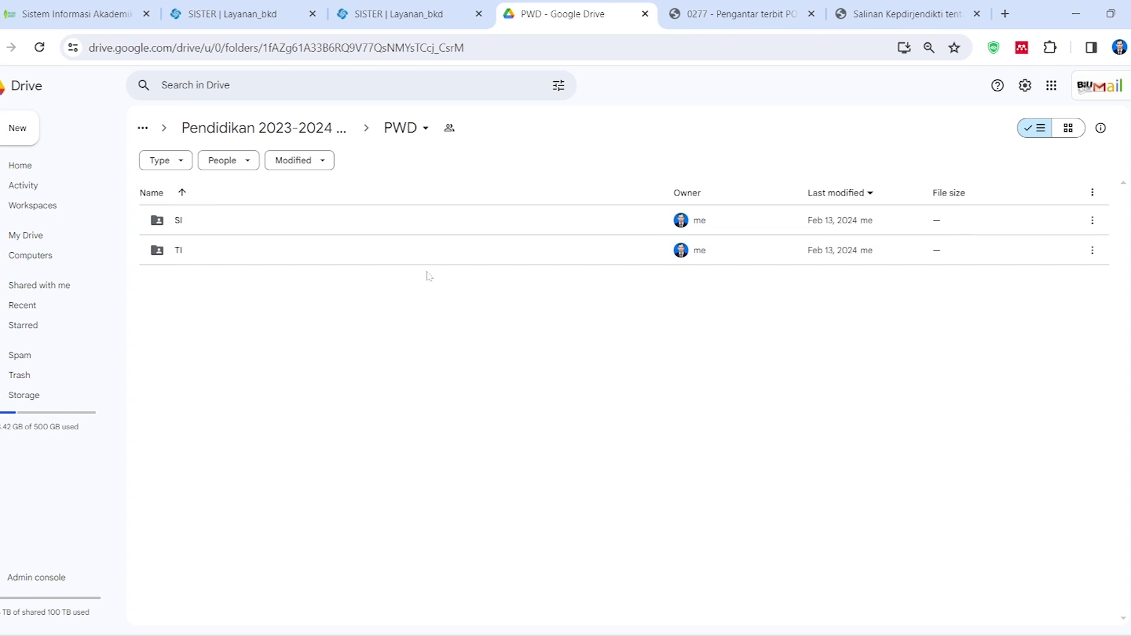
pyautogui.click(178, 258)
pyautogui.doubleClick(178, 259)
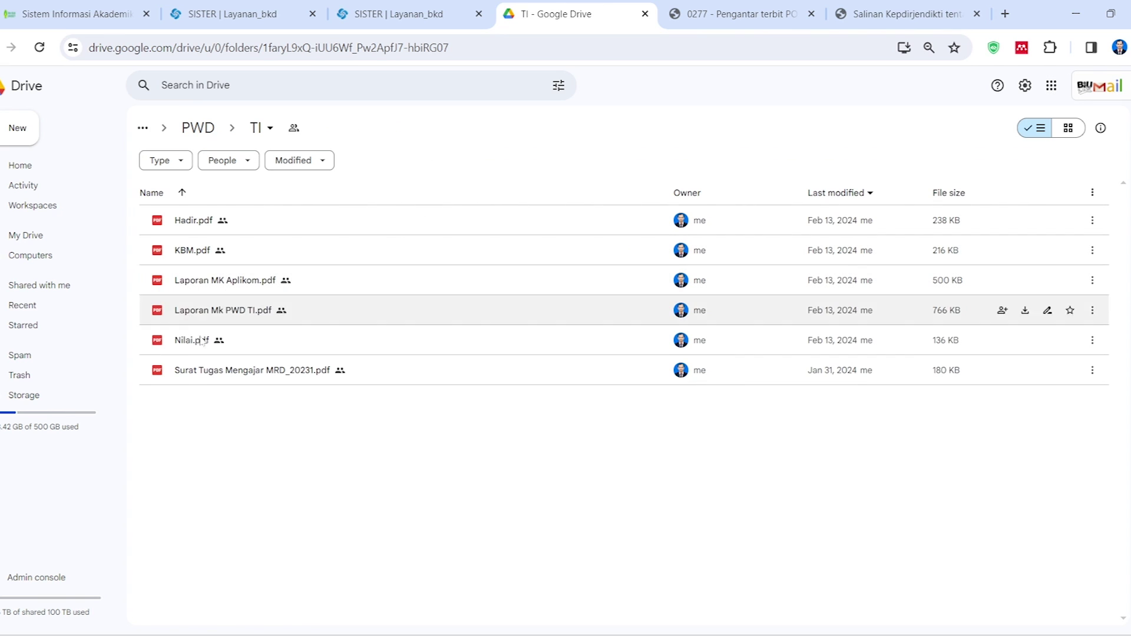
pyautogui.click(236, 312)
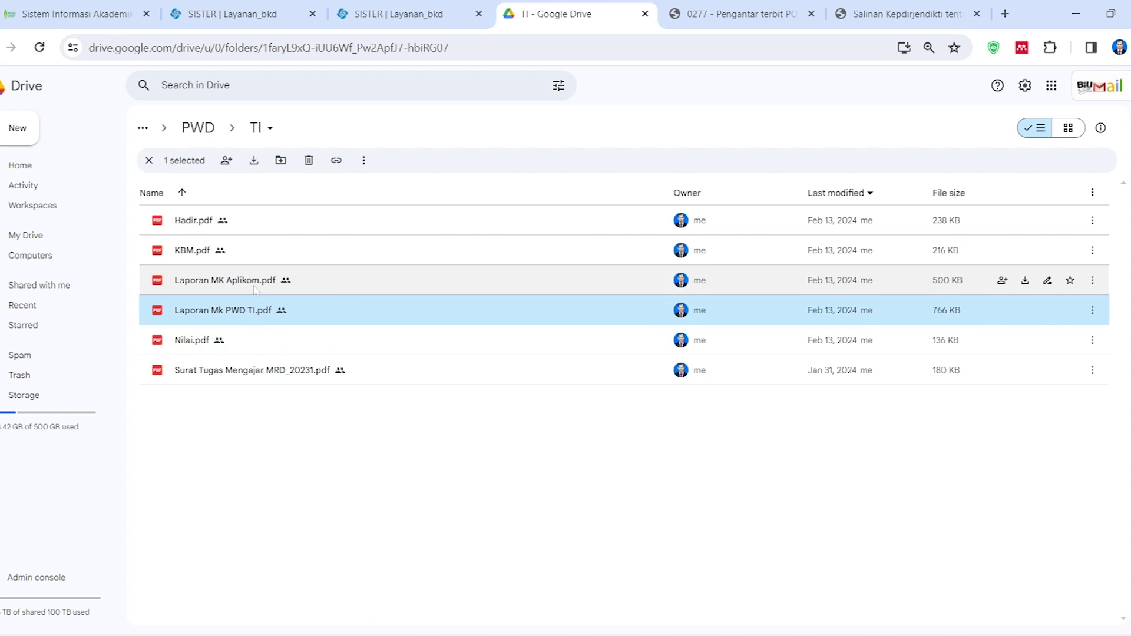
pyautogui.doubleClick(230, 311)
pyautogui.scroll(-5, 571, 381)
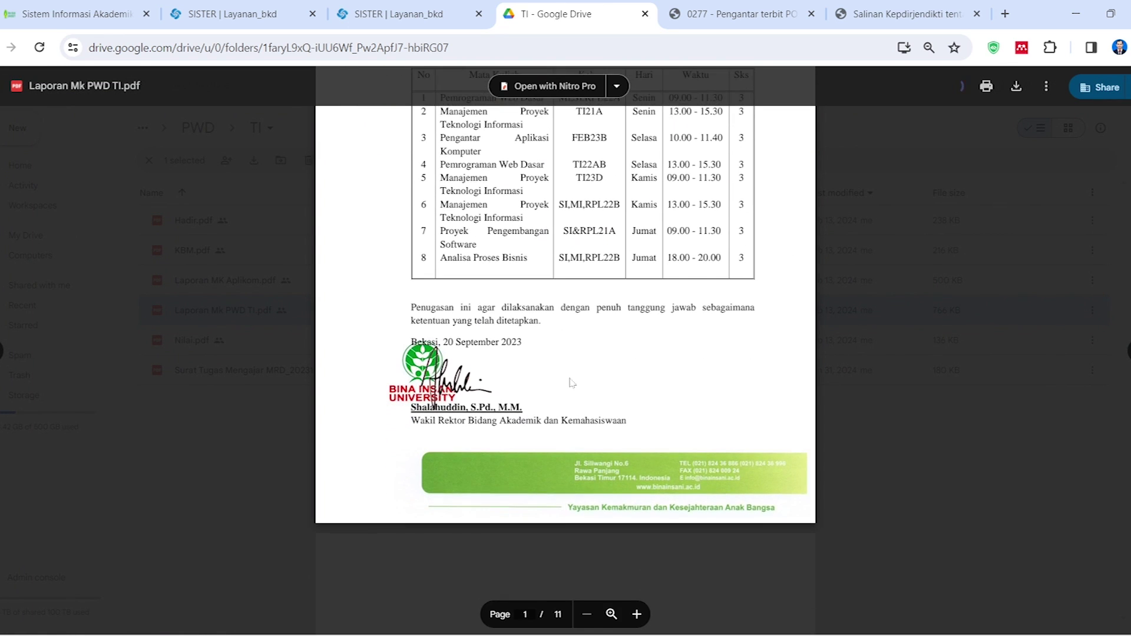
pyautogui.scroll(-10, 571, 381)
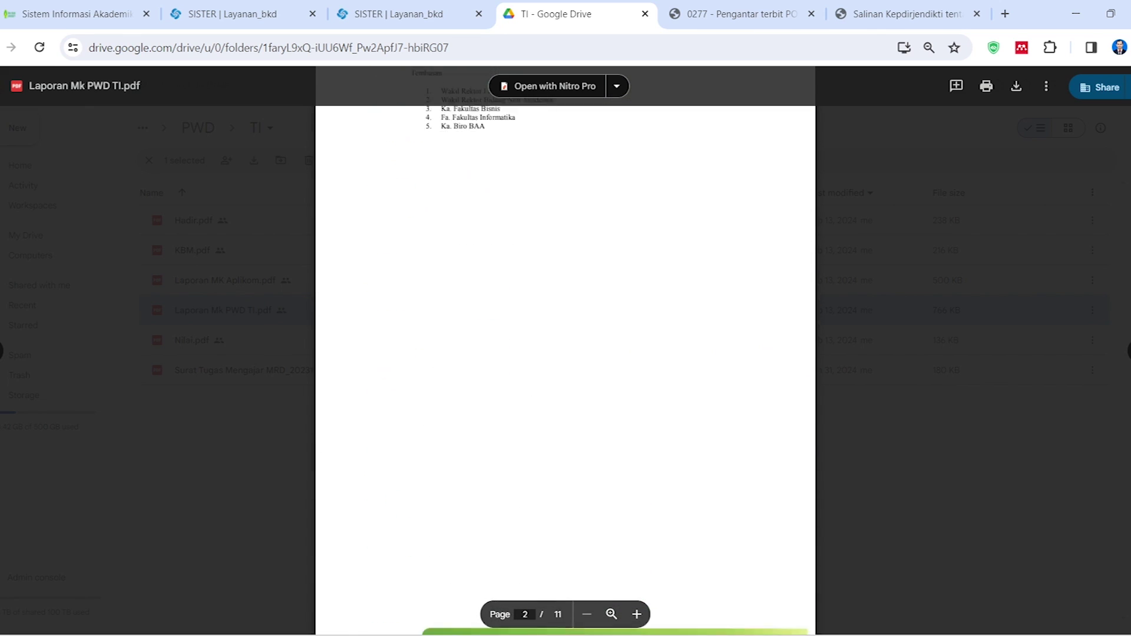
pyautogui.scroll(-10, 565, 381)
pyautogui.click(895, 385)
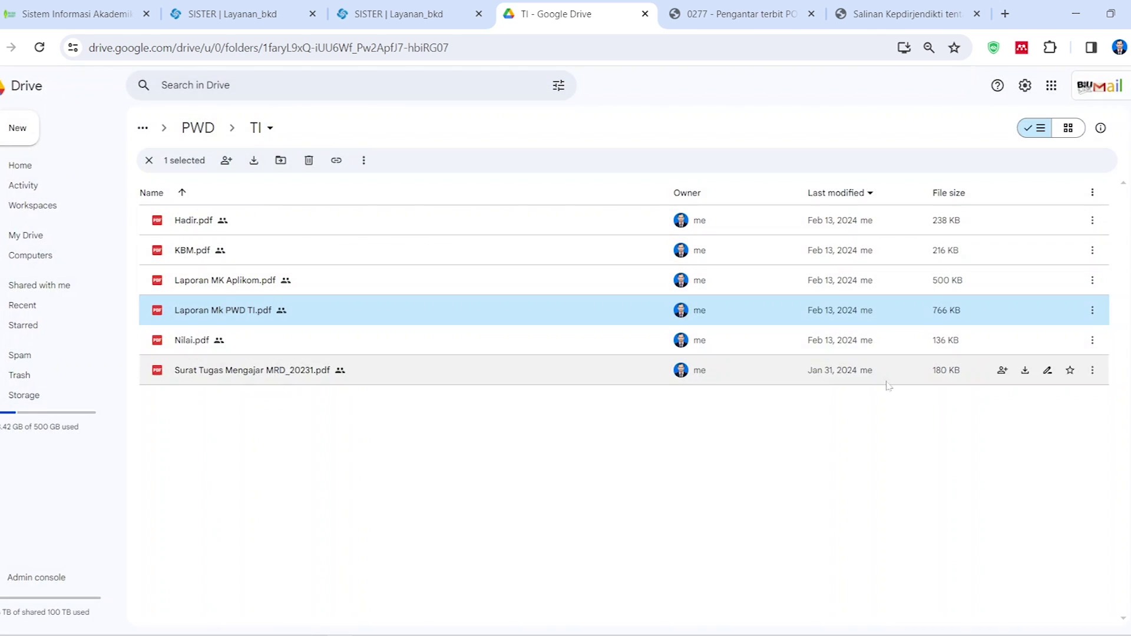
# Set Laporan Mk PWD TI.pdf's general access to Anyone with the link
pyautogui.rightClick(209, 312)
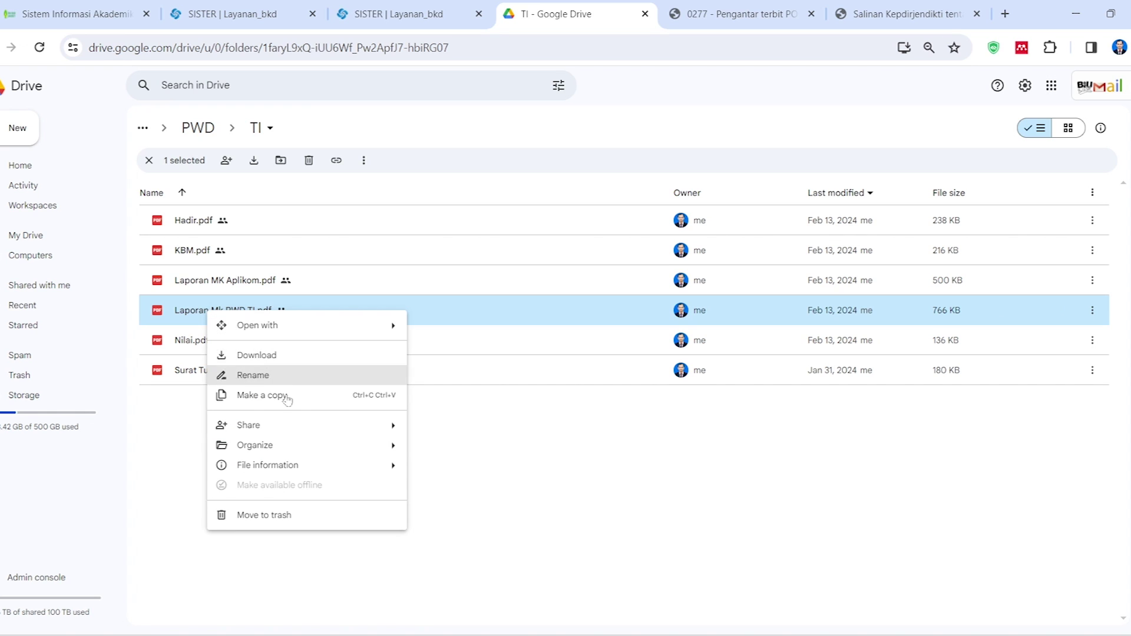
pyautogui.moveTo(365, 432)
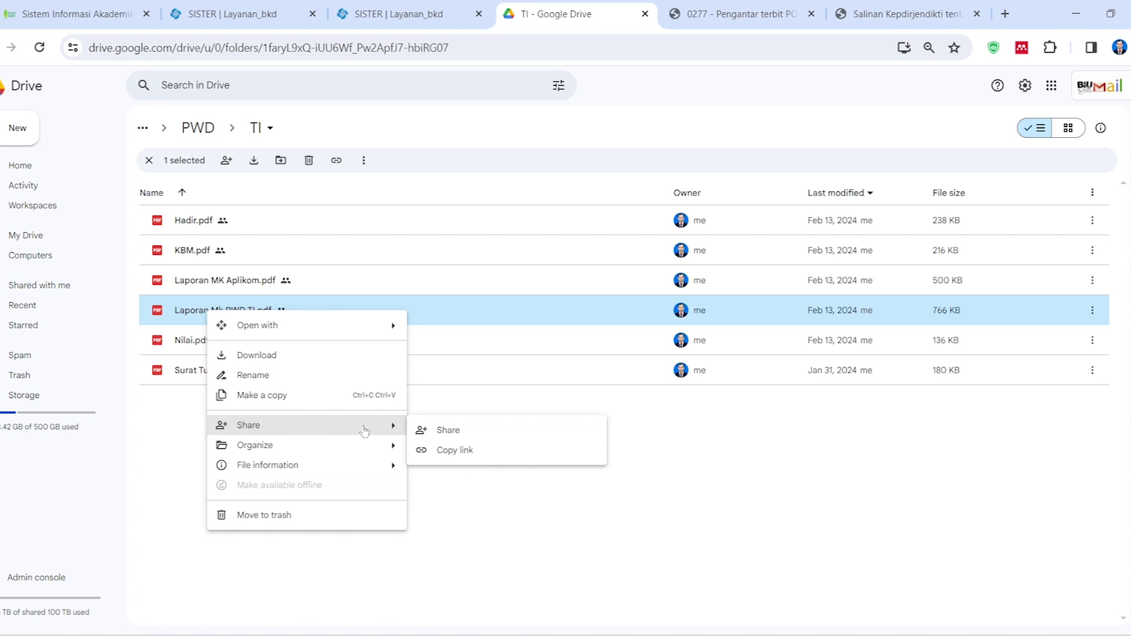
pyautogui.click(424, 430)
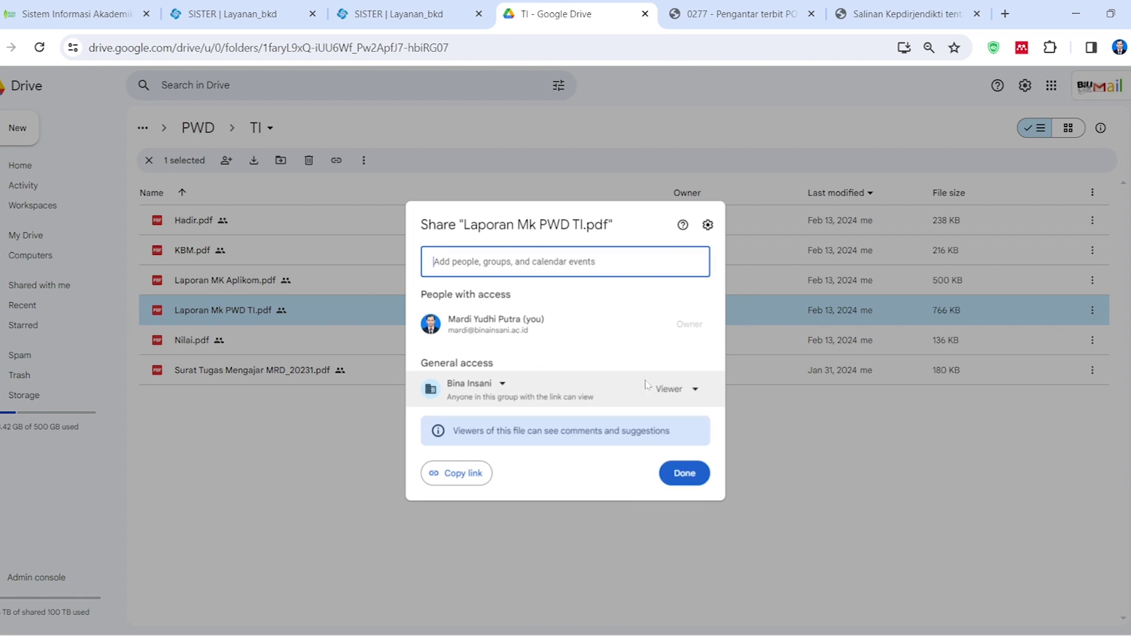
pyautogui.click(685, 389)
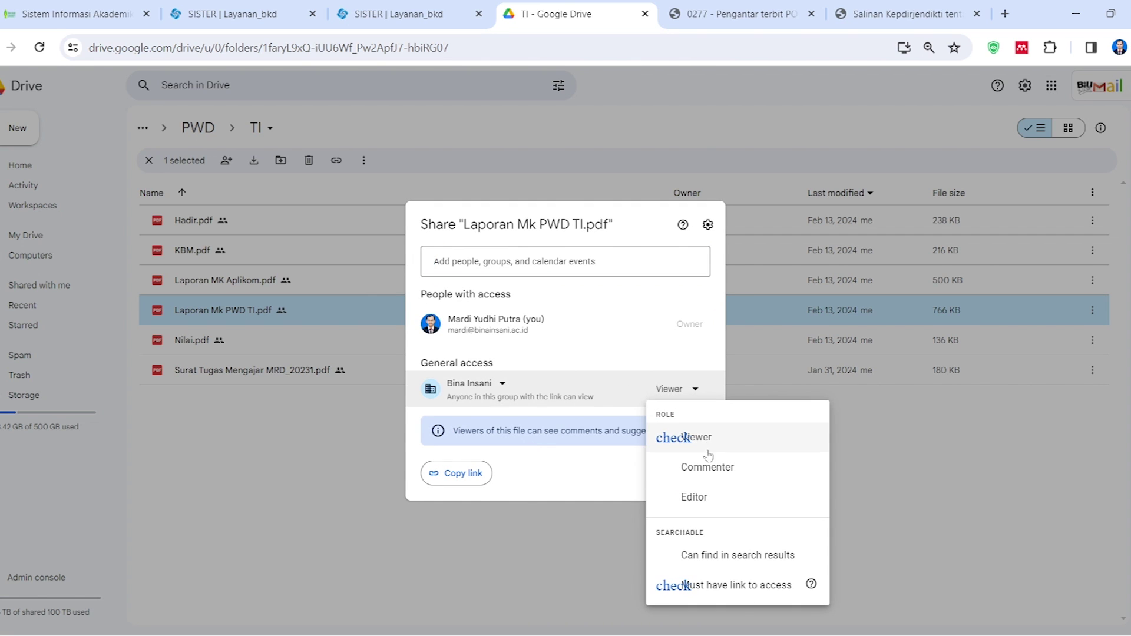
pyautogui.click(482, 388)
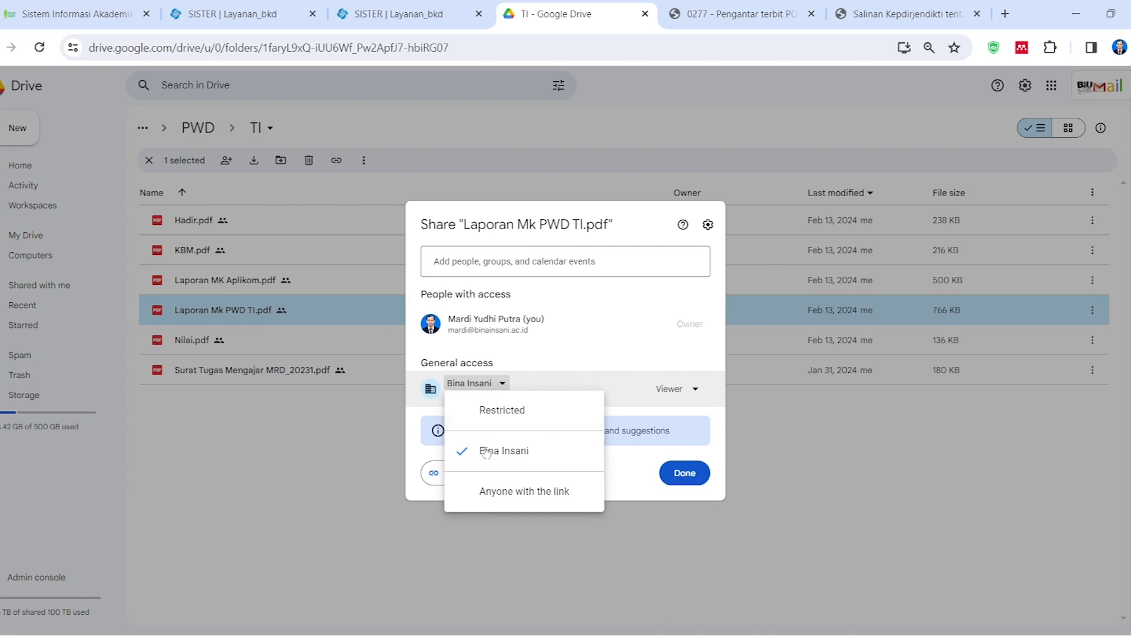
pyautogui.click(515, 497)
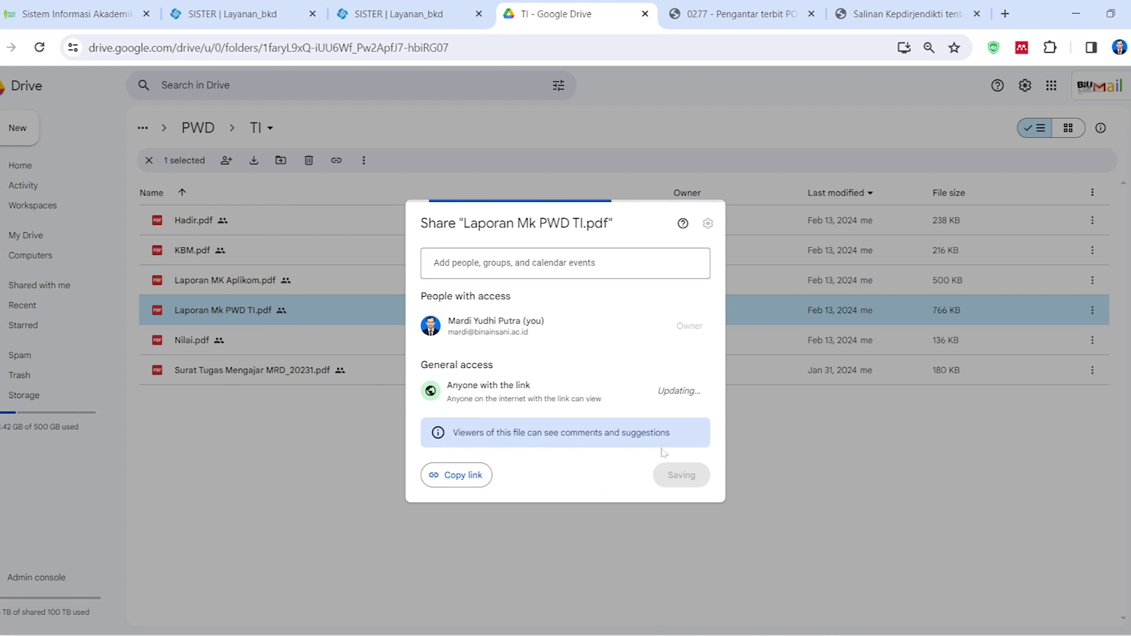
# Copy the report's share link and return to the SISTER upload form
pyautogui.click(461, 483)
pyautogui.click(685, 473)
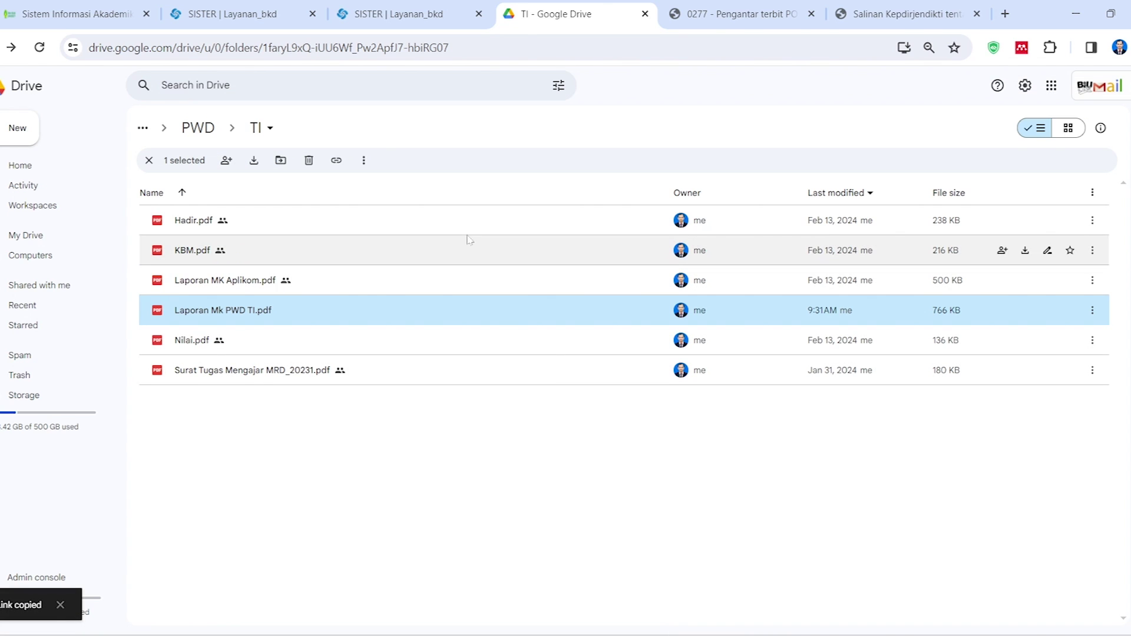
pyautogui.click(400, 14)
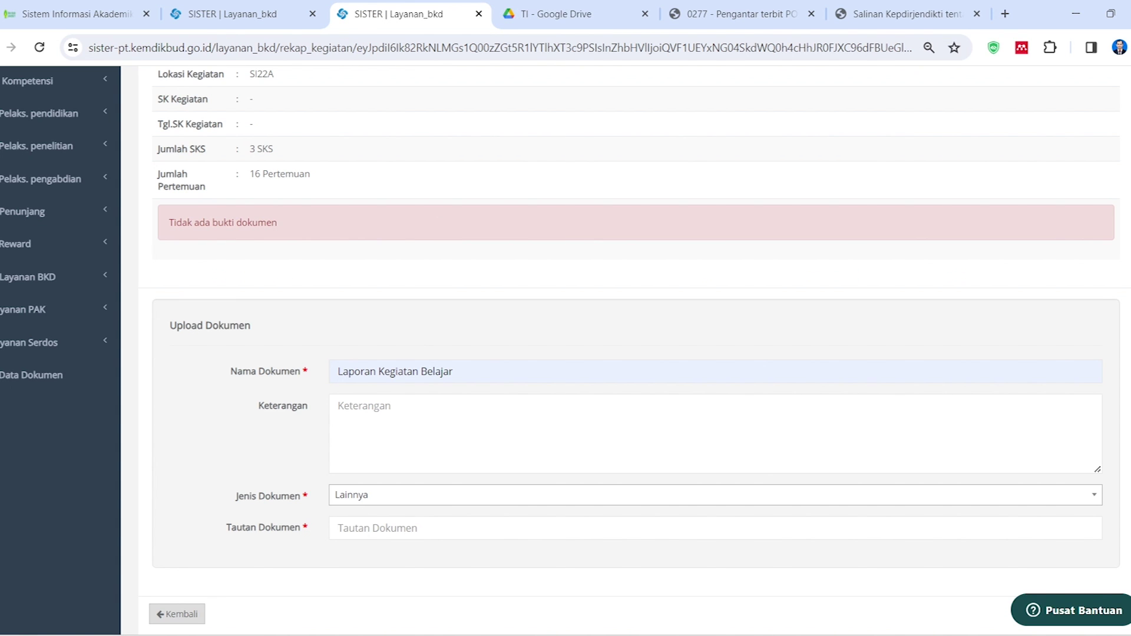
# Paste the Drive link into Tautan Dokumen and save the Laporan Kegiatan Belajar evidence
pyautogui.click(372, 533)
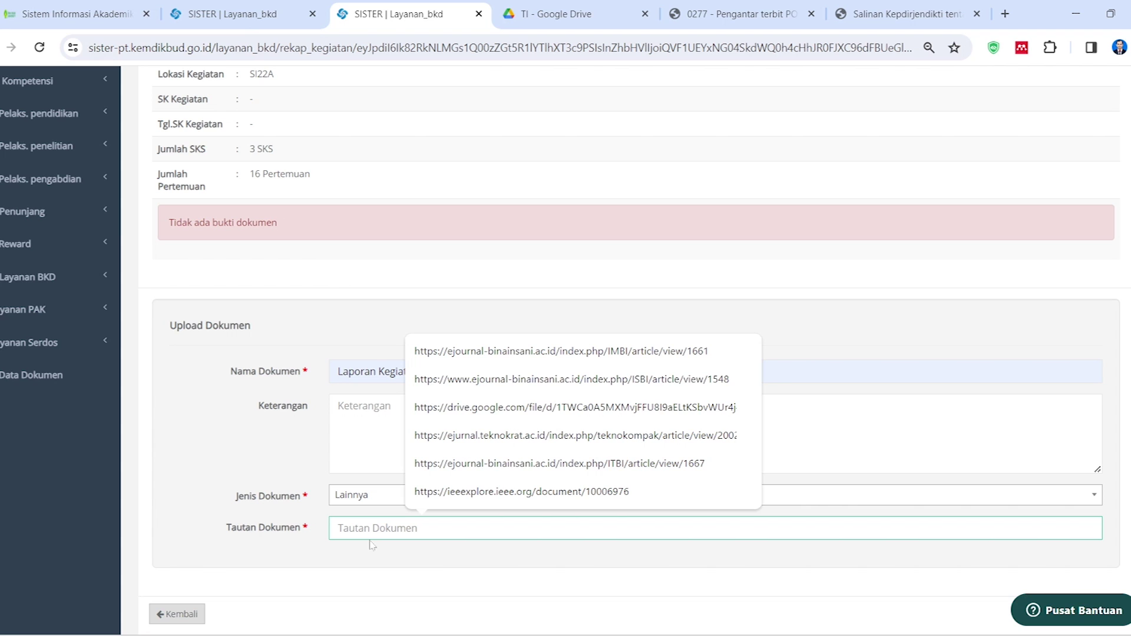
pyautogui.hotkey('ctrl', 'v')
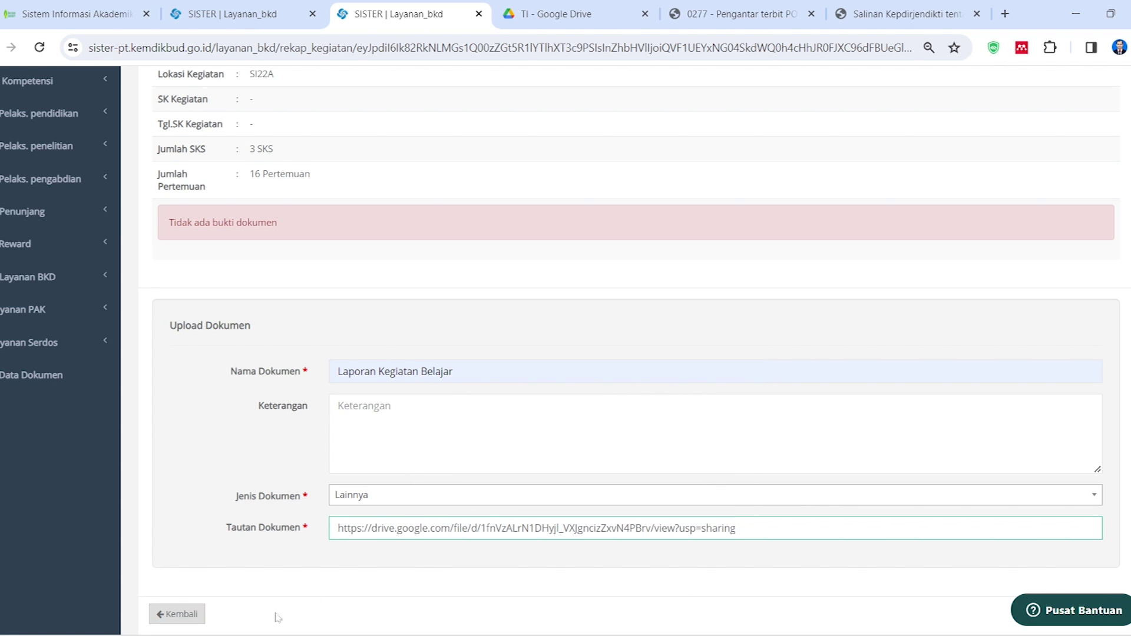
pyautogui.scroll(-1, 280, 615)
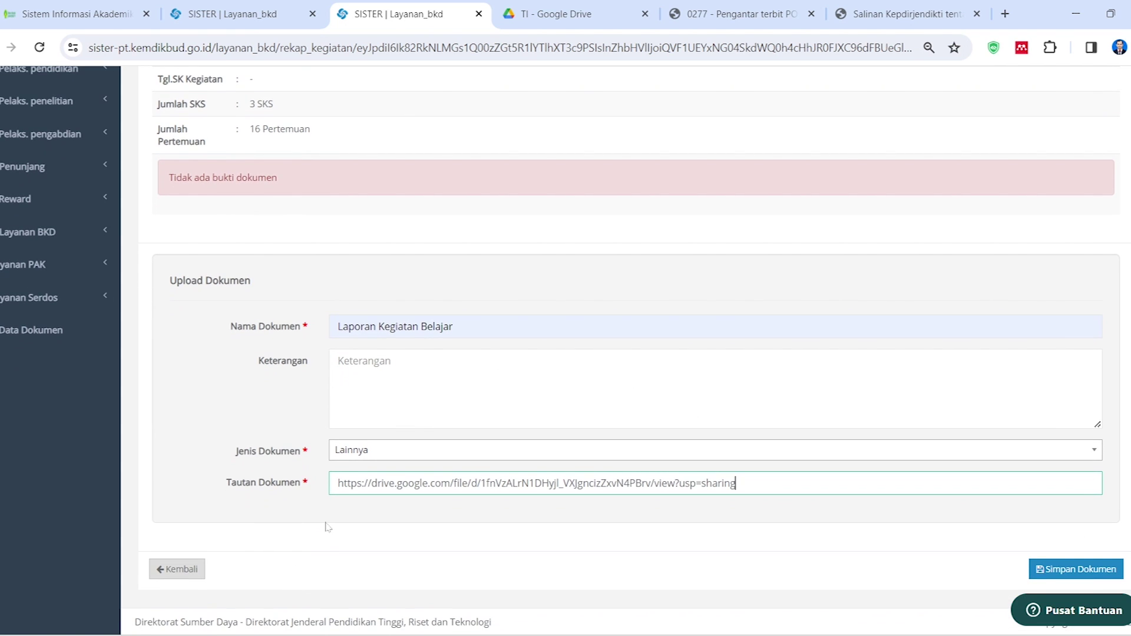
pyautogui.click(1080, 570)
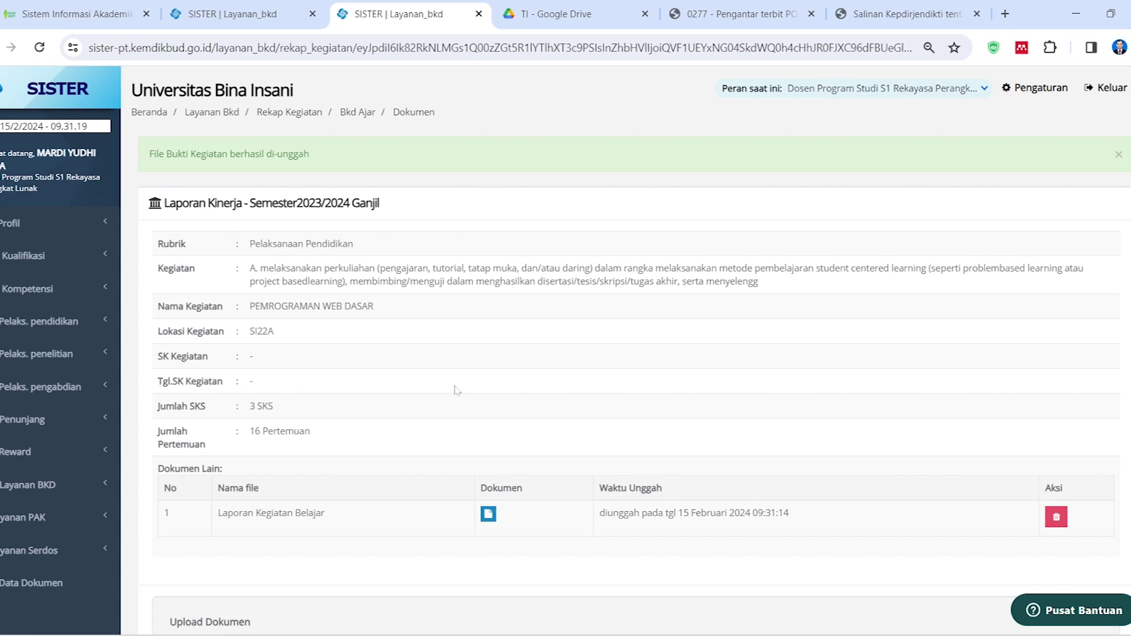
pyautogui.scroll(-6, 238, 239)
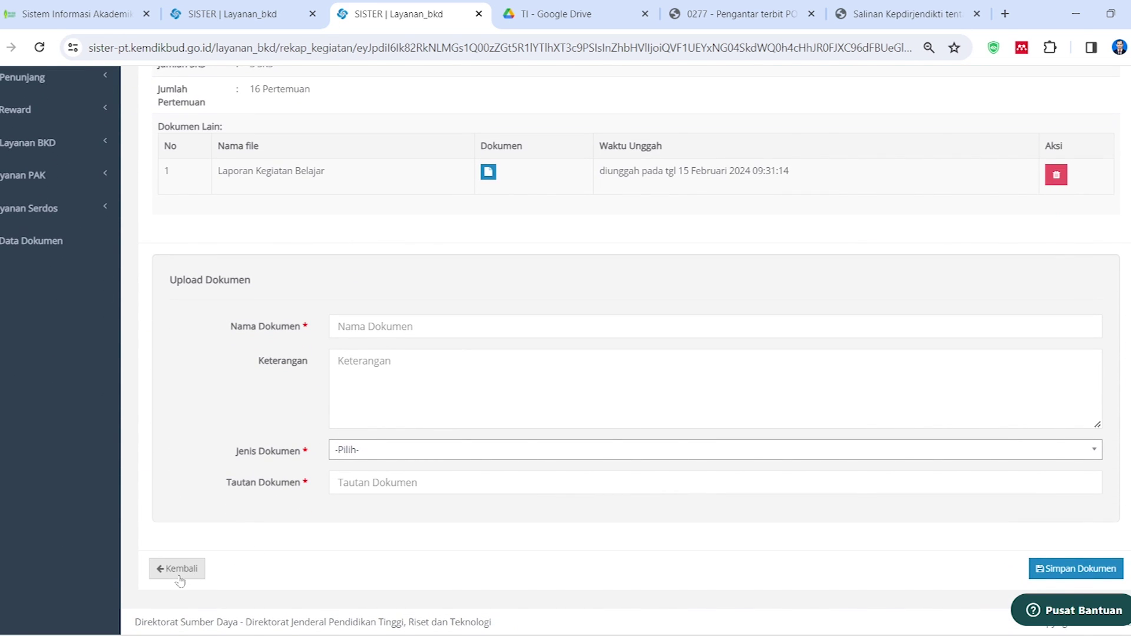
# Return to the Pengajaran list, confirm SI22A shows Bukti Ajar, and open the status change for ANALISA PROSES BISNIS MI22B
pyautogui.click(183, 579)
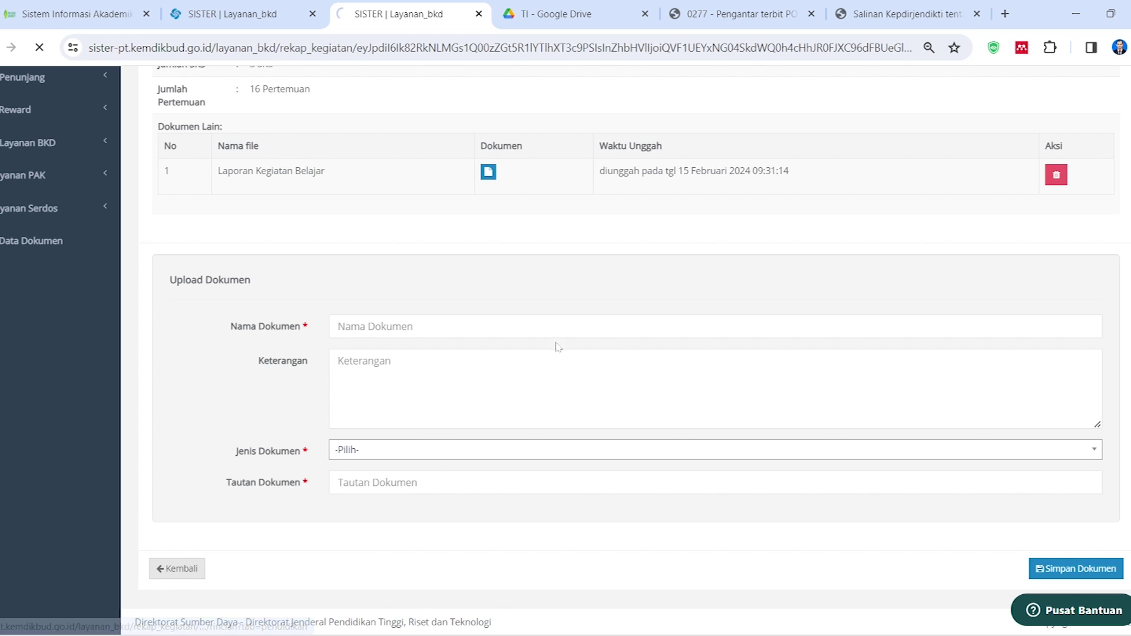
pyautogui.scroll(-6, 582, 329)
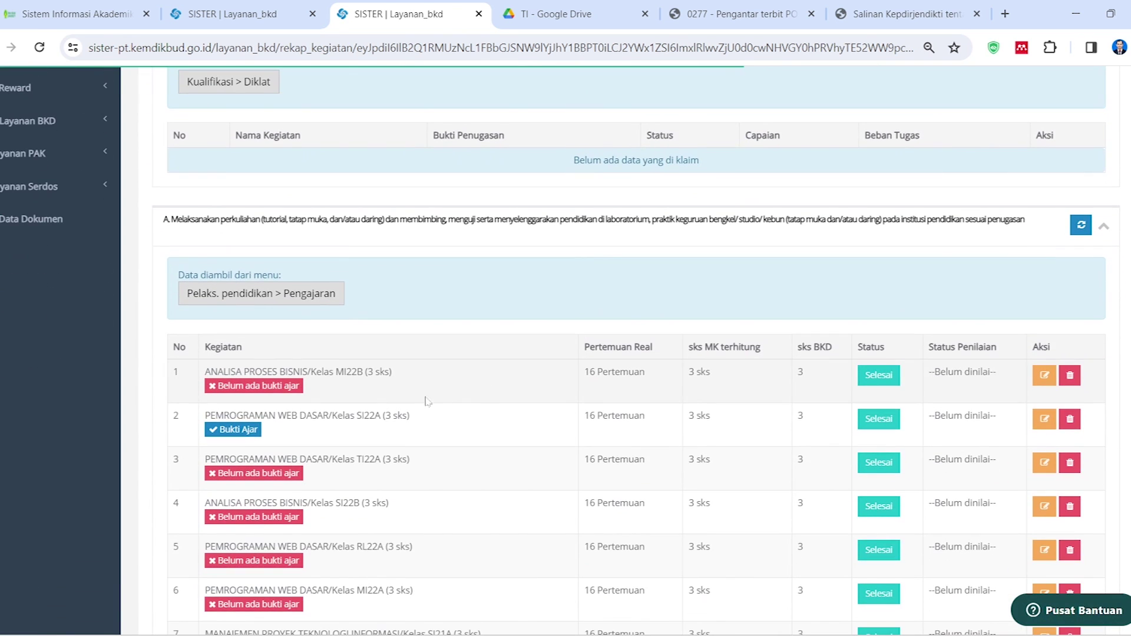
pyautogui.scroll(4, 294, 454)
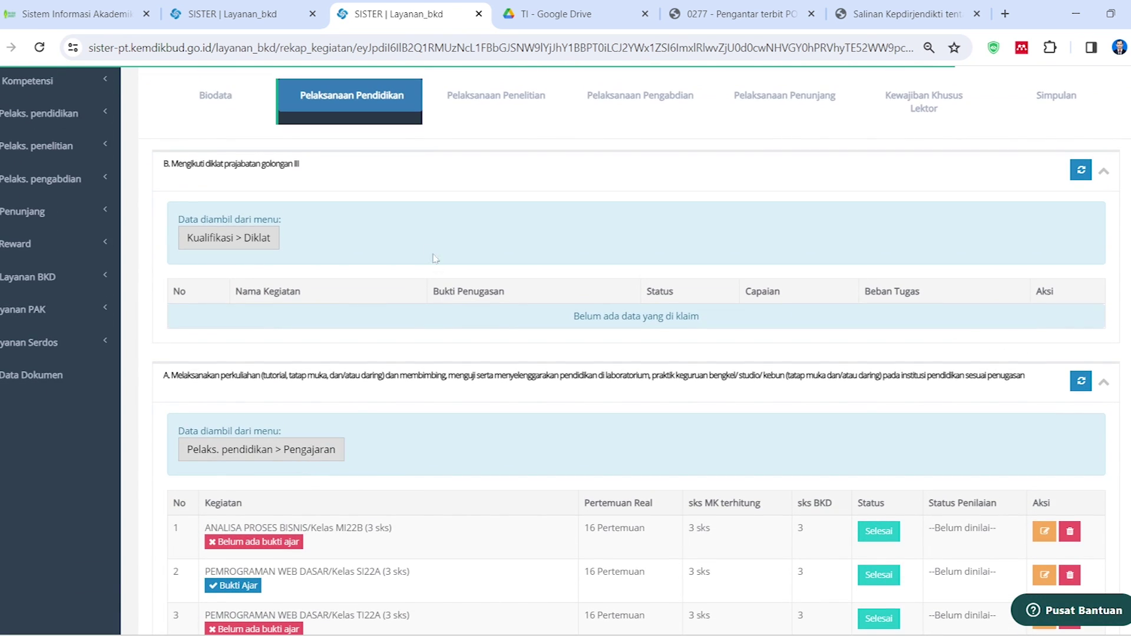
pyautogui.scroll(-2, 367, 425)
pyautogui.scroll(-3, 365, 425)
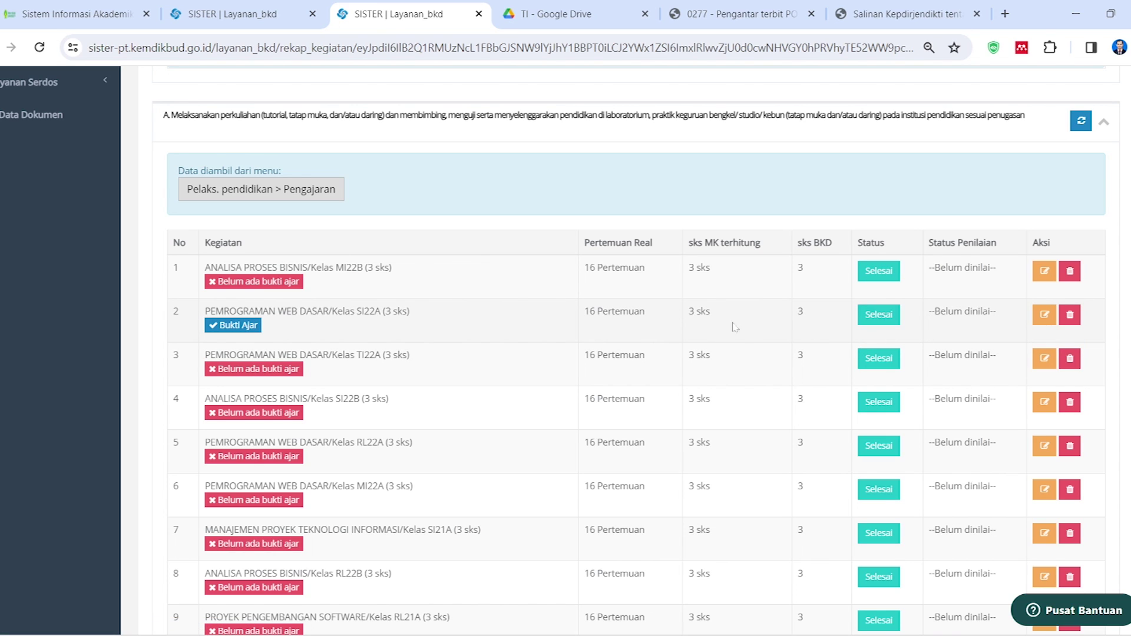
pyautogui.scroll(-2, 493, 342)
pyautogui.scroll(2, 492, 436)
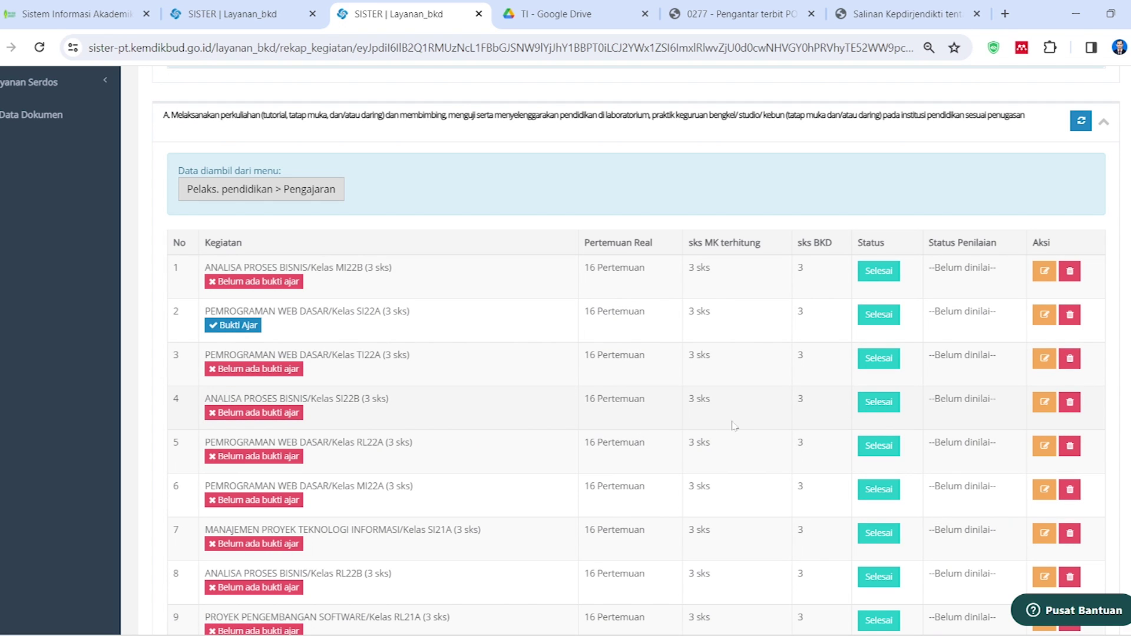
pyautogui.click(880, 272)
# Set ANALISA PROSES BISNIS MI22B's status to Beban lebih and review the updated recap
pyautogui.click(643, 189)
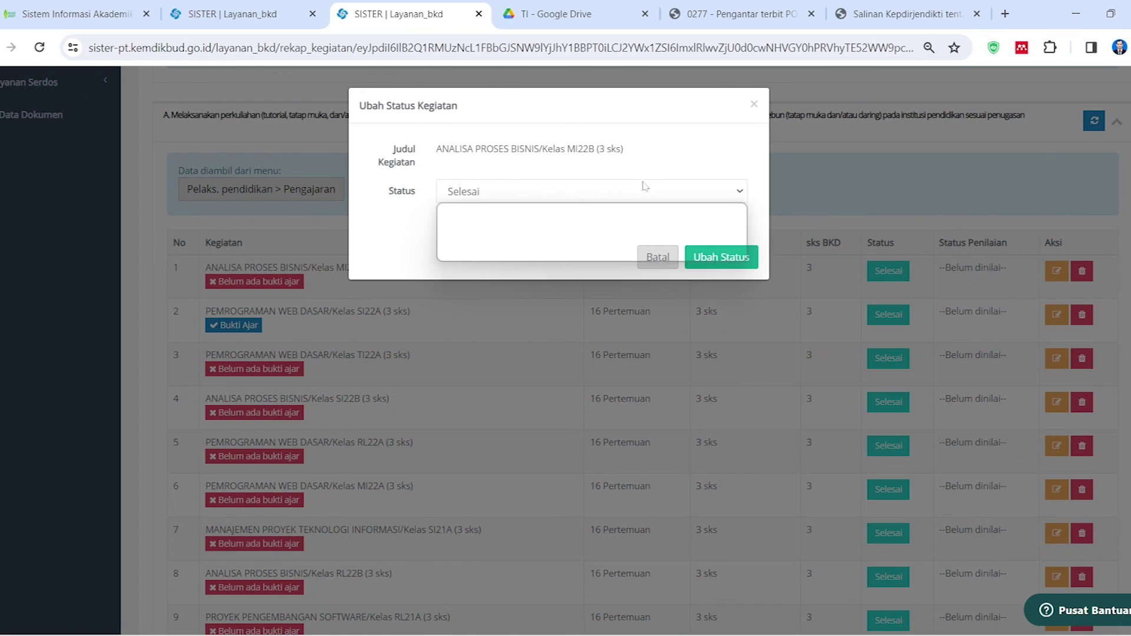
pyautogui.click(526, 254)
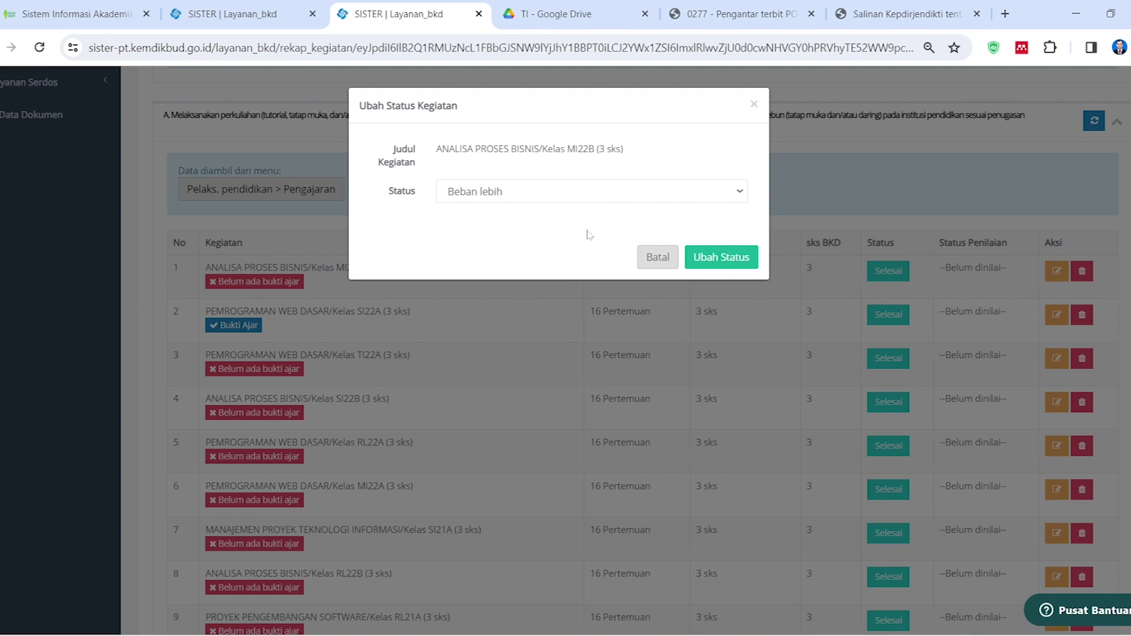
pyautogui.click(704, 266)
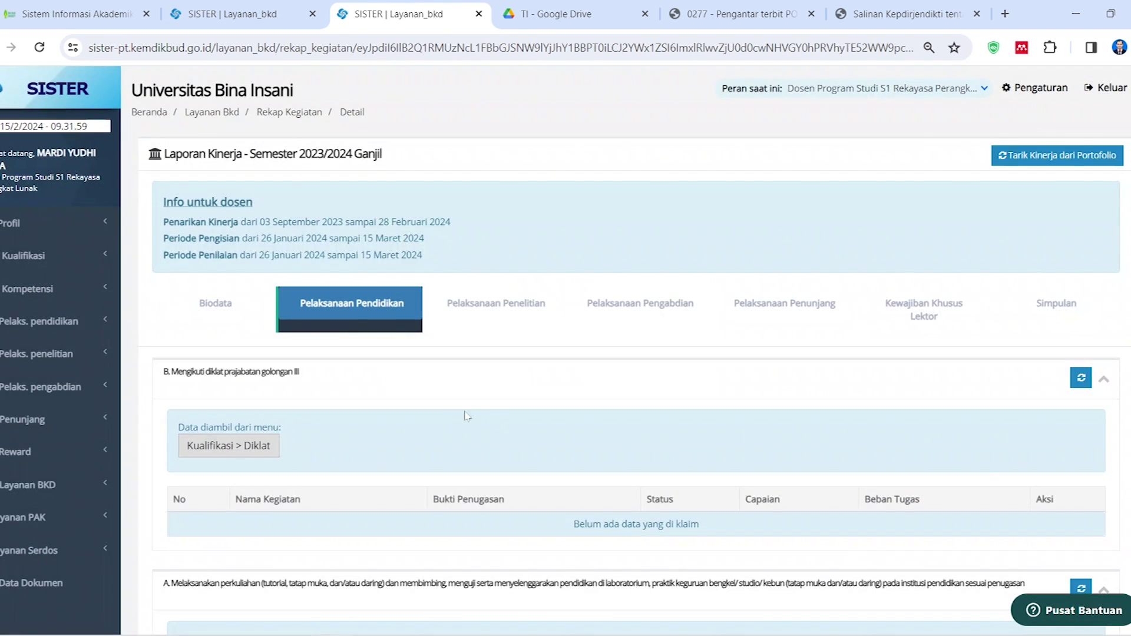
pyautogui.scroll(-8, 471, 419)
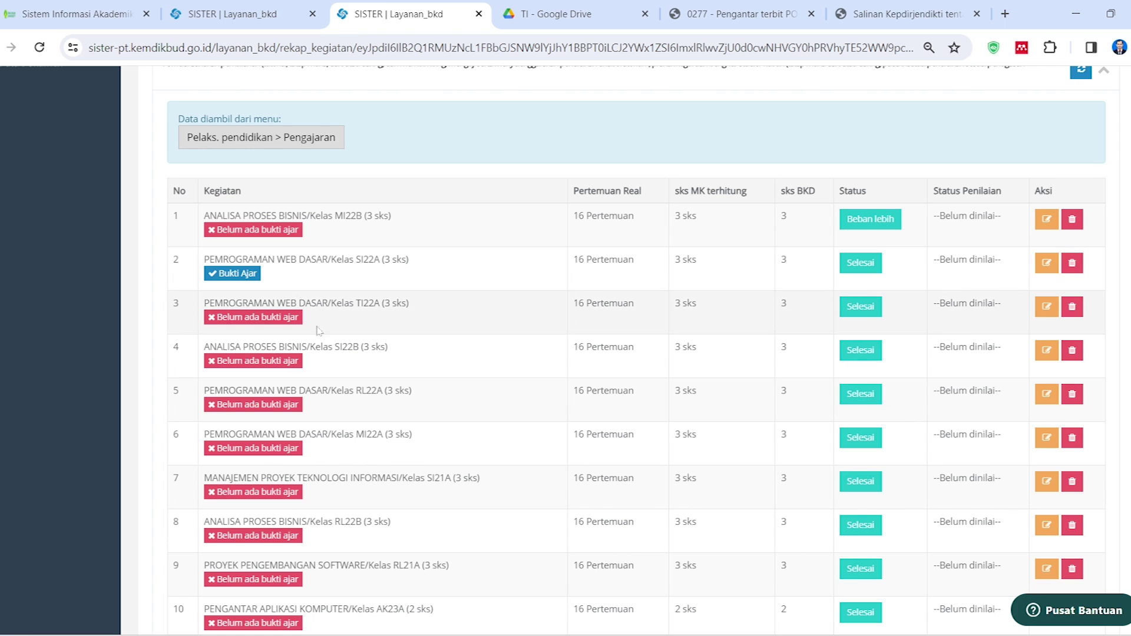
pyautogui.scroll(2, 341, 370)
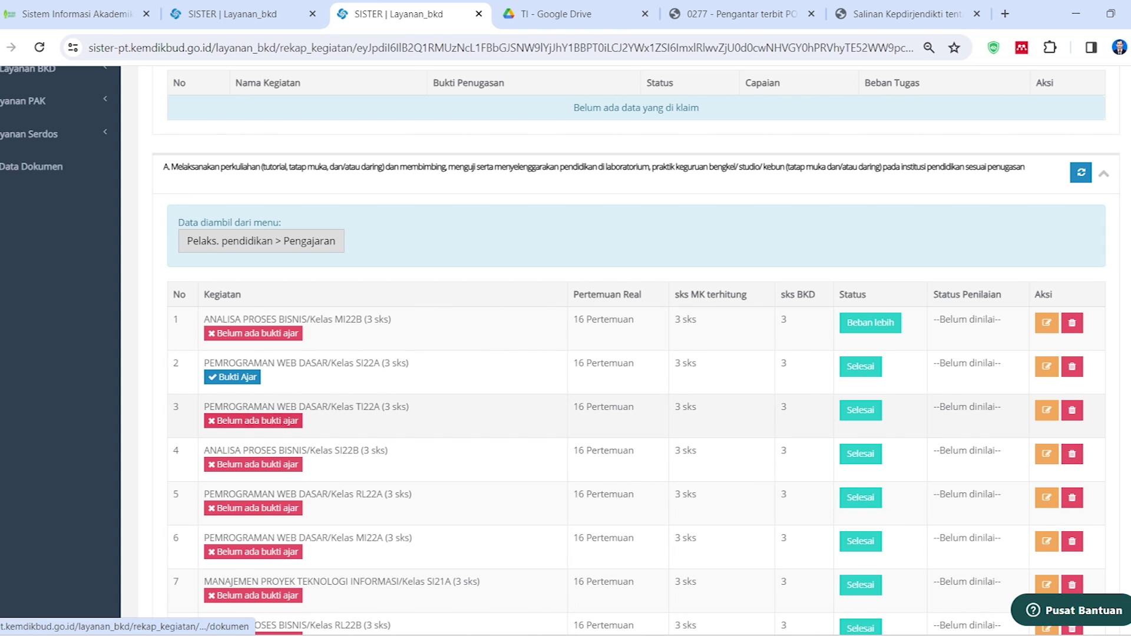
pyautogui.scroll(-2, 363, 289)
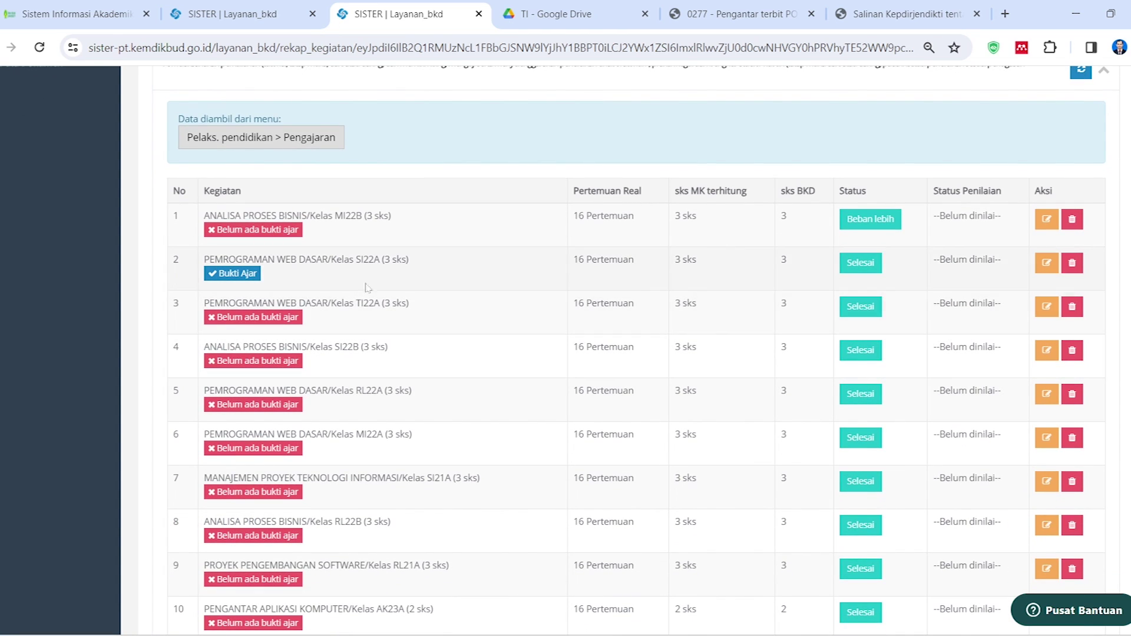
# Open the TI22A evidence upload form and name the document 'Laporan Kegiatan Belajar'
pyautogui.click(282, 320)
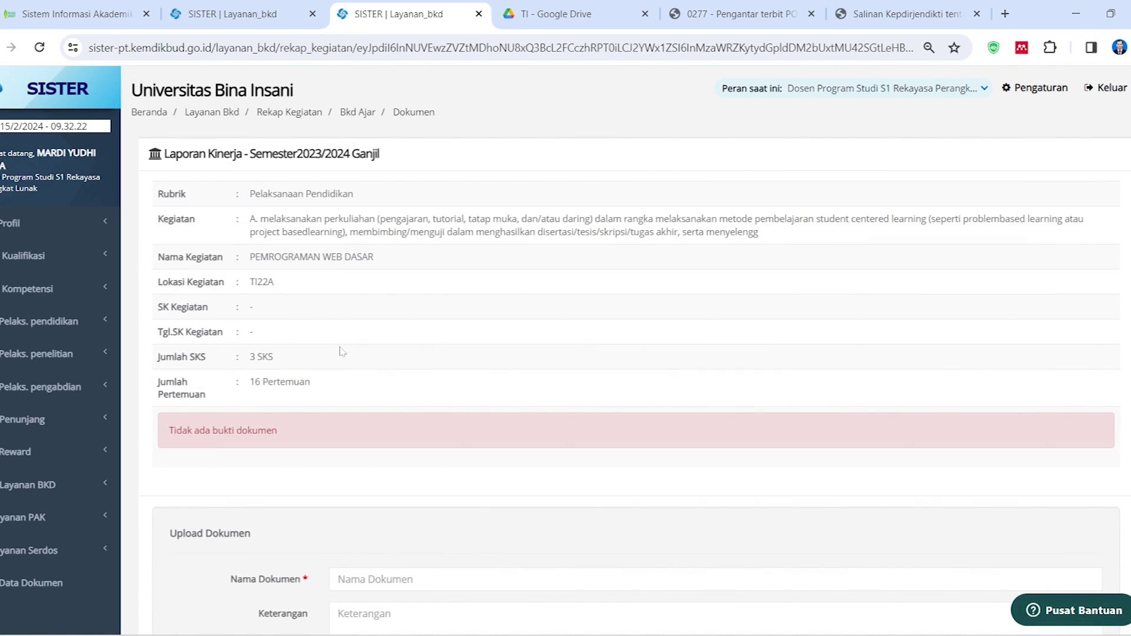
pyautogui.scroll(-3, 341, 351)
pyautogui.click(422, 371)
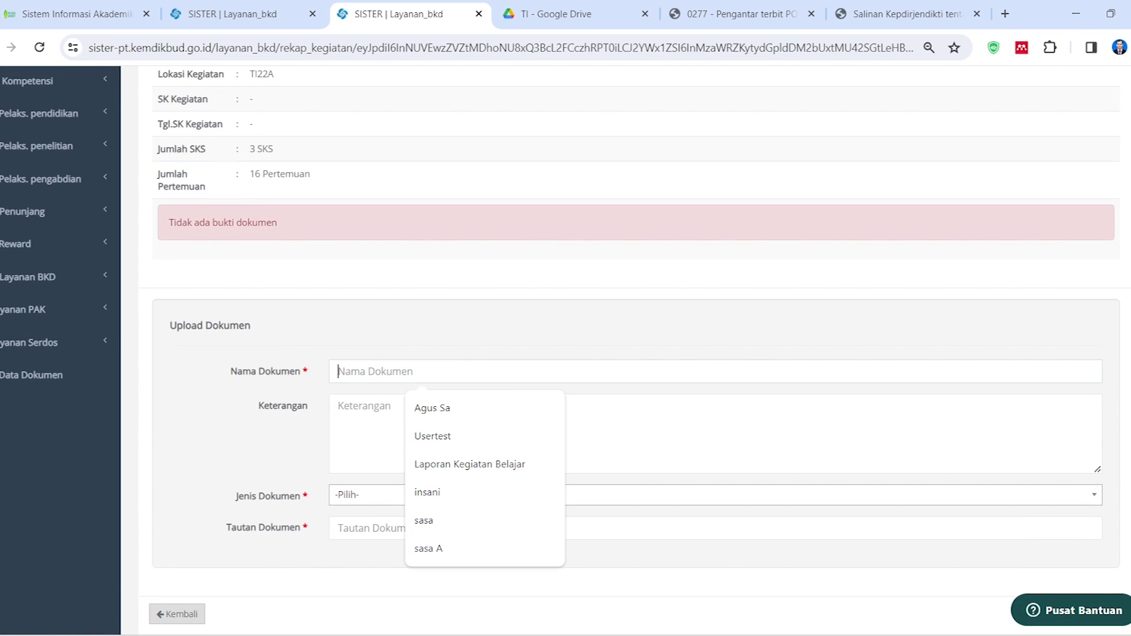
pyautogui.click(462, 465)
pyautogui.press('Tab')
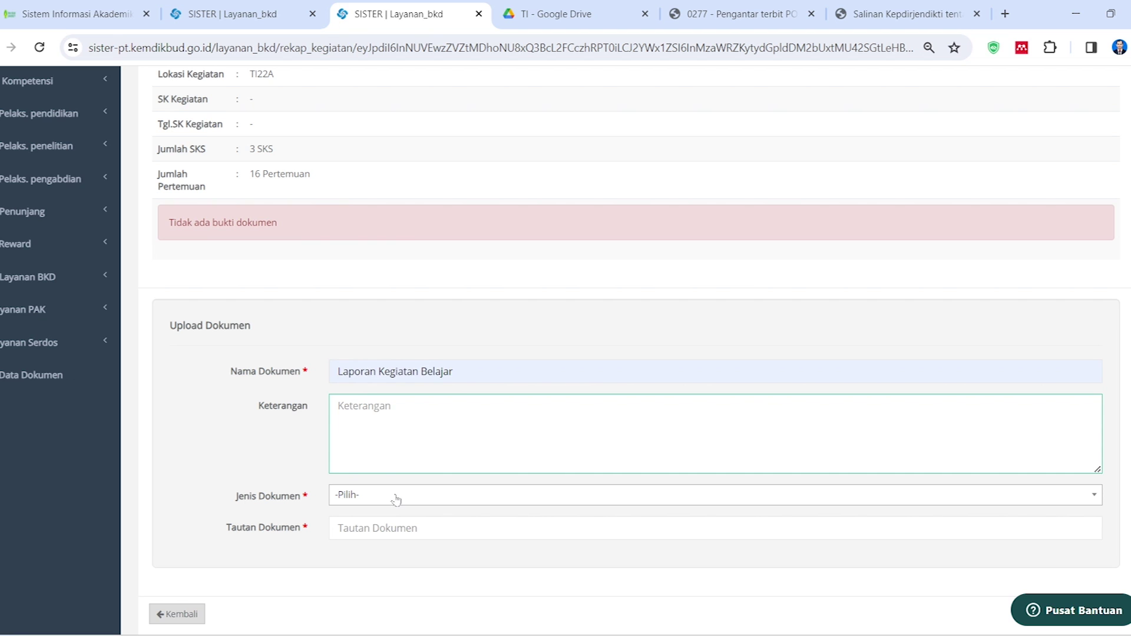
# Set Jenis Dokumen to Lainnya, then go to the Google Drive TI folder for the link
pyautogui.click(397, 497)
pyautogui.scroll(-2, 371, 465)
pyautogui.scroll(-5, 371, 458)
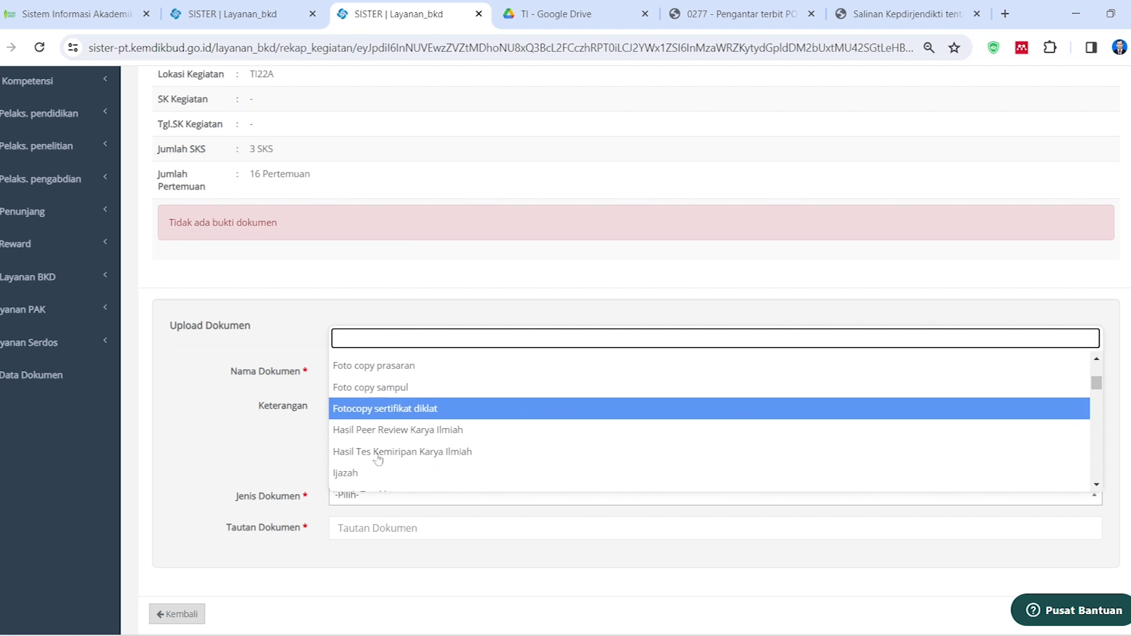
pyautogui.scroll(-4, 377, 463)
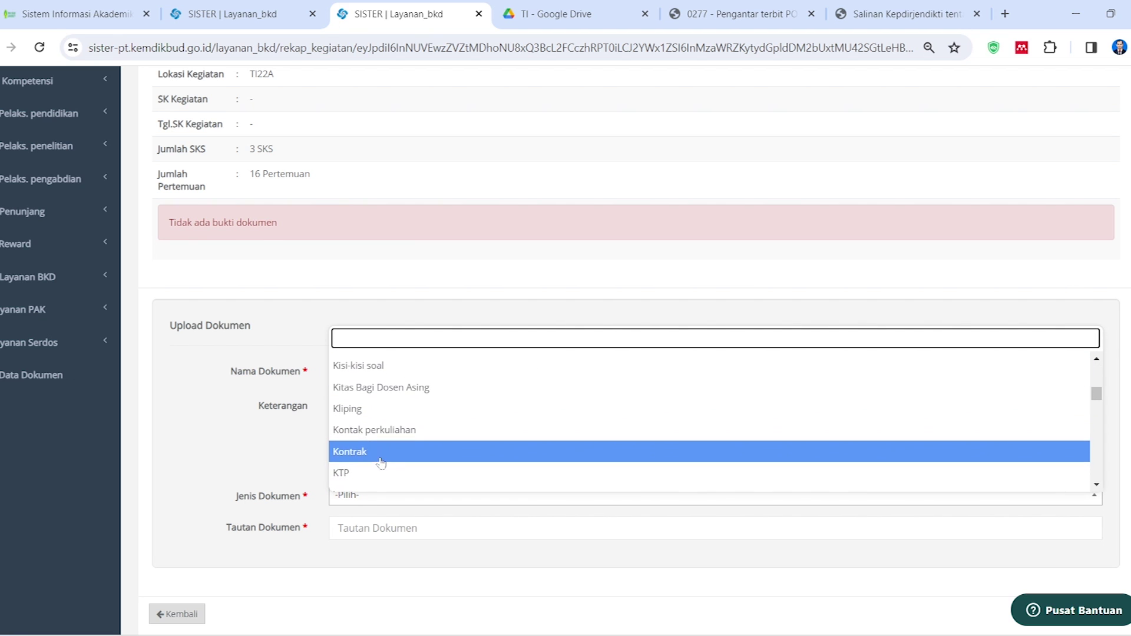
pyautogui.click(380, 393)
pyautogui.click(419, 528)
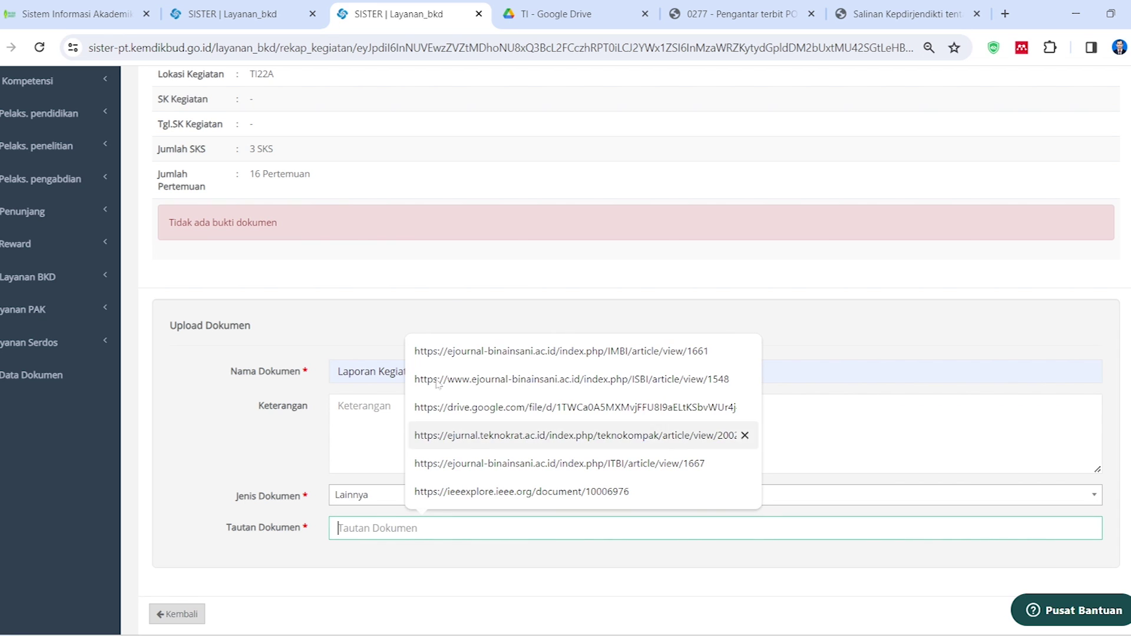
pyautogui.click(551, 21)
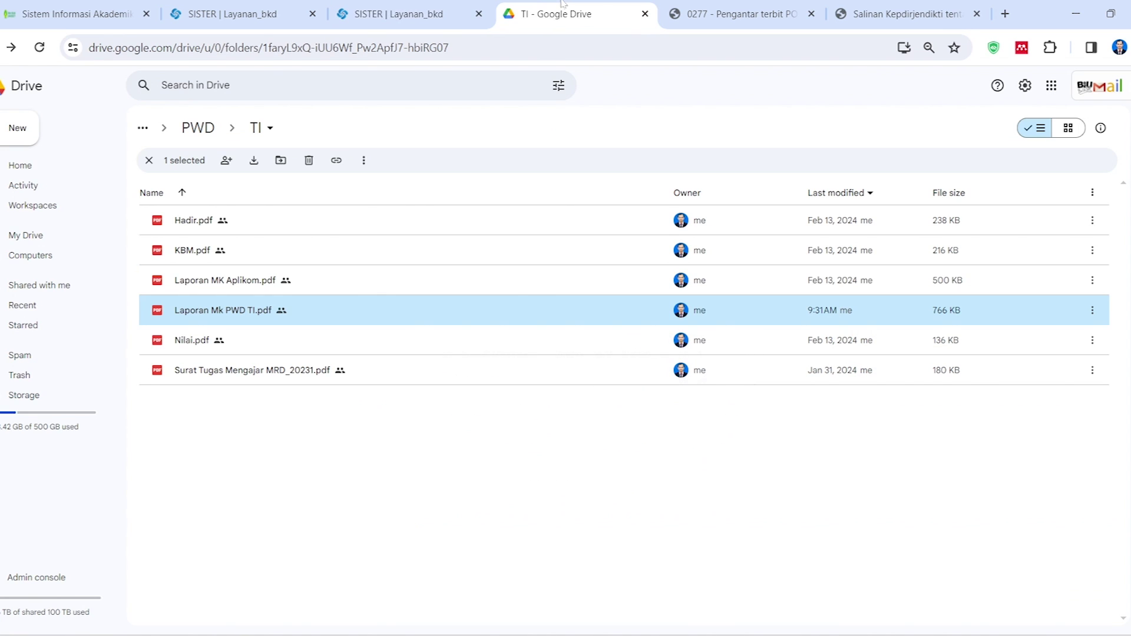
# Copy Laporan Mk PWD TI.pdf's share link and return to the TI22A form's empty link field
pyautogui.rightClick(234, 313)
pyautogui.moveTo(338, 425)
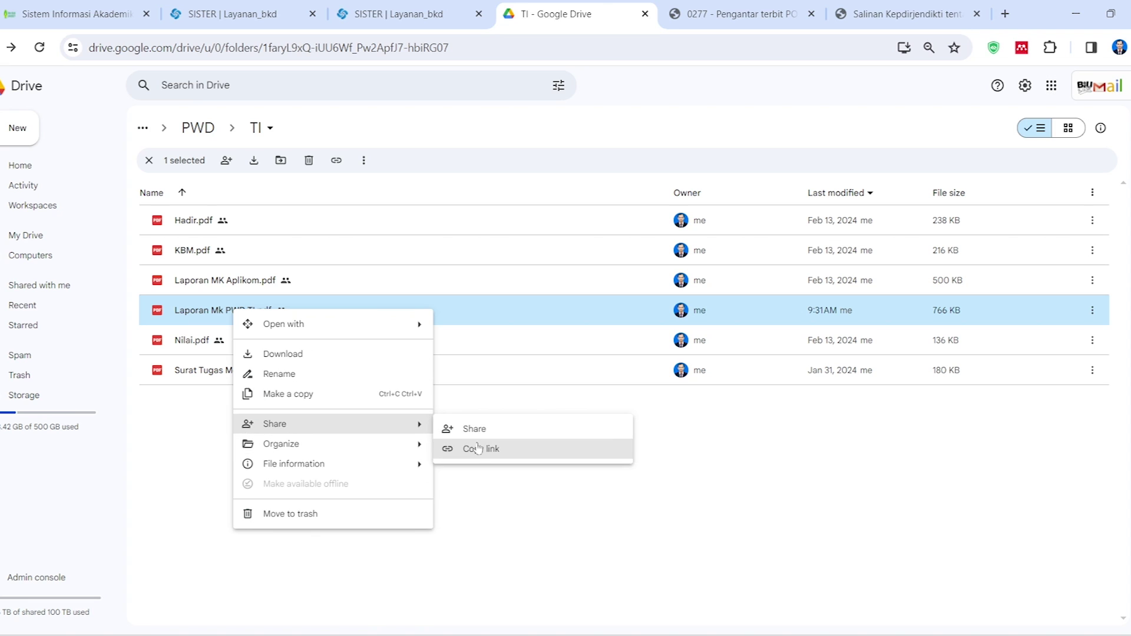
pyautogui.click(474, 429)
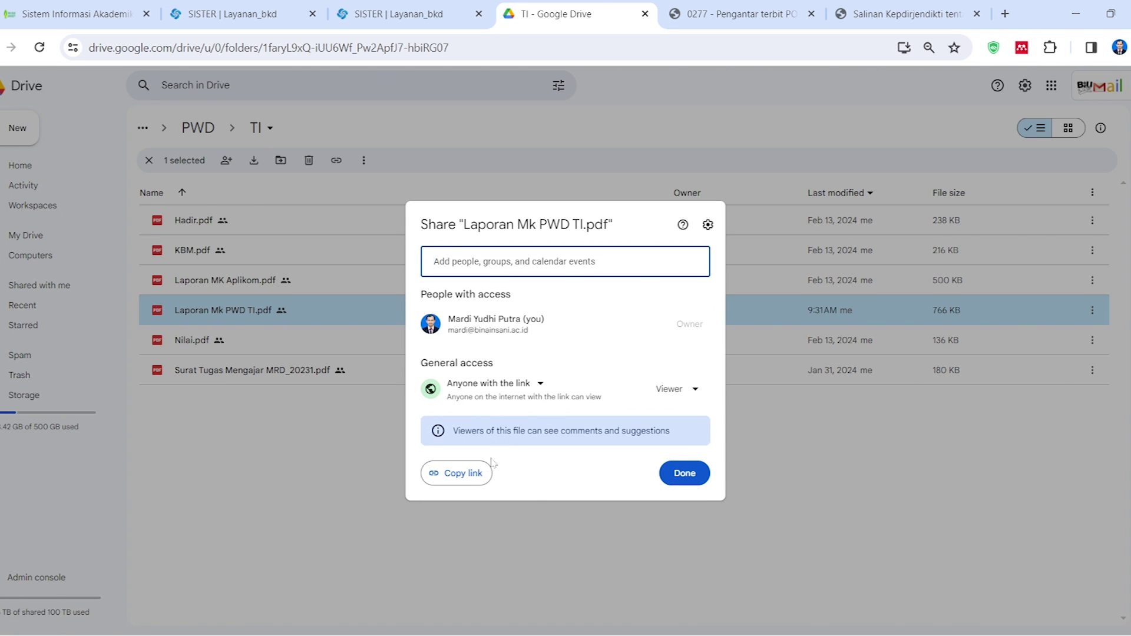
pyautogui.click(469, 479)
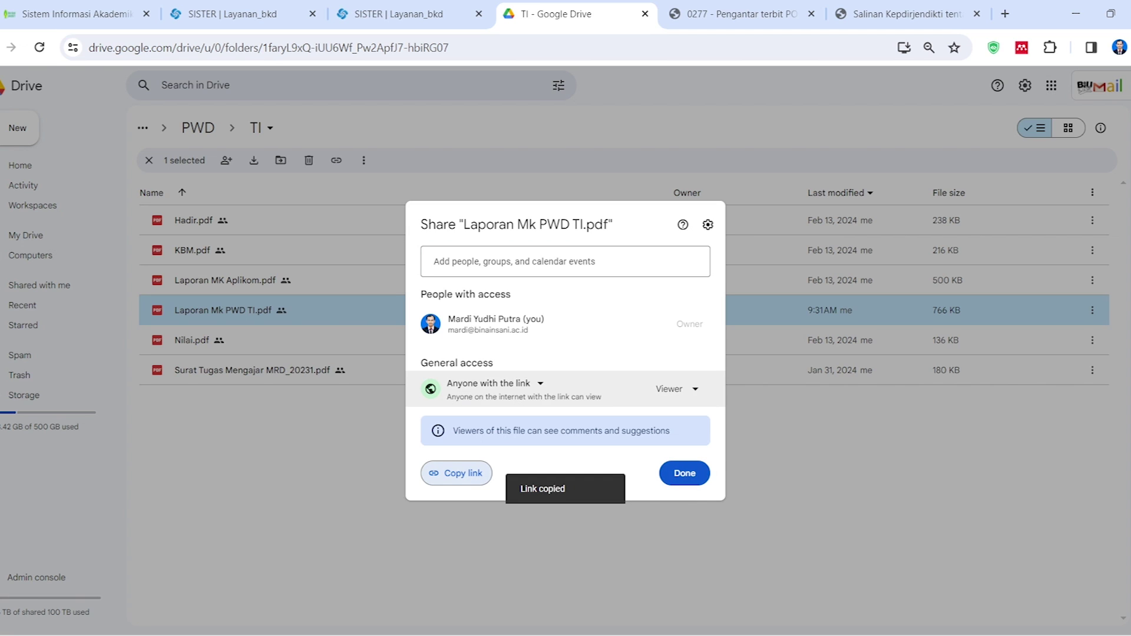
pyautogui.click(684, 473)
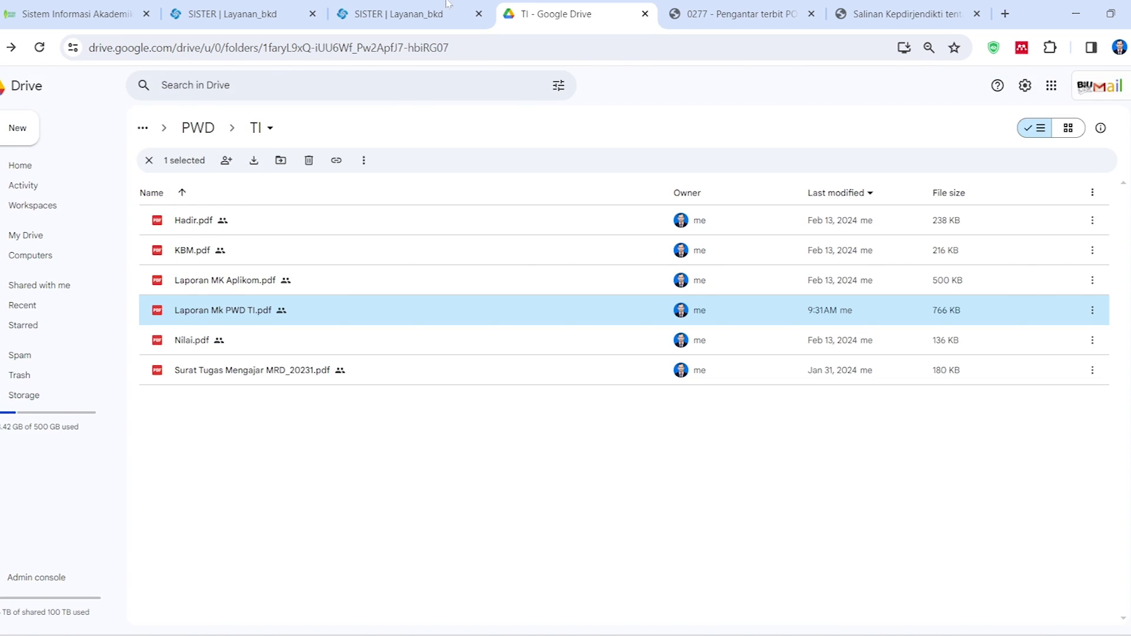
pyautogui.hotkey('ctrl', 'shift', 'Tab')
pyautogui.click(406, 528)
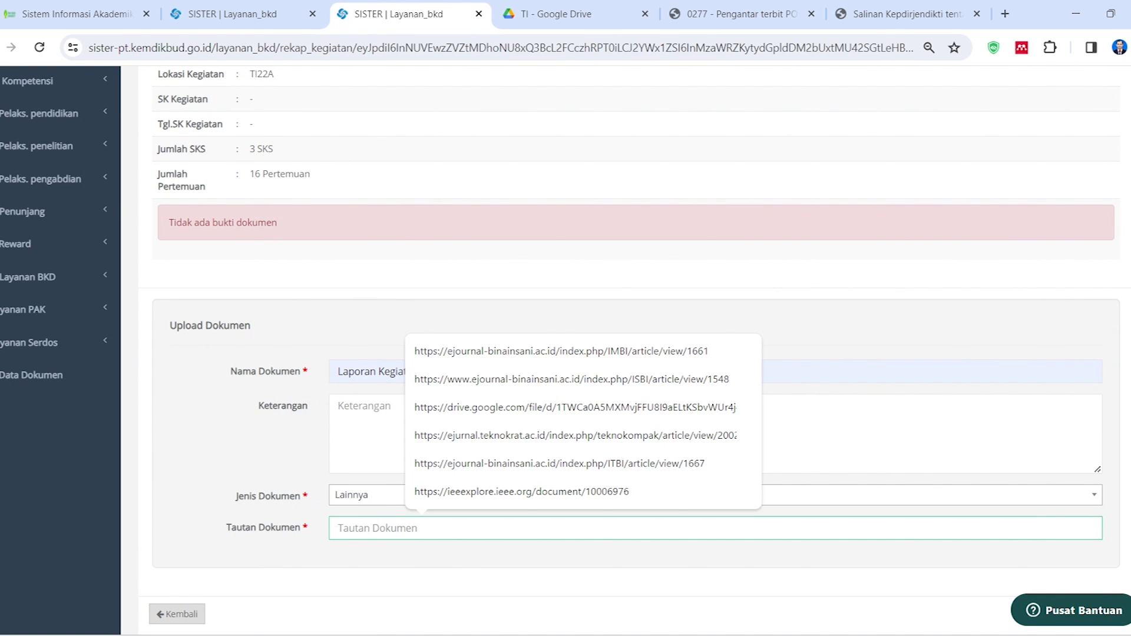
# Paste the Drive link and save the TI22A evidence document
pyautogui.hotkey('ctrl', 'v')
pyautogui.scroll(-1, 635, 354)
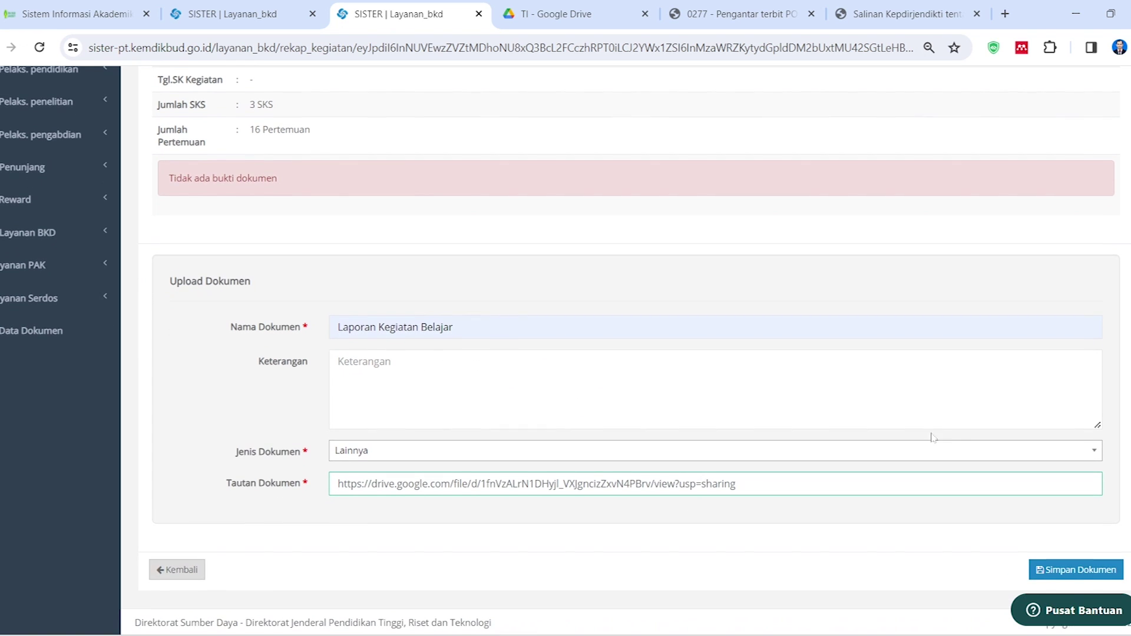
pyautogui.click(1067, 573)
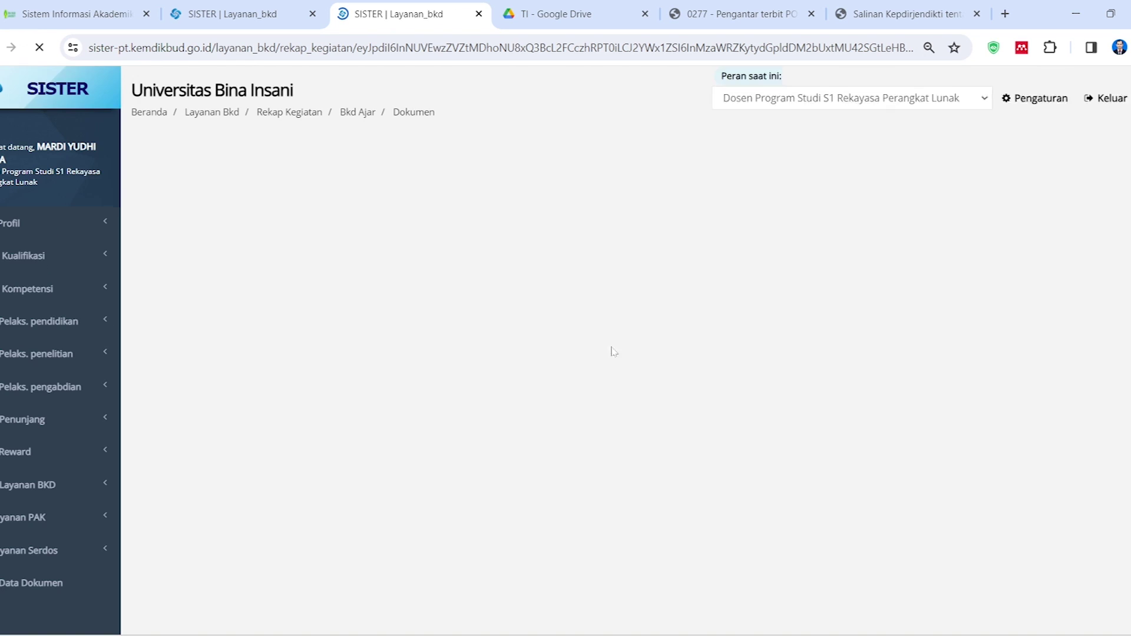
# Open the linked TI22A evidence file to check it, then come back to SISTER
pyautogui.scroll(-3, 471, 389)
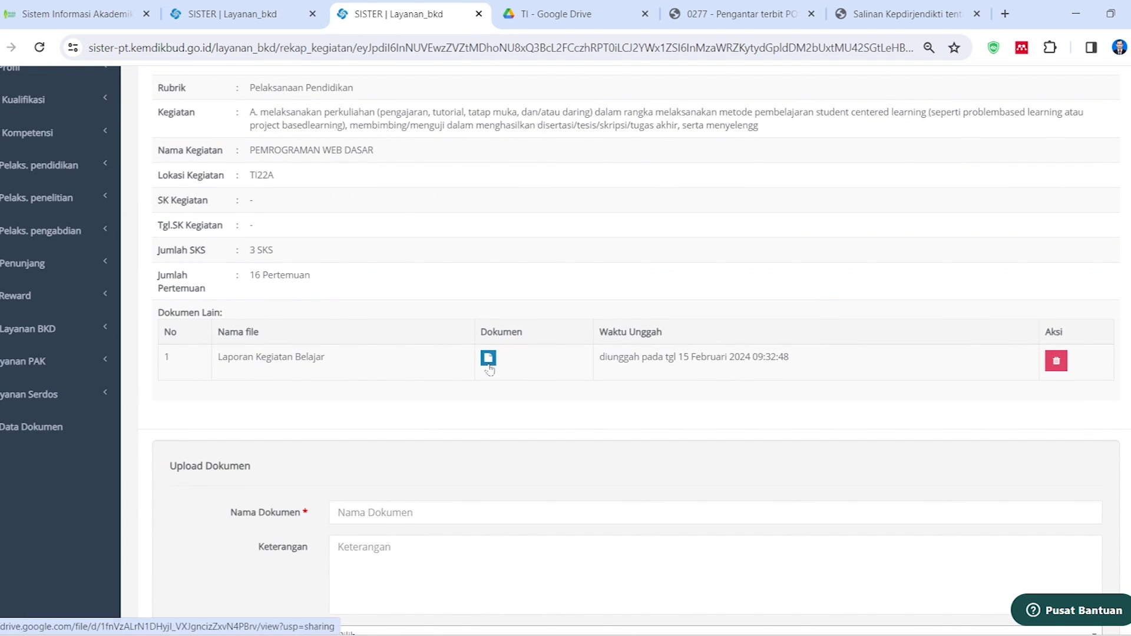
pyautogui.click(488, 358)
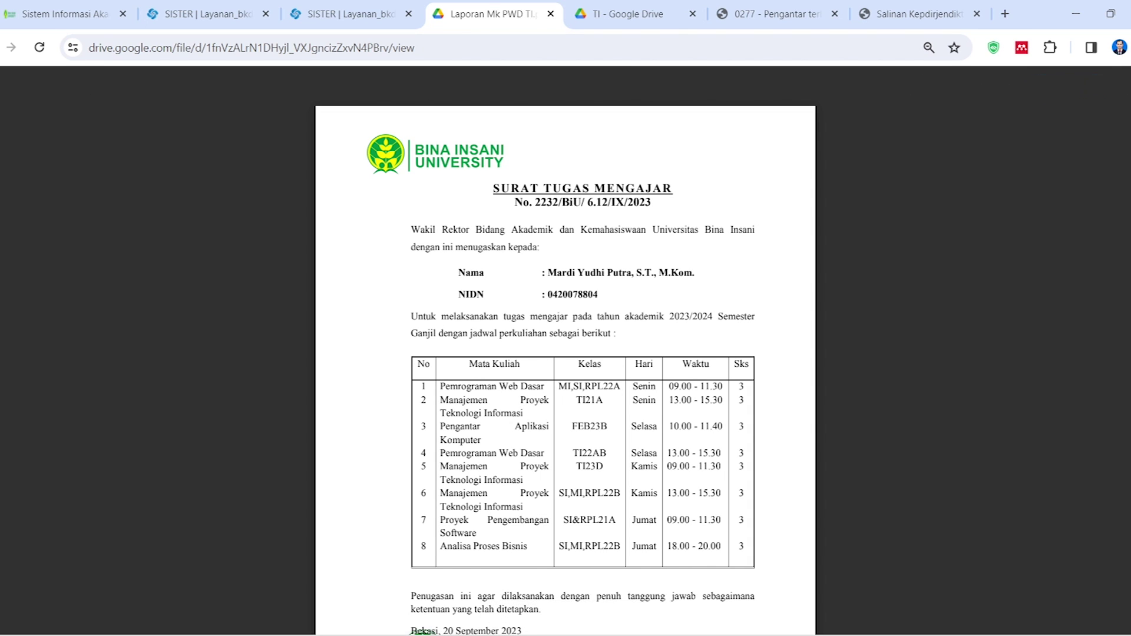
pyautogui.click(349, 15)
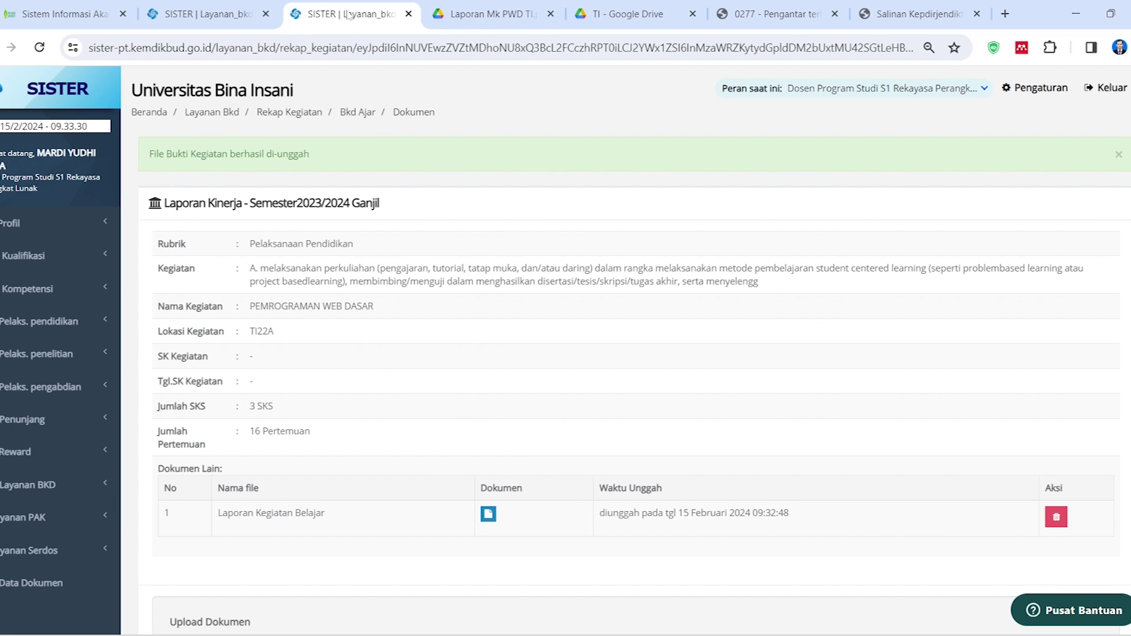
# Scroll past the Upload Dokumen form and go Kembali to the teaching overview
pyautogui.scroll(-5, 525, 316)
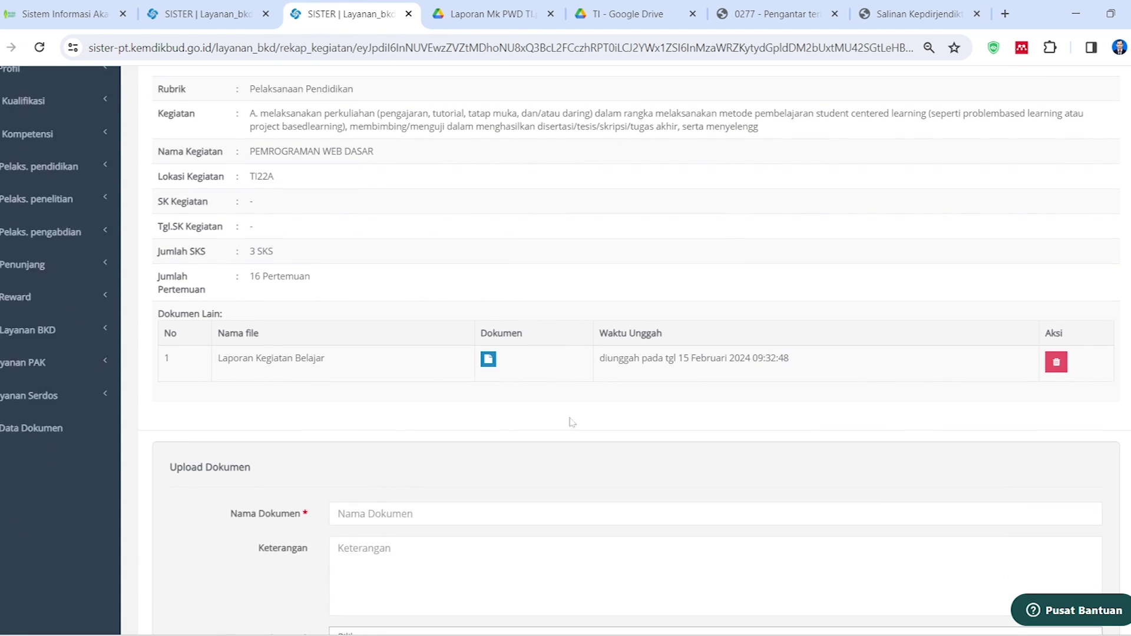
pyautogui.scroll(4, 477, 493)
pyautogui.scroll(-3, 477, 493)
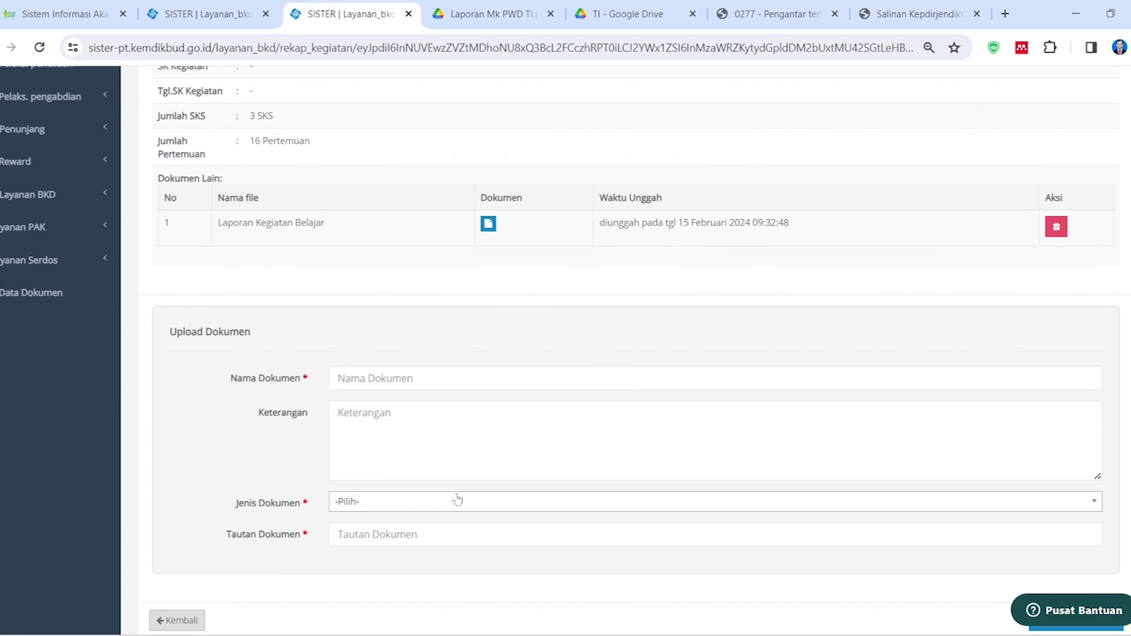
pyautogui.scroll(5, 457, 497)
pyautogui.scroll(-6, 457, 497)
pyautogui.click(176, 568)
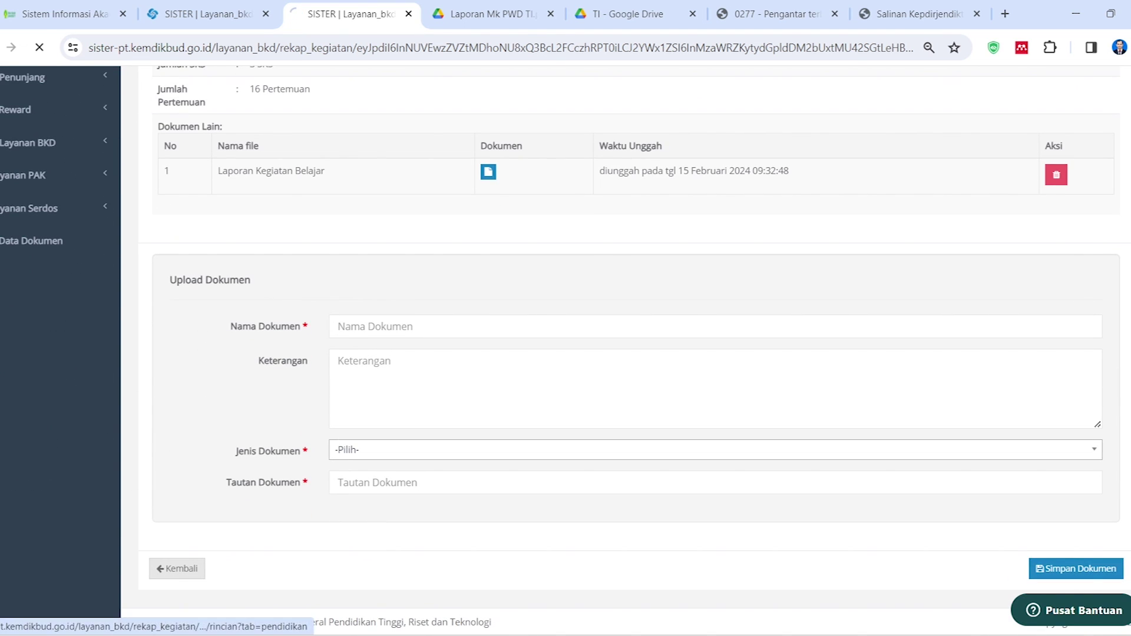
pyautogui.scroll(-8, 459, 353)
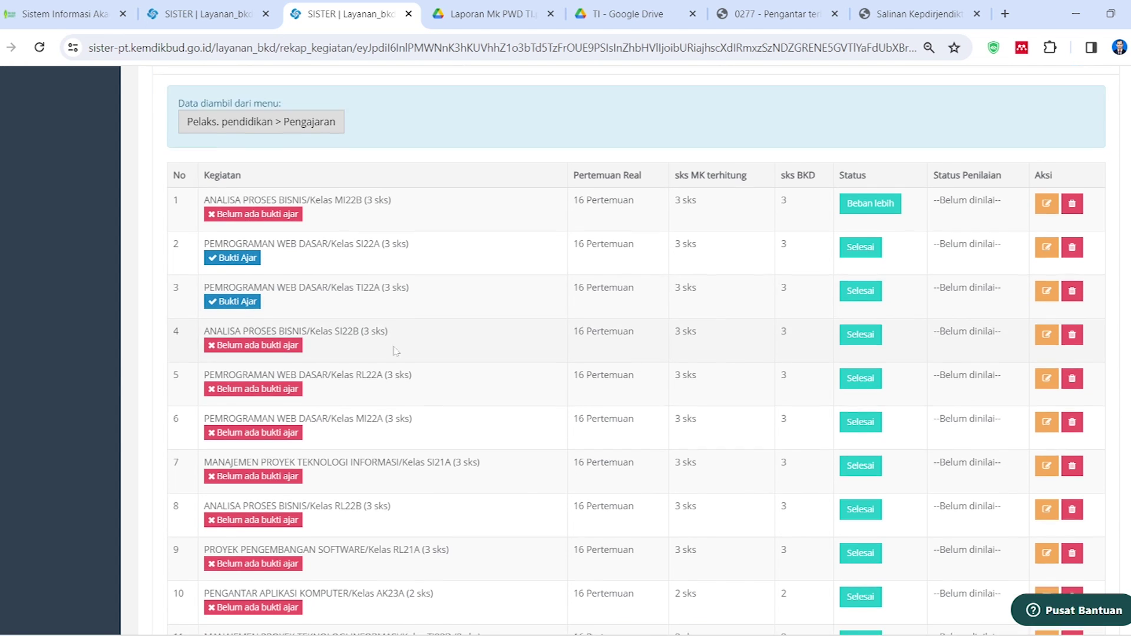
pyautogui.scroll(-12, 417, 404)
pyautogui.scroll(-6, 417, 404)
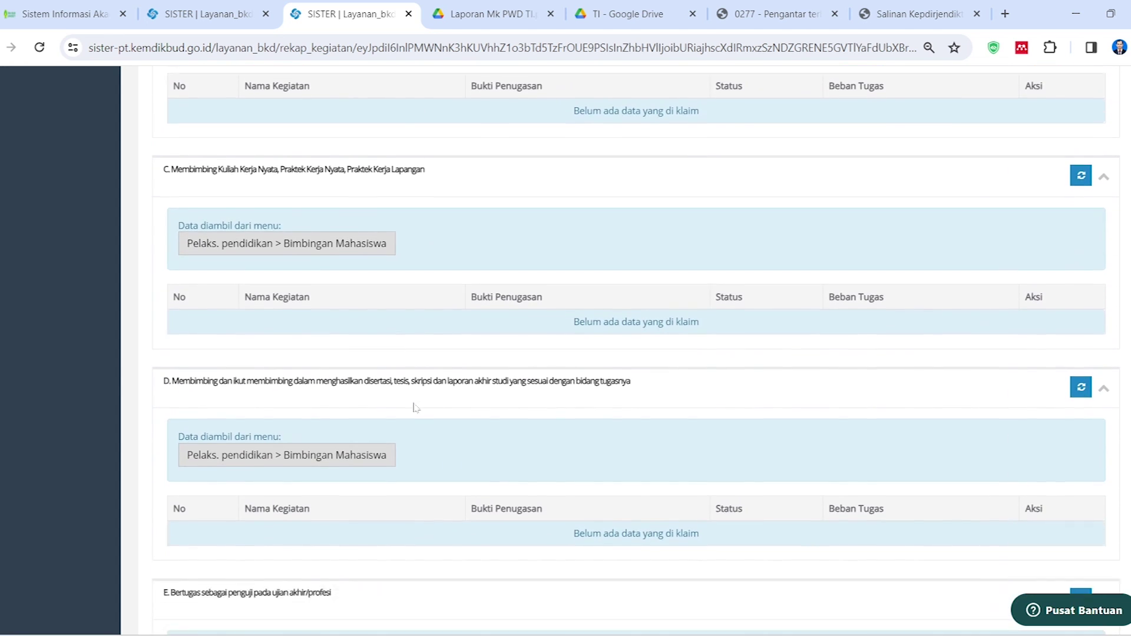
pyautogui.scroll(2, 413, 412)
pyautogui.scroll(5, 416, 415)
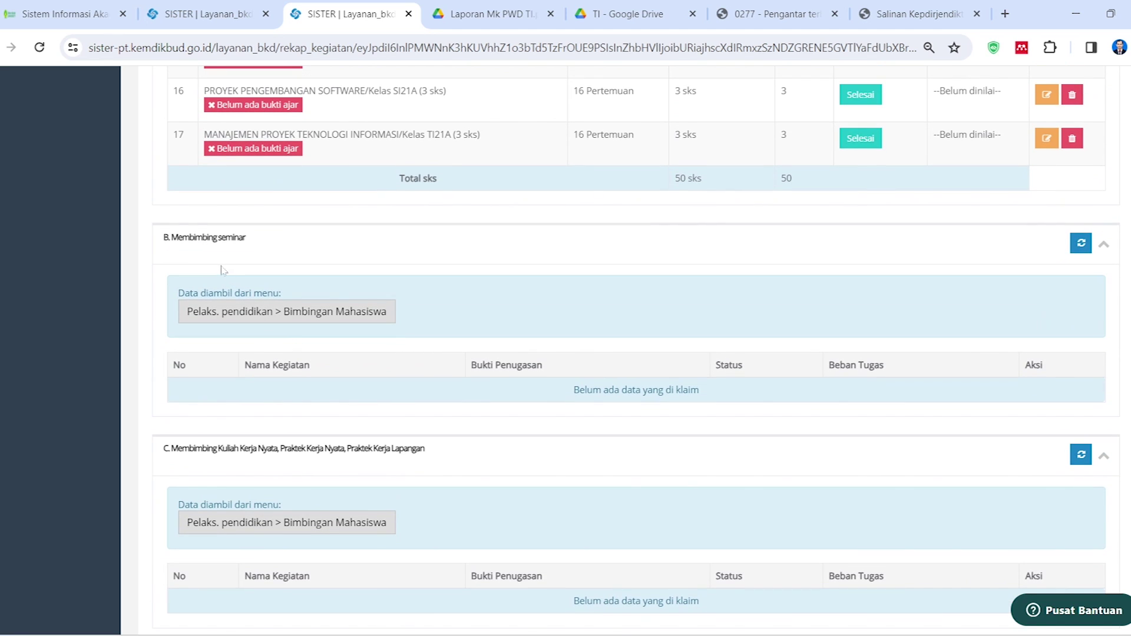
pyautogui.scroll(-3, 239, 318)
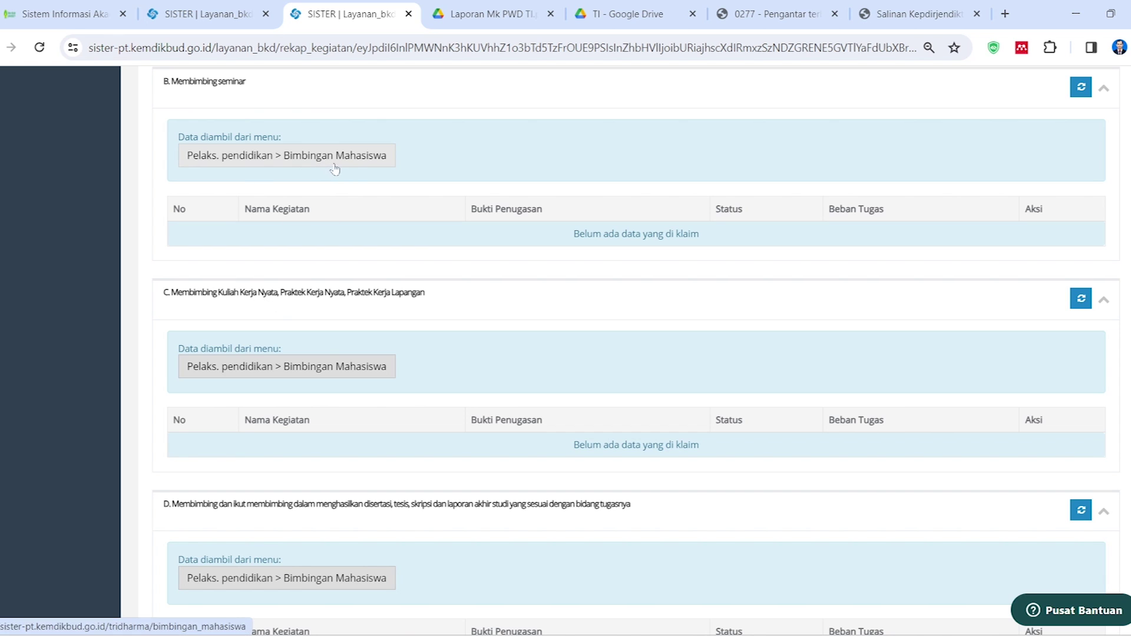
pyautogui.scroll(-2, 336, 297)
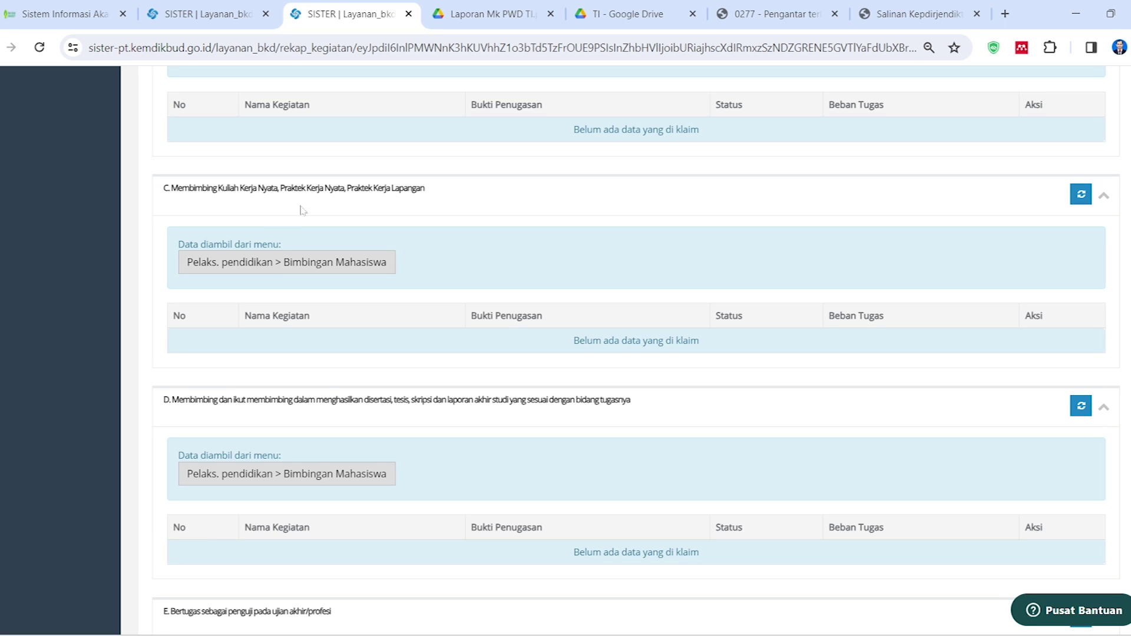
pyautogui.scroll(-3, 315, 299)
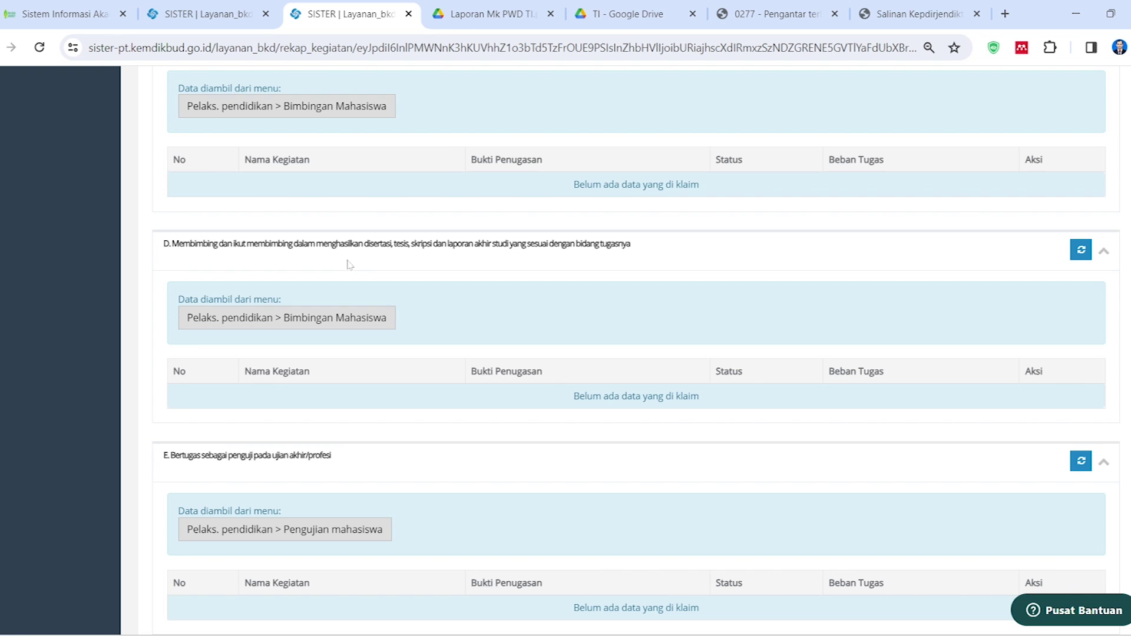
pyautogui.scroll(-15, 445, 301)
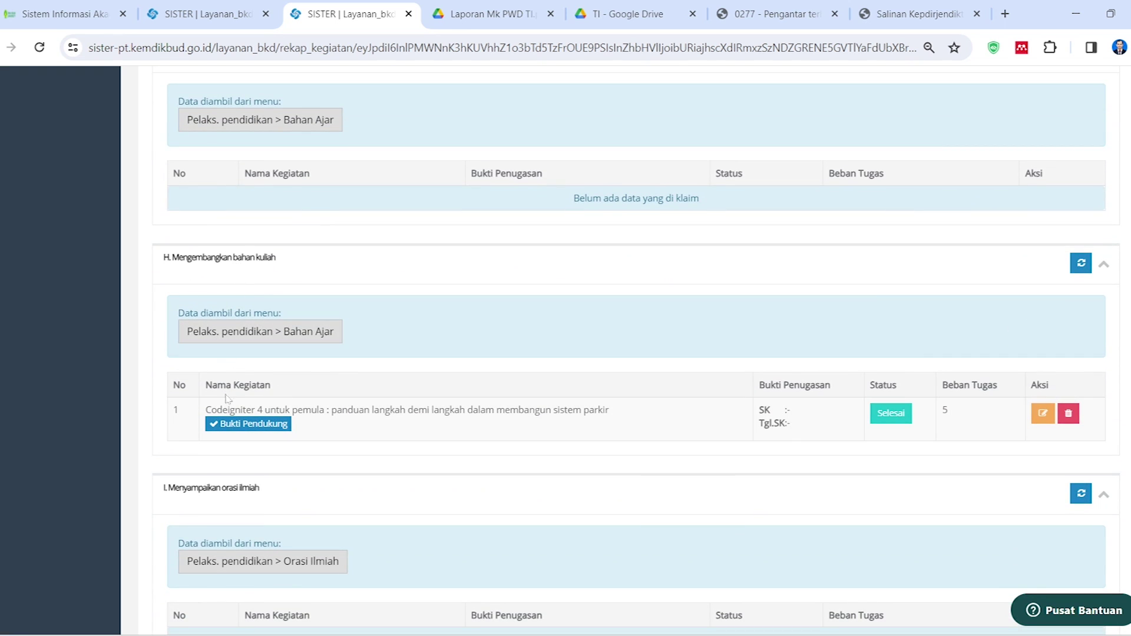
pyautogui.scroll(-3, 263, 283)
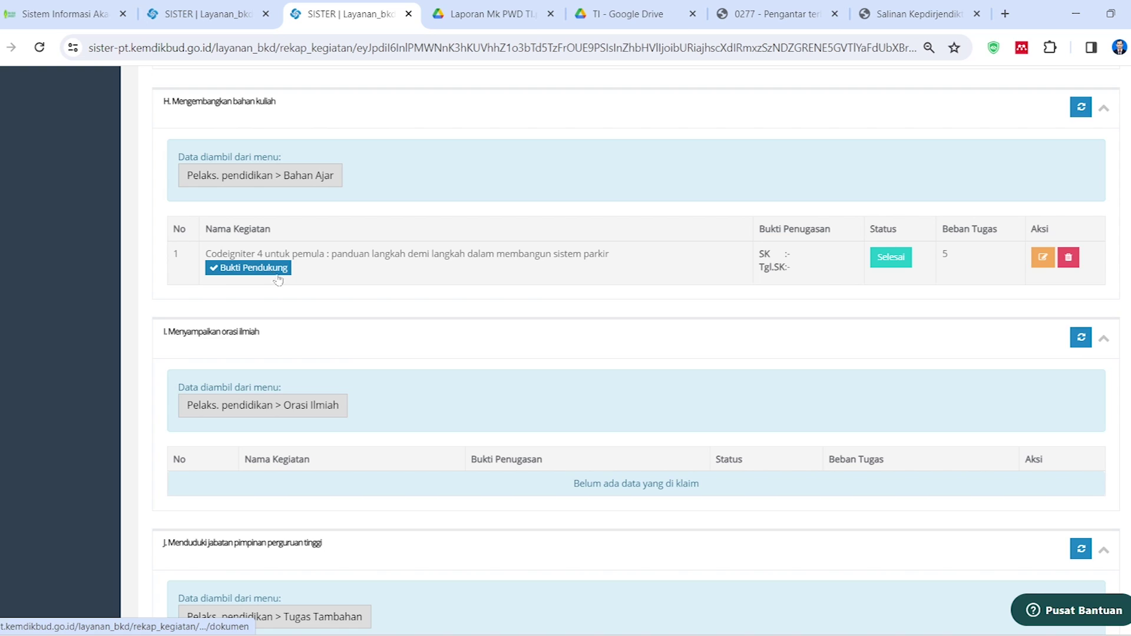
pyautogui.scroll(-13, 285, 292)
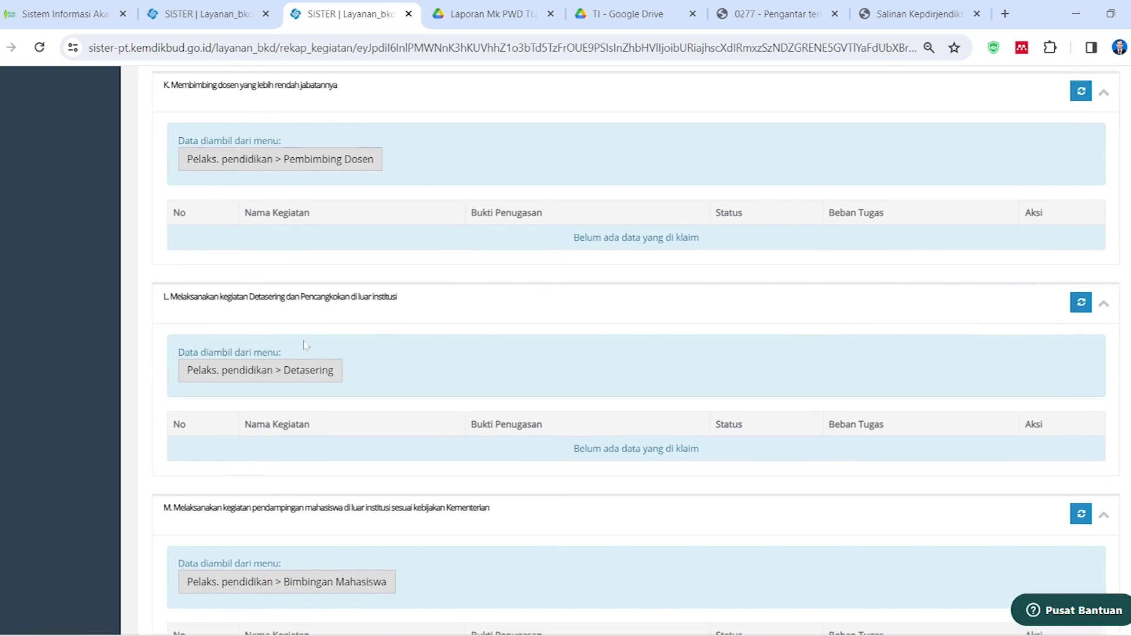
pyautogui.scroll(20, 305, 345)
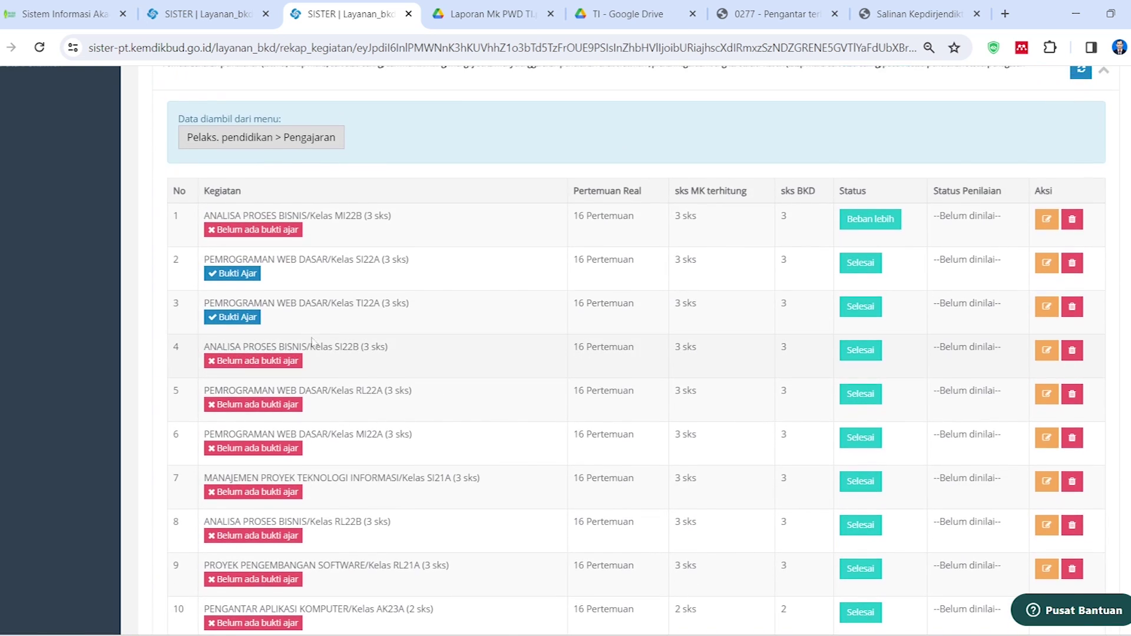
pyautogui.scroll(7, 312, 341)
pyautogui.scroll(-8, 483, 354)
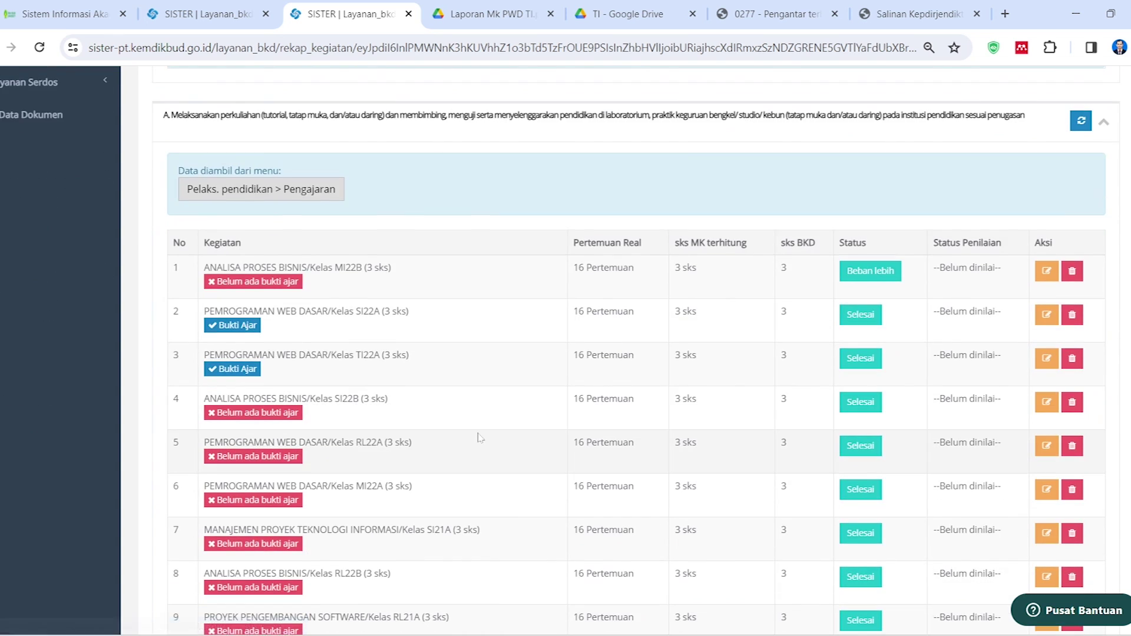
pyautogui.scroll(6, 524, 388)
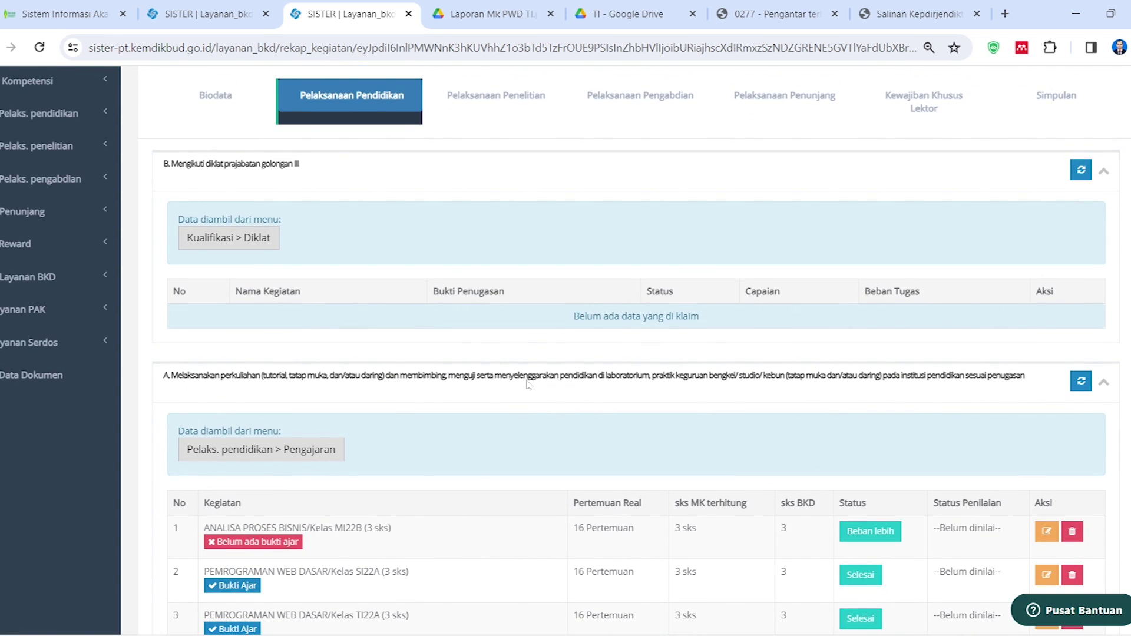
pyautogui.scroll(-4, 568, 425)
pyautogui.scroll(-1, 663, 429)
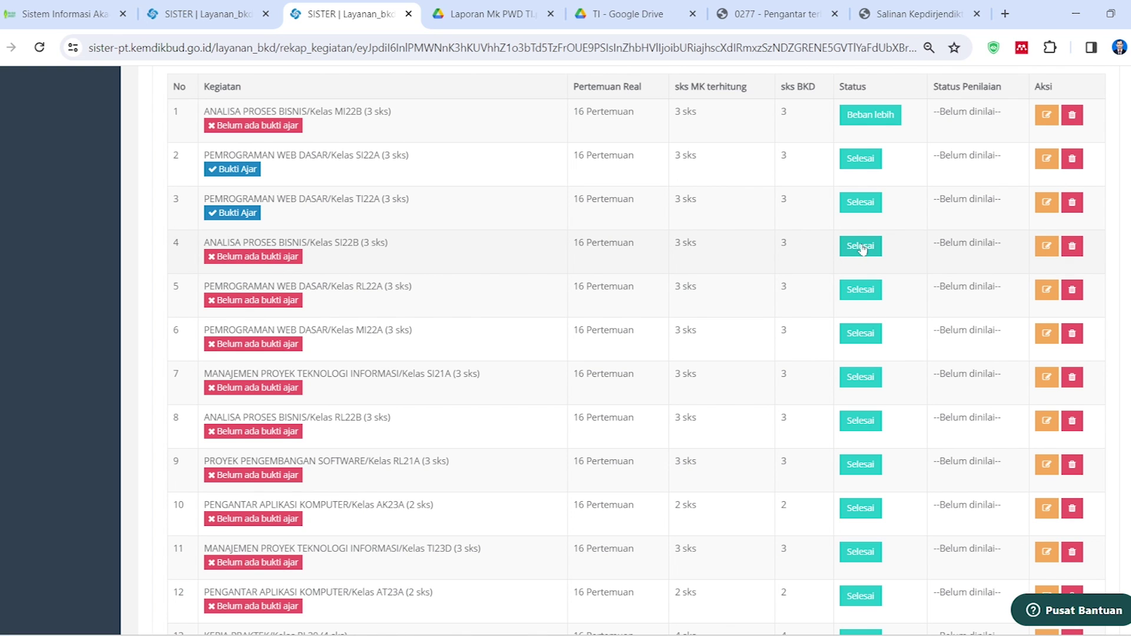
pyautogui.scroll(2, 867, 321)
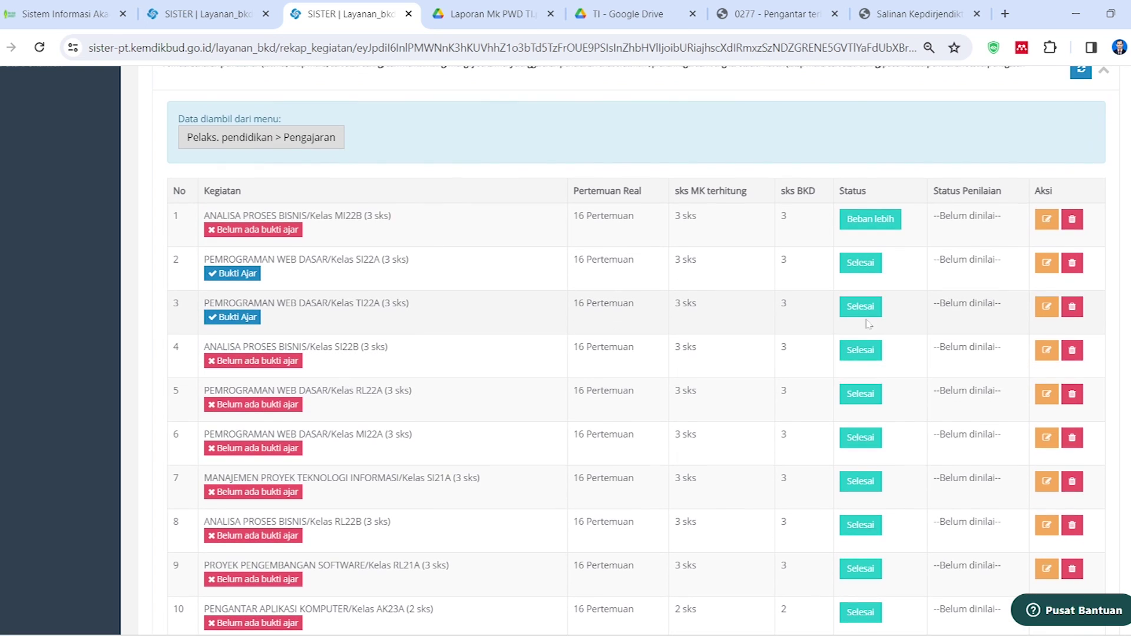
pyautogui.scroll(-3, 789, 396)
pyautogui.scroll(3, 789, 396)
# Set the ANALISA PROSES BISNIS SI22B status to Beban lebih
pyautogui.click(863, 350)
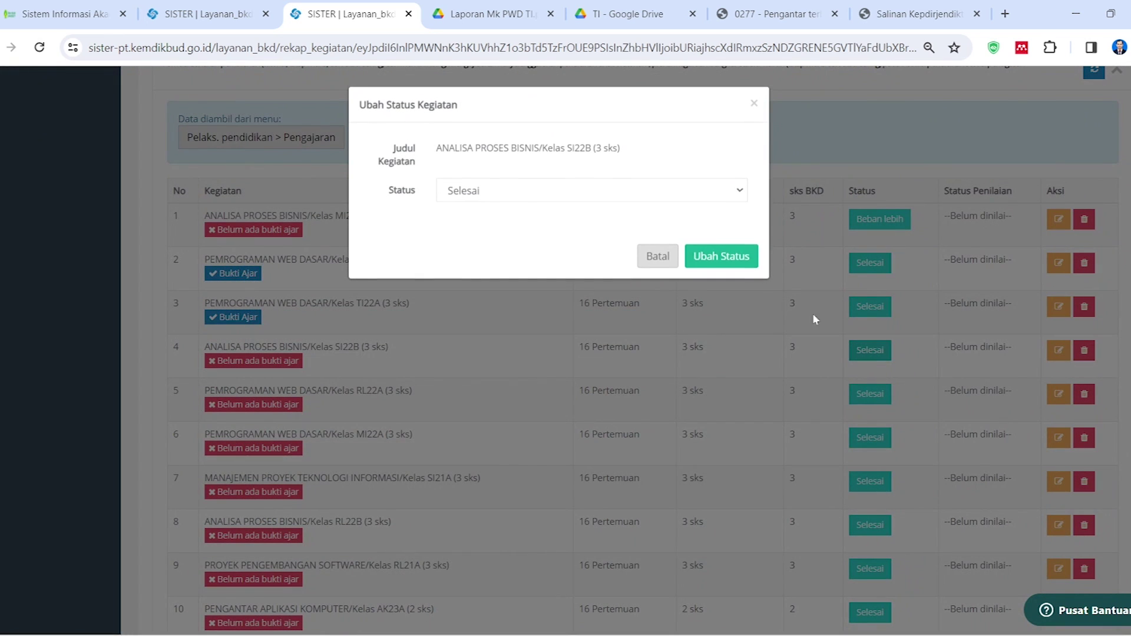
pyautogui.click(664, 196)
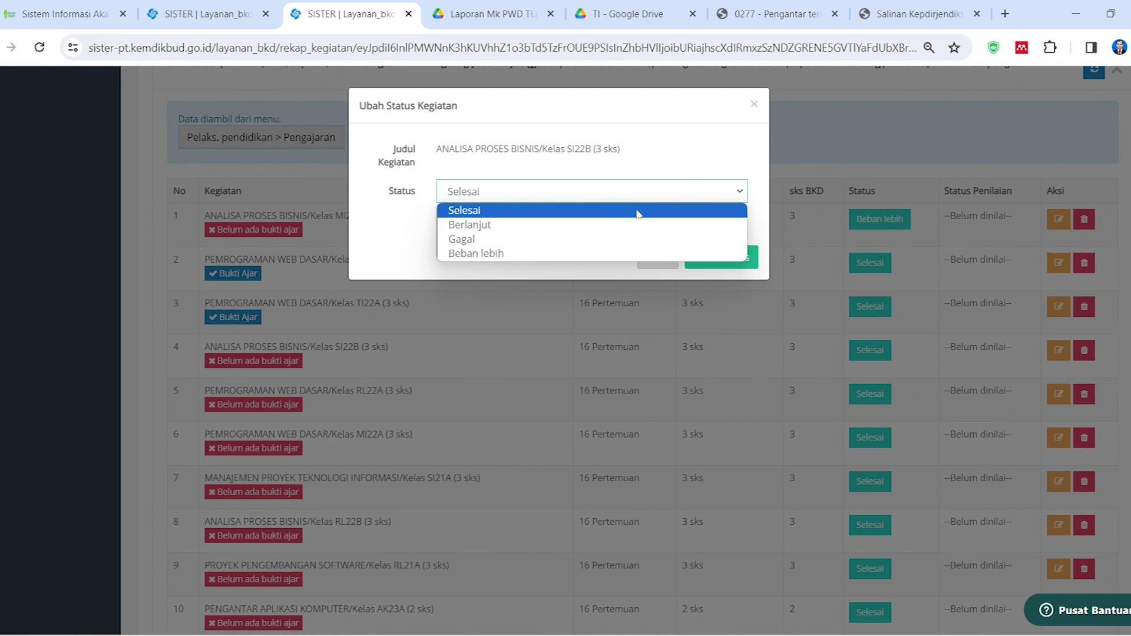
pyautogui.click(589, 254)
pyautogui.click(737, 260)
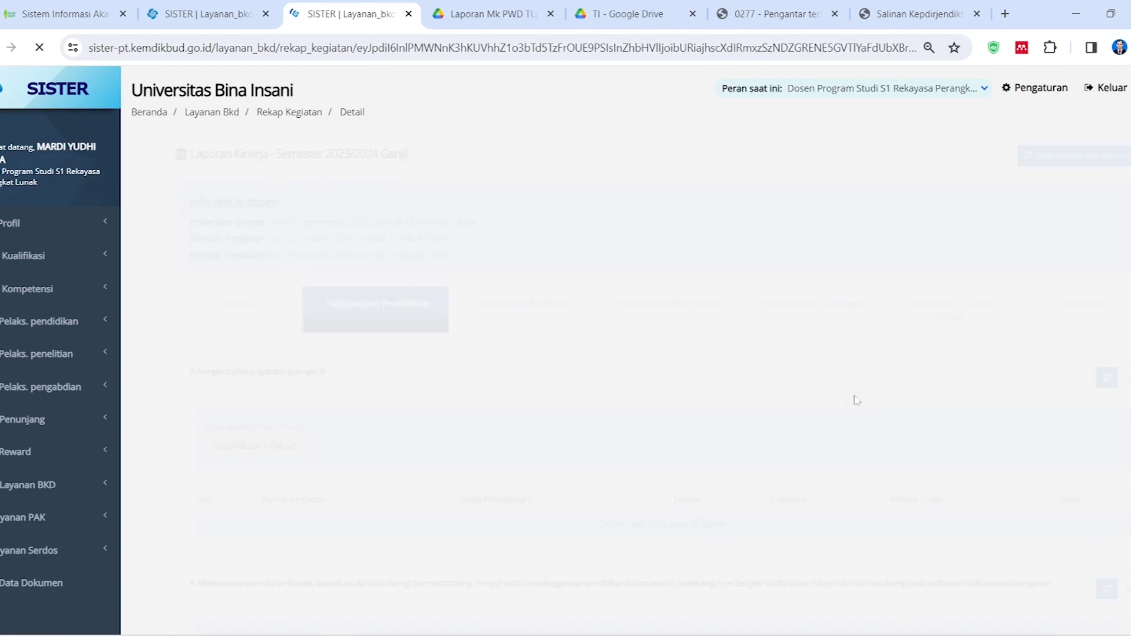
pyautogui.scroll(-8, 853, 419)
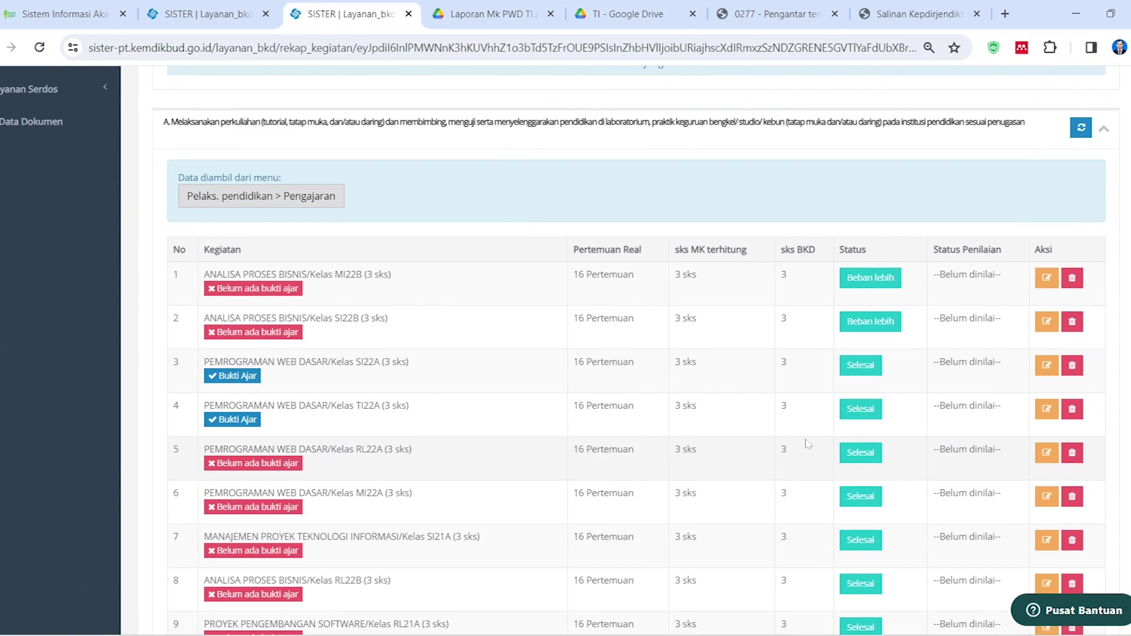
pyautogui.scroll(-2, 853, 420)
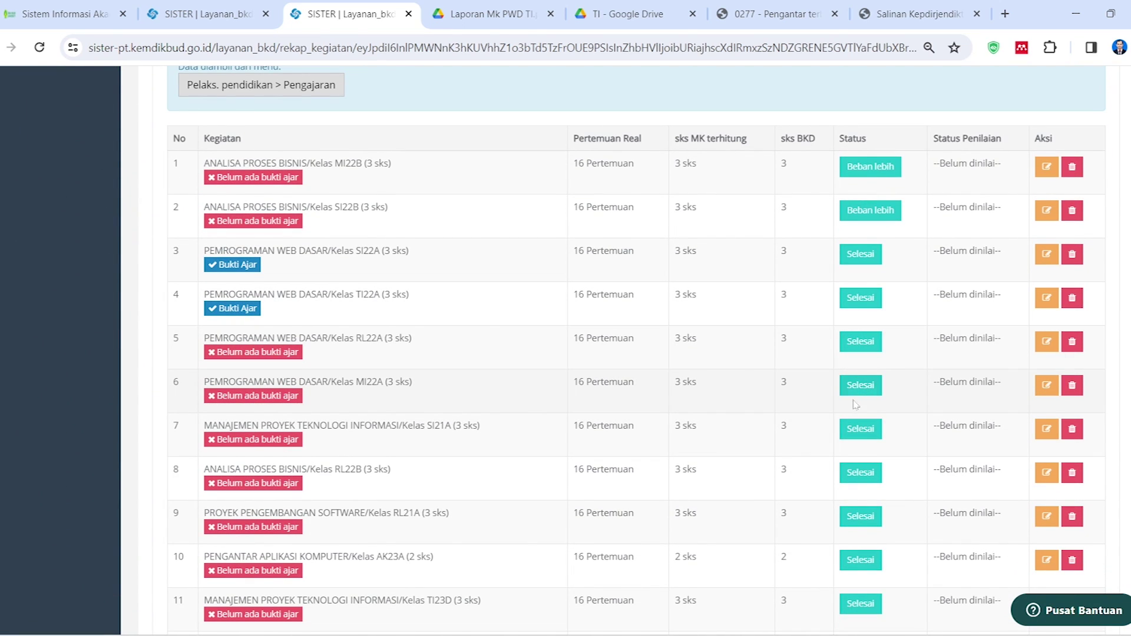
pyautogui.scroll(-1, 855, 403)
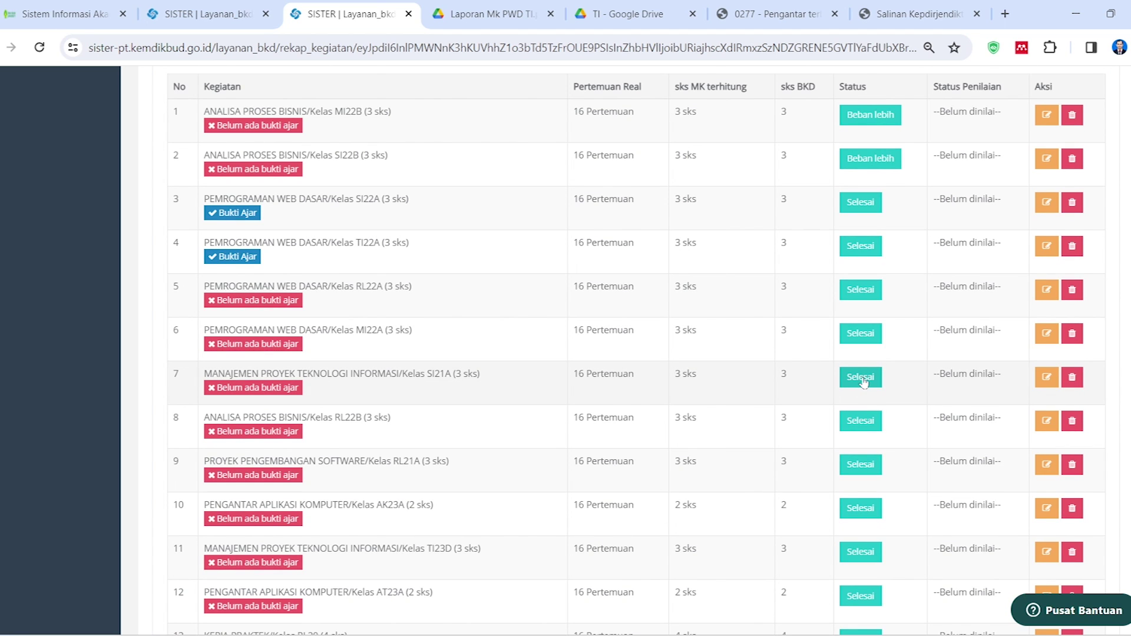
# Set the MANAJEMEN PROYEK SI21A status to Beban lebih and dismiss the confirmation
pyautogui.click(859, 379)
pyautogui.click(648, 195)
pyautogui.click(527, 252)
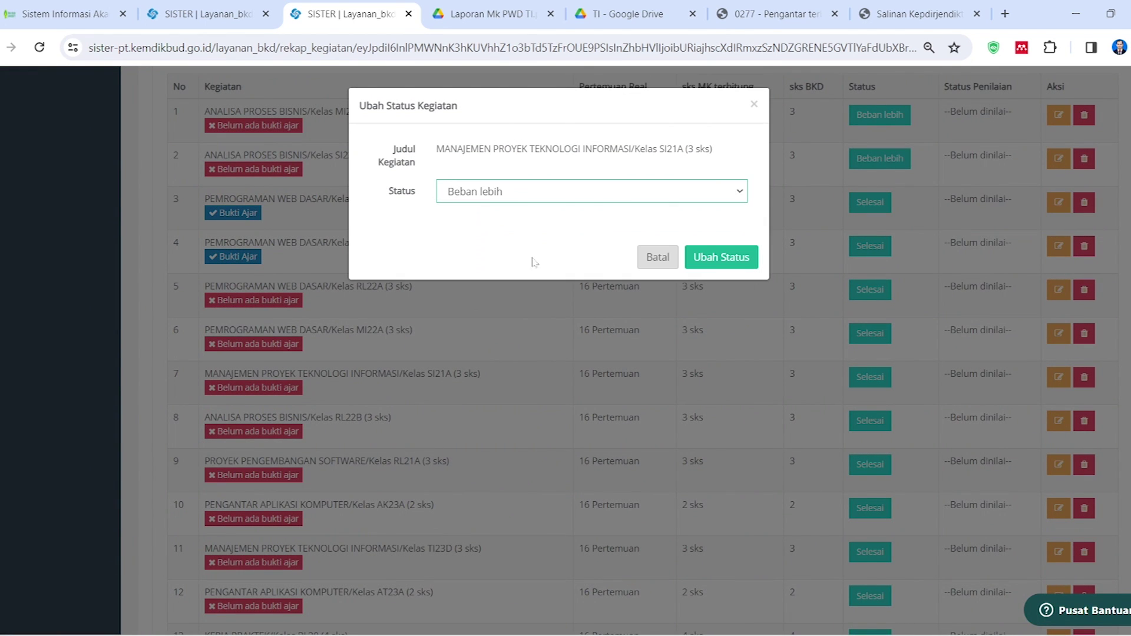
pyautogui.click(720, 258)
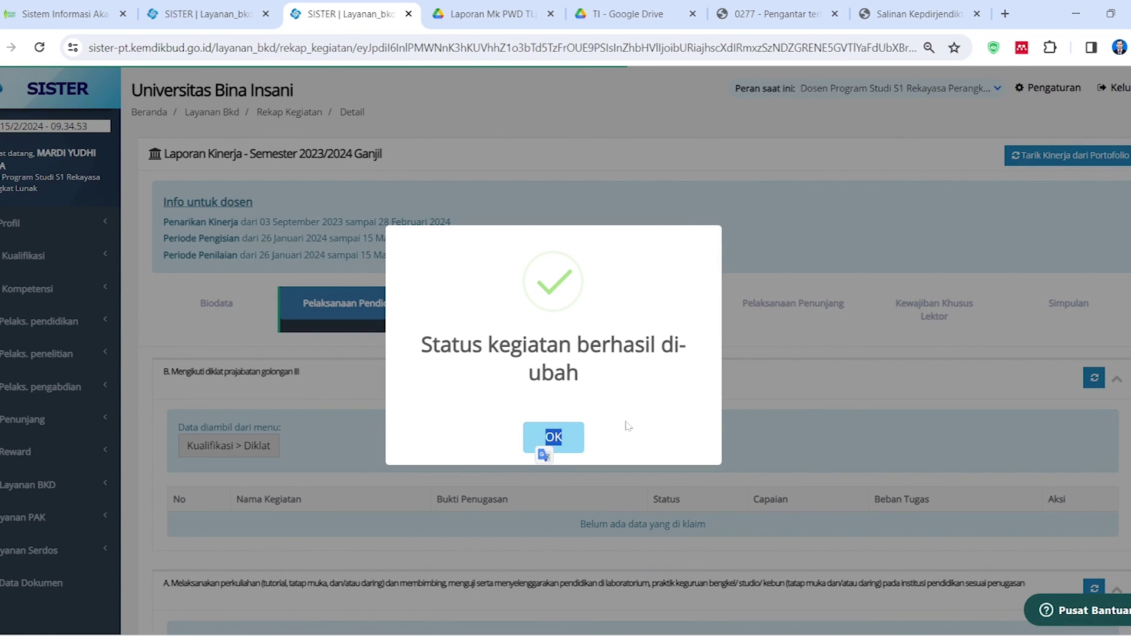
pyautogui.click(565, 437)
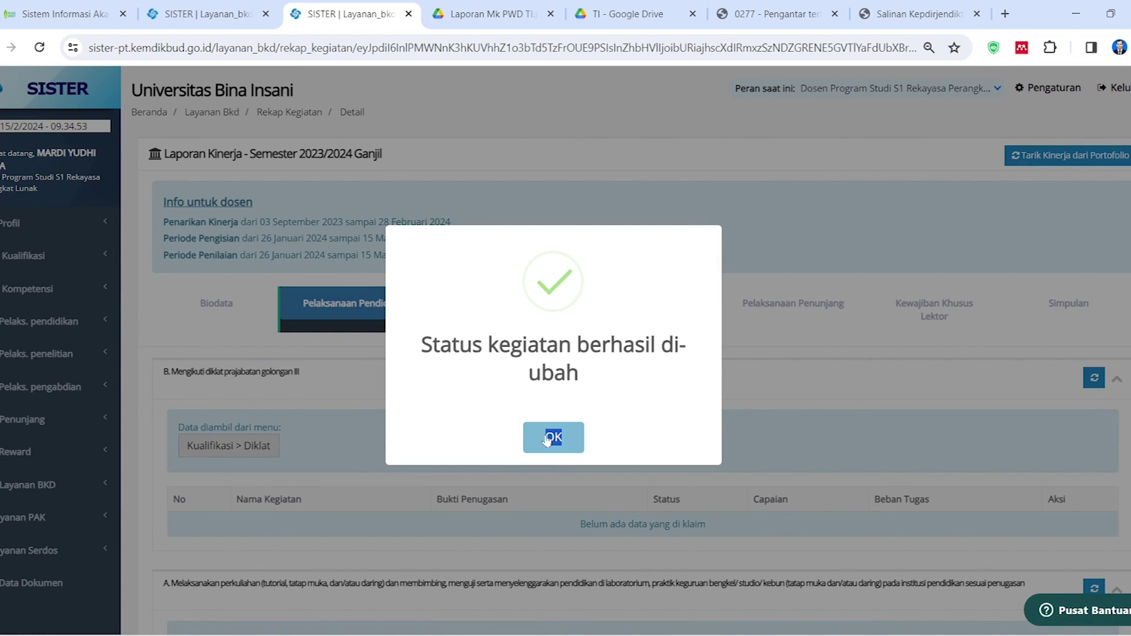
pyautogui.scroll(-9, 871, 333)
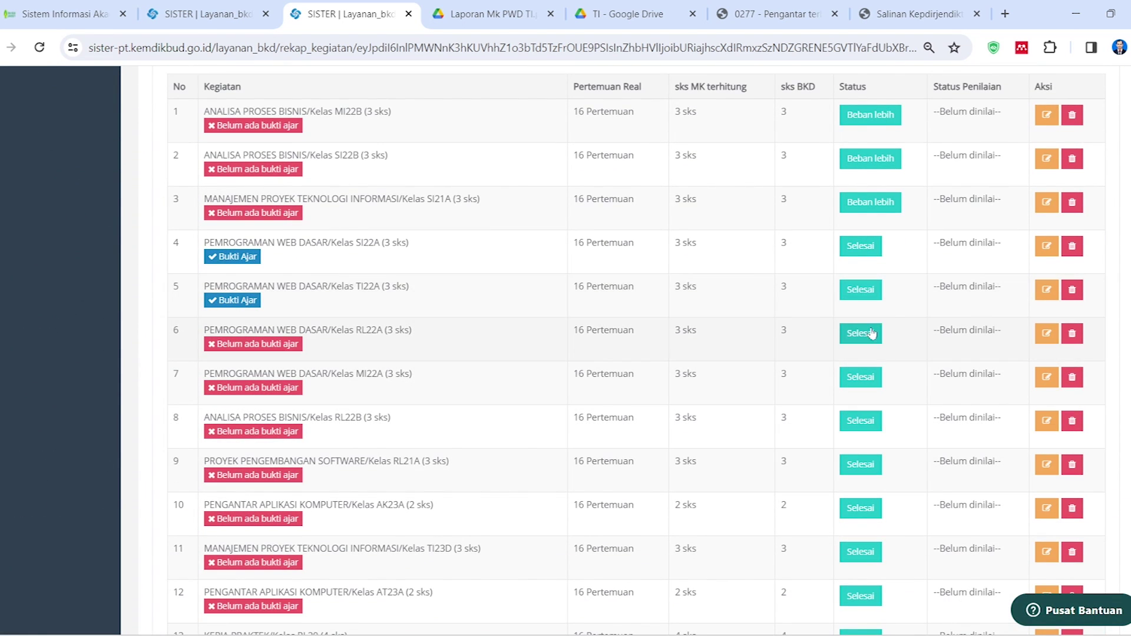
# Set the PEMROGRAMAN WEB DASAR RL22A status to Beban lebih and dismiss the confirmation
pyautogui.click(864, 333)
pyautogui.click(521, 198)
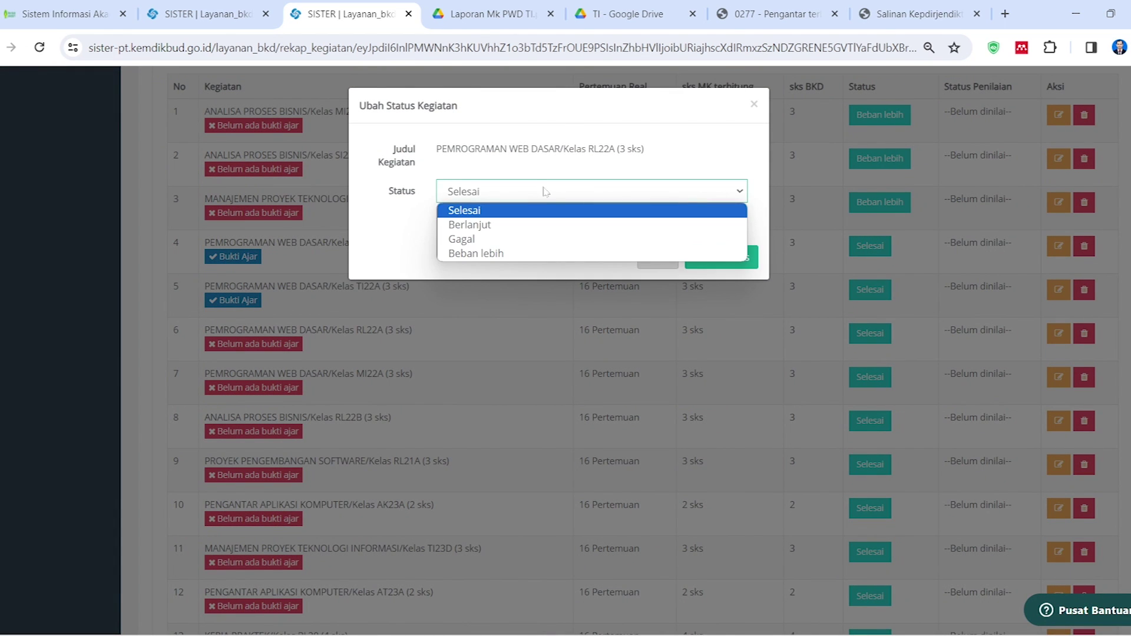
pyautogui.click(513, 253)
pyautogui.click(719, 257)
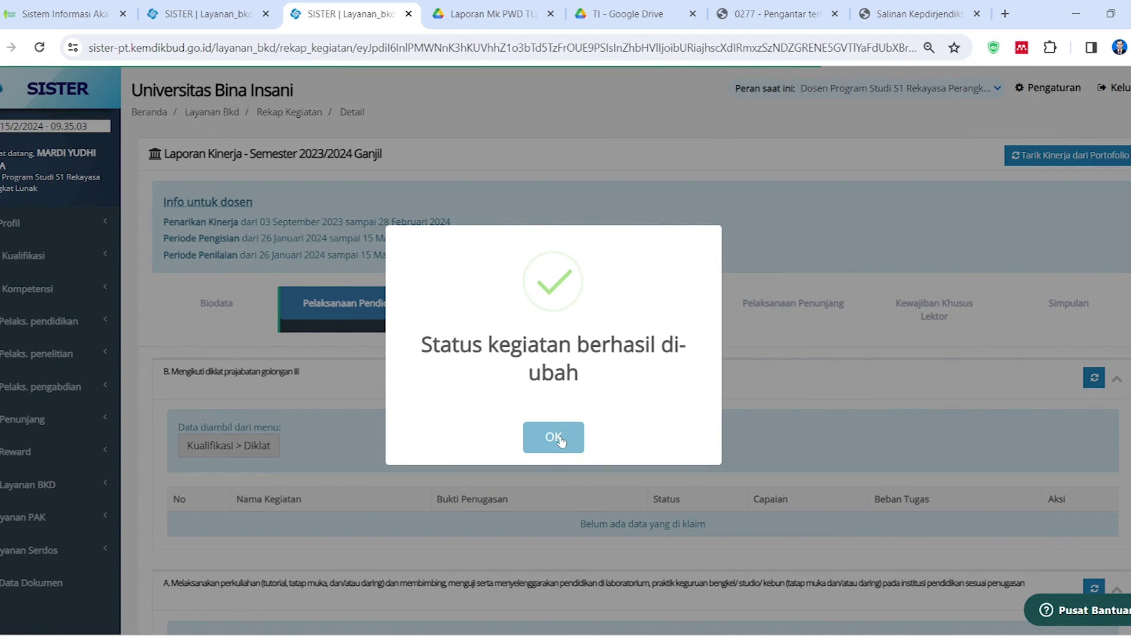
pyautogui.click(553, 438)
pyautogui.scroll(-8, 815, 482)
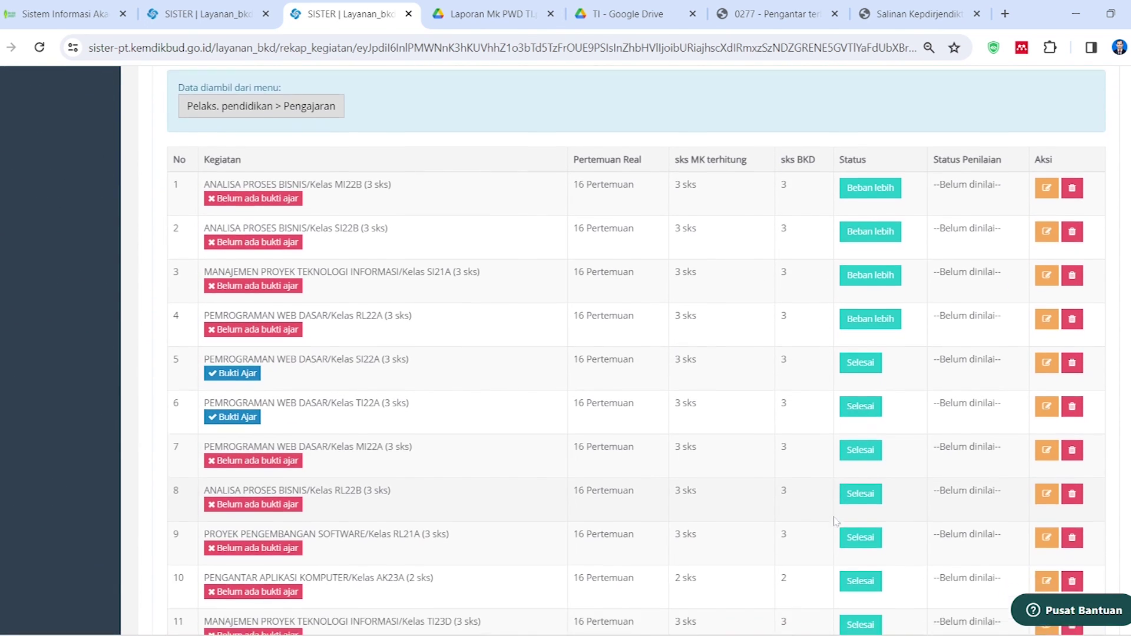
pyautogui.scroll(-1, 835, 521)
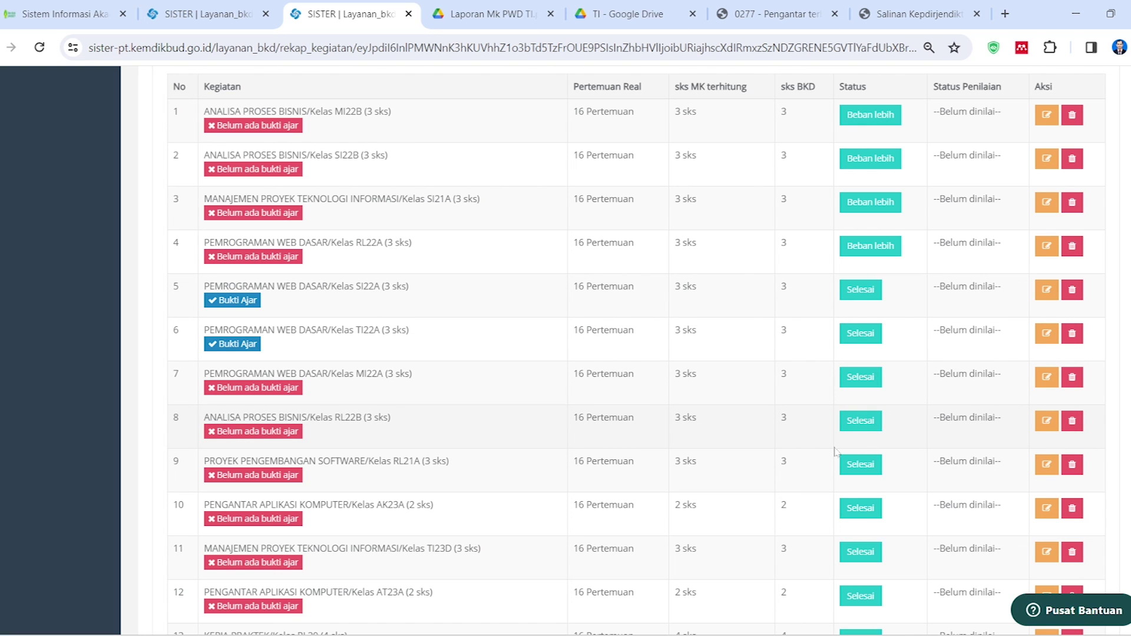
# Set the PEMROGRAMAN WEB DASAR MI22A status to Beban lebih and acknowledge the success alert
pyautogui.click(854, 382)
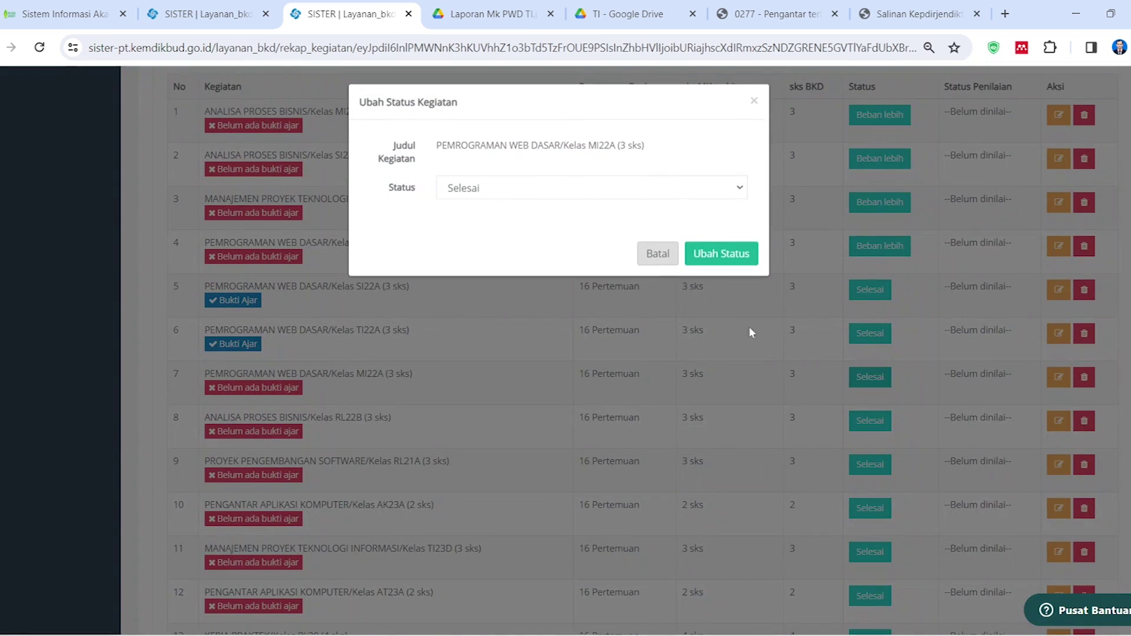
pyautogui.click(654, 190)
pyautogui.click(614, 253)
pyautogui.click(733, 266)
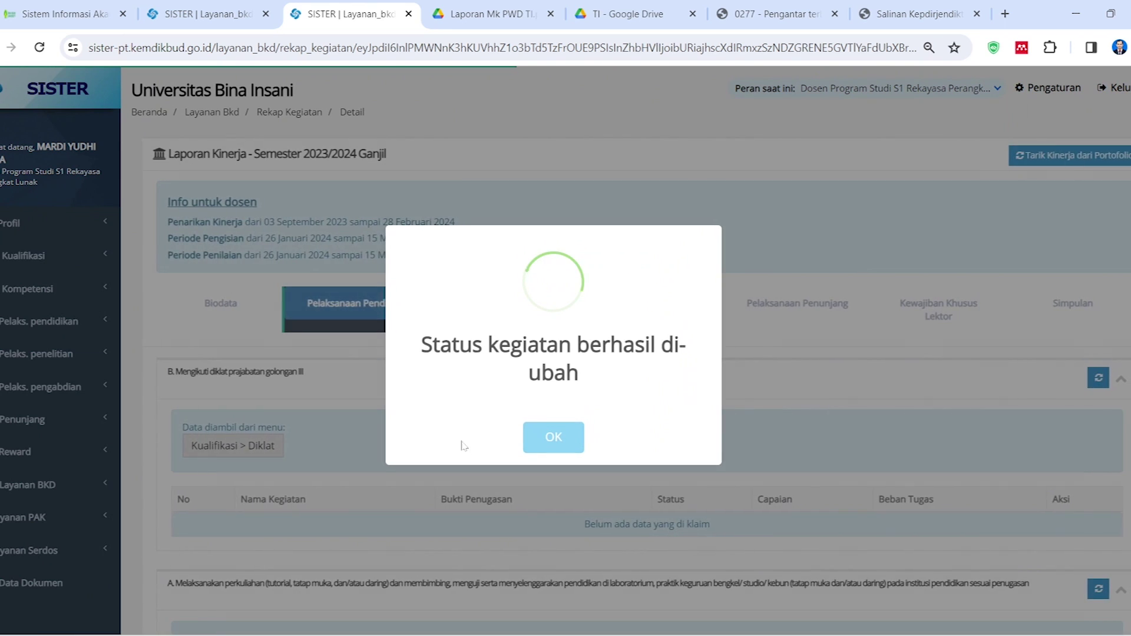
pyautogui.click(554, 437)
pyautogui.scroll(-3, 678, 468)
pyautogui.scroll(-5, 678, 468)
pyautogui.scroll(10, 648, 413)
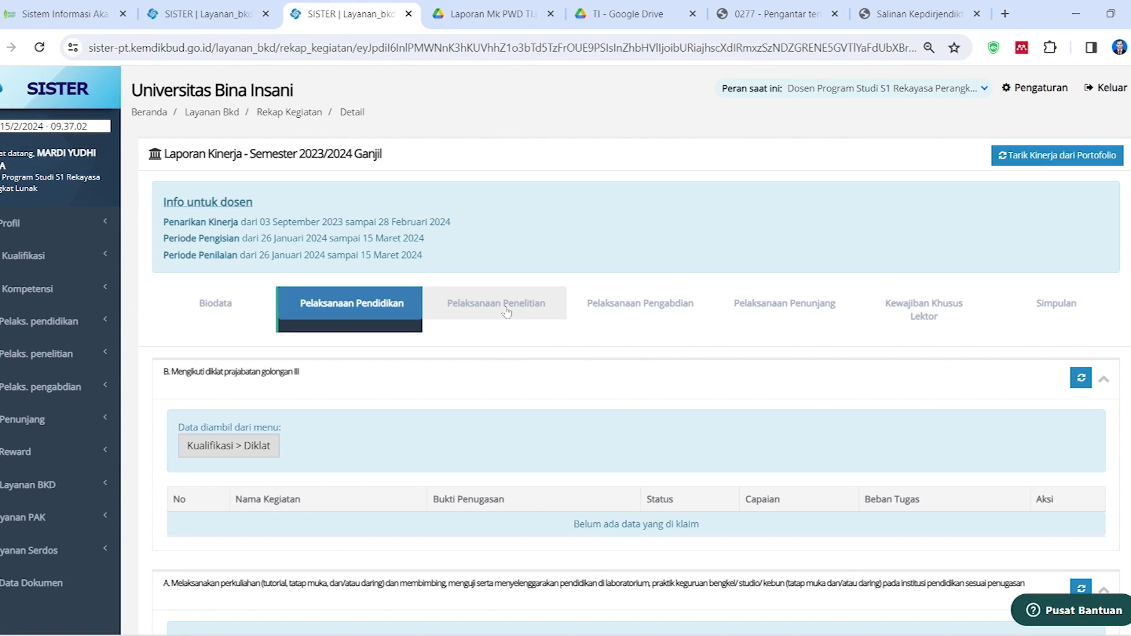
# Show the Pelaksanaan Penelitian tab and review sections A–D, including the 3.75-load journal publication
pyautogui.click(507, 309)
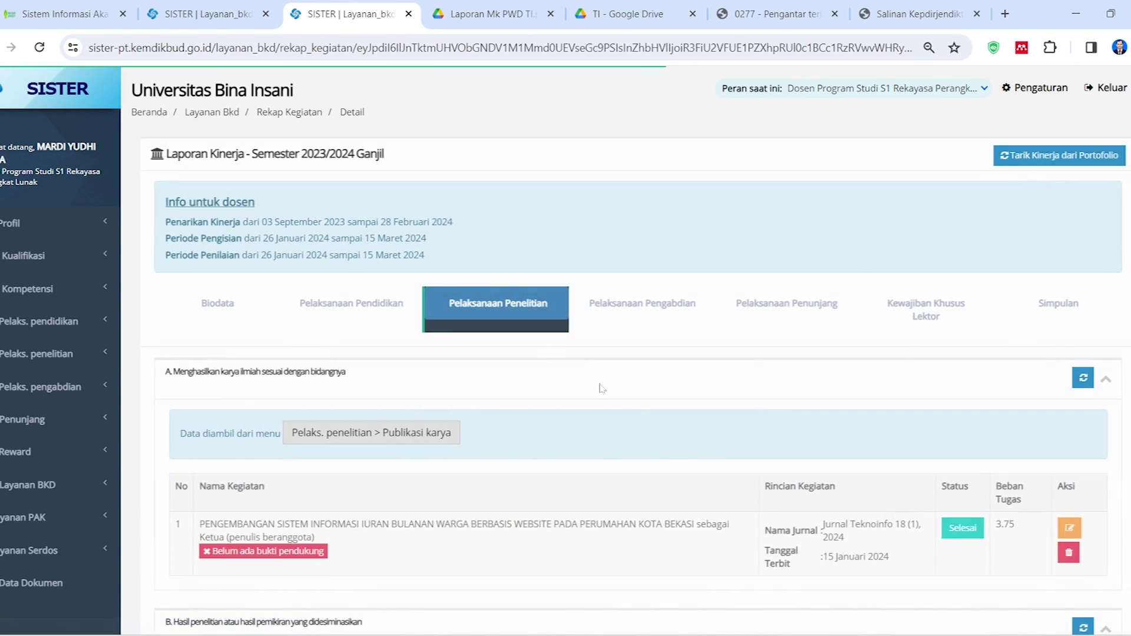
pyautogui.scroll(-3, 572, 394)
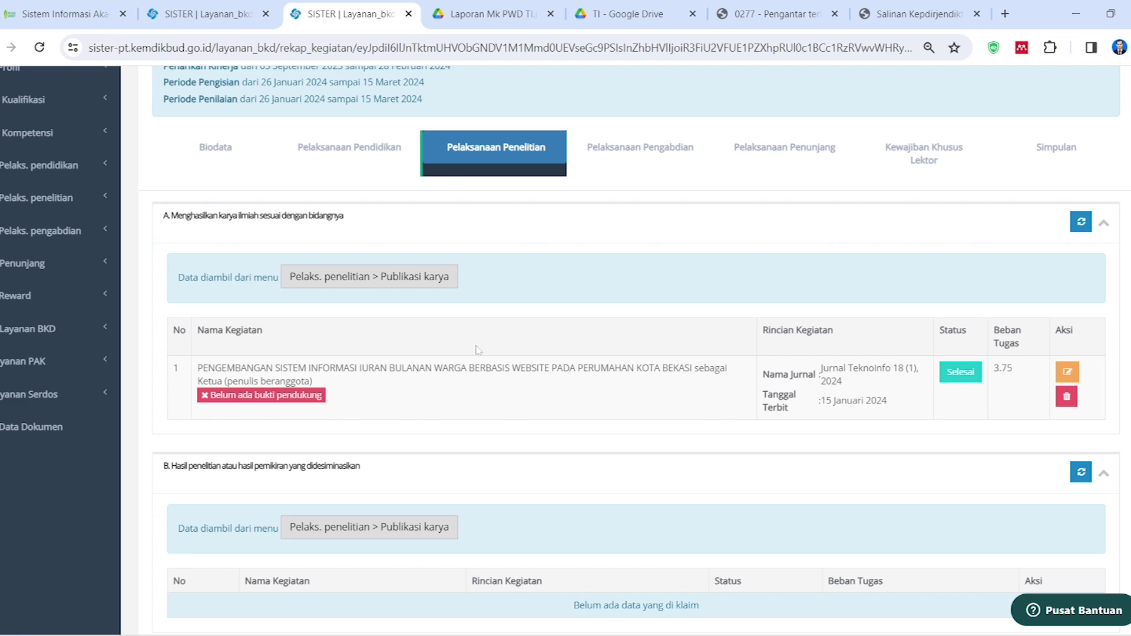
pyautogui.scroll(-4, 483, 360)
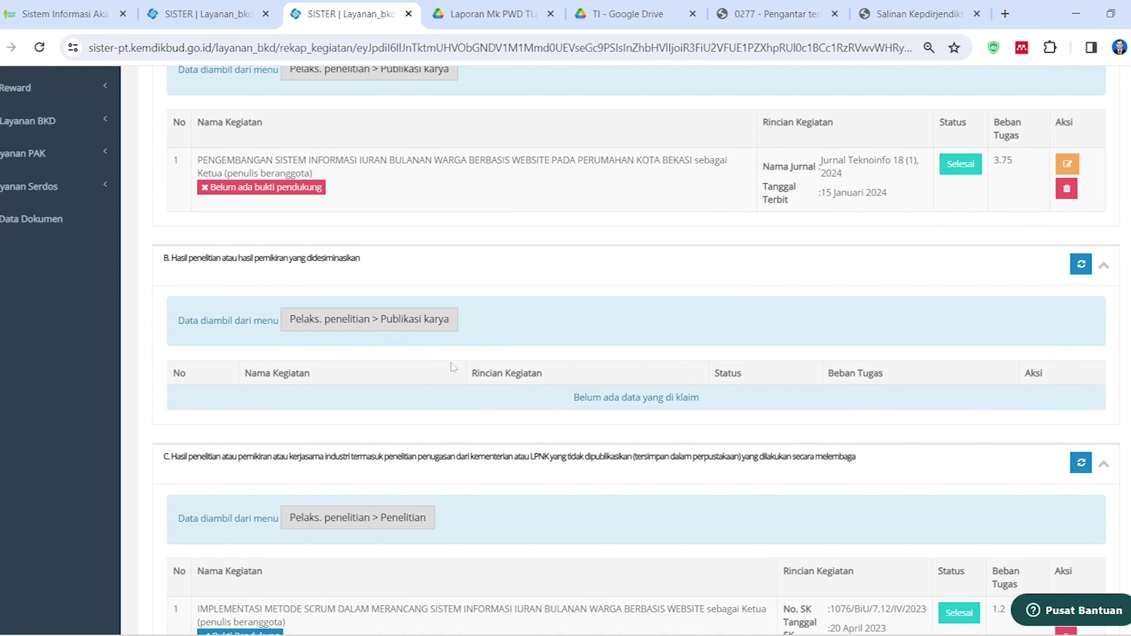
pyautogui.scroll(-2, 451, 367)
pyautogui.scroll(5, 466, 381)
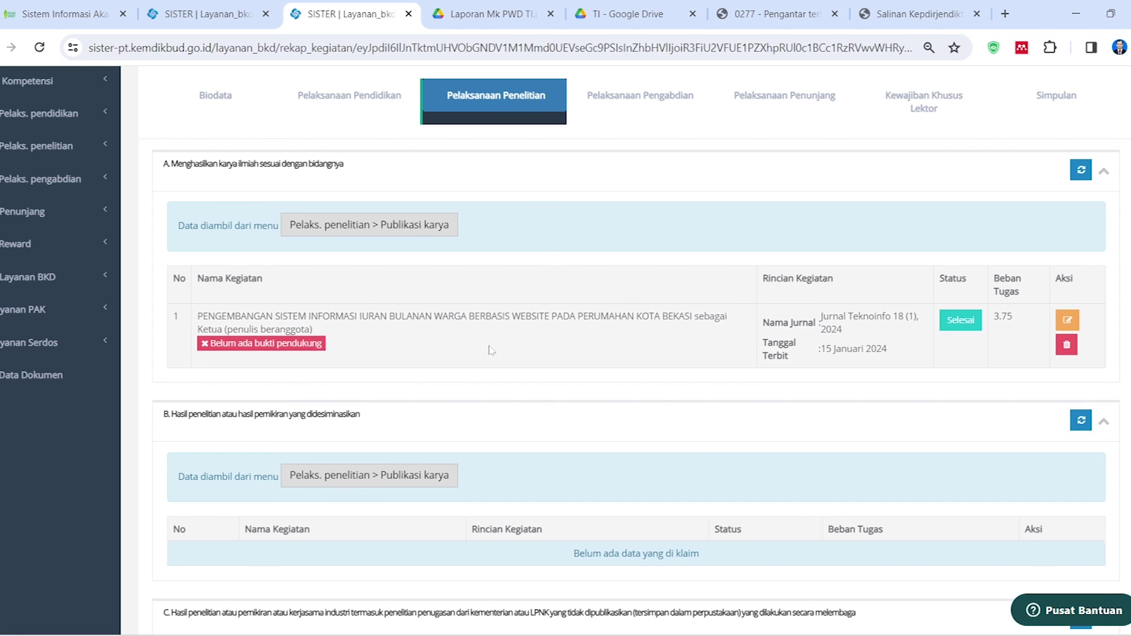
pyautogui.scroll(2, 488, 347)
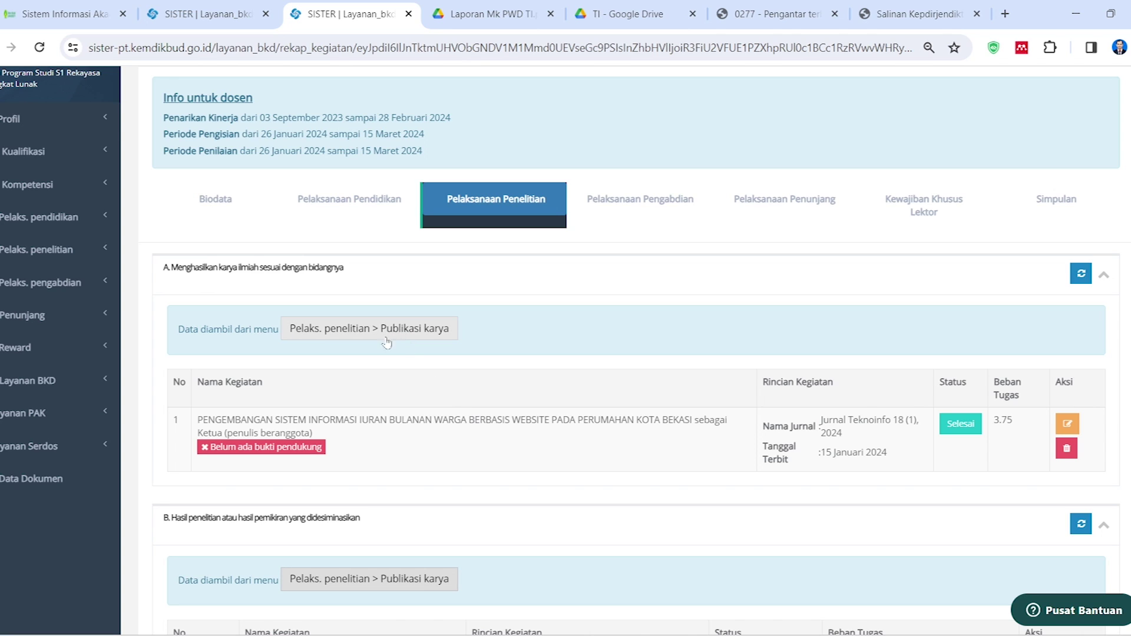
# Open the Publikasi karya list, glancing back at the BKD activity recap tab
pyautogui.click(419, 334)
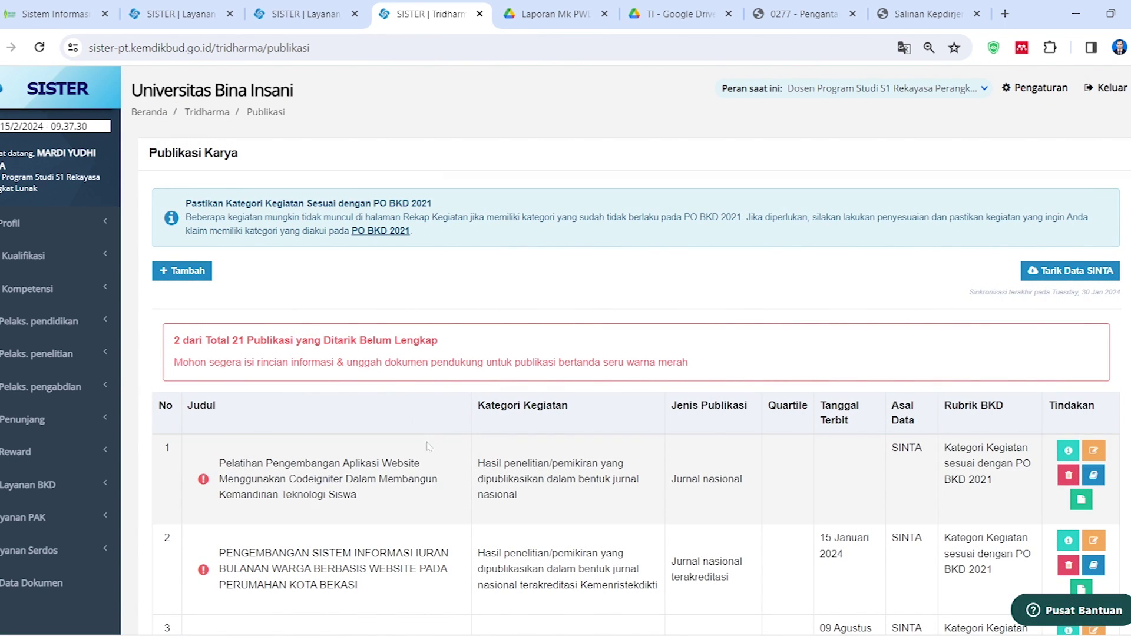
pyautogui.scroll(-2, 451, 459)
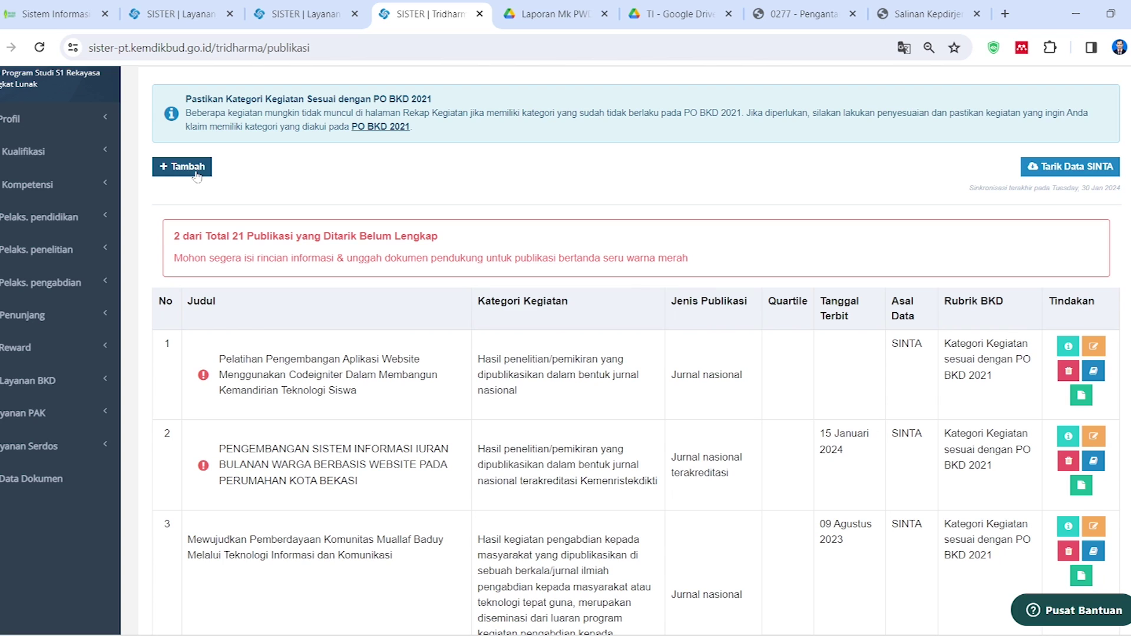
pyautogui.click(300, 13)
pyautogui.click(423, 5)
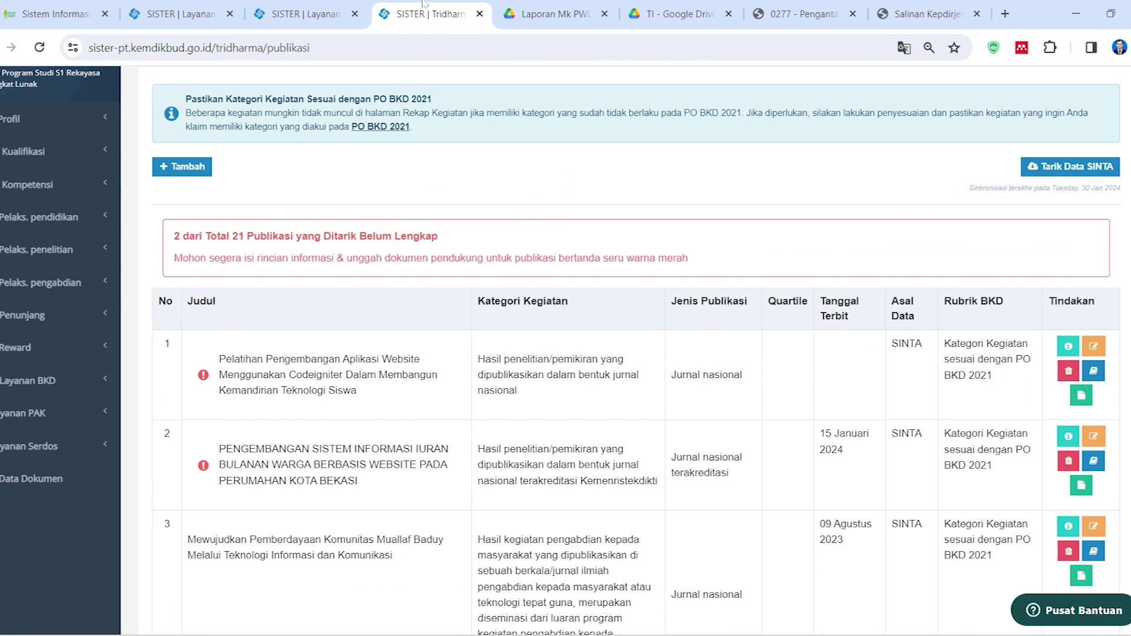
pyautogui.click(338, 16)
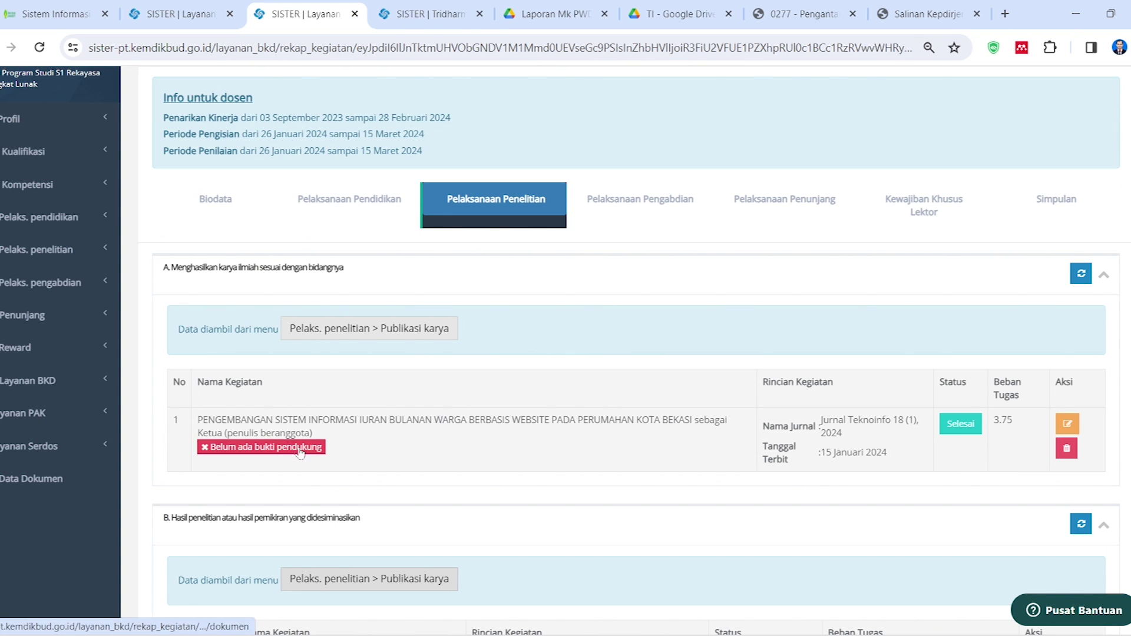
pyautogui.click(443, 6)
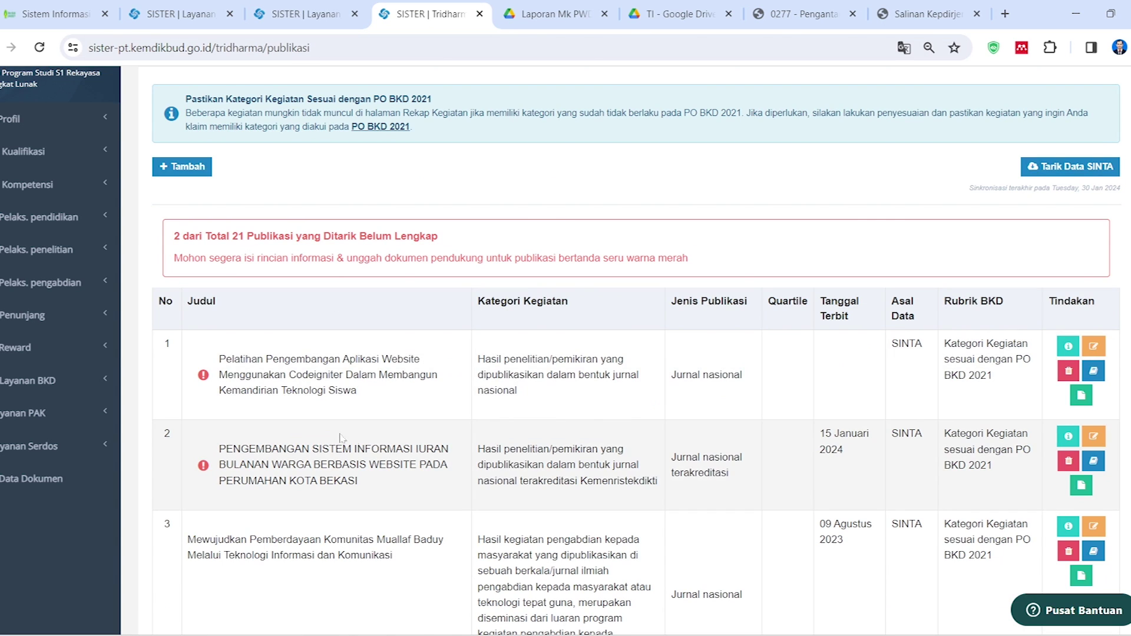
pyautogui.scroll(-2, 565, 400)
pyautogui.scroll(3, 265, 199)
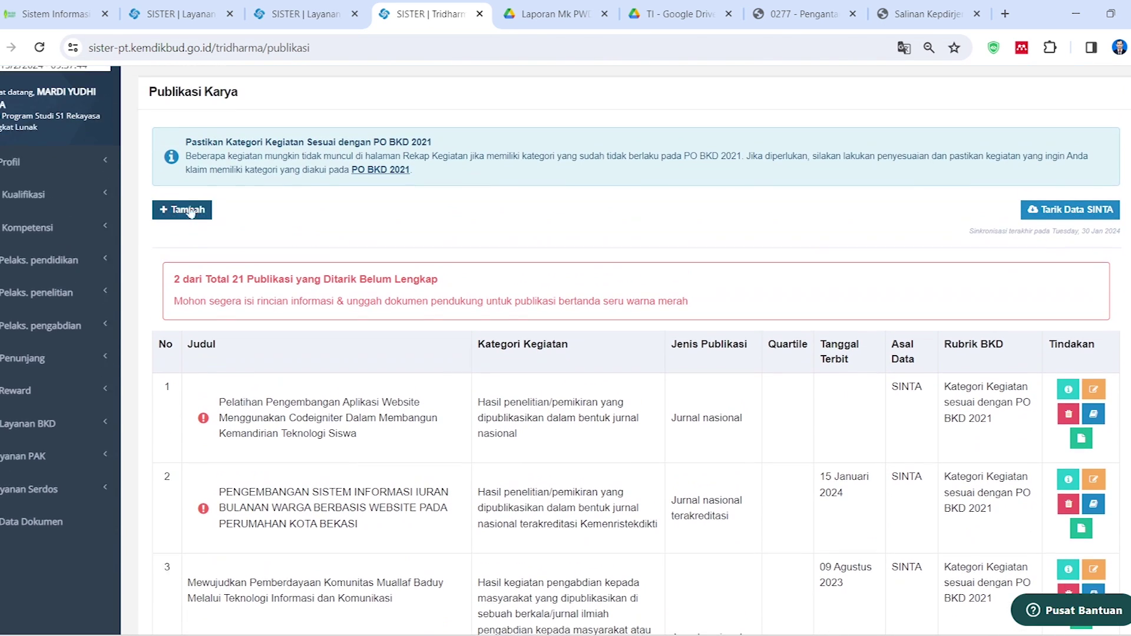
# Start a new publication, expand the Pelaksanaan Penelitian category, then abandon it for the list
pyautogui.click(183, 220)
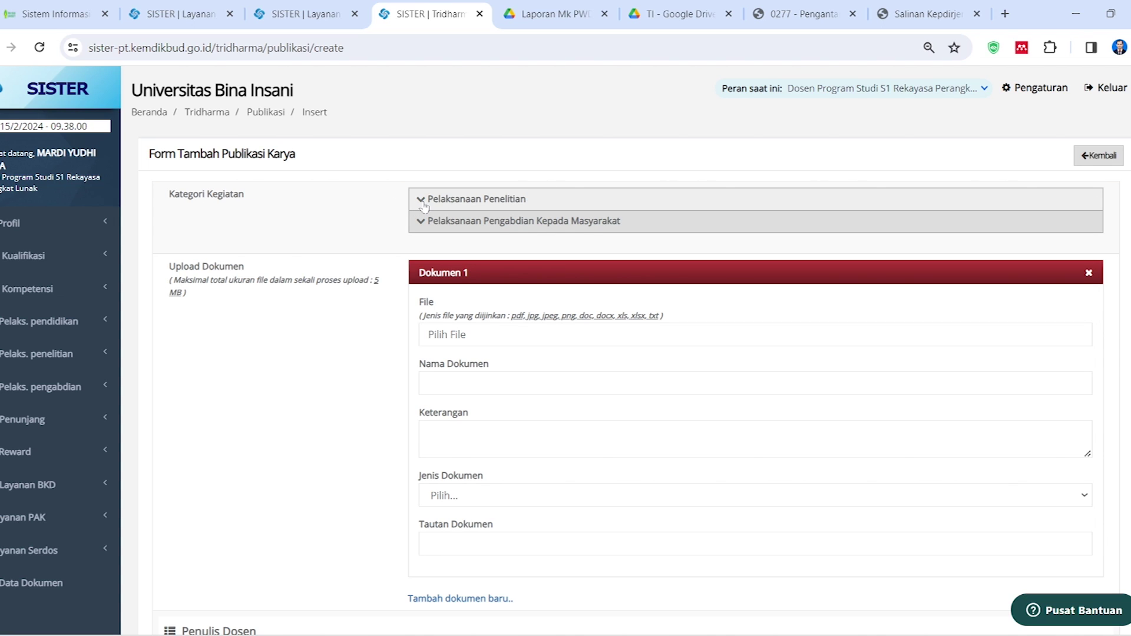
pyautogui.click(421, 200)
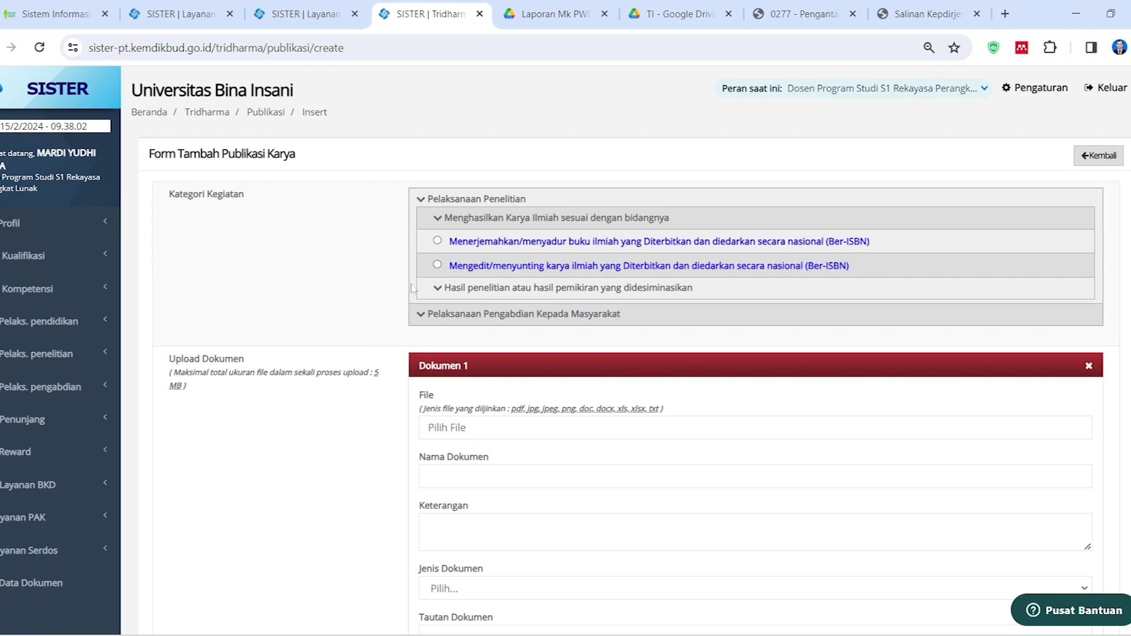
pyautogui.click(323, 13)
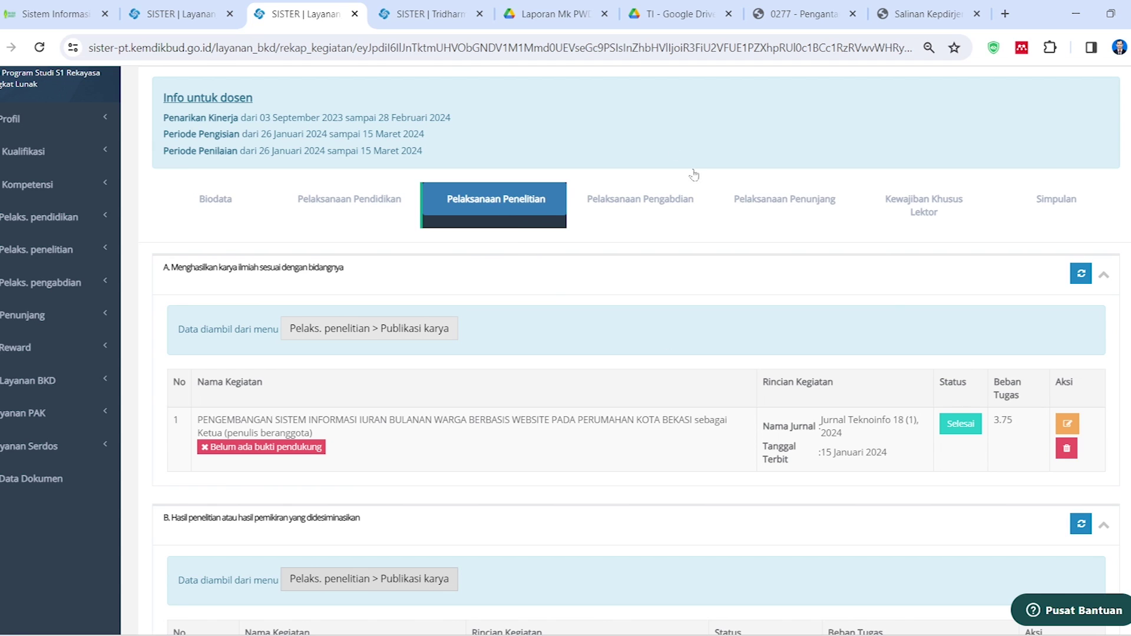
pyautogui.click(422, 11)
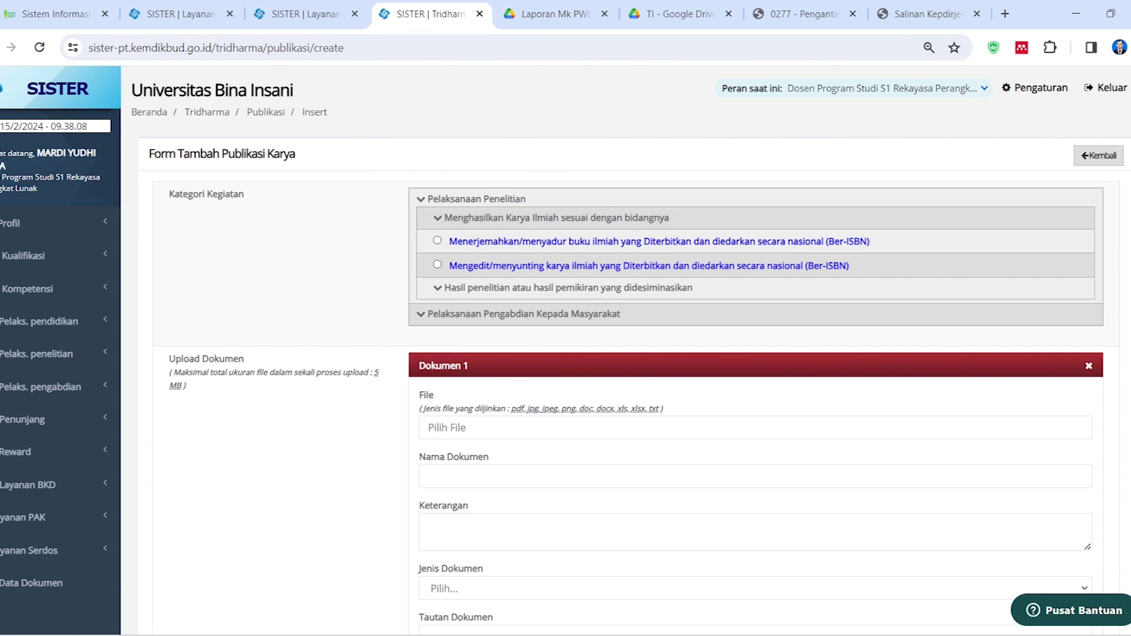
pyautogui.click(1101, 159)
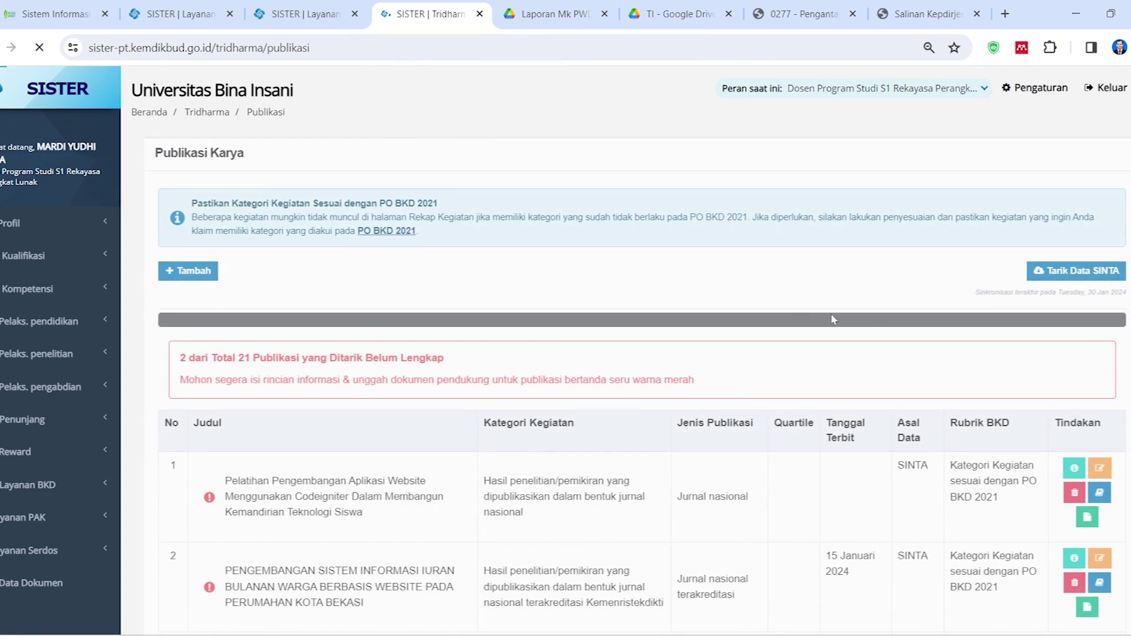
pyautogui.scroll(-3, 995, 444)
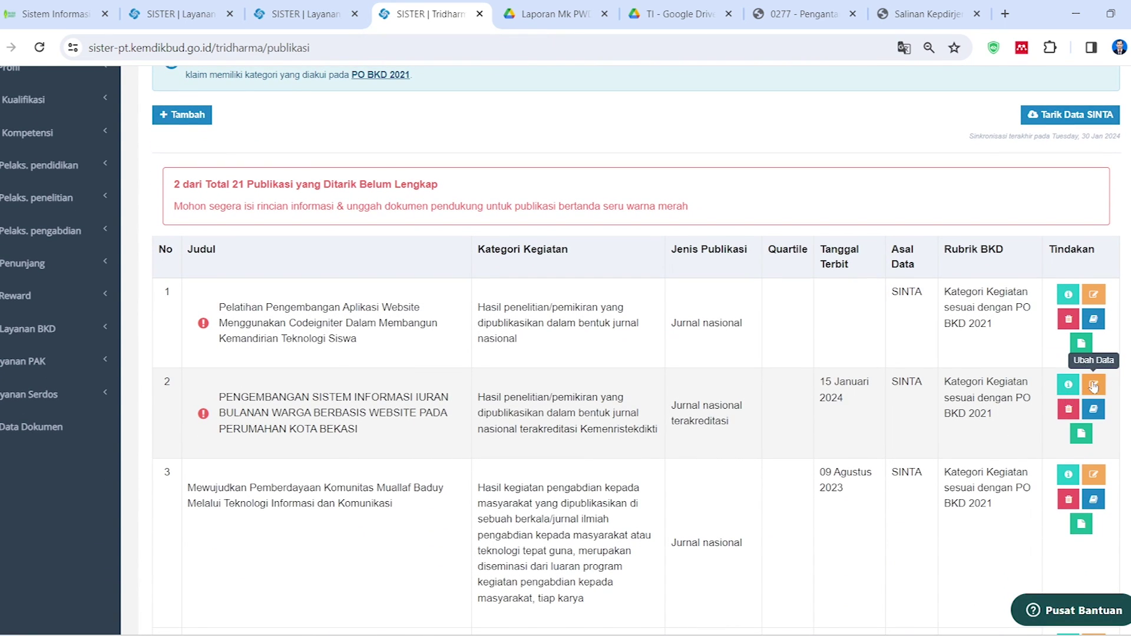
# Edit the 15 Januari 2024 Kota Bekasi article in row 2 and scroll through its form
pyautogui.click(1093, 384)
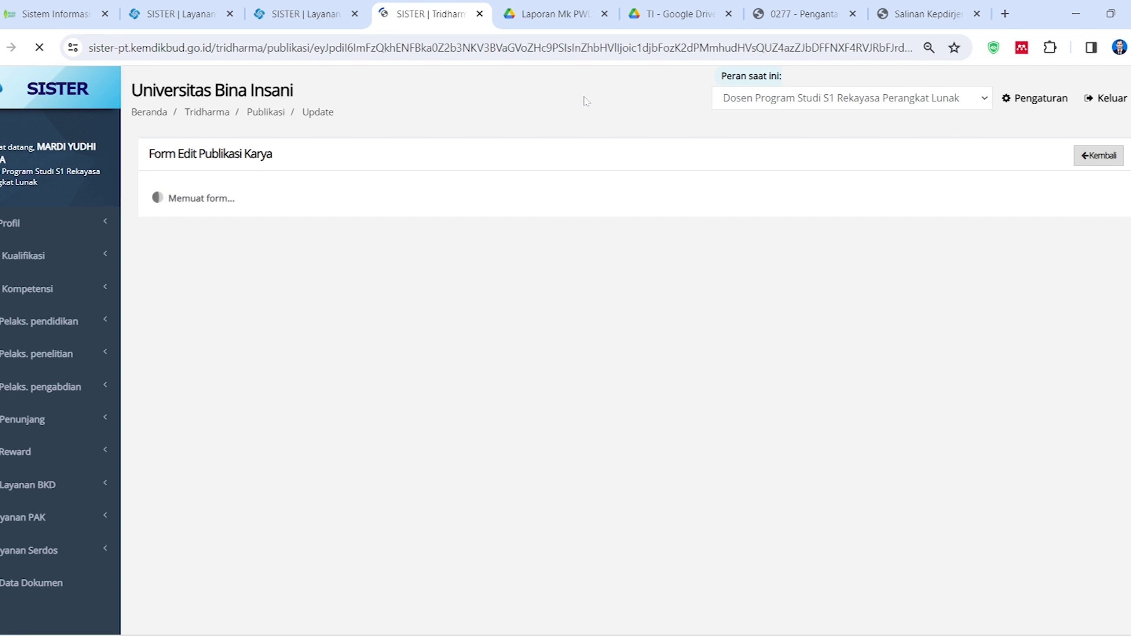
pyautogui.scroll(-1, 516, 331)
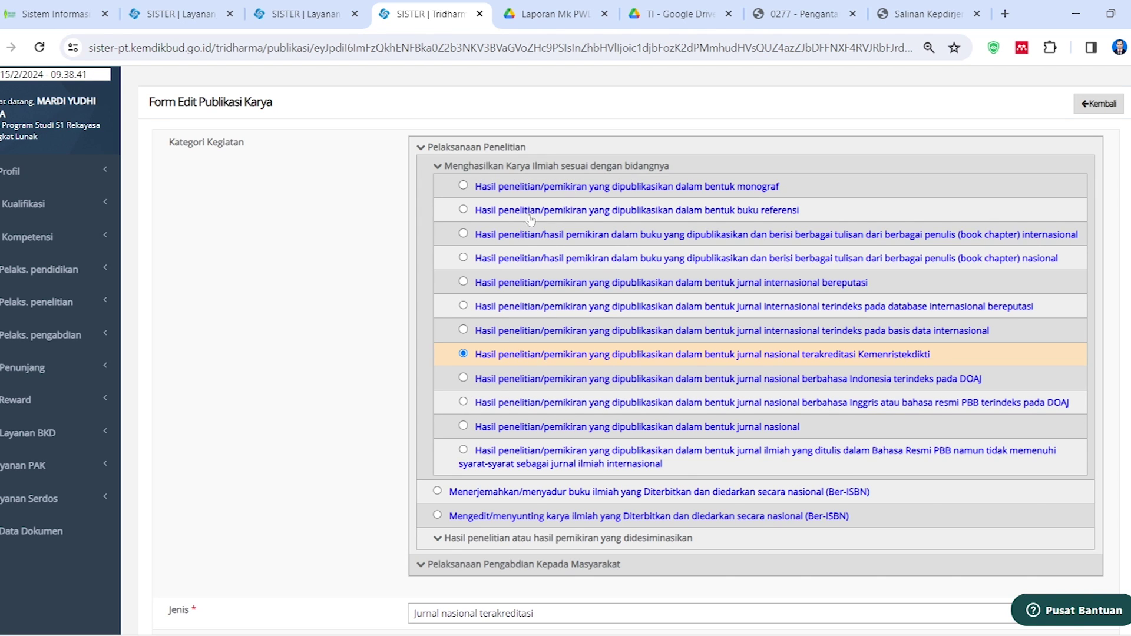
pyautogui.scroll(-1, 486, 339)
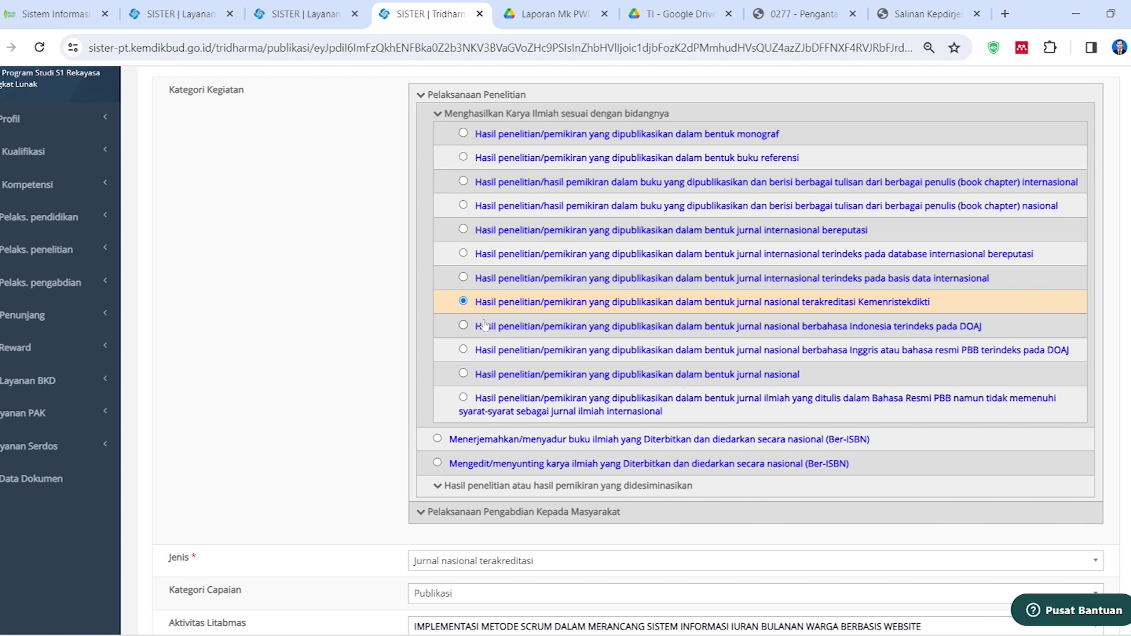
pyautogui.scroll(-4, 330, 426)
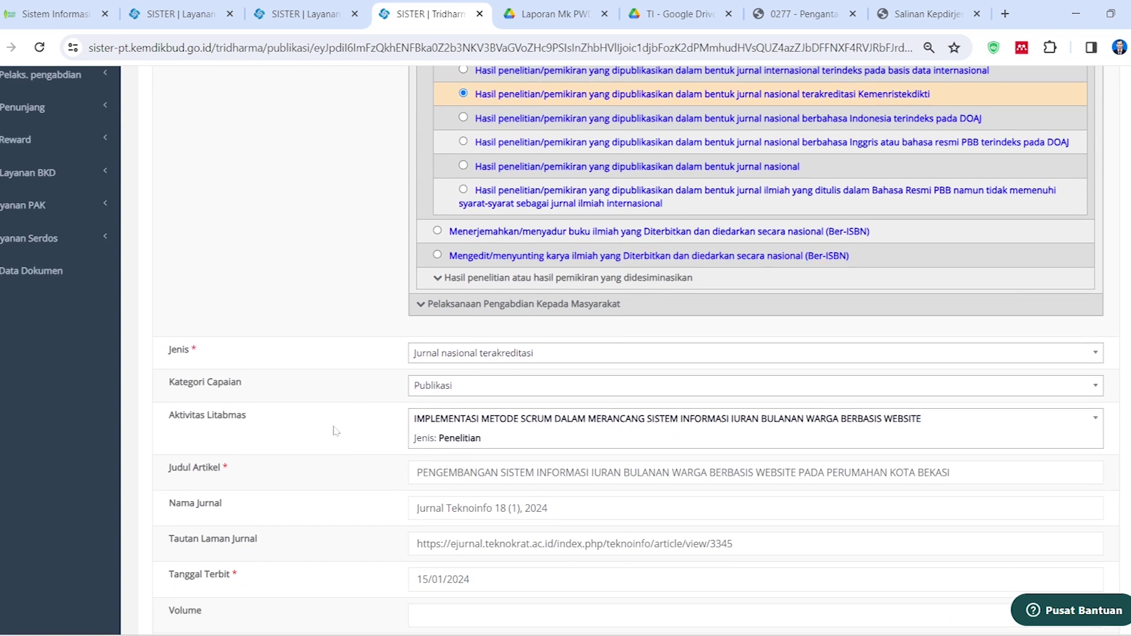
pyautogui.click(547, 306)
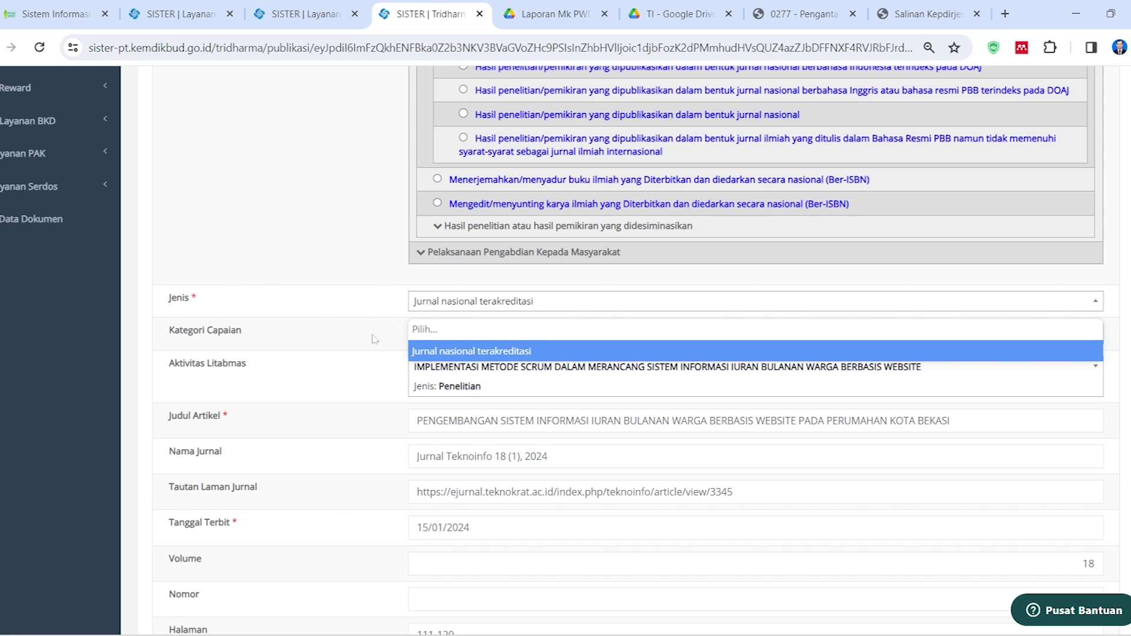
pyautogui.click(356, 298)
pyautogui.scroll(-2, 356, 298)
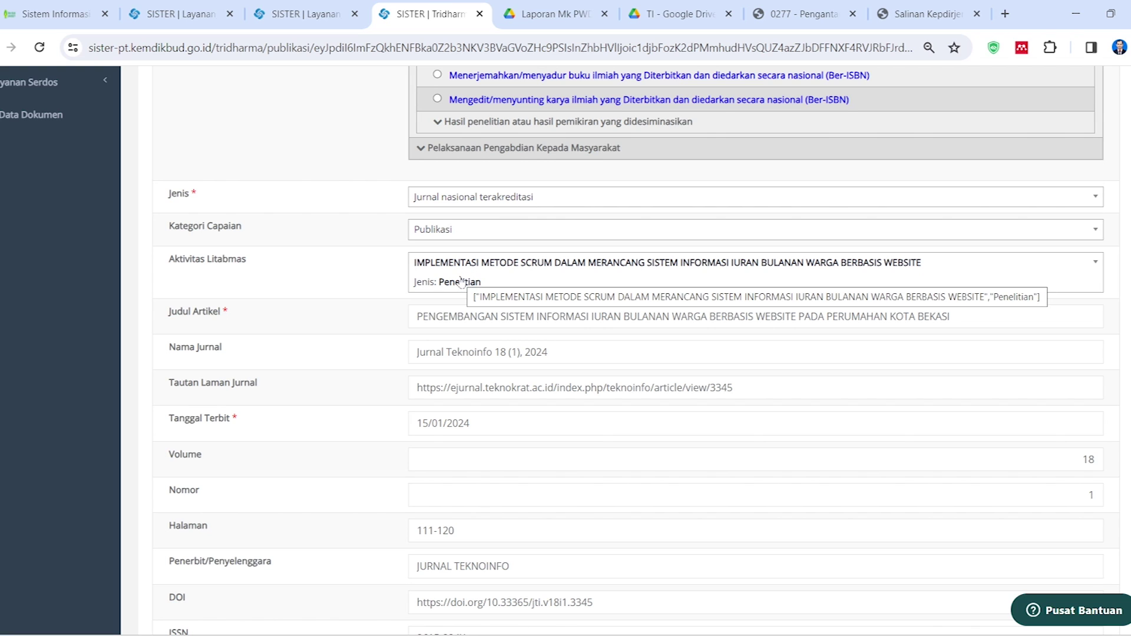
pyautogui.scroll(-1, 392, 351)
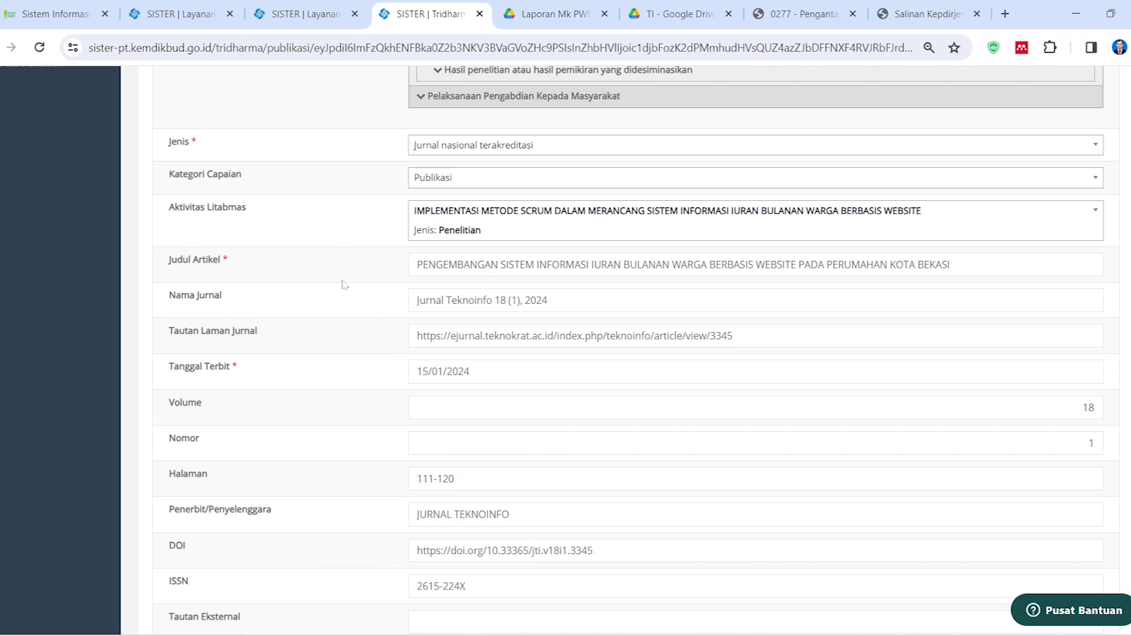
pyautogui.moveTo(501, 265); pyautogui.dragTo(506, 265)
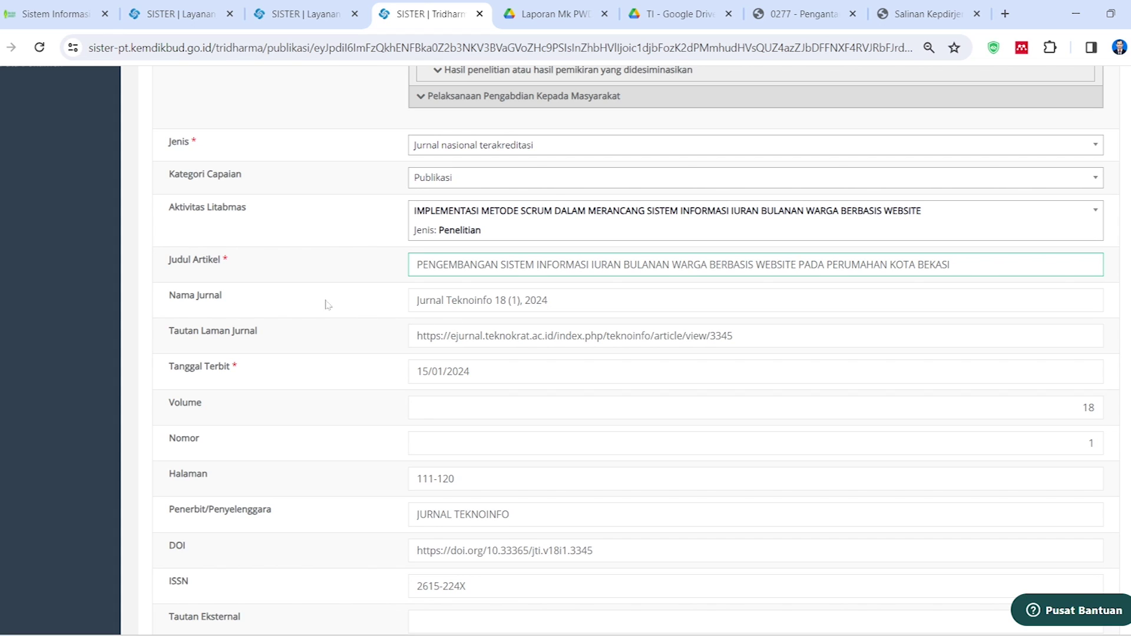
pyautogui.click(457, 301)
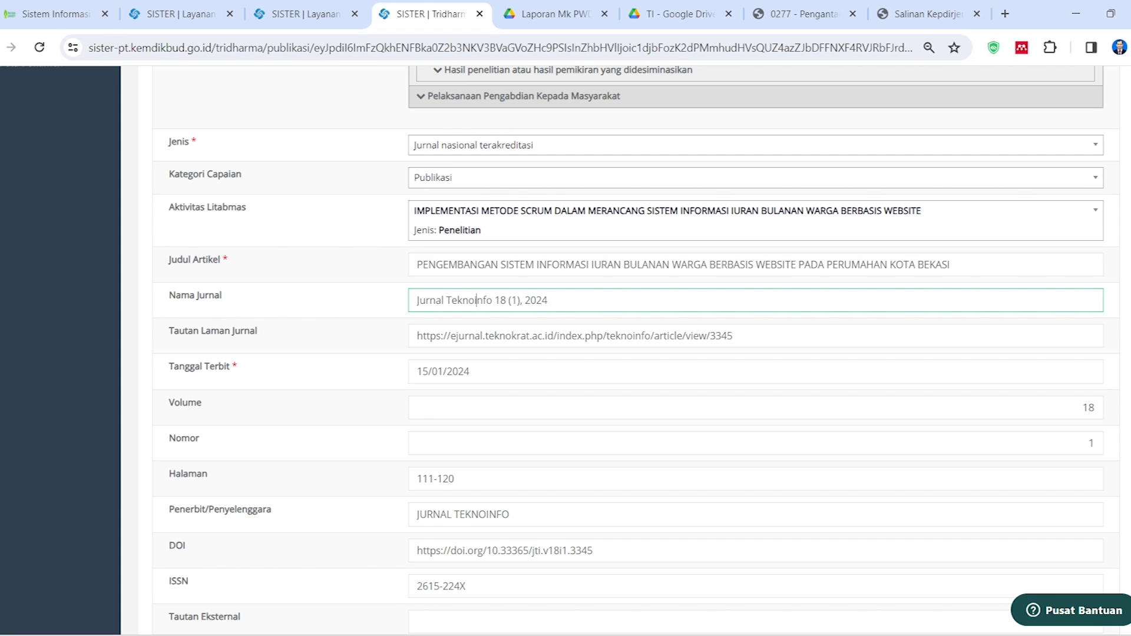
pyautogui.tripleClick(474, 335)
pyautogui.hotkey('ctrl', 'c')
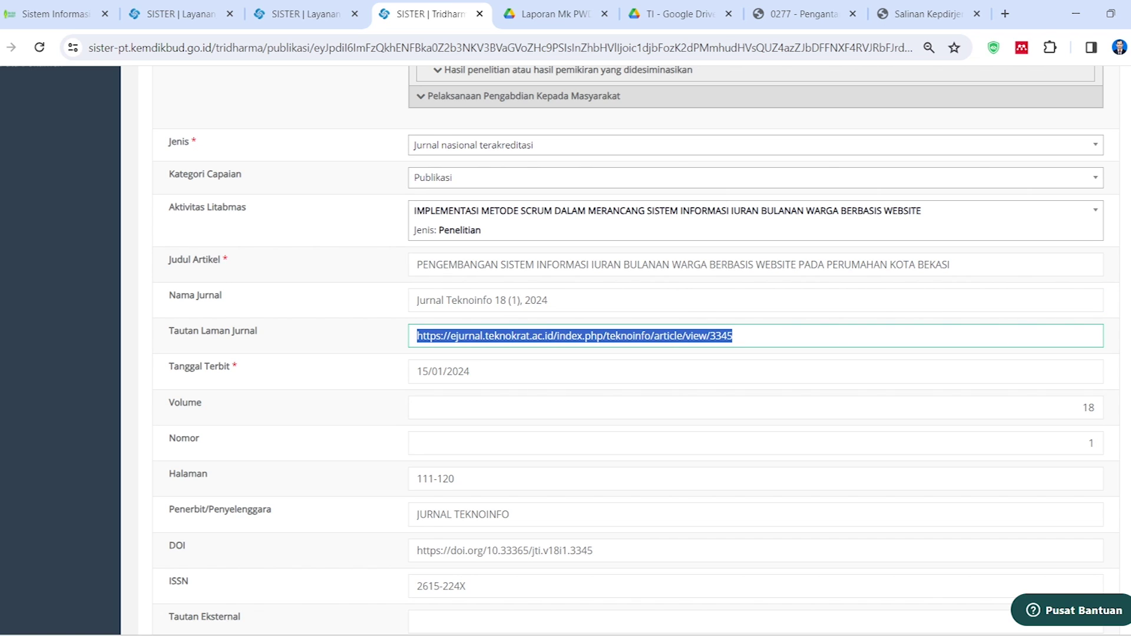
# Load the pasted Tautan Laman Jurnal URL in a new tab to open article page 3345
pyautogui.click(1004, 14)
pyautogui.hotkey('ctrl', 'v')
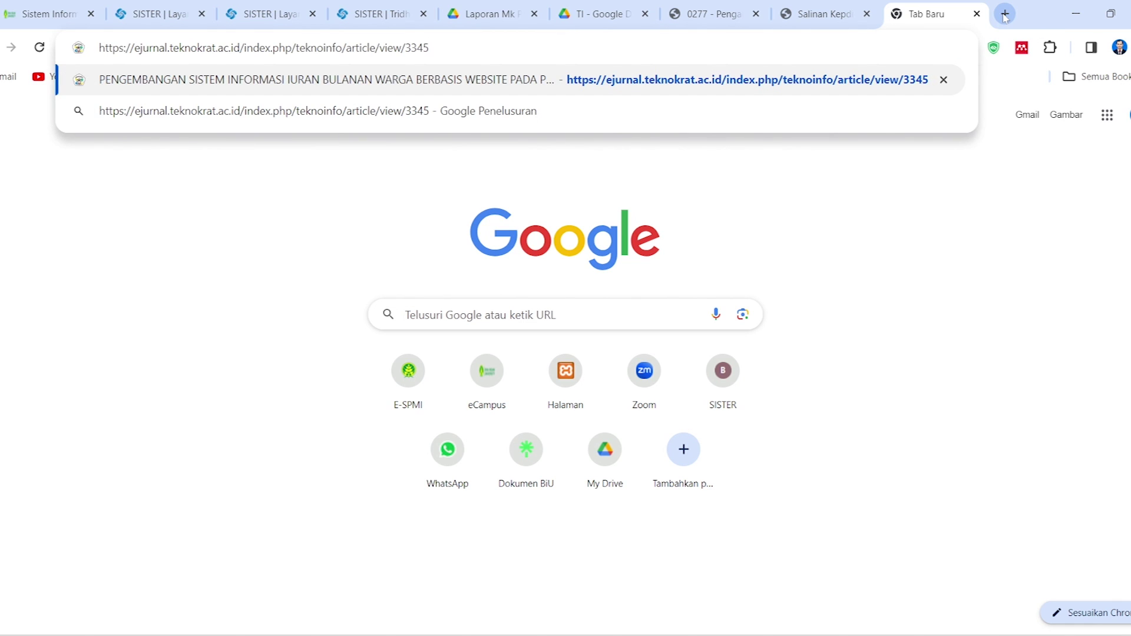
pyautogui.press('Return')
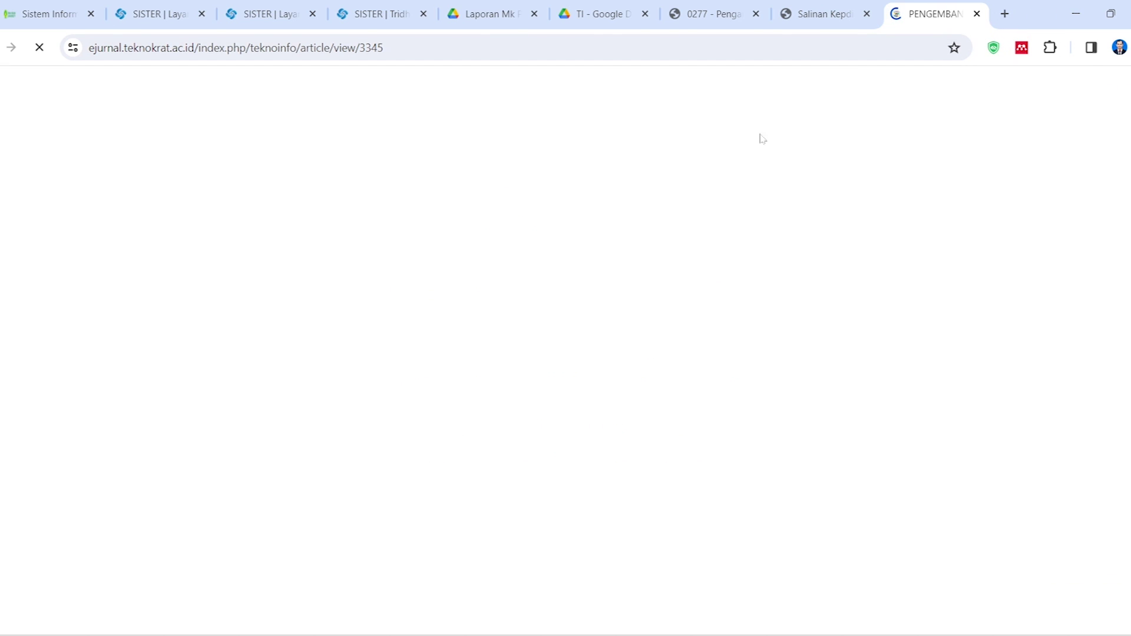
pyautogui.click(373, 13)
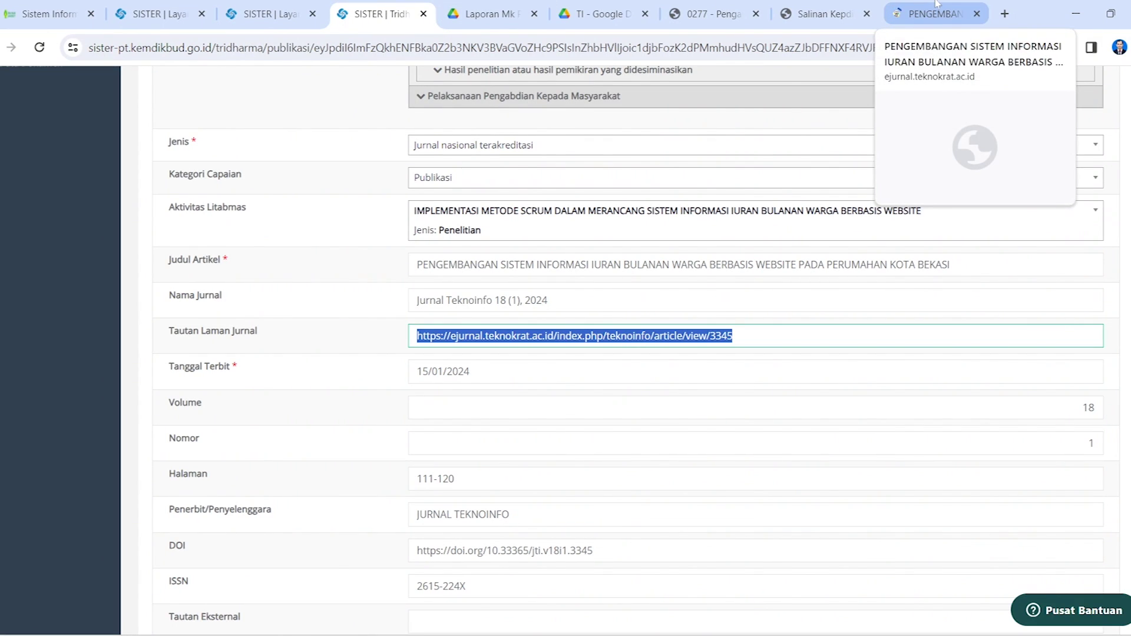
pyautogui.click(936, 3)
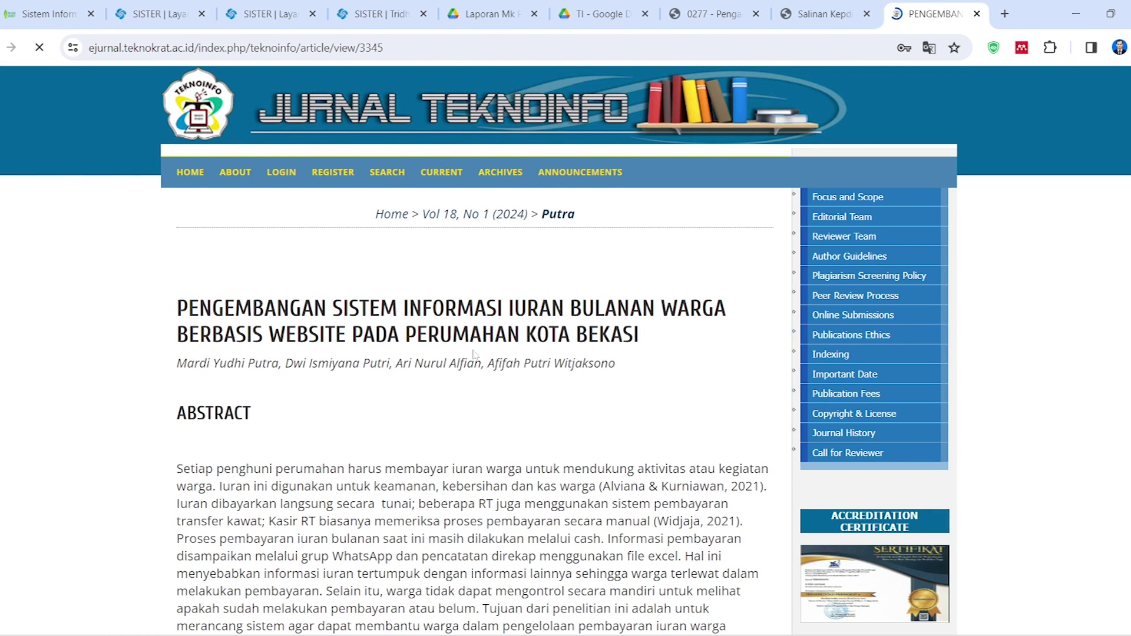
pyautogui.scroll(-5, 471, 353)
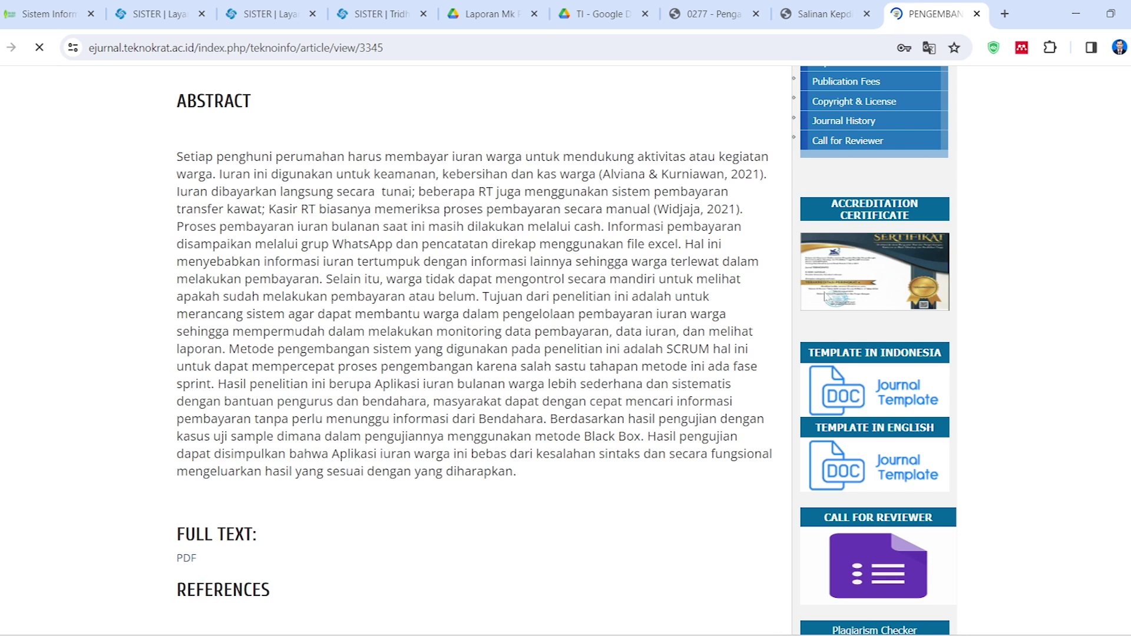
# Compare the article page with the SISTER form's Tanggal Terbit value
pyautogui.click(381, 14)
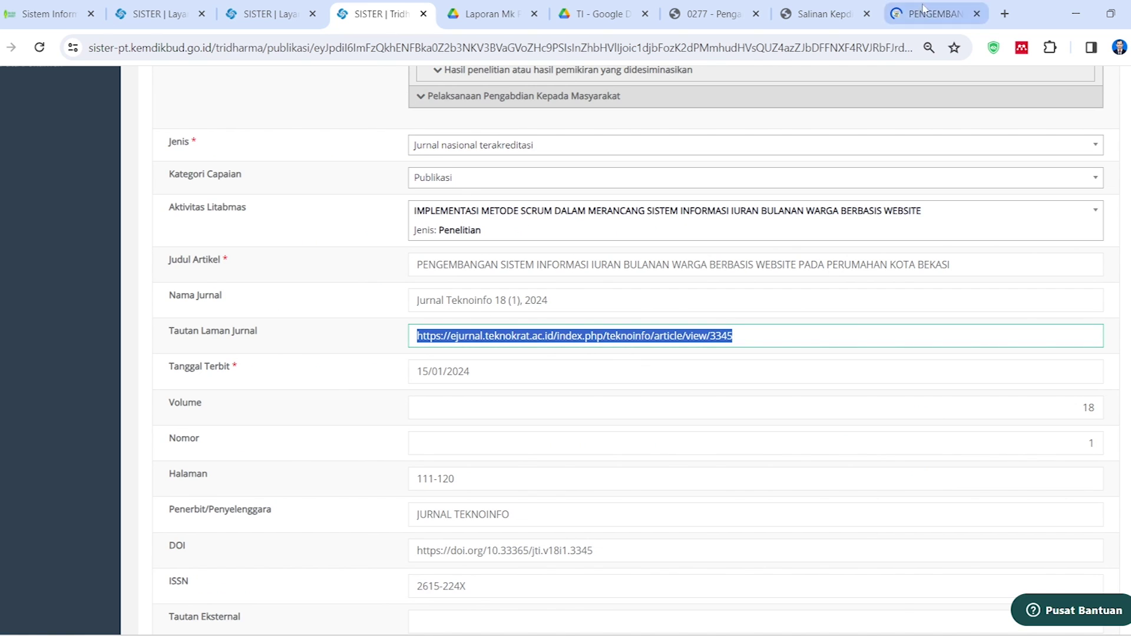
pyautogui.click(936, 13)
pyautogui.hotkey('ctrl', 'l')
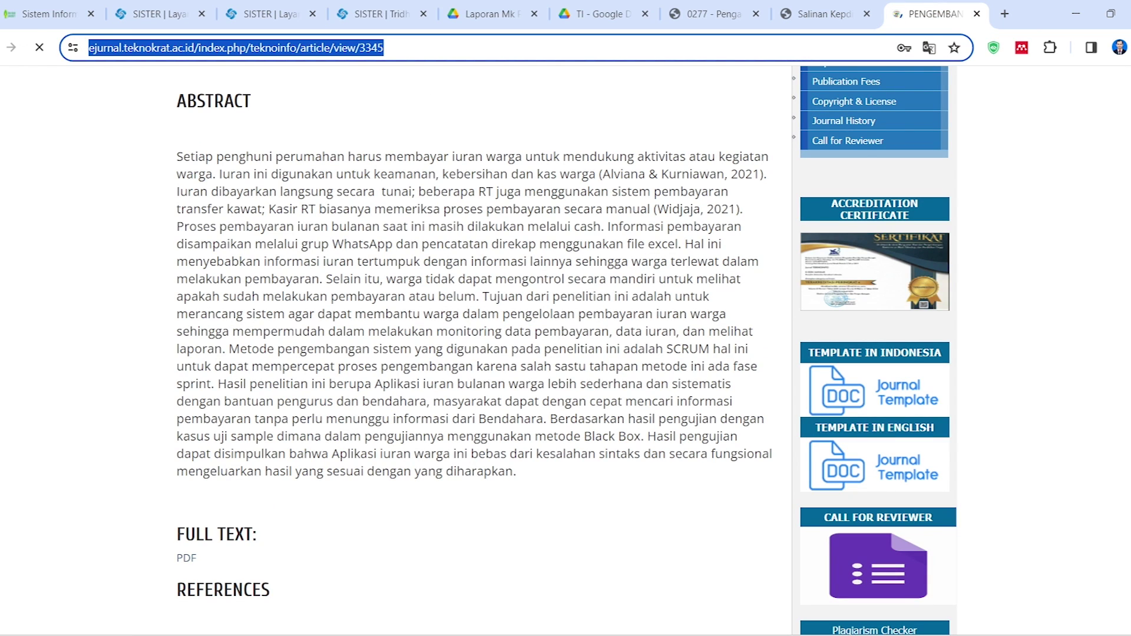
pyautogui.click(382, 13)
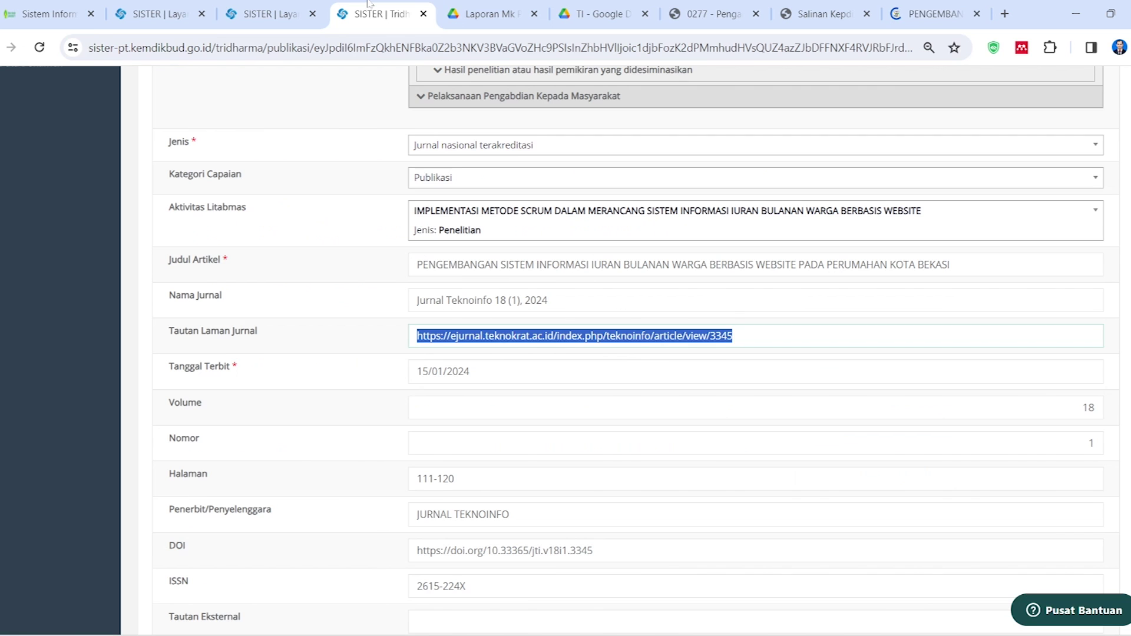
pyautogui.click(471, 371)
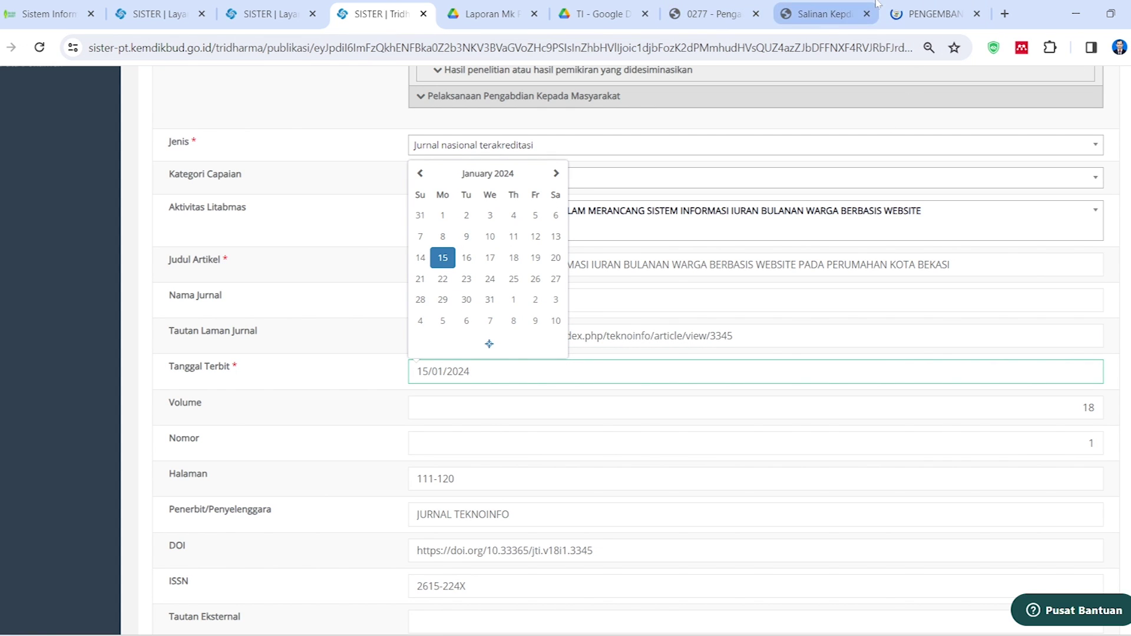
pyautogui.click(934, 13)
pyautogui.scroll(-4, 543, 377)
# Open the article's FULL TEXT PDF and highlight 'Januari 2024' in its header
pyautogui.scroll(8, 544, 379)
pyautogui.scroll(-10, 670, 418)
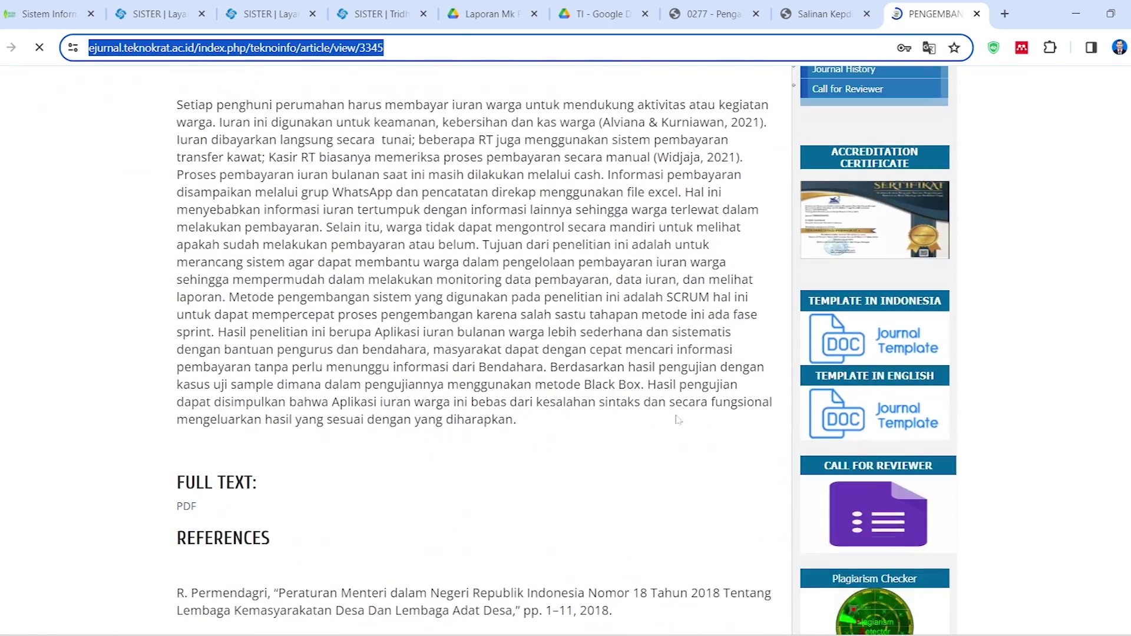
pyautogui.scroll(-12, 530, 426)
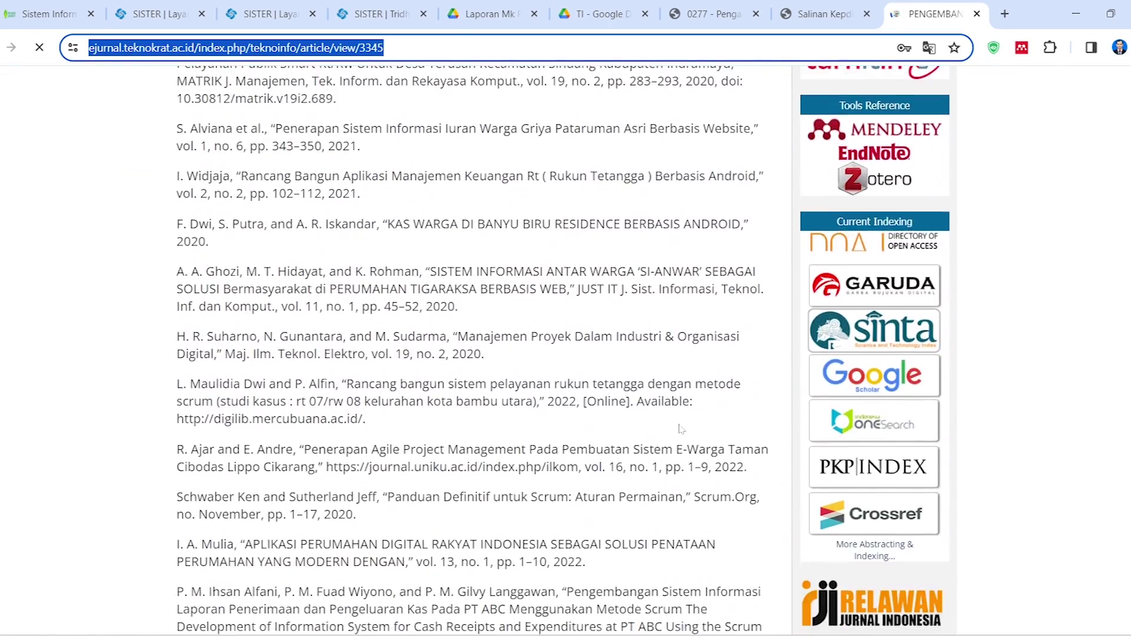
pyautogui.scroll(-3, 530, 427)
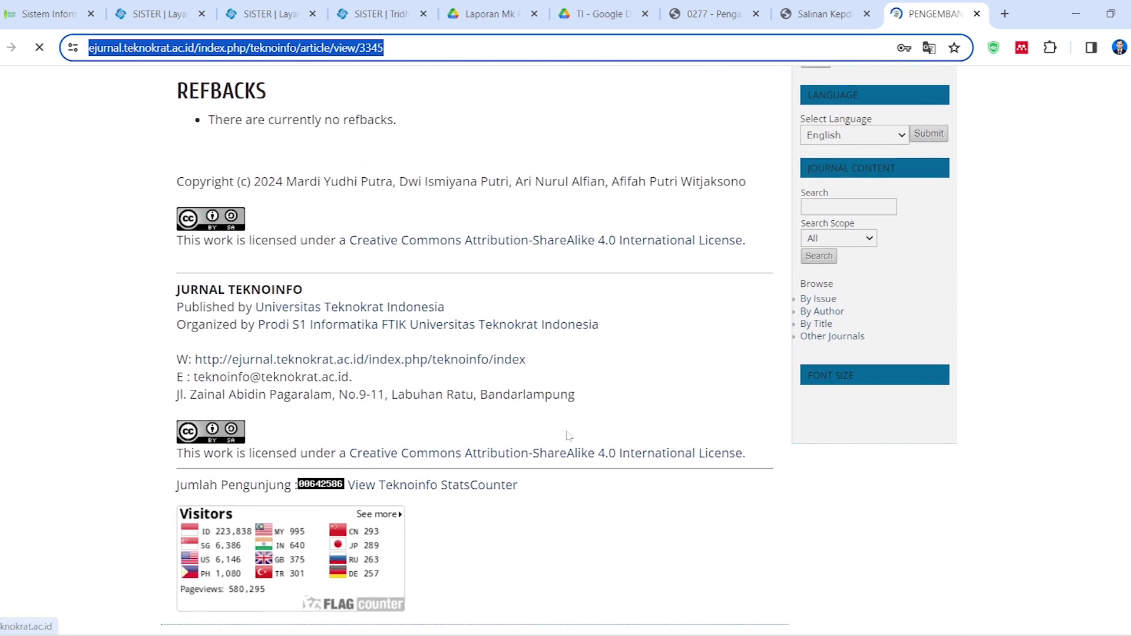
pyautogui.scroll(20, 689, 400)
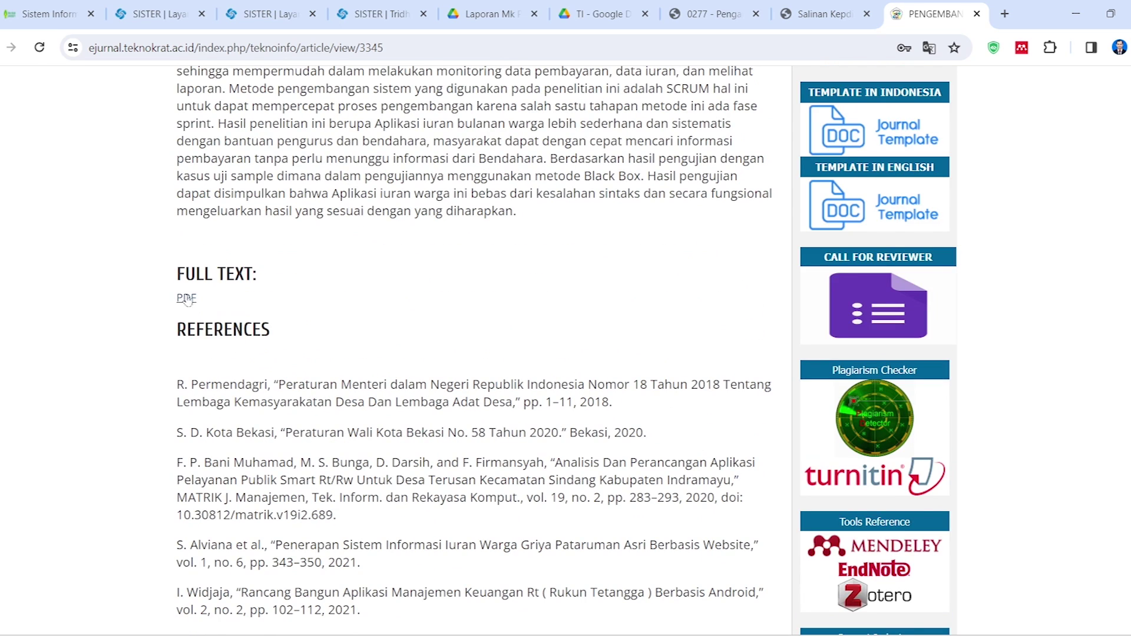
pyautogui.click(184, 298)
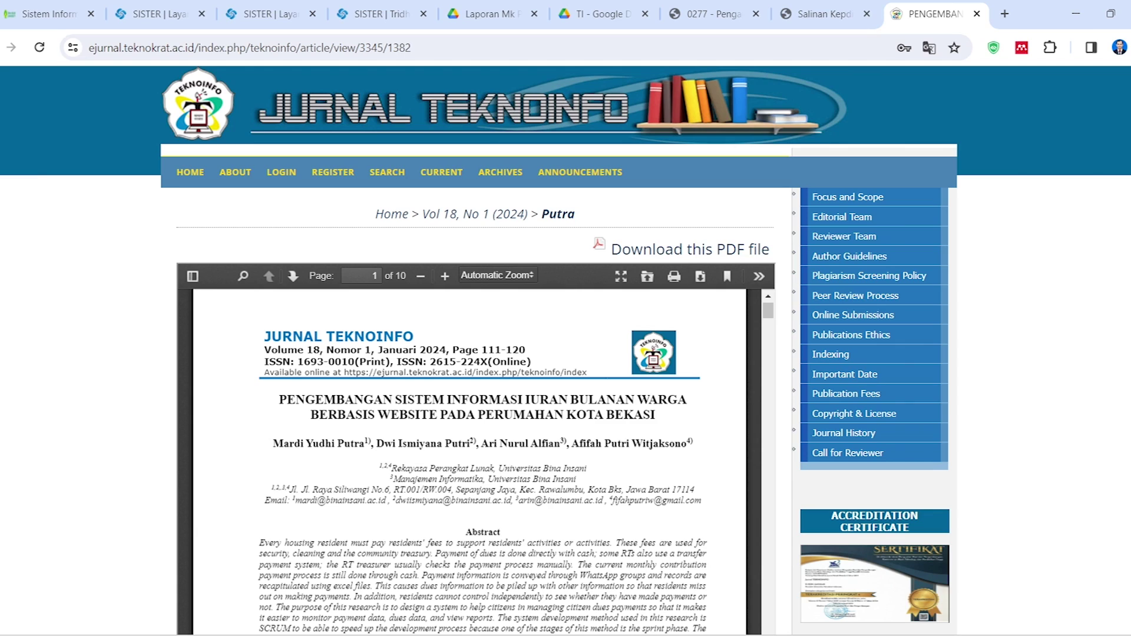
pyautogui.moveTo(386, 349); pyautogui.dragTo(462, 375)
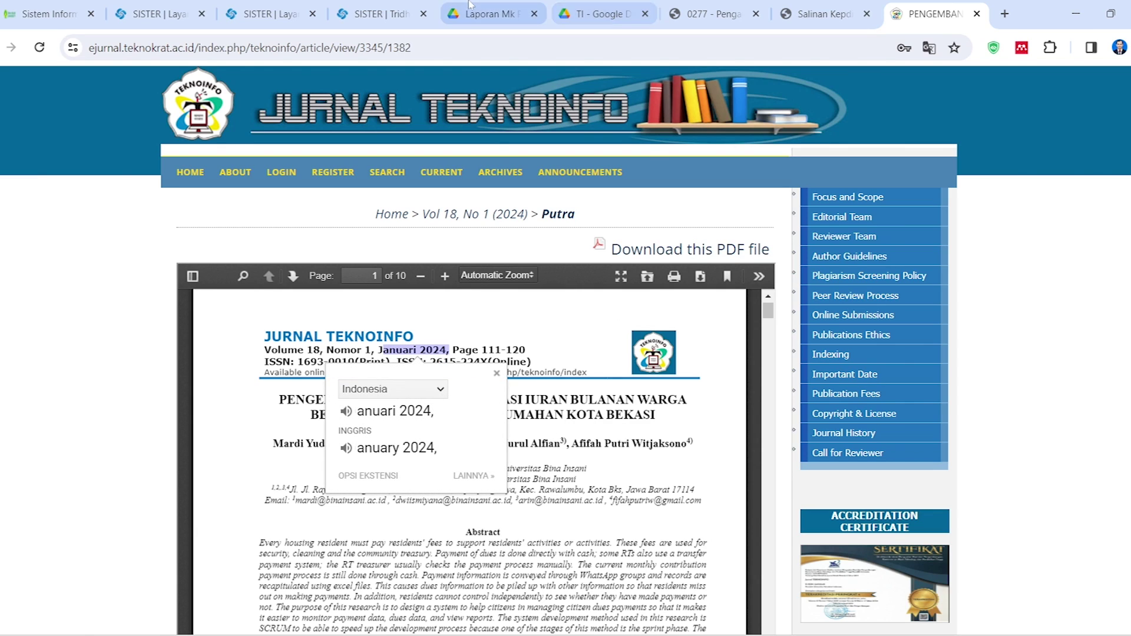
# Compare the form's Tanggal Terbit, Volume and Nomor fields with the journal PDF
pyautogui.click(377, 14)
pyautogui.click(470, 371)
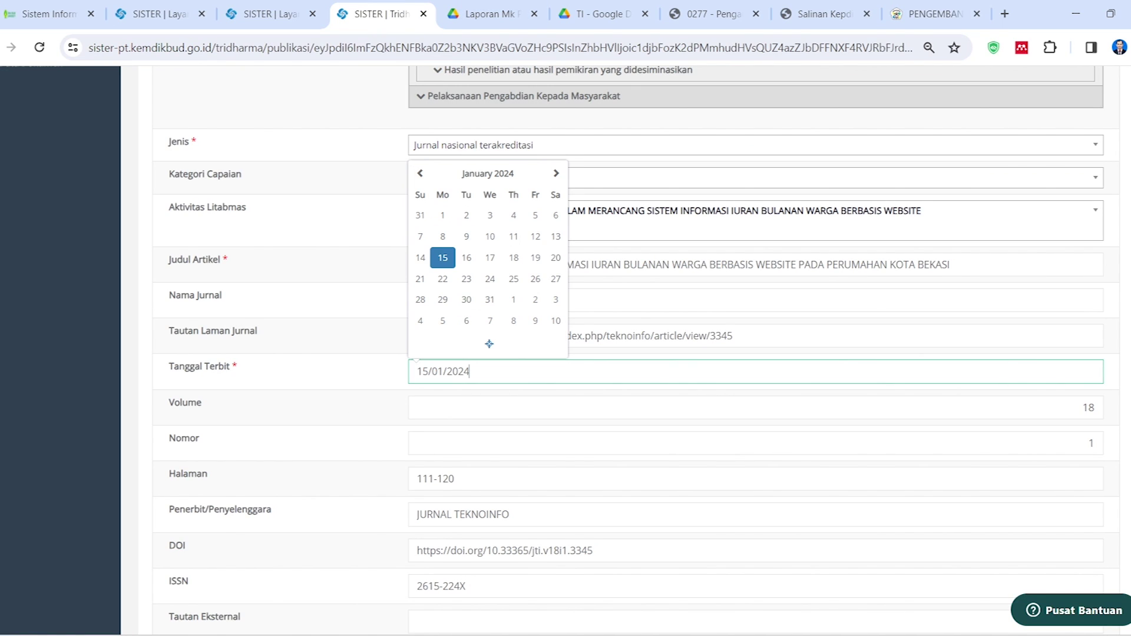
pyautogui.click(354, 370)
pyautogui.click(518, 408)
pyautogui.click(935, 14)
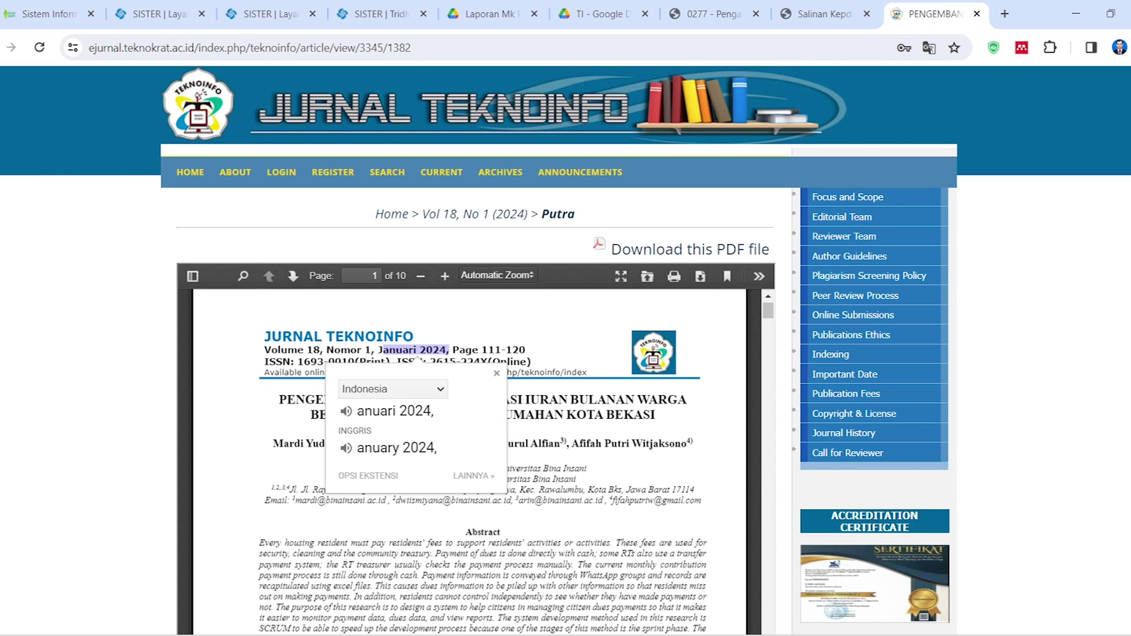
pyautogui.click(380, 14)
pyautogui.press('Tab')
pyautogui.scroll(-2, 636, 350)
pyautogui.press('Tab')
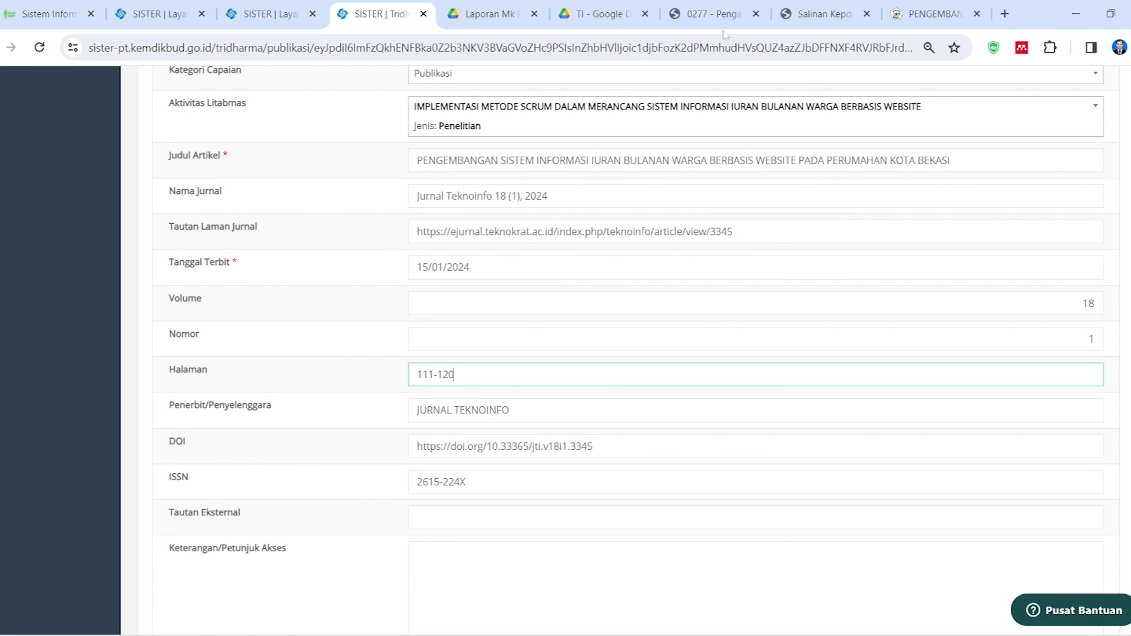
# Confirm the Halaman range 111-120 and the Penerbit value against the PDF header
pyautogui.click(935, 13)
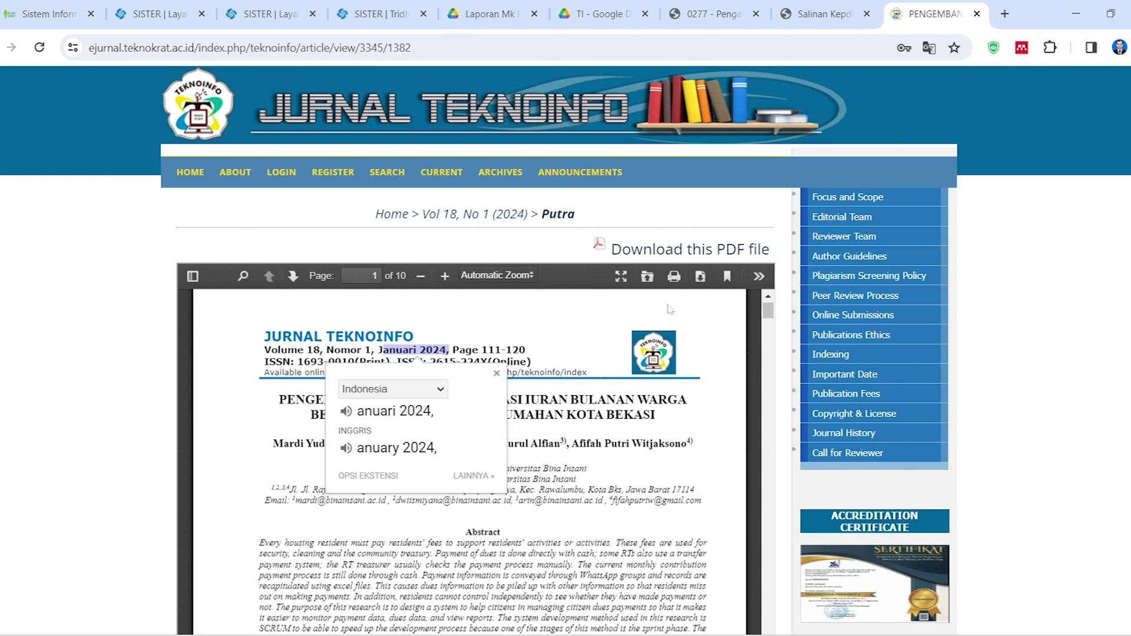
pyautogui.click(262, 398)
pyautogui.scroll(1, 263, 399)
pyautogui.moveTo(481, 358); pyautogui.dragTo(525, 358)
pyautogui.click(508, 366)
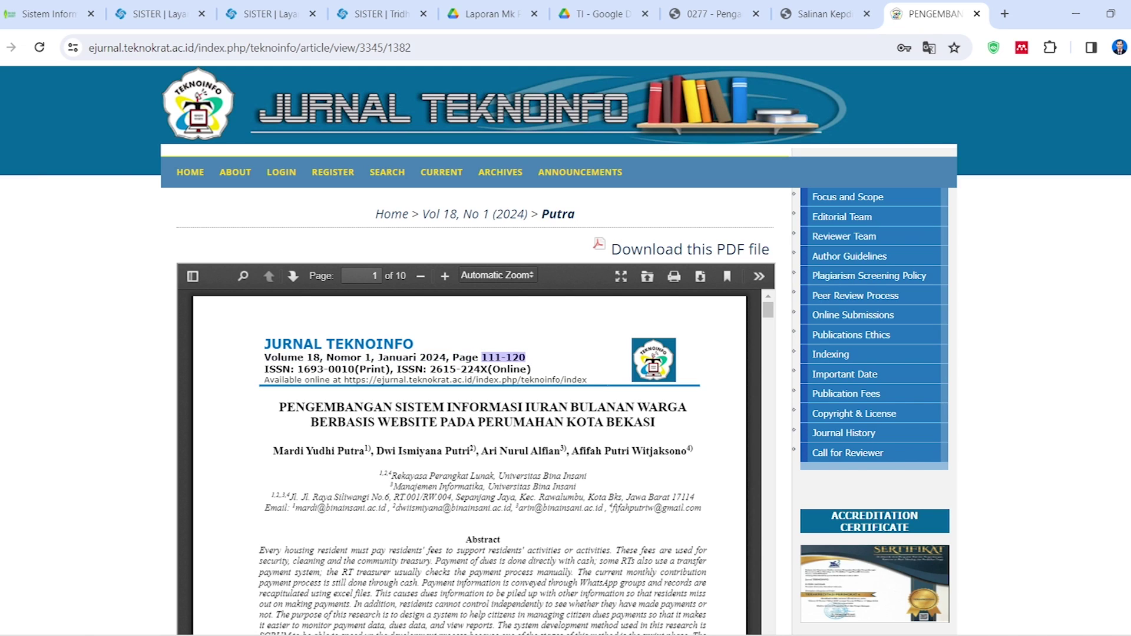
pyautogui.click(385, 18)
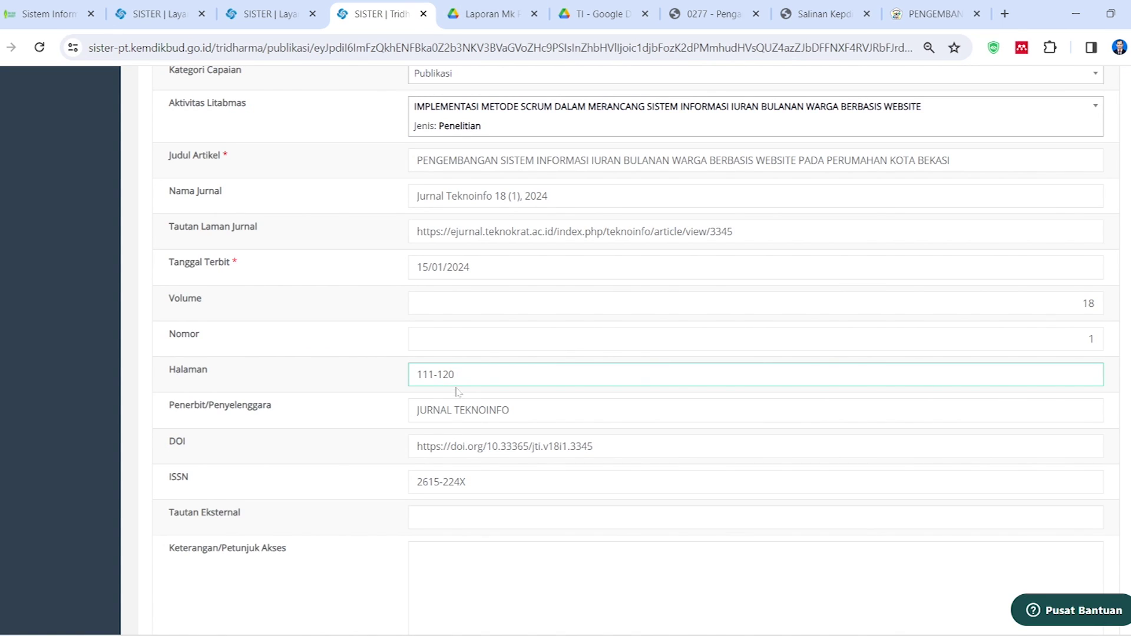
pyautogui.scroll(-3, 515, 330)
pyautogui.click(510, 306)
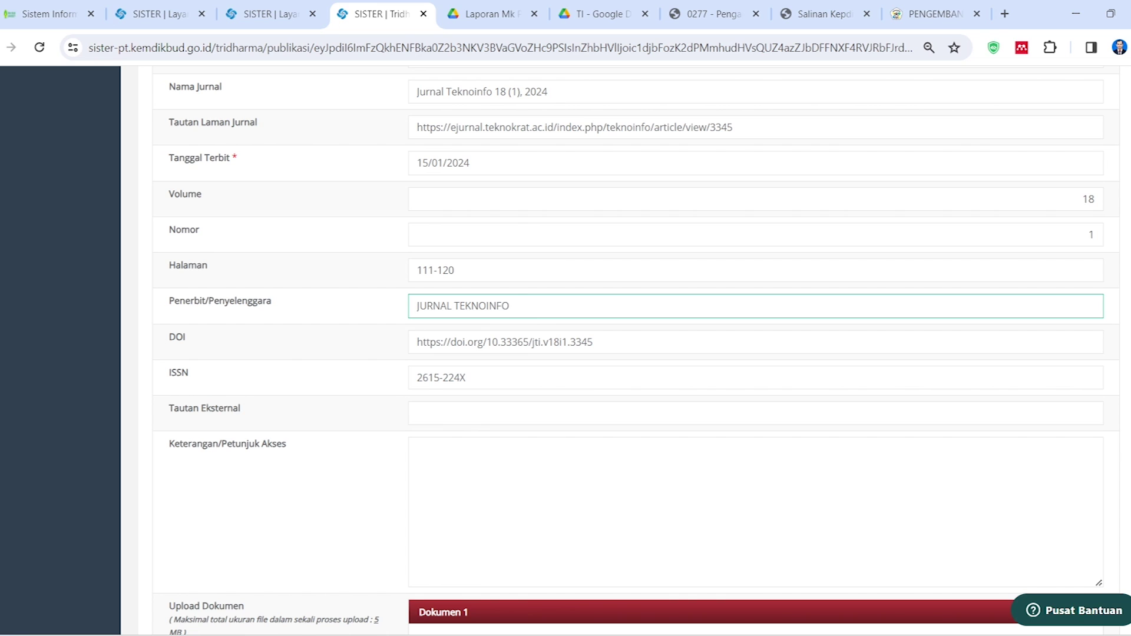
pyautogui.click(917, 13)
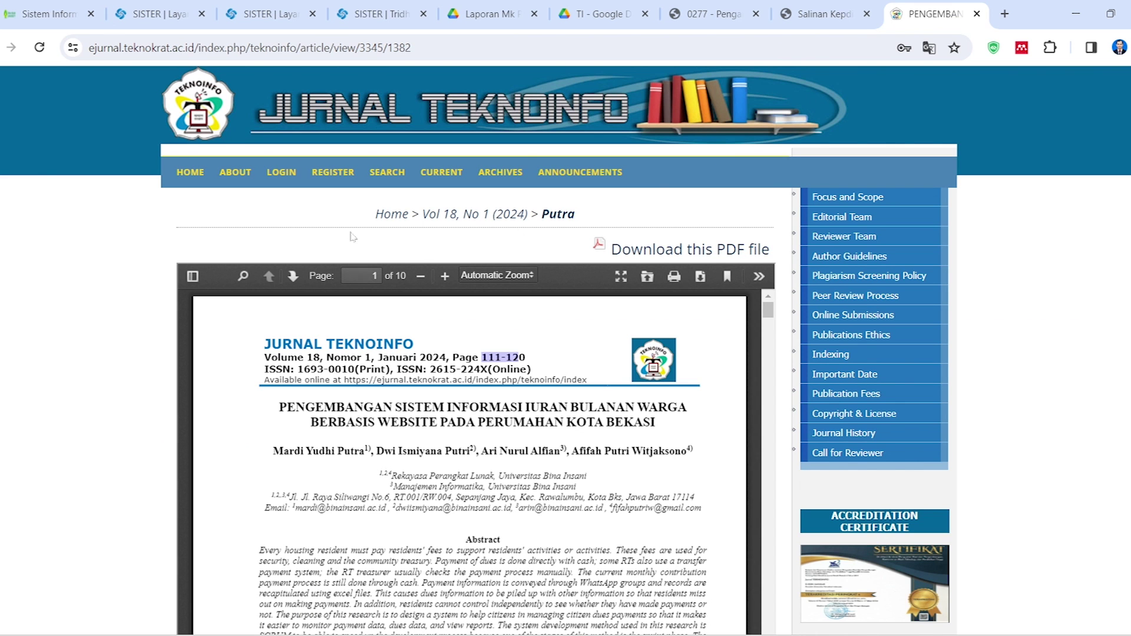
pyautogui.click(401, 12)
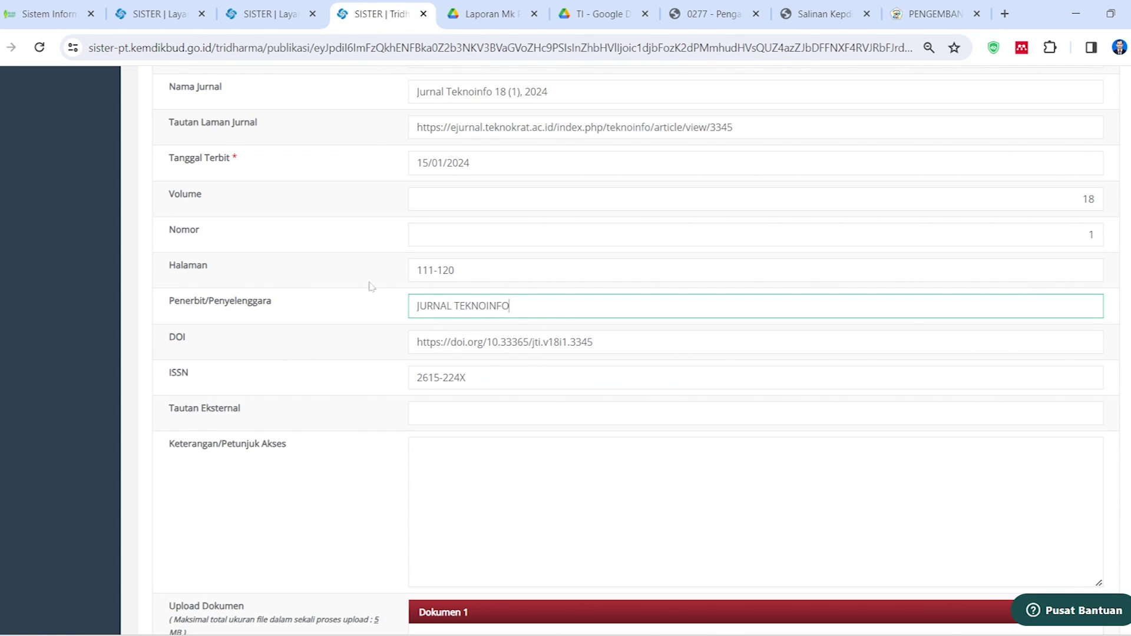
# Note the form's DOI, then return from the PDF to the article abstract page
pyautogui.click(477, 343)
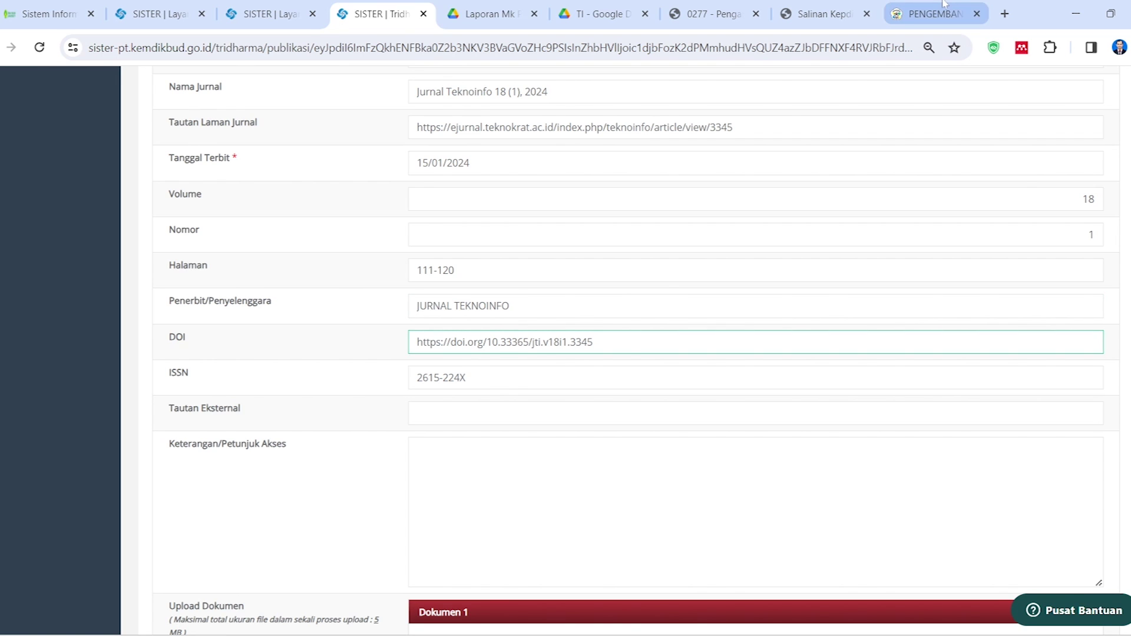
pyautogui.click(931, 13)
pyautogui.scroll(-1, 471, 459)
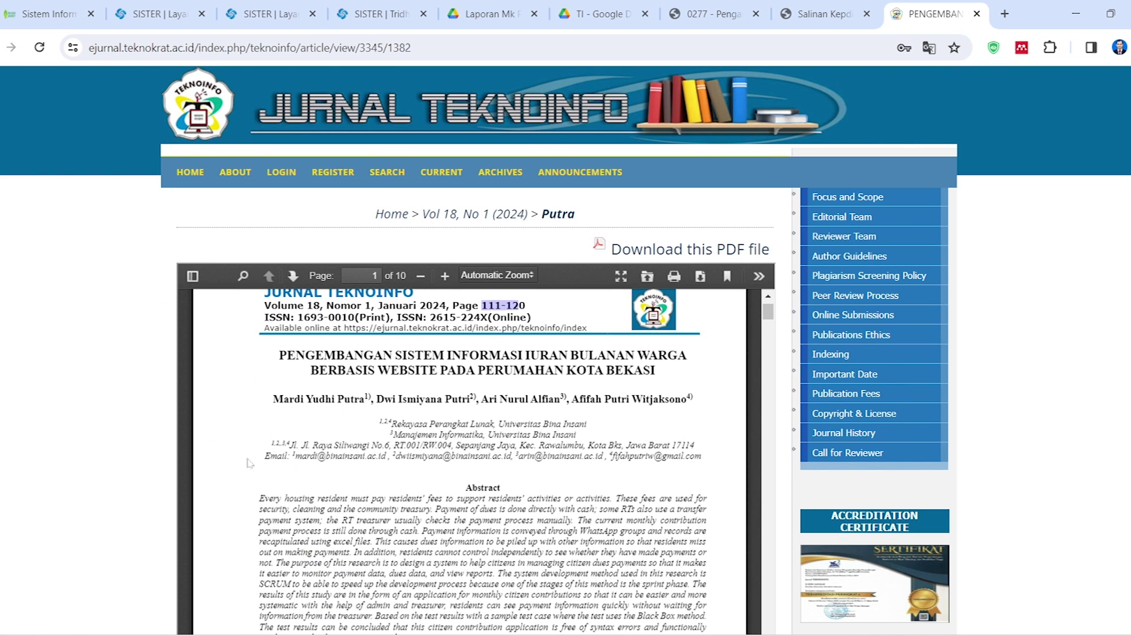
pyautogui.scroll(-10, 565, 354)
pyautogui.scroll(-1, 317, 521)
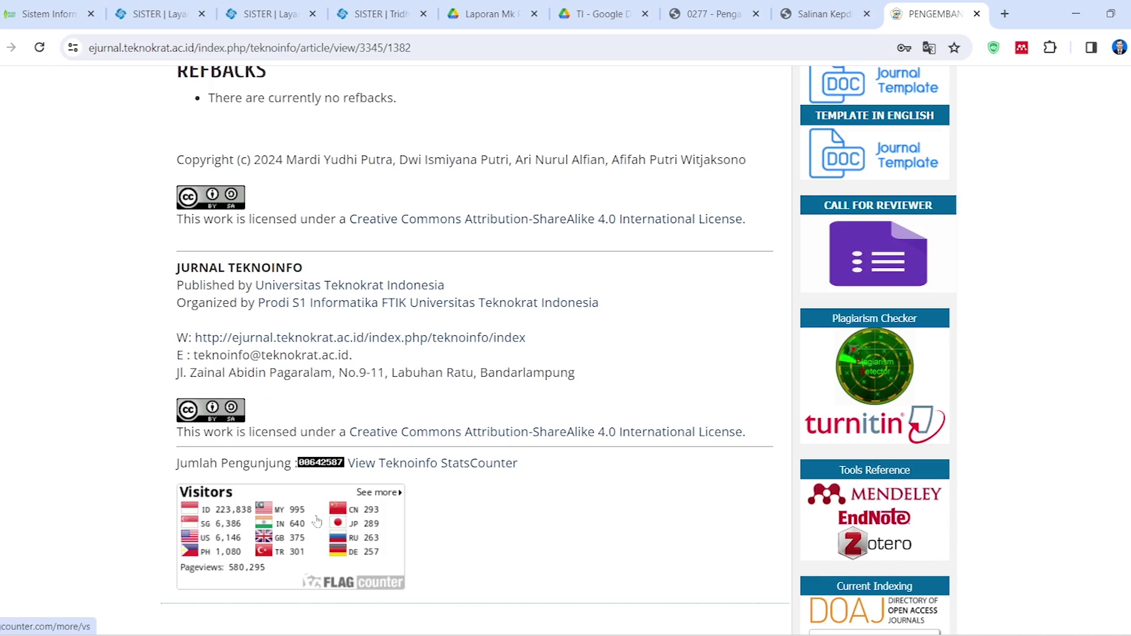
pyautogui.scroll(10, 321, 513)
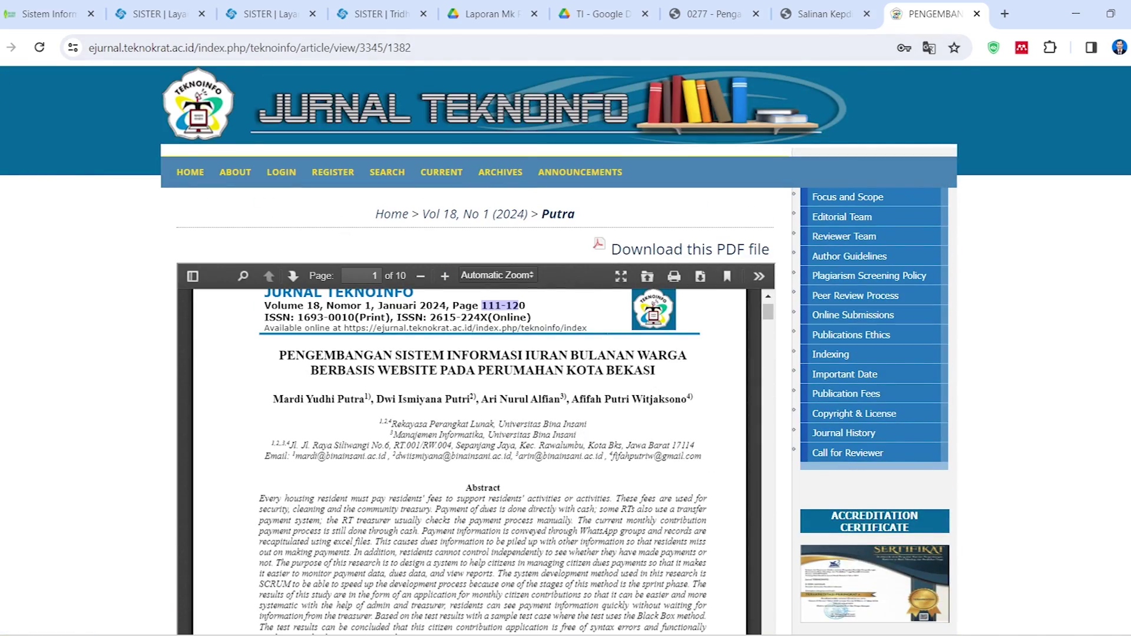
pyautogui.hotkey('alt', 'Left')
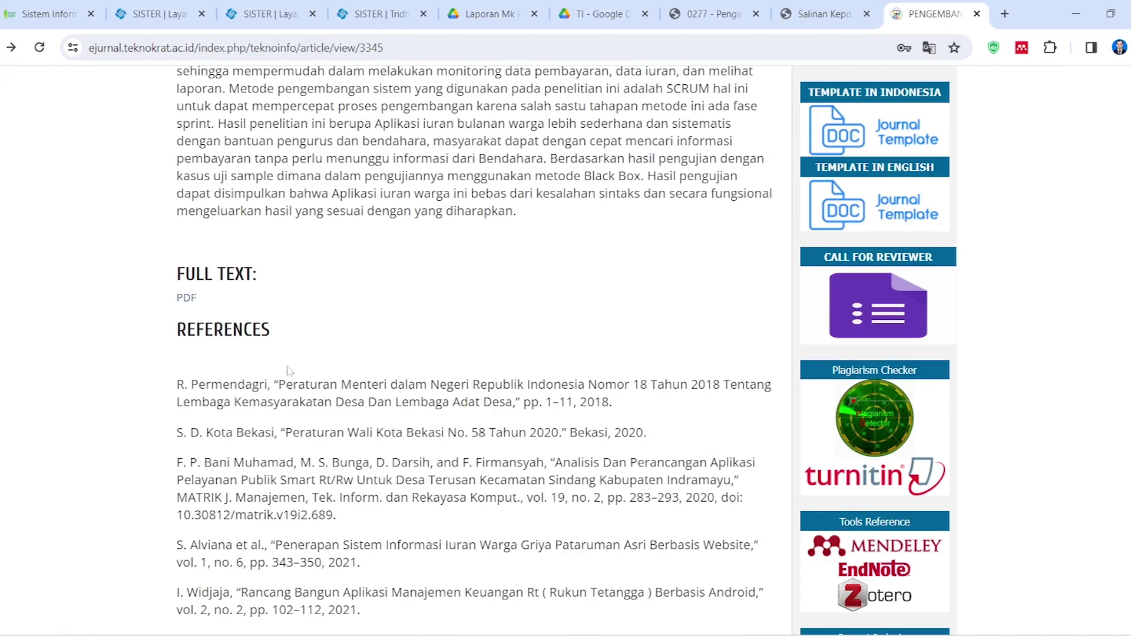
pyautogui.scroll(-5, 286, 366)
pyautogui.scroll(10, 318, 406)
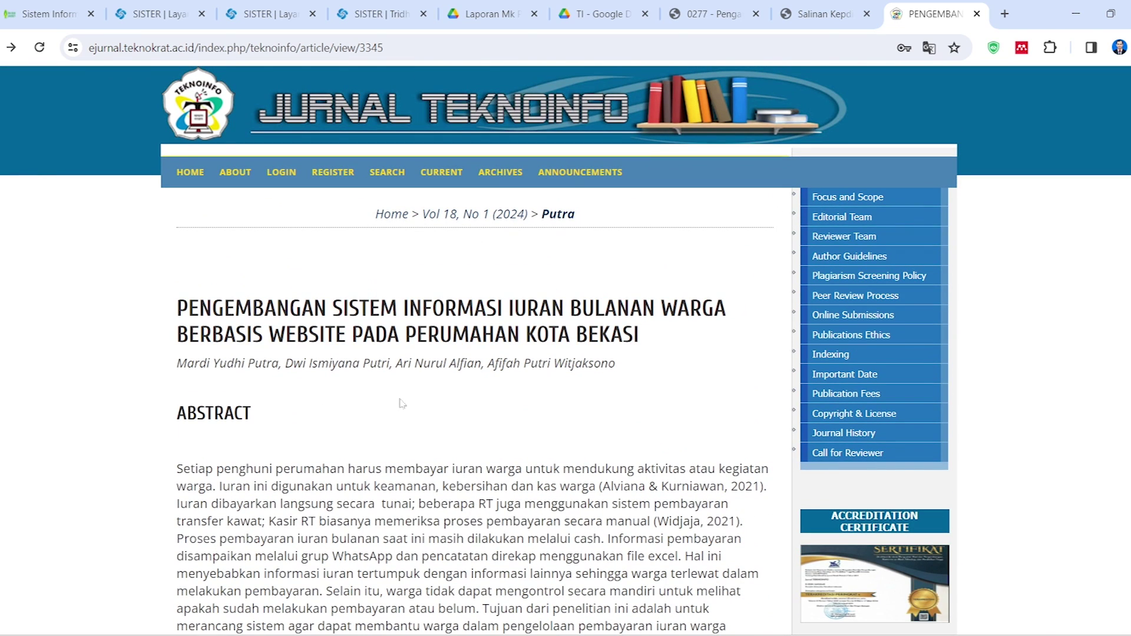
# Compare the Vol 18, No 1 (2024) issue listing's DOI with the article number in the form's DOI
pyautogui.click(462, 219)
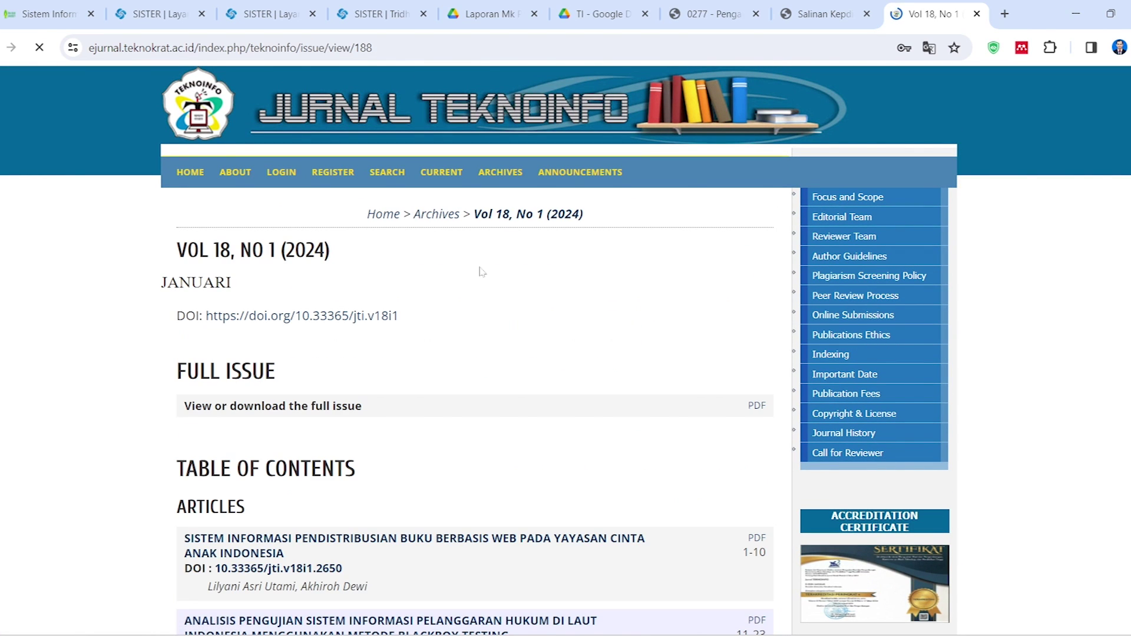
pyautogui.scroll(-1, 354, 377)
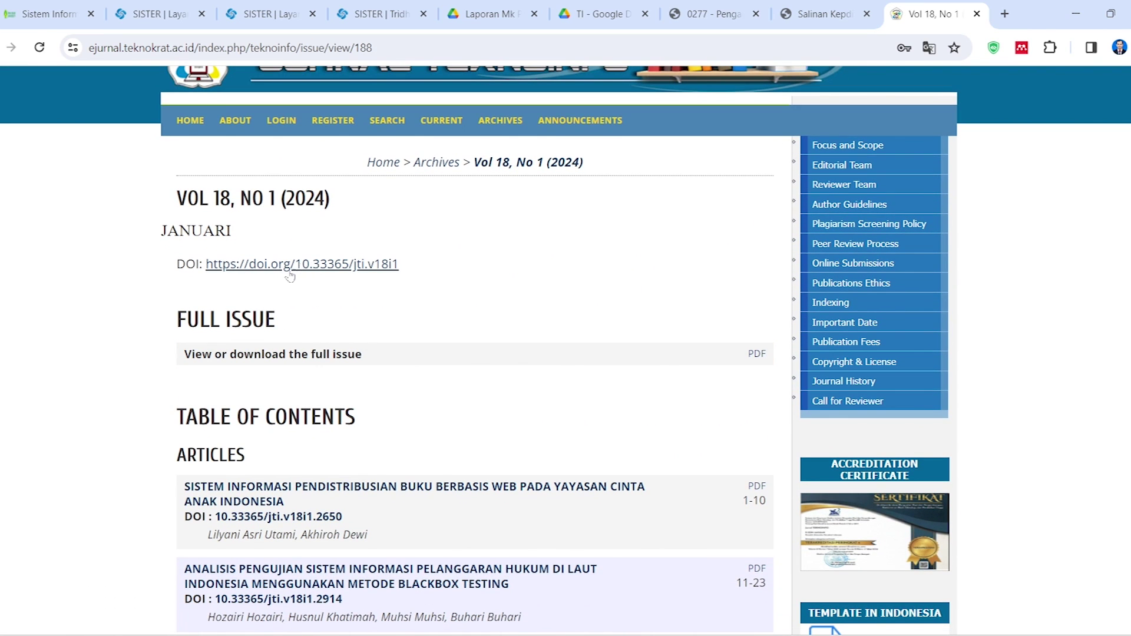
pyautogui.click(385, 12)
pyautogui.moveTo(592, 342); pyautogui.dragTo(542, 342)
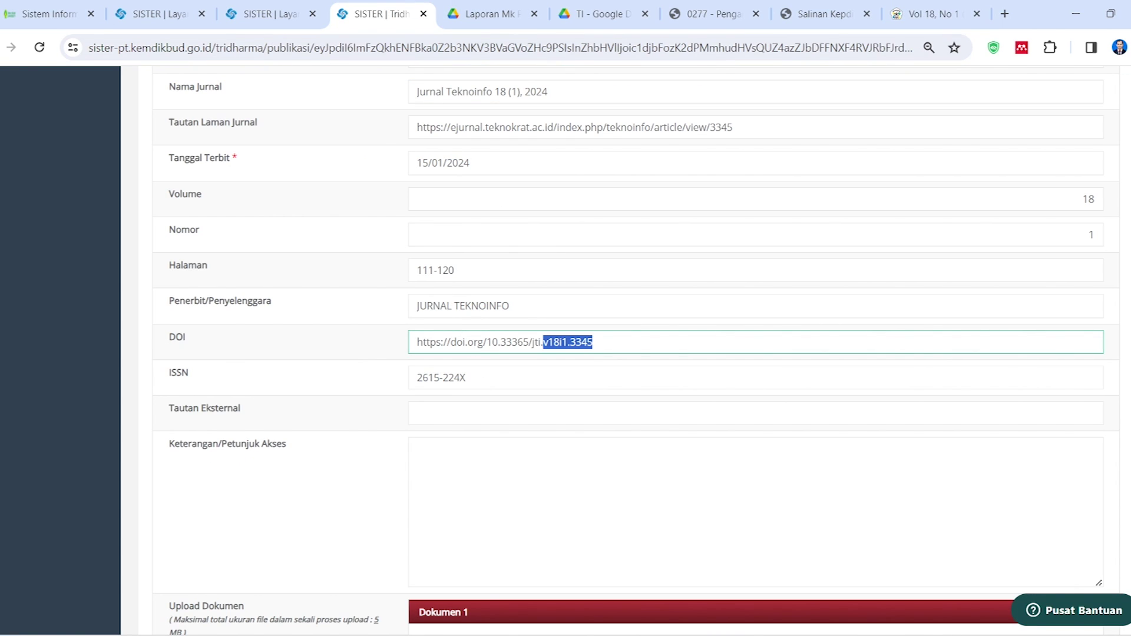
pyautogui.press('Tab')
pyautogui.click(929, 13)
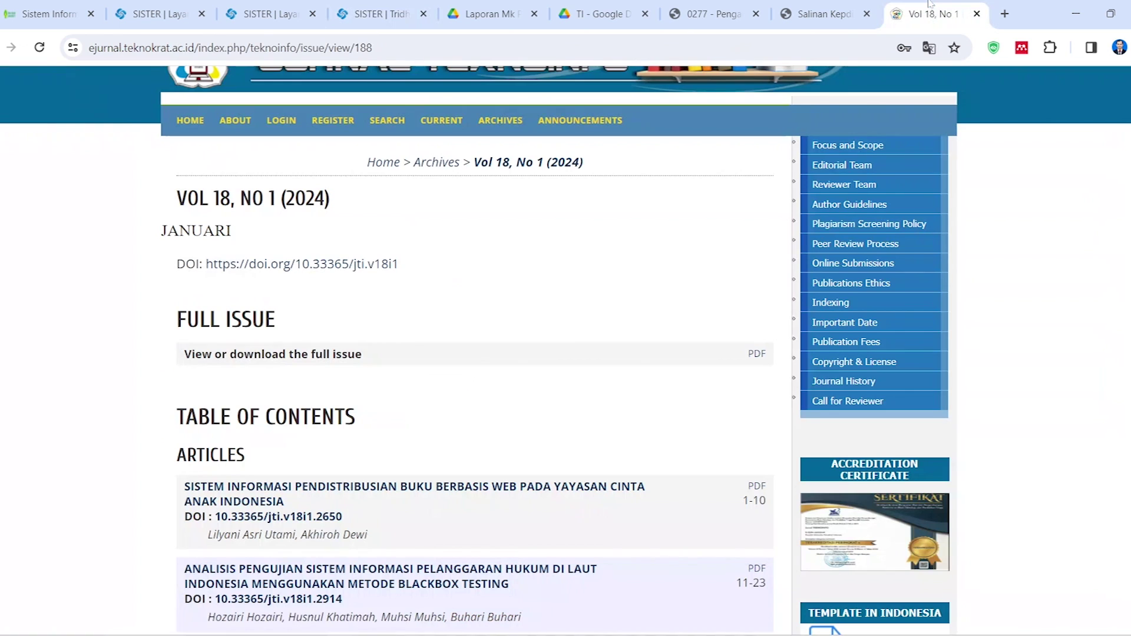
pyautogui.scroll(-2, 348, 359)
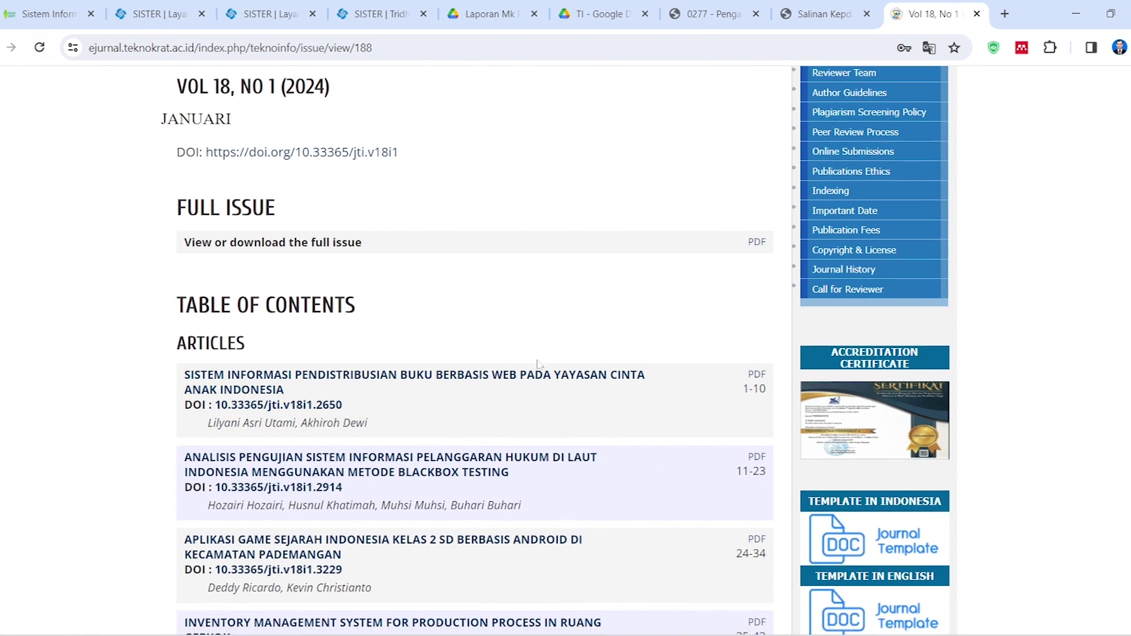
pyautogui.scroll(-10, 435, 393)
pyautogui.scroll(12, 434, 394)
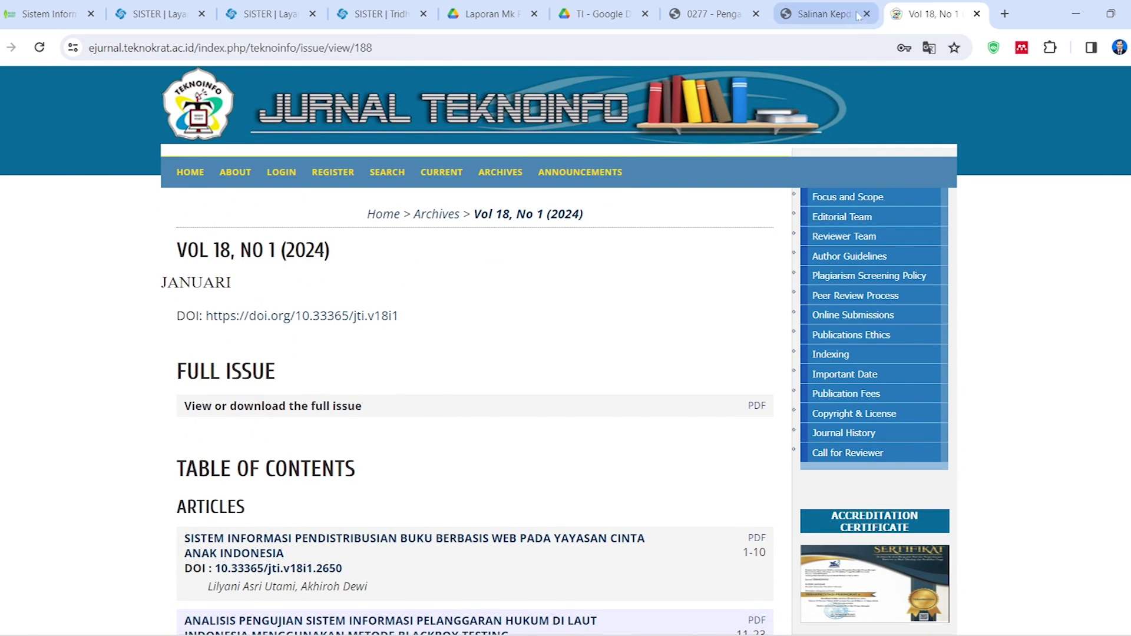
pyautogui.click(489, 13)
pyautogui.click(965, 9)
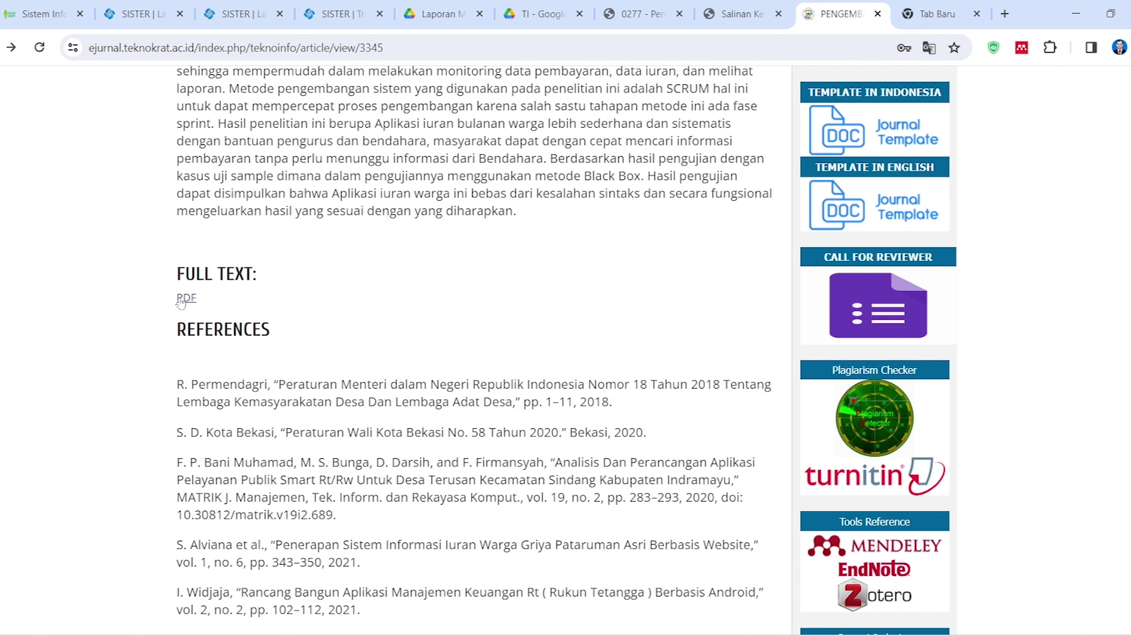
# Highlight the online ISSN in the article PDF and match it to the form's ISSN 2615-224X
pyautogui.click(185, 305)
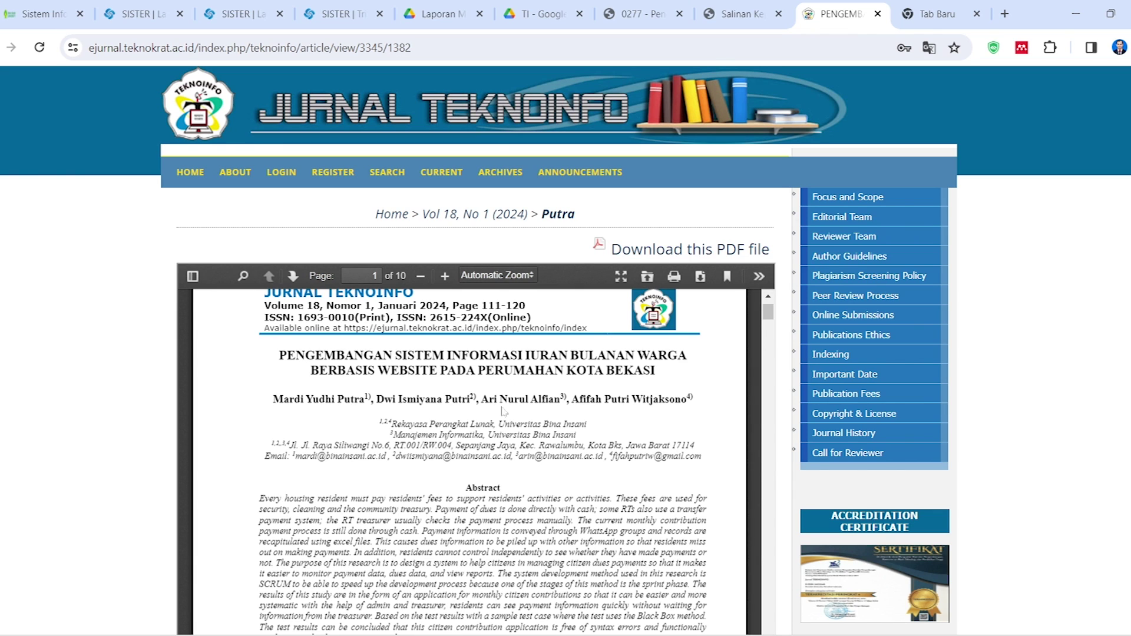
pyautogui.moveTo(437, 317); pyautogui.dragTo(479, 318)
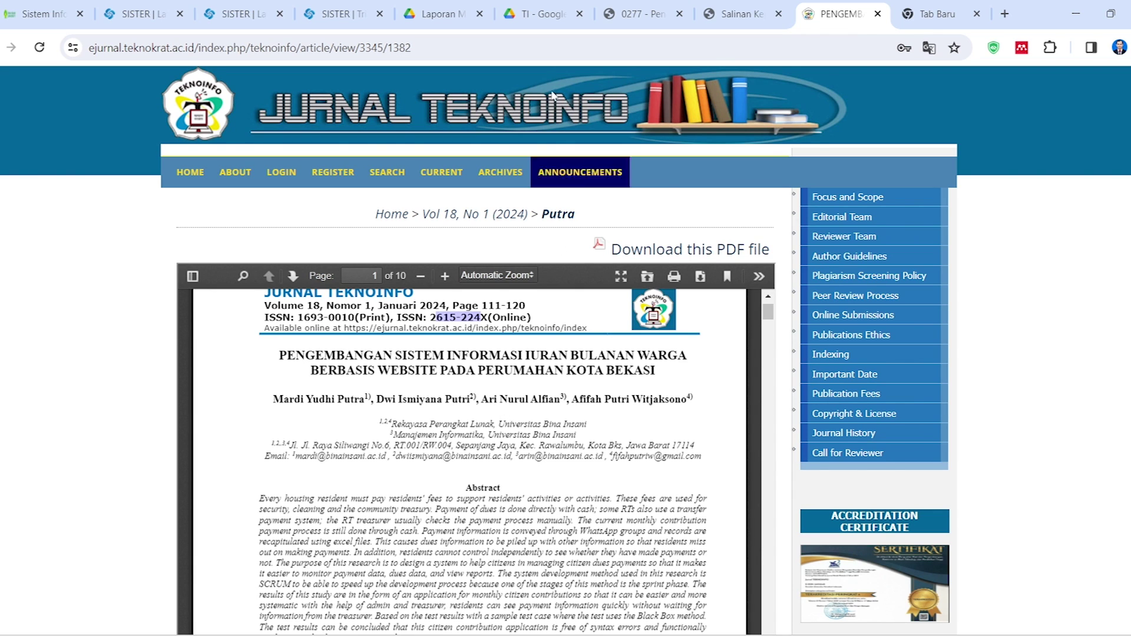
pyautogui.click(352, 6)
pyautogui.scroll(-3, 338, 469)
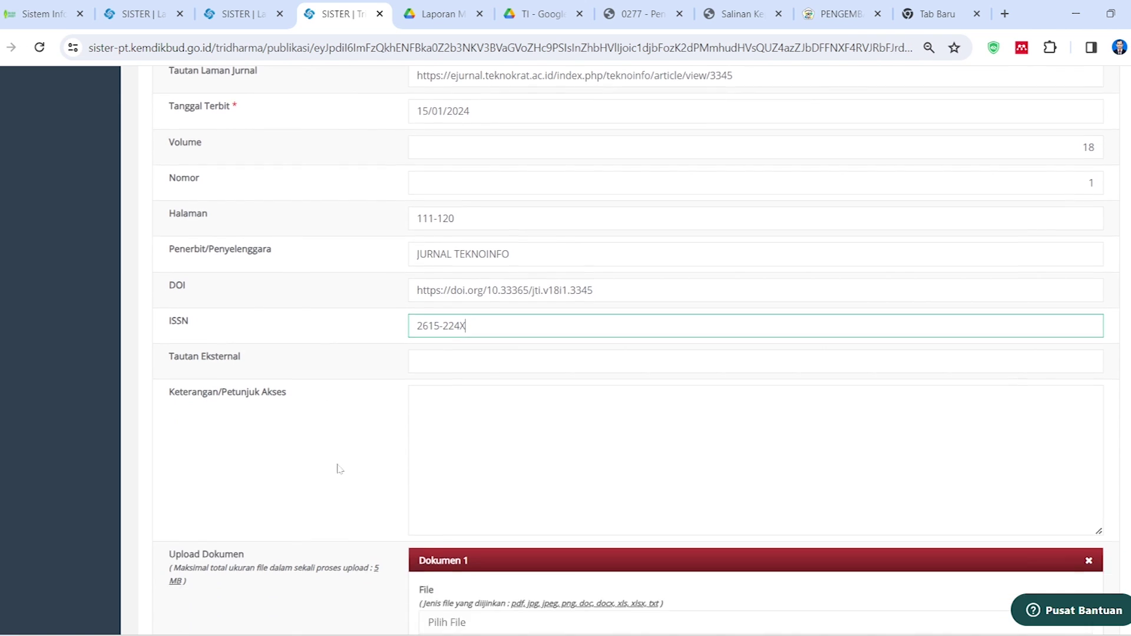
pyautogui.press('Tab')
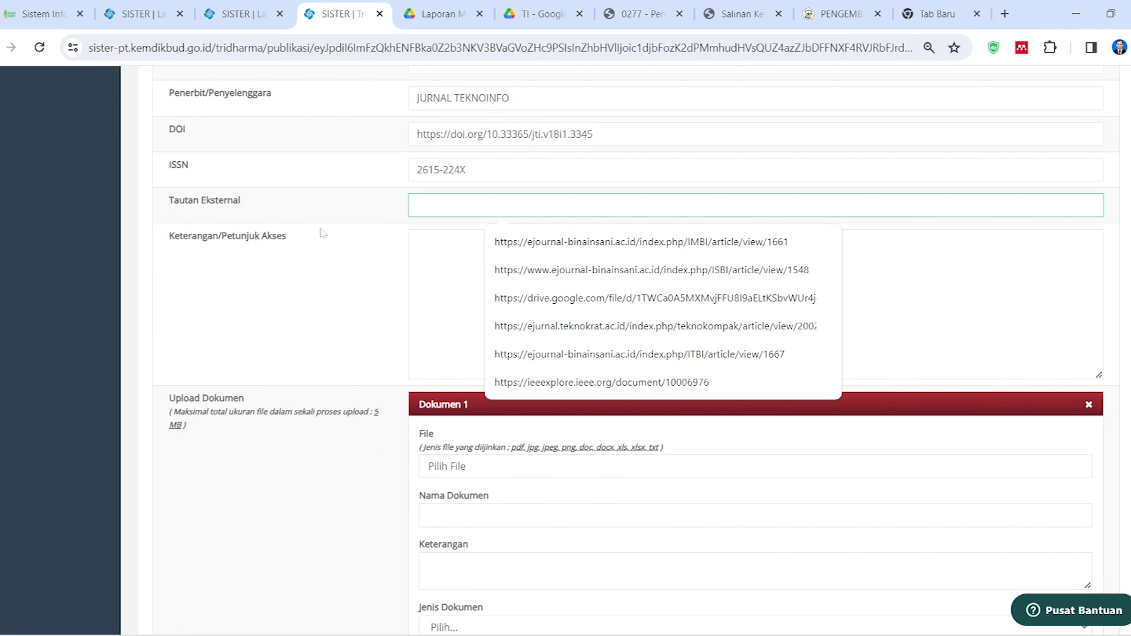
pyautogui.scroll(-3, 338, 325)
pyautogui.scroll(5, 339, 325)
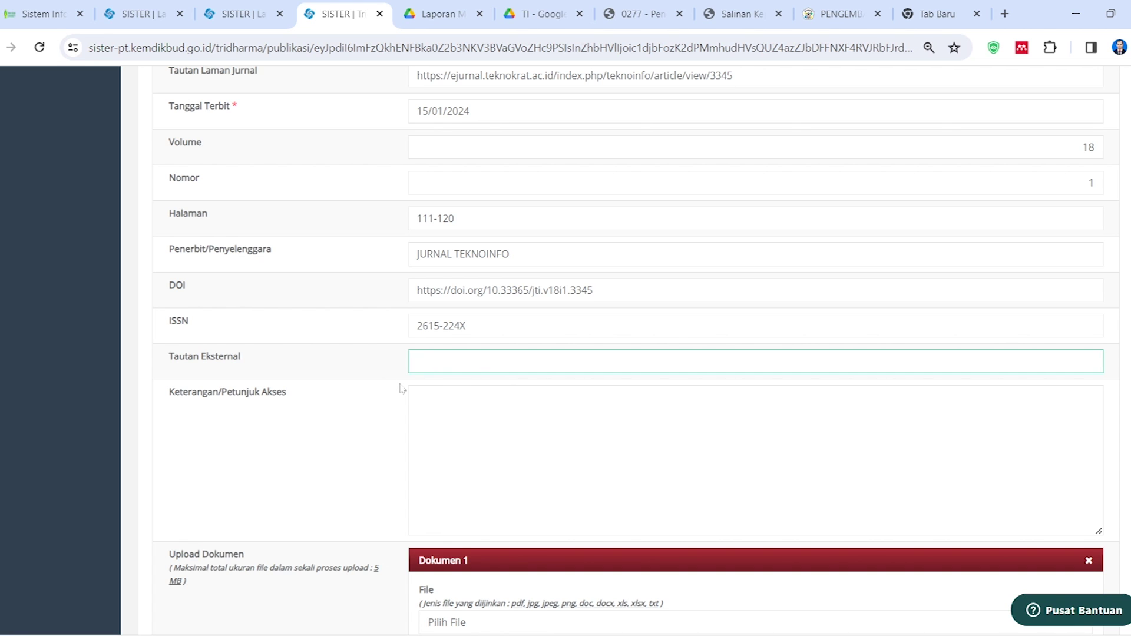
pyautogui.scroll(5, 400, 389)
pyautogui.scroll(-2, 417, 374)
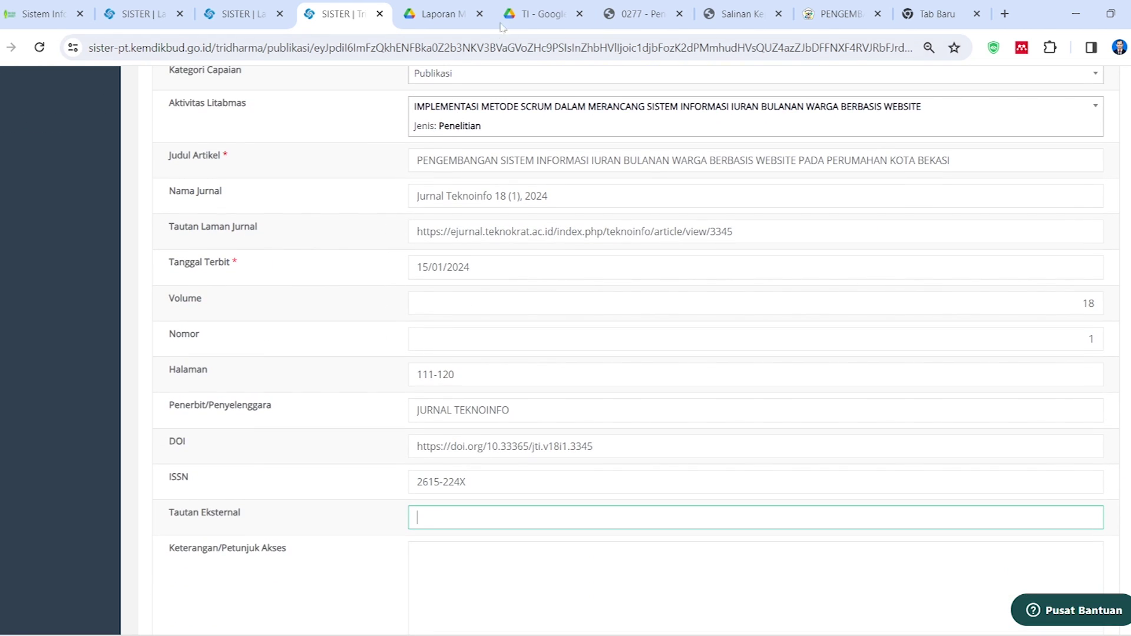
pyautogui.click(540, 7)
# In Google Drive, go back up from the PWD folder to BKD-LAPORAN KINERJA
pyautogui.click(342, 504)
pyautogui.click(201, 128)
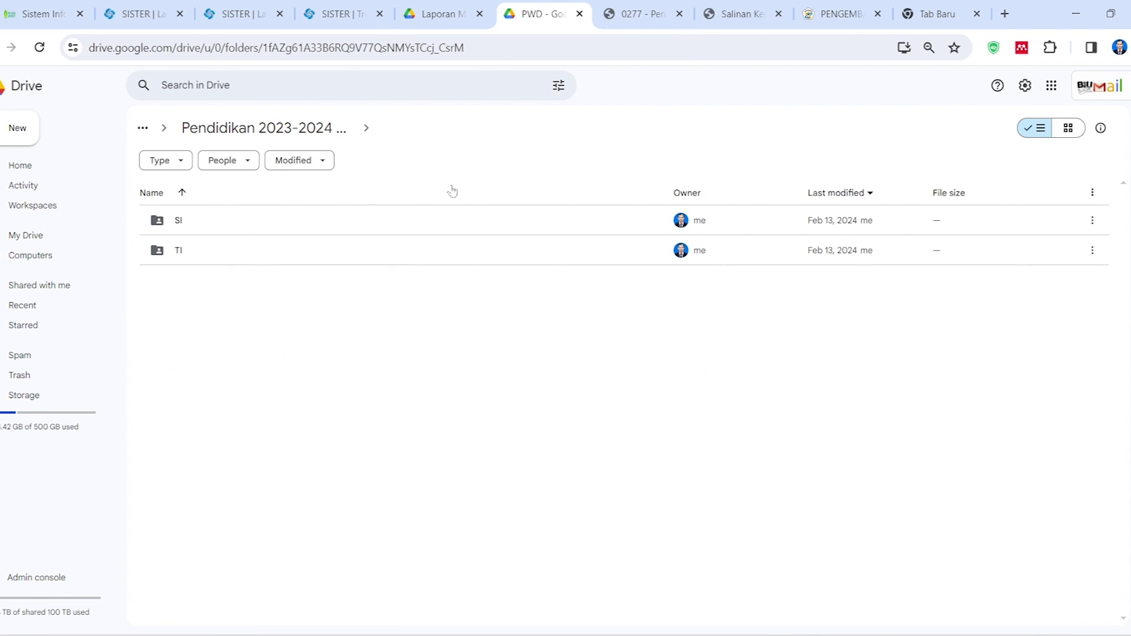
pyautogui.click(268, 128)
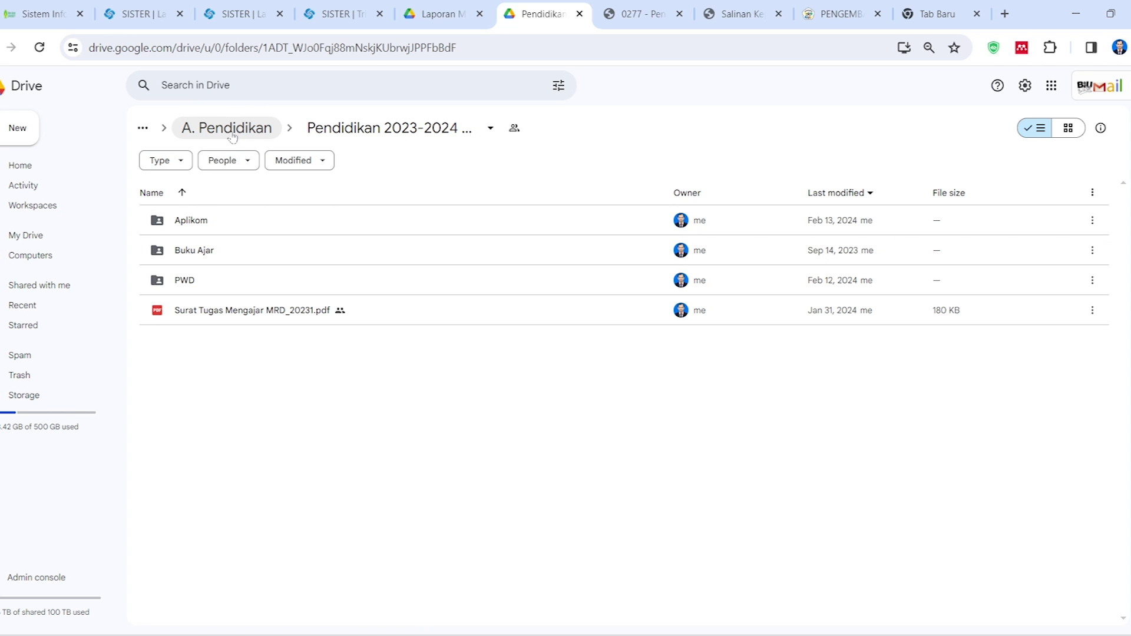
pyautogui.click(264, 125)
pyautogui.click(278, 134)
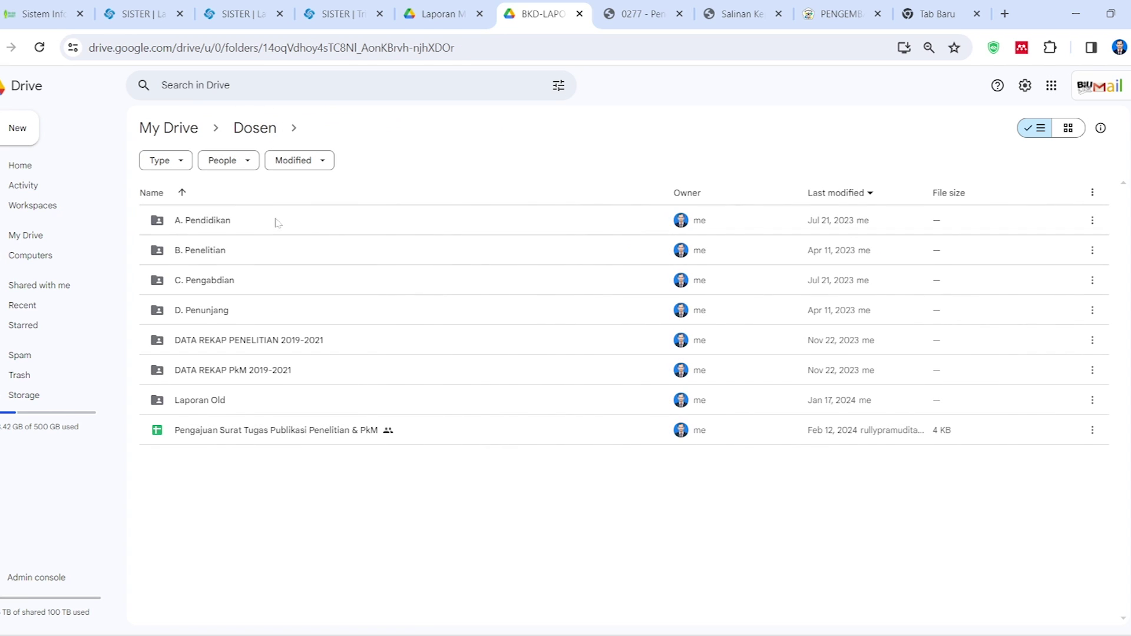
# Open B. Penelitian, then Penelitian dan Publikasi 2023-2024 Ganjil, and review its shortcut and Publikasi subfolder
pyautogui.doubleClick(265, 247)
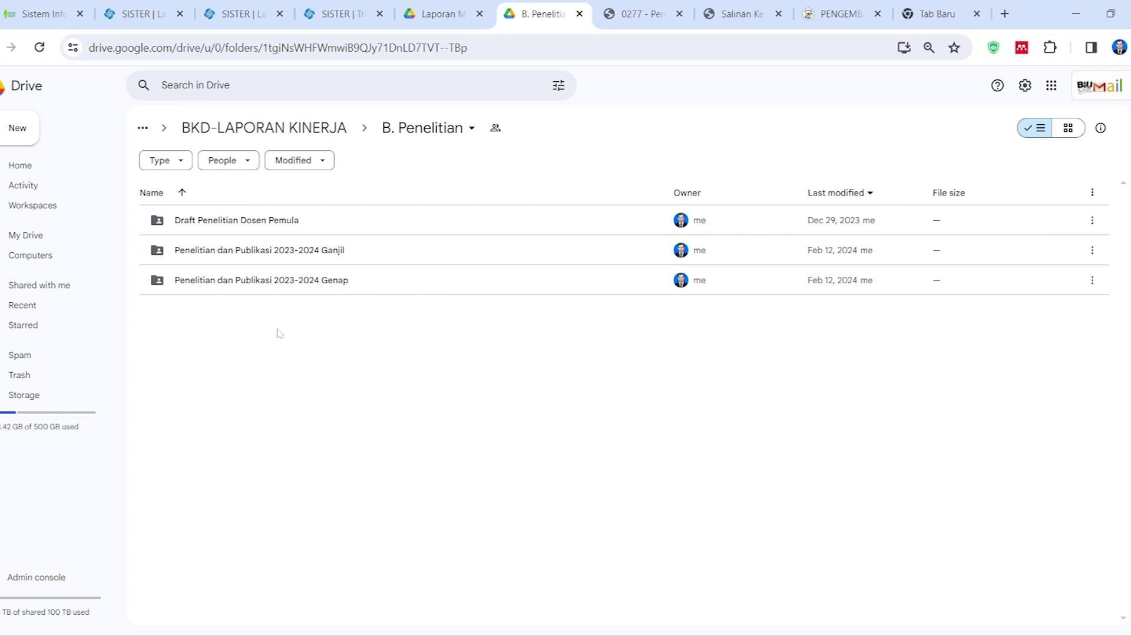
pyautogui.click(262, 254)
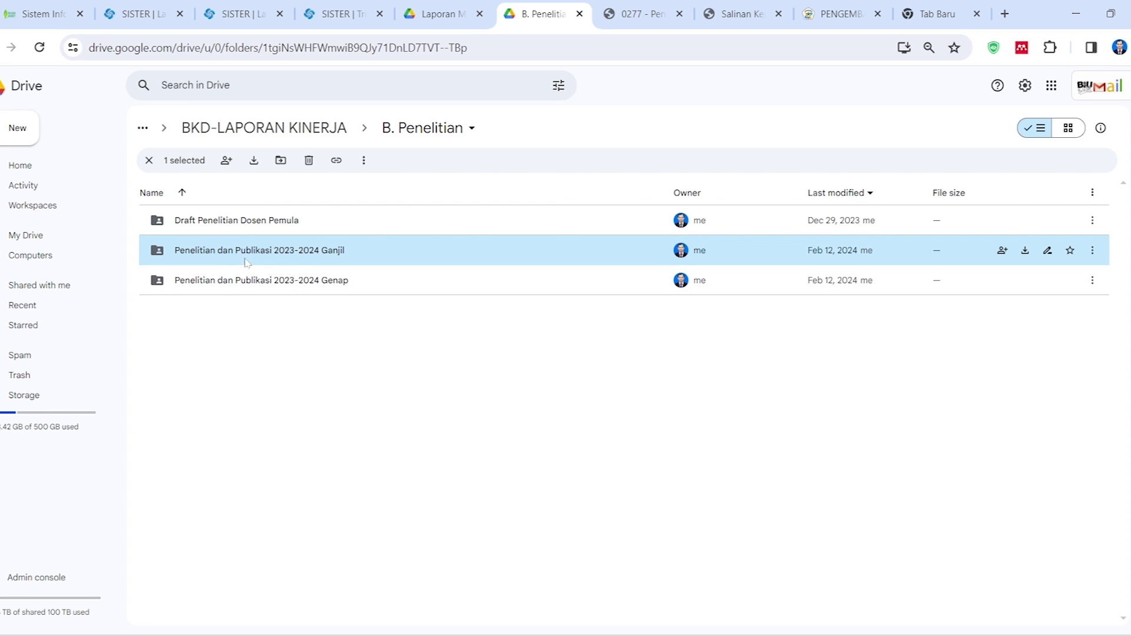
pyautogui.doubleClick(297, 253)
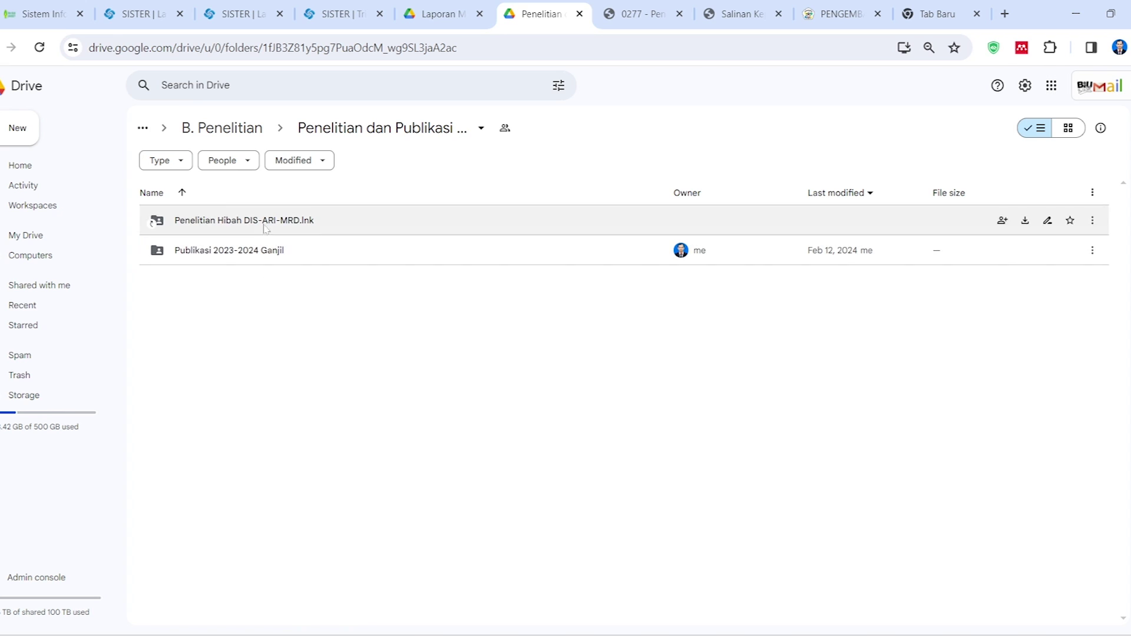
pyautogui.click(253, 258)
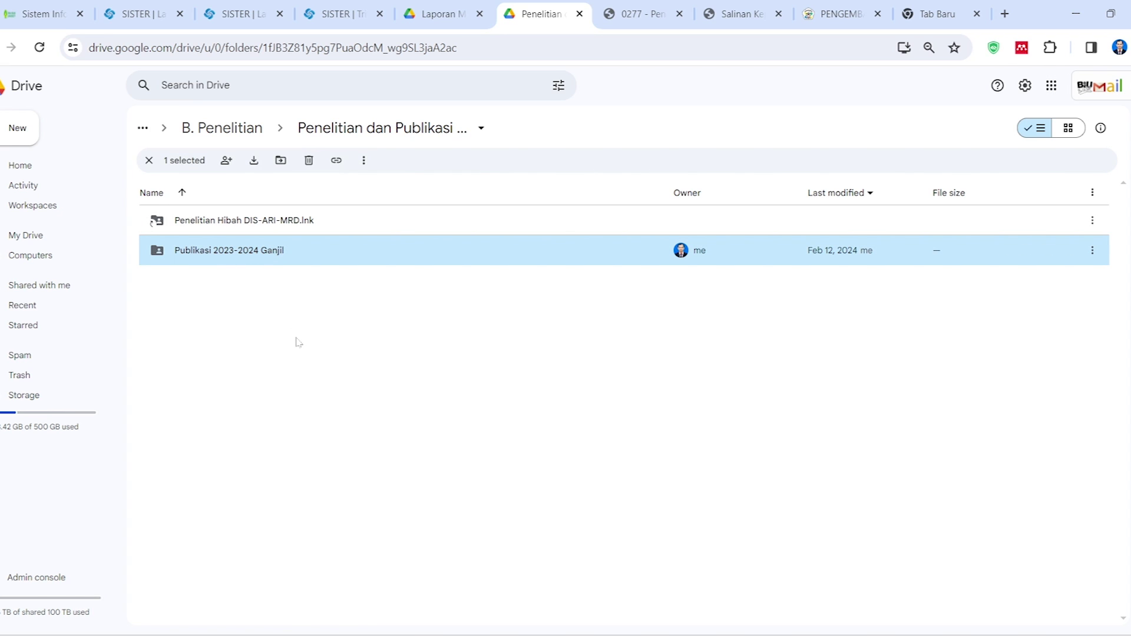
pyautogui.click(267, 222)
pyautogui.click(269, 258)
pyautogui.click(284, 311)
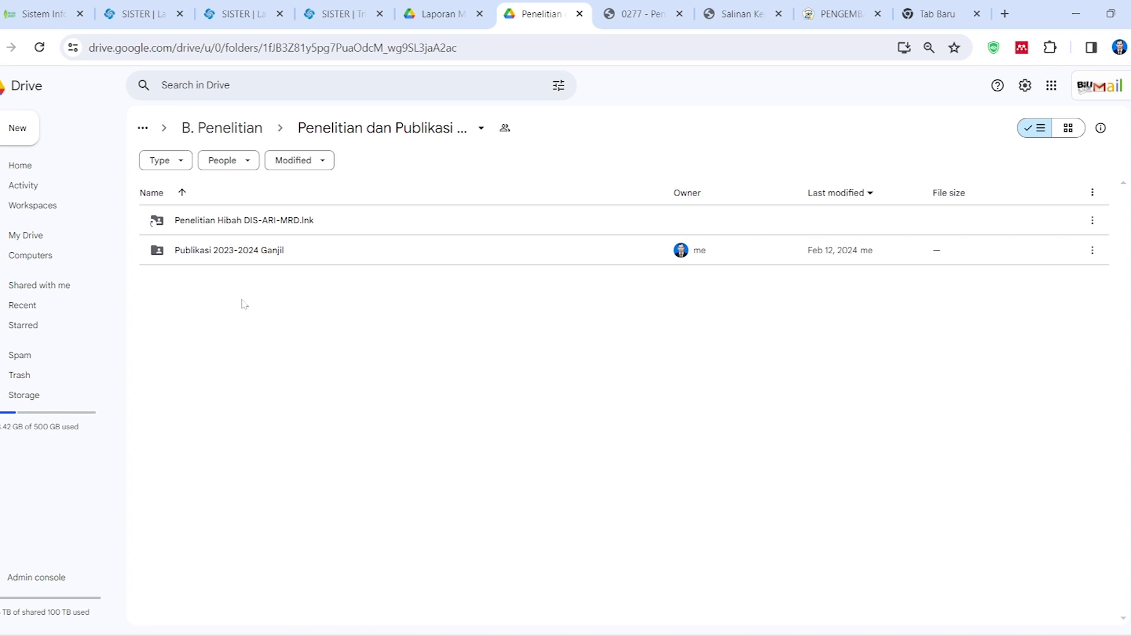
# Open Publikasi 2023-2024 Ganjil, then Publikasi Iuran Warga Scrum, and preview the journal article PDF
pyautogui.doubleClick(214, 253)
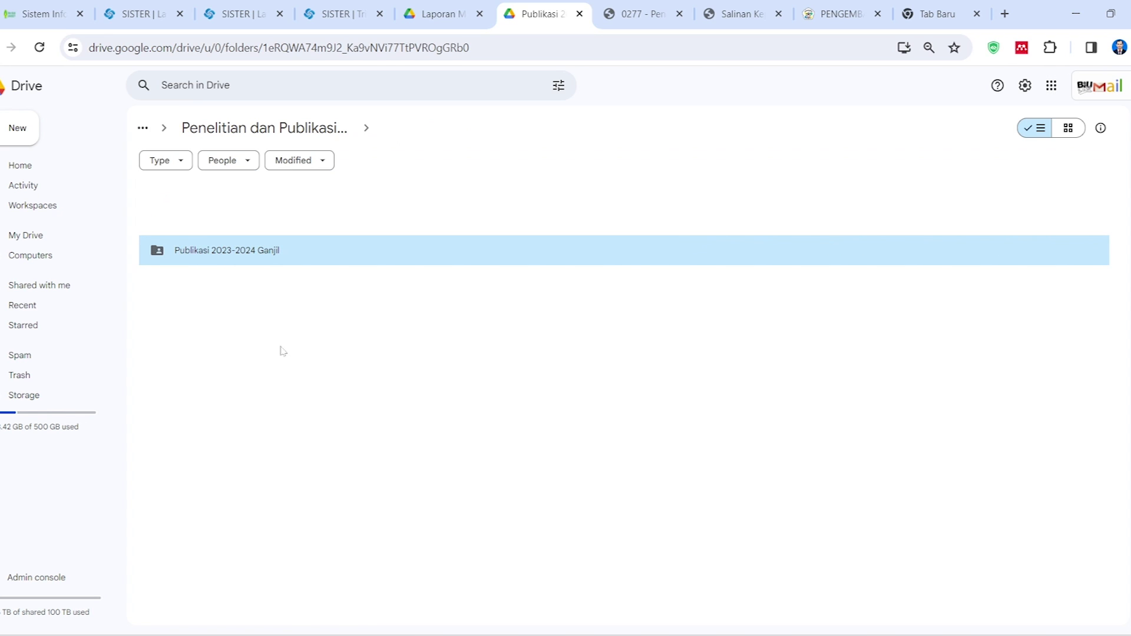
pyautogui.doubleClick(239, 222)
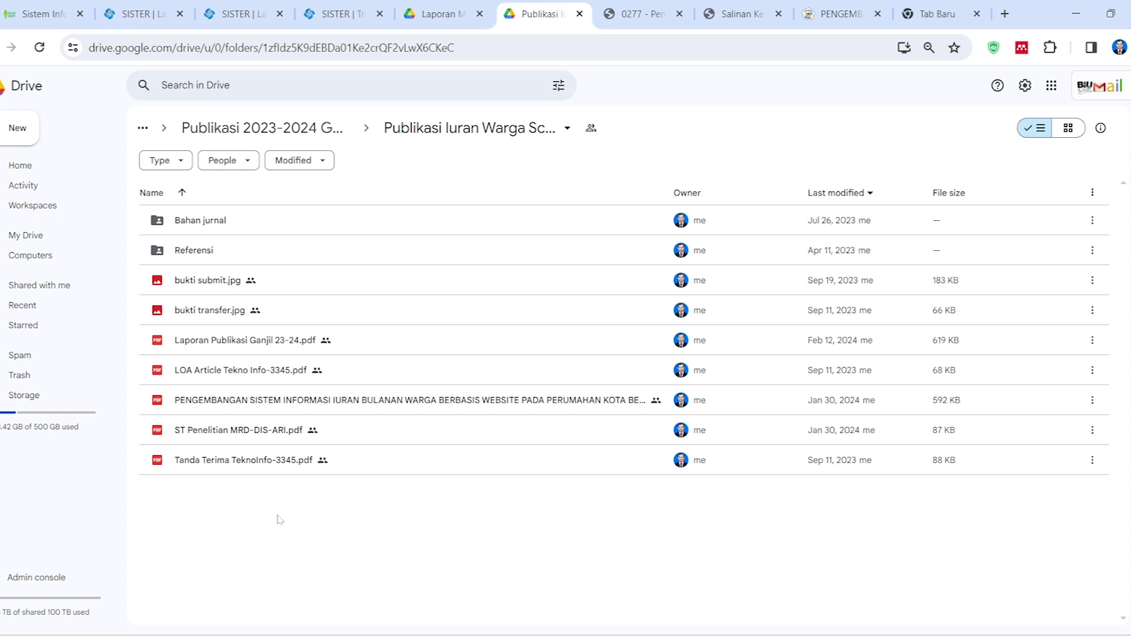
pyautogui.click(250, 403)
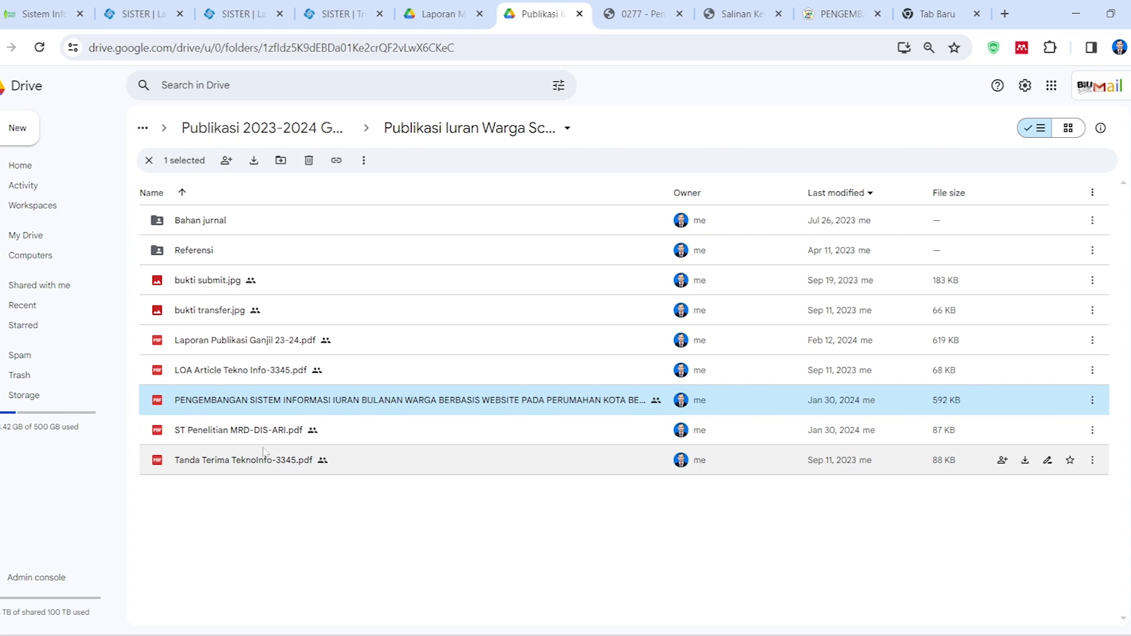
pyautogui.click(235, 493)
pyautogui.click(243, 435)
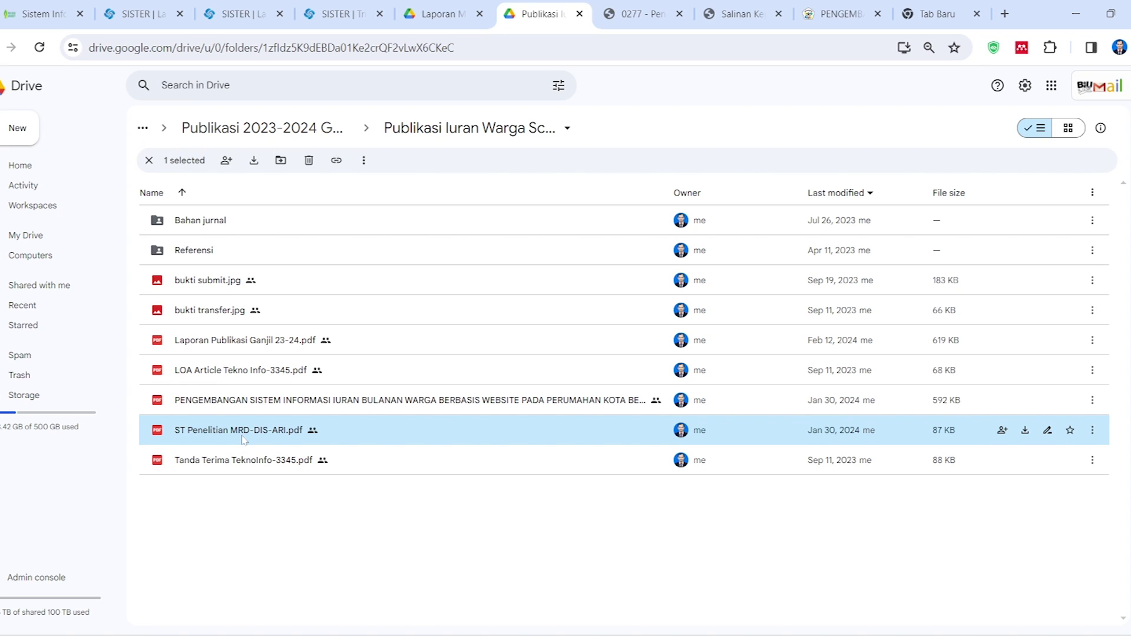
pyautogui.click(264, 409)
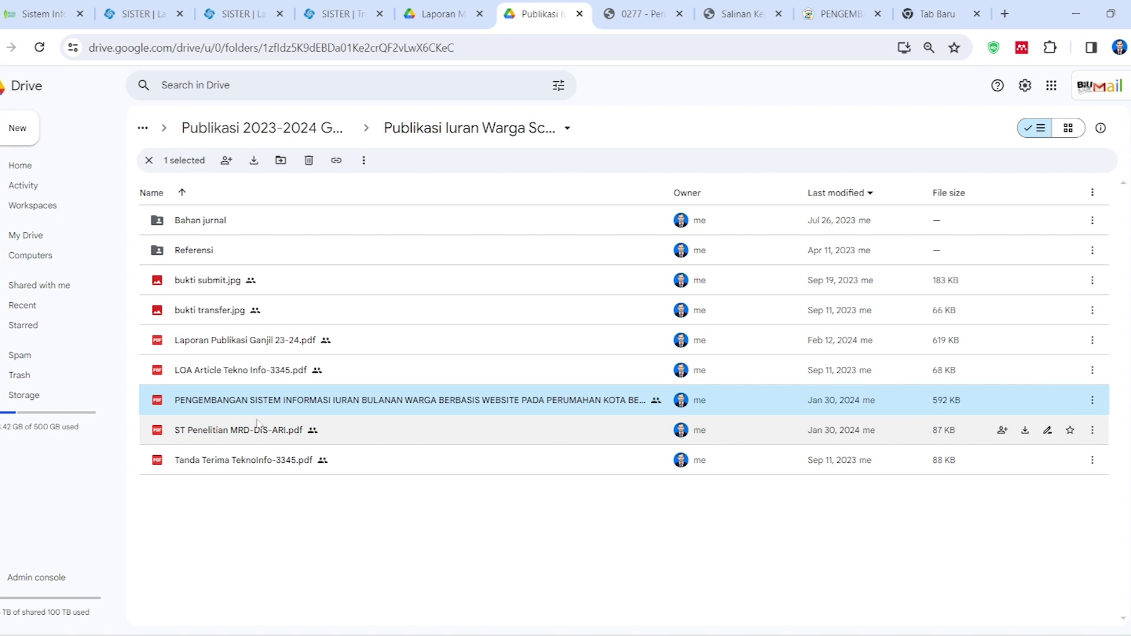
pyautogui.doubleClick(267, 411)
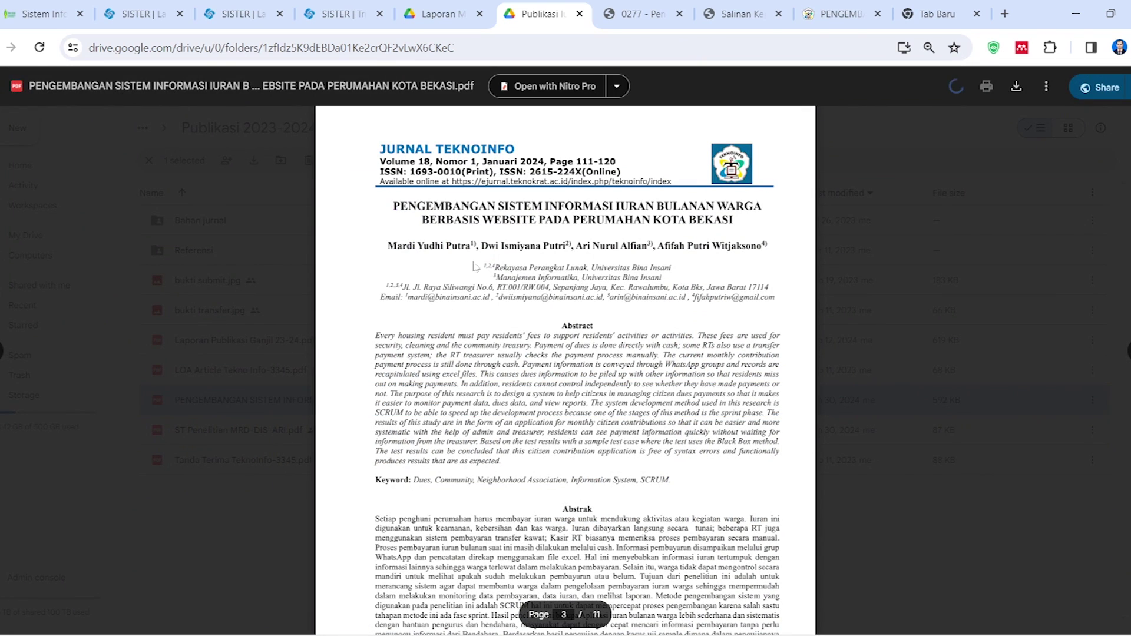
pyautogui.click(279, 439)
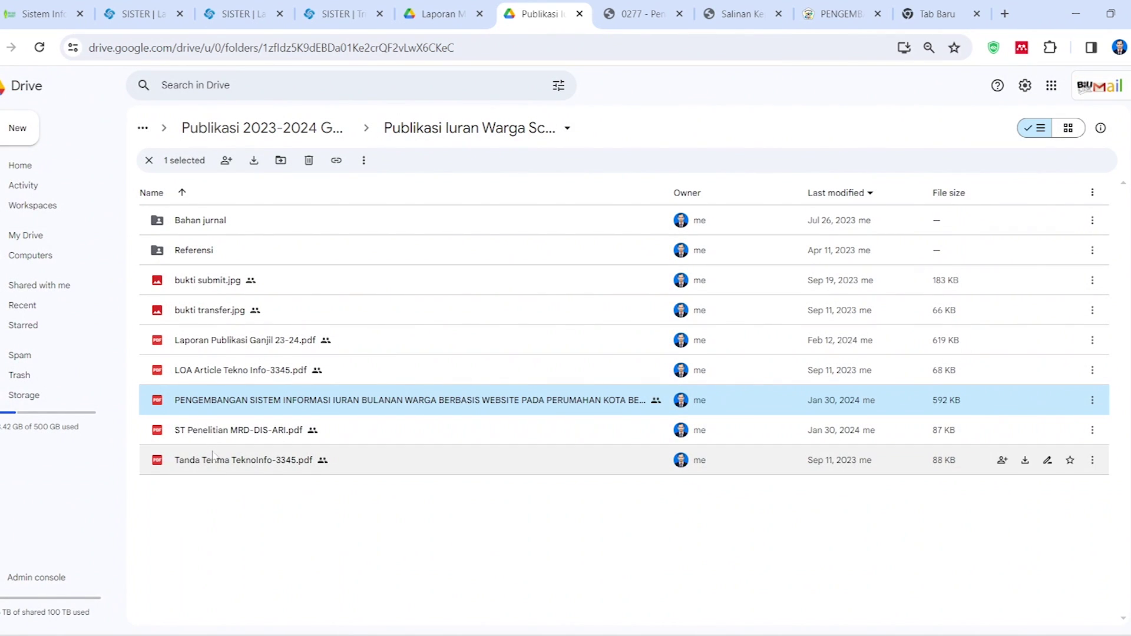
# Preview the ST Penelitian MRD-DIS-ARI.pdf assignment letter
pyautogui.click(231, 434)
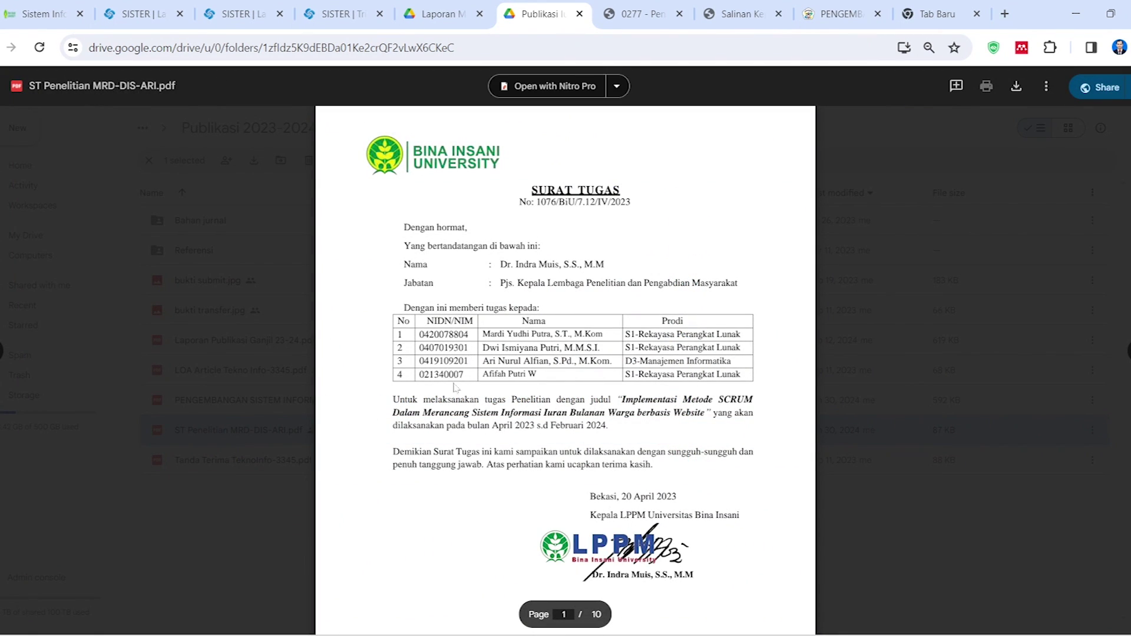
pyautogui.click(292, 524)
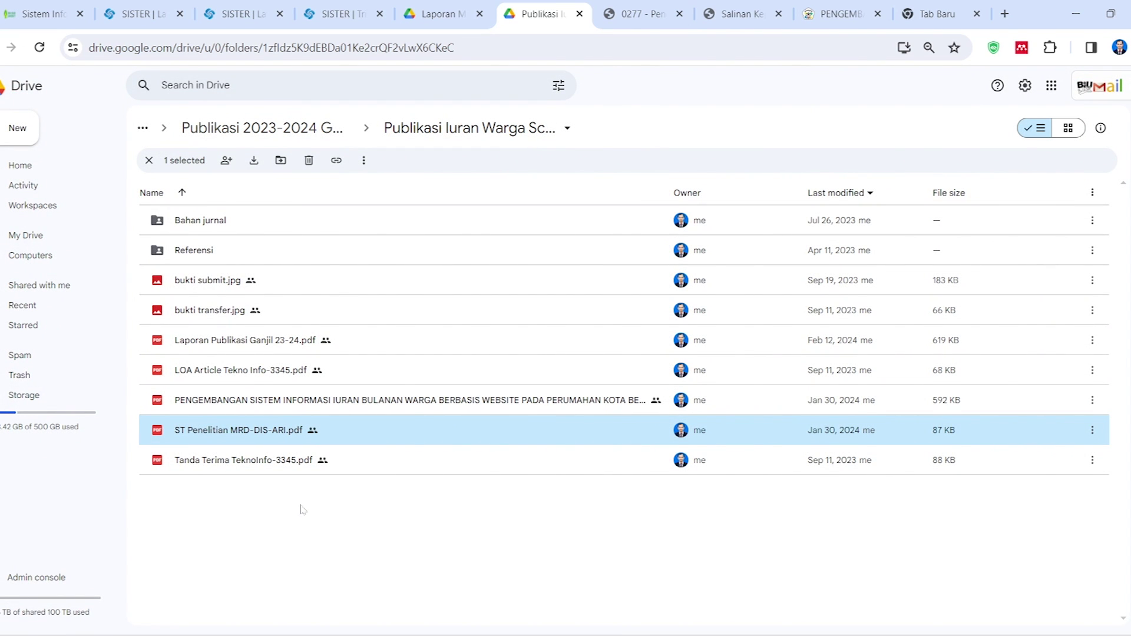
pyautogui.click(294, 505)
pyautogui.click(259, 429)
pyautogui.click(248, 403)
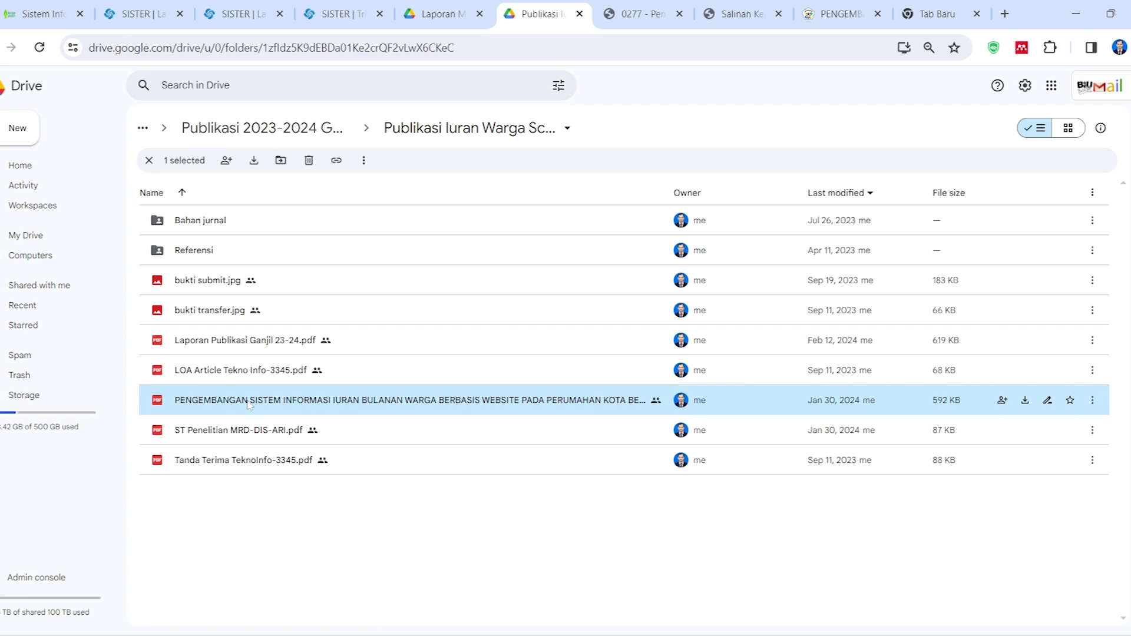
# Preview and scroll through the 11-page Laporan Publikasi Ganjil 23-24.pdf report
pyautogui.doubleClick(489, 341)
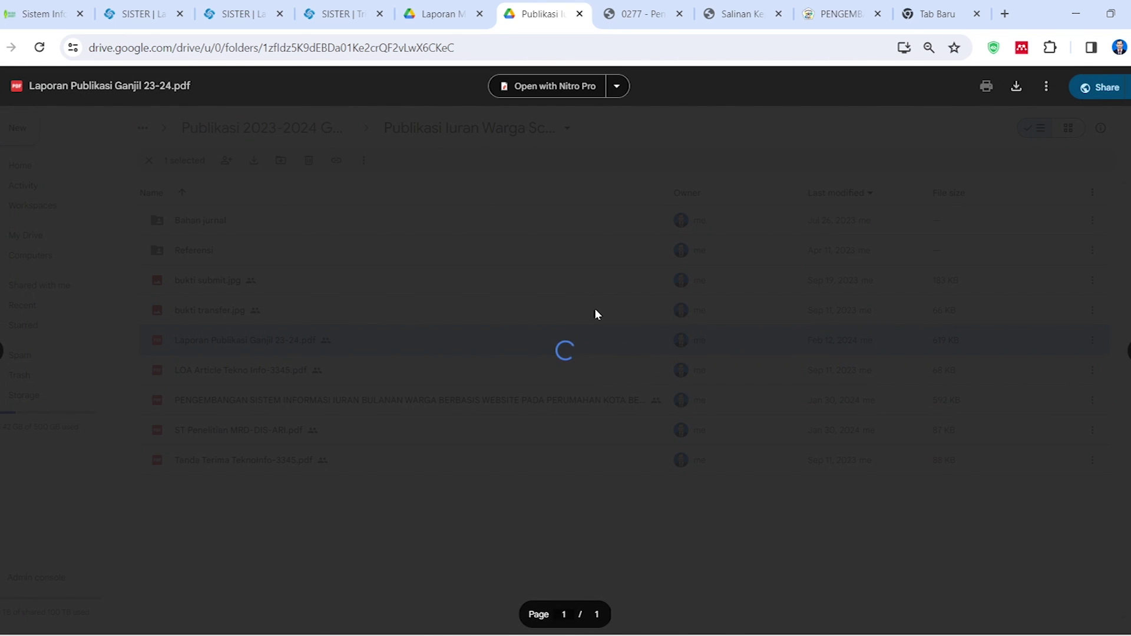
pyautogui.scroll(-10, 594, 314)
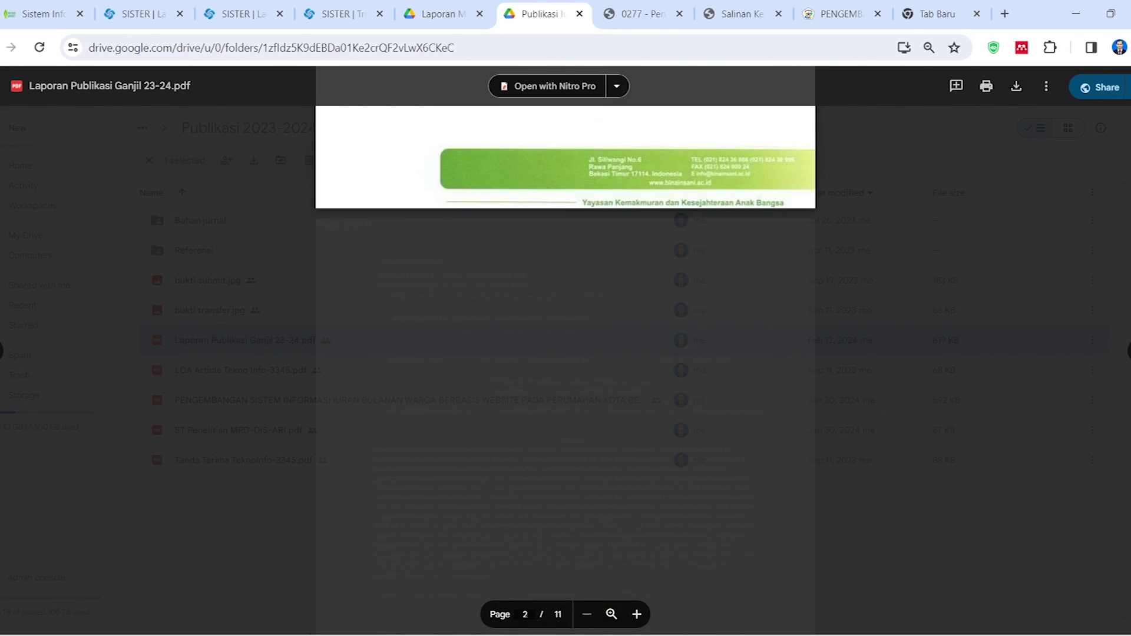
pyautogui.scroll(5, 266, 489)
pyautogui.scroll(-12, 266, 489)
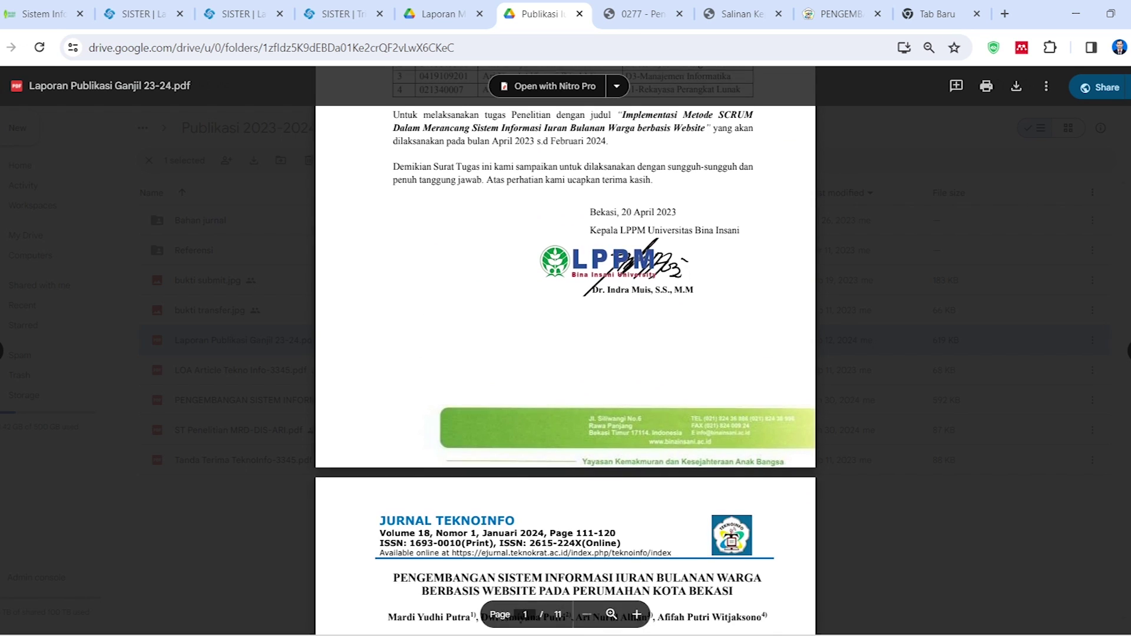
pyautogui.click(266, 491)
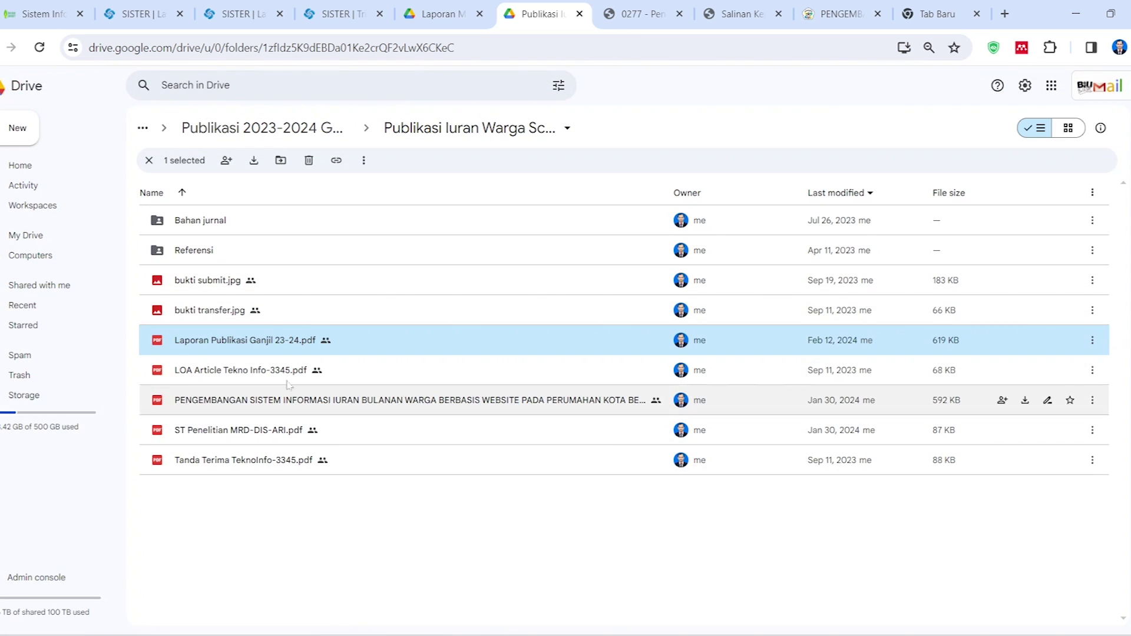
# Give anyone with the link Viewer access to Laporan Publikasi Ganjil 23-24.pdf only, and copy its link
pyautogui.rightClick(203, 342)
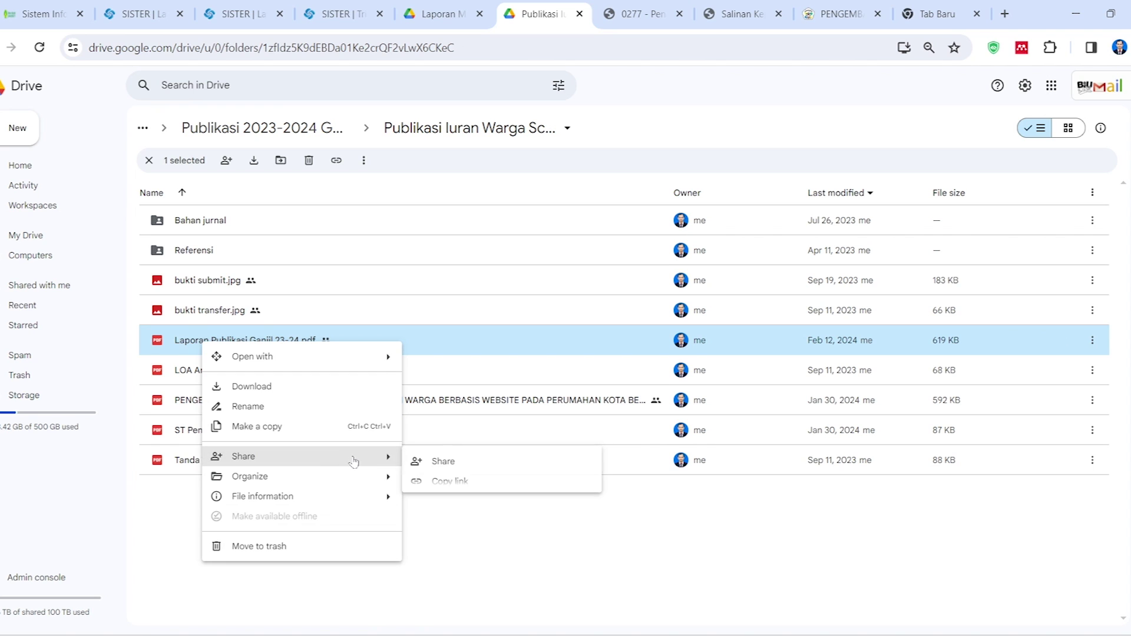
pyautogui.click(454, 466)
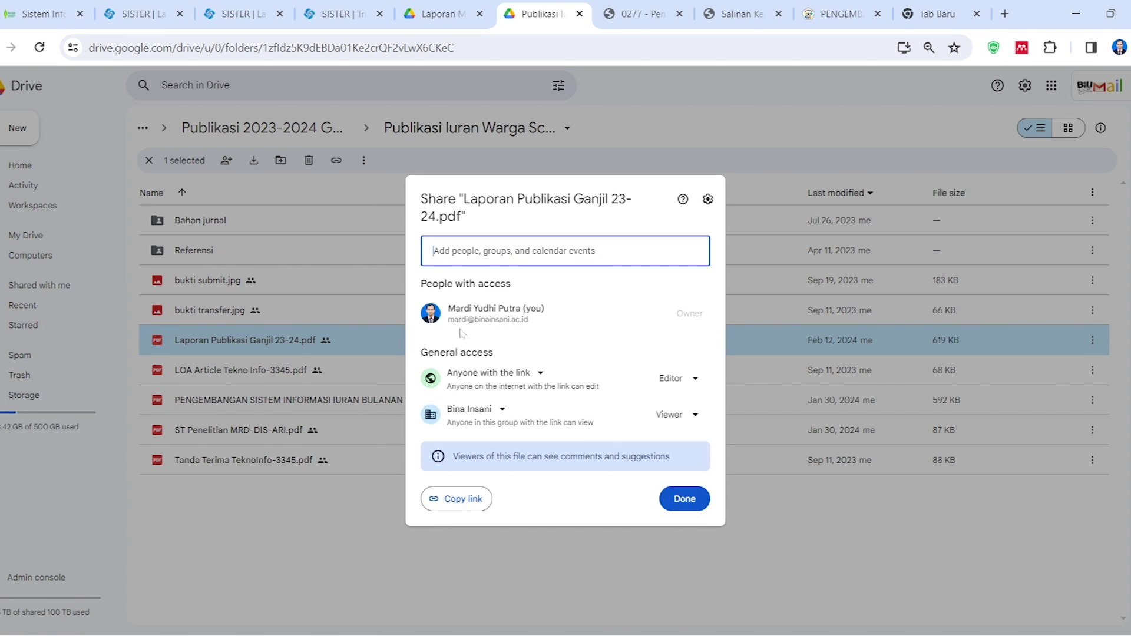
pyautogui.click(674, 380)
pyautogui.click(695, 425)
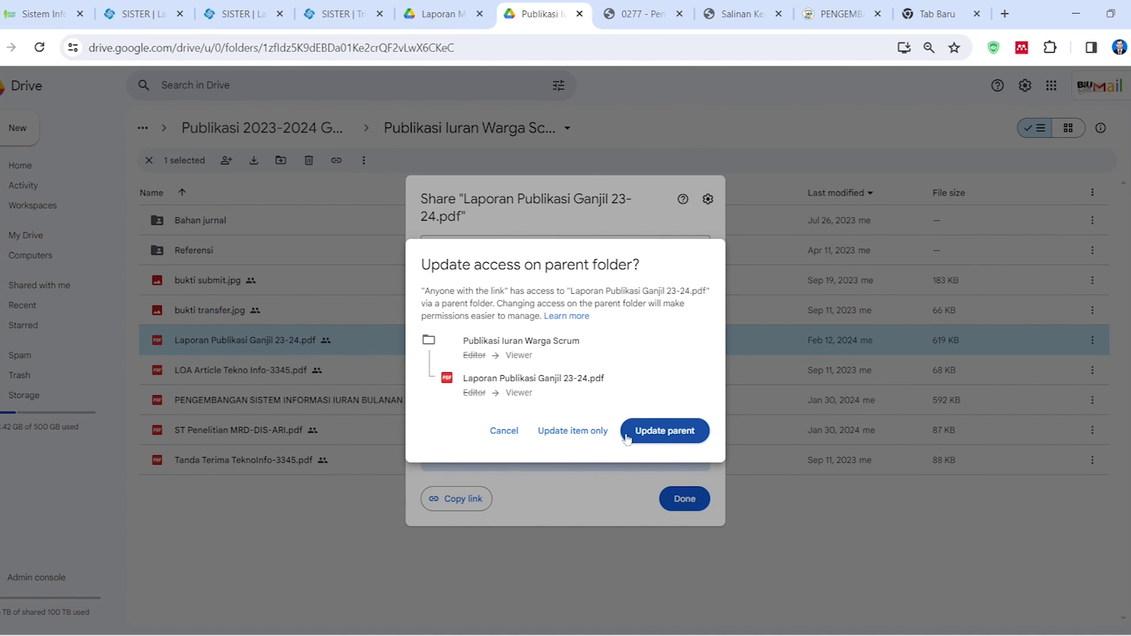
pyautogui.click(579, 431)
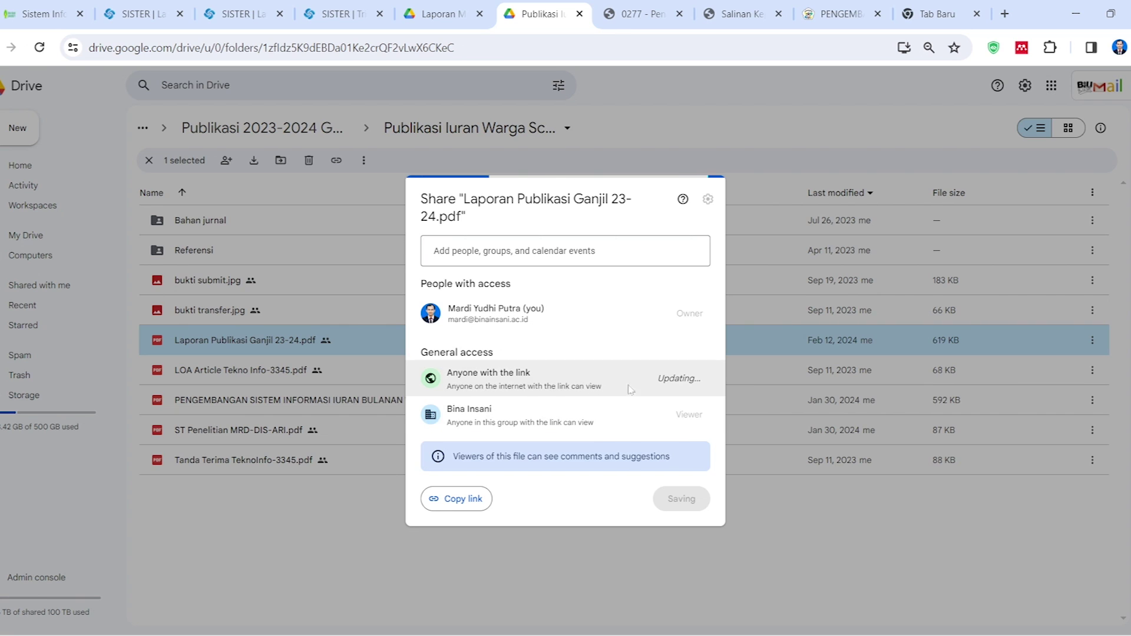
pyautogui.click(454, 500)
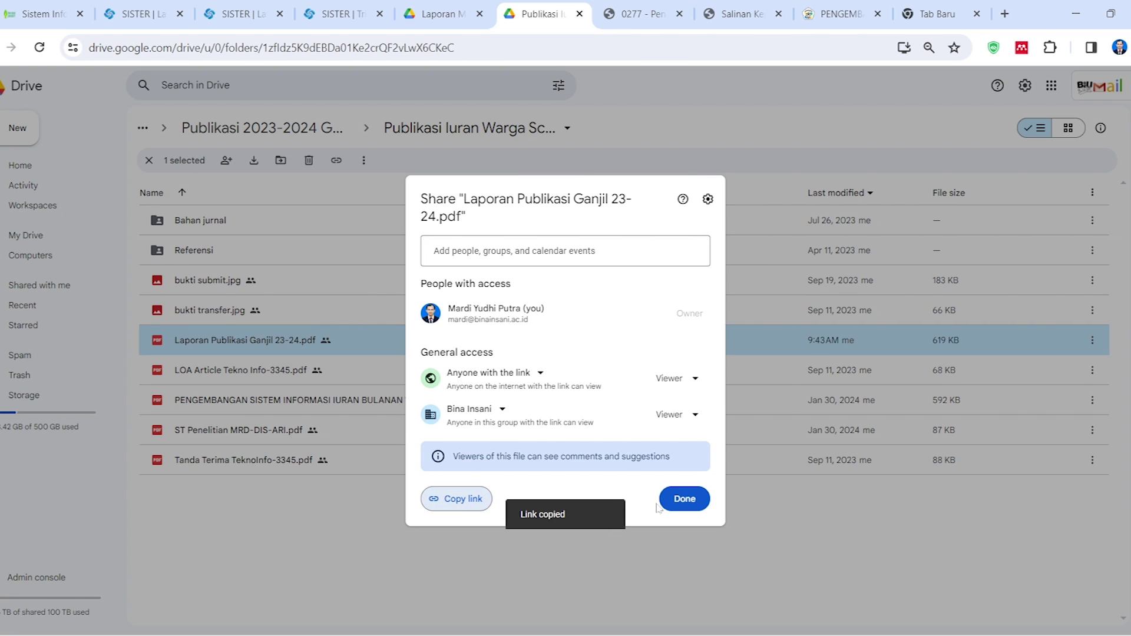
pyautogui.click(680, 499)
pyautogui.click(371, 504)
pyautogui.click(334, 19)
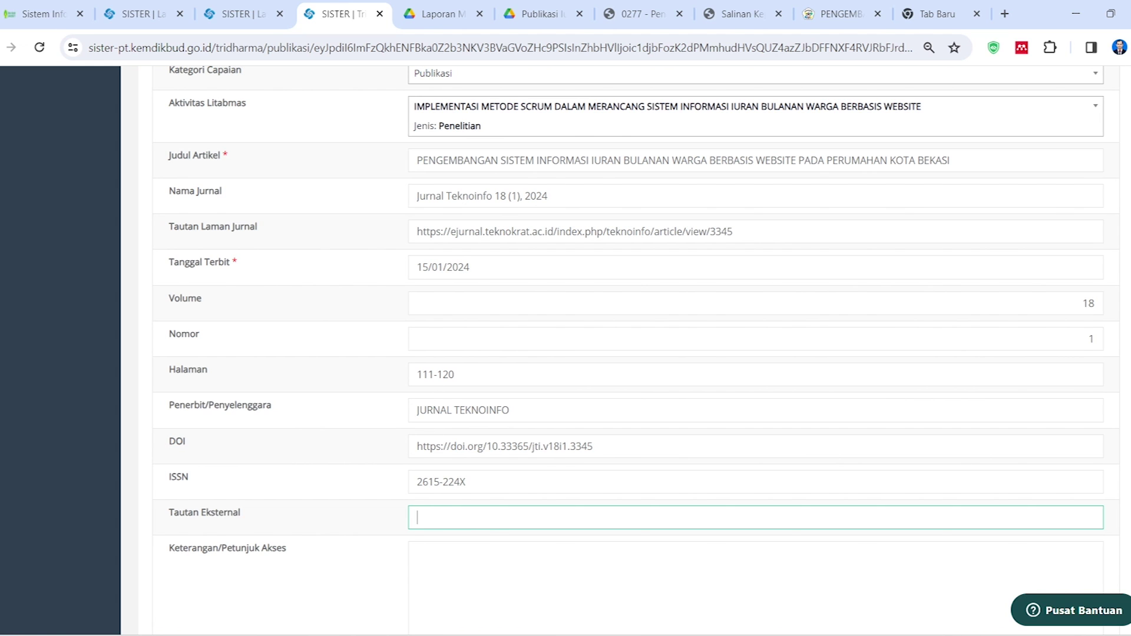
# Paste the Drive share link into both Tautan Eksternal and Tautan Dokumen
pyautogui.hotkey('ctrl', 'v')
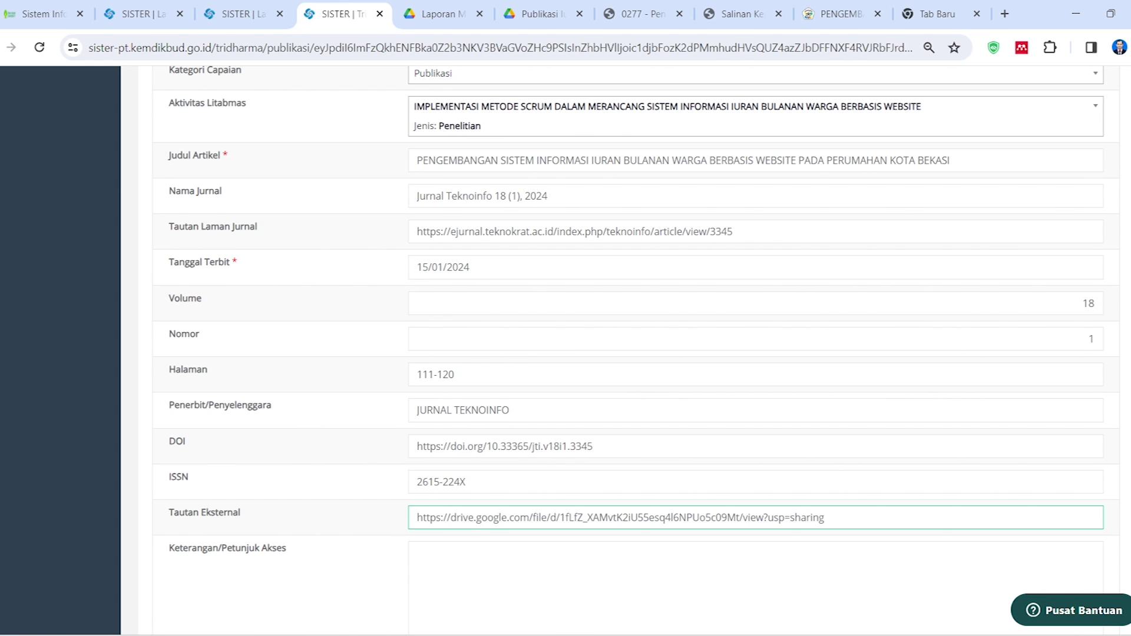
pyautogui.scroll(-9, 392, 489)
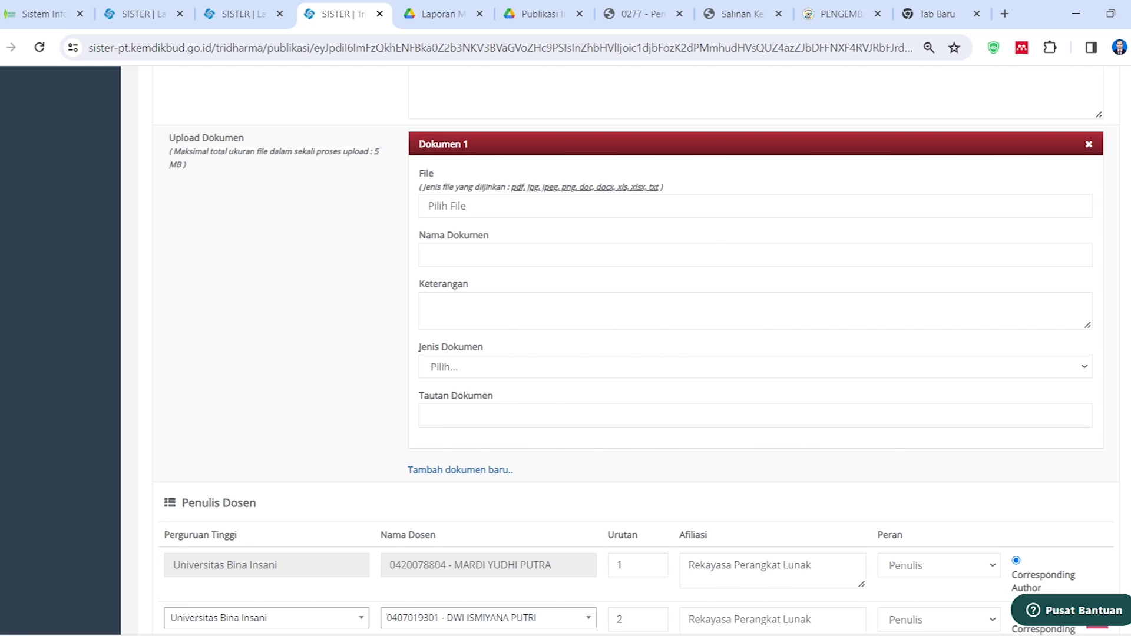
pyautogui.click(449, 415)
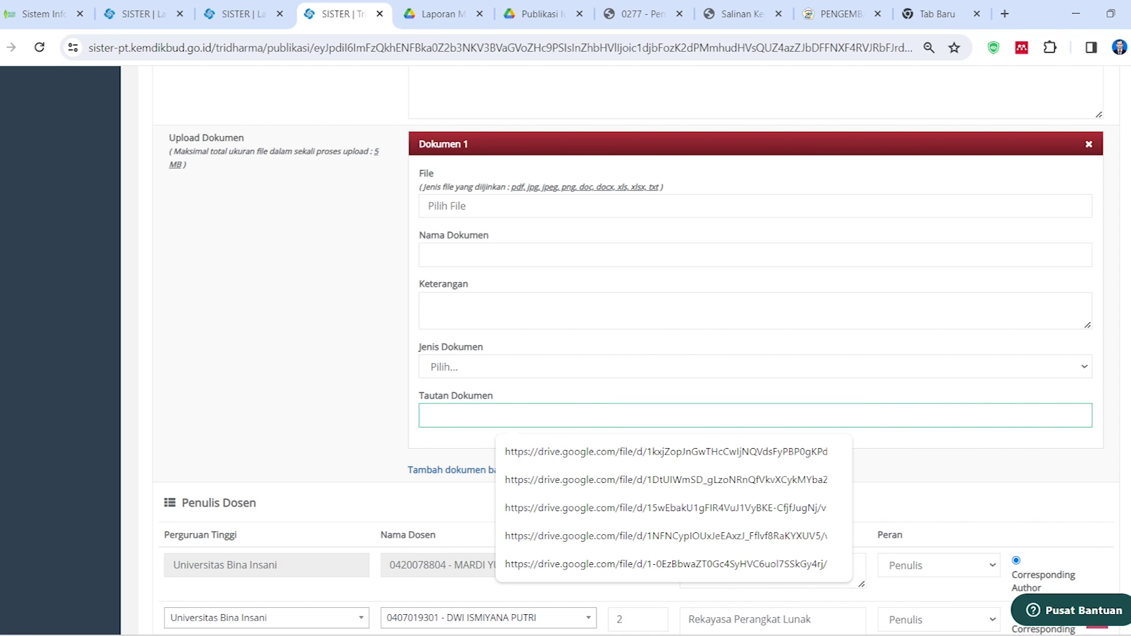
pyautogui.hotkey('ctrl', 'v')
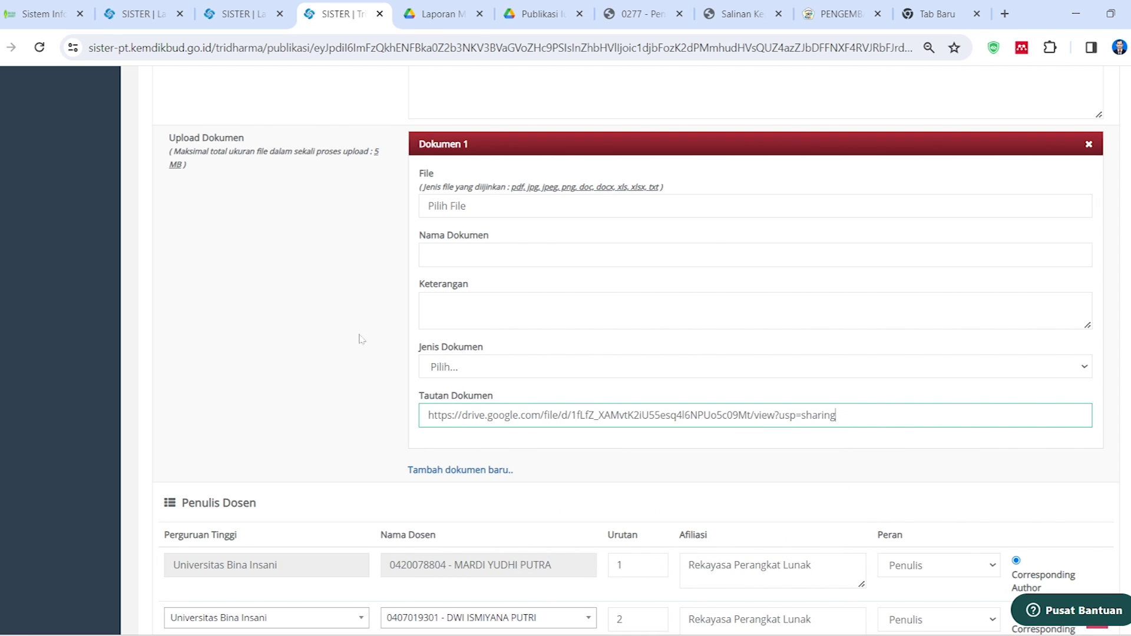
pyautogui.click(484, 213)
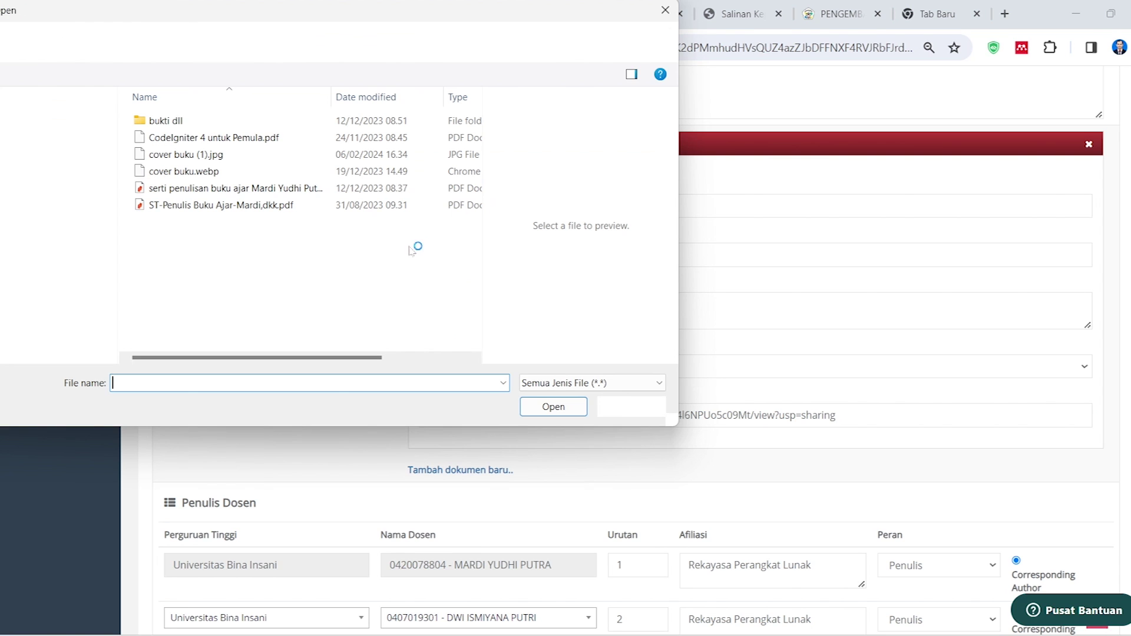
pyautogui.click(627, 407)
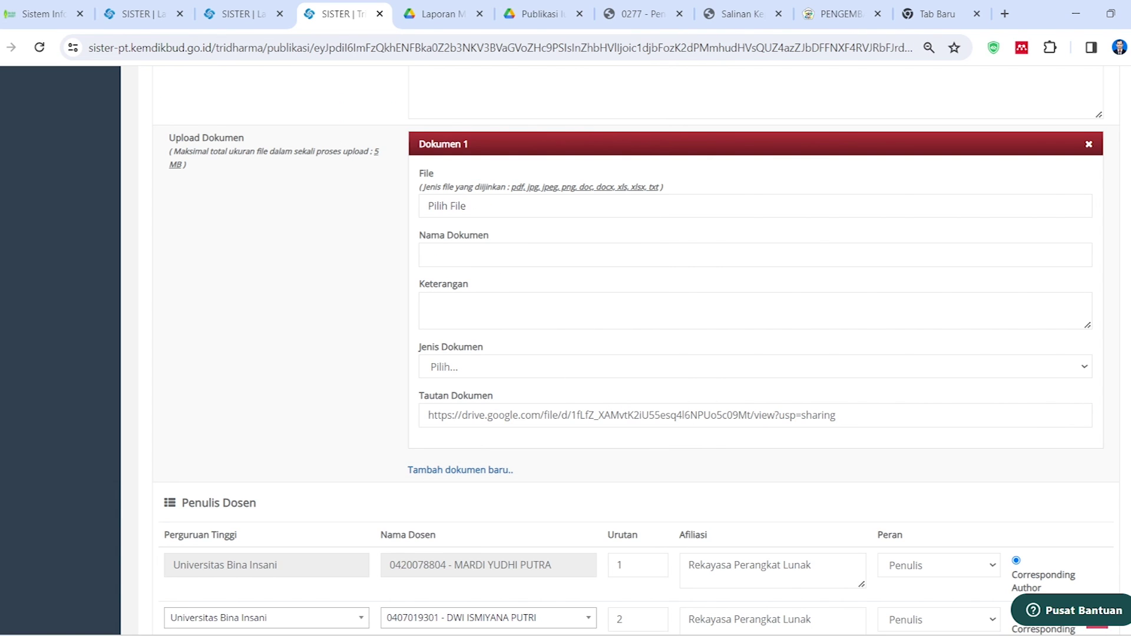
# Name Dokumen 1 'Surat tugas Publikasi', describe it 'Laporan publikasi', and set its type to Publikasi
pyautogui.click(547, 255)
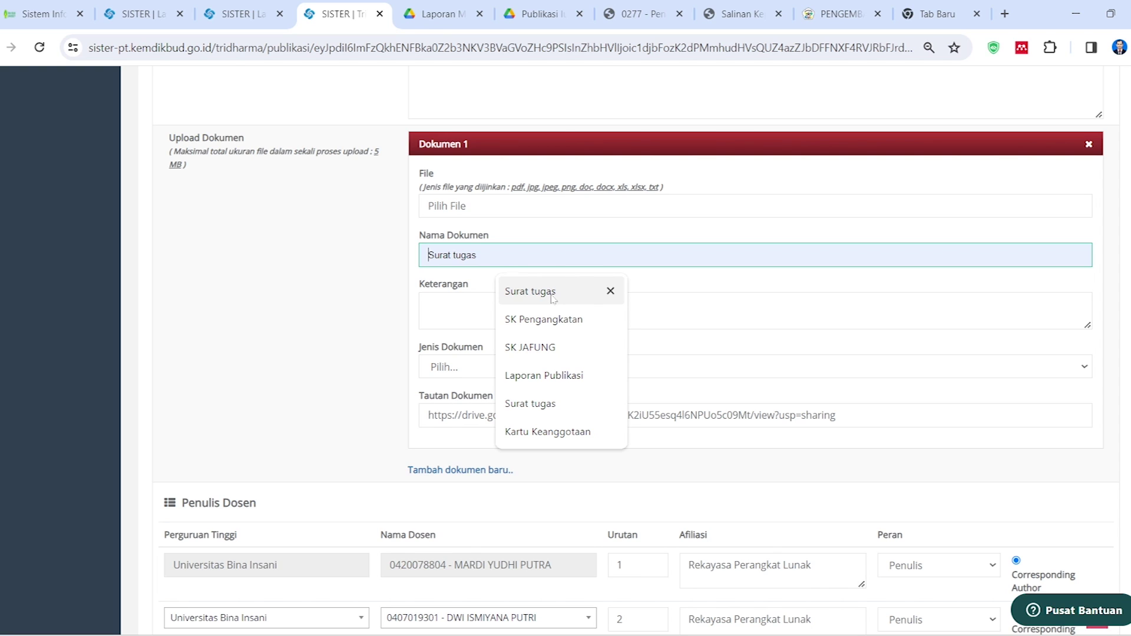
pyautogui.click(554, 291)
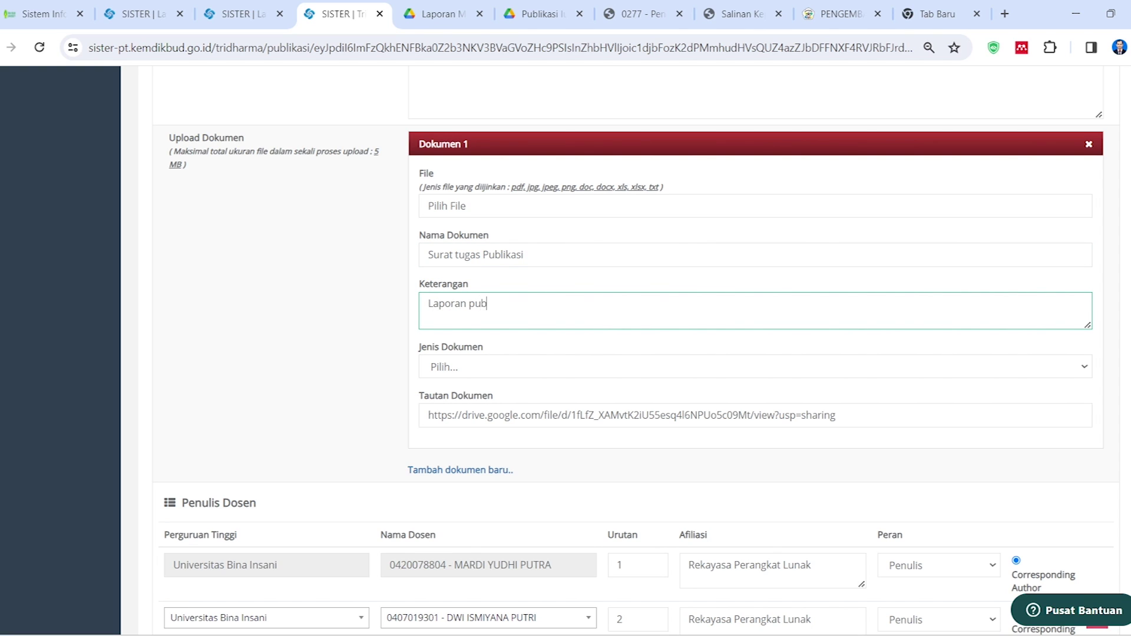
pyautogui.write('kasi')
pyautogui.click(512, 368)
pyautogui.click(502, 333)
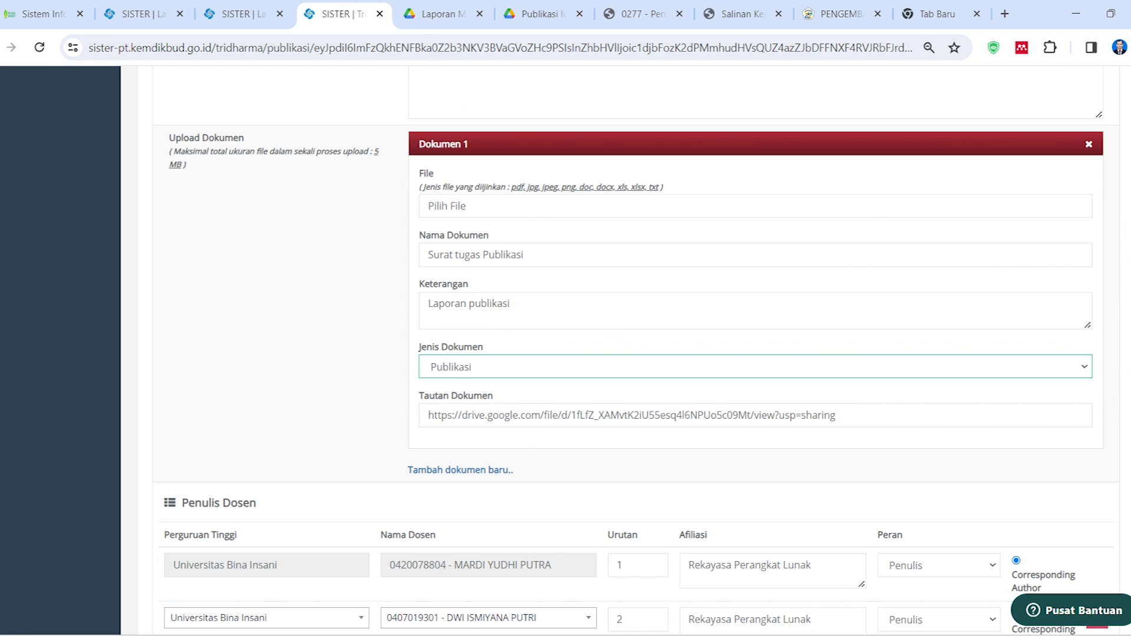
pyautogui.scroll(-3, 426, 349)
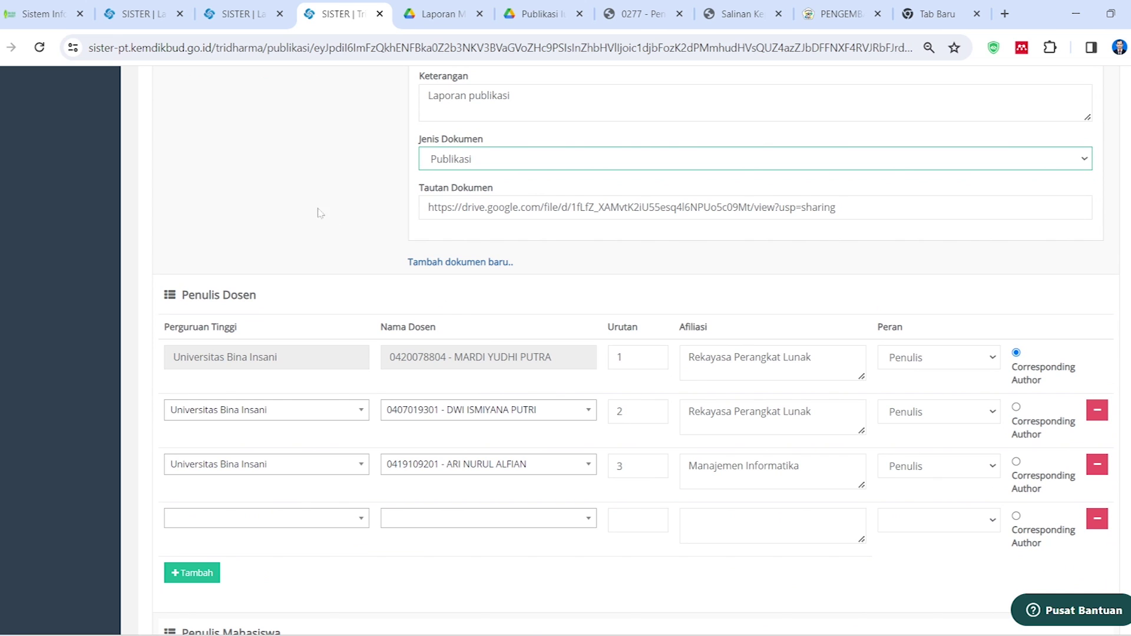
pyautogui.scroll(-2, 286, 313)
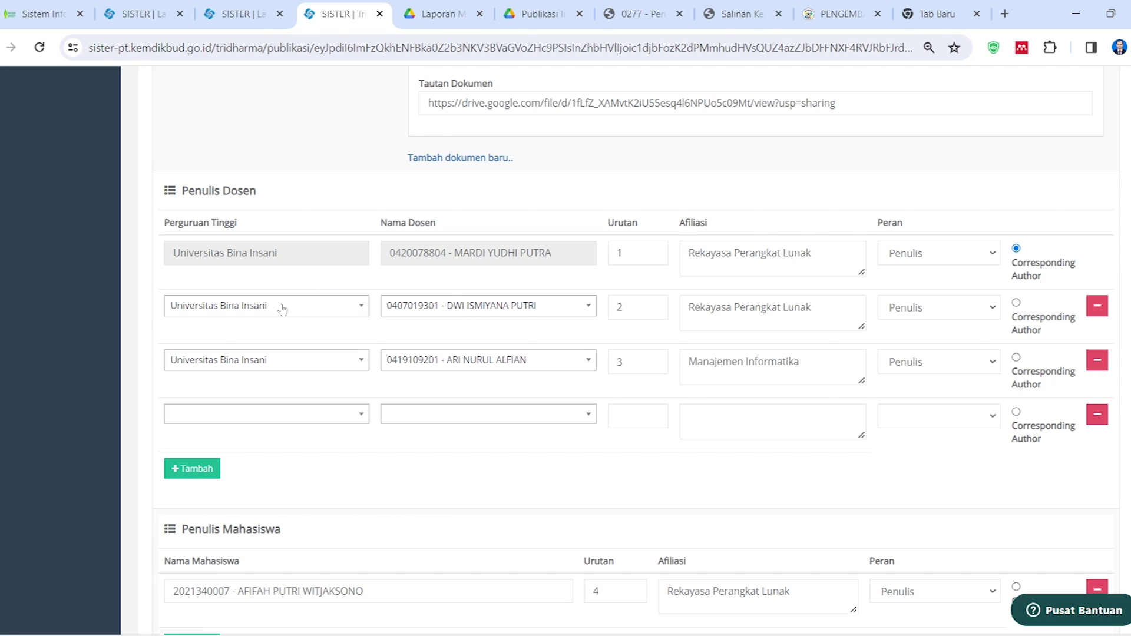
pyautogui.click(848, 14)
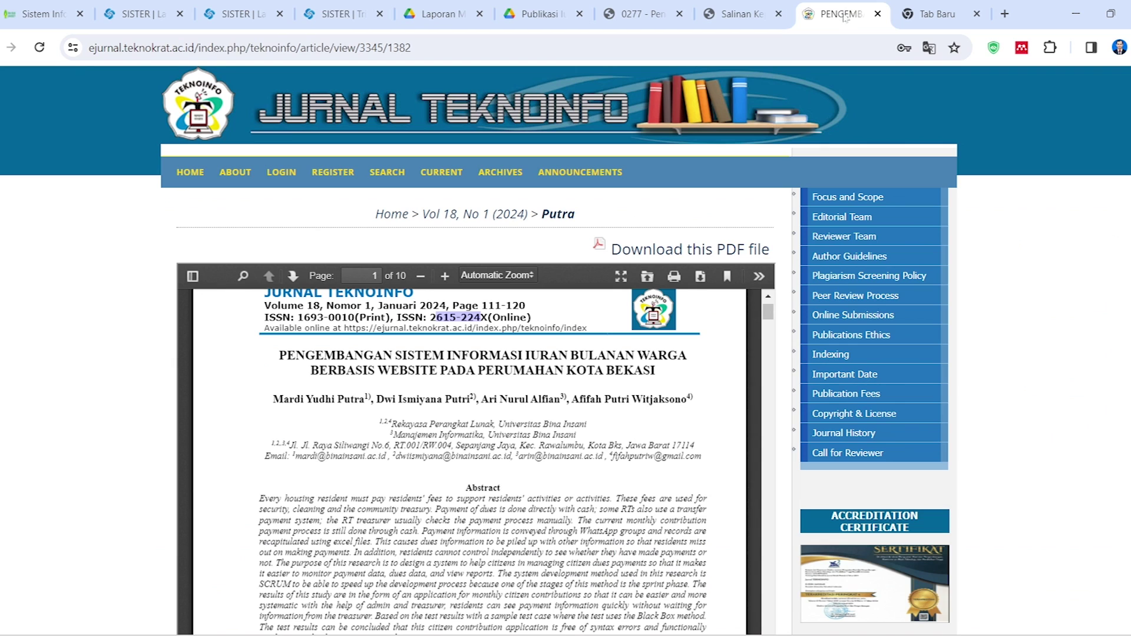
pyautogui.moveTo(303, 400); pyautogui.dragTo(364, 400)
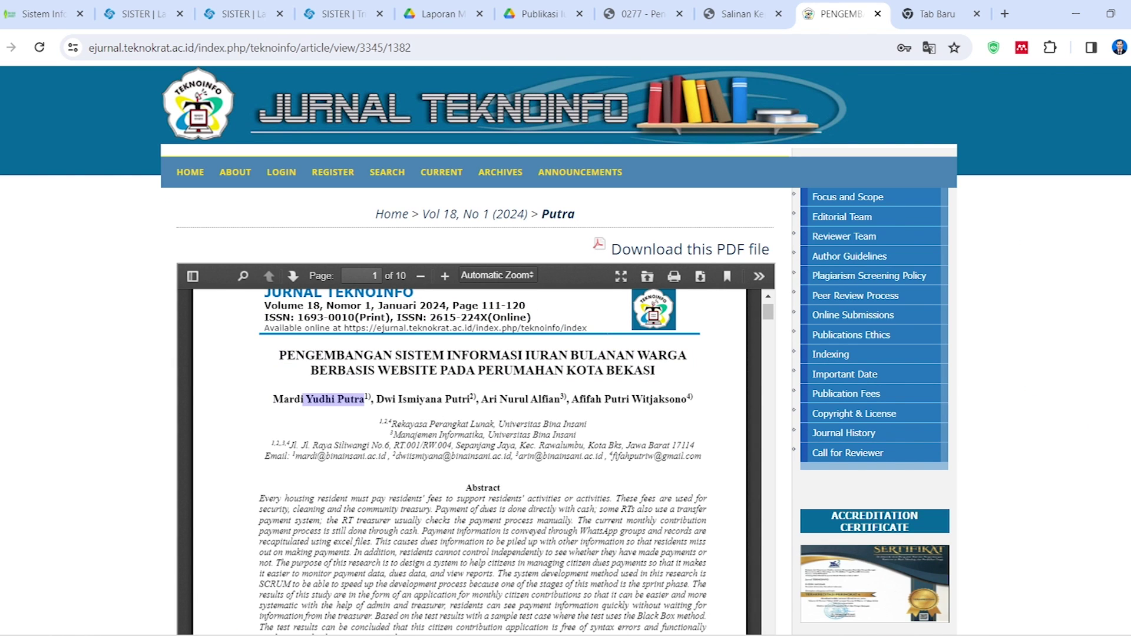
pyautogui.click(338, 14)
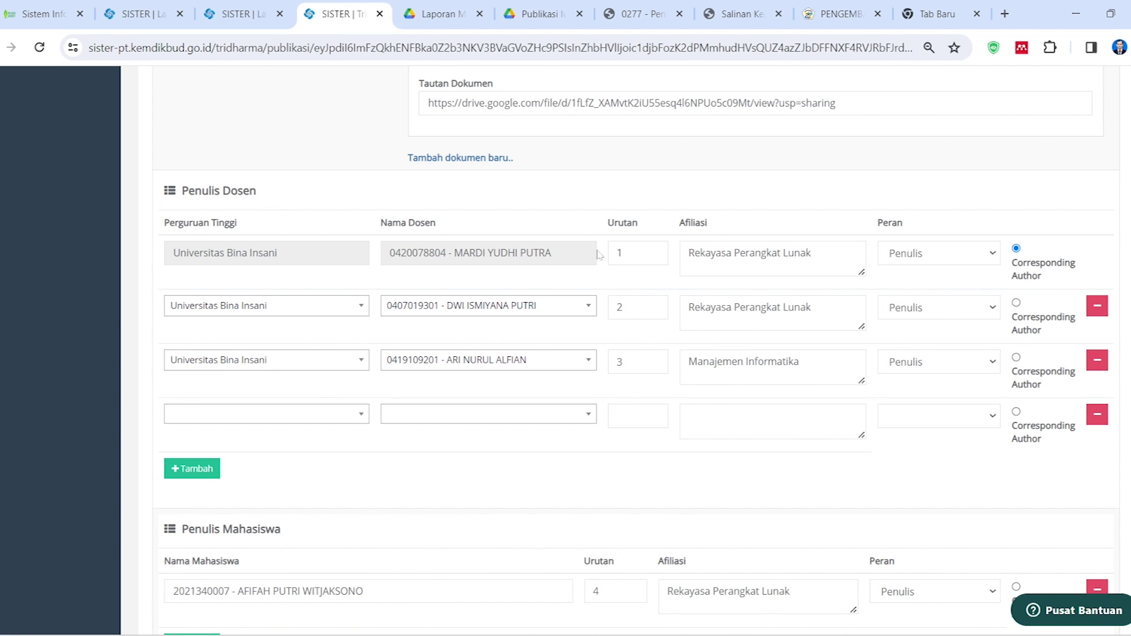
pyautogui.click(848, 11)
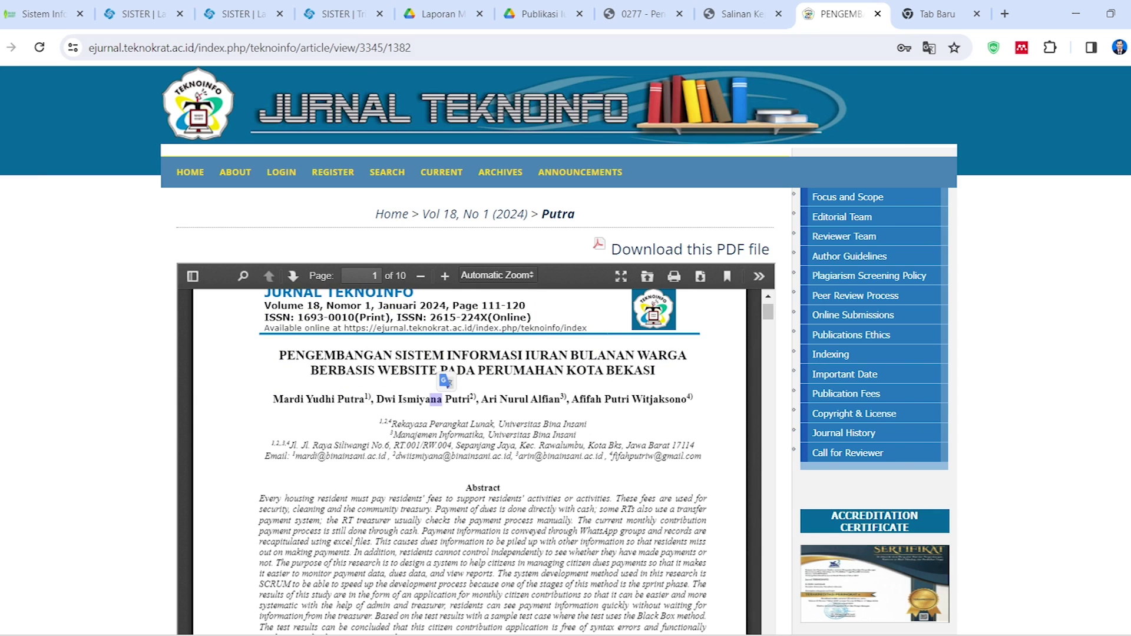
pyautogui.click(339, 11)
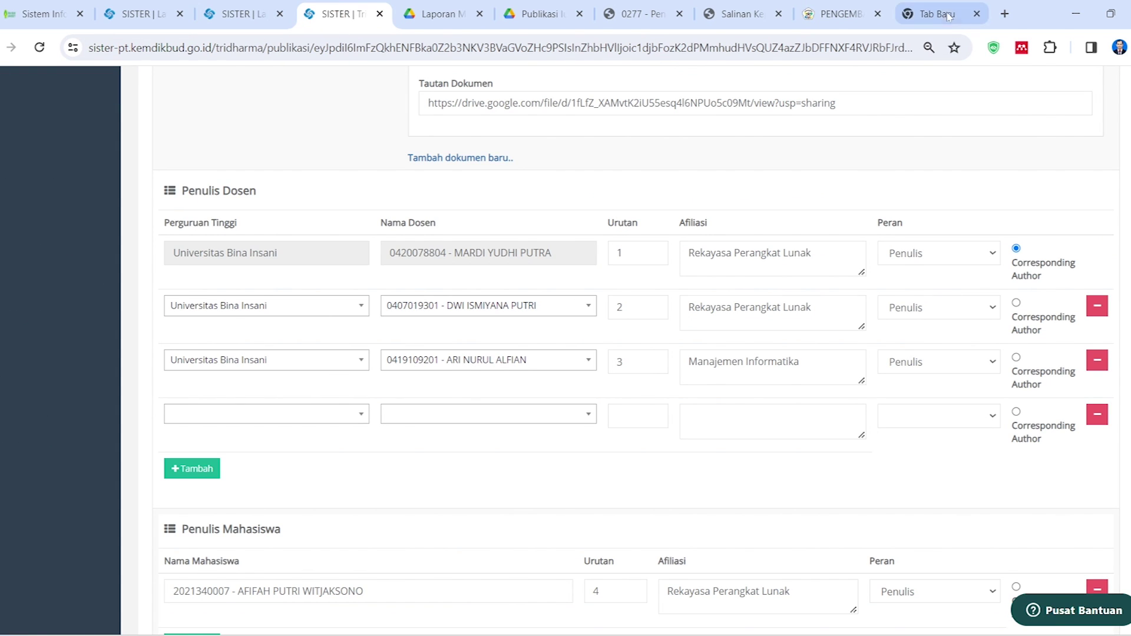
pyautogui.click(841, 13)
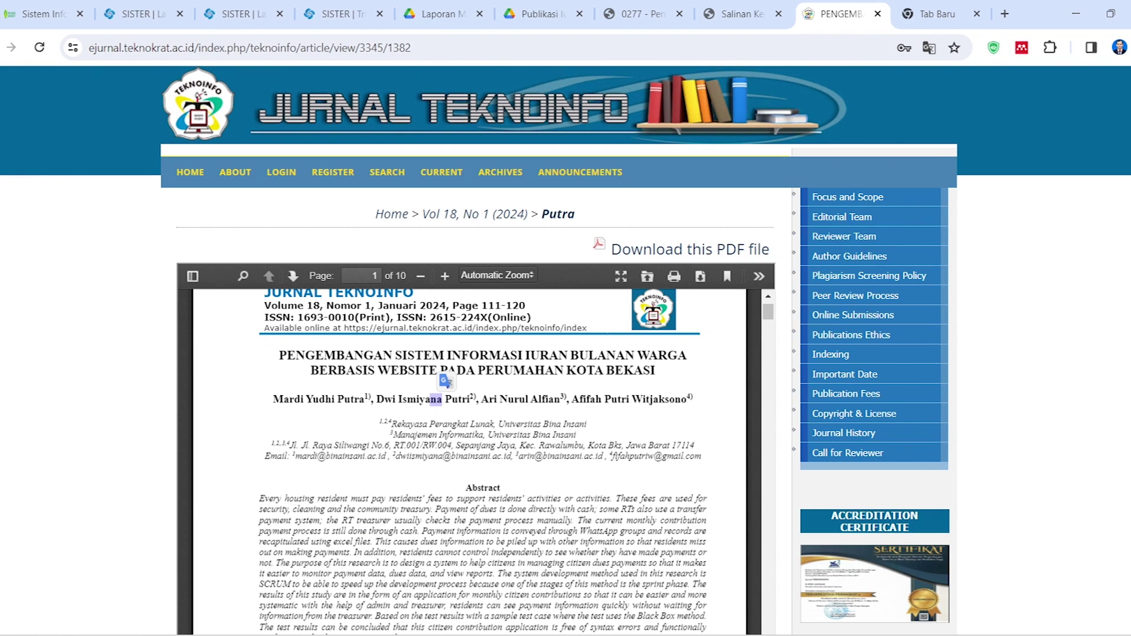
pyautogui.click(354, 13)
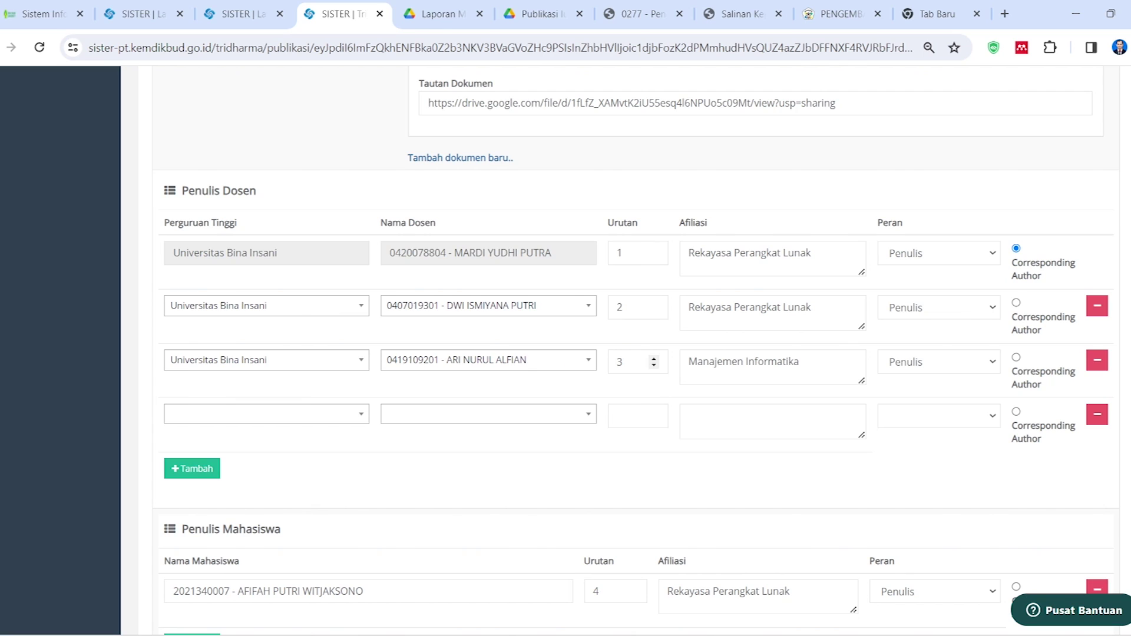
pyautogui.click(766, 253)
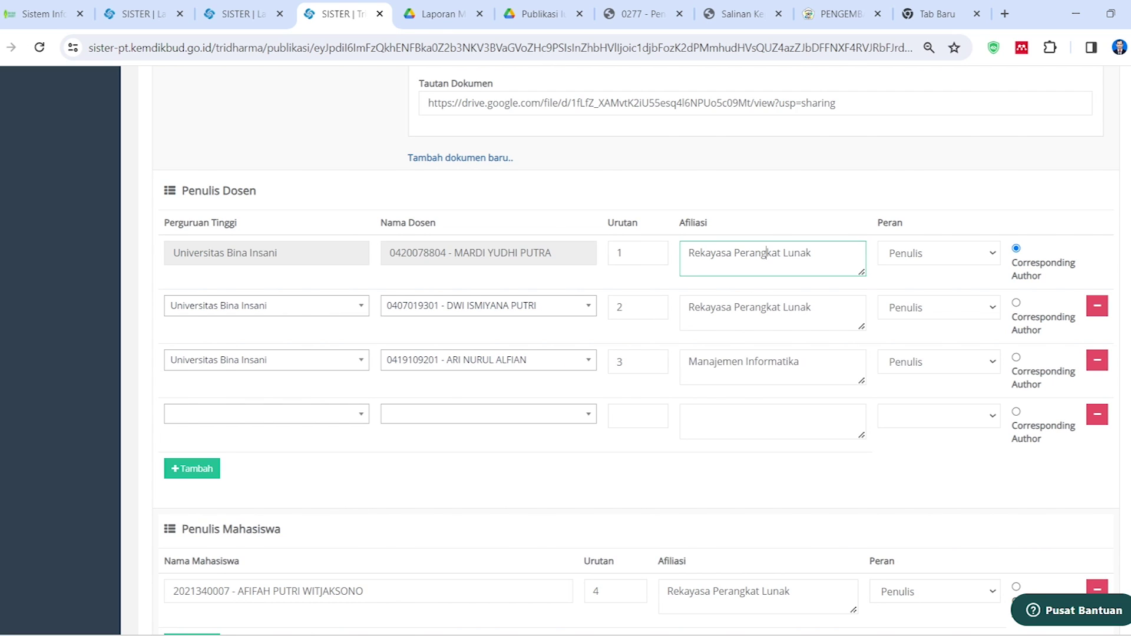
pyautogui.click(750, 307)
pyautogui.click(754, 361)
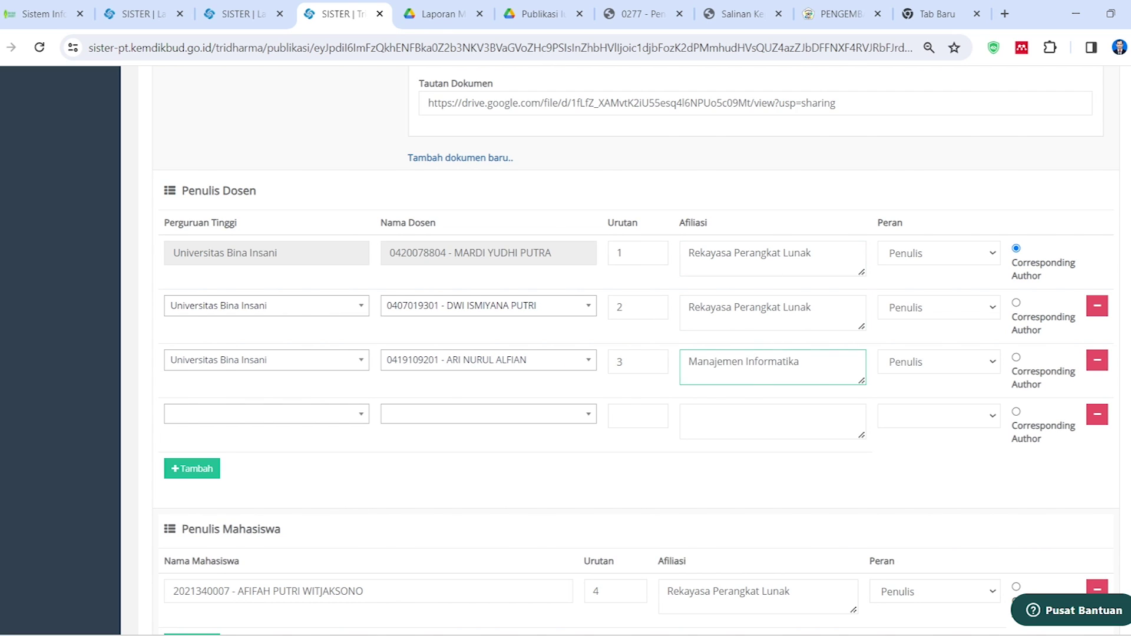
pyautogui.click(486, 454)
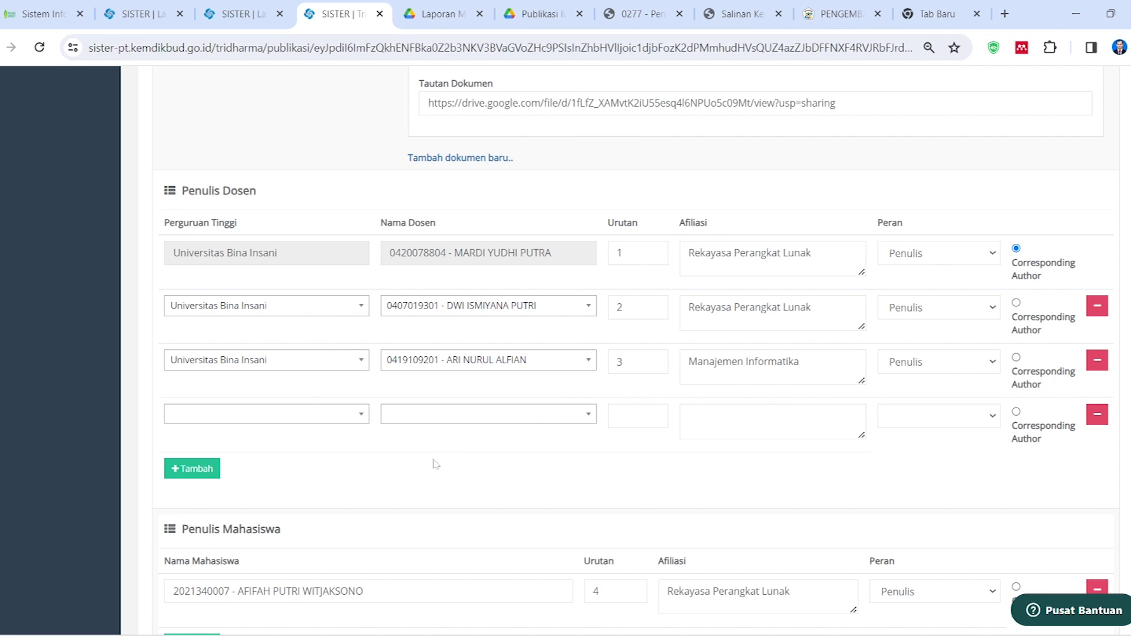
pyautogui.scroll(-3, 424, 465)
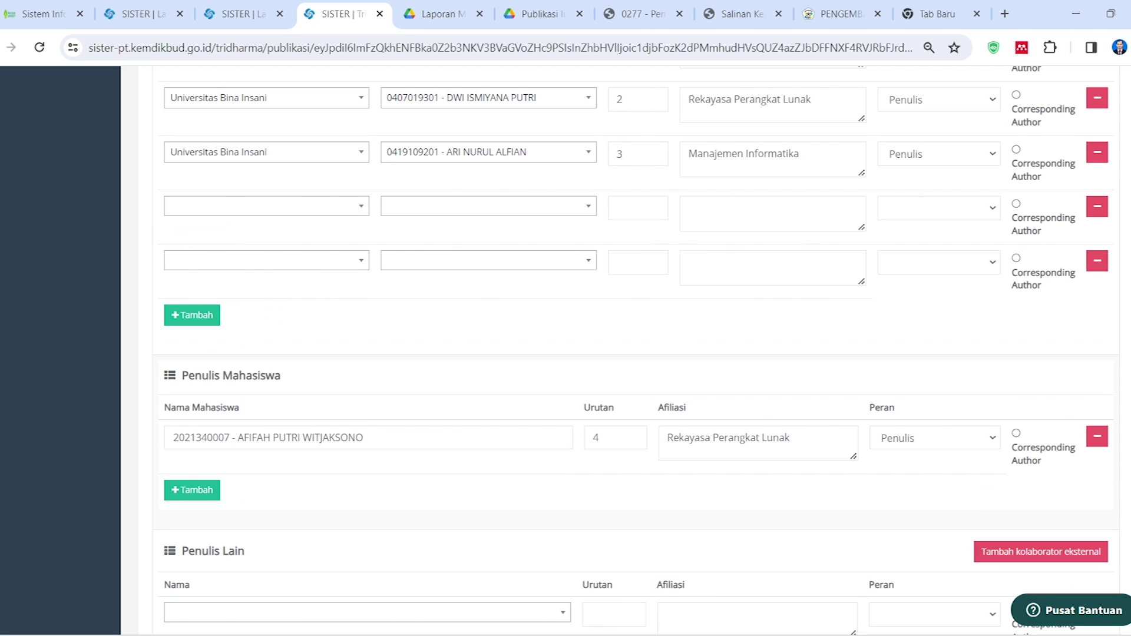
# Remove the empty lecturer row and add a student row filtered to Universitas Bina Insani, Rekayasa Perangkat Lunak
pyautogui.click(1096, 263)
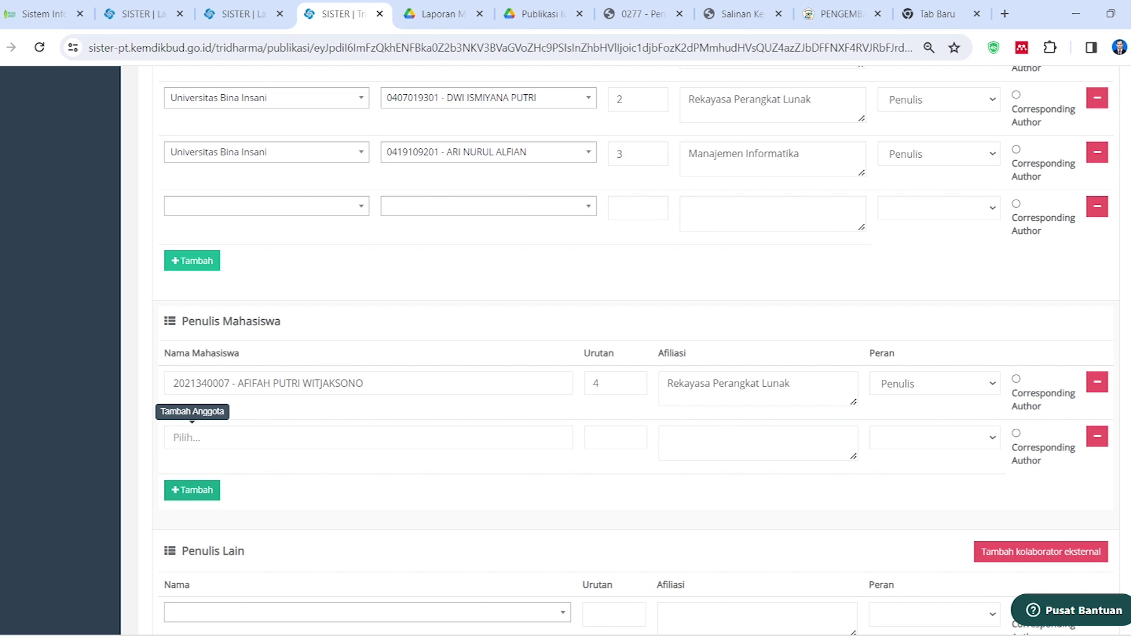
pyautogui.click(359, 437)
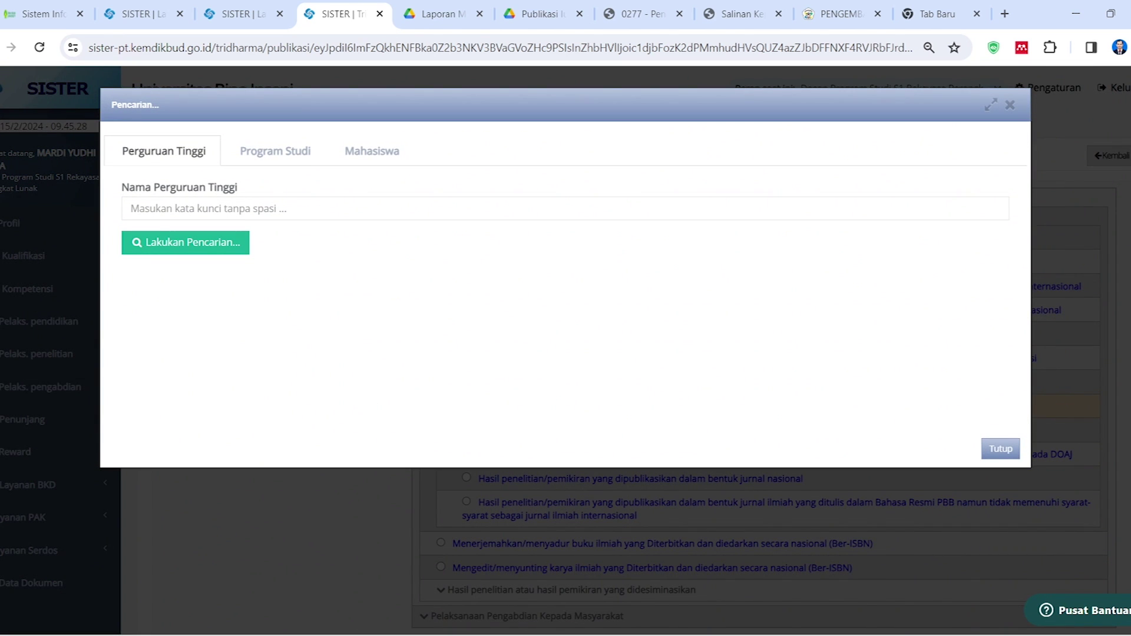
pyautogui.click(253, 208)
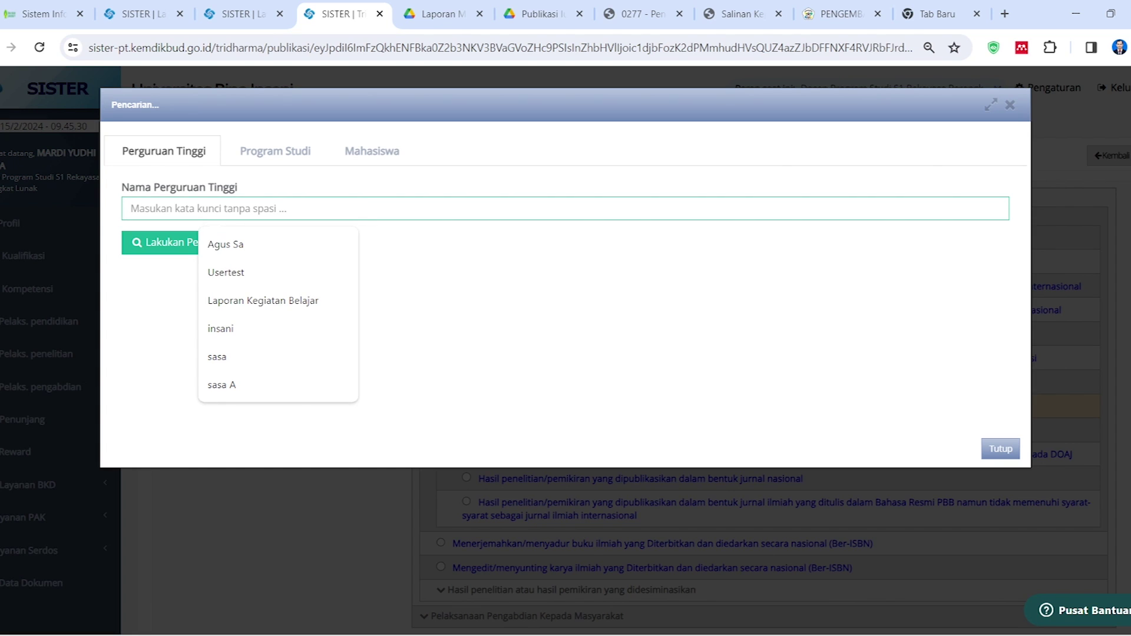
pyautogui.click(224, 328)
pyautogui.click(200, 249)
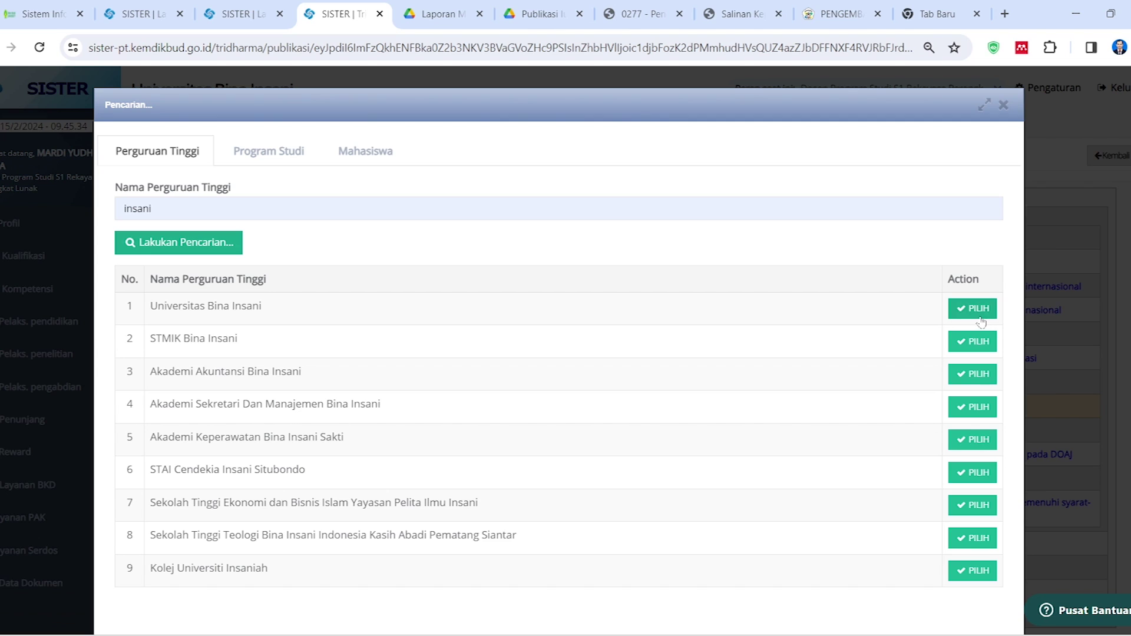
pyautogui.click(972, 308)
pyautogui.click(265, 209)
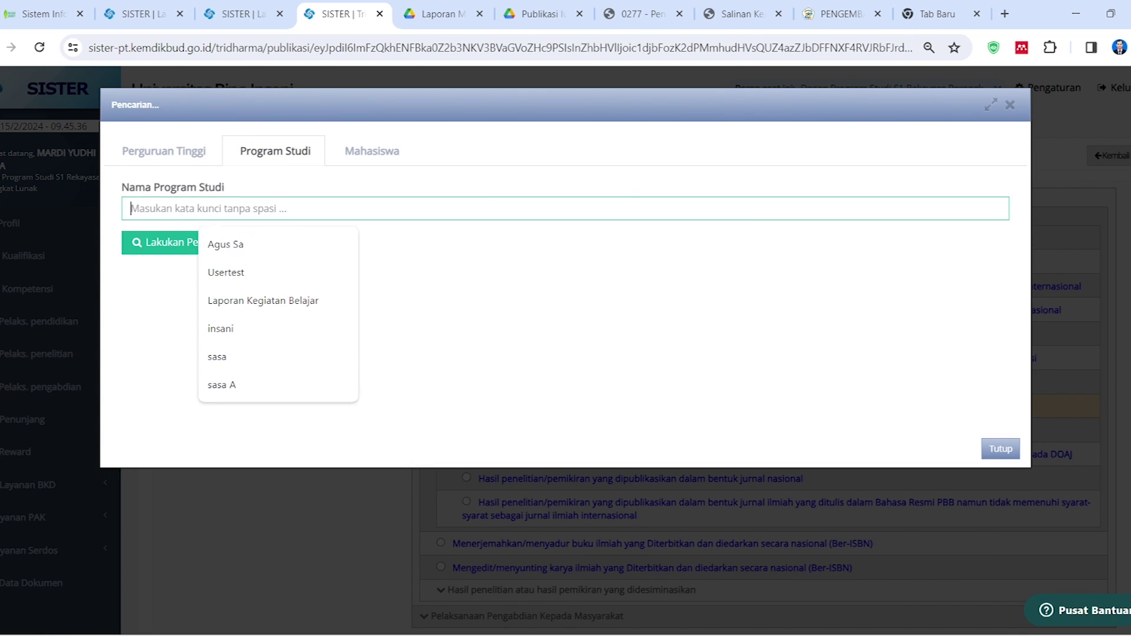
pyautogui.write('rekayasa')
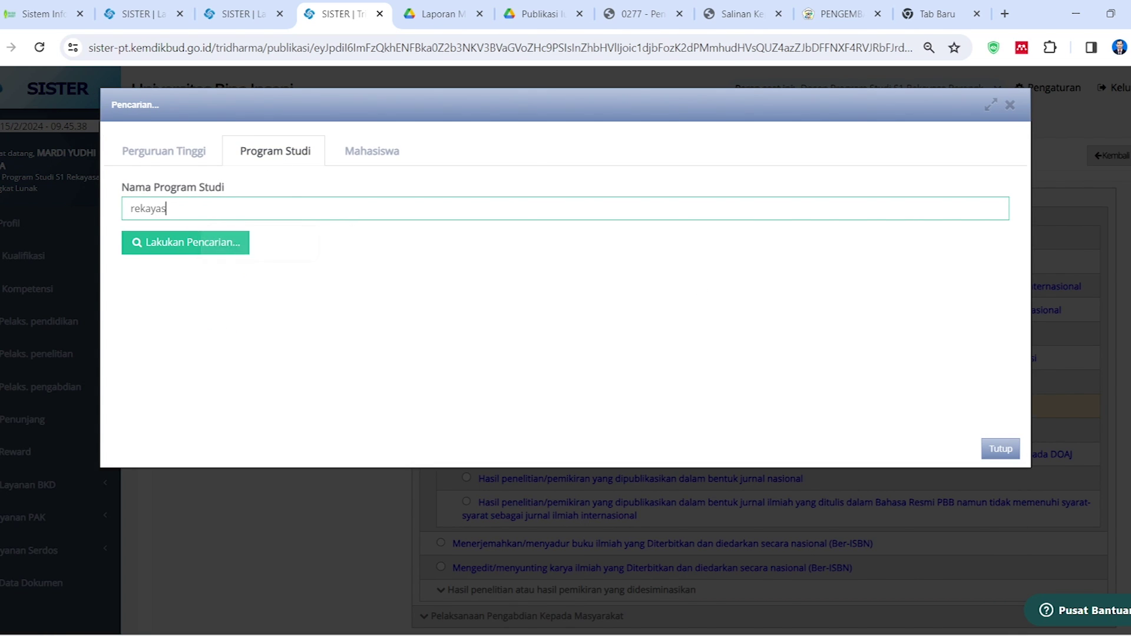
pyautogui.click(195, 247)
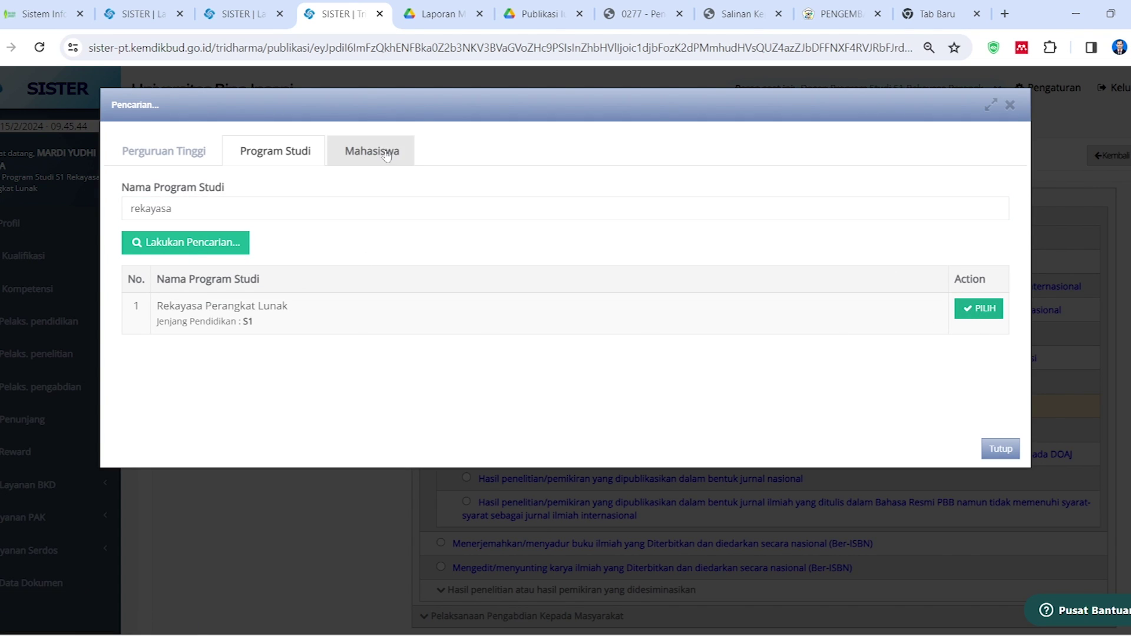
pyautogui.click(983, 316)
# Search for students matching 'Afi' and 'surya', then close the search without choosing anyone
pyautogui.click(560, 210)
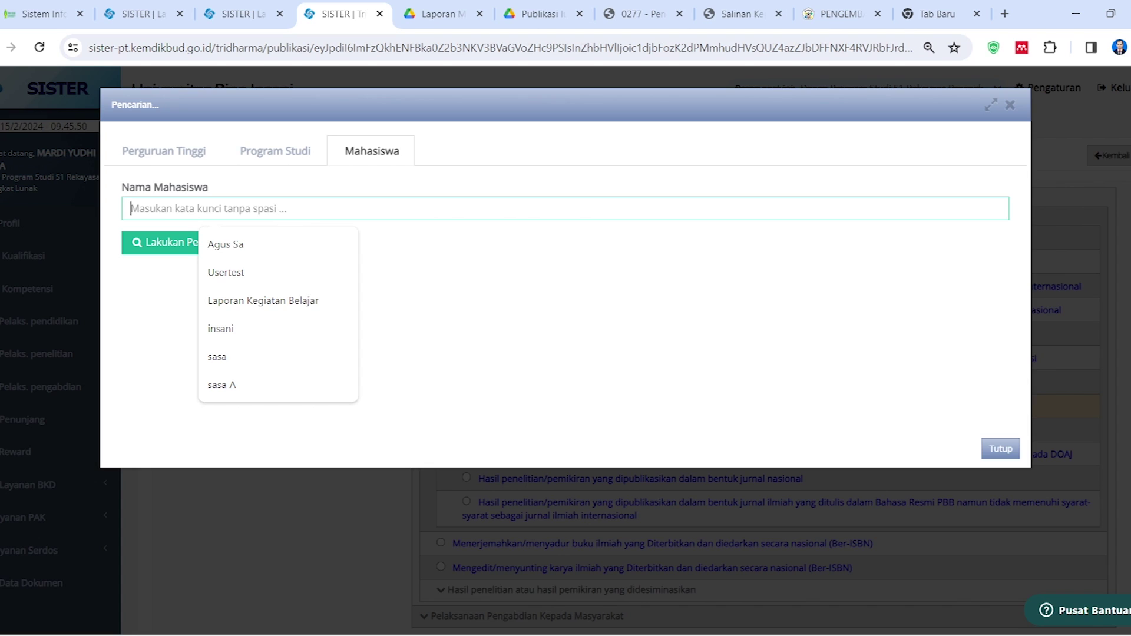
pyautogui.write('Afi')
pyautogui.click(166, 251)
pyautogui.press('BackSpace')
pyautogui.press('BackSpace')
pyautogui.press('BackSpace')
pyautogui.write('surya')
pyautogui.click(237, 247)
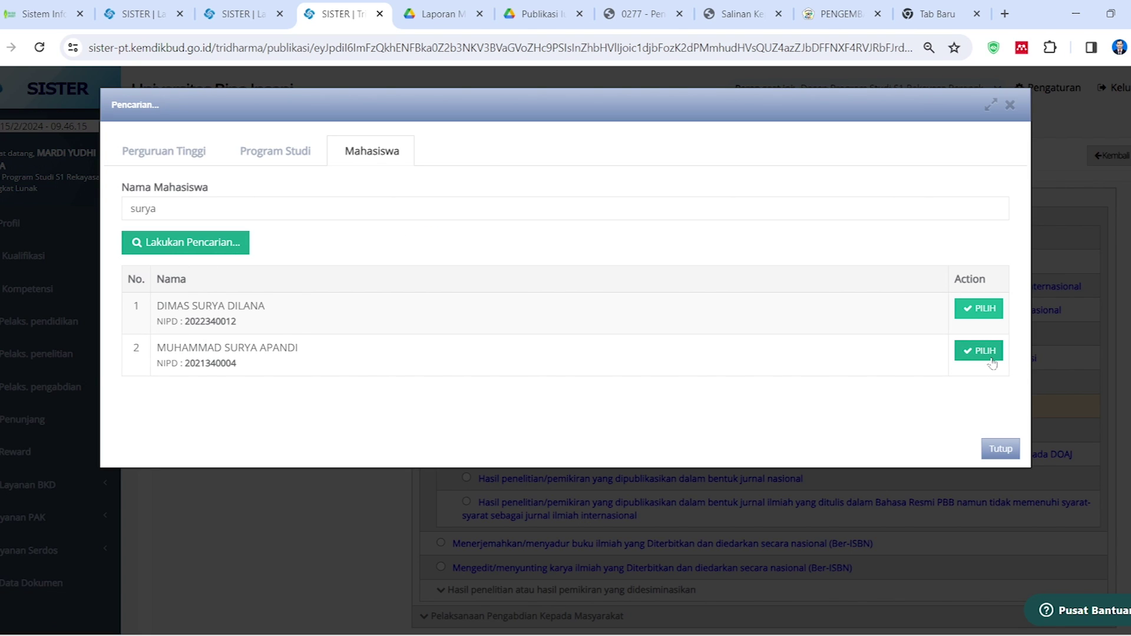
pyautogui.click(1006, 450)
pyautogui.scroll(-15, 412, 440)
pyautogui.scroll(-10, 413, 441)
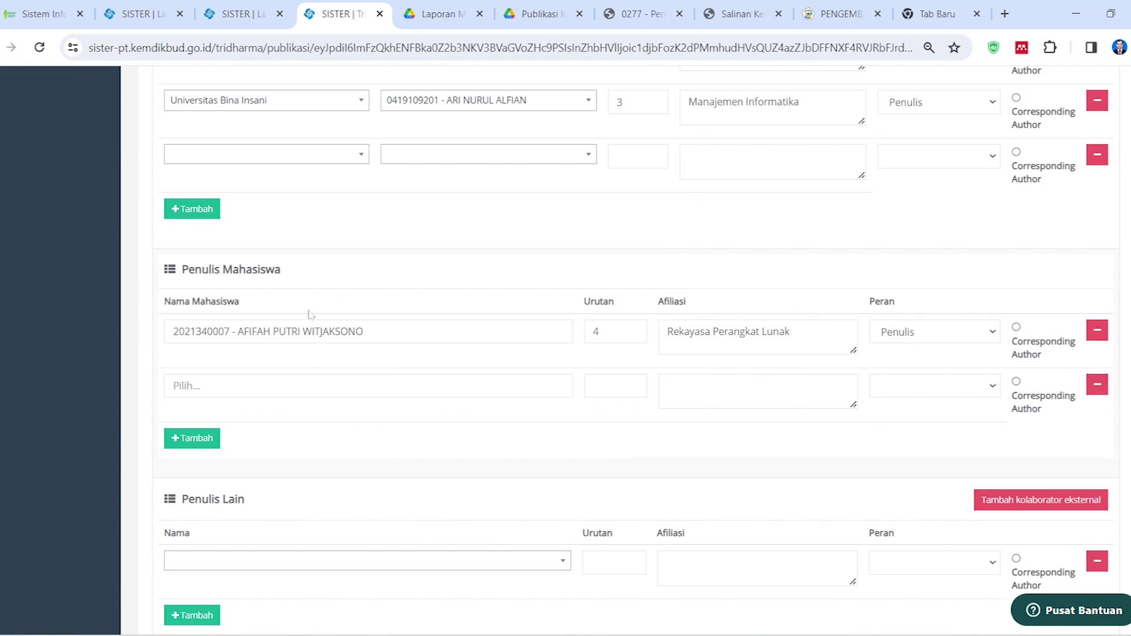
# Save the edited journal article publication record with Simpan
pyautogui.scroll(6, 437, 365)
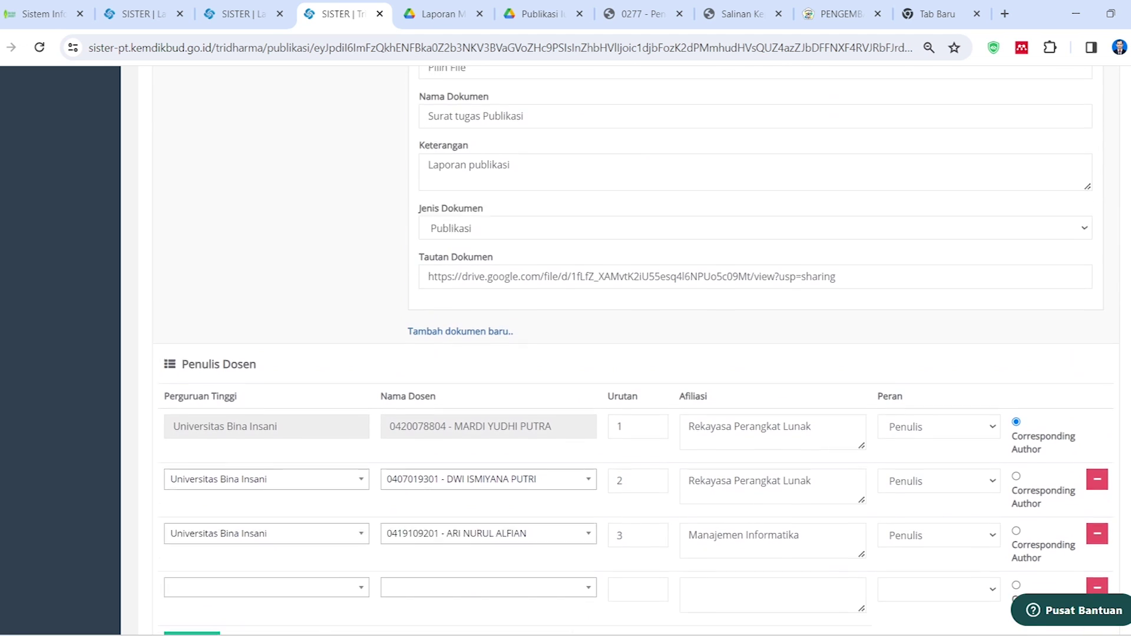
pyautogui.scroll(-6, 375, 502)
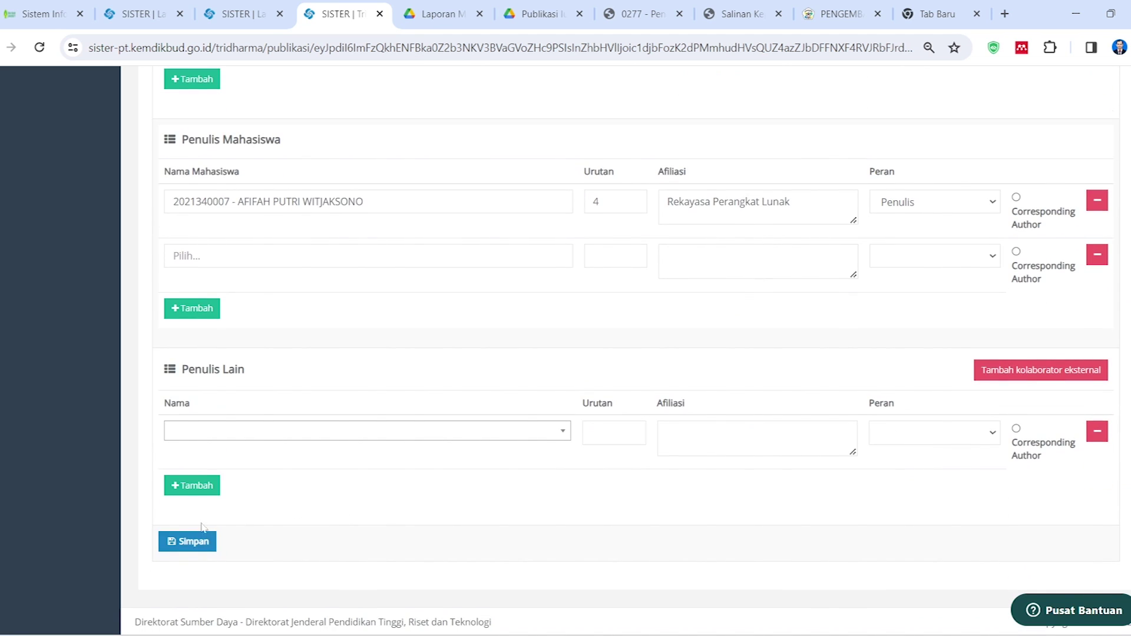
pyautogui.click(206, 552)
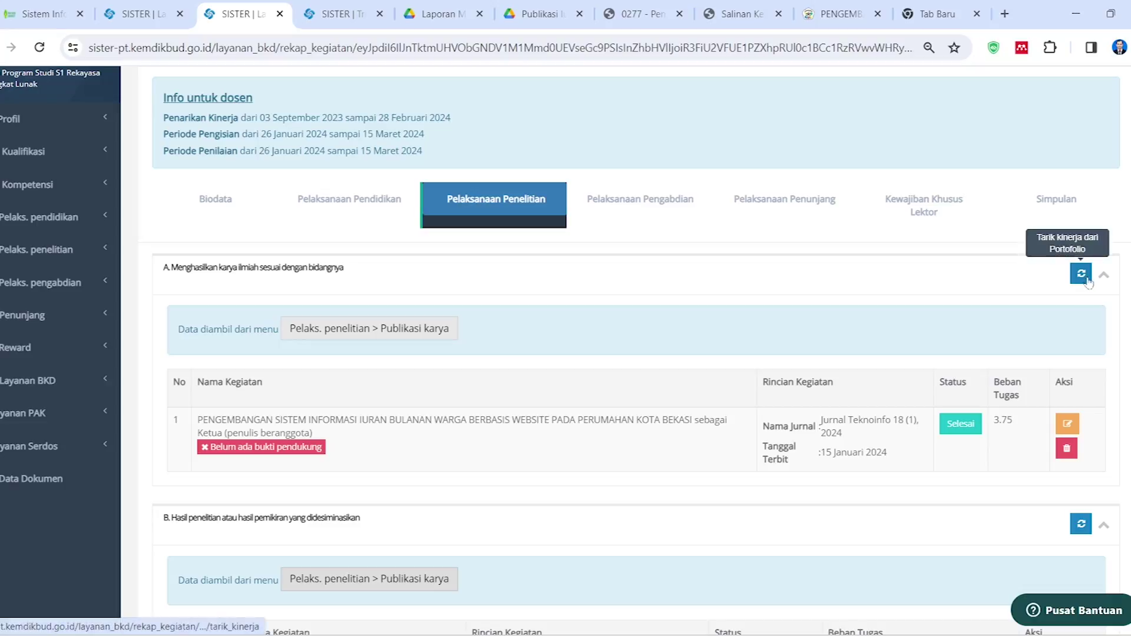
# Pull performance data from the portfolio into the BKD recap and acknowledge the success message
pyautogui.click(1087, 280)
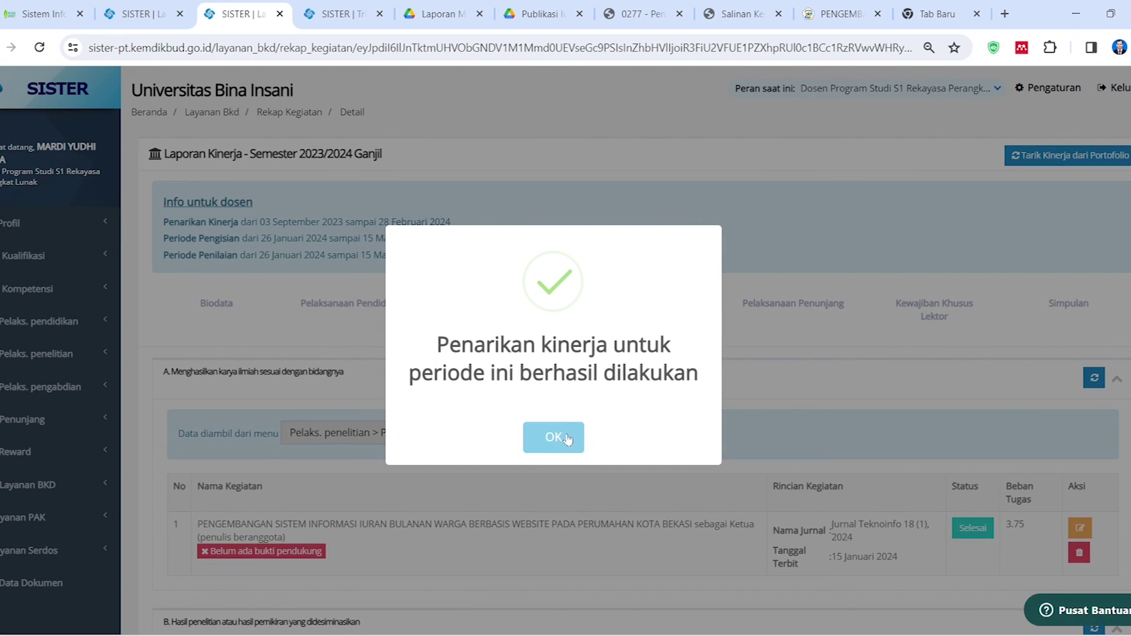
pyautogui.click(567, 435)
pyautogui.scroll(-2, 606, 411)
# Open Publikasi Karya in a new tab and bring up the Iuran Bulanan Warga article's edit form
pyautogui.click(407, 330)
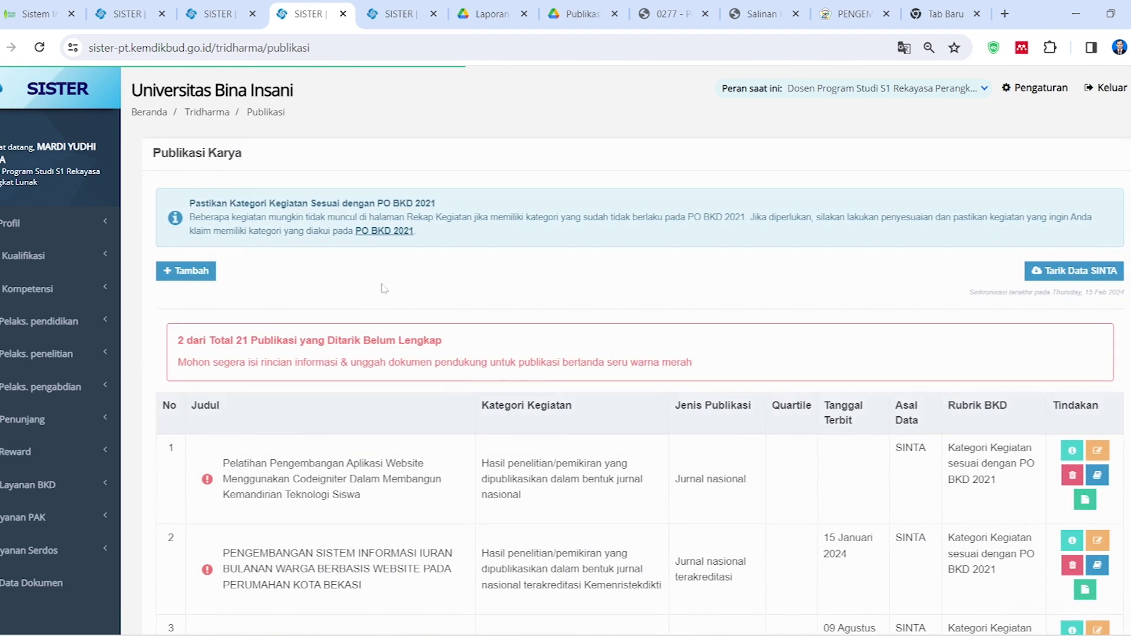
pyautogui.scroll(-5, 414, 330)
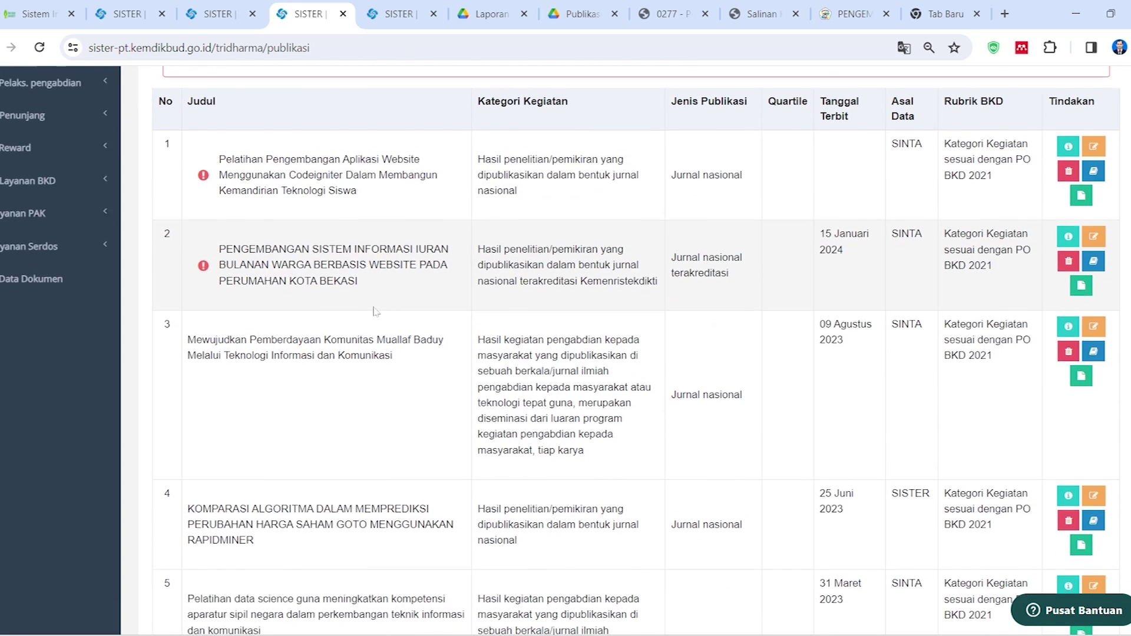
pyautogui.scroll(2, 883, 354)
pyautogui.click(1091, 334)
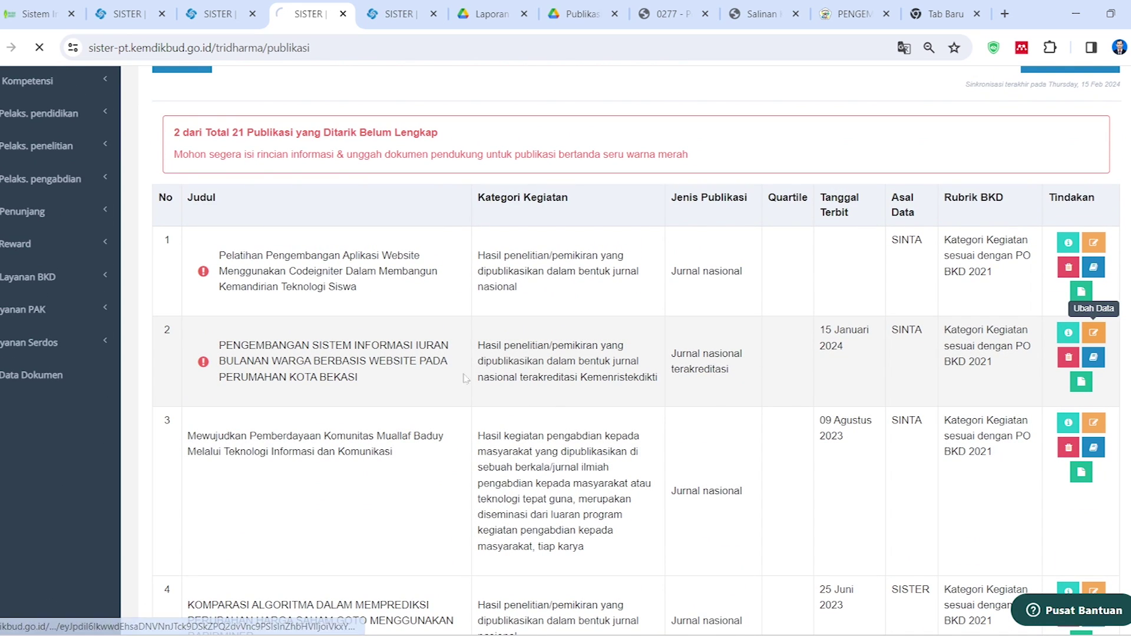
pyautogui.hotkey('ctrl', 'pageup')
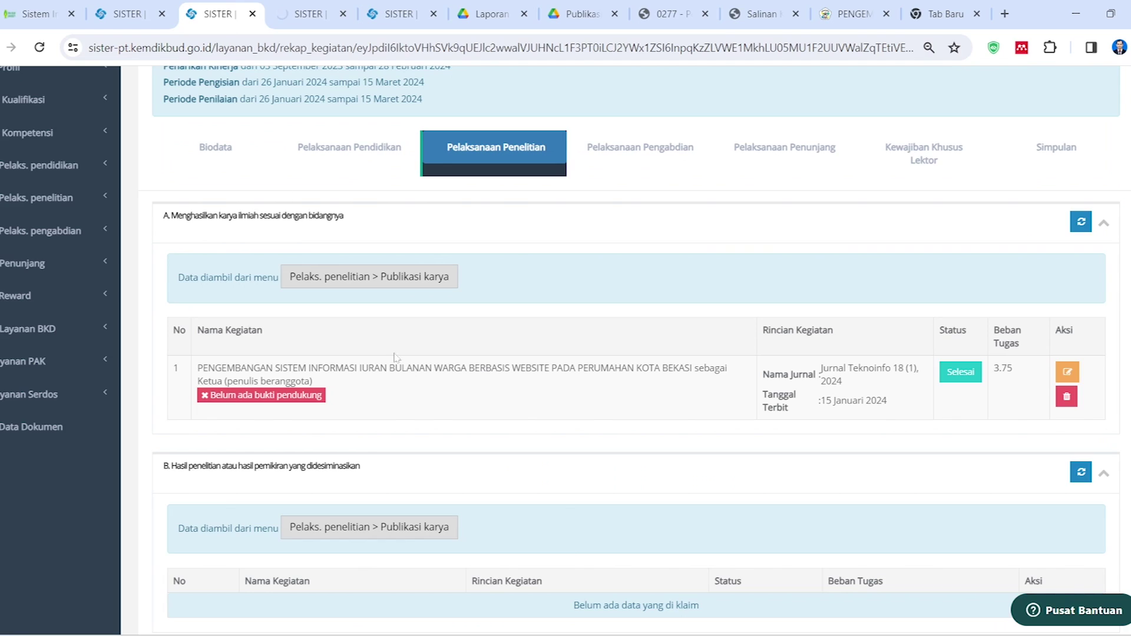
pyautogui.moveTo(459, 361); pyautogui.dragTo(457, 308)
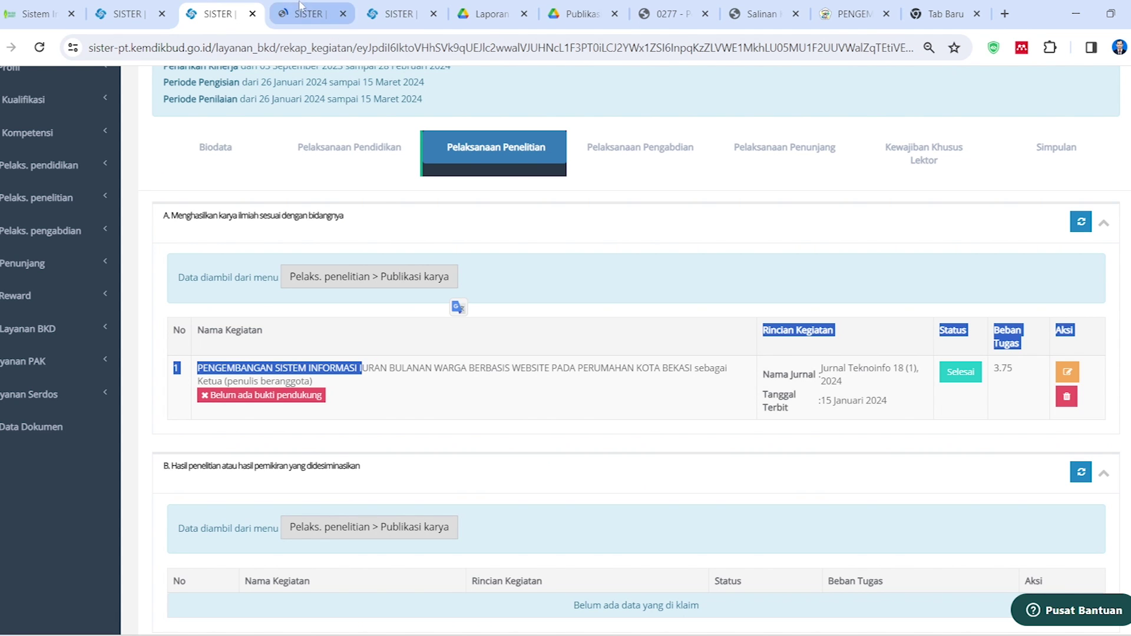
pyautogui.hotkey('ctrl', 'pagedown')
pyautogui.scroll(-10, 368, 365)
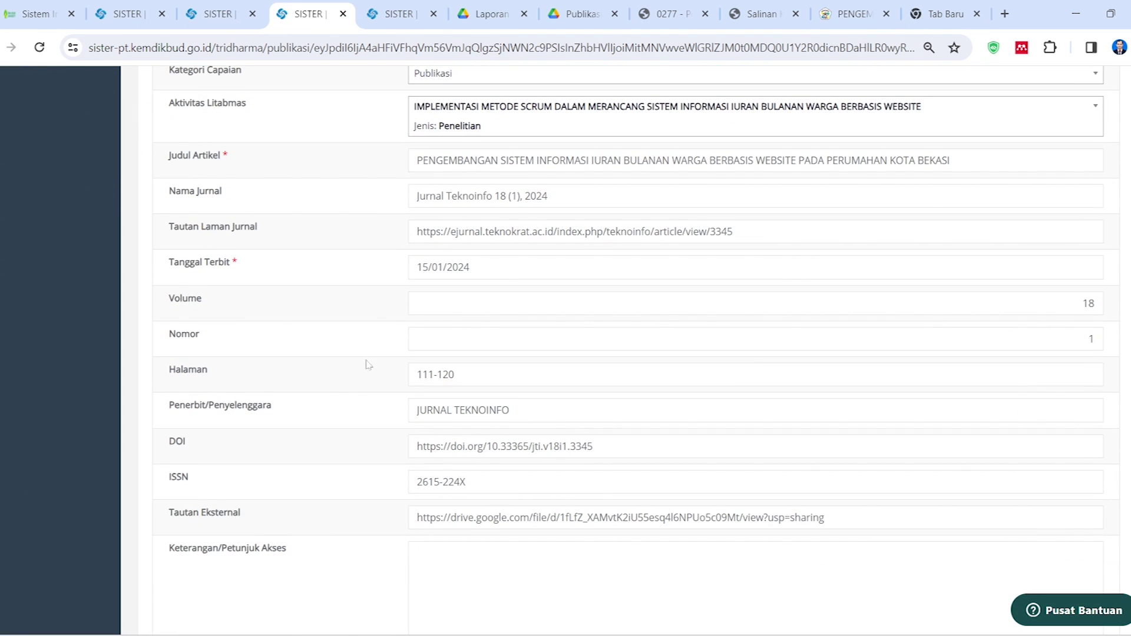
# Attach Laporan Publikasi Ganjil 23-24.pdf from the Publikasi Iuran Warga Scrum folder as Dokumen 1's file
pyautogui.scroll(-8, 369, 365)
pyautogui.scroll(4, 368, 391)
pyautogui.scroll(-5, 371, 412)
pyautogui.click(496, 256)
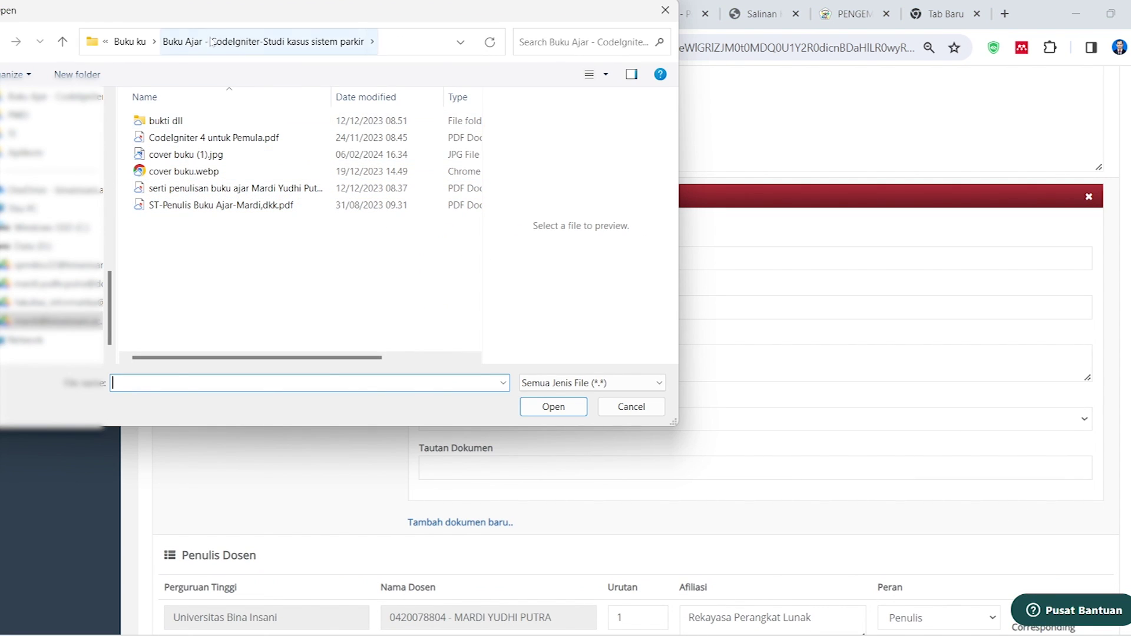
pyautogui.click(131, 41)
pyautogui.click(177, 41)
pyautogui.doubleClick(179, 137)
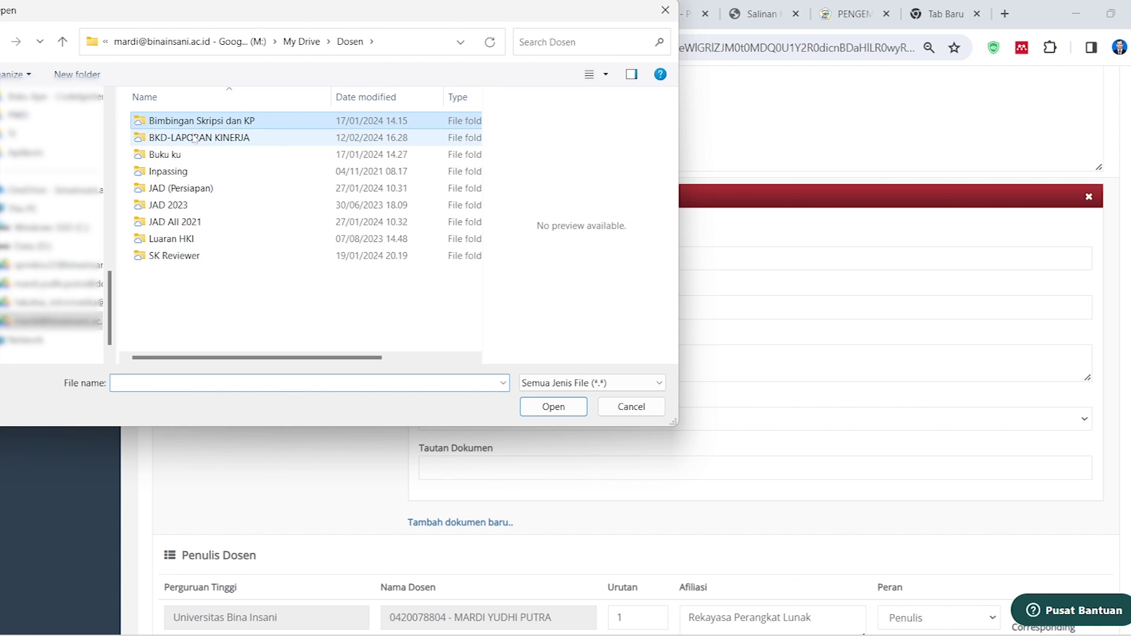
pyautogui.doubleClick(179, 139)
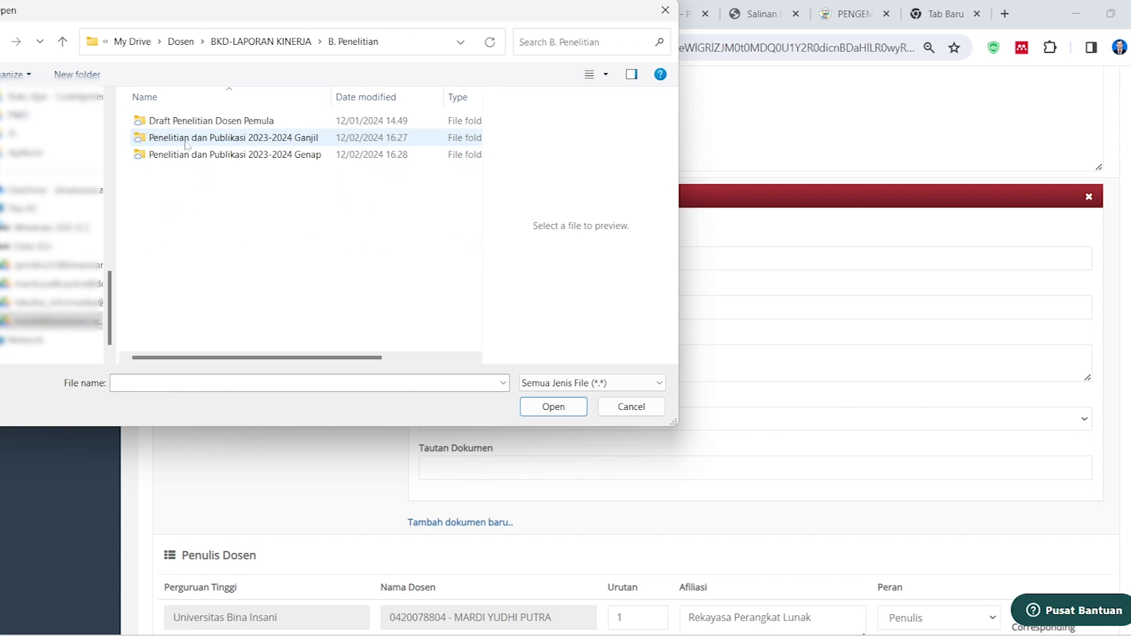
pyautogui.doubleClick(196, 139)
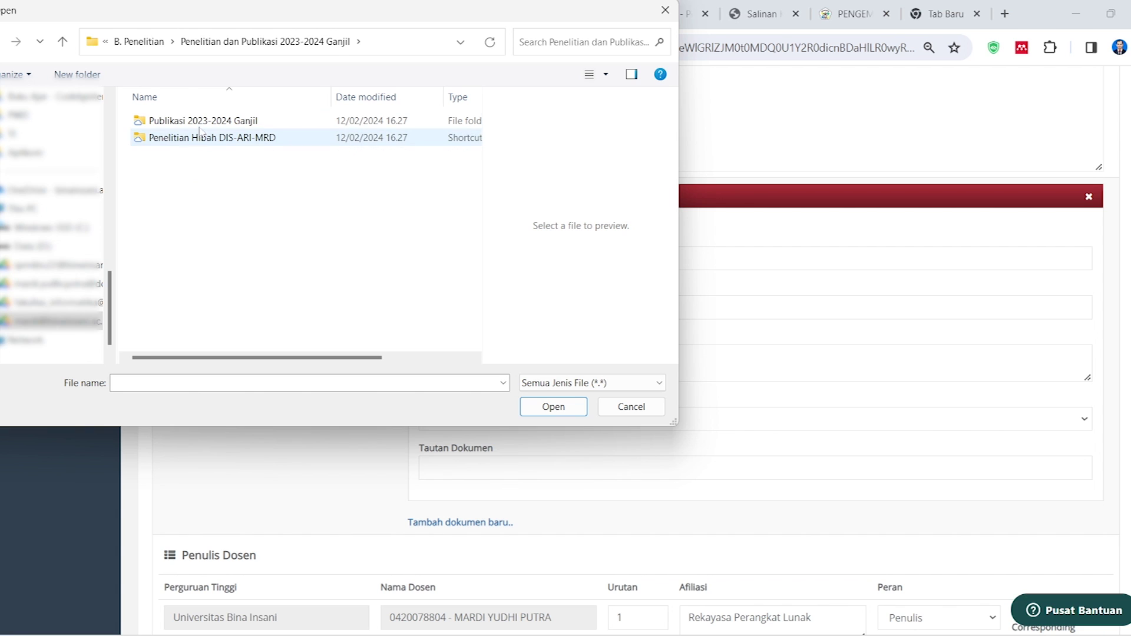
pyautogui.doubleClick(199, 121)
pyautogui.doubleClick(195, 120)
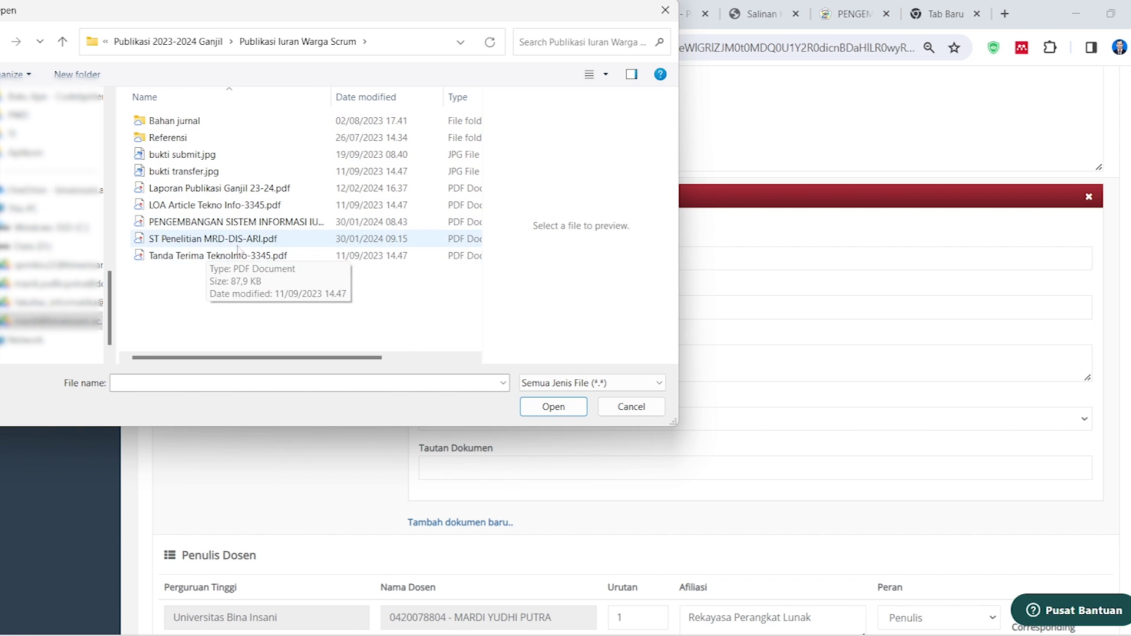
pyautogui.click(219, 188)
pyautogui.click(553, 406)
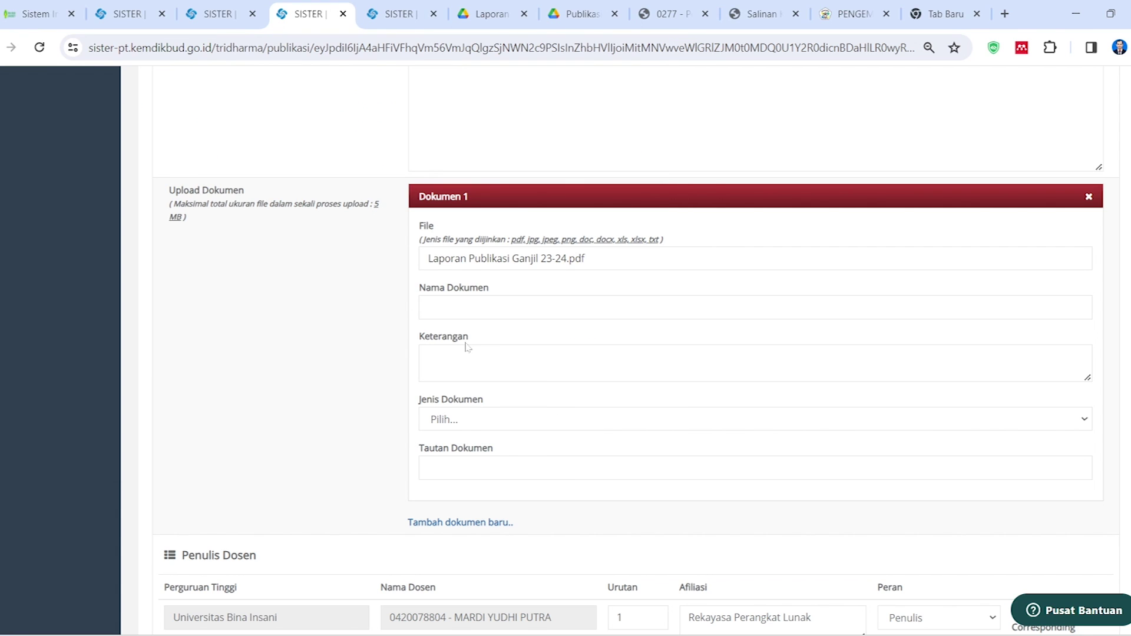
# Name the attached document 'Laporan Publikasi'
pyautogui.click(497, 307)
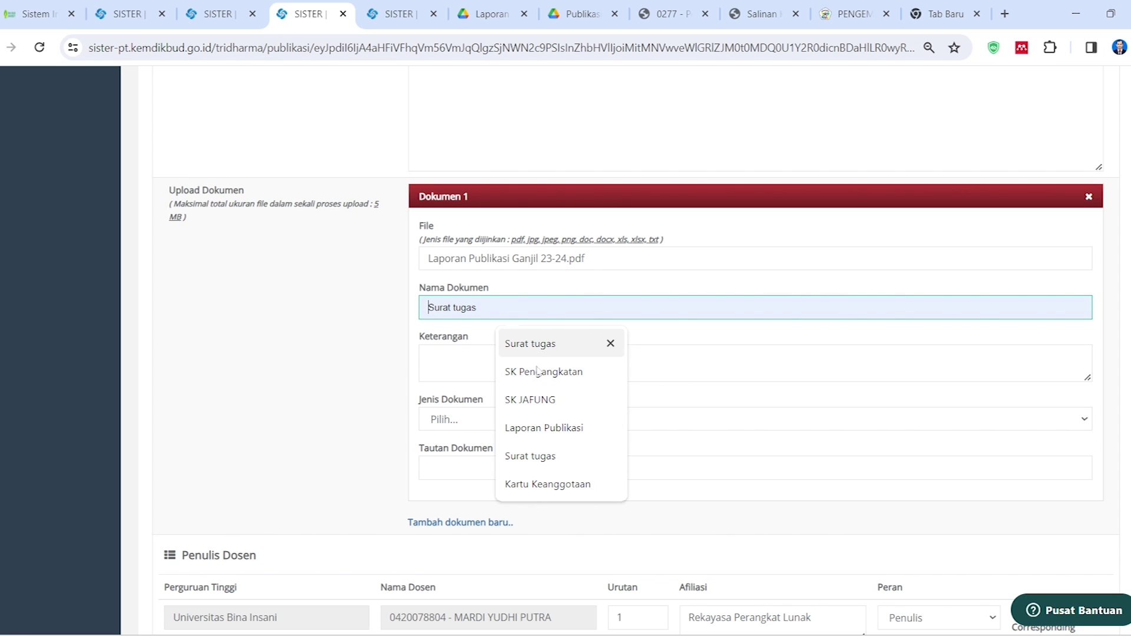
pyautogui.click(544, 428)
pyautogui.press('Tab')
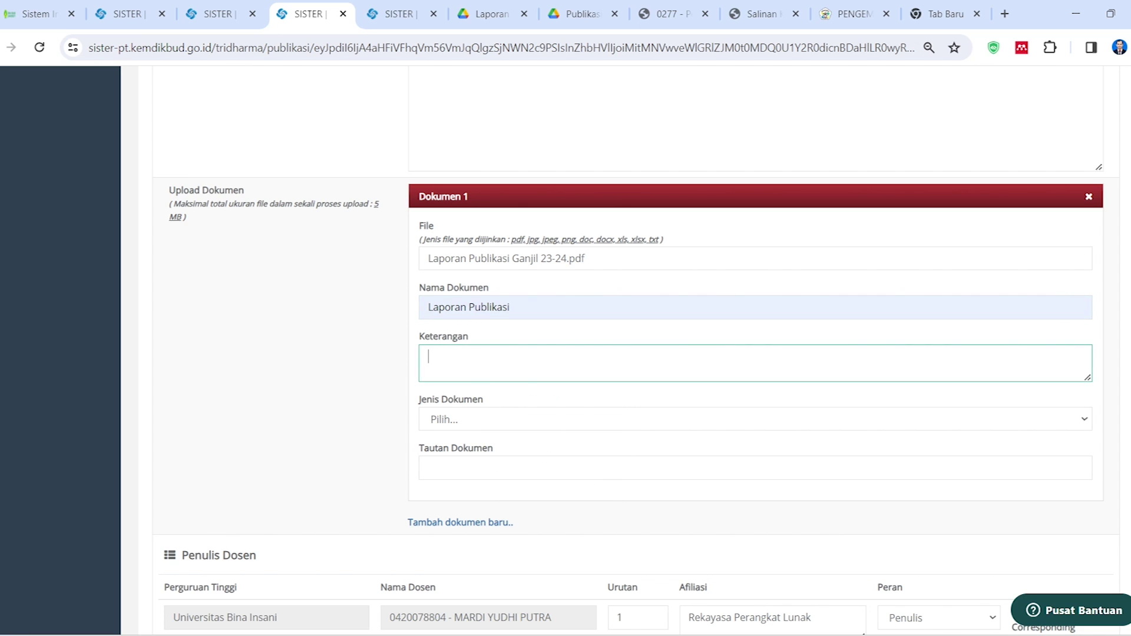
pyautogui.click(510, 307)
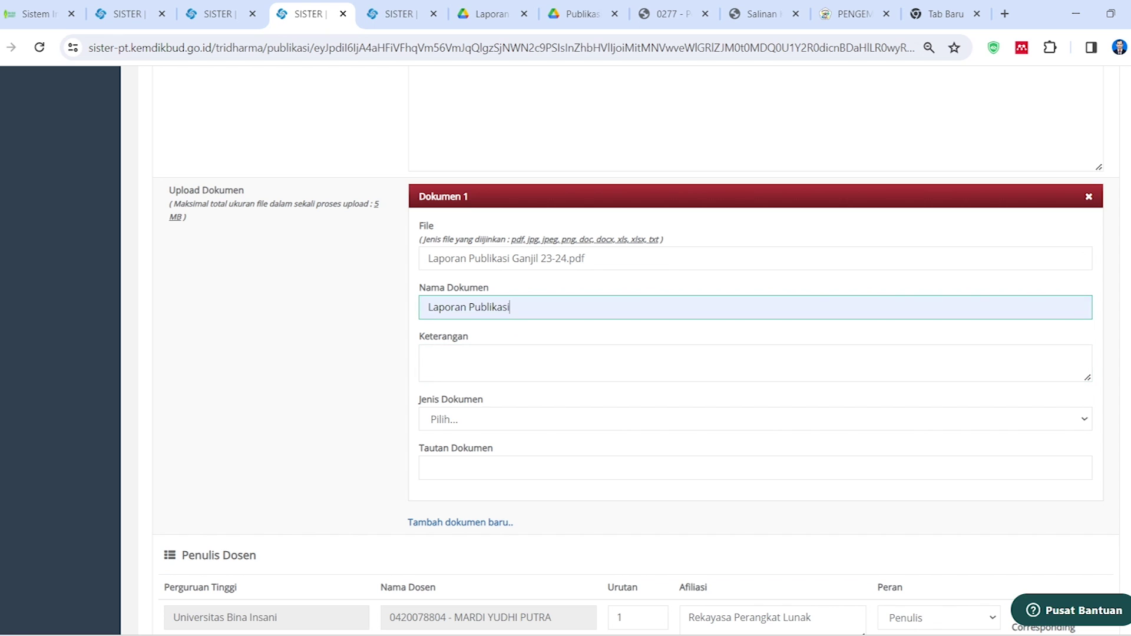
pyautogui.scroll(-2, 377, 357)
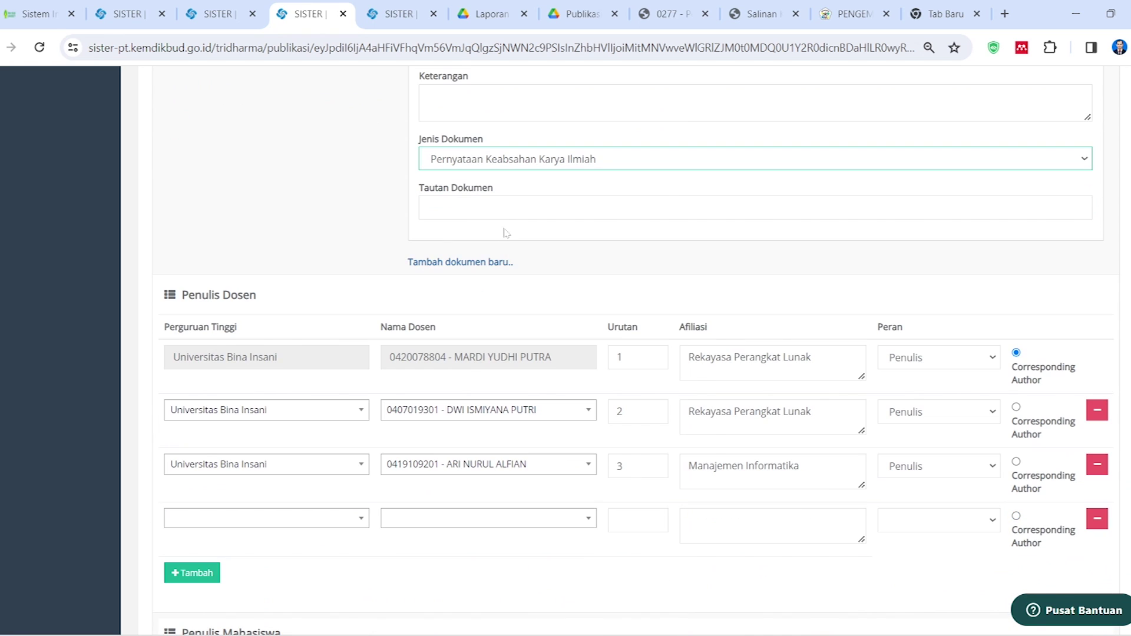
pyautogui.click(500, 208)
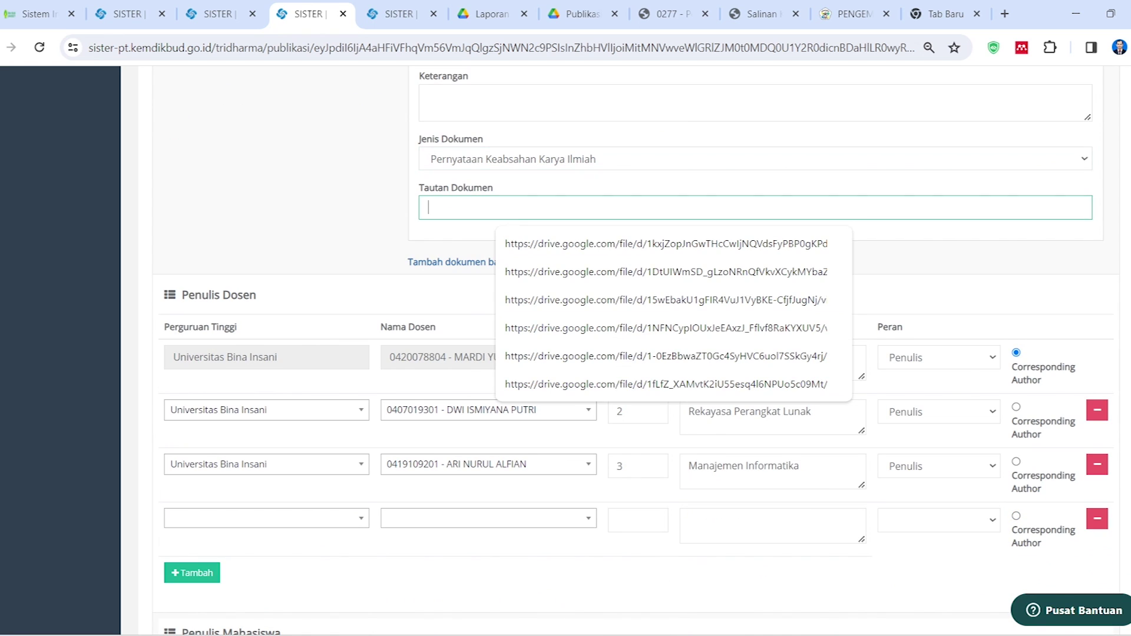
# Copy the Google Drive share link of Laporan Publikasi Ganjil 23-24.pdf
pyautogui.click(484, 14)
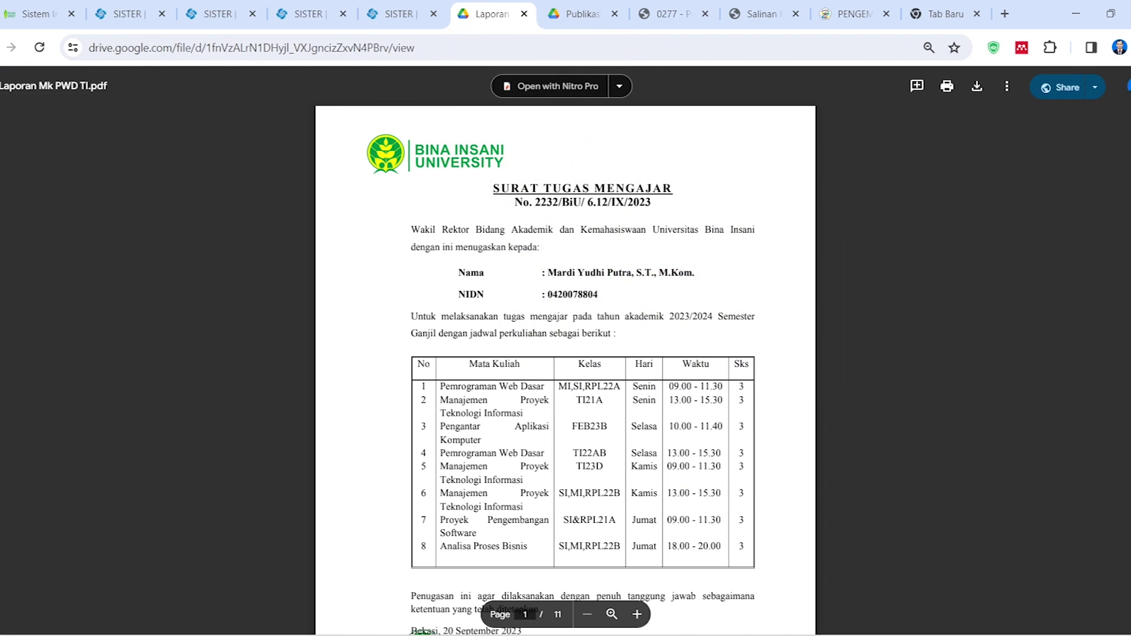
pyautogui.click(580, 14)
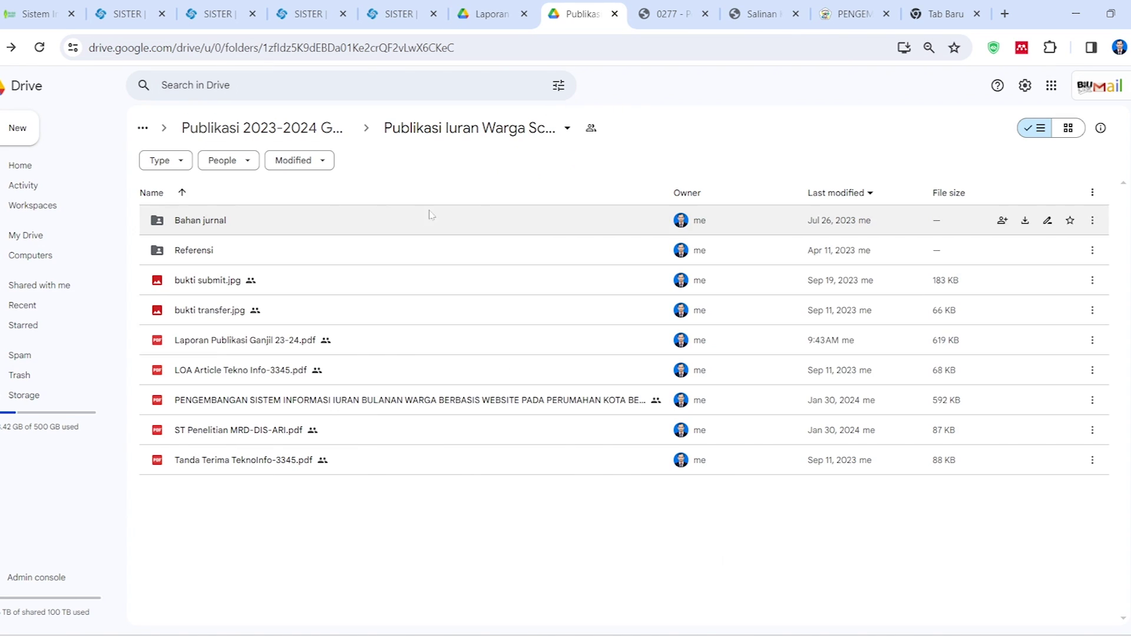
pyautogui.click(226, 340)
pyautogui.rightClick(225, 340)
pyautogui.moveTo(271, 454)
pyautogui.click(444, 457)
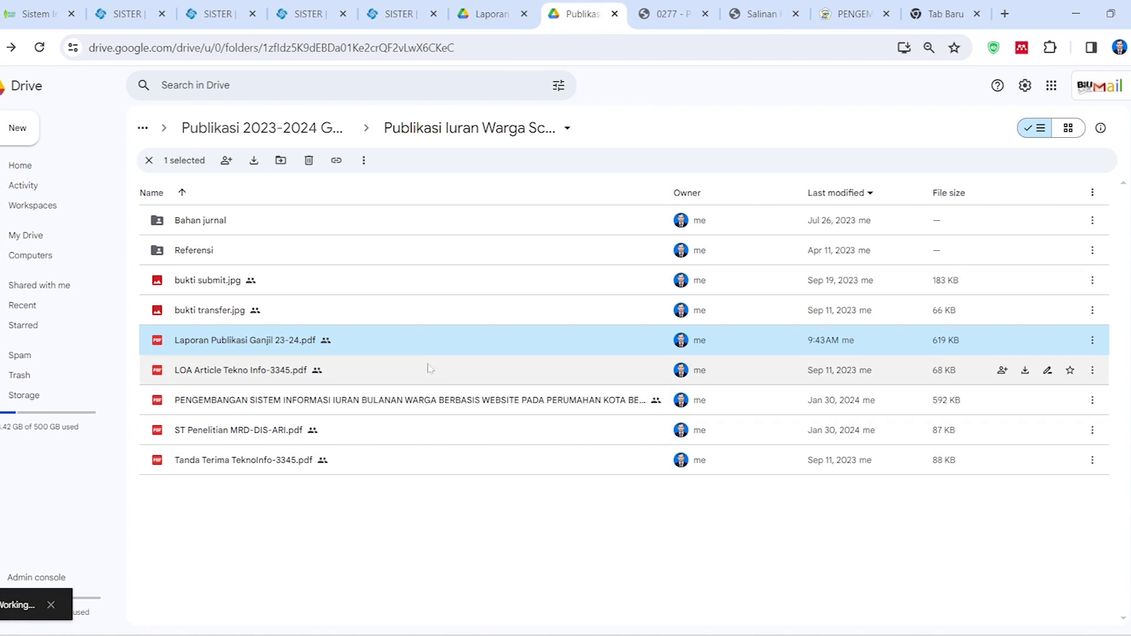
pyautogui.click(462, 498)
# Paste the Drive share link into Tautan Dokumen after closing the duplicate publication list tab
pyautogui.click(395, 14)
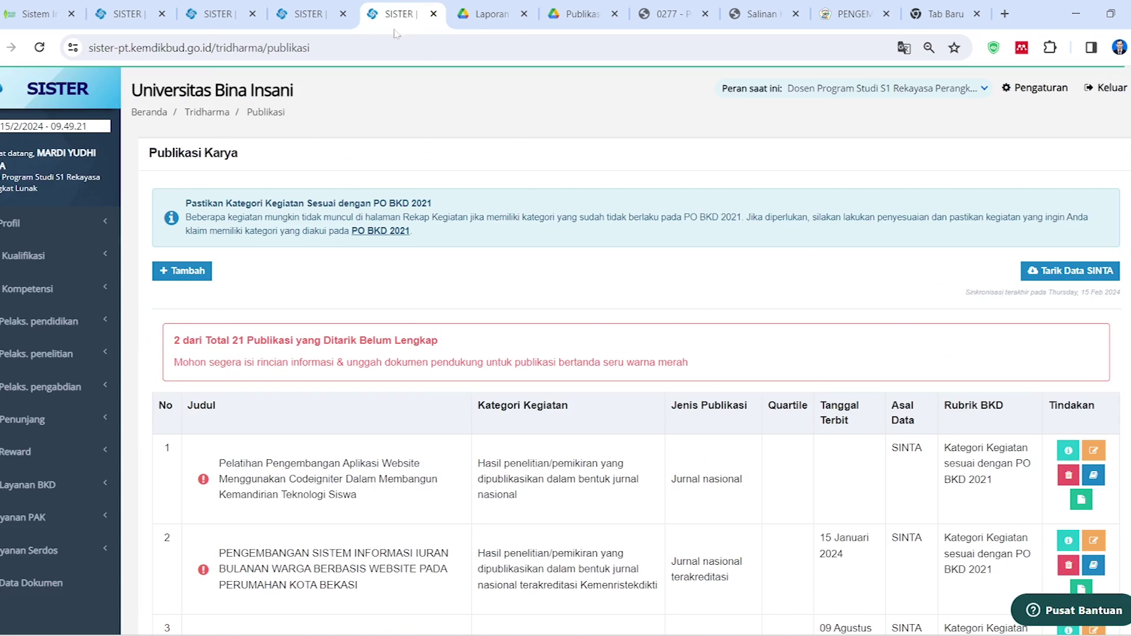
pyautogui.click(303, 14)
pyautogui.click(434, 14)
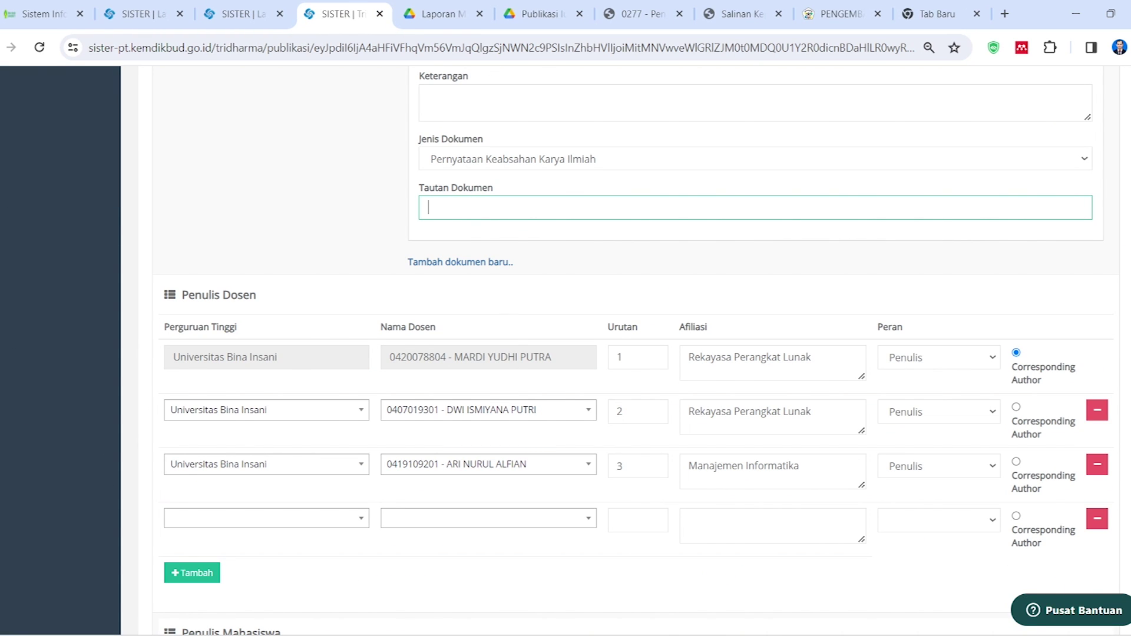
pyautogui.hotkey('ctrl', 'v')
pyautogui.scroll(-3, 460, 363)
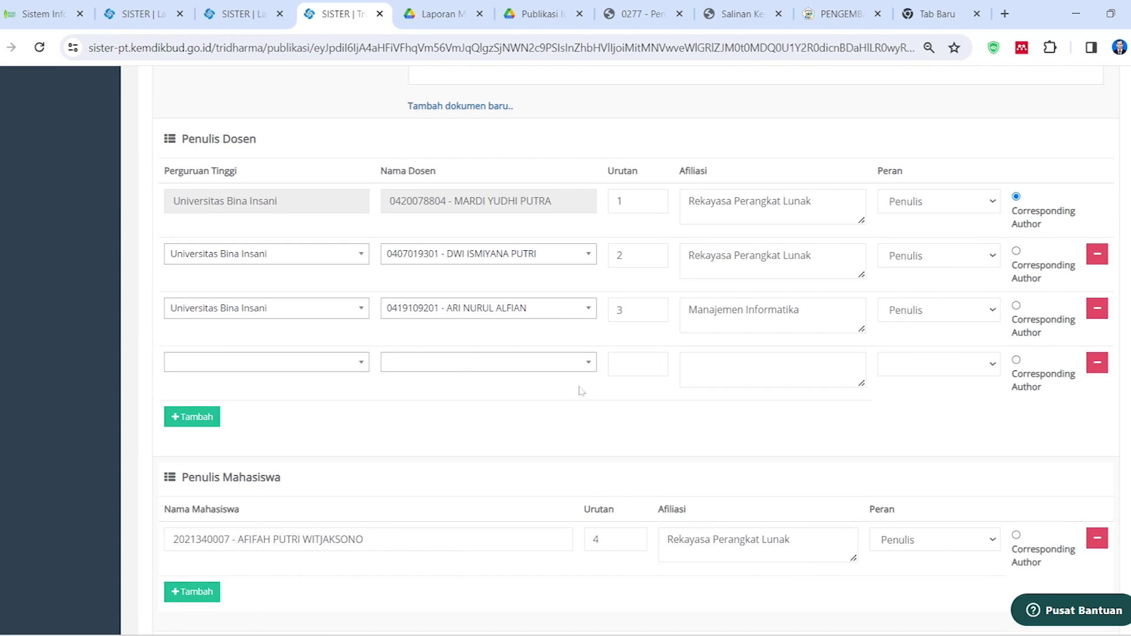
pyautogui.scroll(-5, 581, 388)
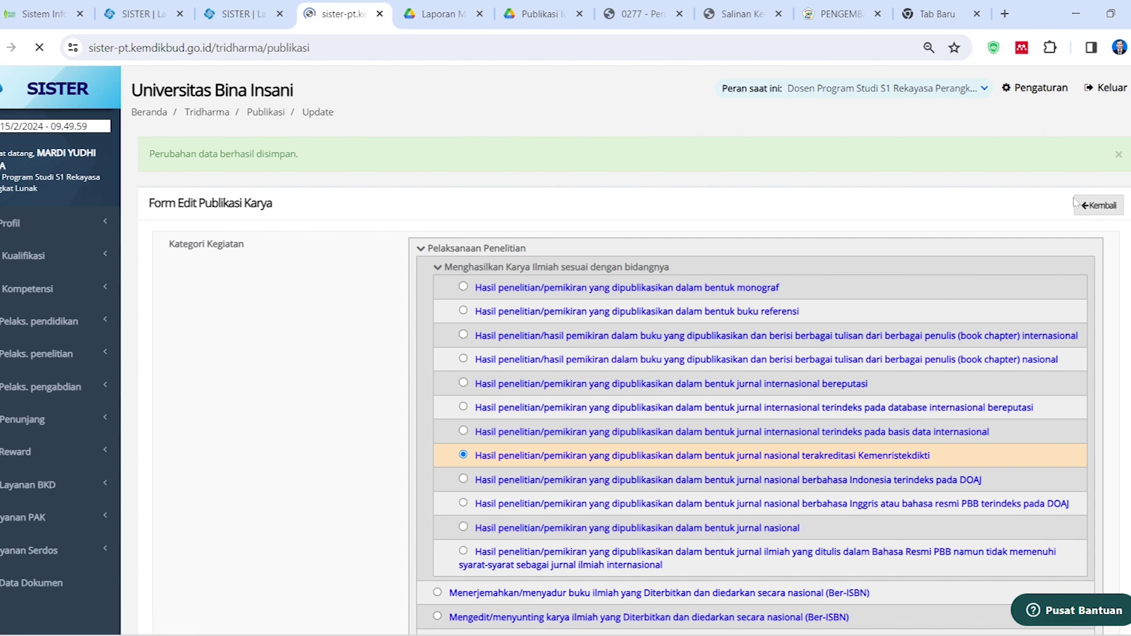
# Re-pull performance data from the portfolio so the Iuran Bulanan Warga article shows its supporting evidence
pyautogui.scroll(-3, 392, 219)
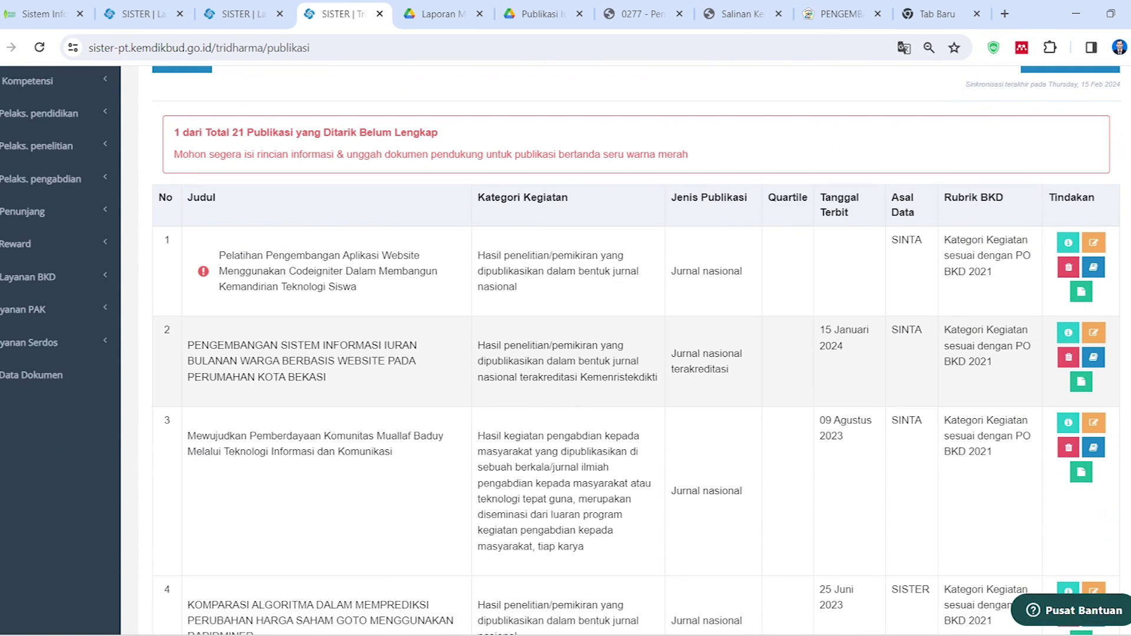
pyautogui.click(265, 7)
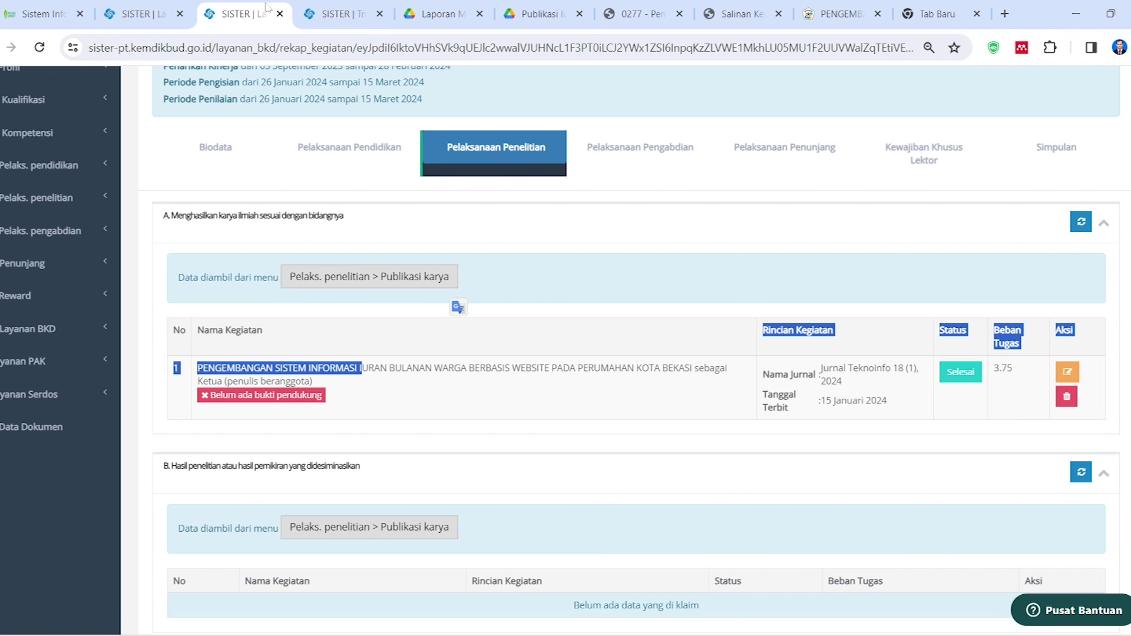
pyautogui.click(543, 223)
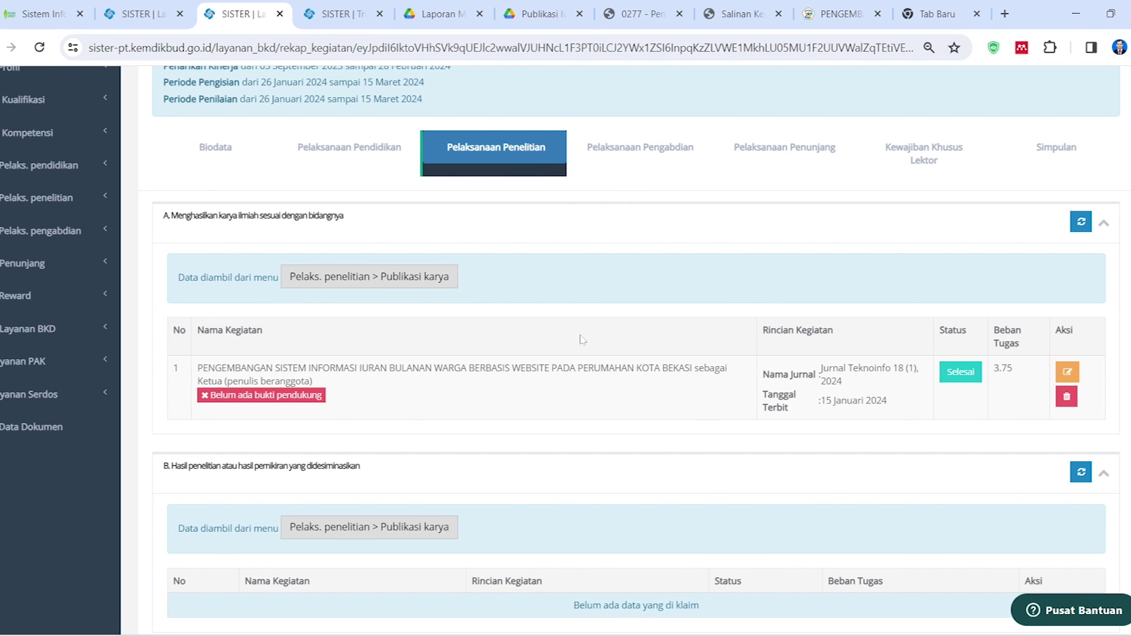
pyautogui.click(1081, 222)
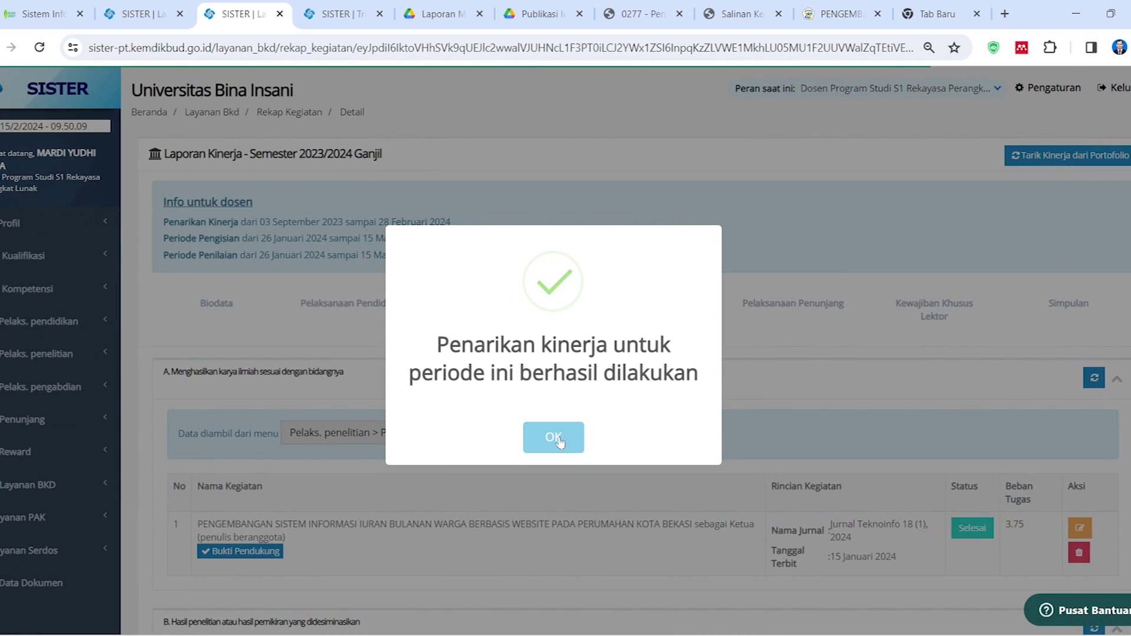
pyautogui.click(553, 436)
pyautogui.scroll(-2, 571, 422)
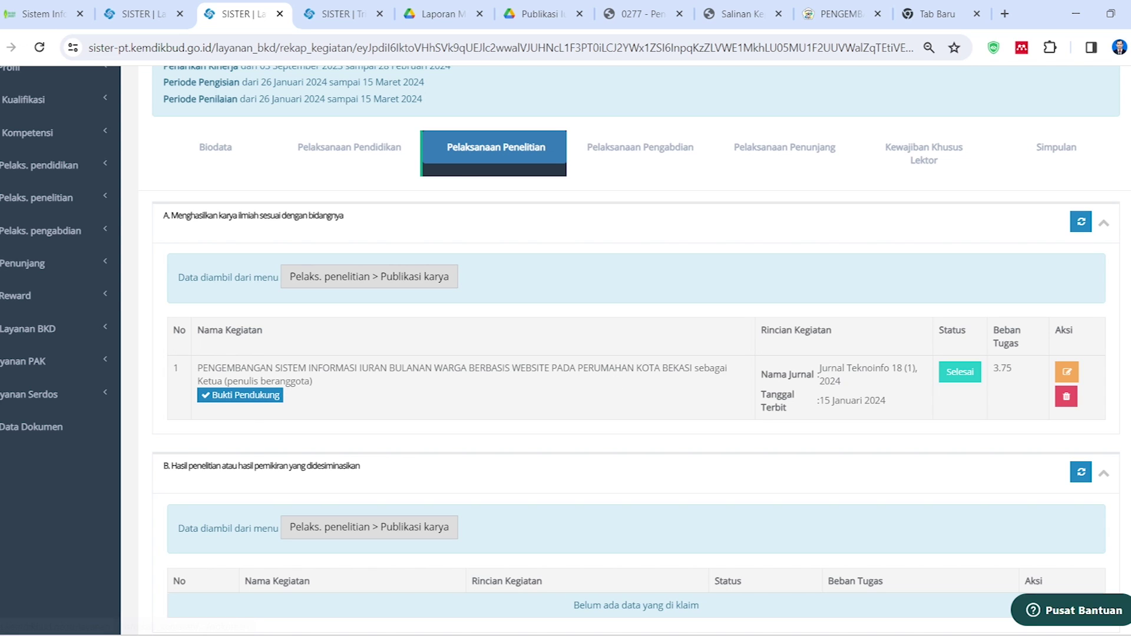
pyautogui.click(339, 13)
pyautogui.click(253, 16)
# Scroll through the Pelaksanaan Penelitian sections of the 2023/2024 Ganjil performance report
pyautogui.scroll(-13, 538, 404)
pyautogui.scroll(5, 594, 484)
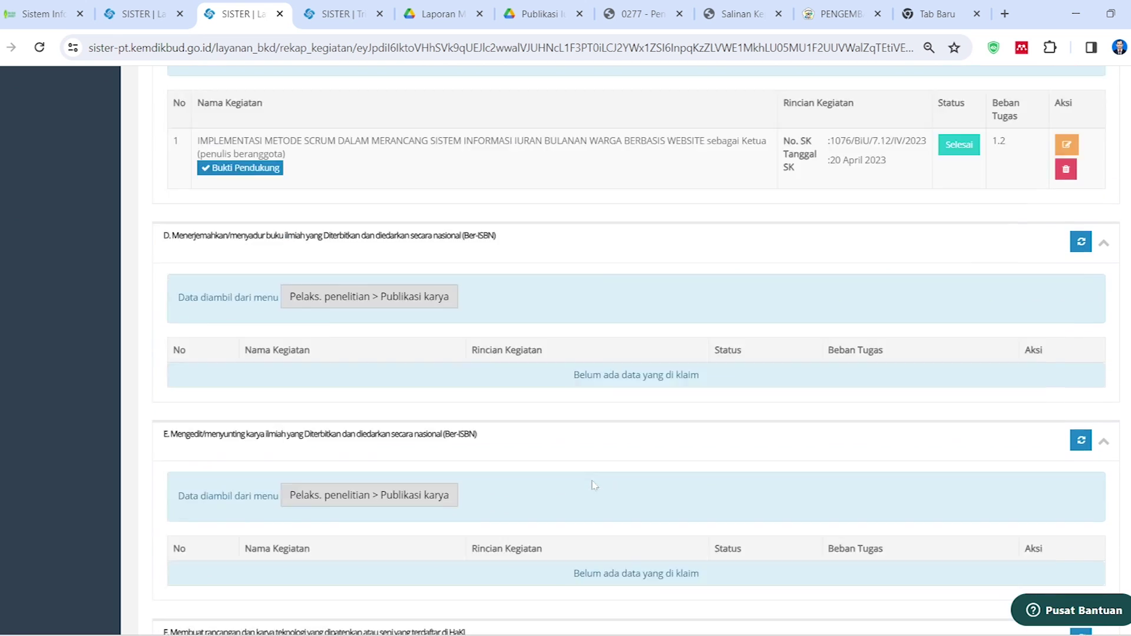
pyautogui.scroll(-15, 594, 484)
pyautogui.scroll(20, 594, 484)
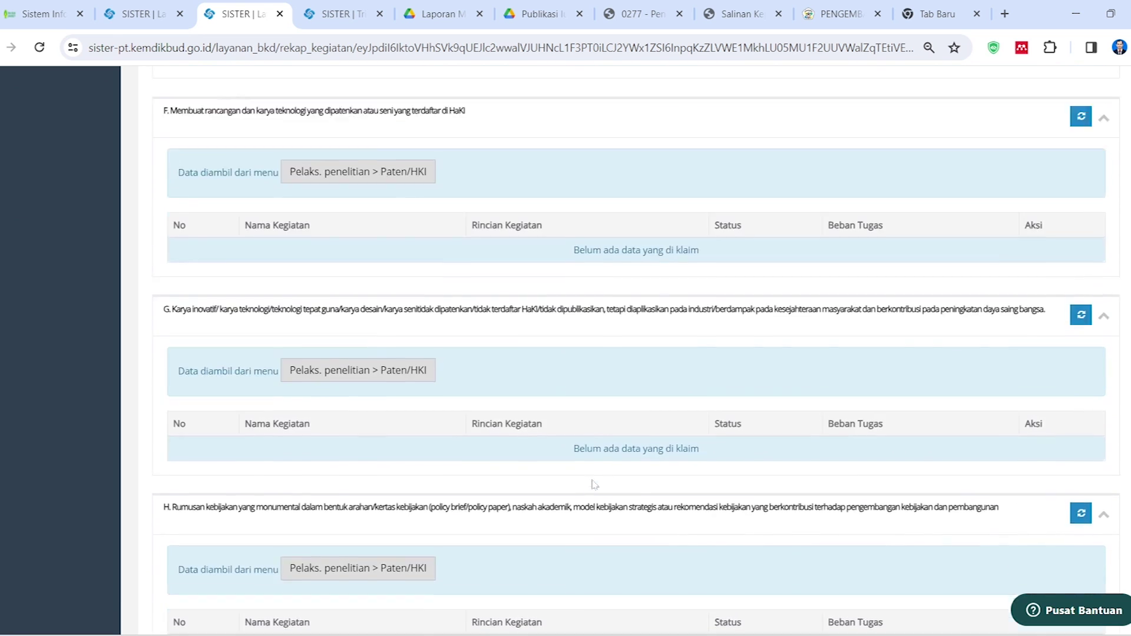
pyautogui.scroll(2, 515, 458)
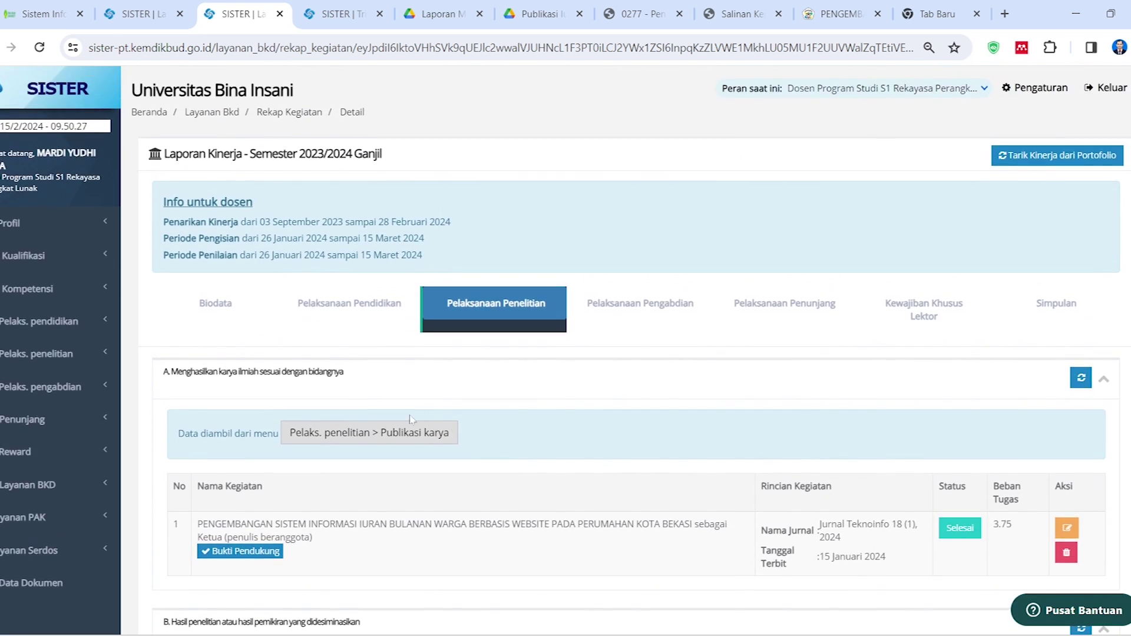
pyautogui.scroll(-4, 390, 403)
pyautogui.scroll(-7, 391, 403)
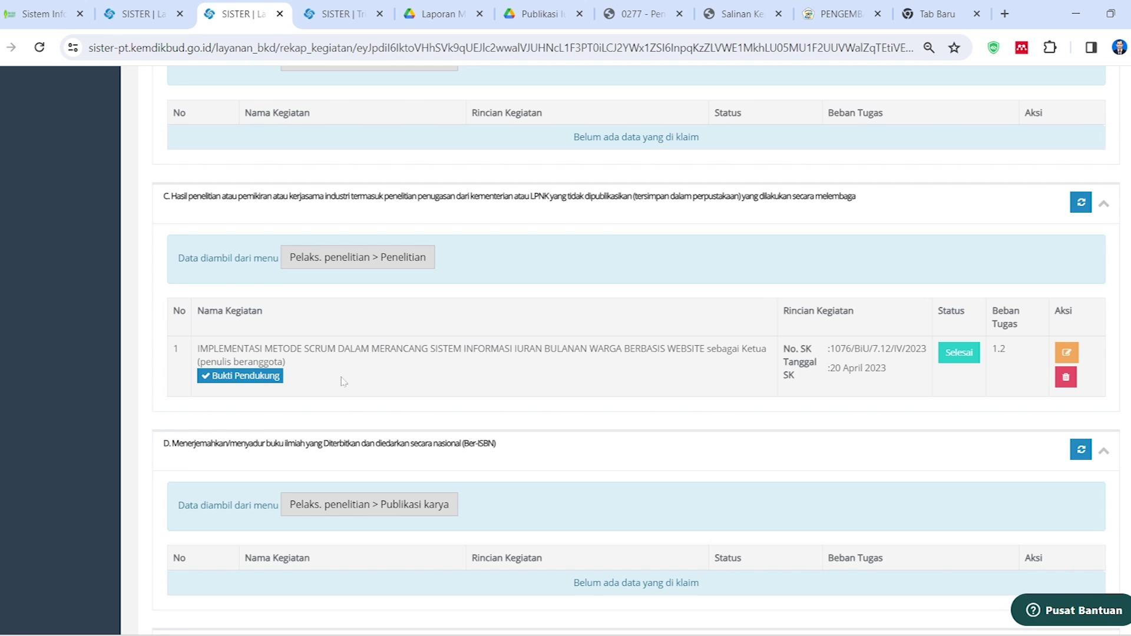
pyautogui.scroll(15, 377, 374)
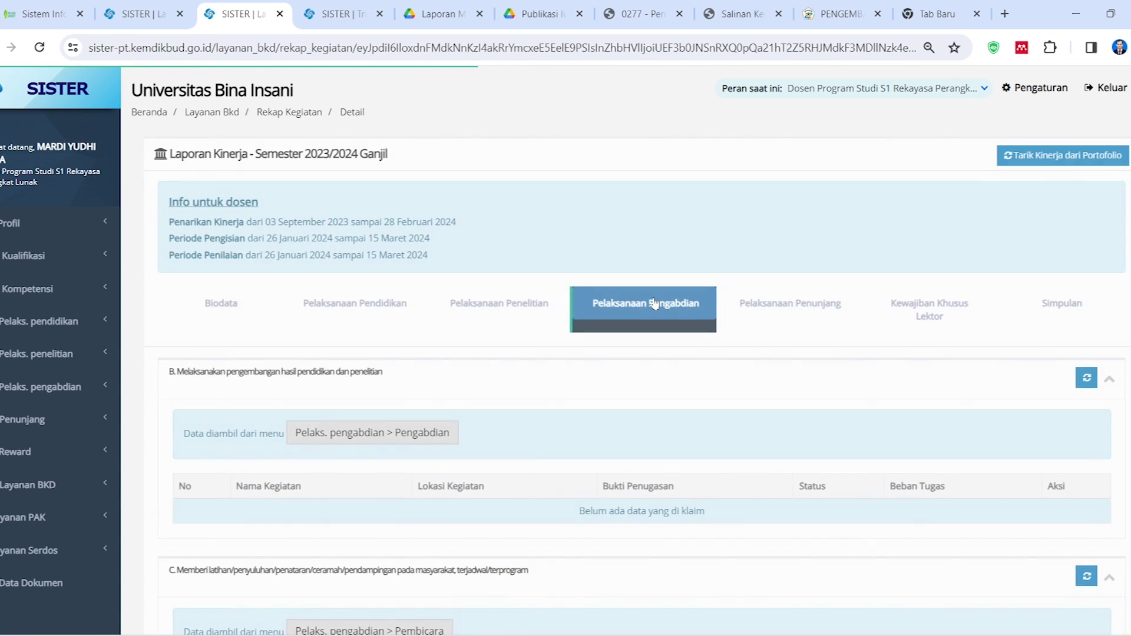
# Open Pelaks. pengabdian > Pengabdian to list activities like the 2023/2024 CodeIgniter stock-management training
pyautogui.scroll(-3, 587, 420)
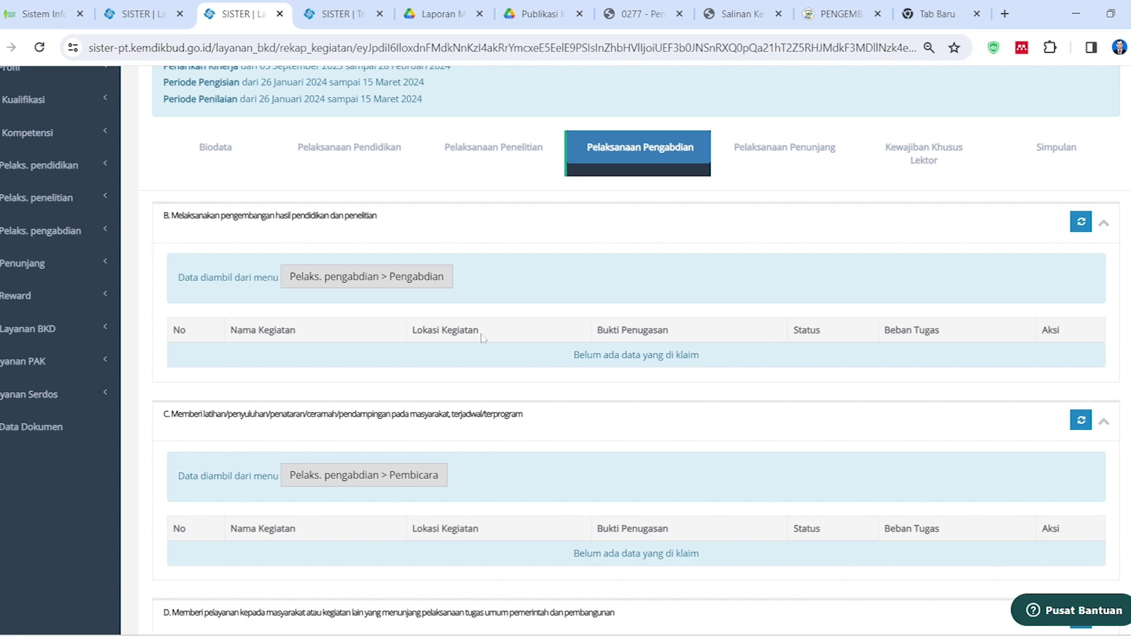
pyautogui.scroll(-15, 484, 346)
pyautogui.scroll(10, 528, 398)
pyautogui.scroll(8, 528, 398)
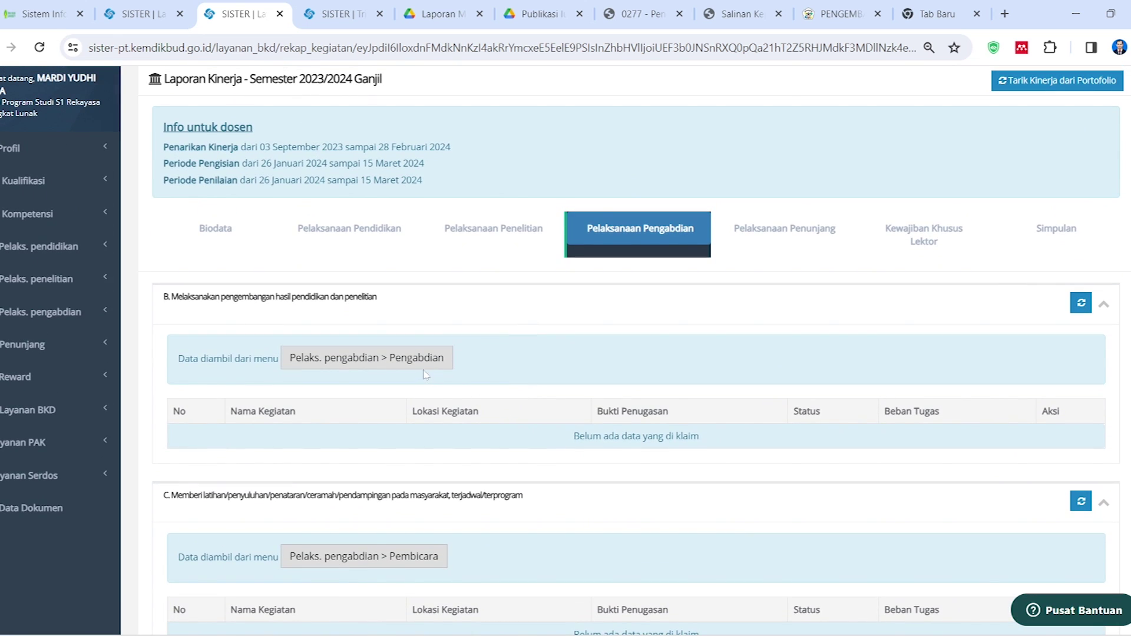
pyautogui.click(418, 374)
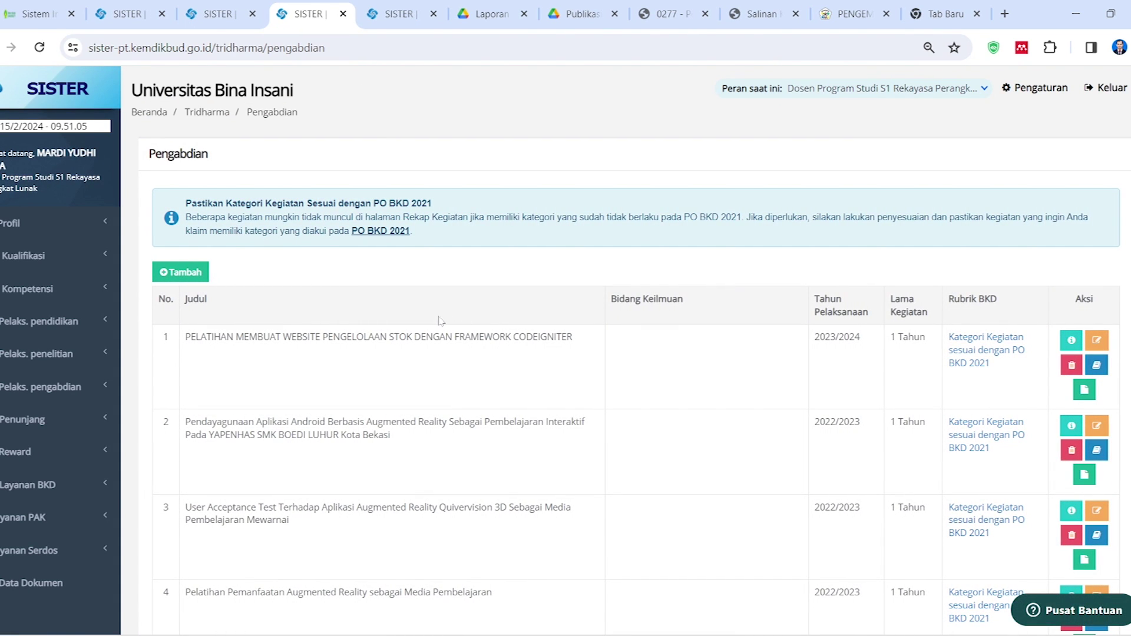
pyautogui.scroll(-1, 340, 359)
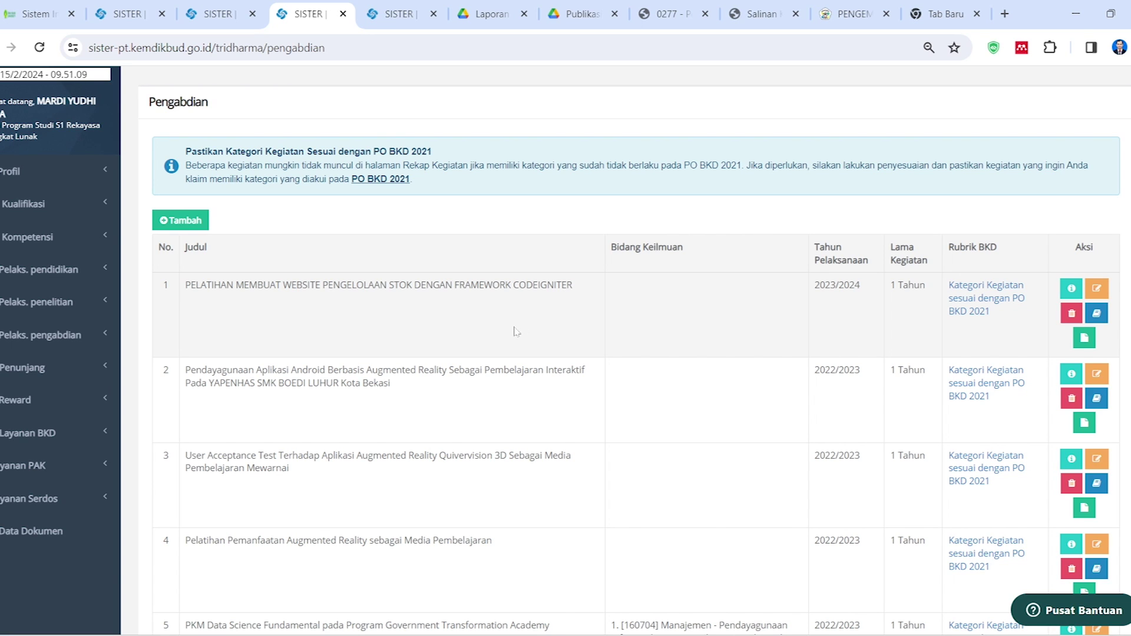
# In Drive, go up to BKD-LAPORAN KINERJA and into C. Pengabdian > PkM Ganjil 2023/2024 > Publikasi PkM Ganjil 23-24
pyautogui.click(492, 7)
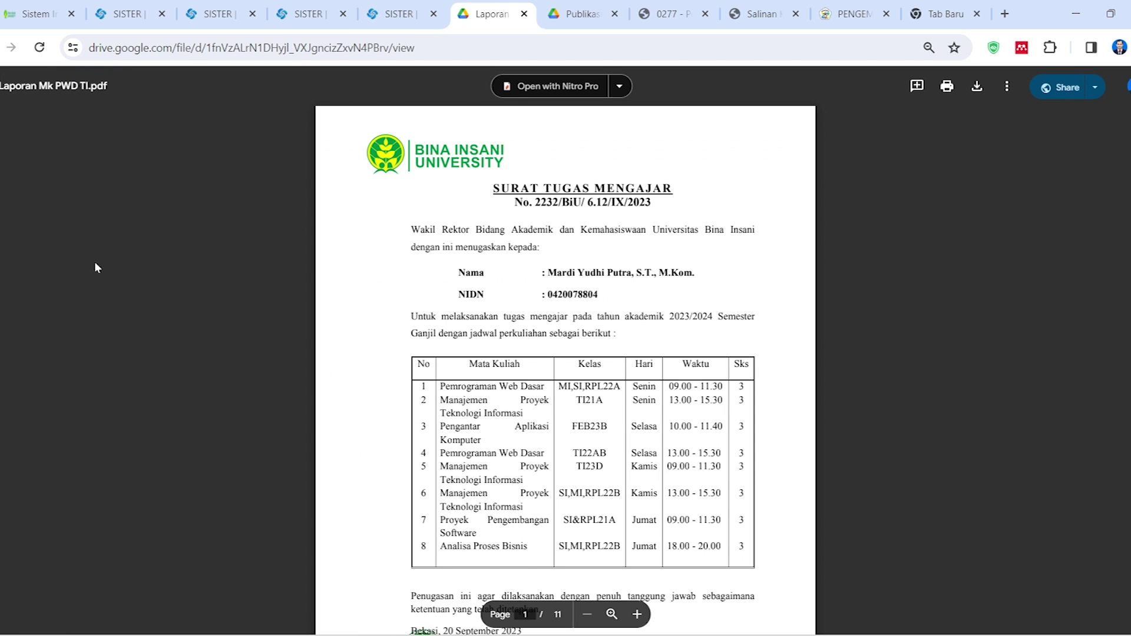
pyautogui.click(604, 5)
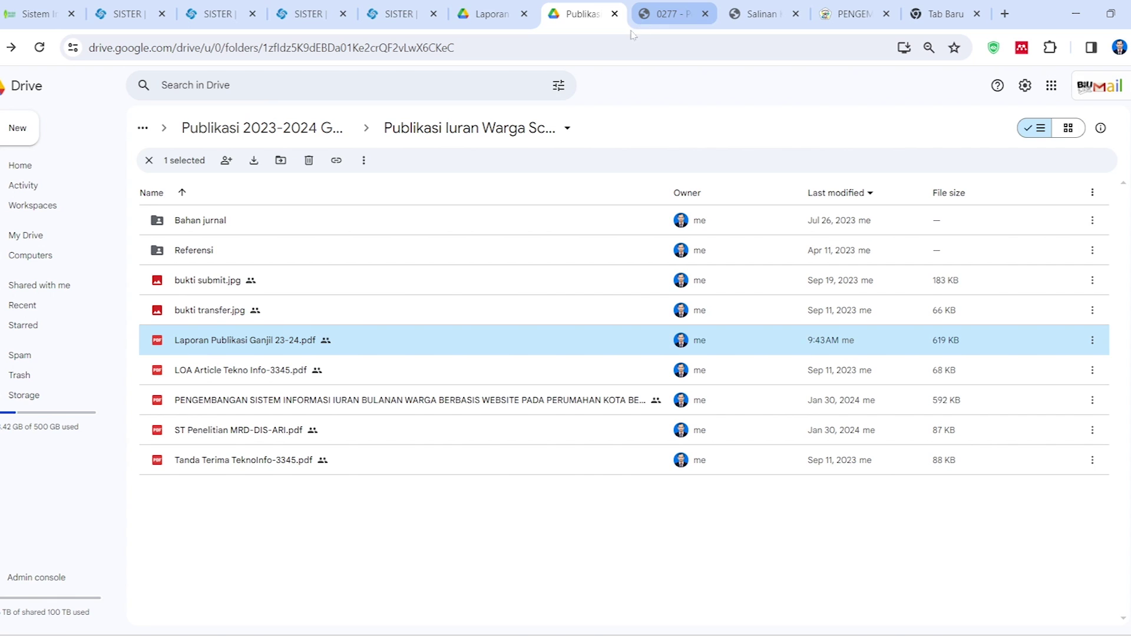
pyautogui.click(315, 128)
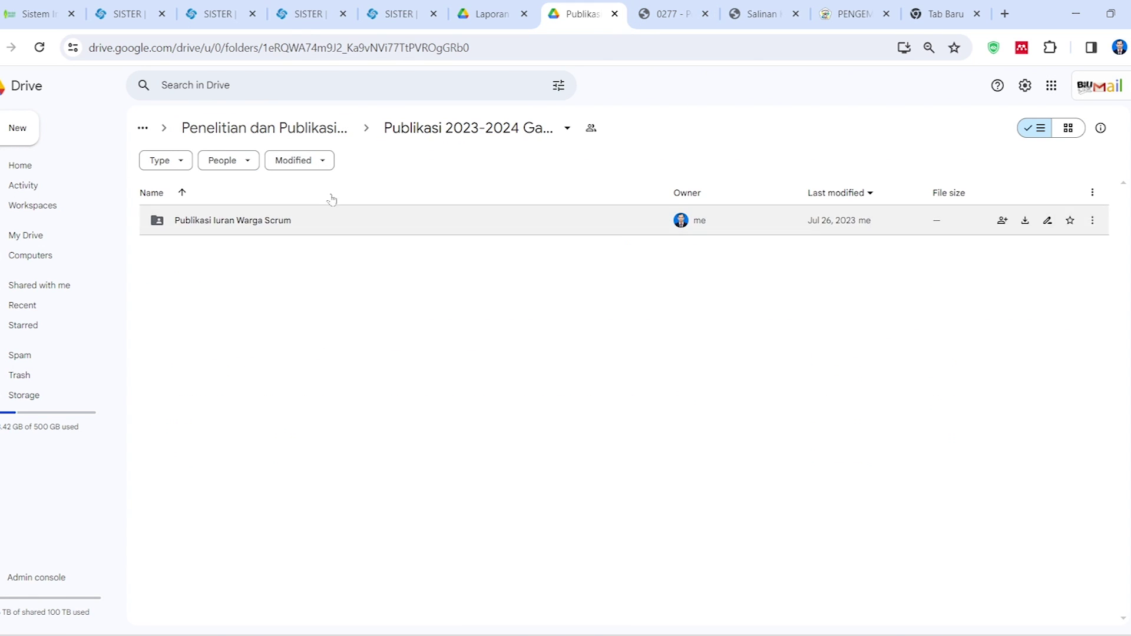
pyautogui.click(222, 128)
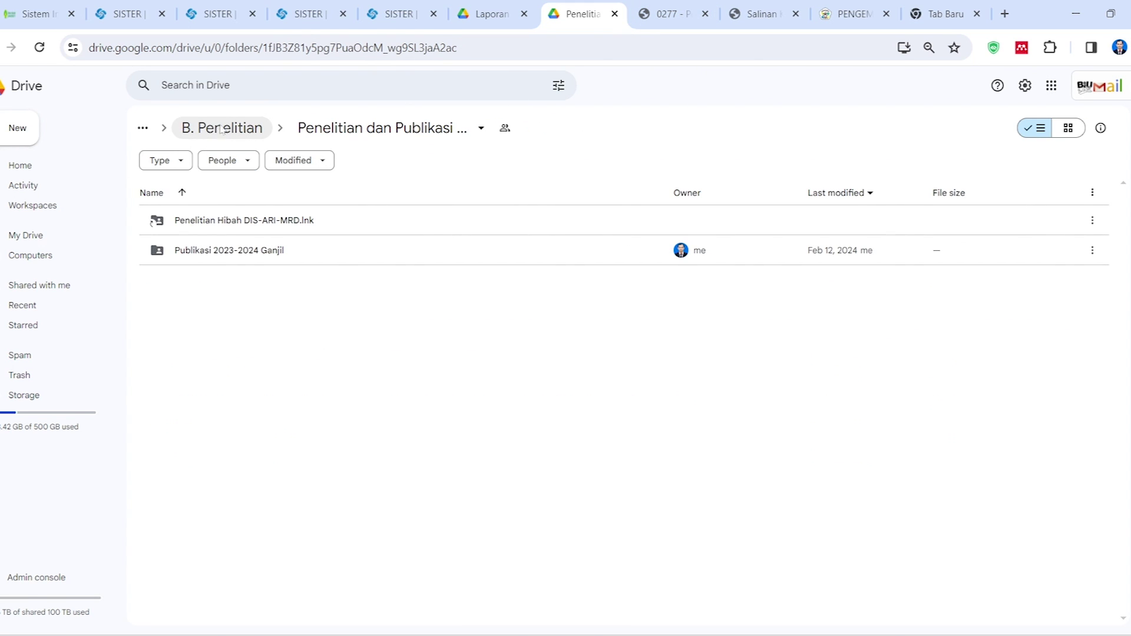
pyautogui.click(221, 128)
pyautogui.click(277, 129)
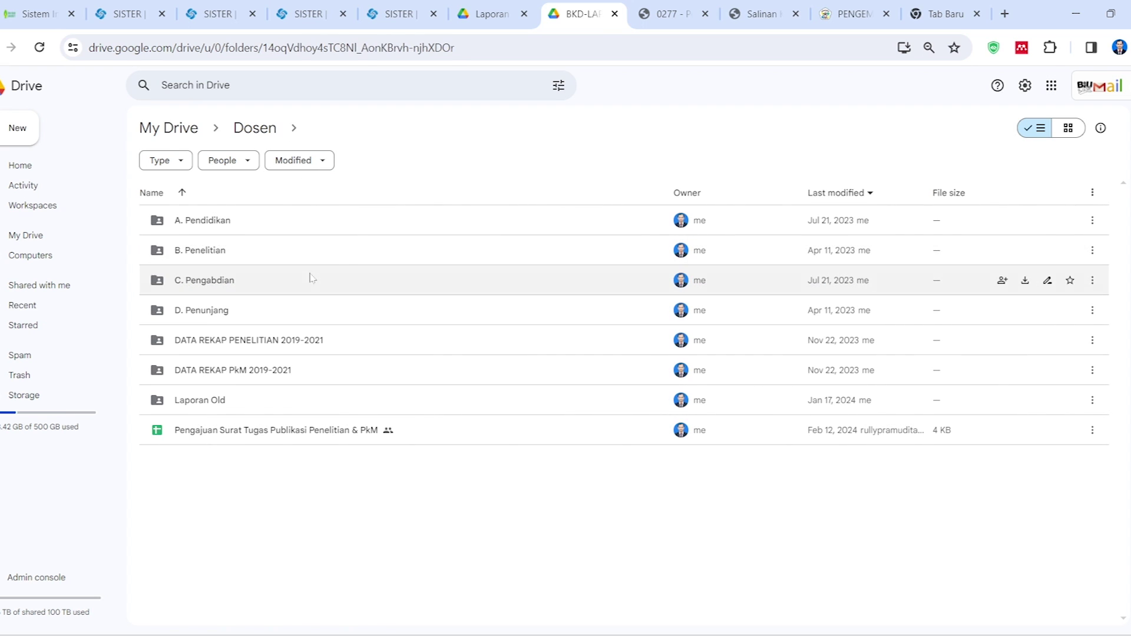
pyautogui.doubleClick(207, 281)
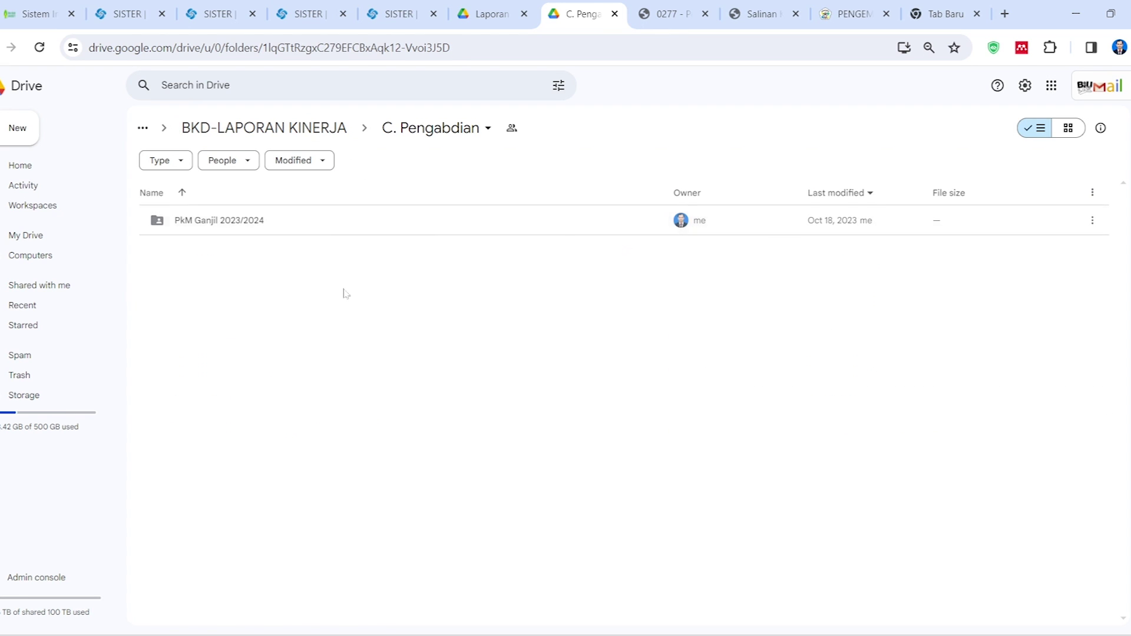
pyautogui.doubleClick(218, 221)
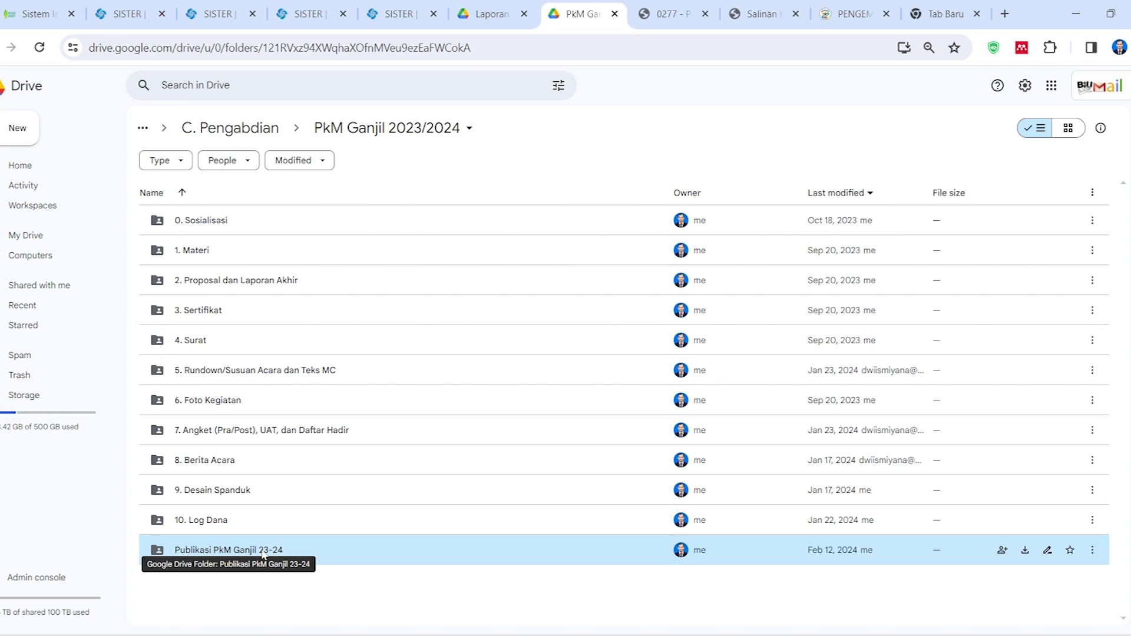
pyautogui.doubleClick(264, 551)
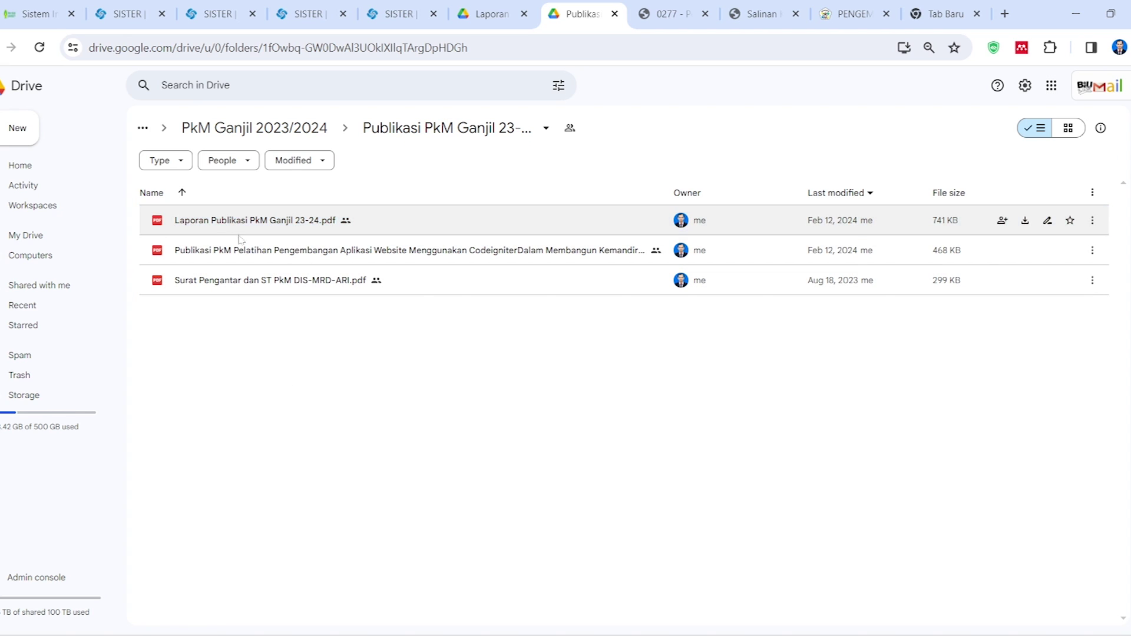
# Preview the PkM article PDF and the Surat Pengantar dan ST PkM DIS-MRD-ARI.pdf letter
pyautogui.click(271, 250)
pyautogui.click(270, 221)
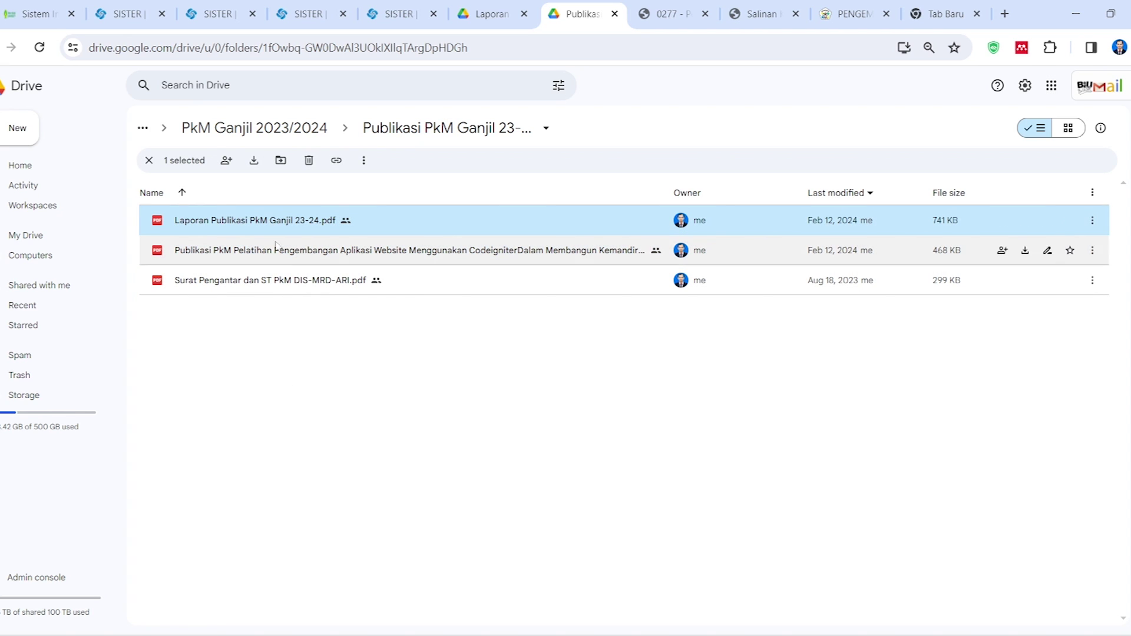
pyautogui.click(277, 304)
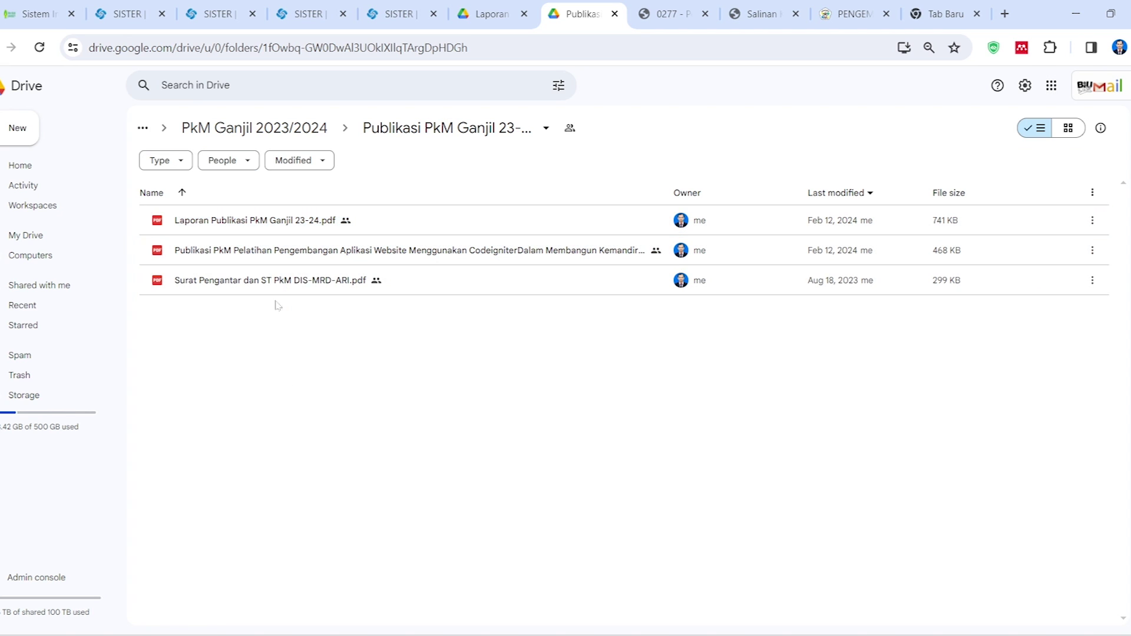
pyautogui.click(274, 259)
pyautogui.doubleClick(274, 259)
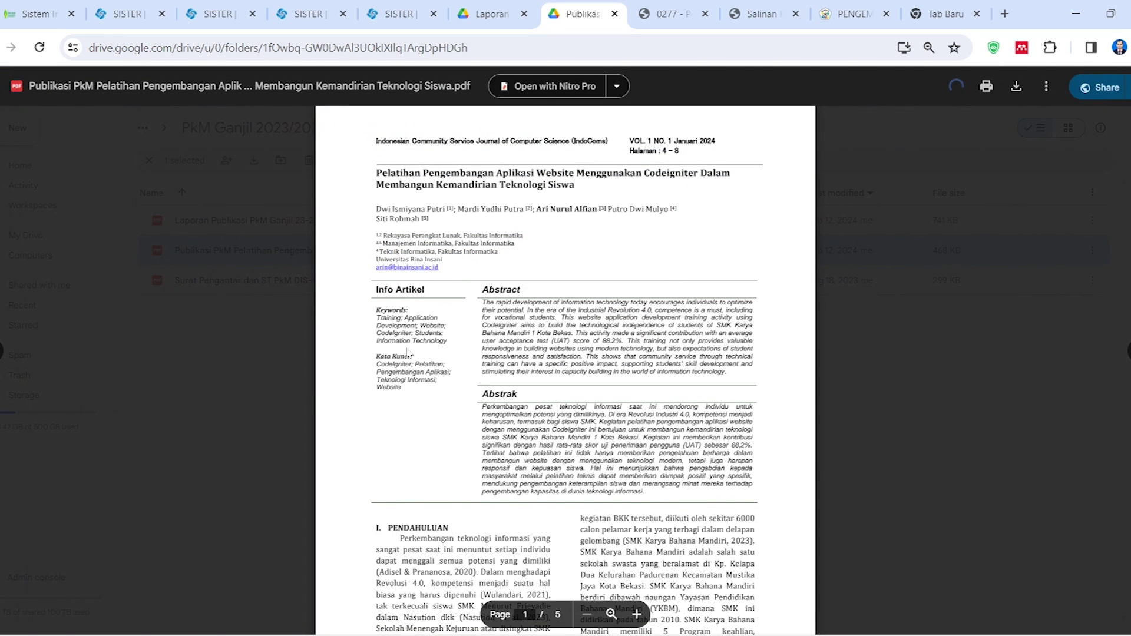
pyautogui.press('Escape')
pyautogui.doubleClick(253, 280)
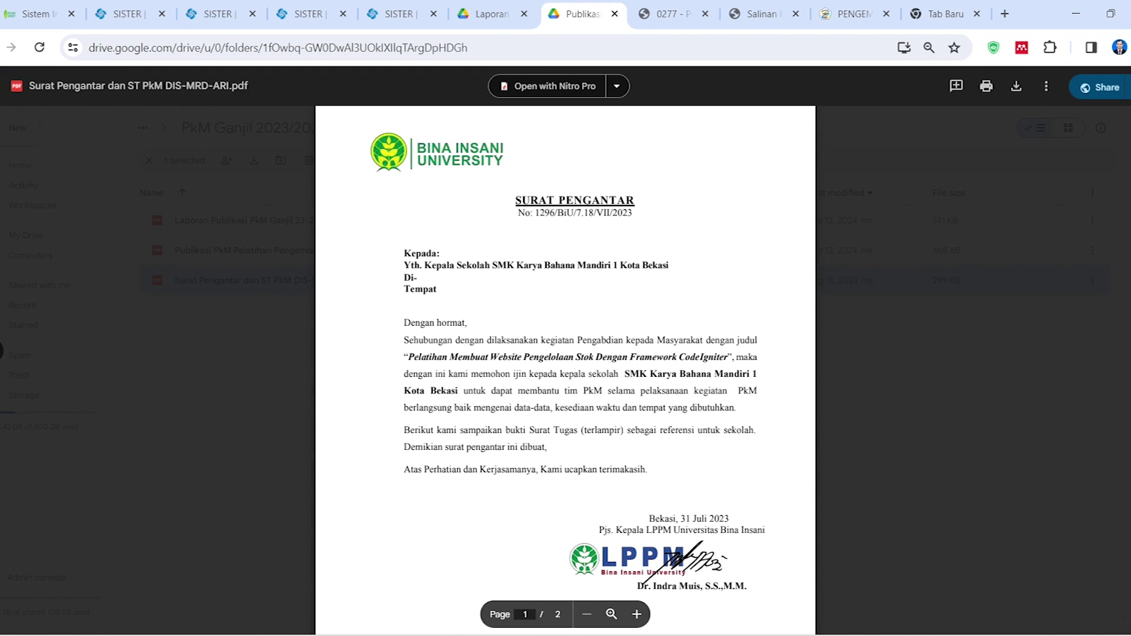
pyautogui.press('Escape')
# Open the Laporan Publikasi PkM Ganjil 23-24.pdf report in preview
pyautogui.click(252, 222)
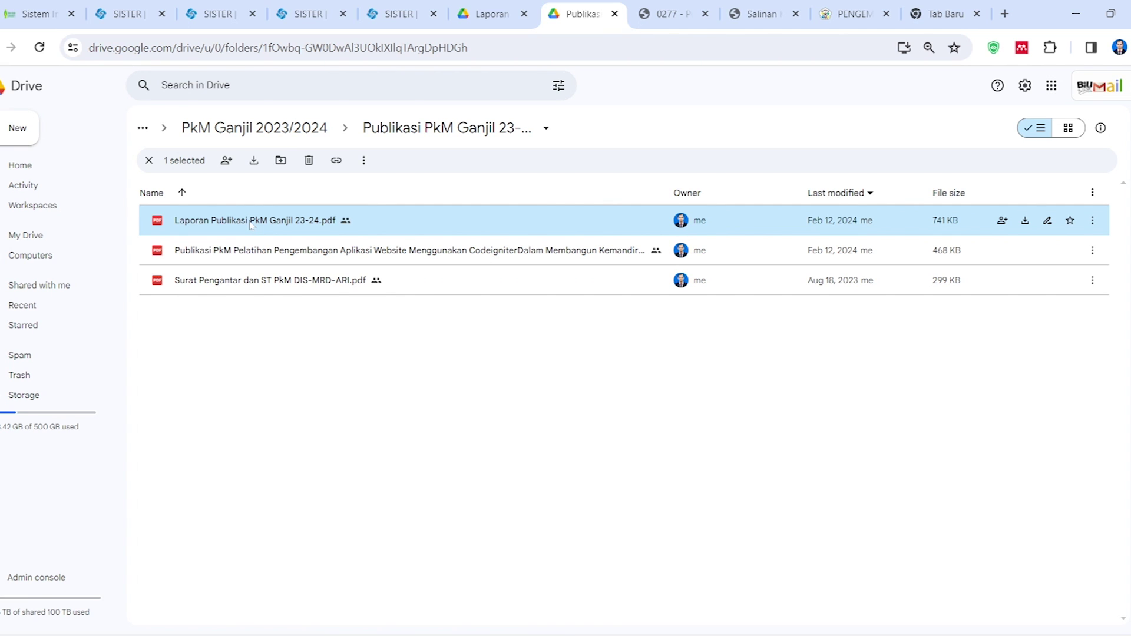
pyautogui.doubleClick(257, 228)
pyautogui.scroll(-10, 256, 419)
# Copy the share link of Laporan Publikasi PkM Ganjil 23-24.pdf from its Share settings
pyautogui.rightClick(277, 223)
pyautogui.moveTo(386, 332)
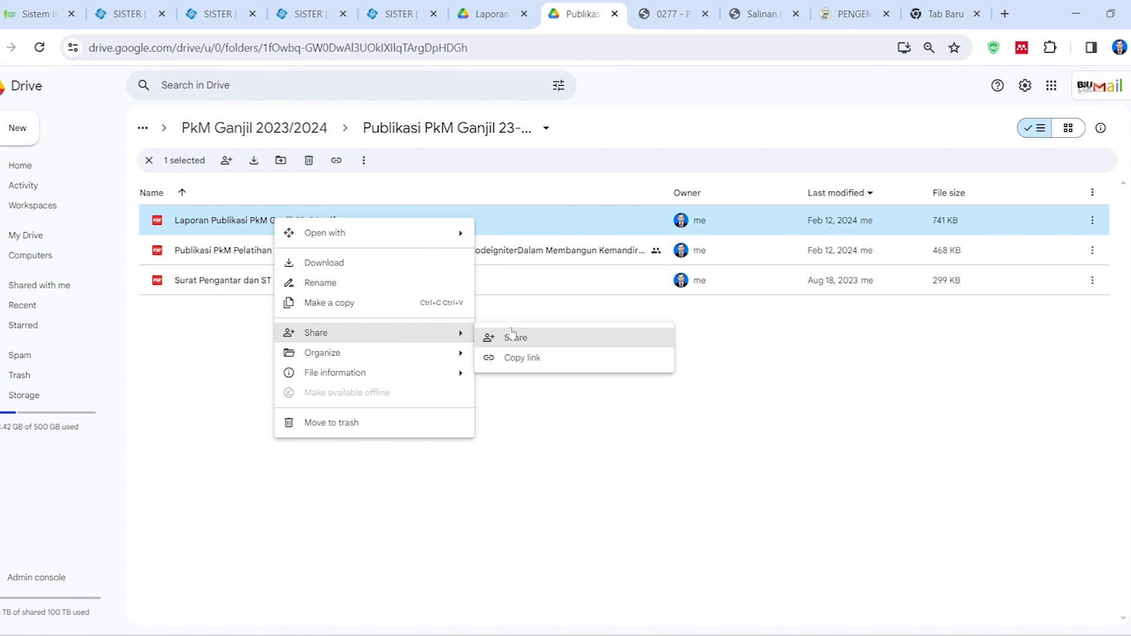
pyautogui.click(510, 334)
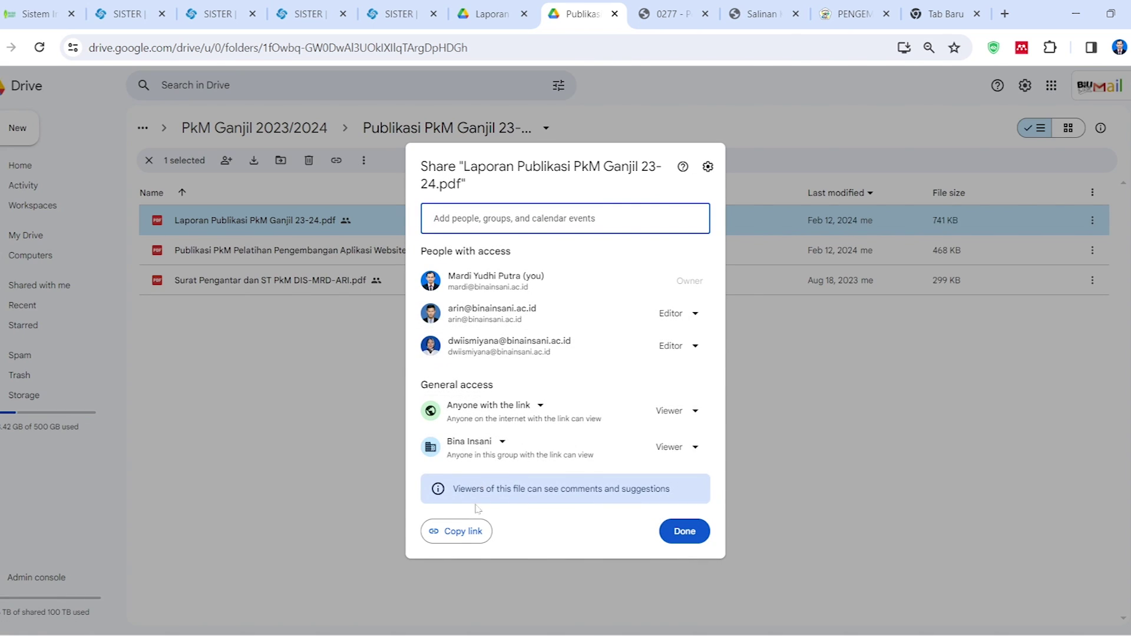
pyautogui.click(463, 530)
pyautogui.click(268, 467)
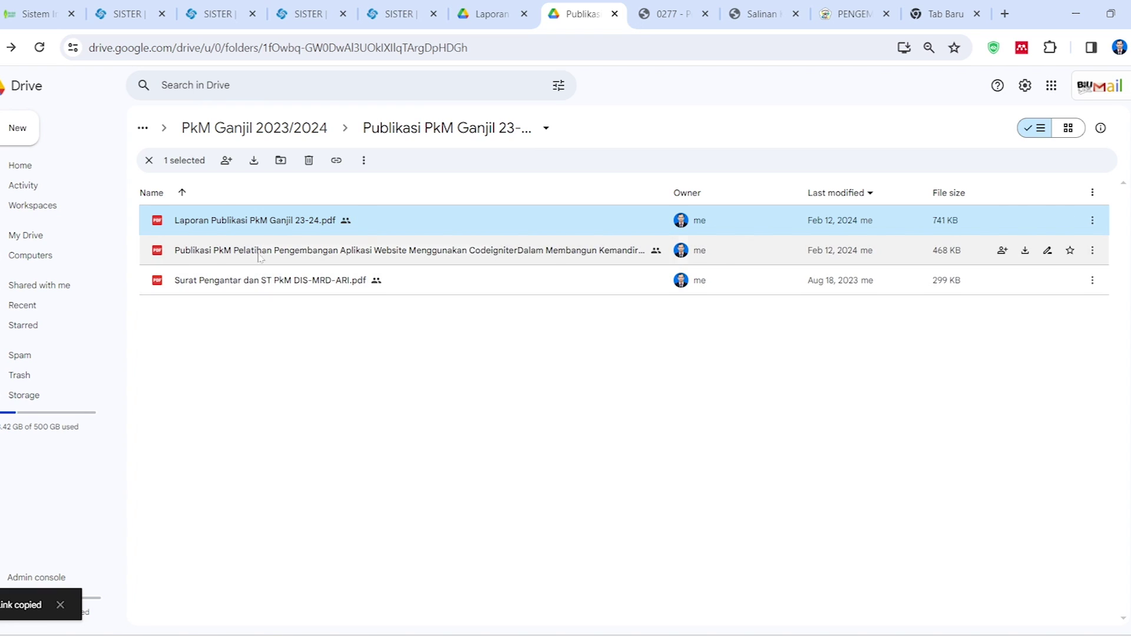
# Preview the Laporan Publikasi report PDF again and scroll through its pages
pyautogui.doubleClick(264, 223)
pyautogui.scroll(-10, 566, 348)
pyautogui.scroll(-9, 566, 353)
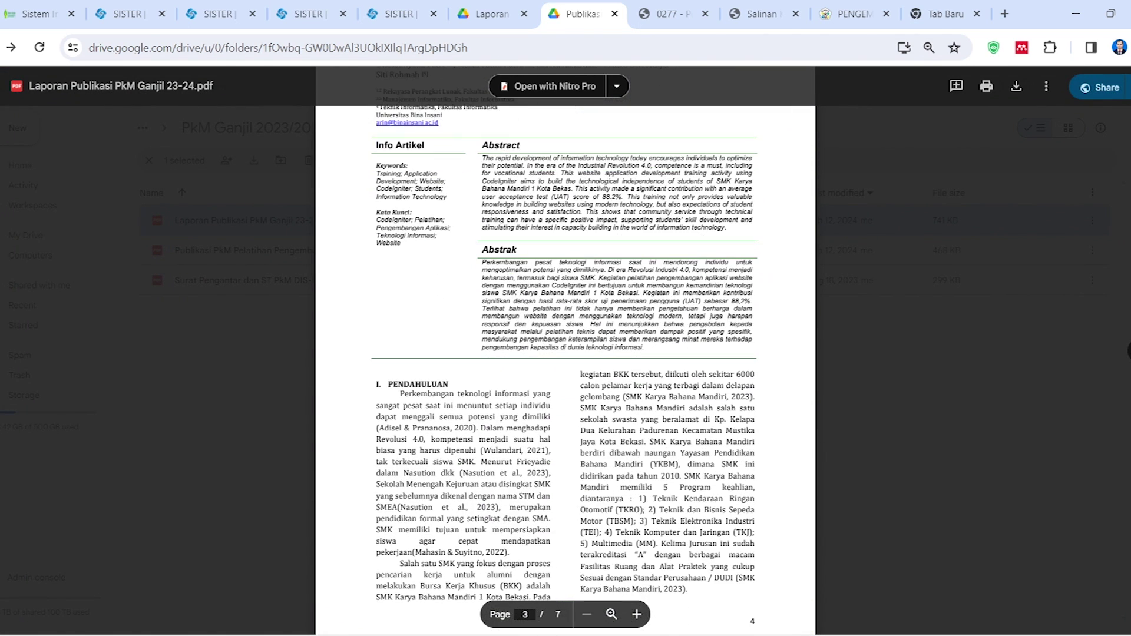
pyautogui.scroll(2, 565, 354)
# Check the SISTER publication list, then close the Laporan Mk PWD TI teaching report tab
pyautogui.click(399, 17)
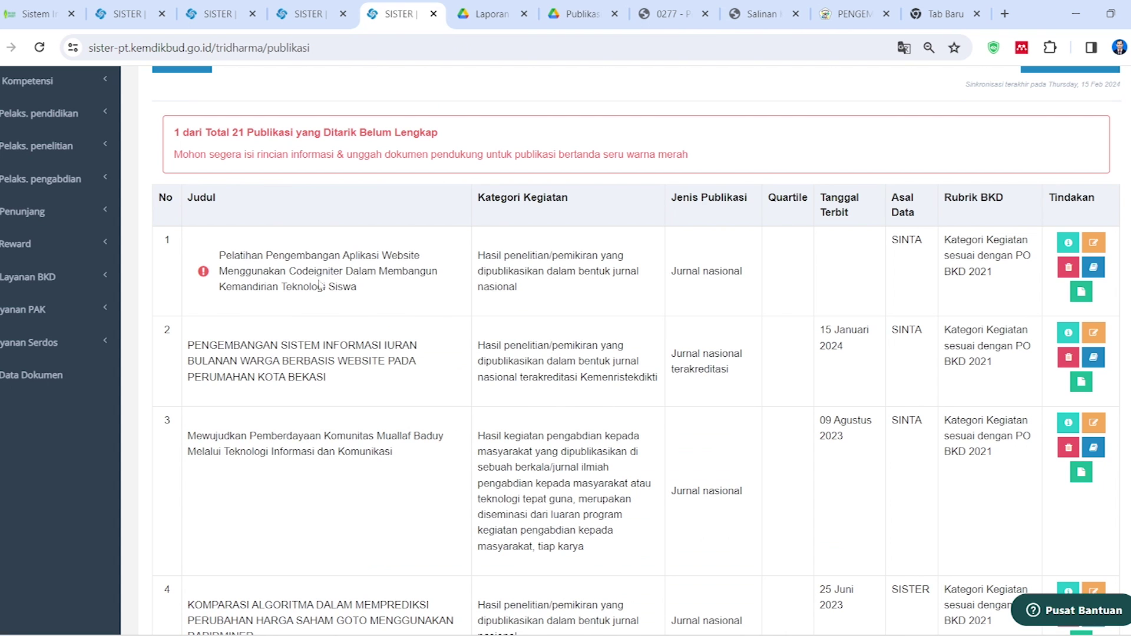
pyautogui.scroll(4, 339, 382)
pyautogui.scroll(-1, 338, 381)
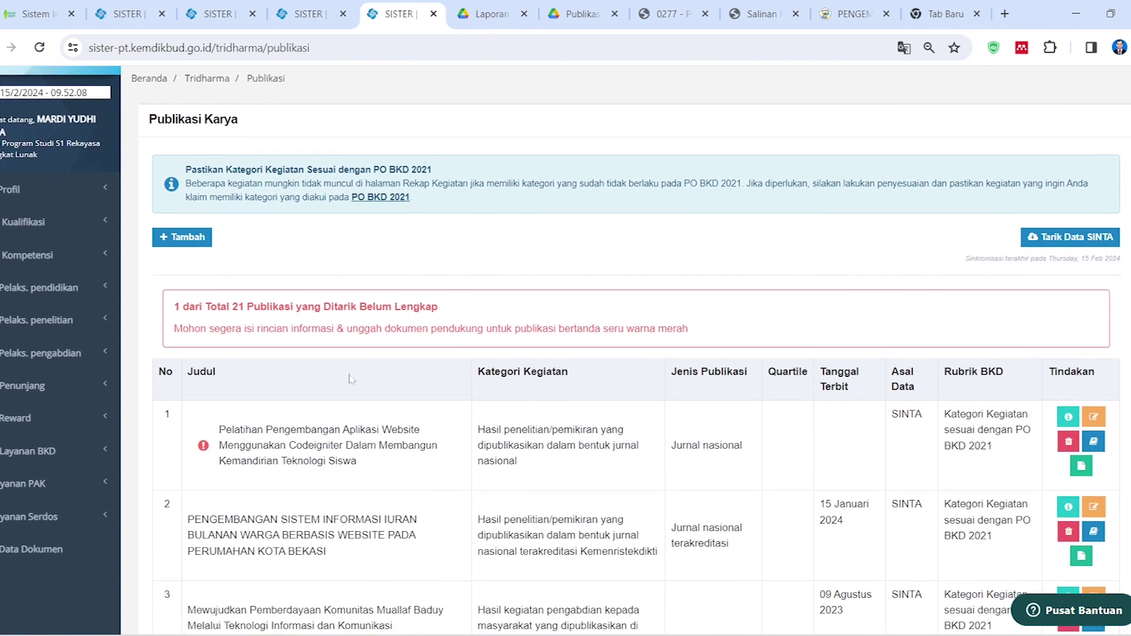
pyautogui.click(492, 13)
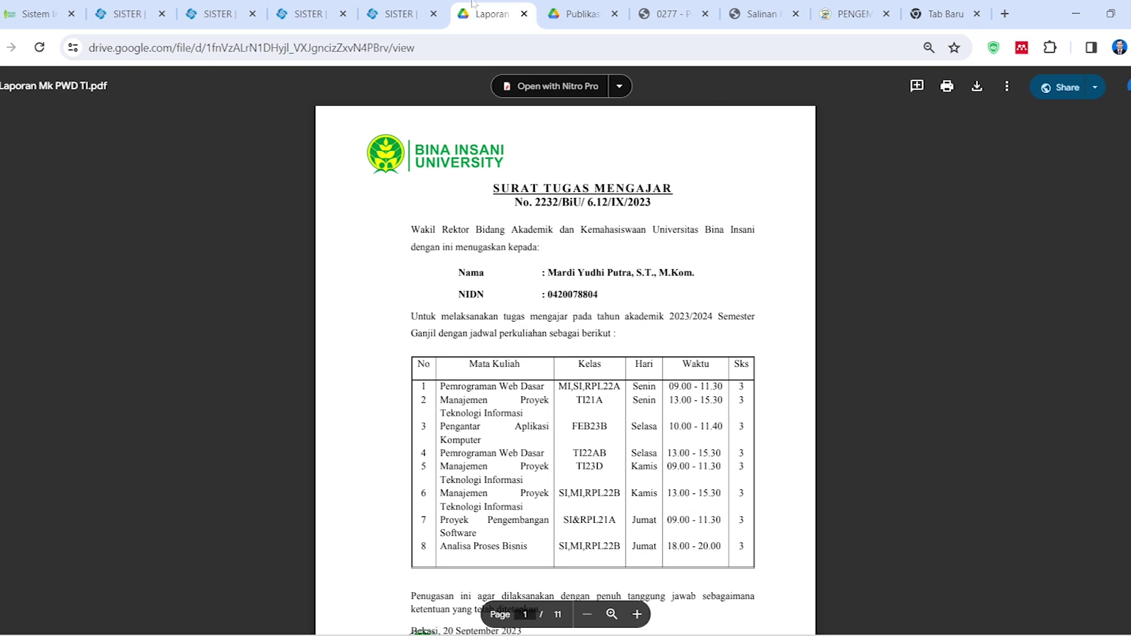
pyautogui.scroll(-5, 565, 354)
pyautogui.scroll(-6, 565, 353)
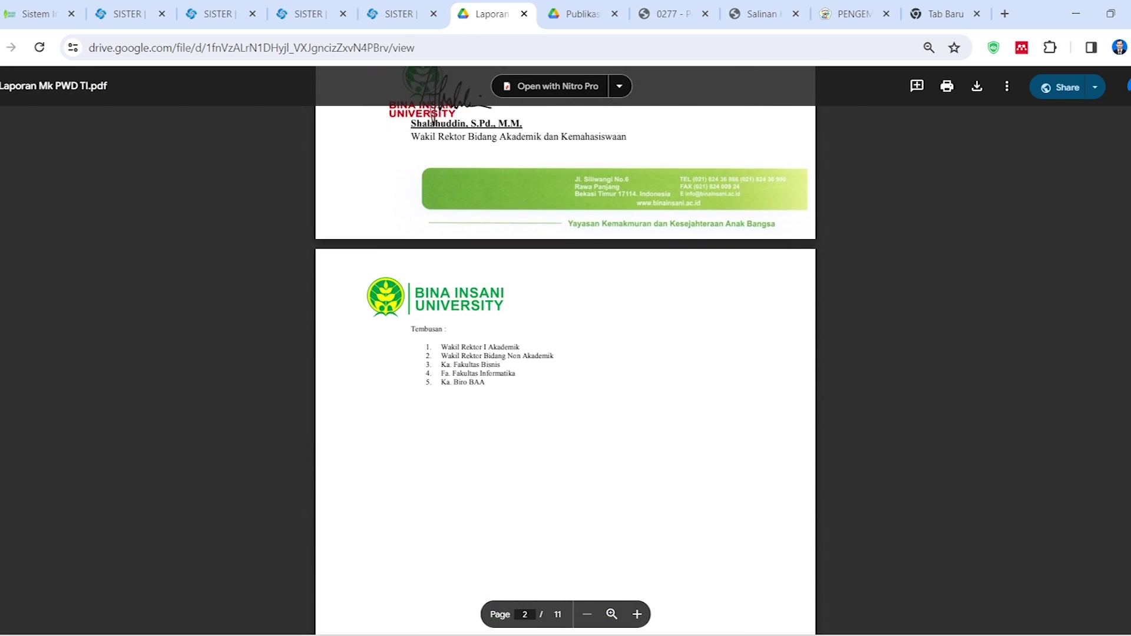
pyautogui.click(523, 14)
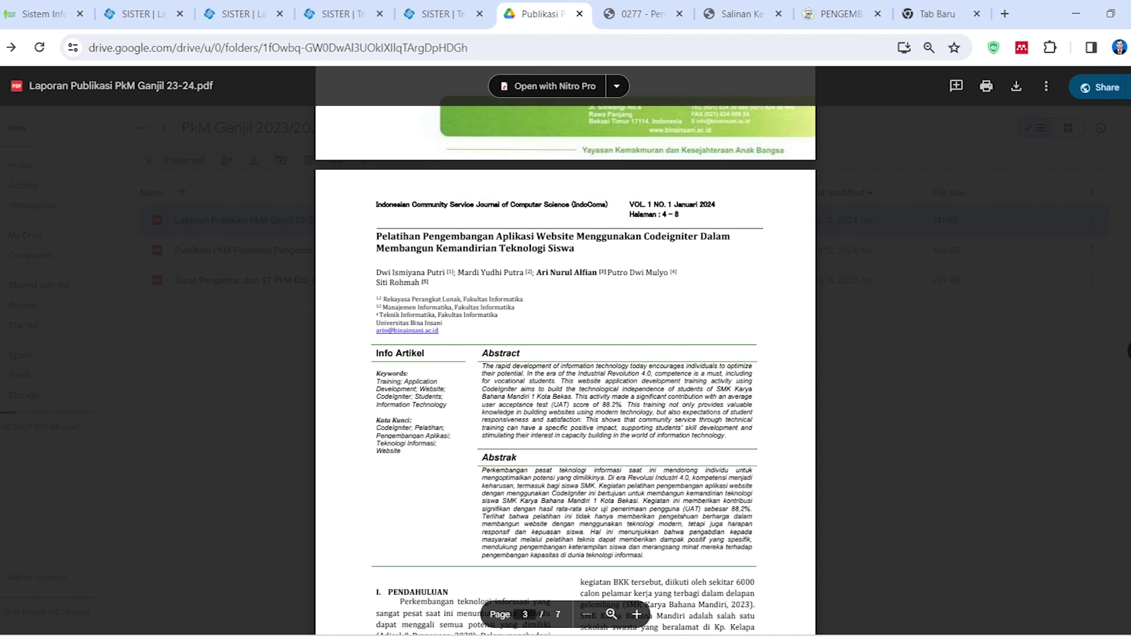
# Open the edit form for publication row 1 in the SISTER publication list
pyautogui.moveTo(446, 2)
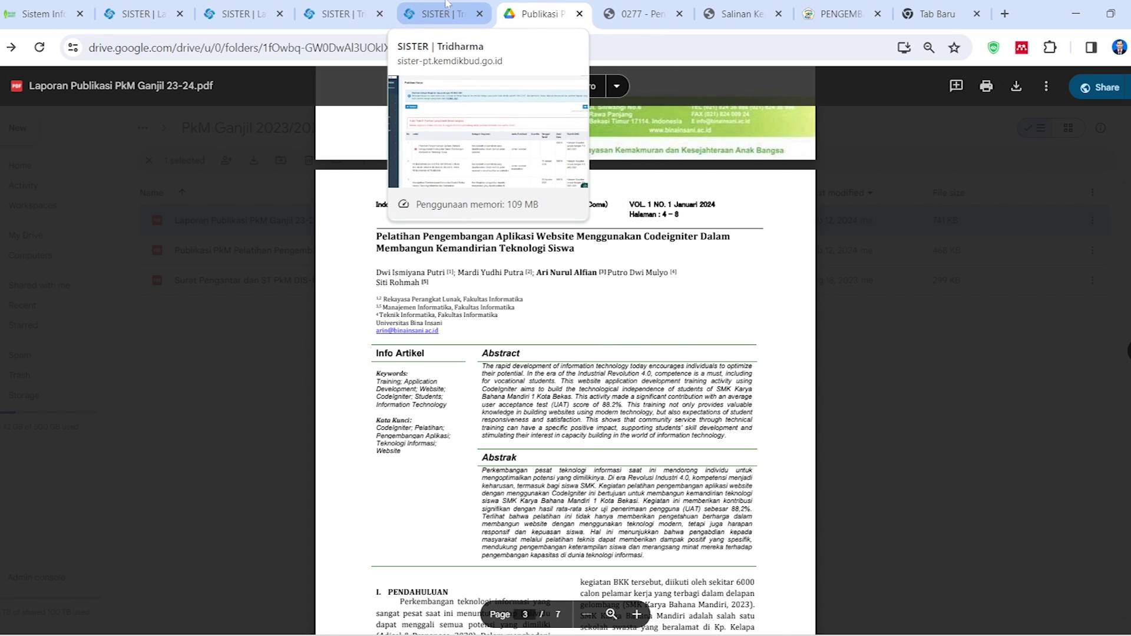
pyautogui.click(450, 5)
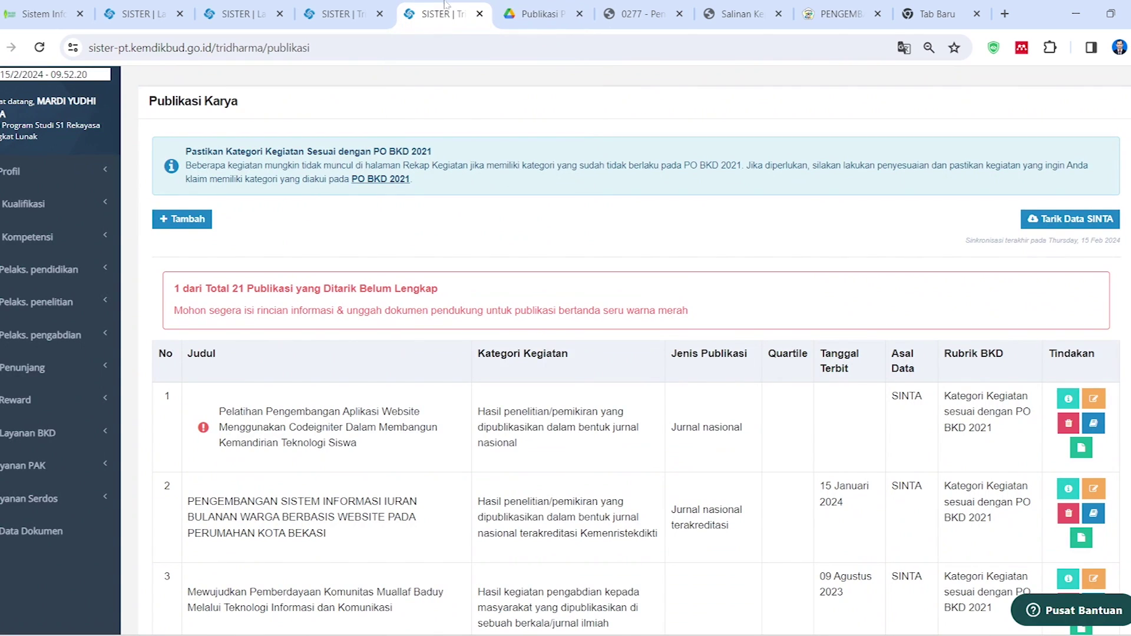
pyautogui.moveTo(347, 426); pyautogui.dragTo(409, 413)
pyautogui.click(402, 394)
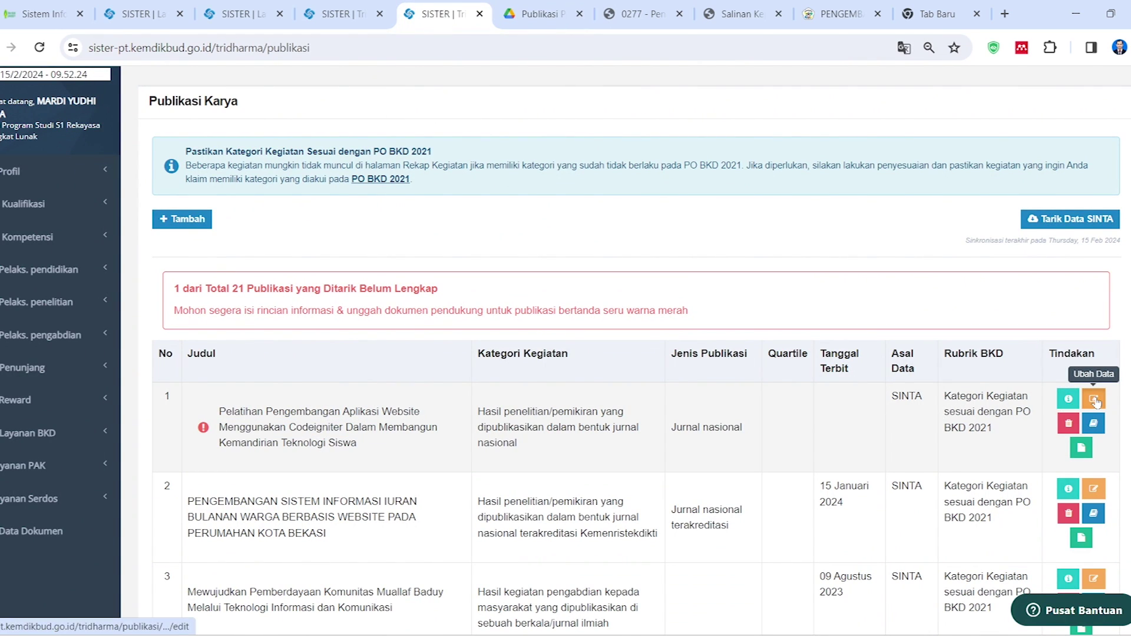
pyautogui.click(190, 220)
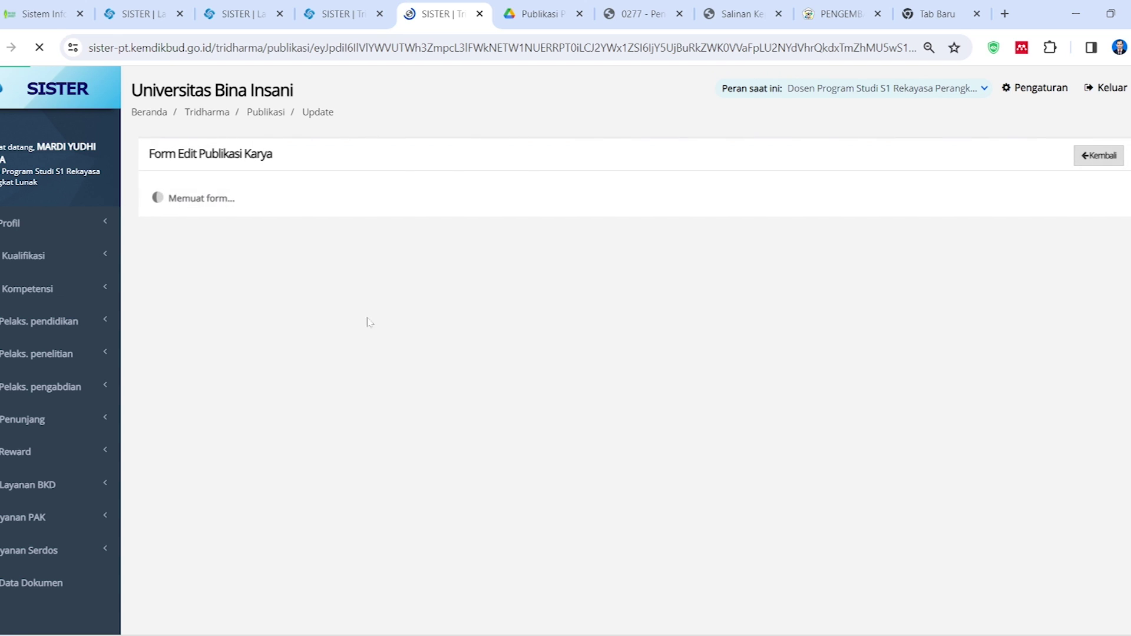
pyautogui.scroll(-1, 397, 260)
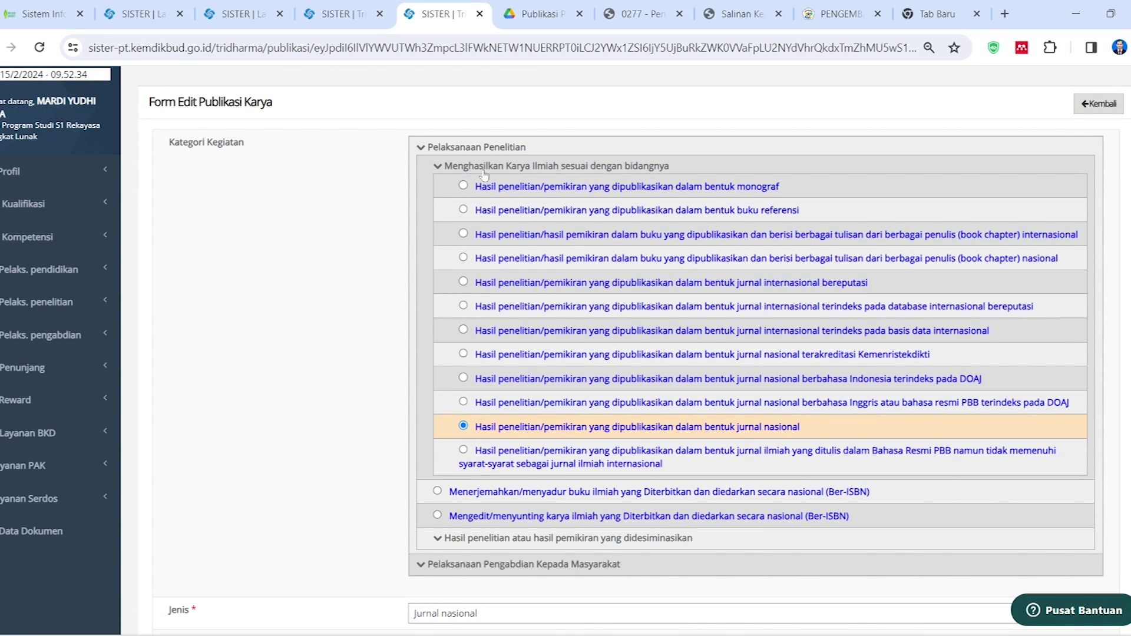
pyautogui.scroll(-3, 448, 412)
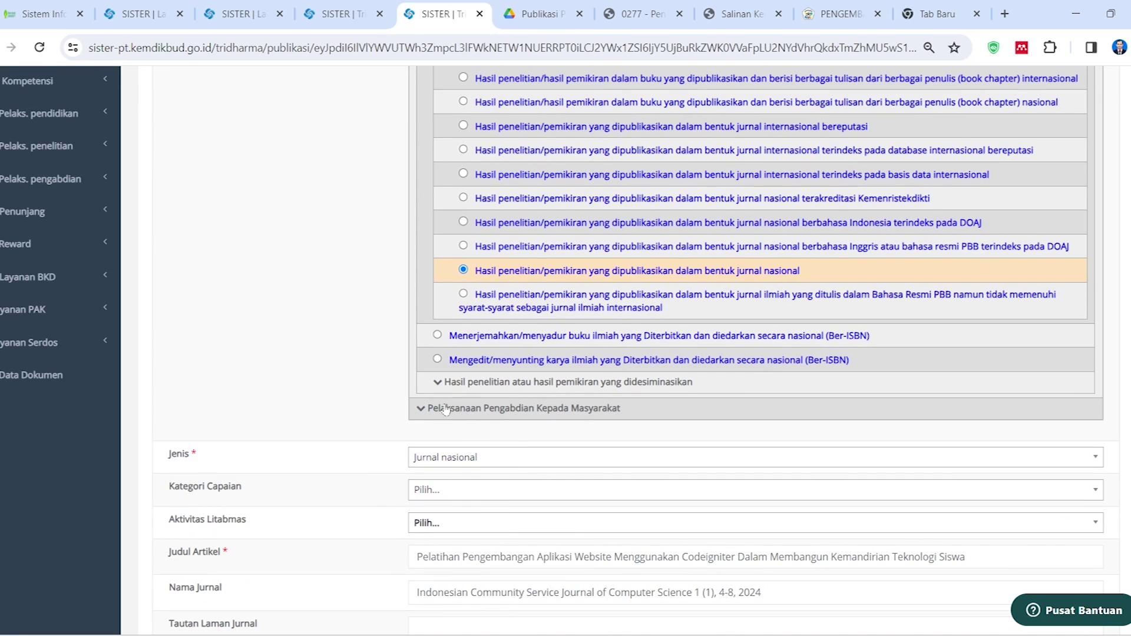
# Classify it as published community-service results with publication type Jurnal nasional
pyautogui.click(420, 408)
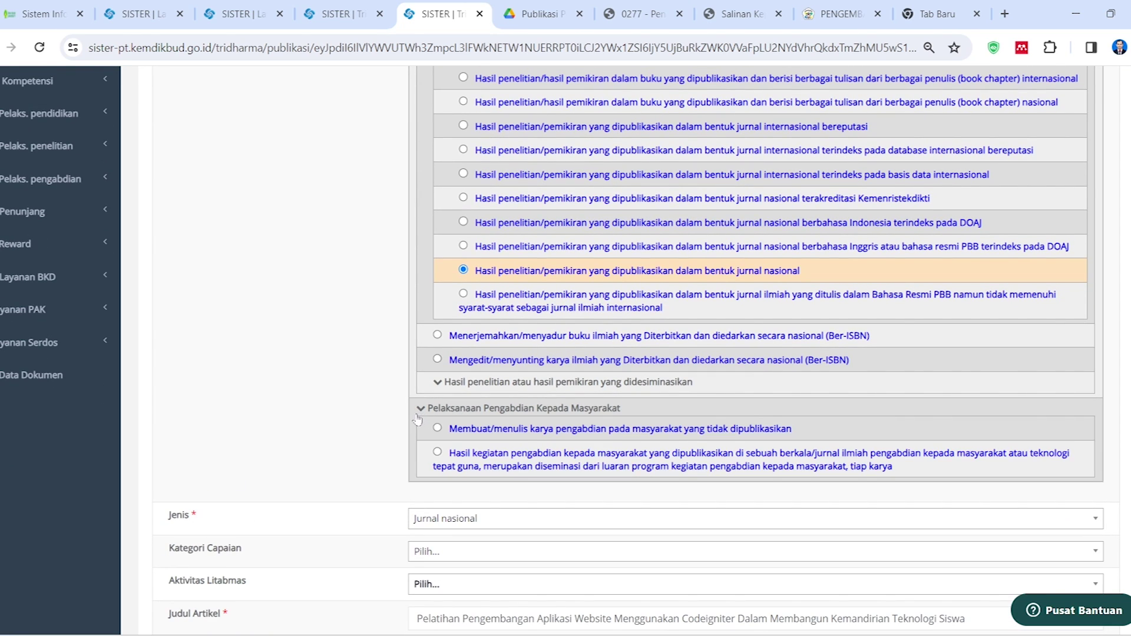
pyautogui.scroll(-2, 436, 377)
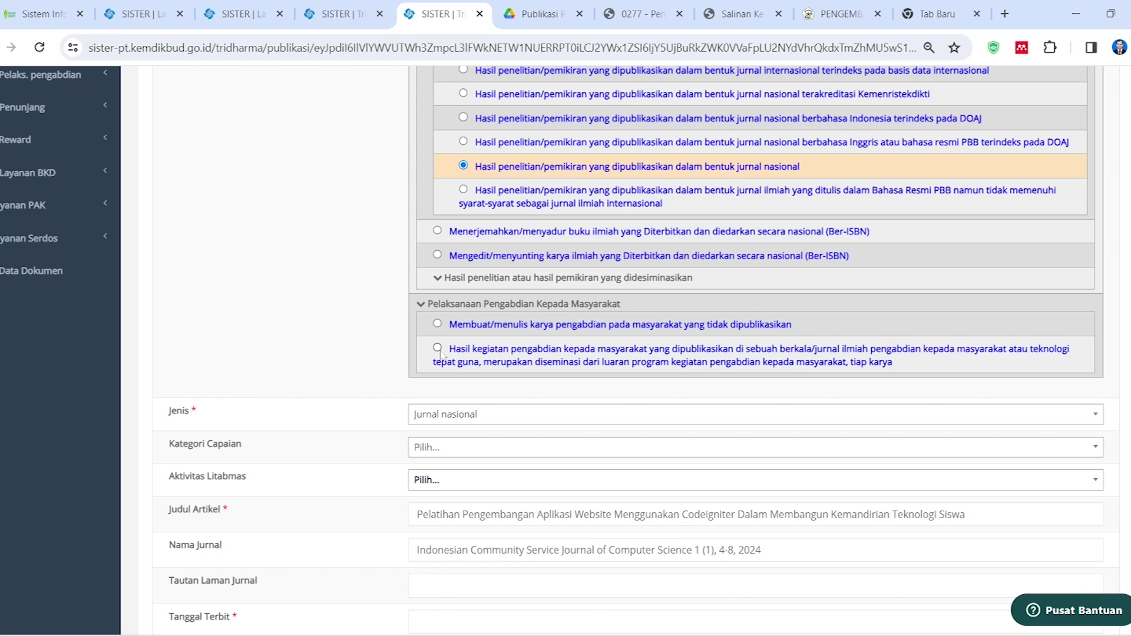
pyautogui.click(437, 348)
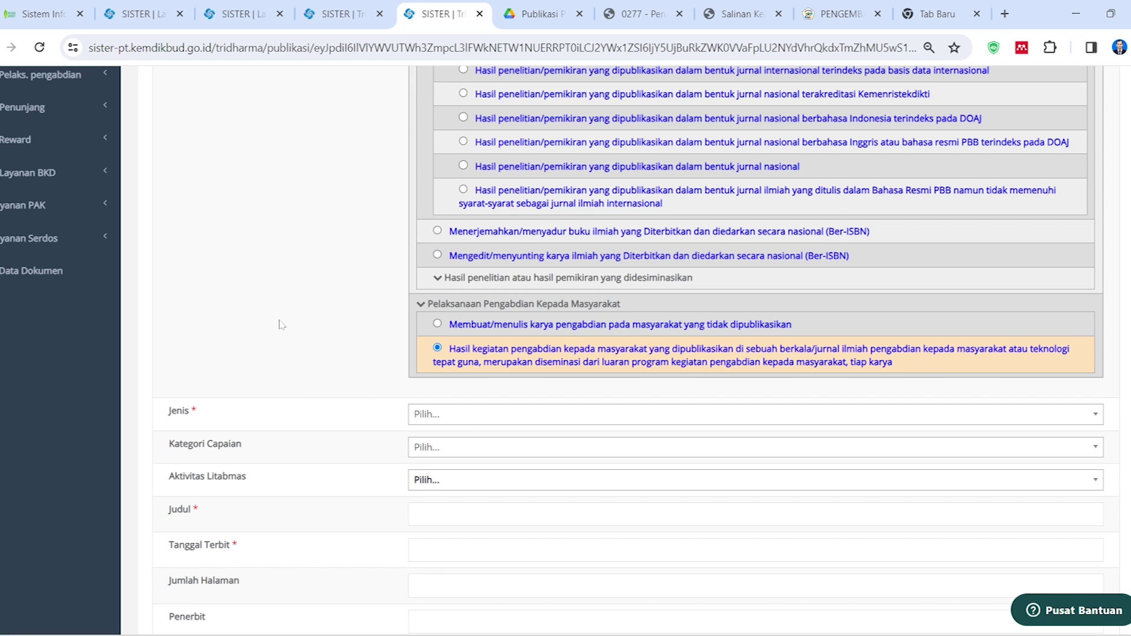
pyautogui.scroll(-1, 326, 347)
pyautogui.click(459, 365)
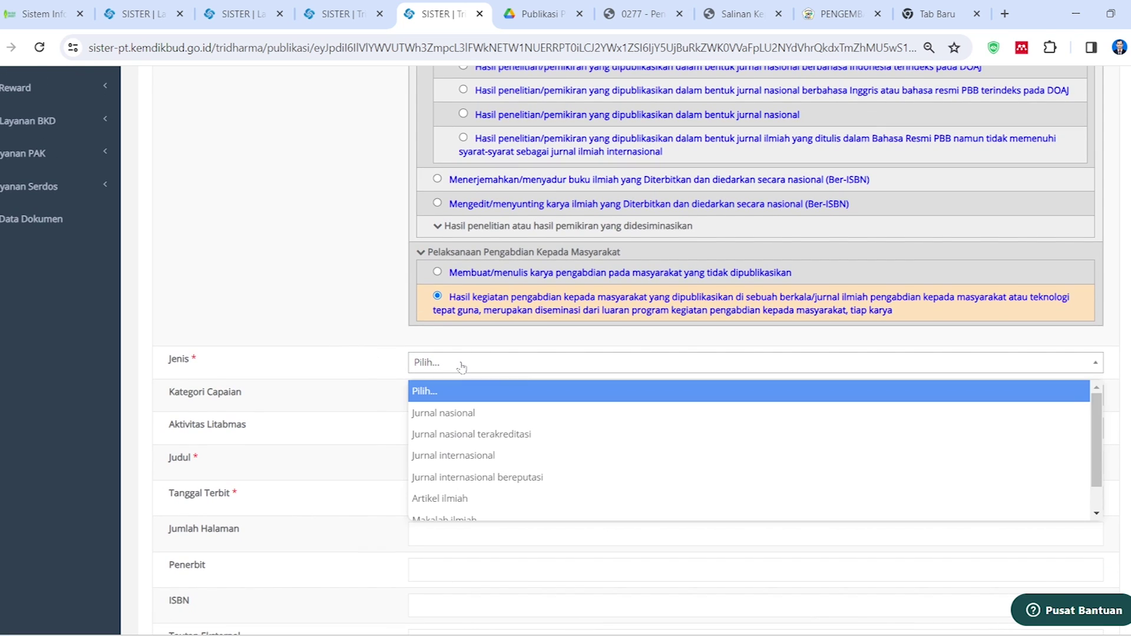
pyautogui.click(474, 415)
pyautogui.click(539, 13)
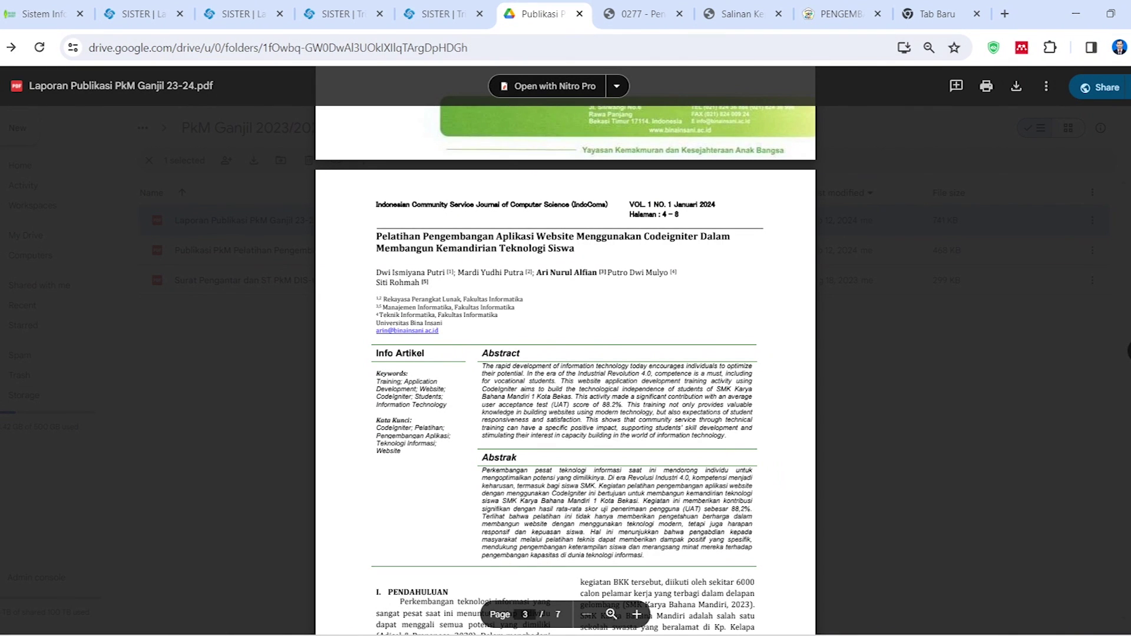
# Copy the journal name from the article PDF and search for it on Google in a new tab
pyautogui.scroll(-1, 565, 353)
pyautogui.moveTo(375, 153); pyautogui.dragTo(608, 152)
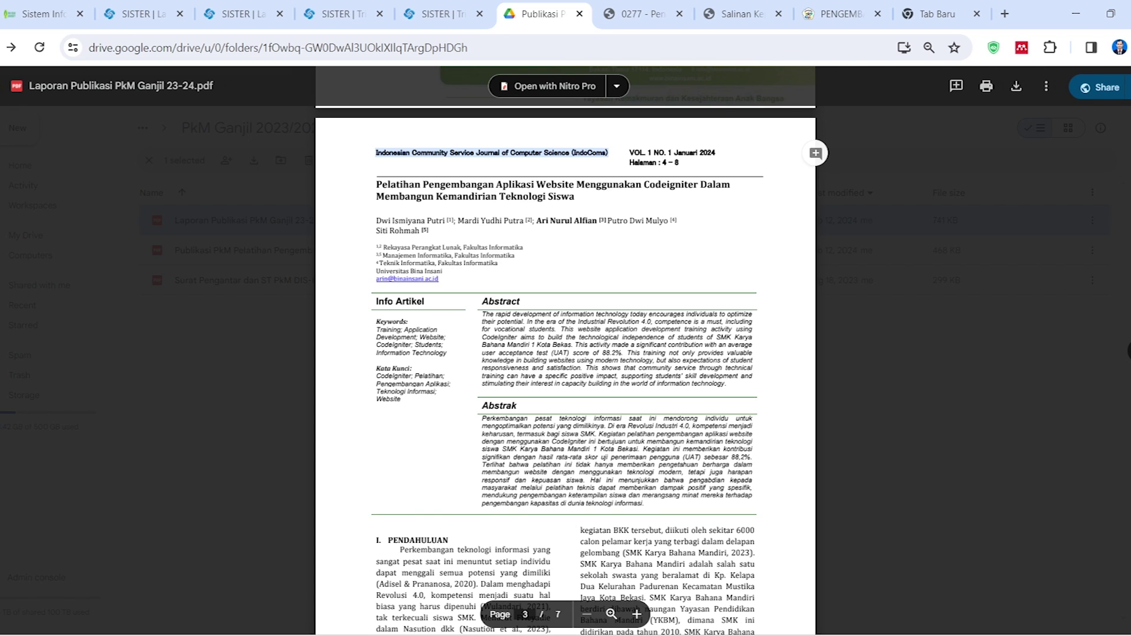
pyautogui.click(920, 23)
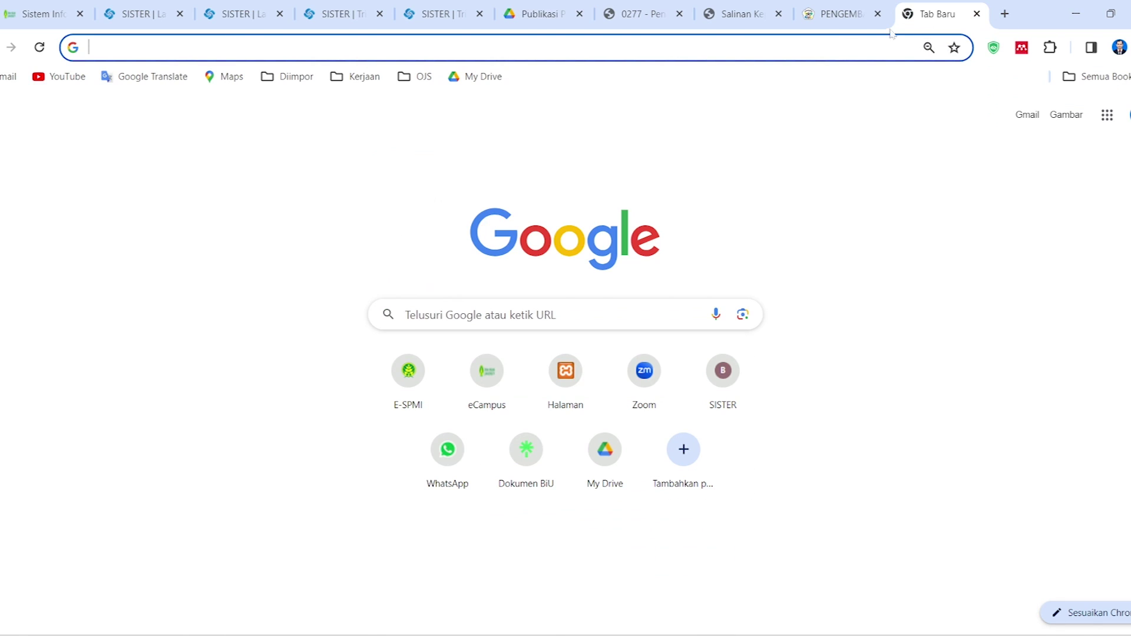
pyautogui.click(472, 48)
pyautogui.hotkey('ctrl', 'v')
pyautogui.press('Return')
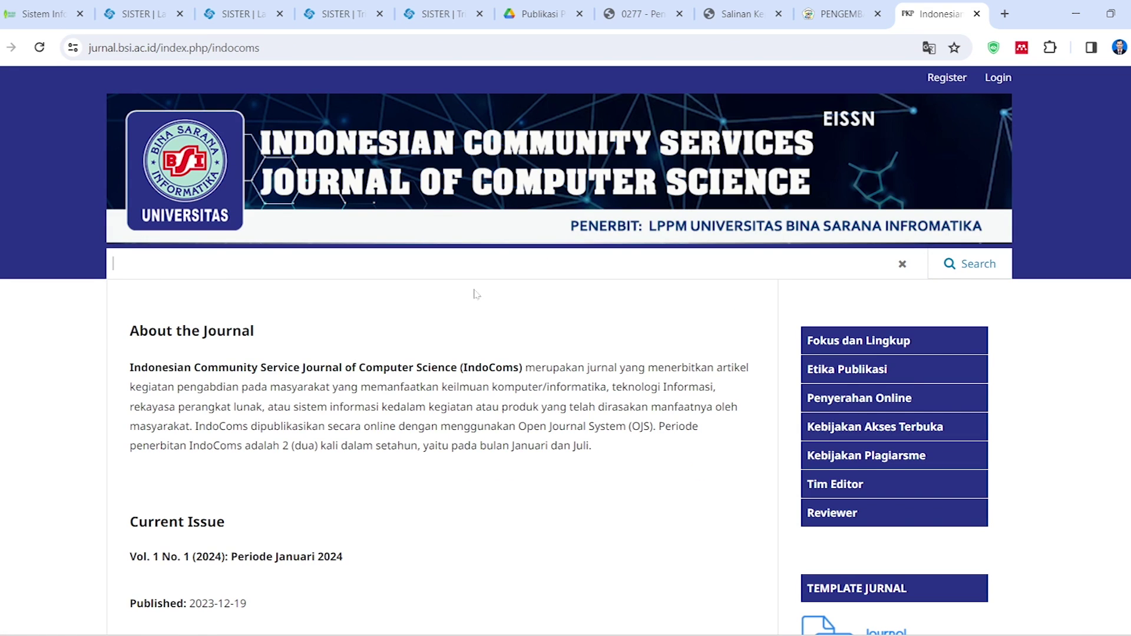
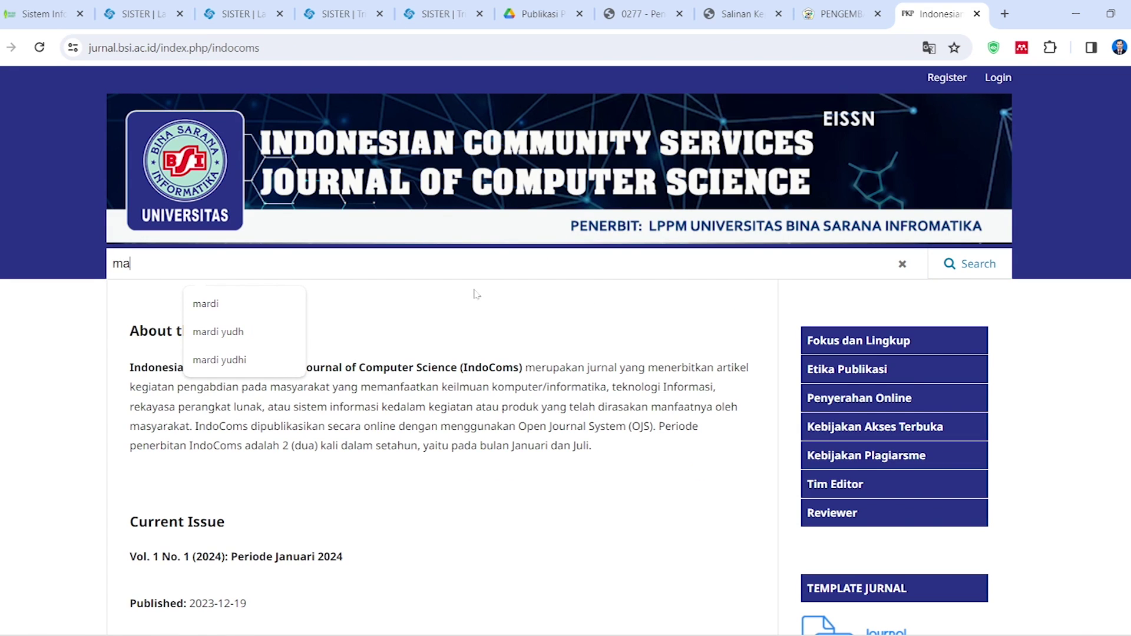
# Search IndoComs by the author's name and open the CodeIgniter website-training article page
pyautogui.click(219, 360)
pyautogui.click(973, 252)
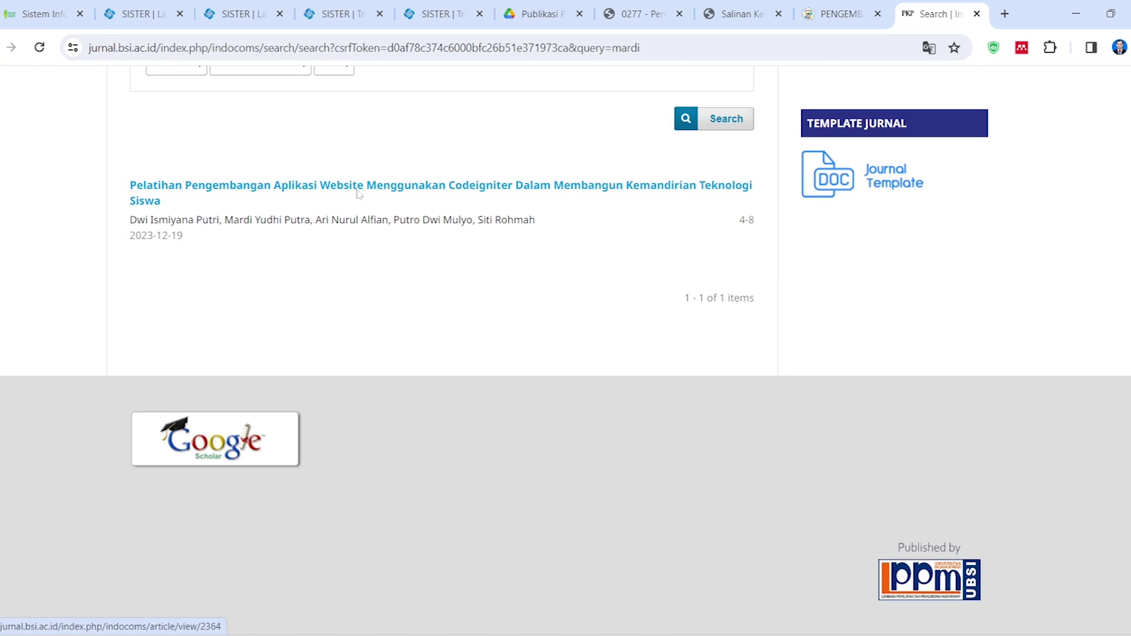
pyautogui.click(354, 182)
pyautogui.scroll(-3, 489, 283)
pyautogui.scroll(2, 341, 396)
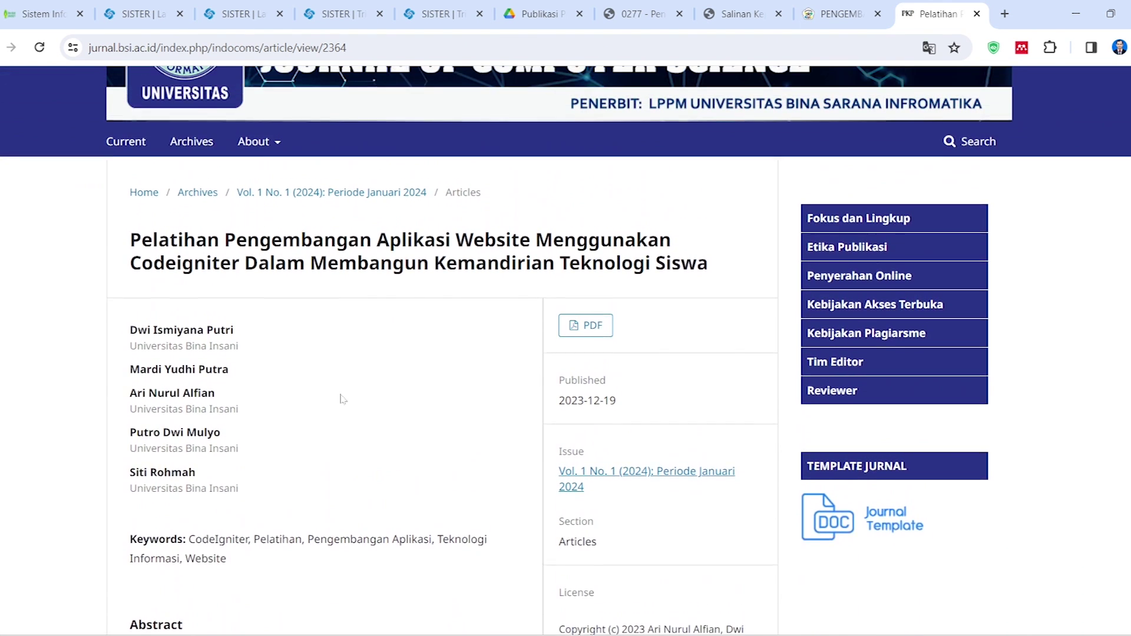
pyautogui.scroll(-10, 400, 426)
pyautogui.scroll(12, 400, 426)
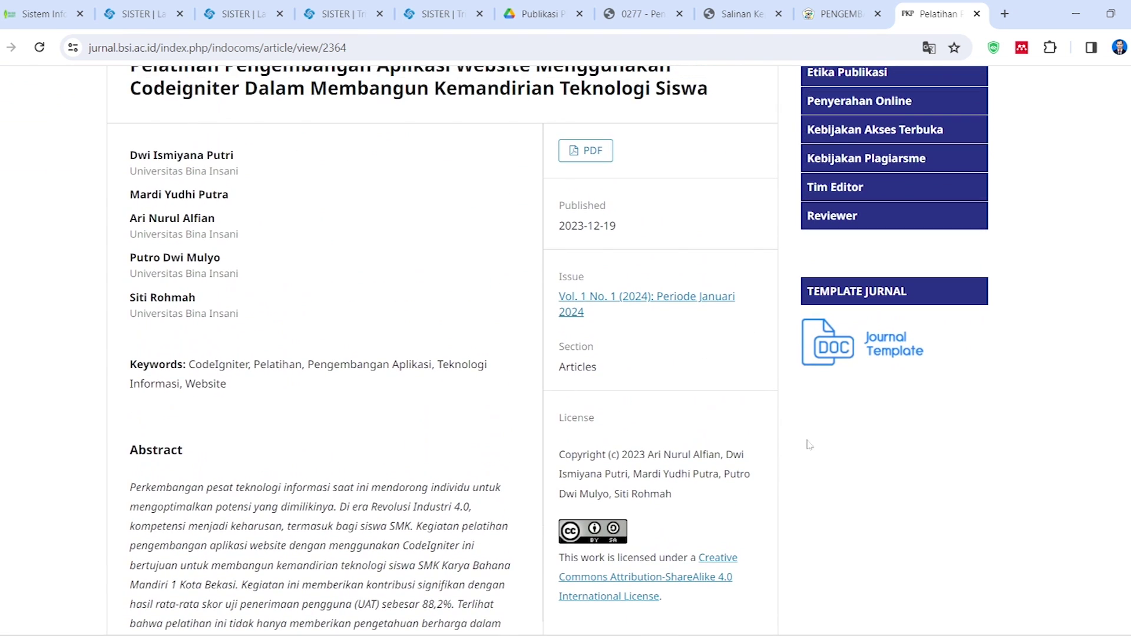
pyautogui.scroll(-12, 871, 435)
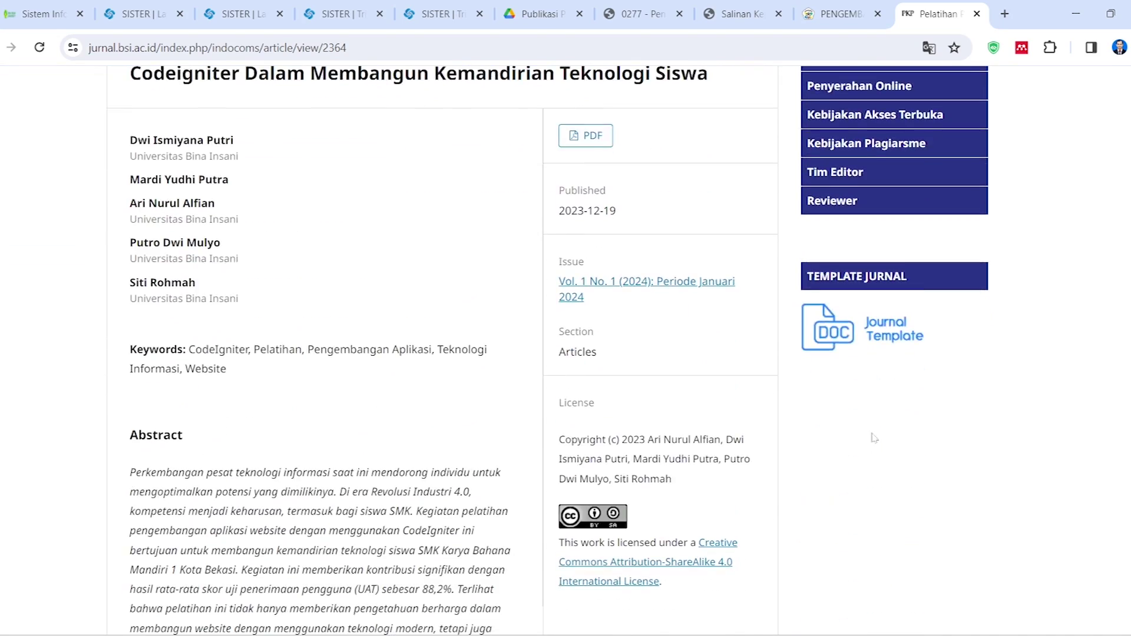
pyautogui.scroll(15, 874, 440)
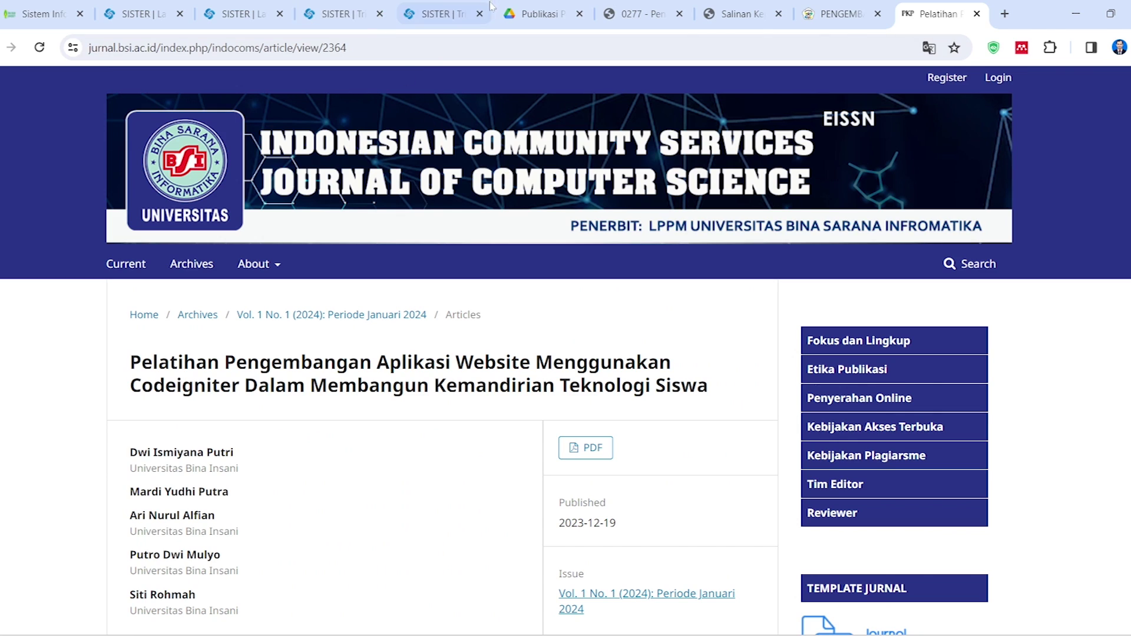
# Choose Publikasi as the form's Kategori Capaian, then return to the IndoComs article page
pyautogui.click(442, 13)
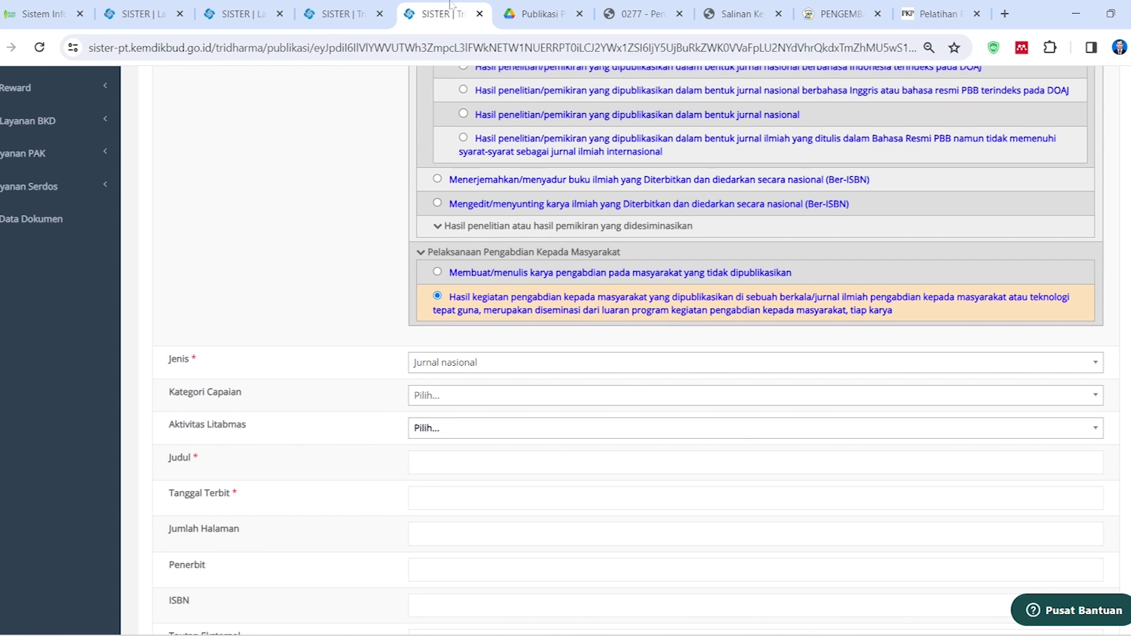
pyautogui.click(454, 405)
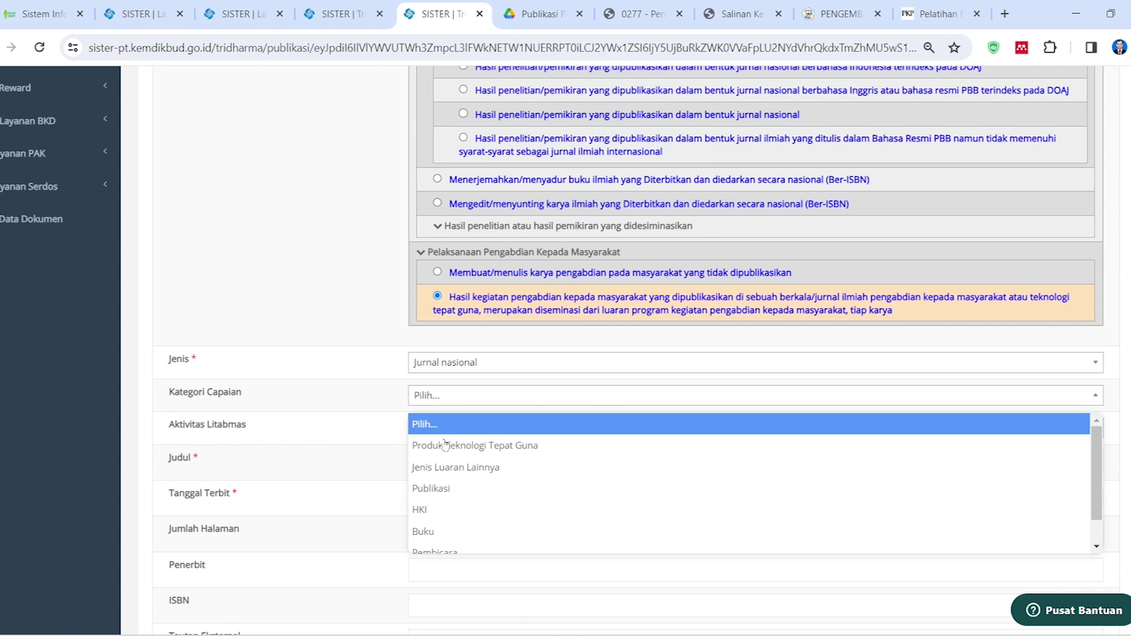
pyautogui.scroll(-1, 447, 438)
pyautogui.click(451, 461)
pyautogui.scroll(-2, 387, 396)
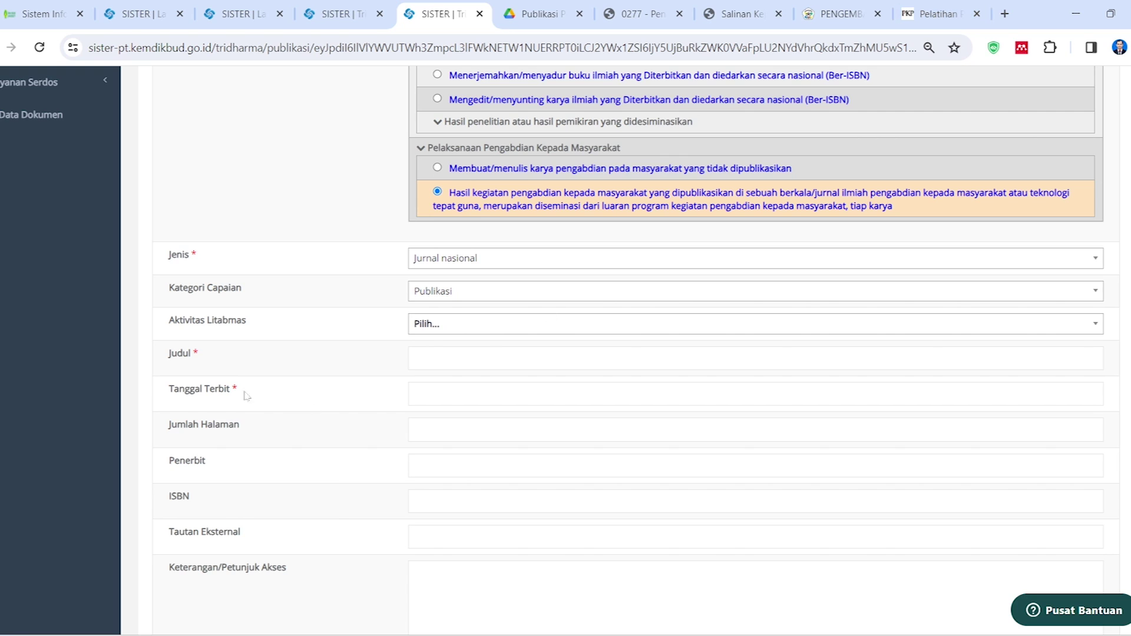
pyautogui.click(964, 7)
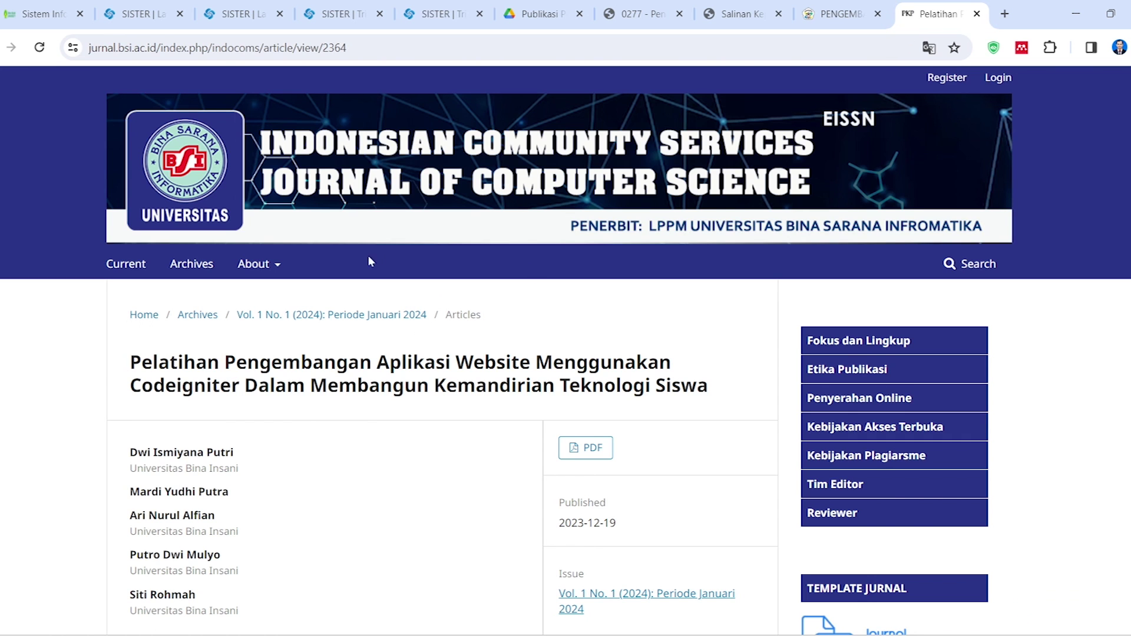
# Copy the article's full title from IndoComs and paste it into the SISTER Judul field
pyautogui.tripleClick(177, 362)
pyautogui.rightClick(219, 362)
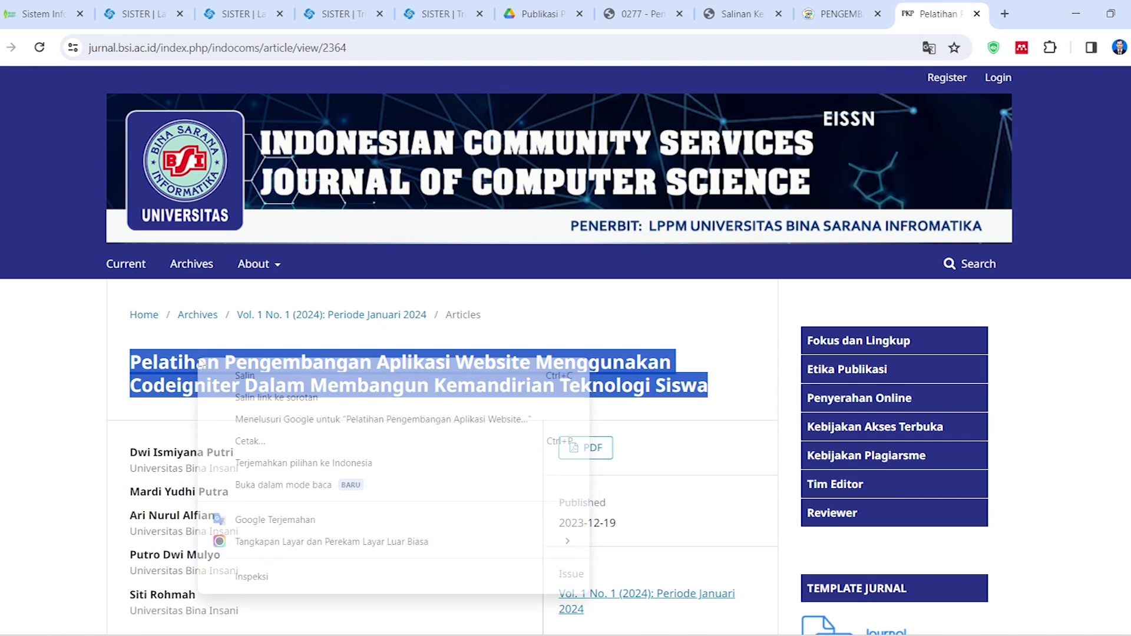
pyautogui.click(248, 373)
pyautogui.click(433, 14)
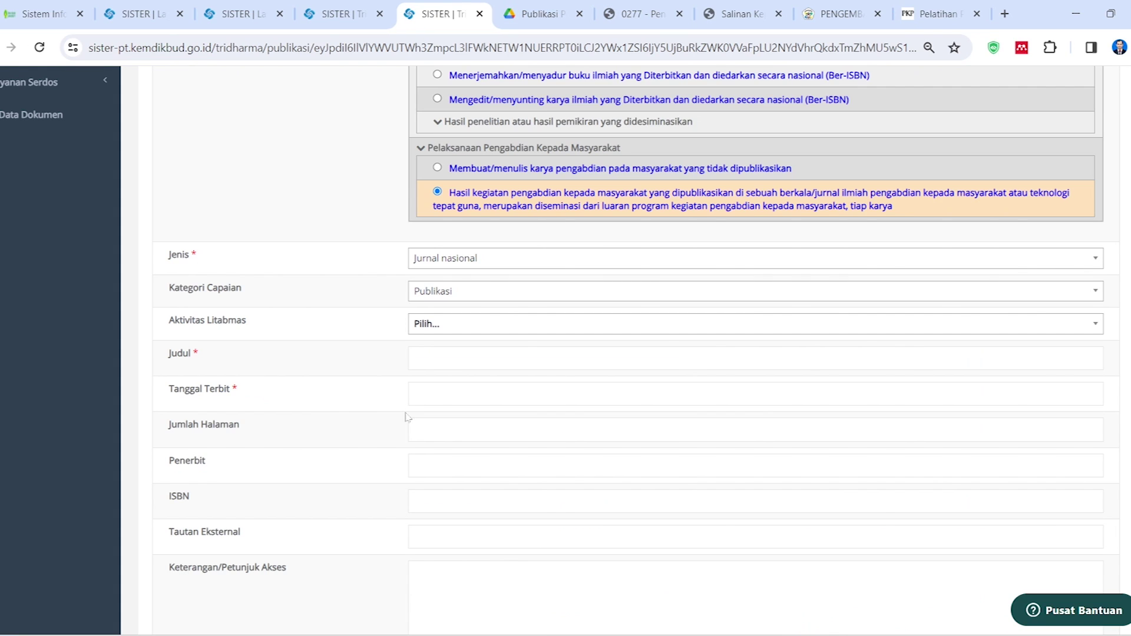
pyautogui.click(455, 360)
pyautogui.rightClick(454, 362)
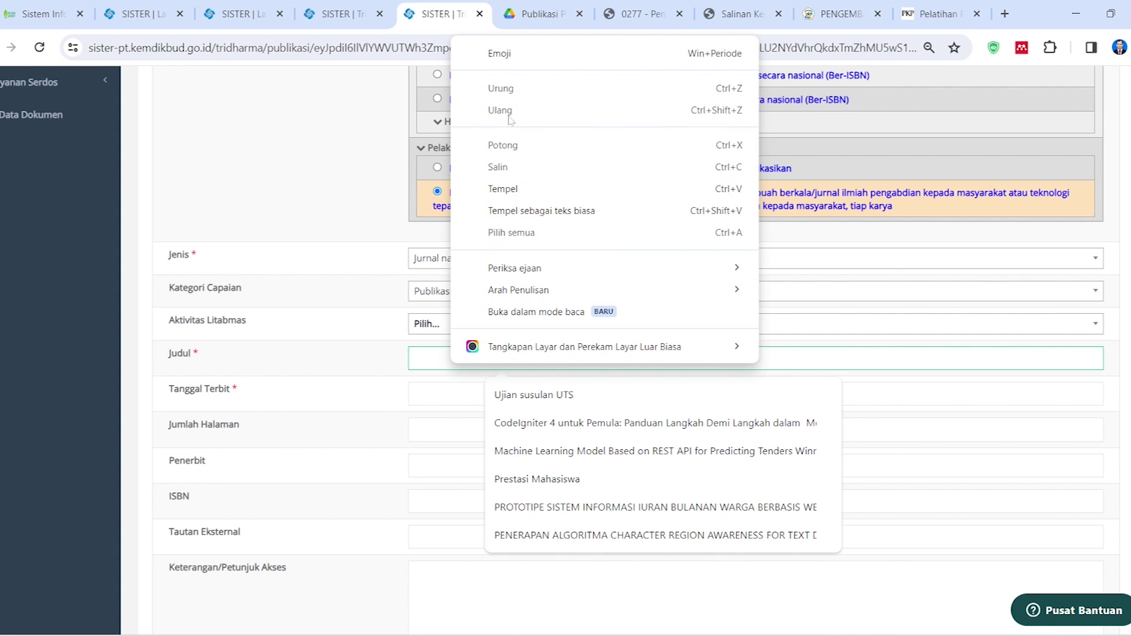
pyautogui.click(503, 189)
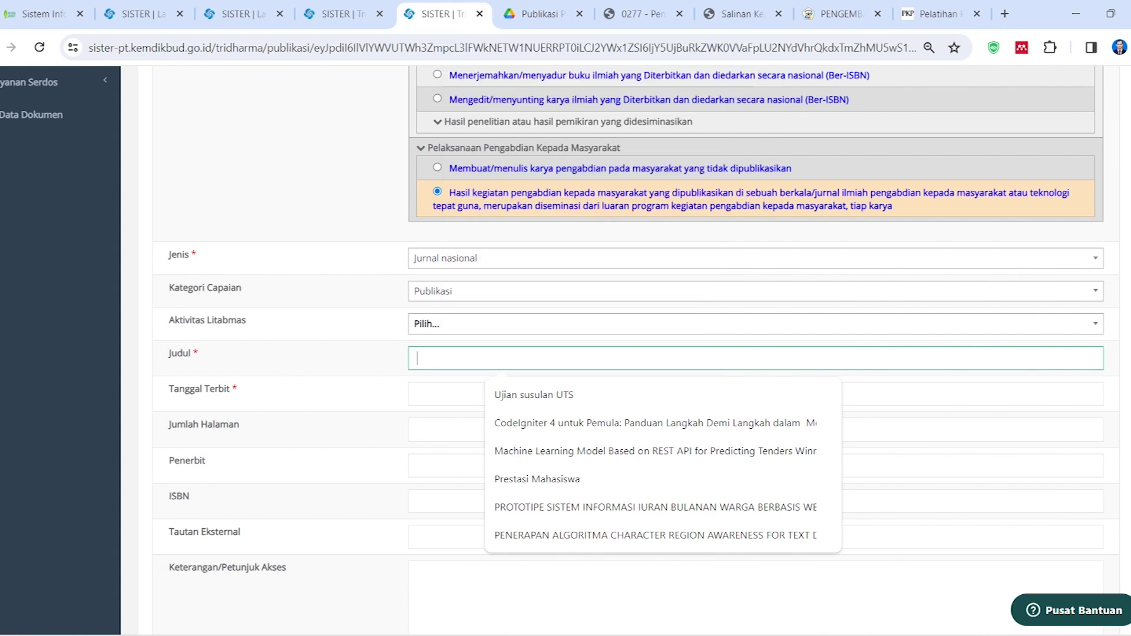
pyautogui.click(430, 389)
# Look up the article's published date on the IndoComs page
pyautogui.hotkey('ctrl', '9')
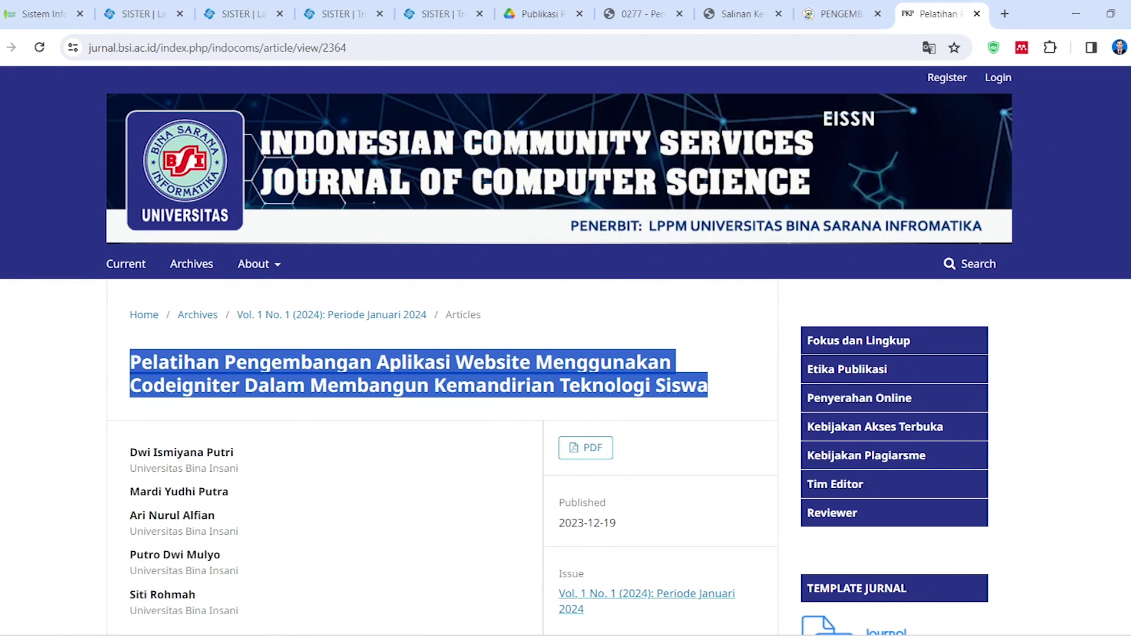
pyautogui.click(597, 312)
pyautogui.scroll(-2, 607, 414)
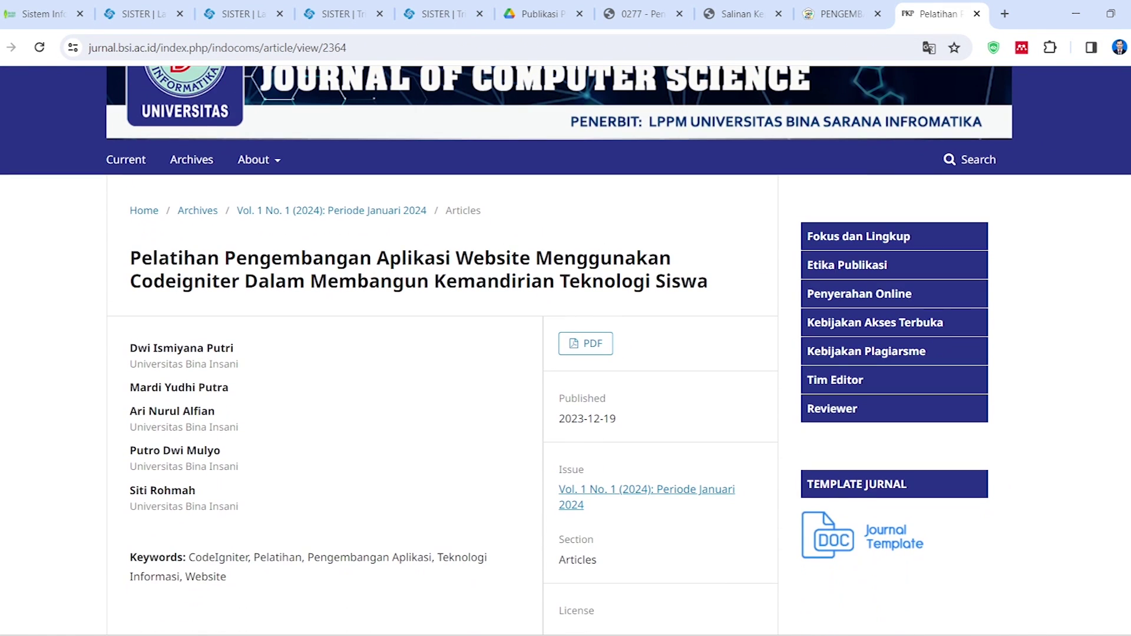
pyautogui.moveTo(571, 398); pyautogui.dragTo(615, 421)
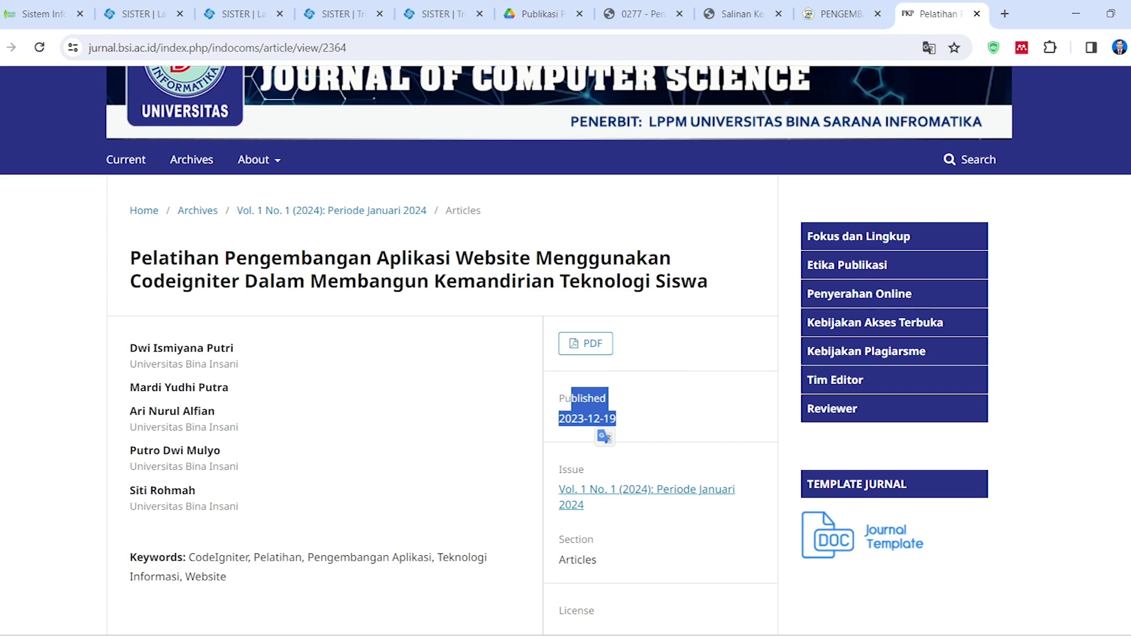
pyautogui.click(630, 415)
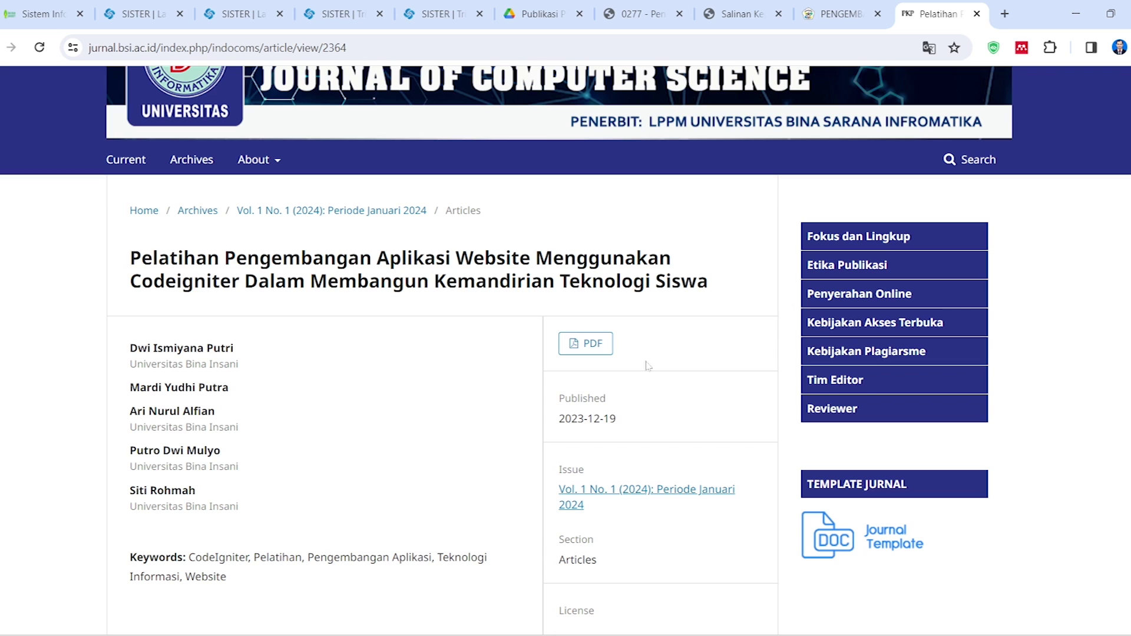
# Set Tanggal Terbit to 19 December 2023 in the date picker
pyautogui.click(432, 10)
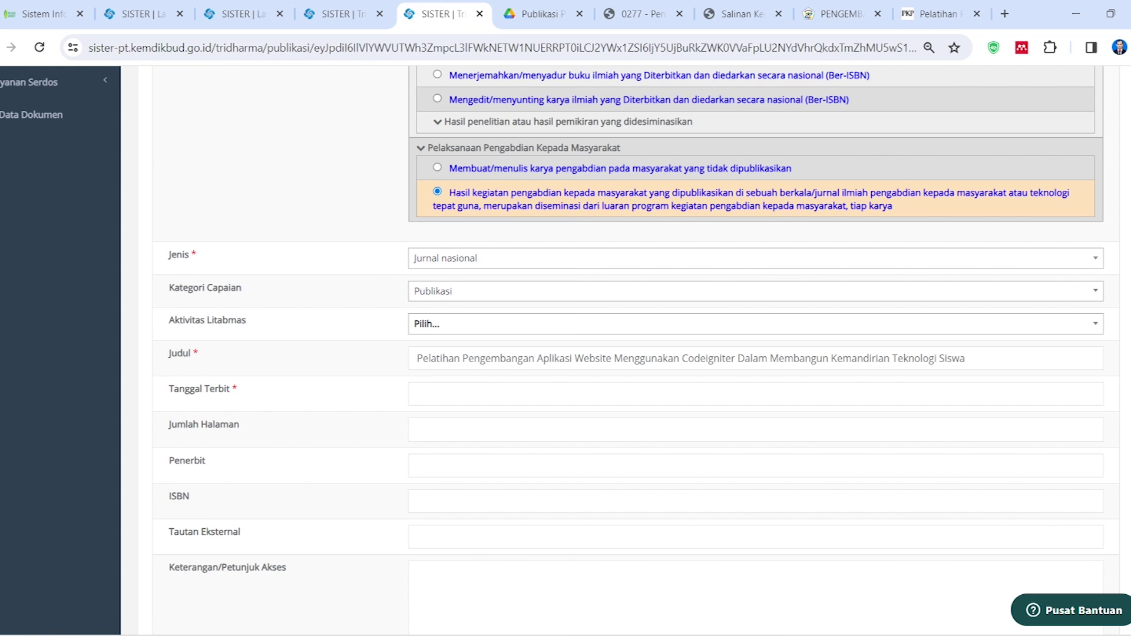
pyautogui.click(471, 393)
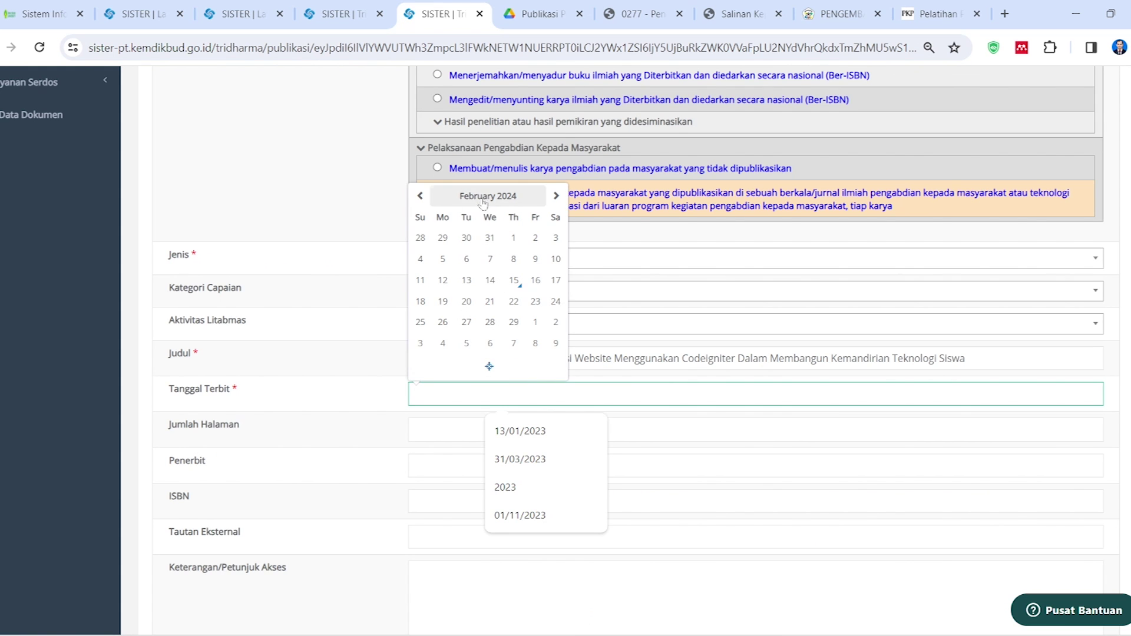
pyautogui.click(420, 196)
pyautogui.click(419, 196)
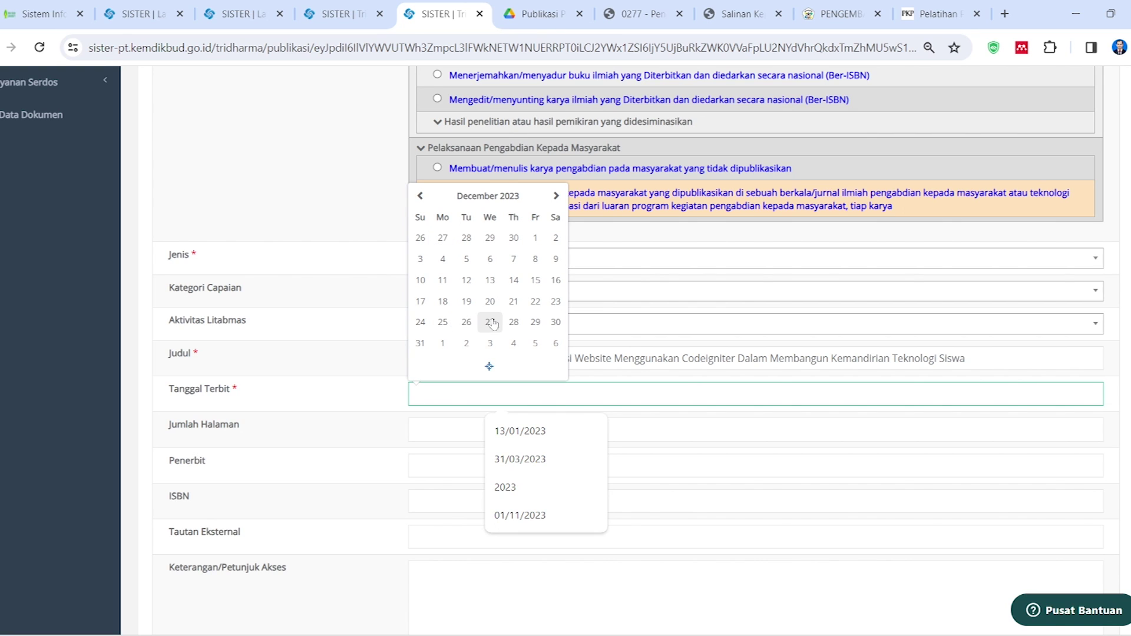
pyautogui.click(474, 305)
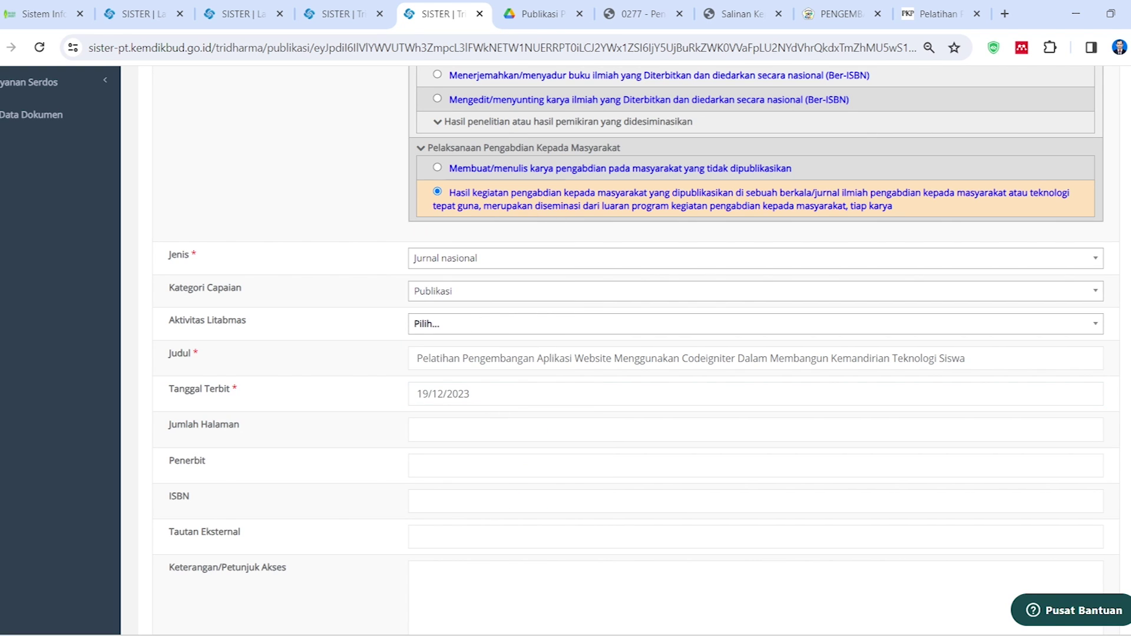
pyautogui.click(937, 13)
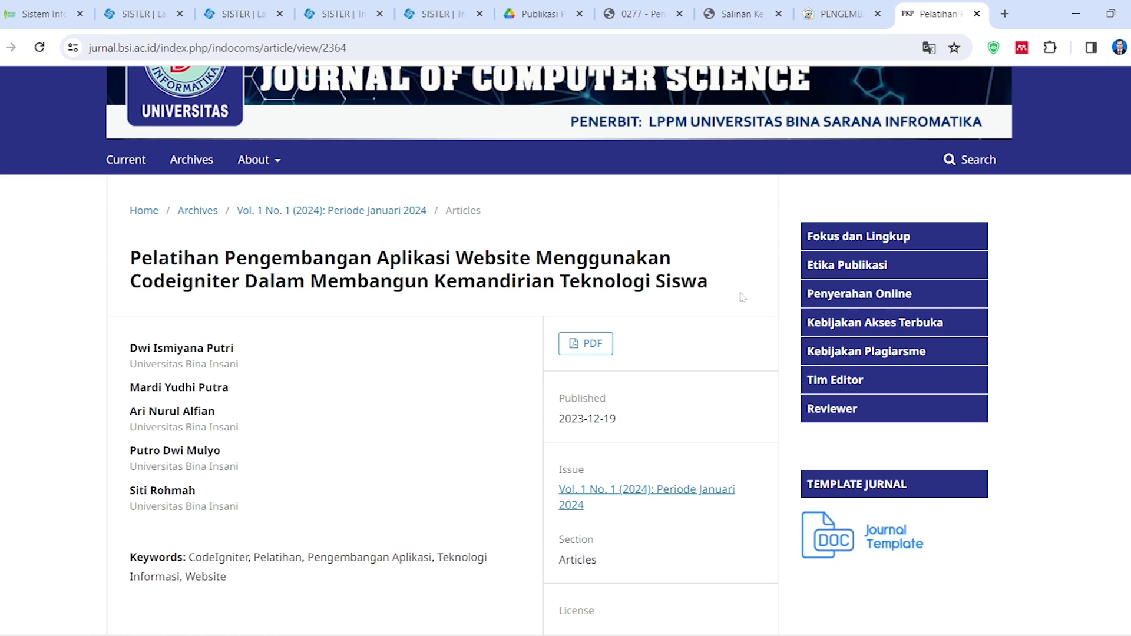
pyautogui.scroll(-3, 348, 460)
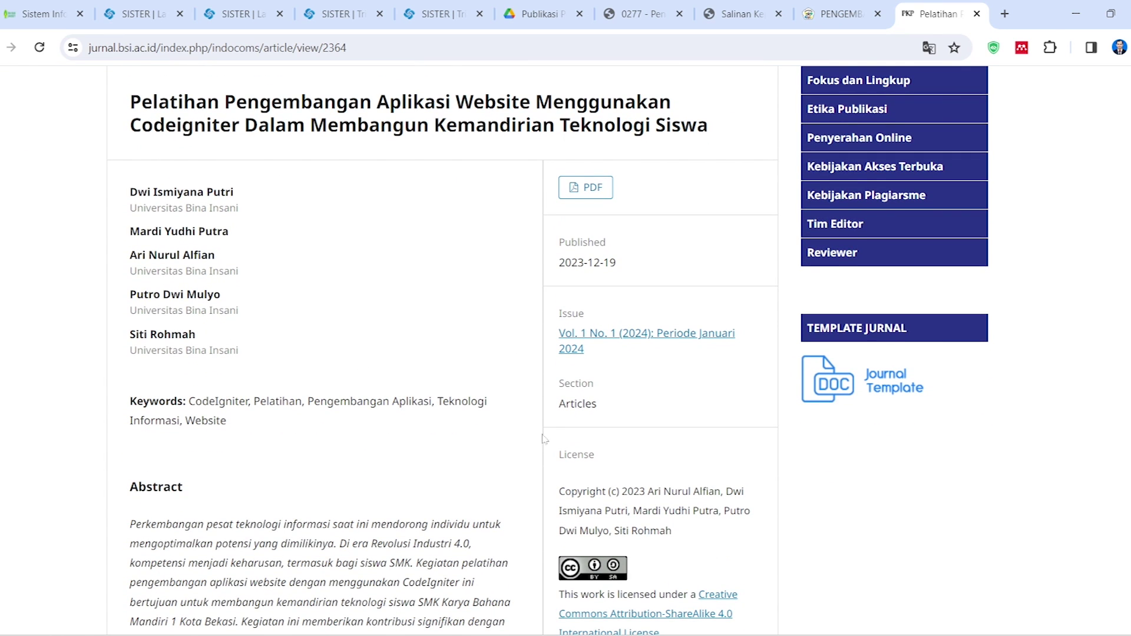
pyautogui.scroll(-2, 530, 439)
pyautogui.scroll(5, 588, 377)
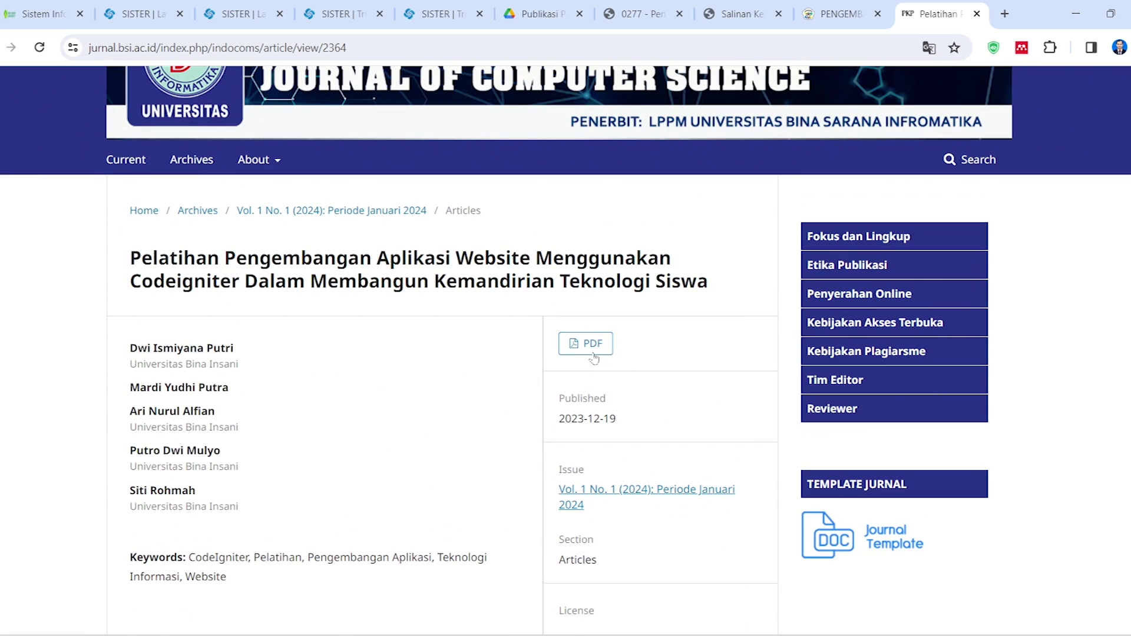
# Read the page range 4–8 from the IndoComs article PDF and enter it as Jumlah Halaman
pyautogui.click(594, 347)
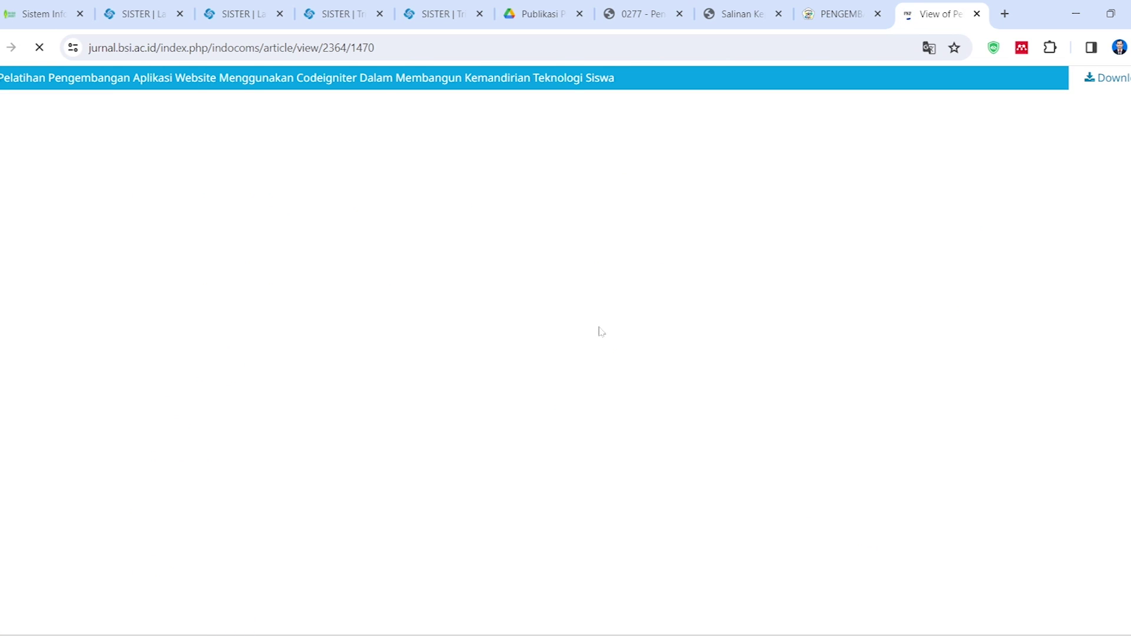
pyautogui.hotkey('ctrl', 'shift', 'Tab')
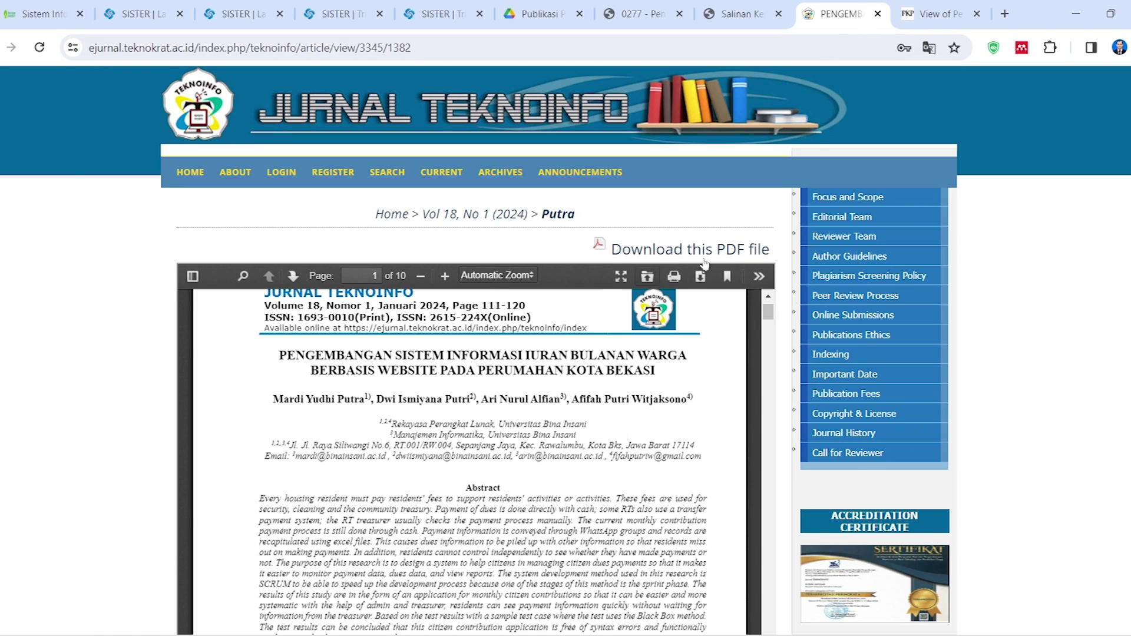
pyautogui.scroll(-2, 656, 293)
pyautogui.hotkey('ctrl', 'Tab')
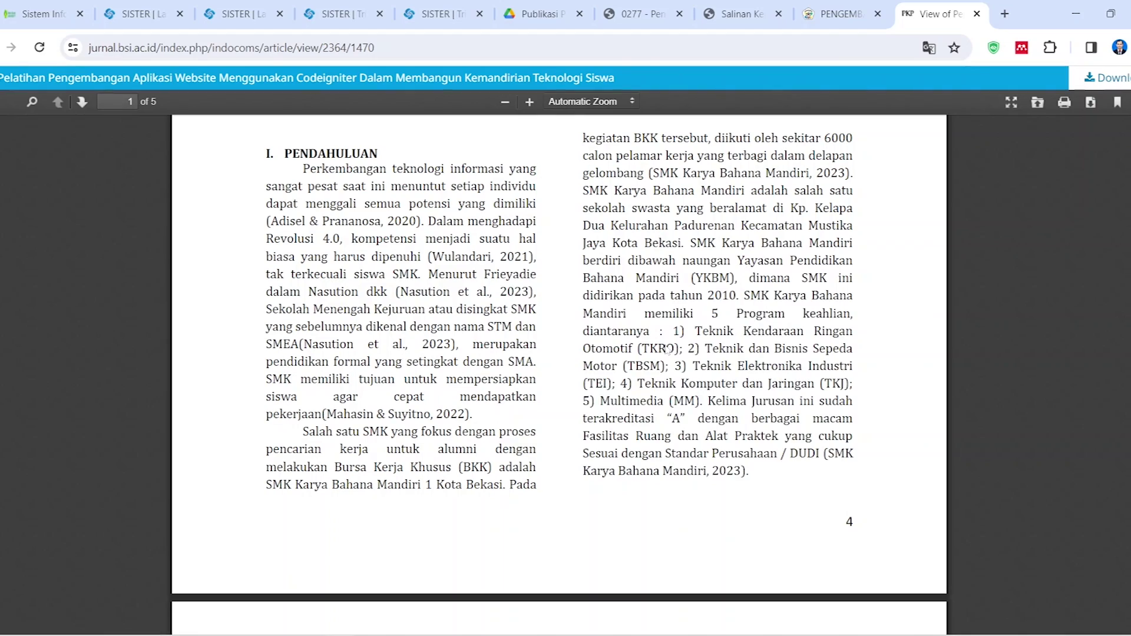
pyautogui.scroll(10, 706, 283)
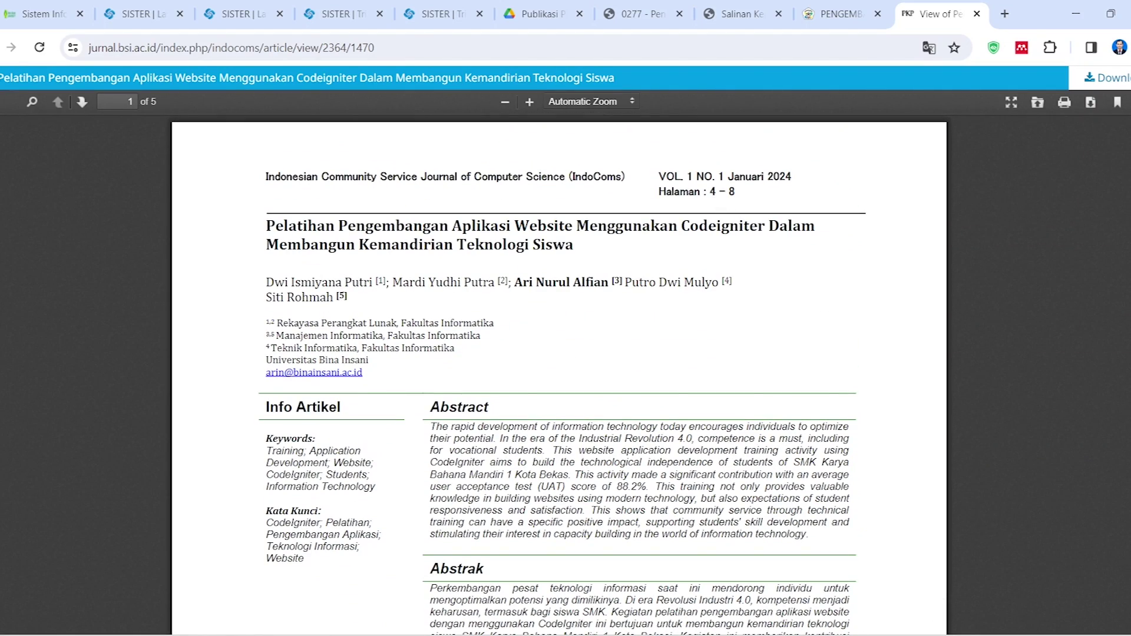
pyautogui.moveTo(716, 191); pyautogui.dragTo(743, 198)
pyautogui.click(748, 246)
pyautogui.click(442, 14)
pyautogui.click(500, 430)
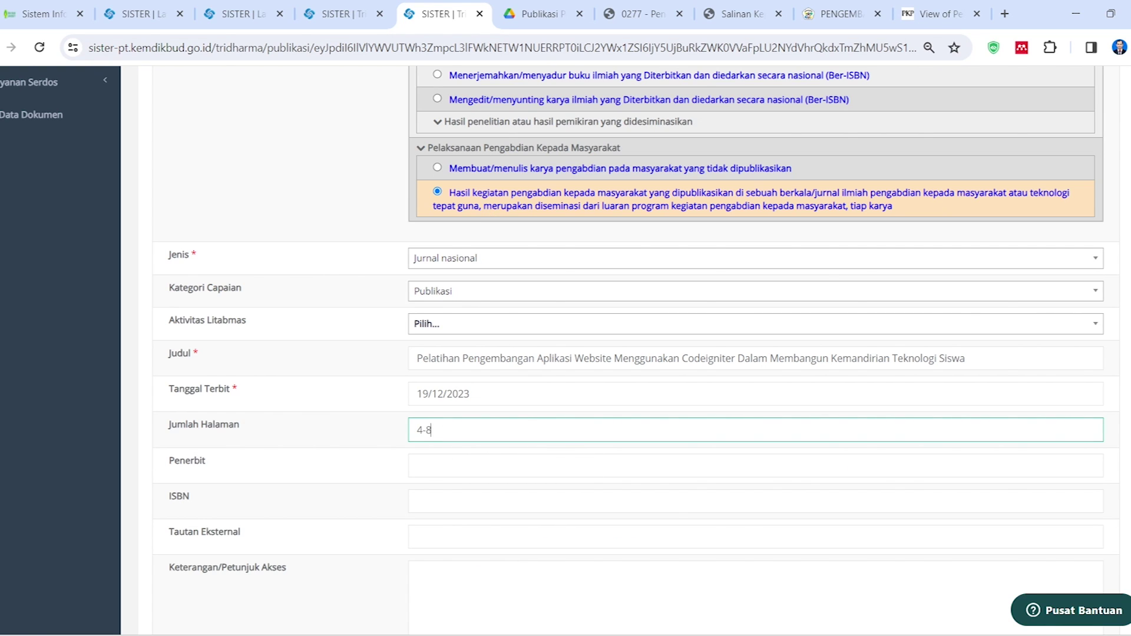
pyautogui.click(504, 465)
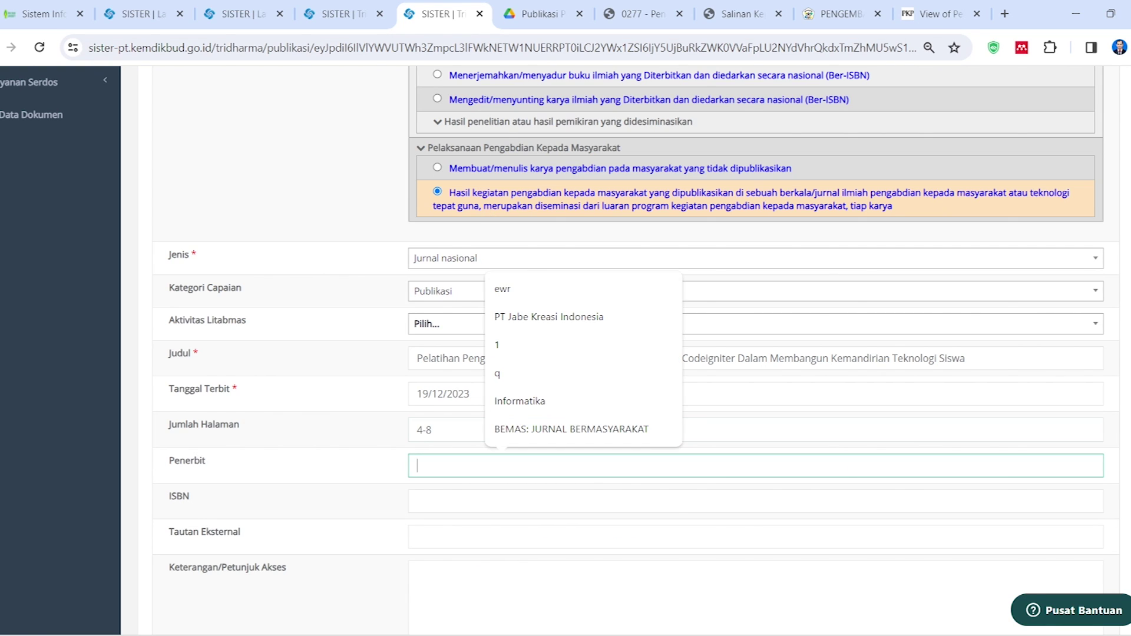
# Copy the IndoComs journal name from the PDF header into the Penerbit field
pyautogui.click(917, 5)
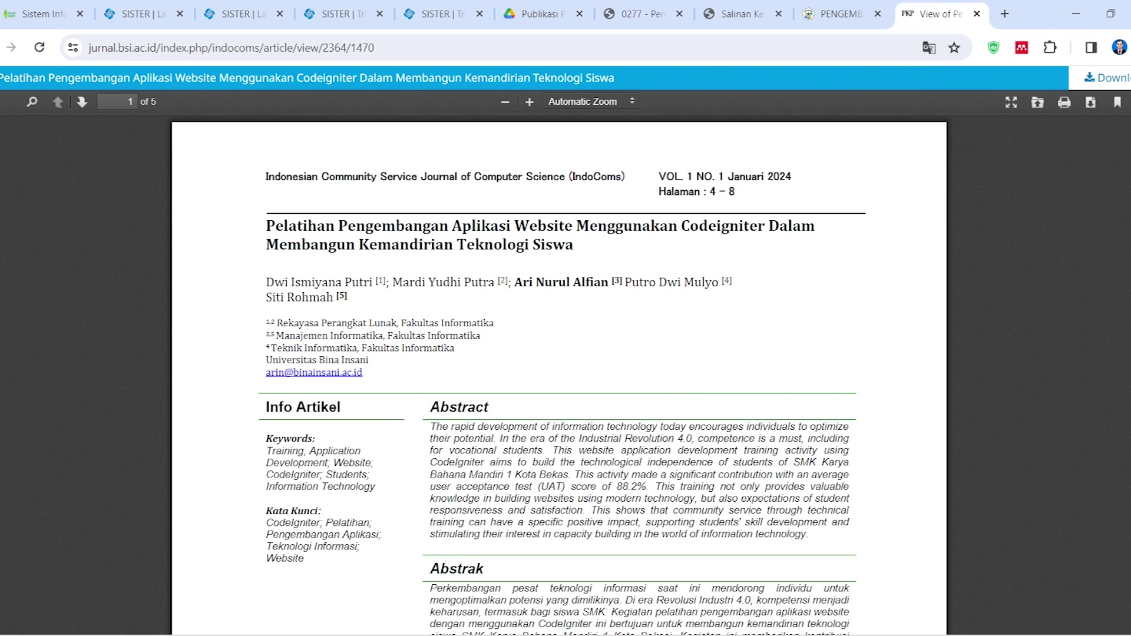
pyautogui.moveTo(266, 176); pyautogui.dragTo(623, 176)
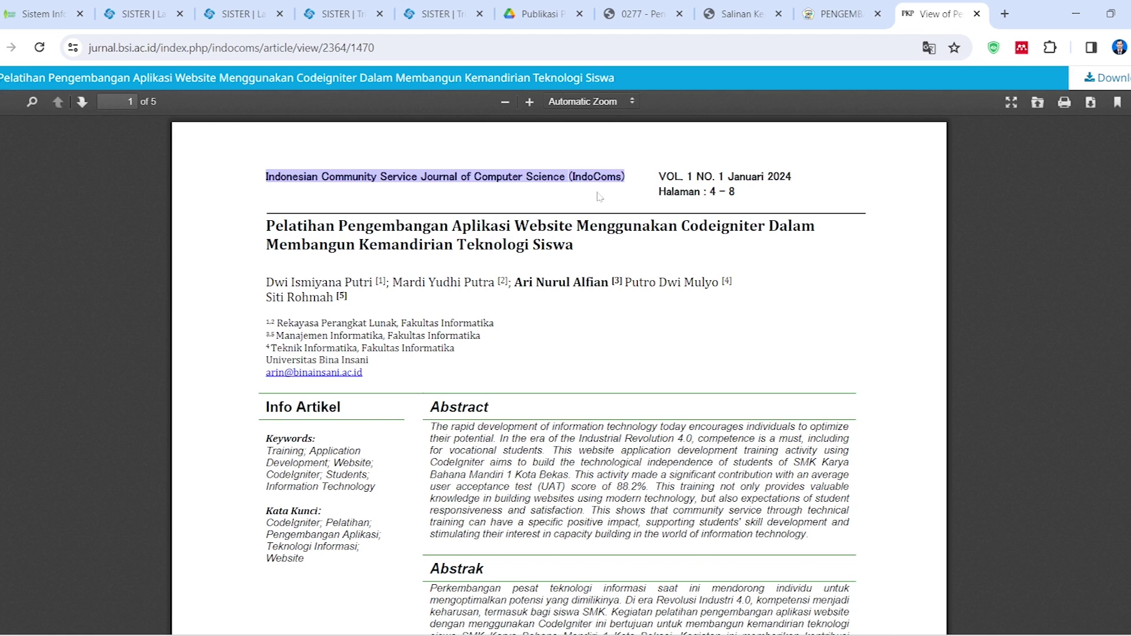
pyautogui.click(442, 13)
pyautogui.click(504, 466)
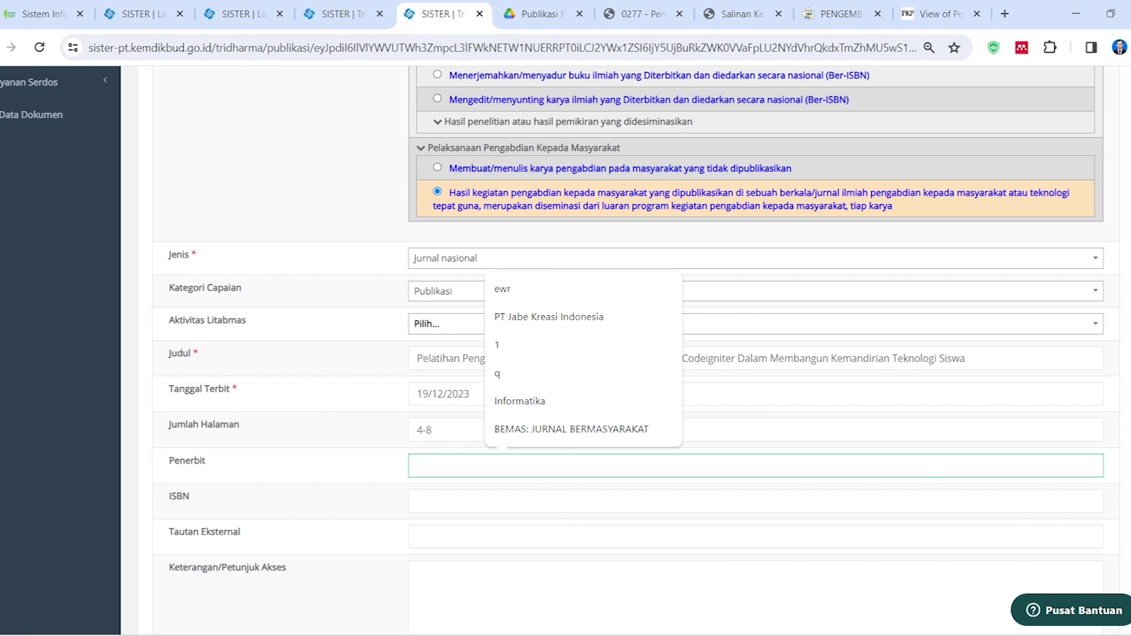
pyautogui.write('Indonesian Community Service Journal of Computer Science(IndoComs)')
pyautogui.click(503, 501)
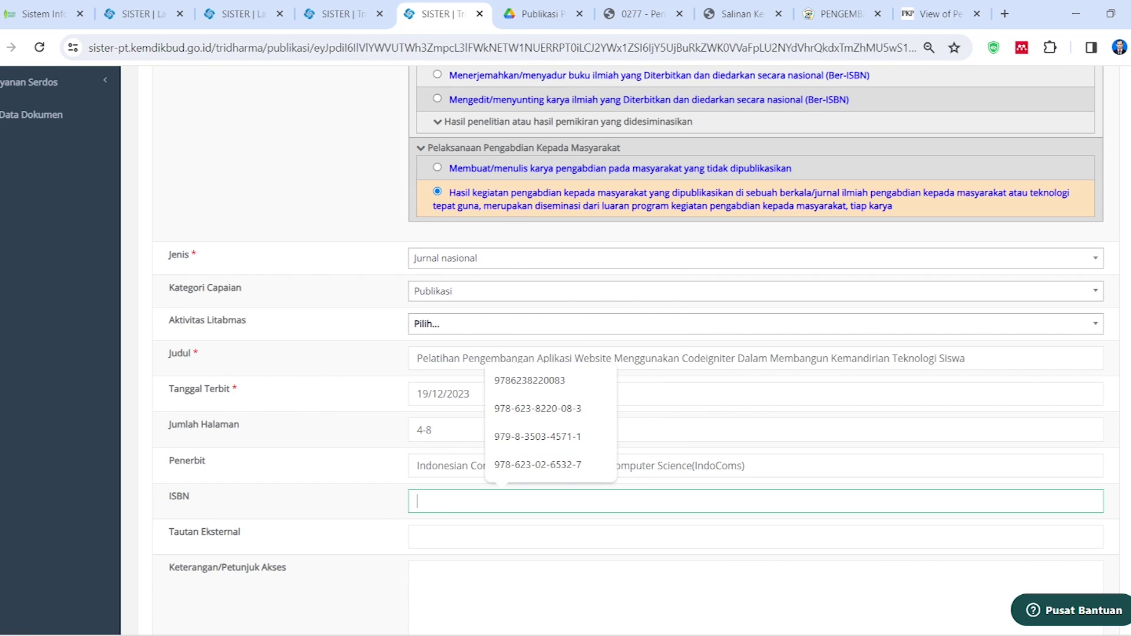
pyautogui.hotkey('ctrl', '9')
pyautogui.click(543, 217)
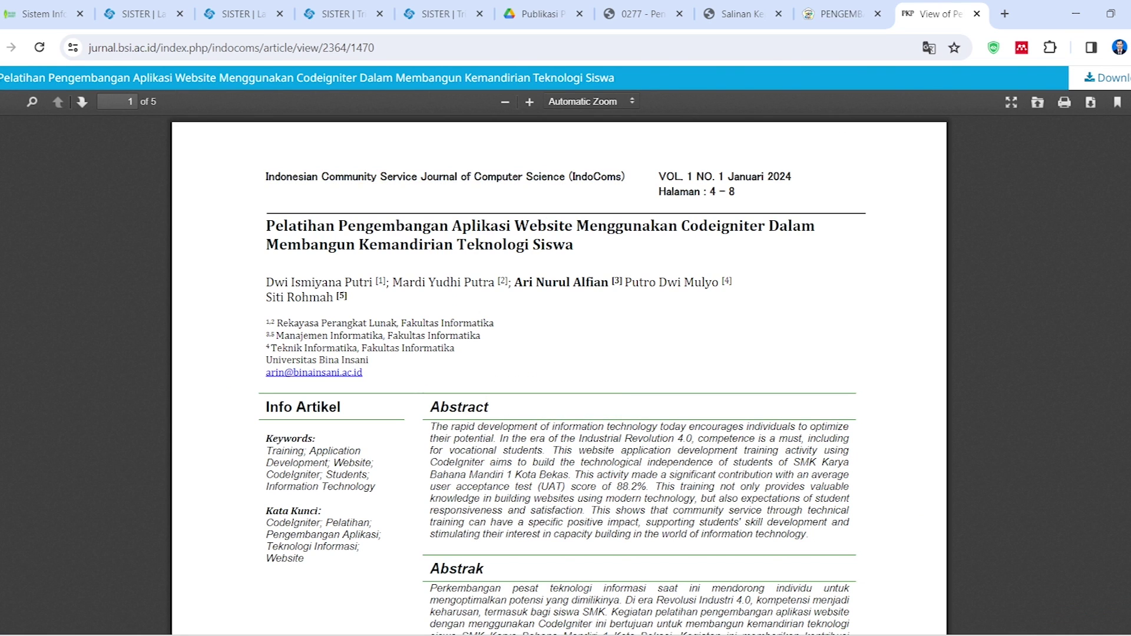
# Paste the article's jurnal.bsi.ac.id page address into the Tautan Eksternal field
pyautogui.hotkey('alt', 'Left')
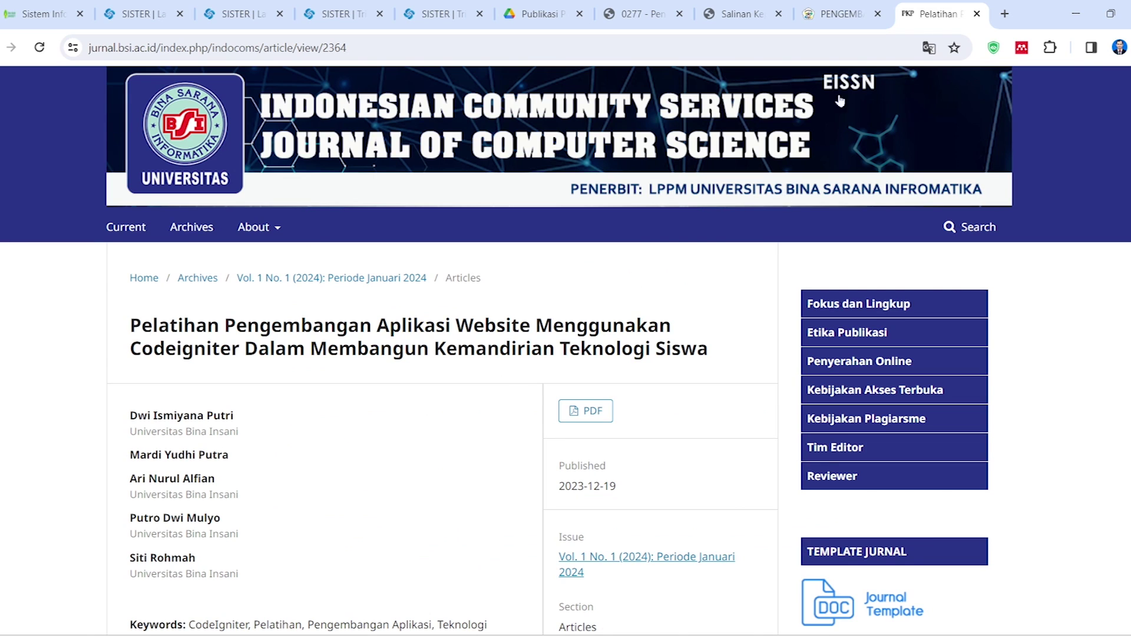
pyautogui.click(442, 13)
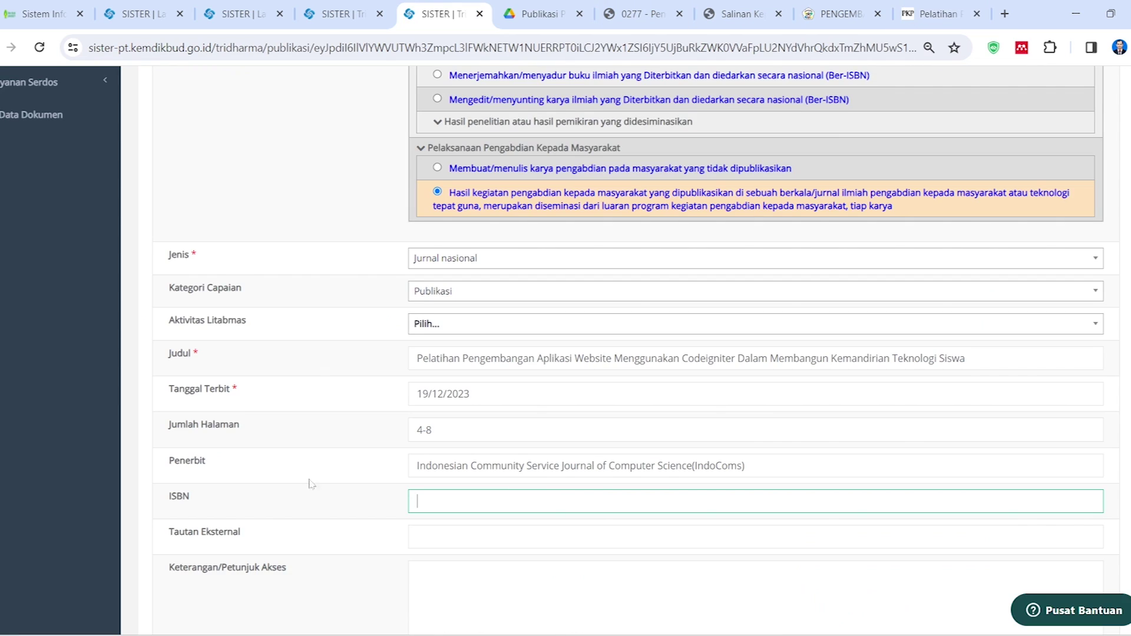
pyautogui.scroll(-3, 470, 525)
pyautogui.click(589, 379)
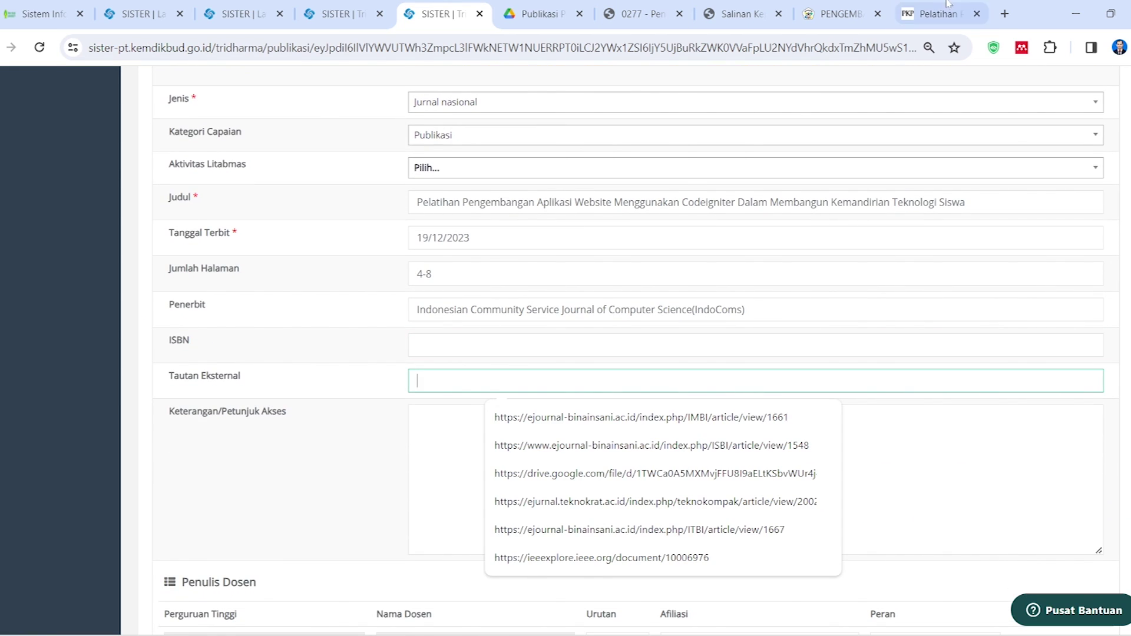
pyautogui.click(939, 13)
pyautogui.click(218, 47)
pyautogui.hotkey('ctrl', 'c')
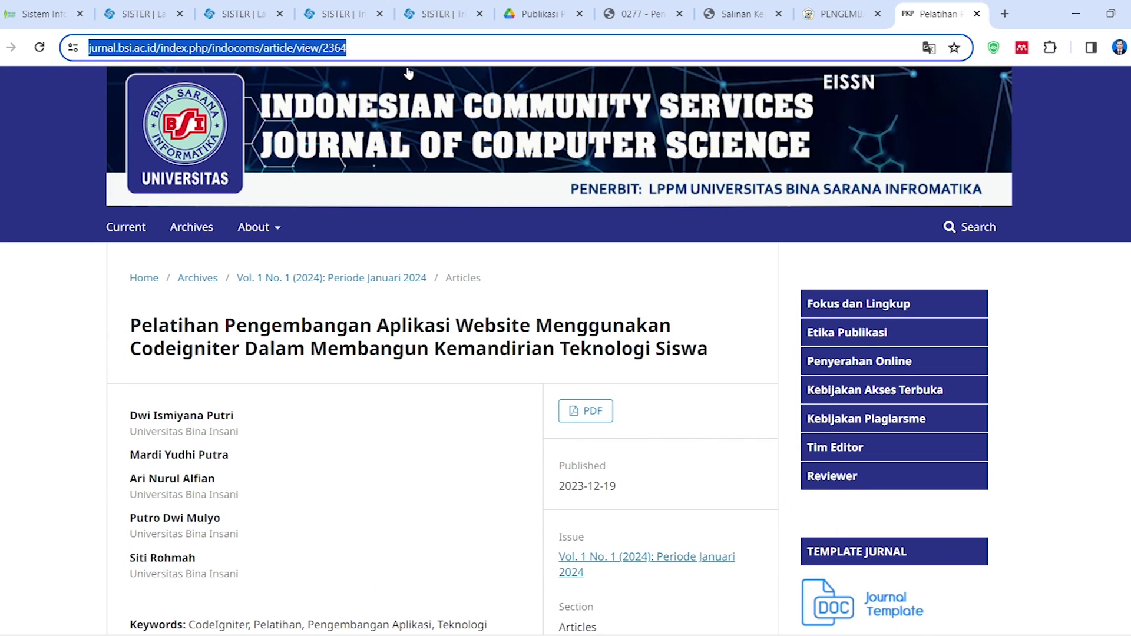
pyautogui.click(442, 14)
pyautogui.hotkey('ctrl', 'v')
pyautogui.scroll(-6, 335, 435)
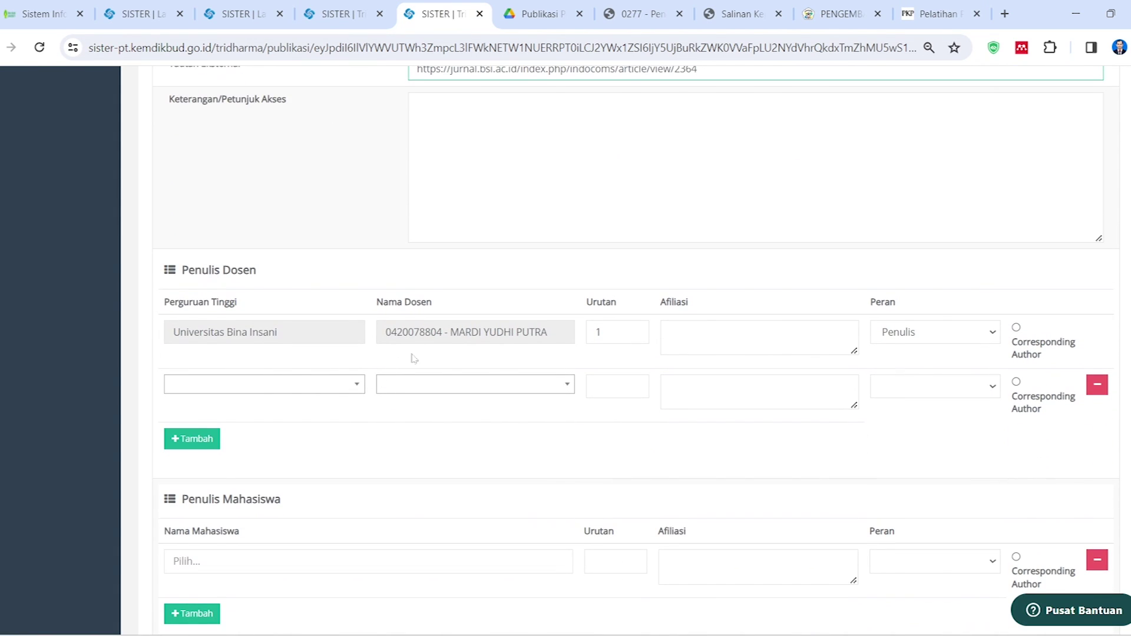
# Give the first lecturer affiliation 'Perangkat Lunak', the Penulis role and corresponding-author status
pyautogui.click(759, 338)
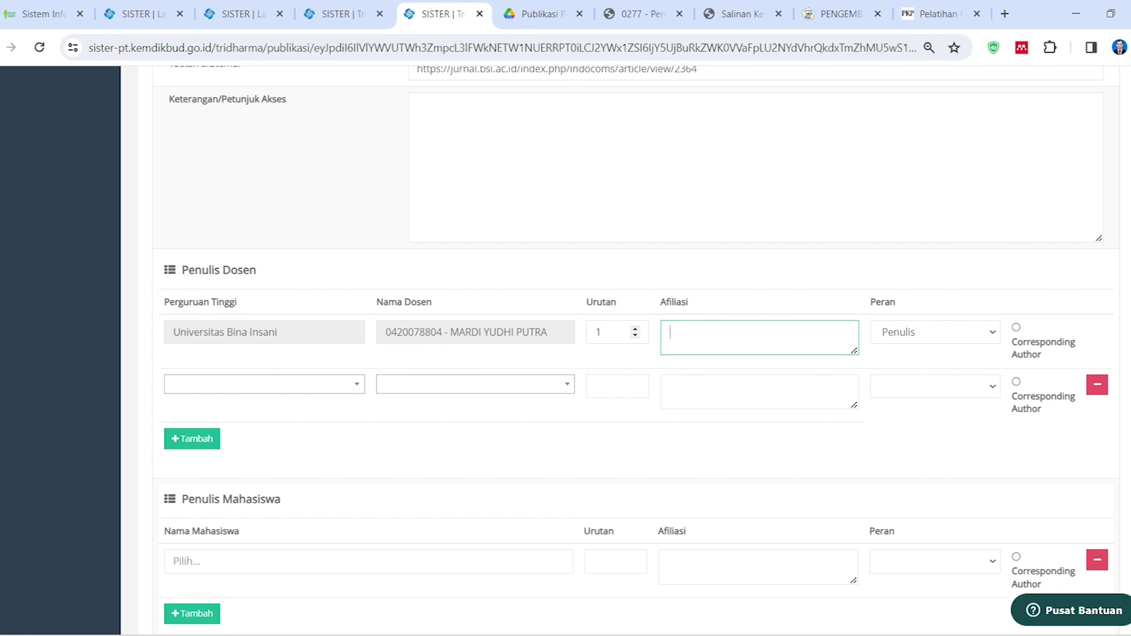
pyautogui.click(901, 17)
pyautogui.scroll(-2, 288, 458)
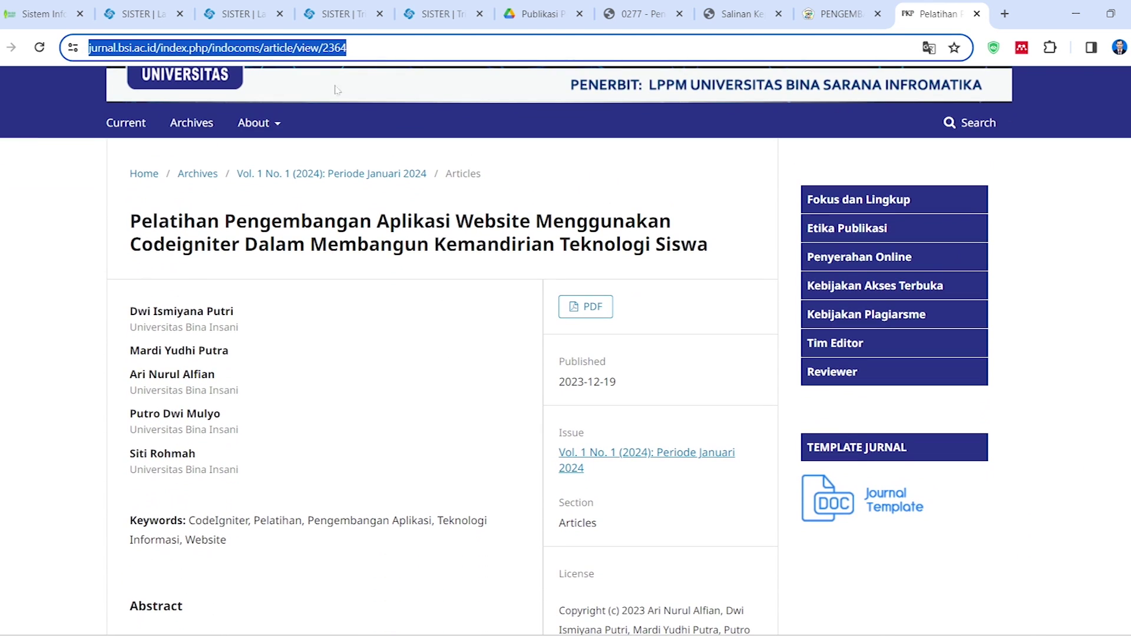
pyautogui.click(438, 14)
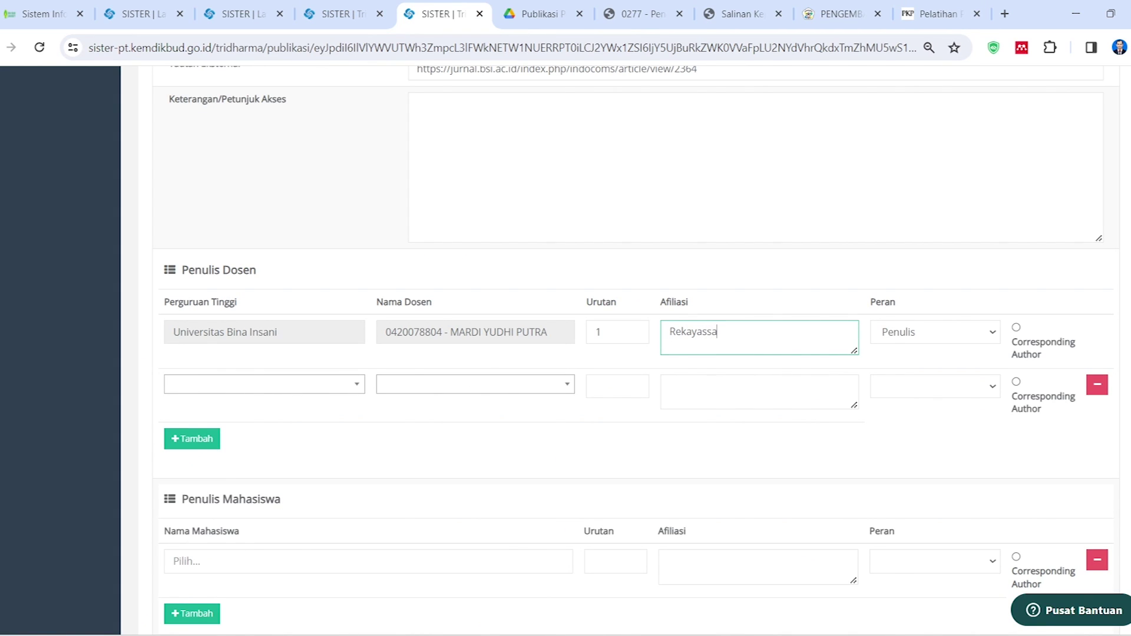
pyautogui.write('Perangkat Lunak')
pyautogui.click(1016, 327)
pyautogui.click(993, 334)
pyautogui.click(893, 366)
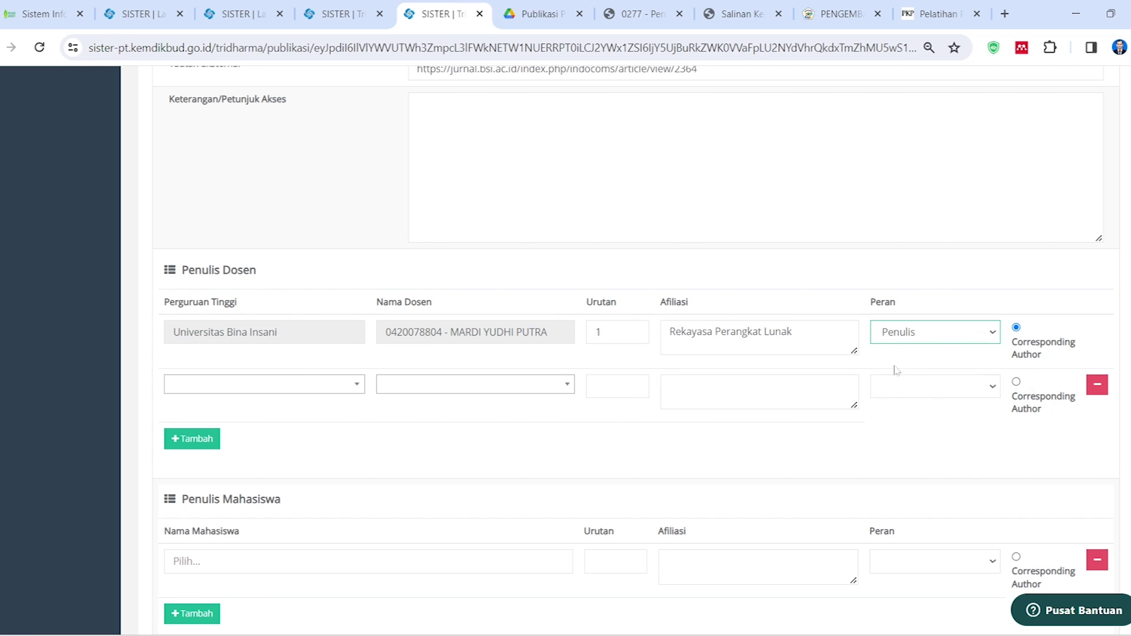
# Add the second lecturer from Universitas Bina Insani, found by name search, with role Penulis
pyautogui.click(331, 393)
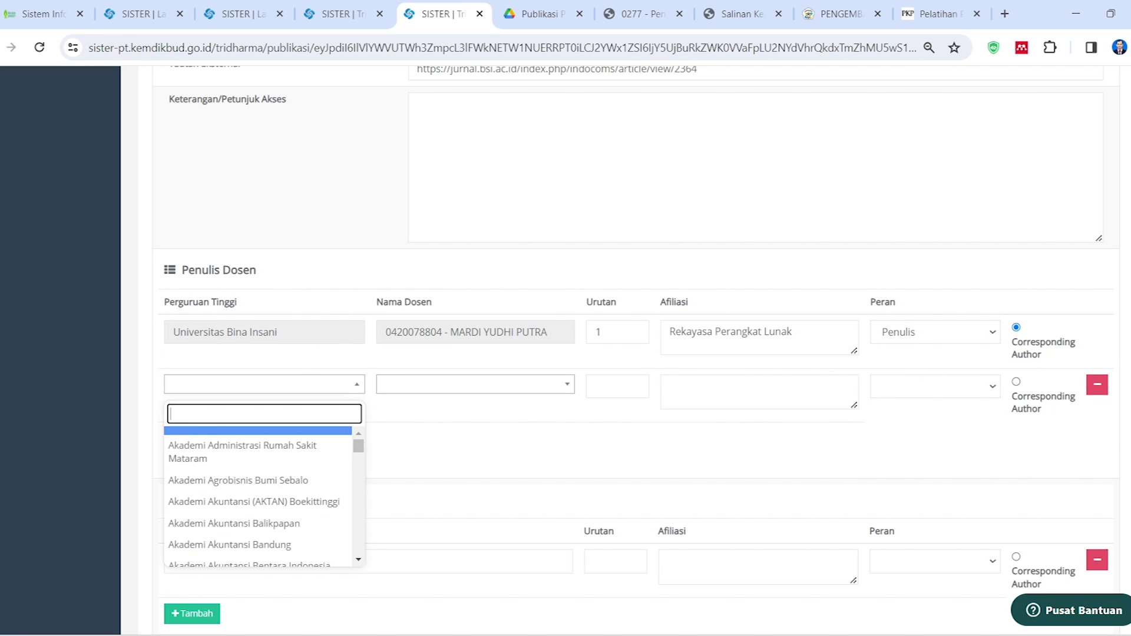
pyautogui.write('bina insani')
pyautogui.click(249, 559)
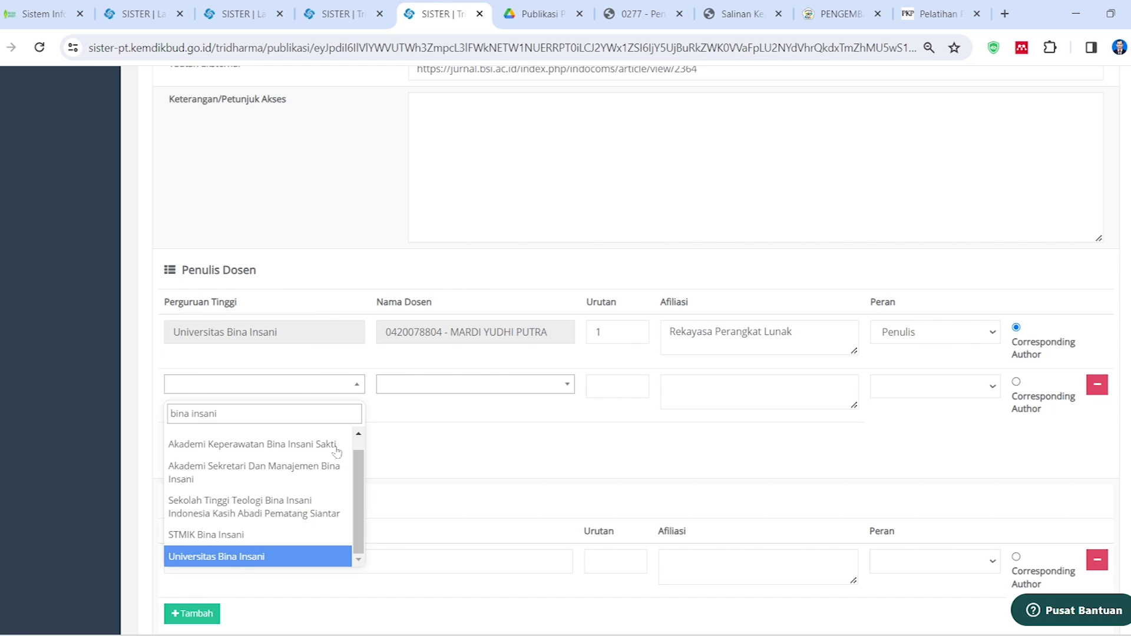
pyautogui.click(450, 386)
pyautogui.click(914, 8)
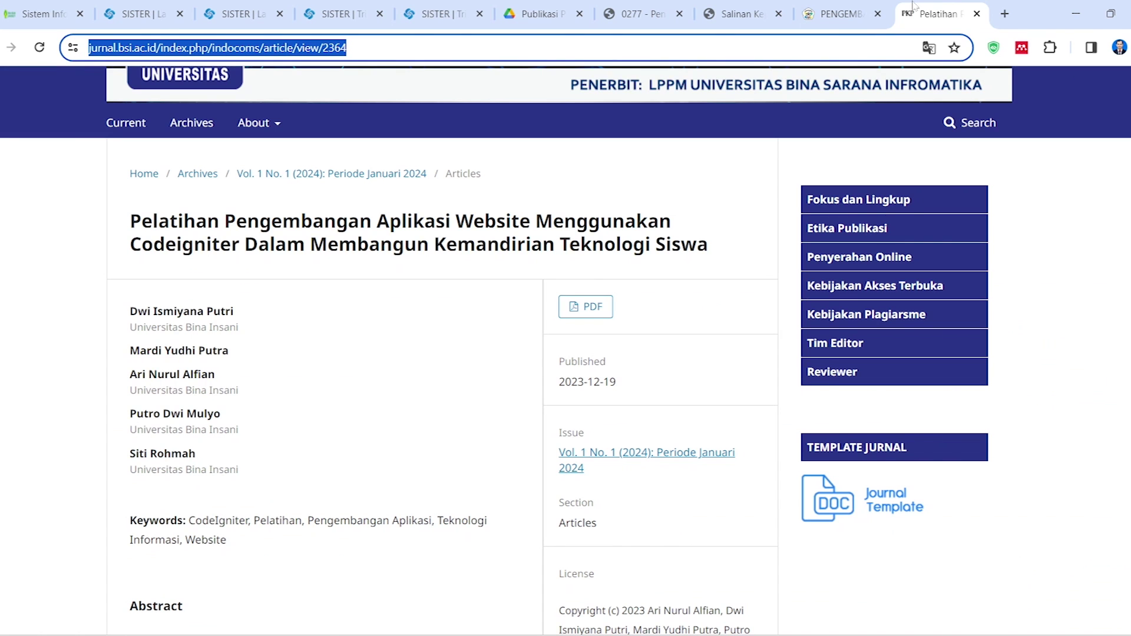
pyautogui.click(445, 3)
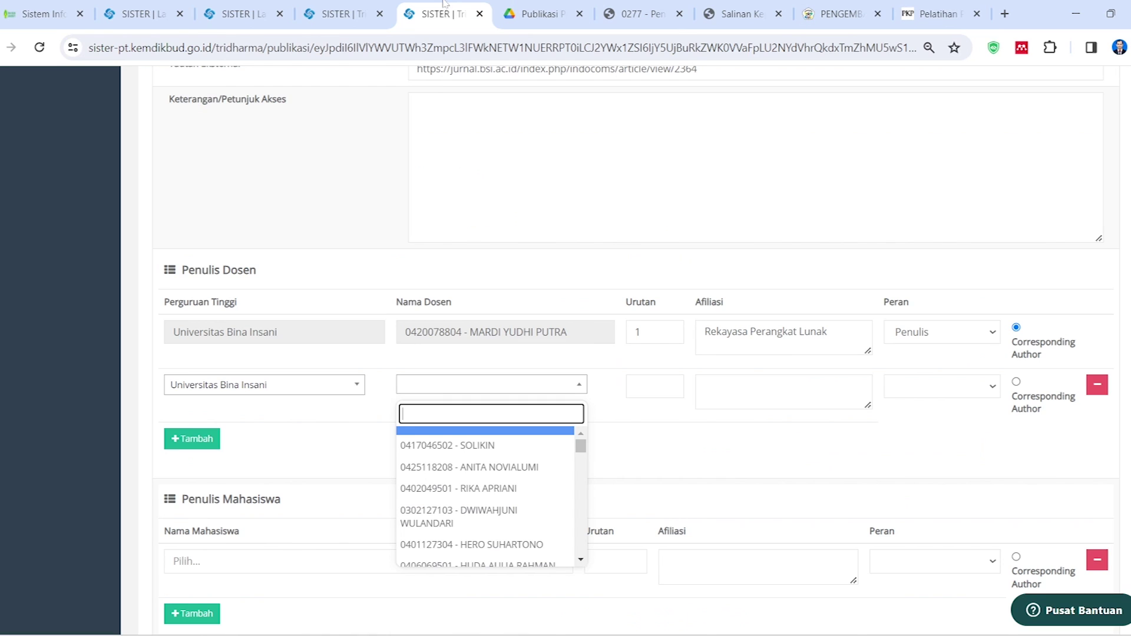
pyautogui.write('ari')
pyautogui.press('Return')
pyautogui.click(930, 387)
pyautogui.click(971, 417)
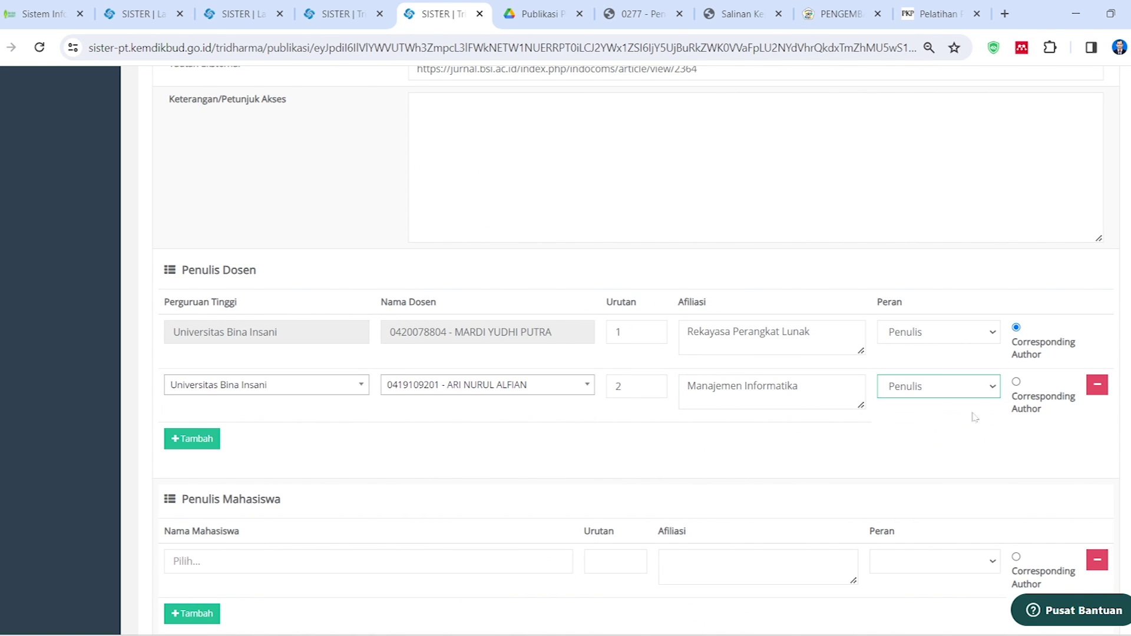
# Add a third lecturer row with Universitas Bina Insani and the lecturer matching the article's first author
pyautogui.click(211, 443)
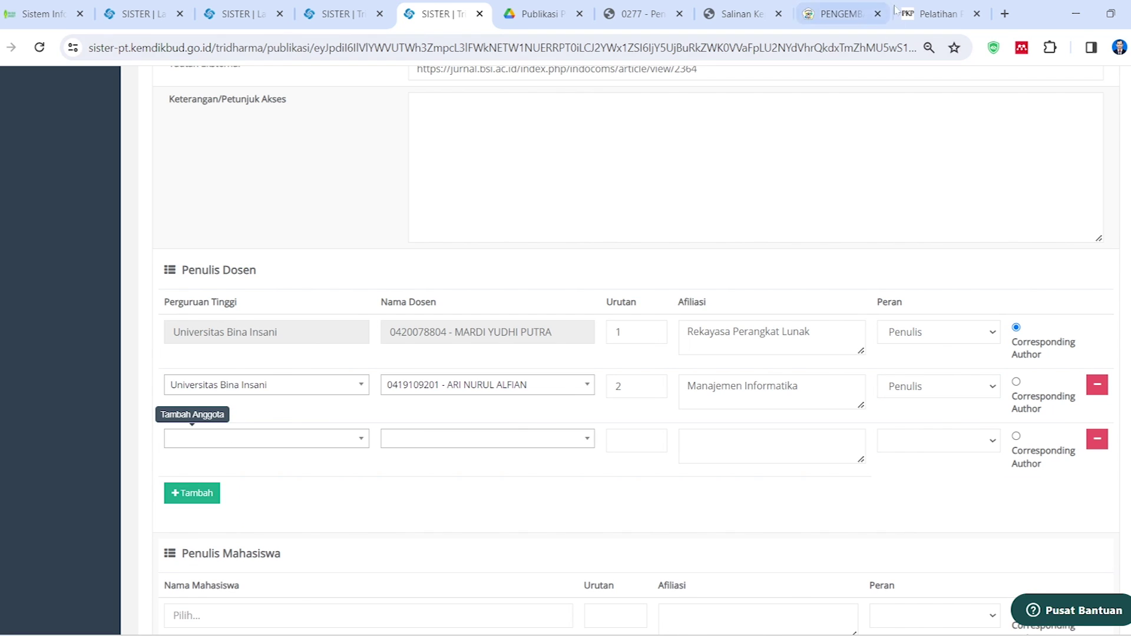
pyautogui.click(896, 13)
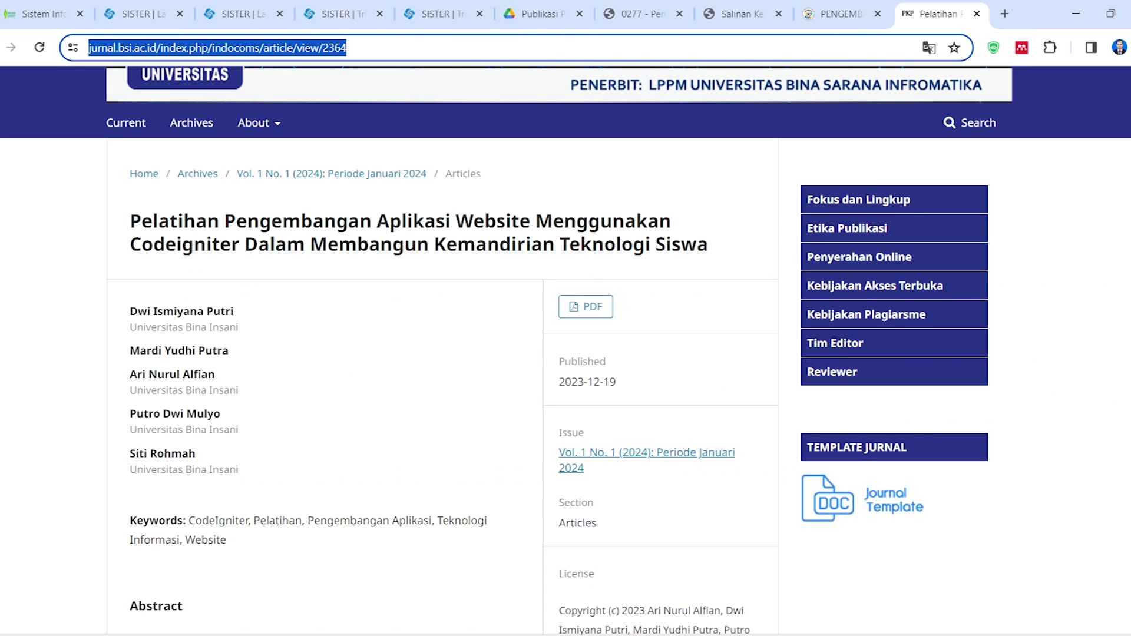
pyautogui.moveTo(175, 311); pyautogui.dragTo(213, 311)
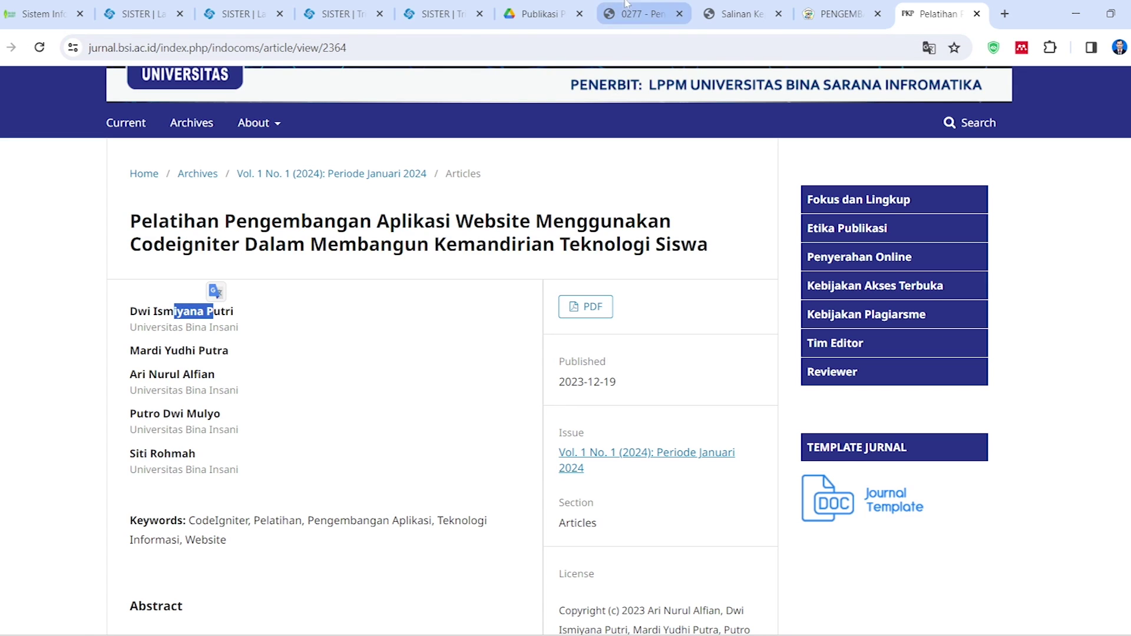
pyautogui.moveTo(212, 350); pyautogui.dragTo(217, 350)
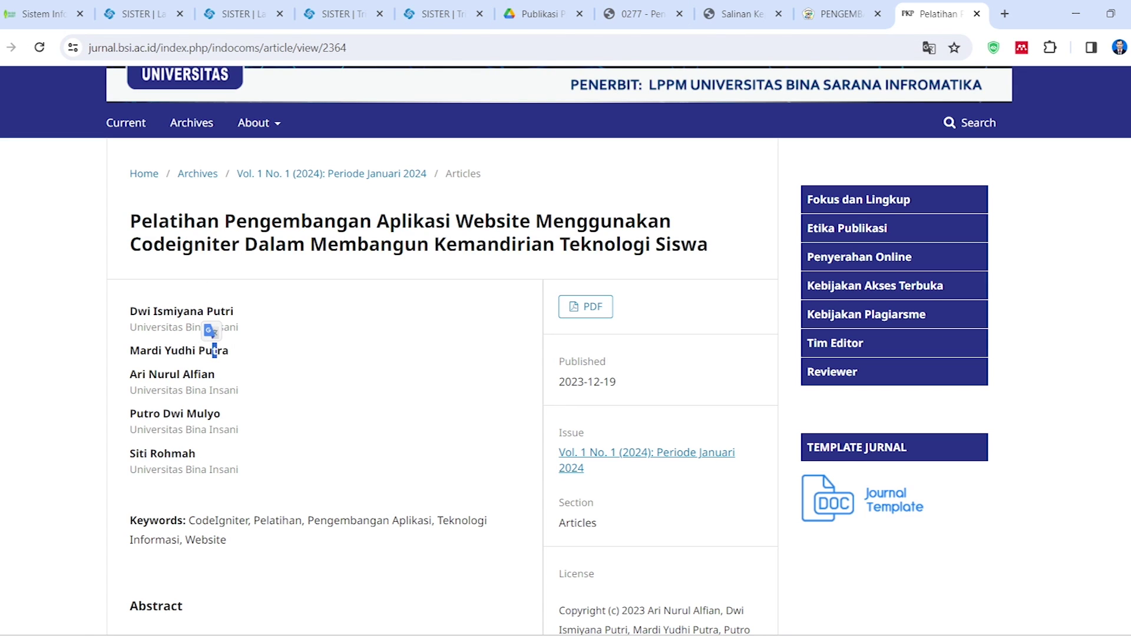
pyautogui.moveTo(155, 311); pyautogui.dragTo(238, 310)
pyautogui.click(442, 13)
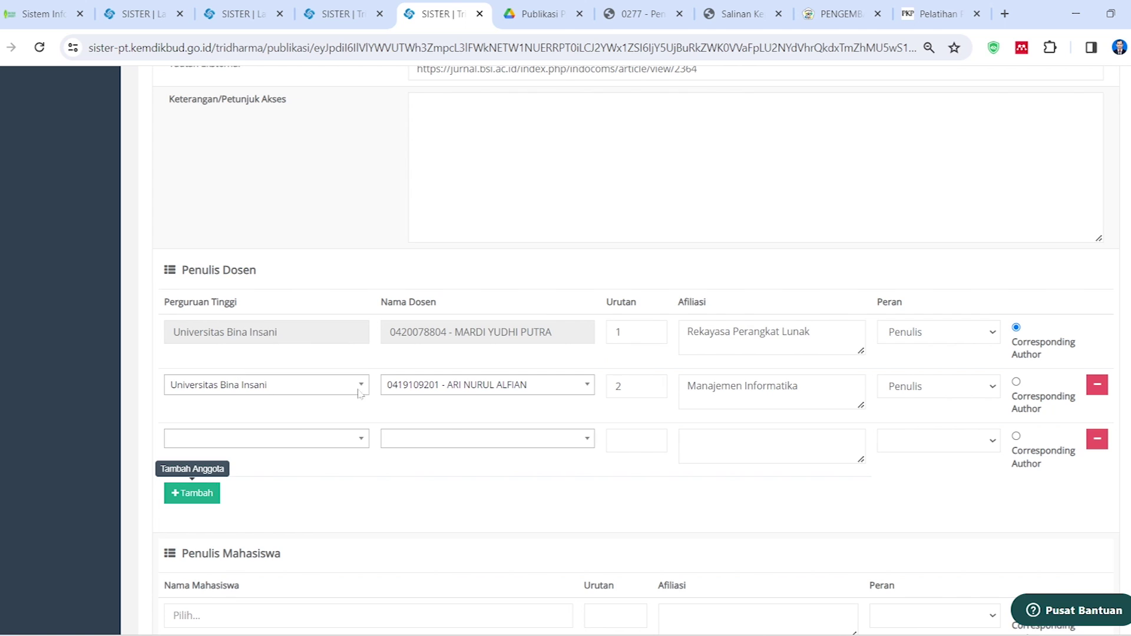
pyautogui.click(285, 437)
pyautogui.write('bina insansi')
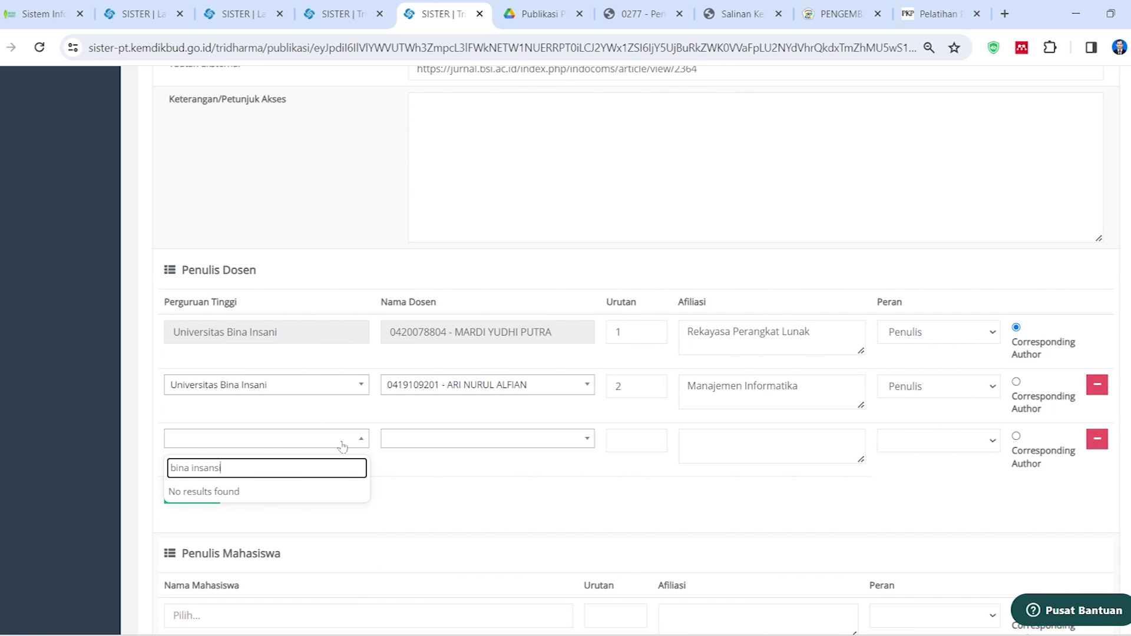
pyautogui.press('BackSpace')
pyautogui.press('BackSpace')
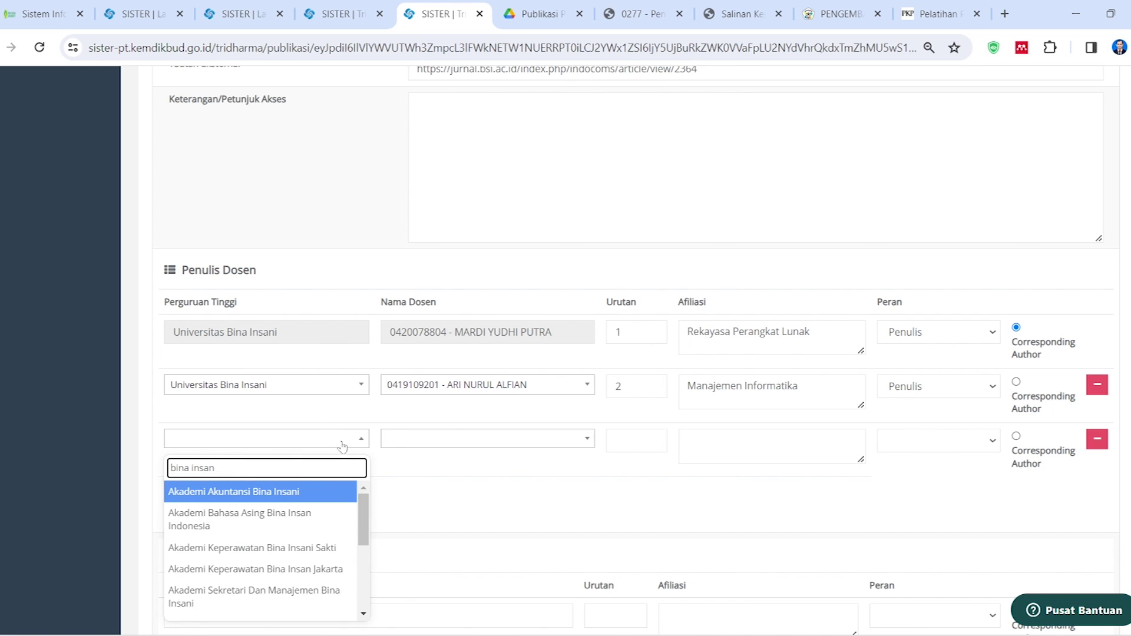
pyautogui.click(451, 441)
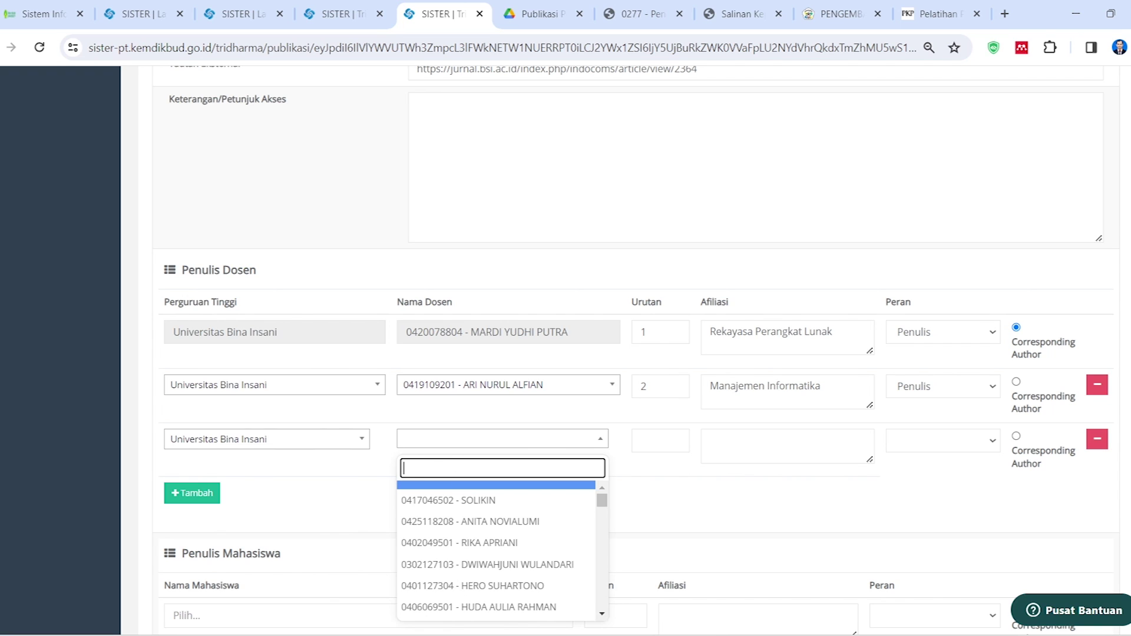
pyautogui.write('dwi')
pyautogui.click(500, 534)
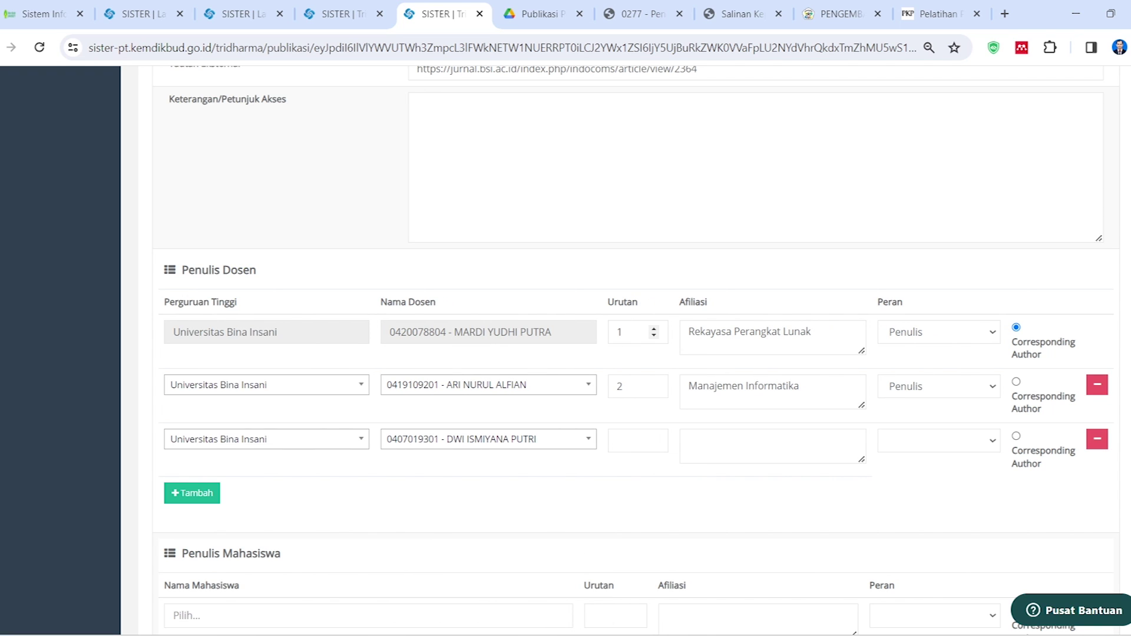
# Renumber the first lecturer to 3; give the third lecturer order 1, Rekayasa Perangkat Lunak, Penulis
pyautogui.click(654, 331)
pyautogui.write('3')
pyautogui.click(625, 441)
pyautogui.click(717, 477)
pyautogui.click(716, 446)
pyautogui.write('Rekayasa P')
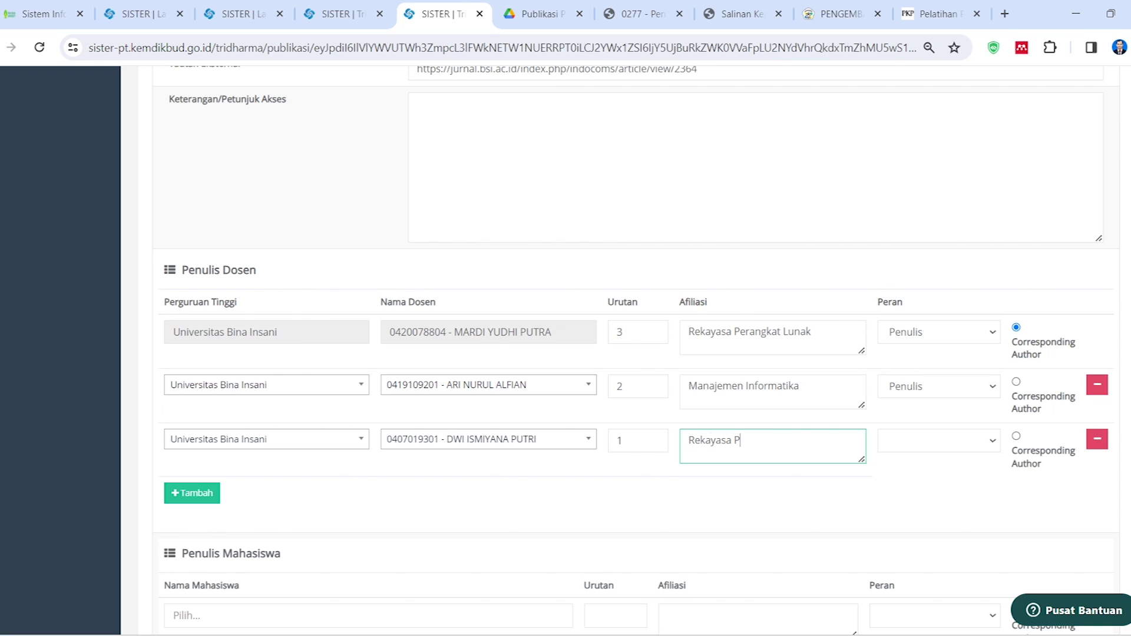
pyautogui.write('erangkat Lunak')
pyautogui.click(978, 441)
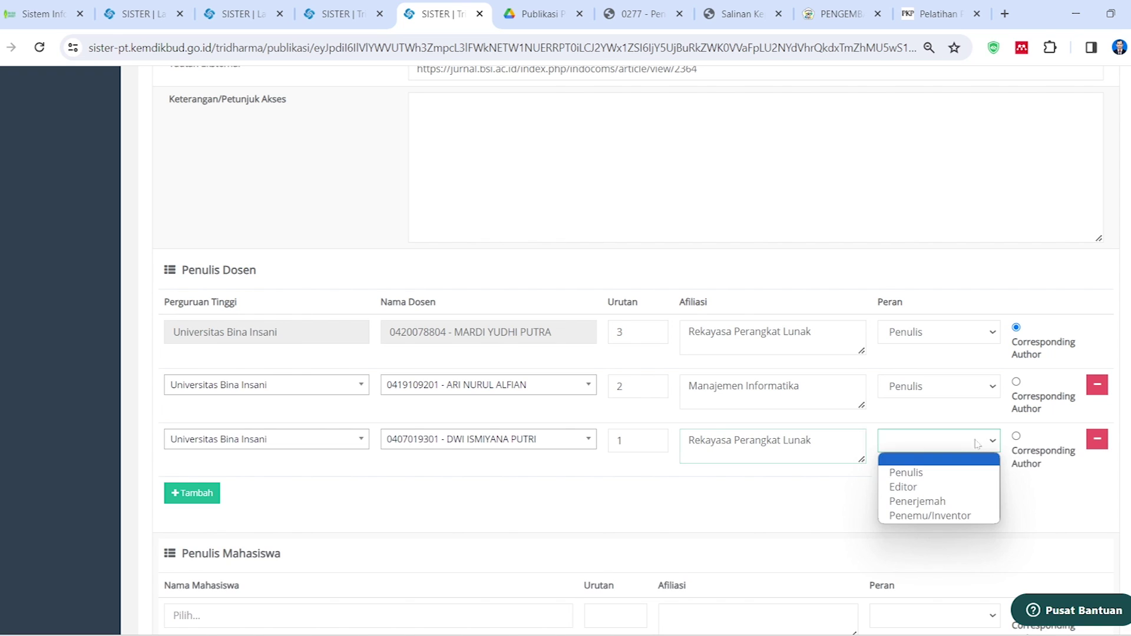
pyautogui.click(932, 470)
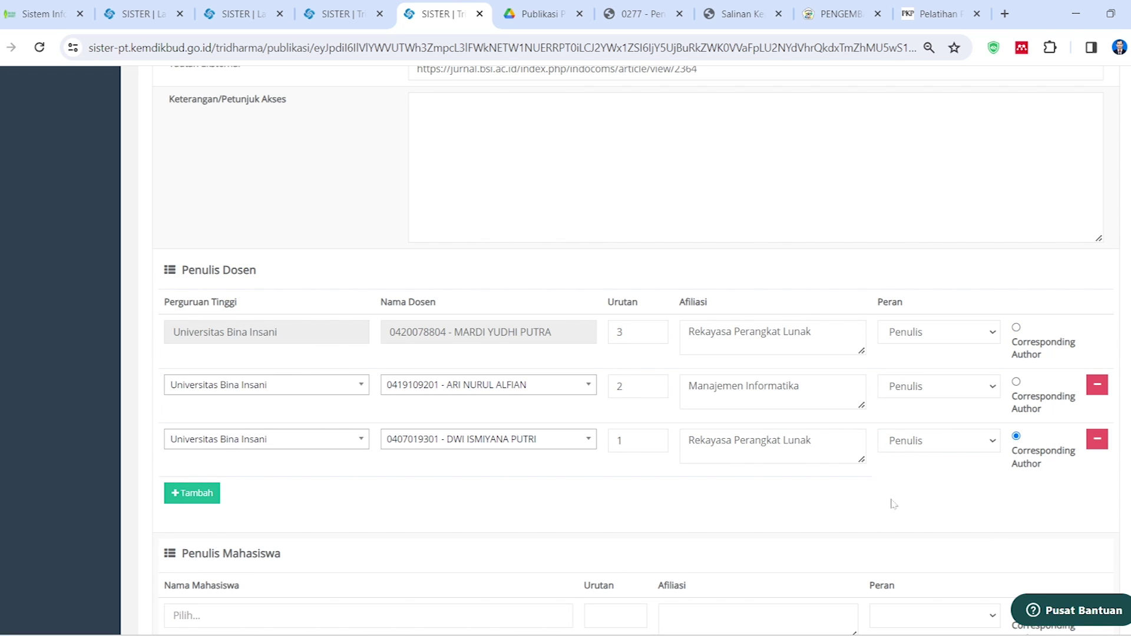
pyautogui.click(937, 14)
pyautogui.click(378, 328)
pyautogui.scroll(4, 461, 303)
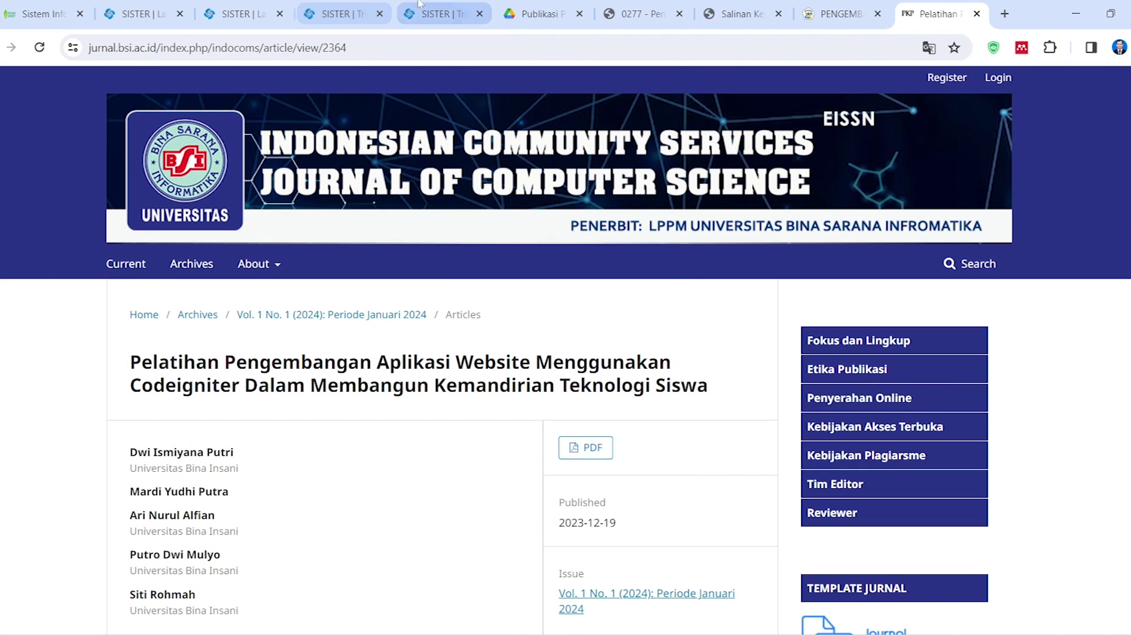
# Start a student author search and pick Universitas Bina Insani from the 'insani' results
pyautogui.click(442, 14)
pyautogui.scroll(-3, 544, 502)
pyautogui.click(936, 13)
pyautogui.scroll(-3, 496, 386)
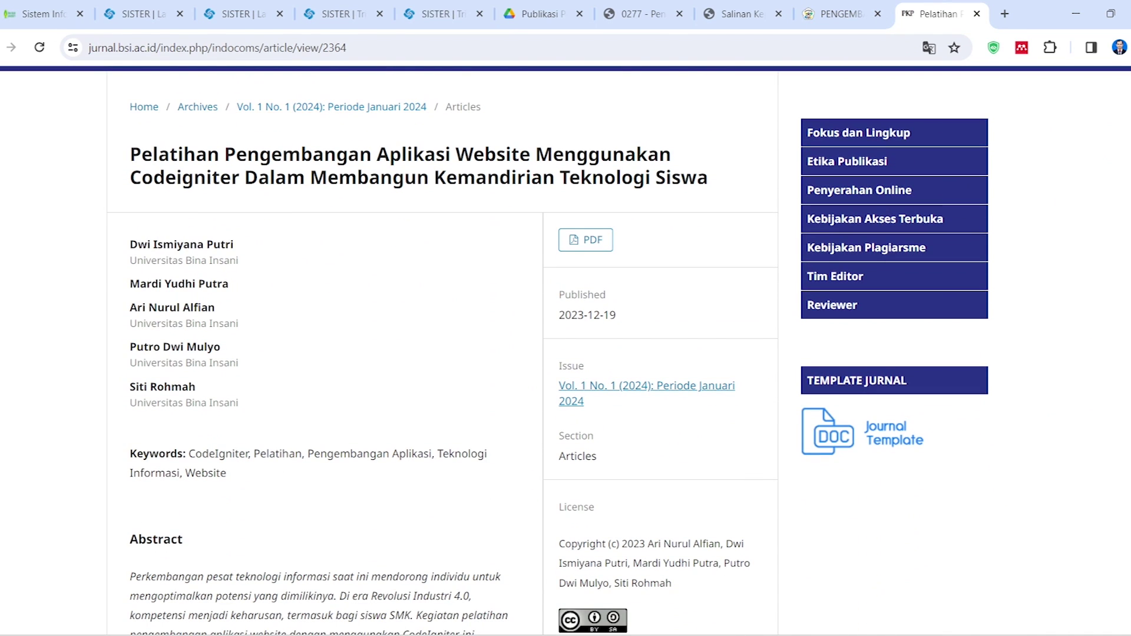
pyautogui.click(441, 14)
pyautogui.click(286, 460)
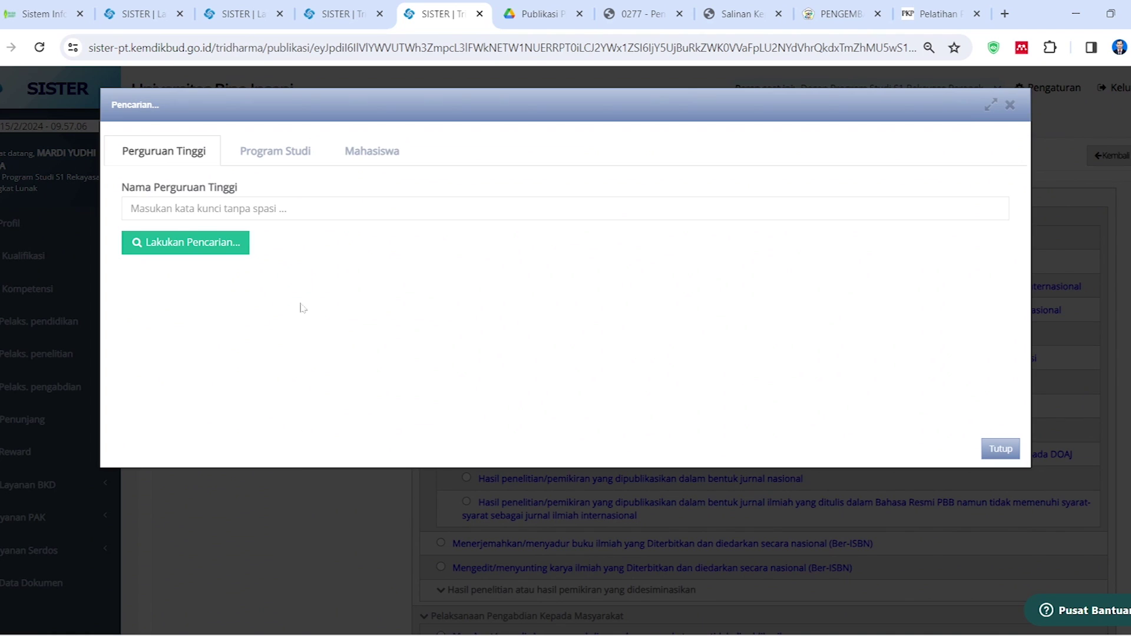
pyautogui.click(200, 208)
pyautogui.write('insani')
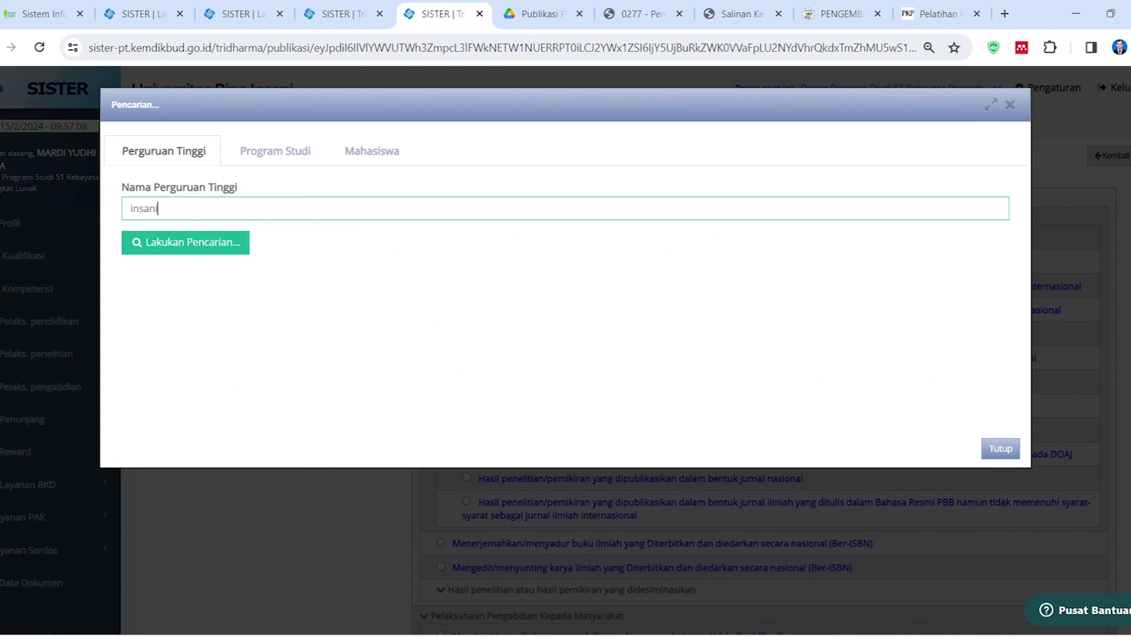
pyautogui.click(227, 244)
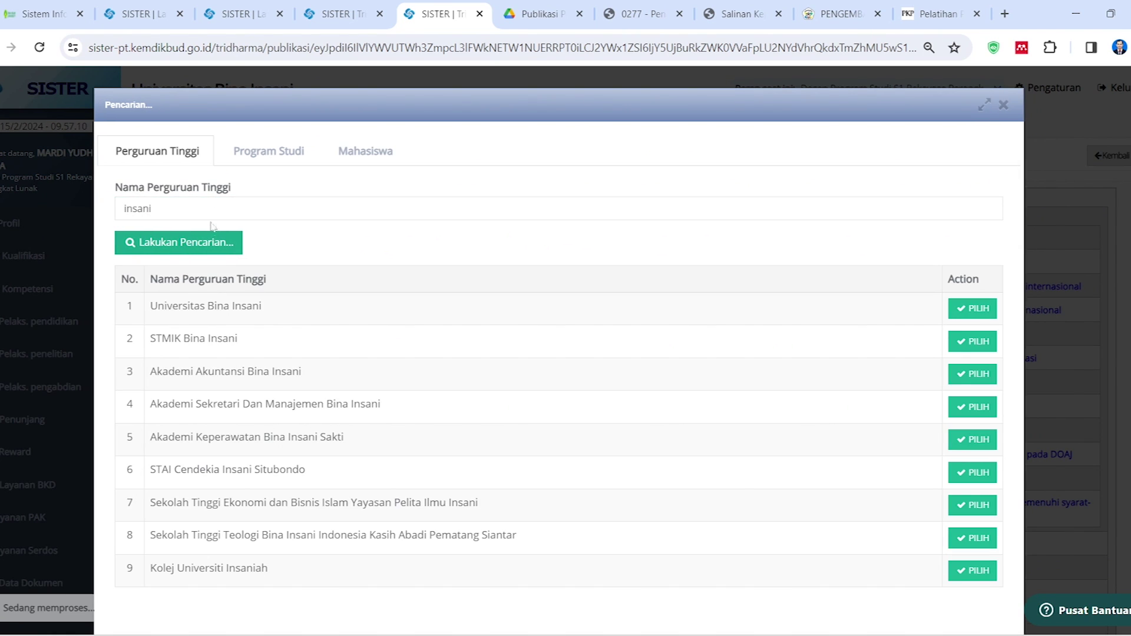
pyautogui.click(957, 316)
# Choose the Teknik informatika program and add the matching student as the first student author
pyautogui.click(227, 210)
pyautogui.write('info')
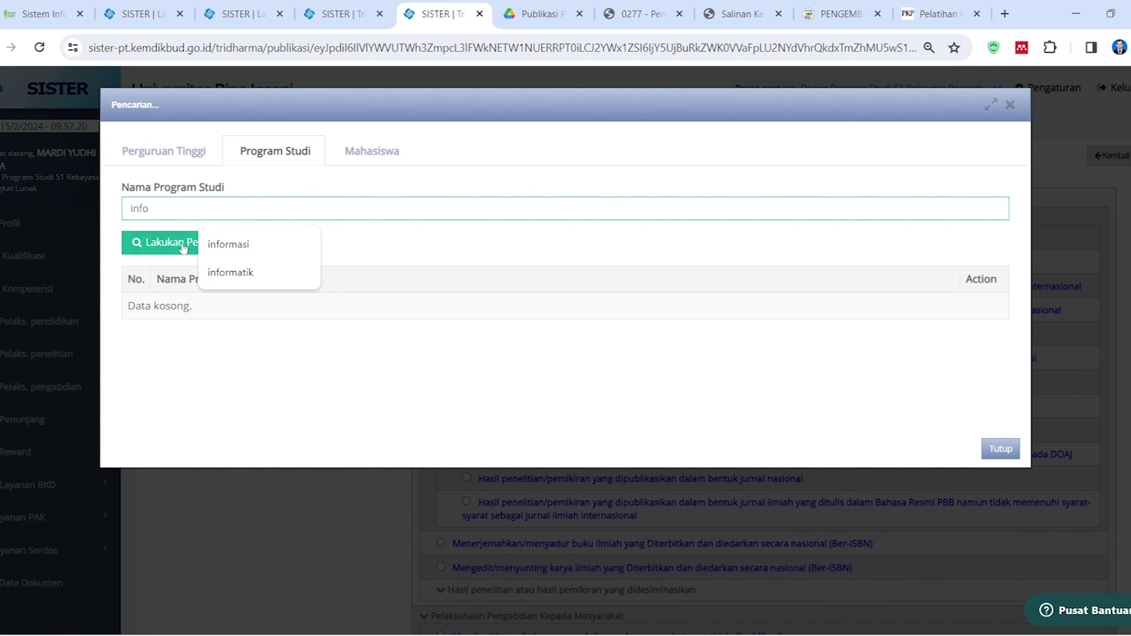
pyautogui.click(170, 243)
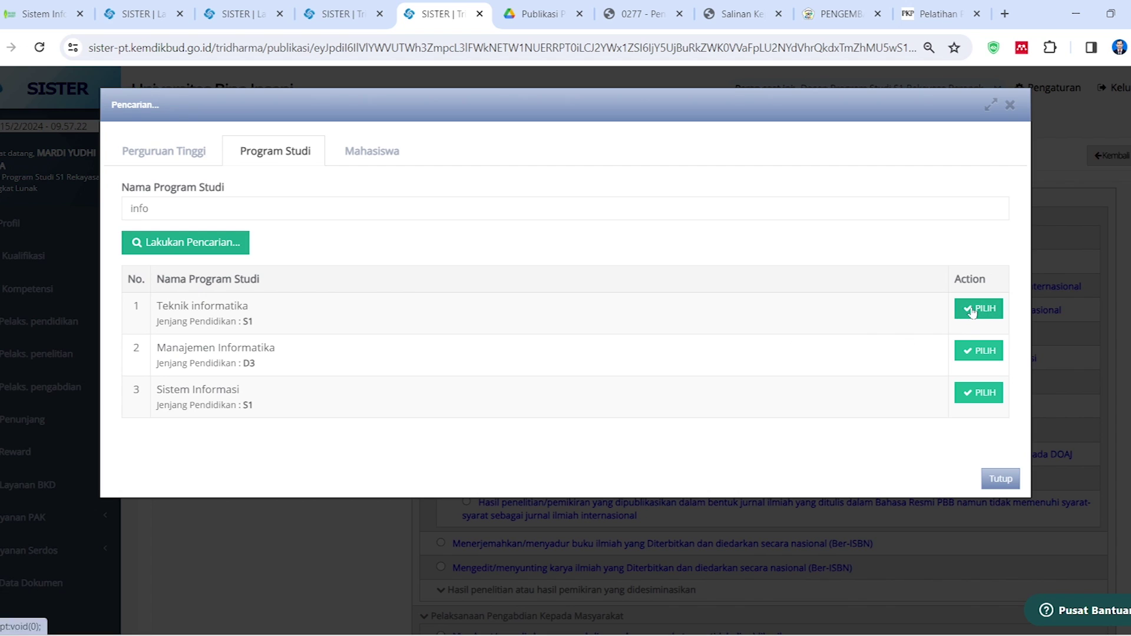
pyautogui.click(974, 310)
pyautogui.click(254, 208)
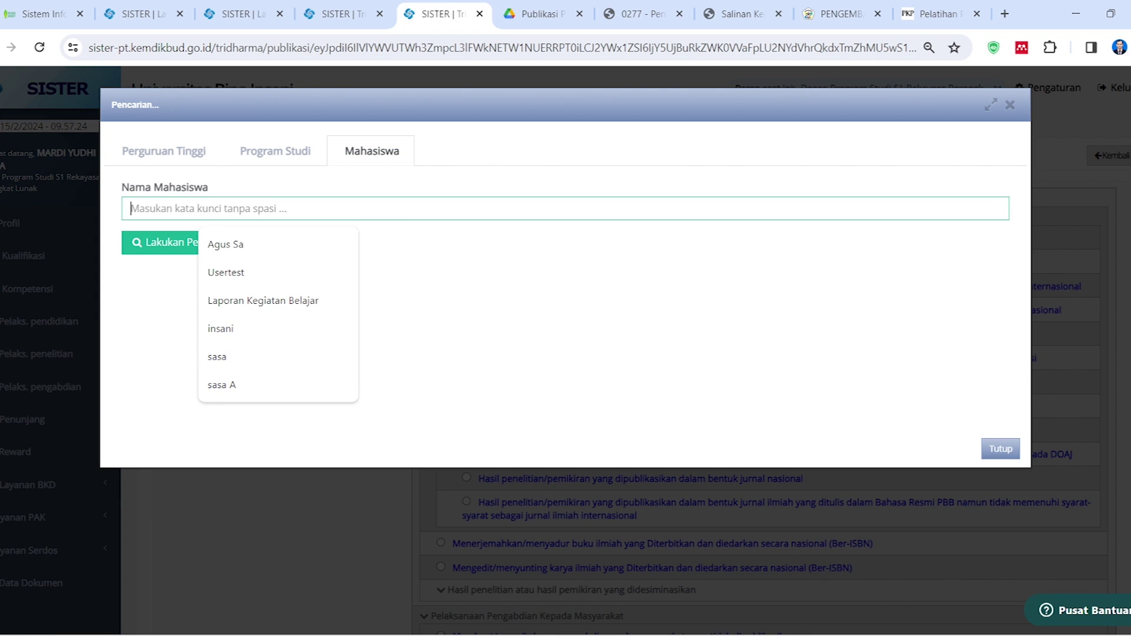
pyautogui.click(933, 13)
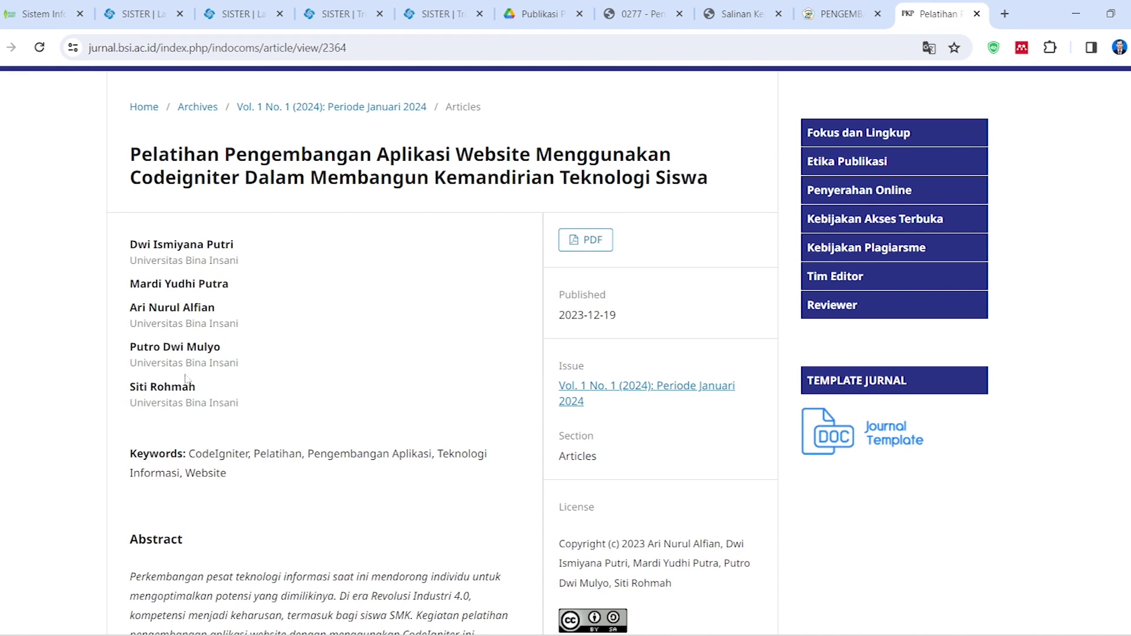
pyautogui.click(438, 14)
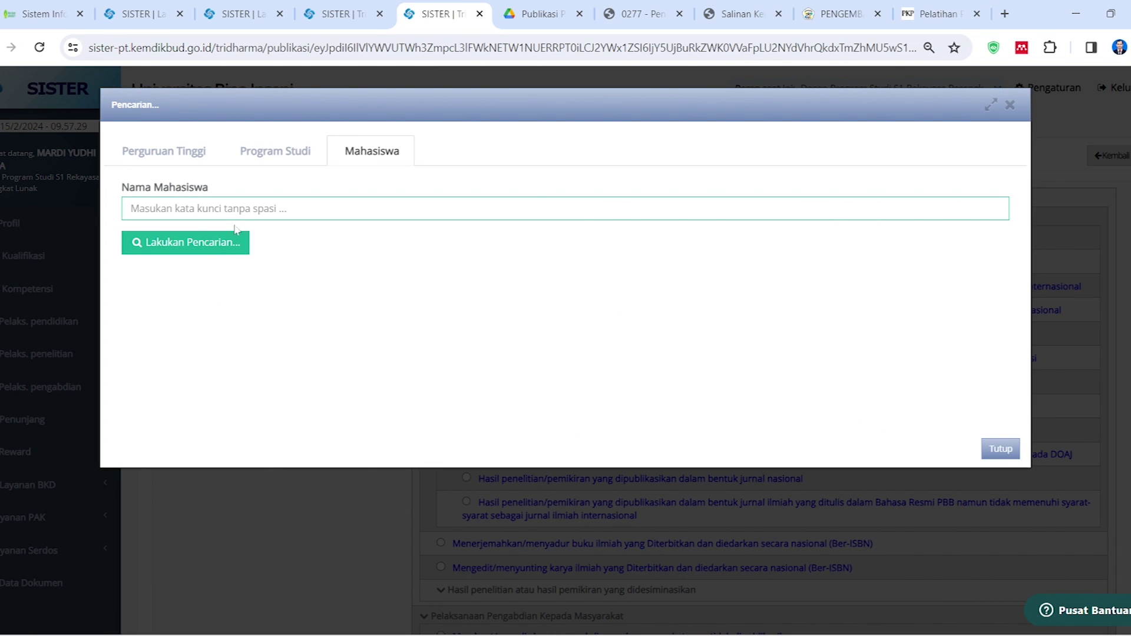
pyautogui.write('putro')
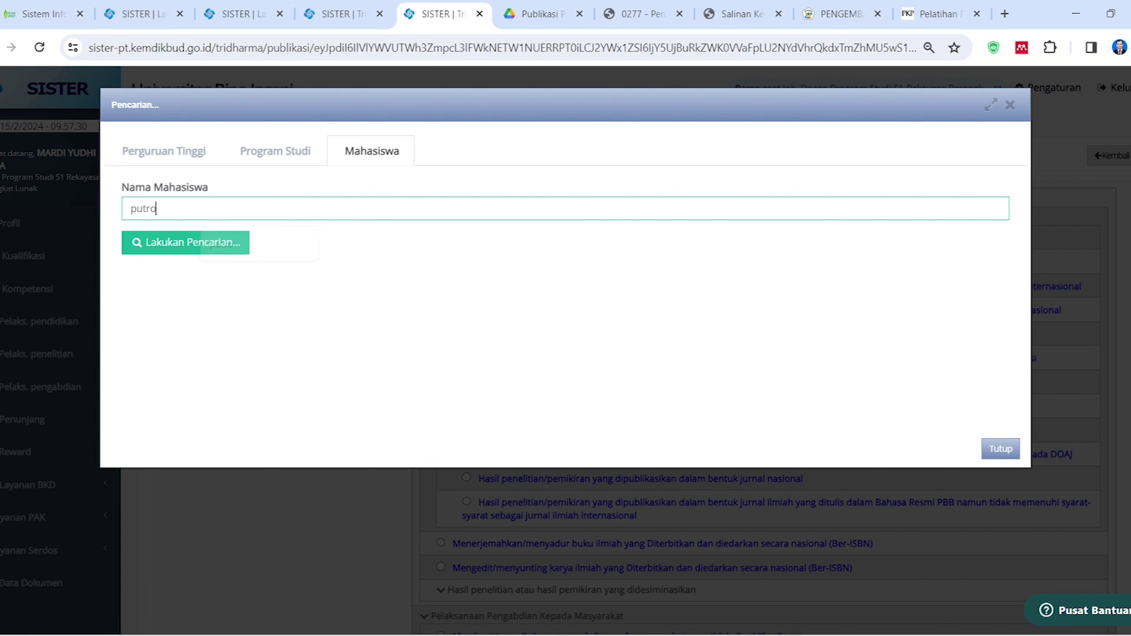
pyautogui.press('Return')
pyautogui.click(982, 350)
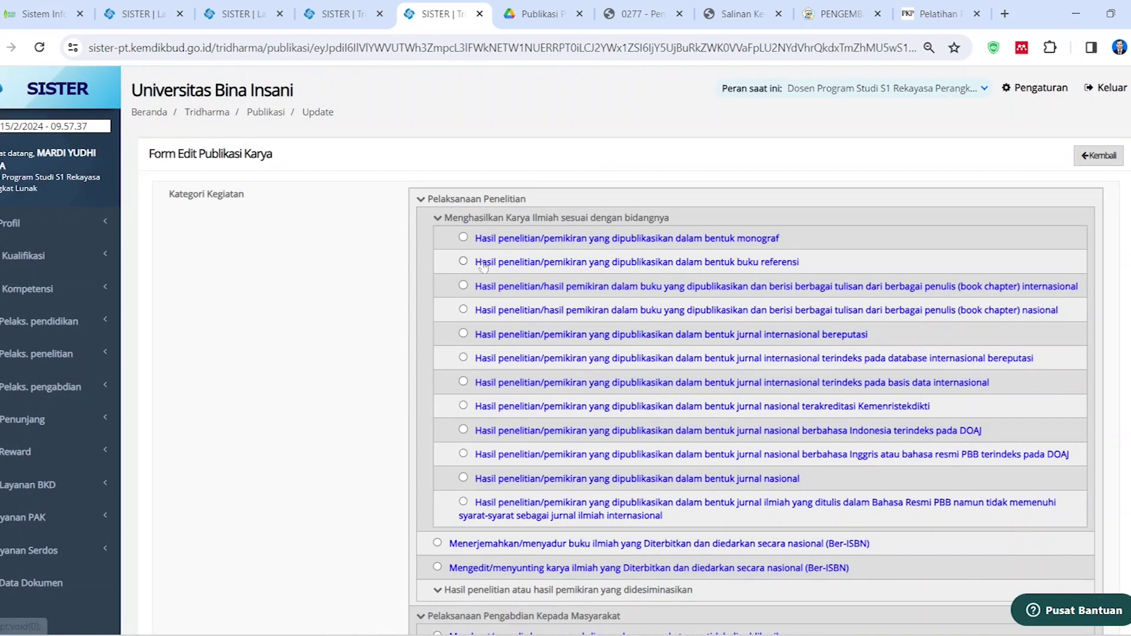
pyautogui.scroll(-10, 982, 349)
pyautogui.scroll(-8, 423, 437)
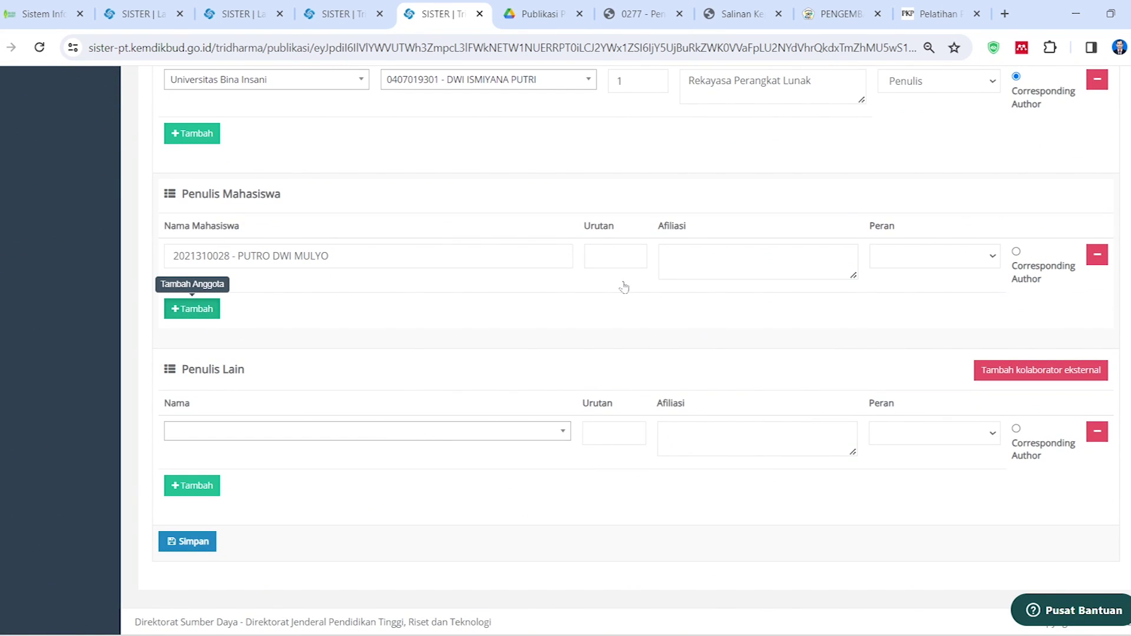
# Set the first student to order 4, Teknik Informatika, Penulis, and begin the next search at Universitas Bina Insani
pyautogui.click(632, 257)
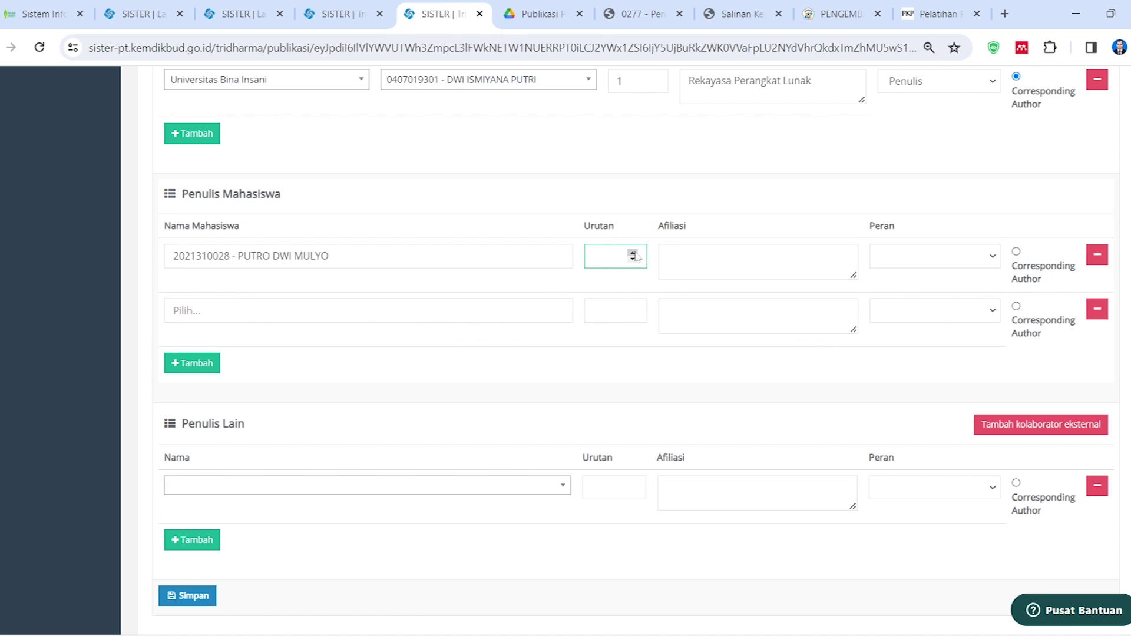
pyautogui.scroll(3, 635, 256)
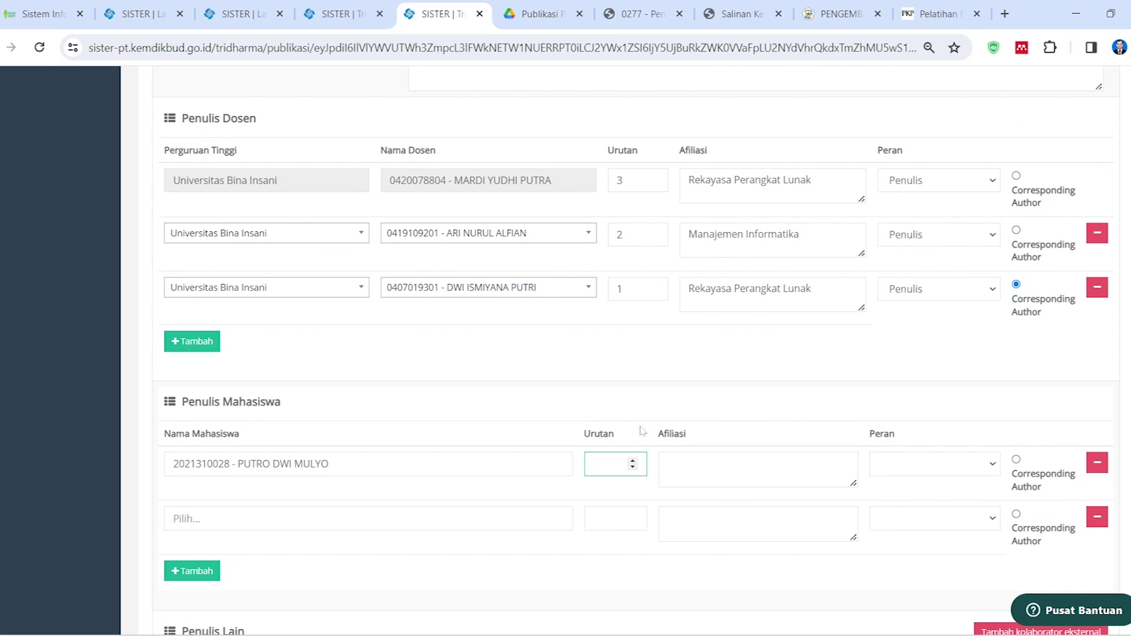
pyautogui.press('Tab')
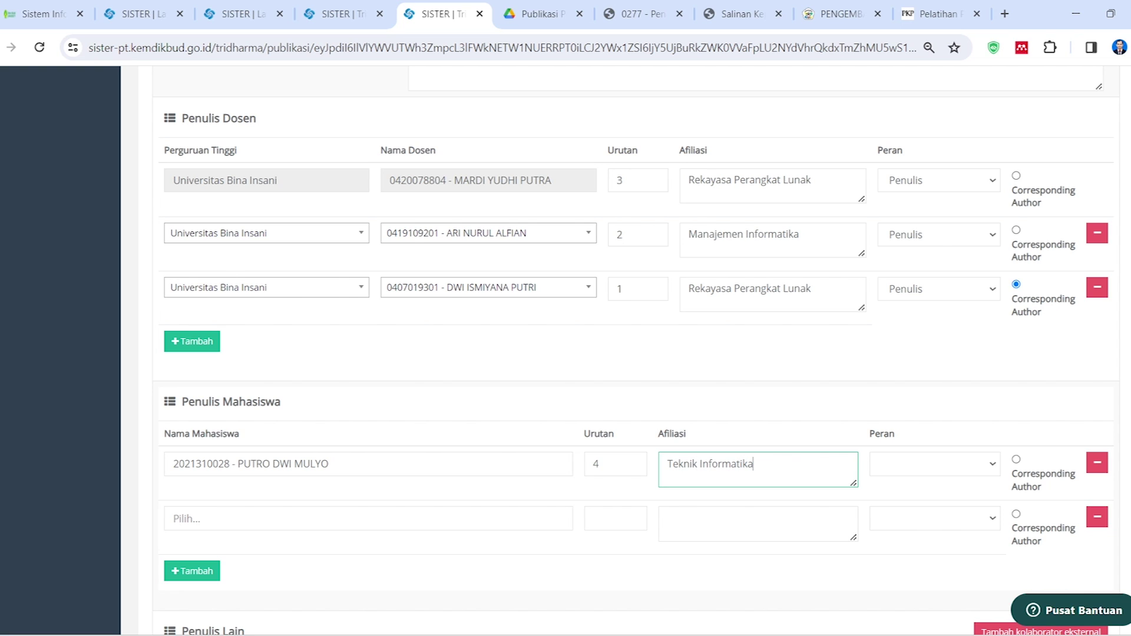
pyautogui.click(991, 464)
pyautogui.click(898, 495)
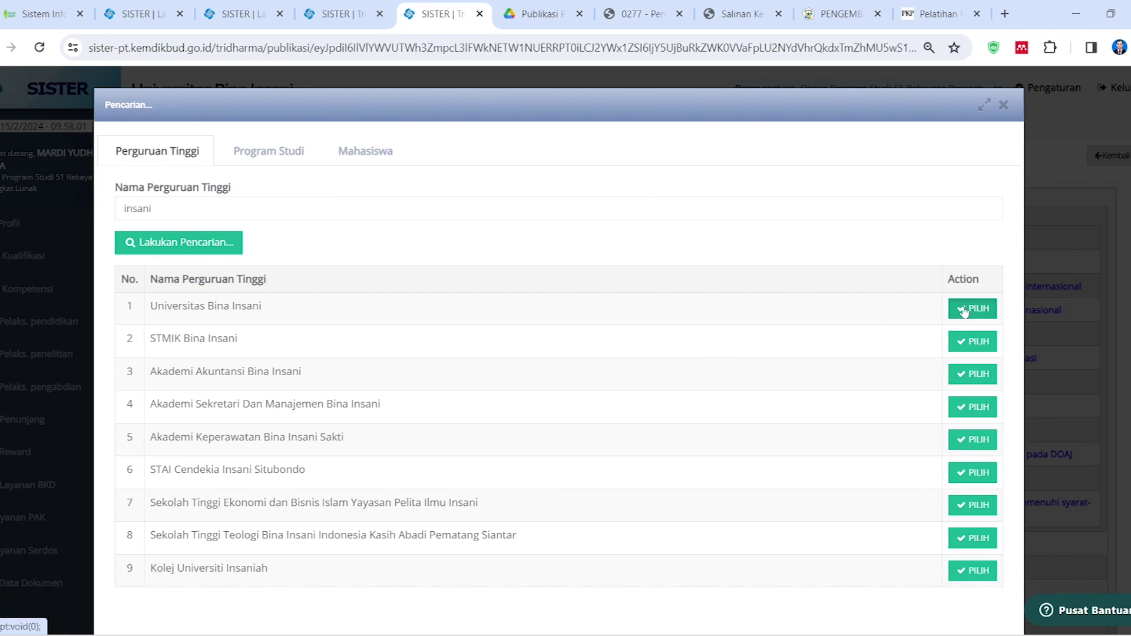
pyautogui.click(966, 307)
pyautogui.click(206, 208)
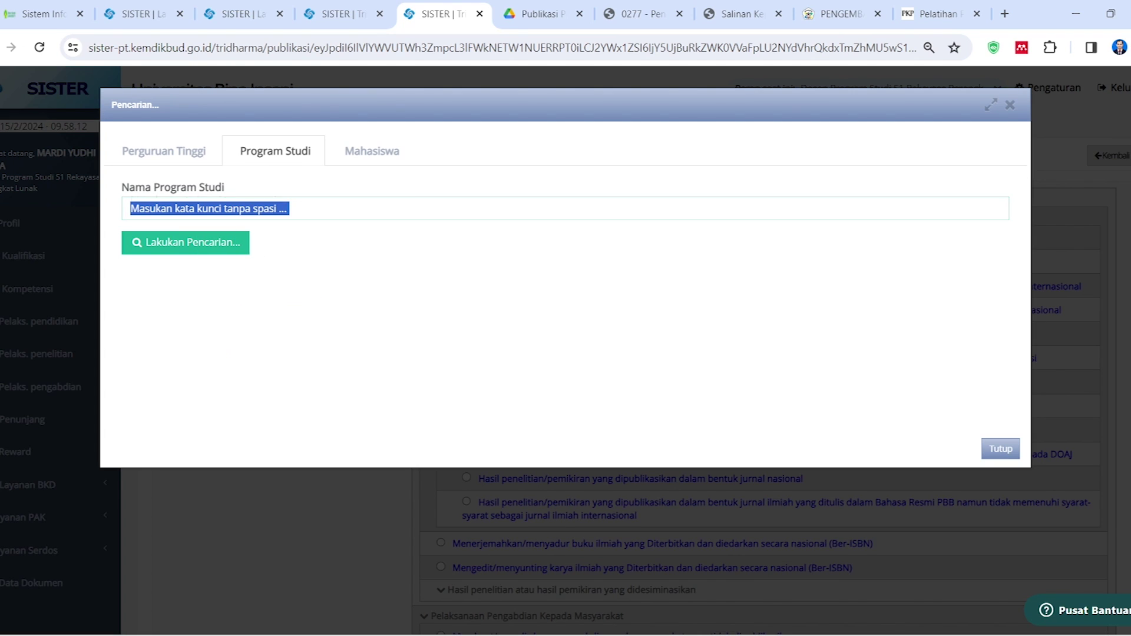
# Find the second student under the Manajemen study program and add them as a student author
pyautogui.click(206, 208)
pyautogui.write('manajemen')
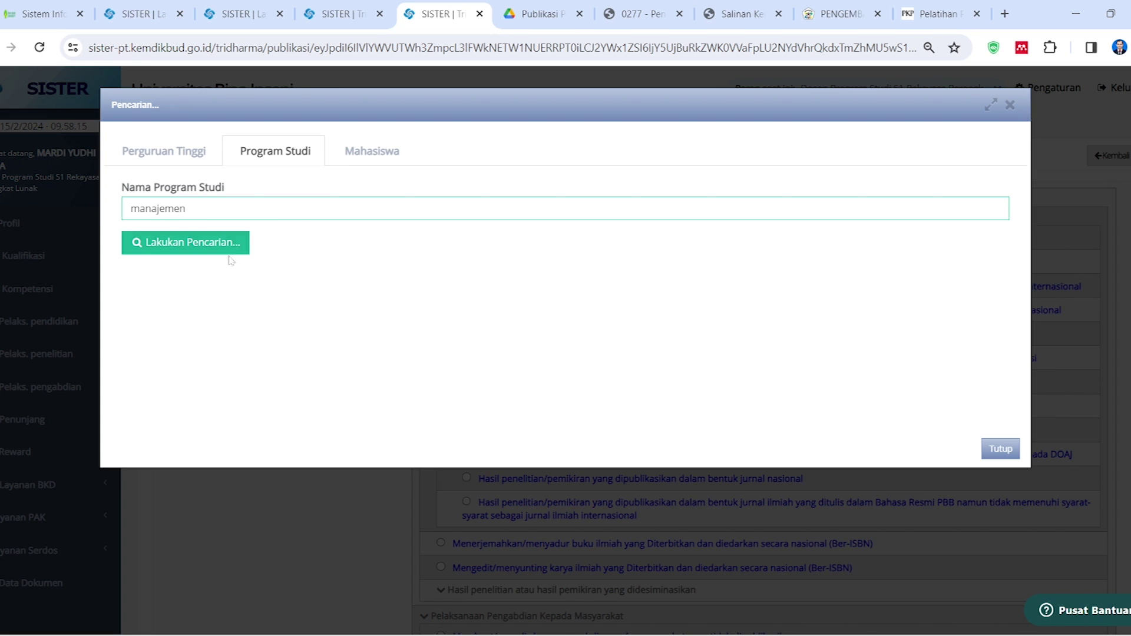
pyautogui.click(228, 249)
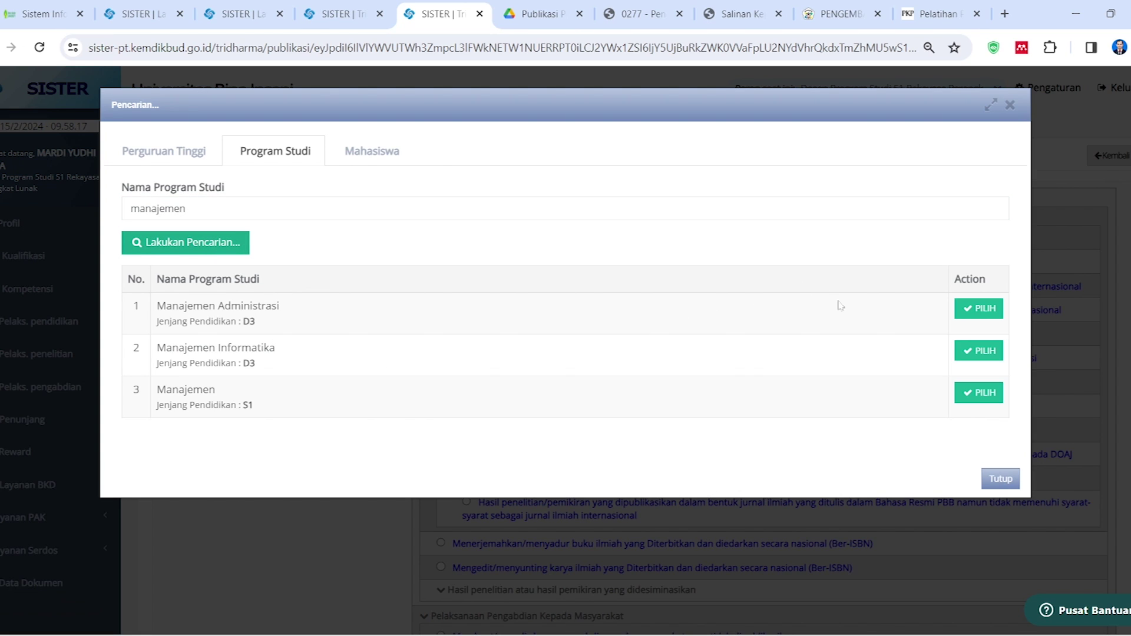
pyautogui.click(975, 351)
pyautogui.click(267, 209)
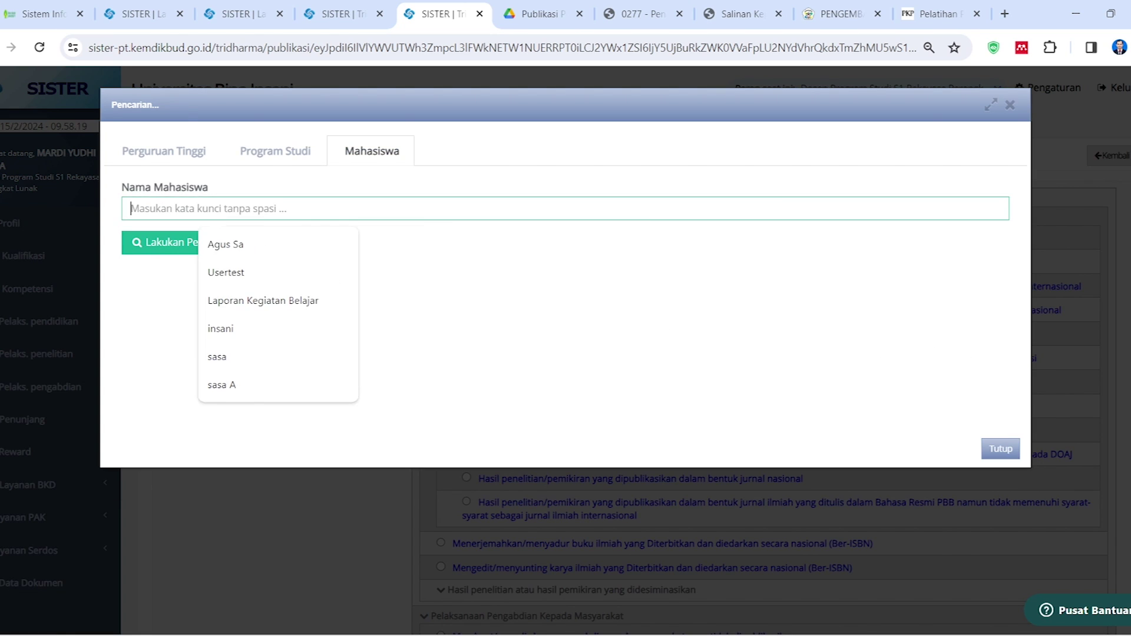
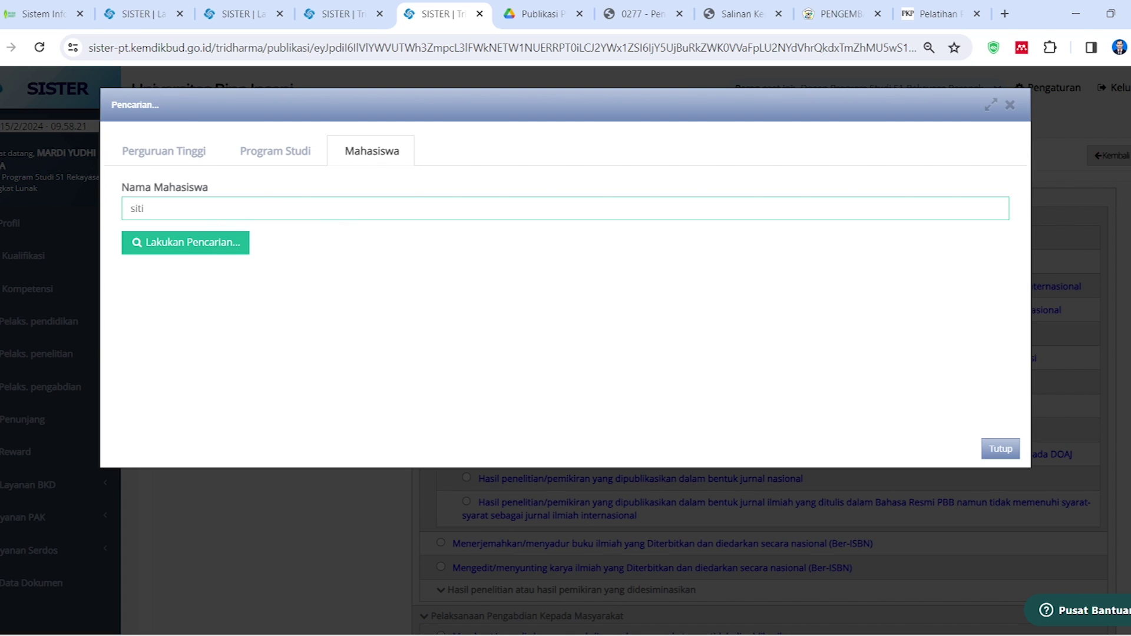
pyautogui.click(186, 242)
pyautogui.moveTo(154, 210); pyautogui.dragTo(70, 209)
pyautogui.write('rohmah')
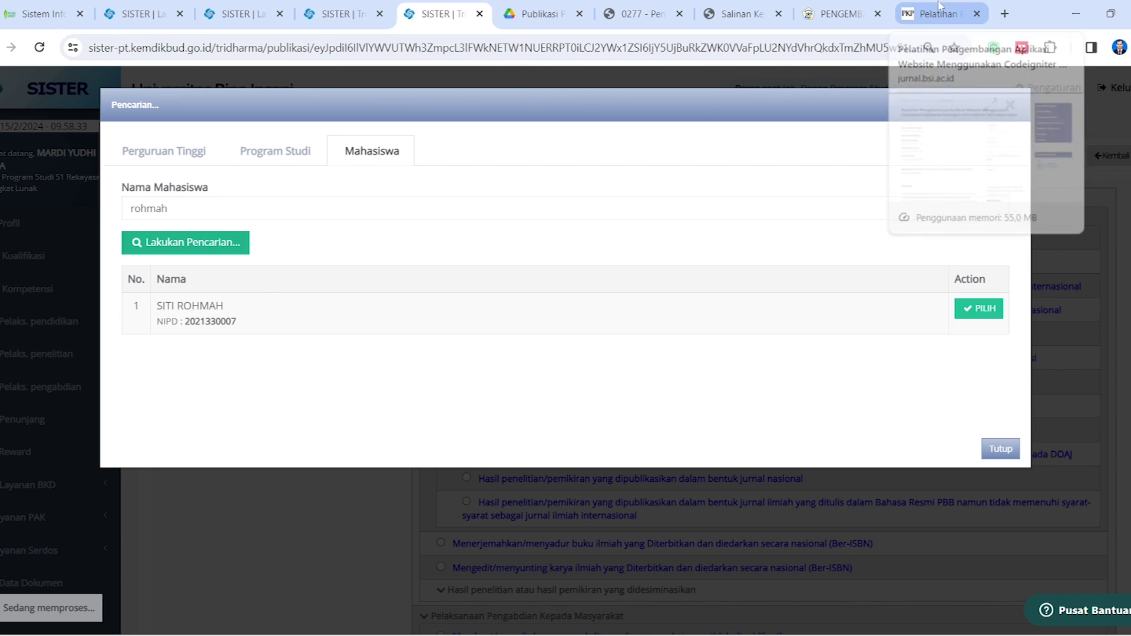
pyautogui.click(985, 313)
# Give the second student order 5, Manajemen Informatika affiliation and Penulis role, checked against the article's authors
pyautogui.click(624, 358)
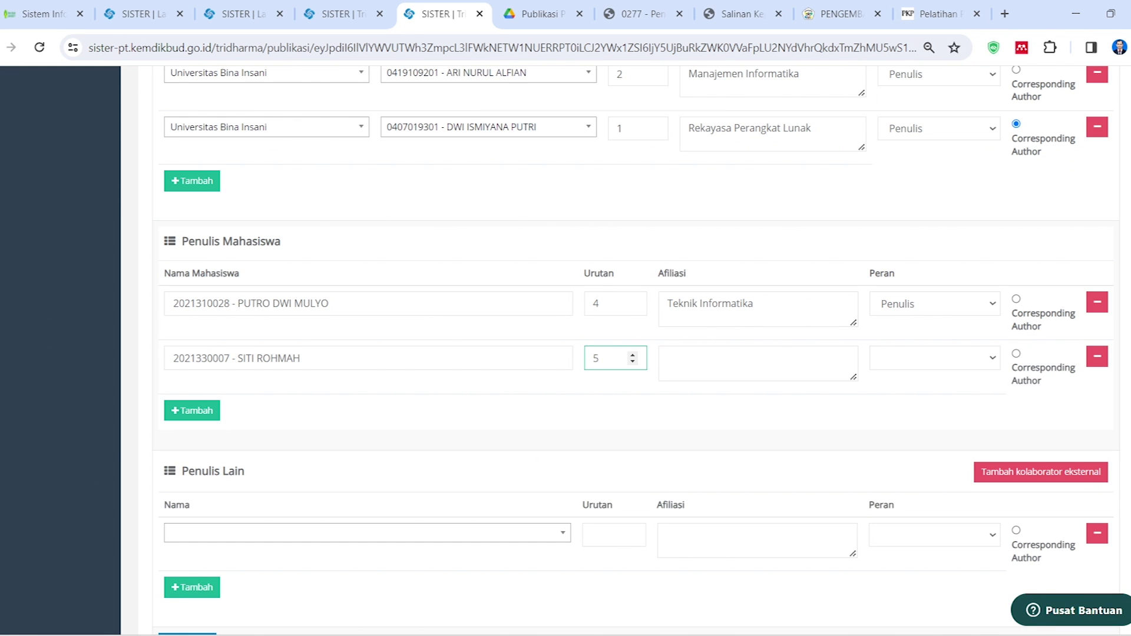
pyautogui.click(706, 360)
pyautogui.write('Manajemen Informatika')
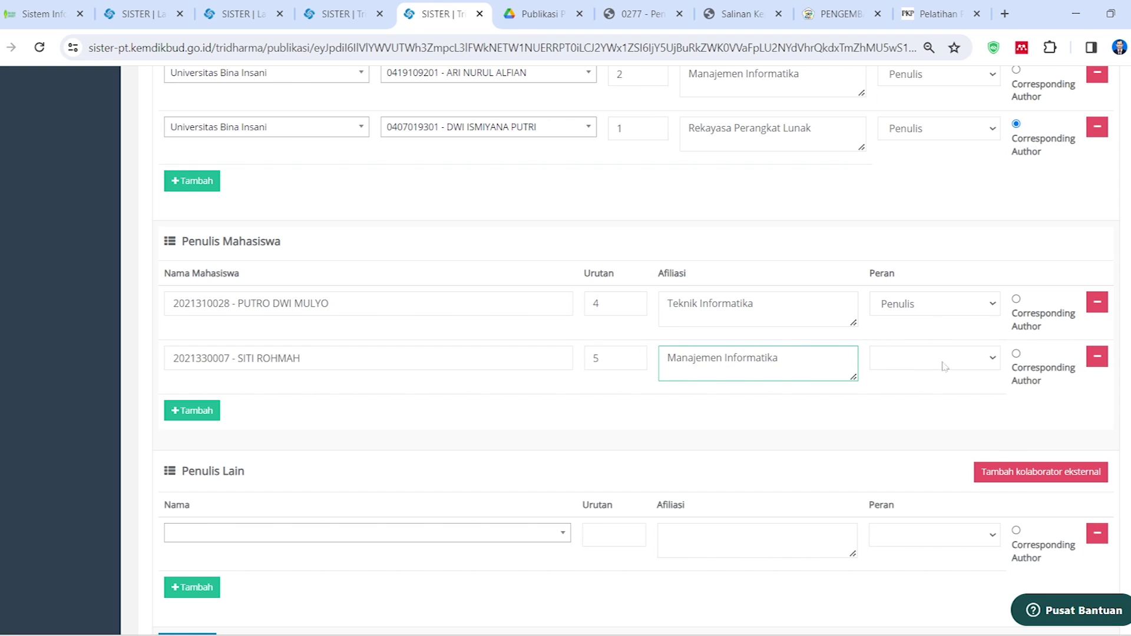
pyautogui.click(944, 367)
pyautogui.click(942, 386)
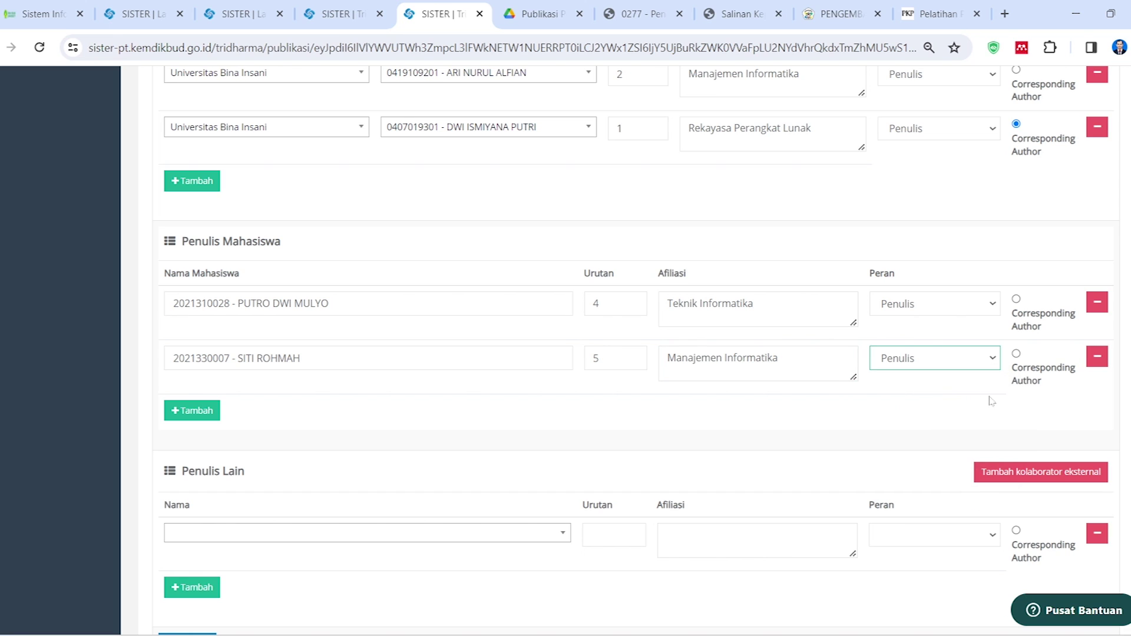
pyautogui.scroll(-2, 702, 334)
pyautogui.click(937, 13)
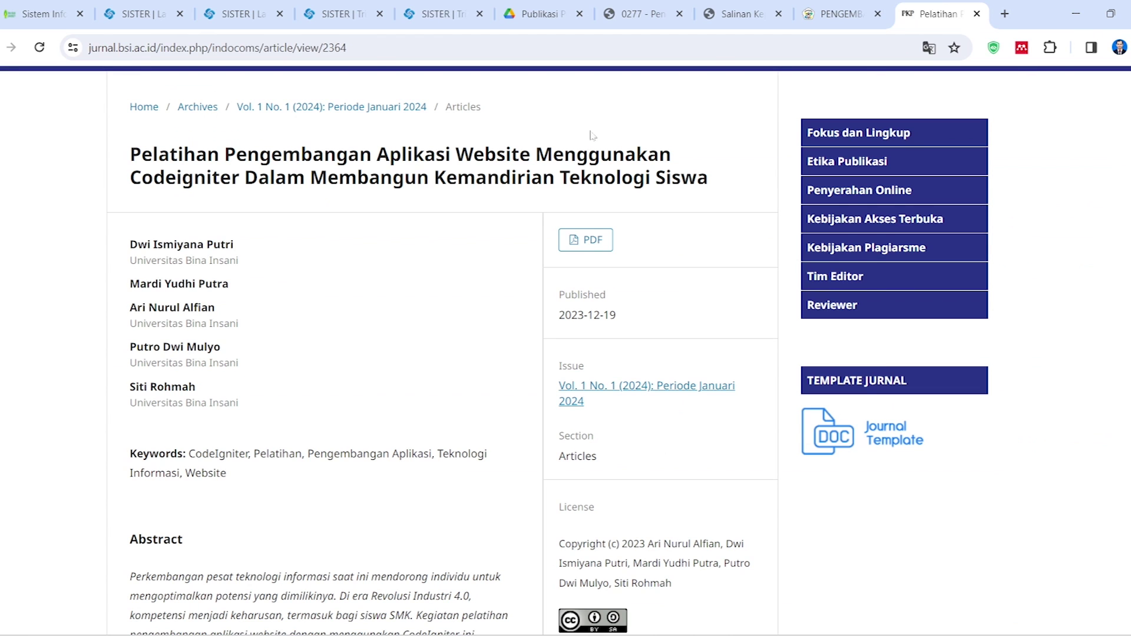
pyautogui.moveTo(163, 244); pyautogui.dragTo(198, 308)
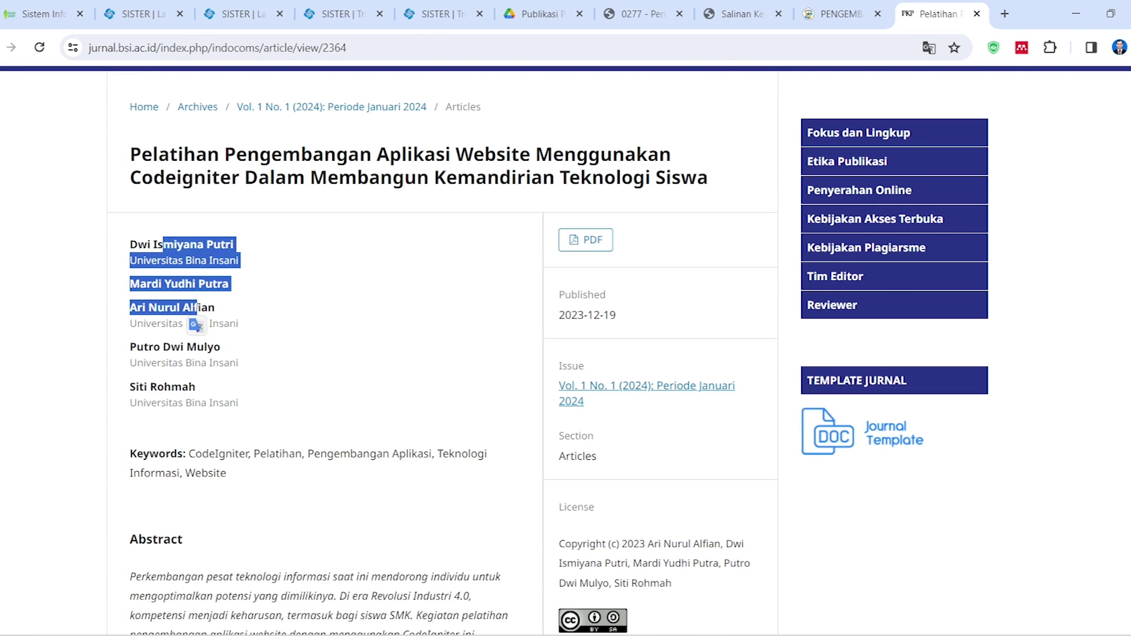
pyautogui.moveTo(213, 362); pyautogui.dragTo(216, 363)
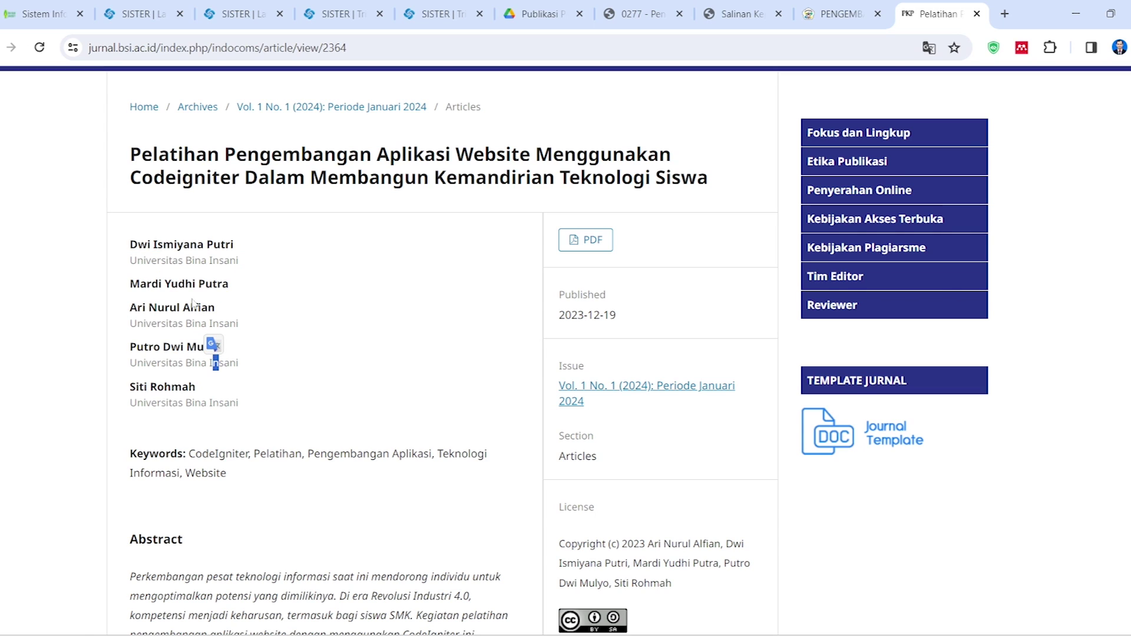
pyautogui.moveTo(130, 244); pyautogui.dragTo(224, 350)
pyautogui.click(246, 389)
pyautogui.click(442, 14)
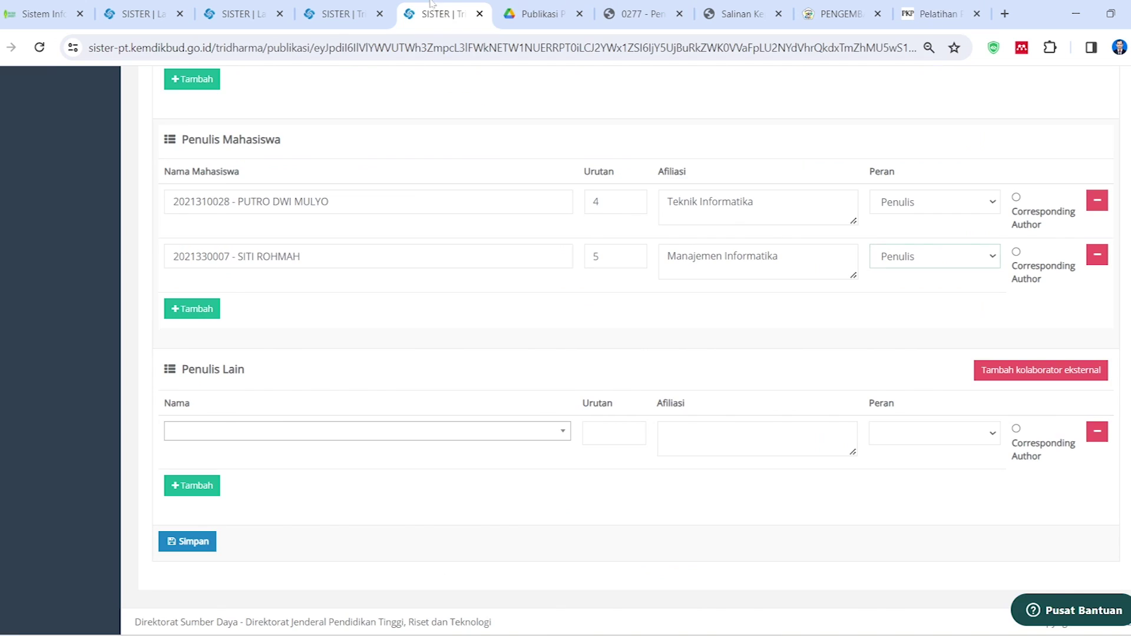
# Review the completed form and save the CodeIgniter training record with Simpan
pyautogui.scroll(2, 361, 390)
pyautogui.scroll(1, 361, 389)
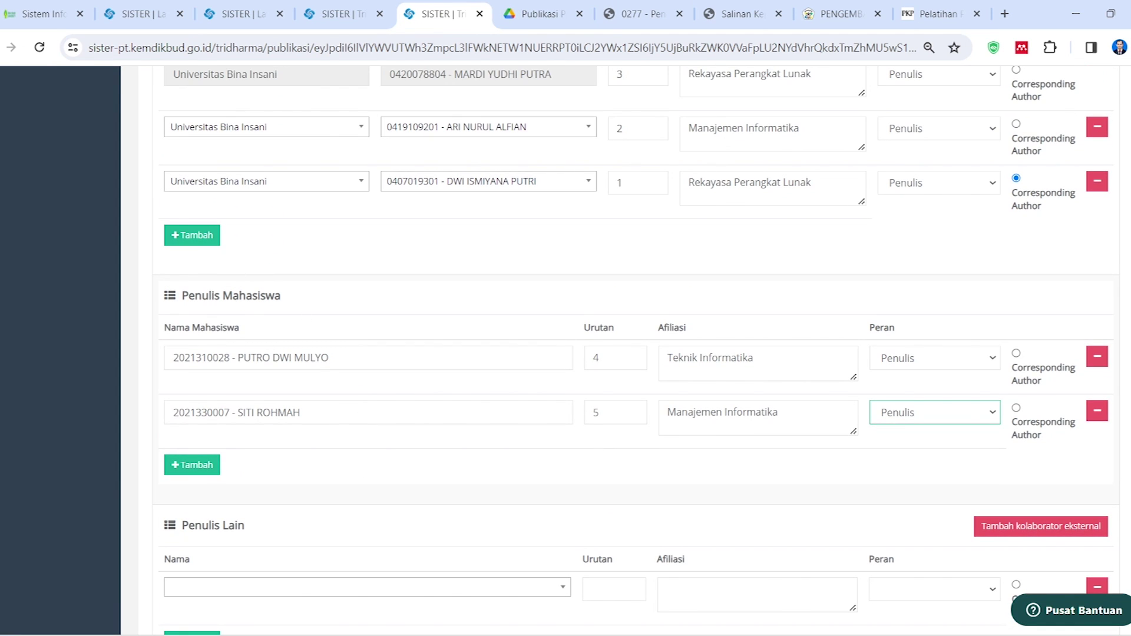
pyautogui.scroll(10, 367, 375)
pyautogui.scroll(-9, 399, 412)
pyautogui.scroll(-4, 418, 418)
pyautogui.scroll(12, 418, 418)
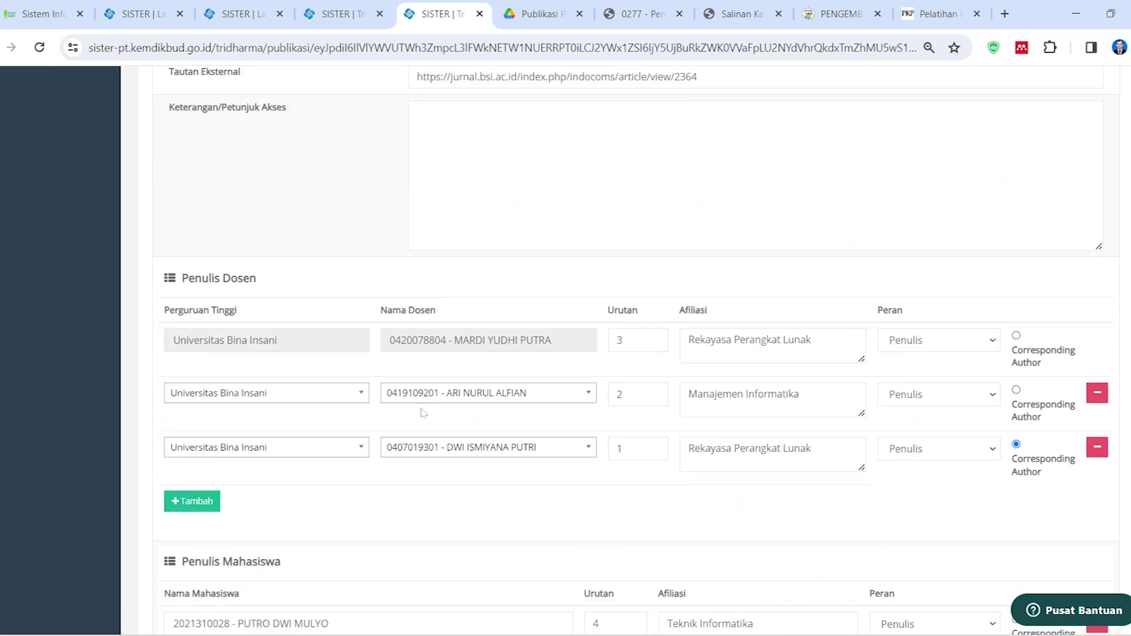
pyautogui.scroll(5, 371, 438)
pyautogui.scroll(-15, 371, 438)
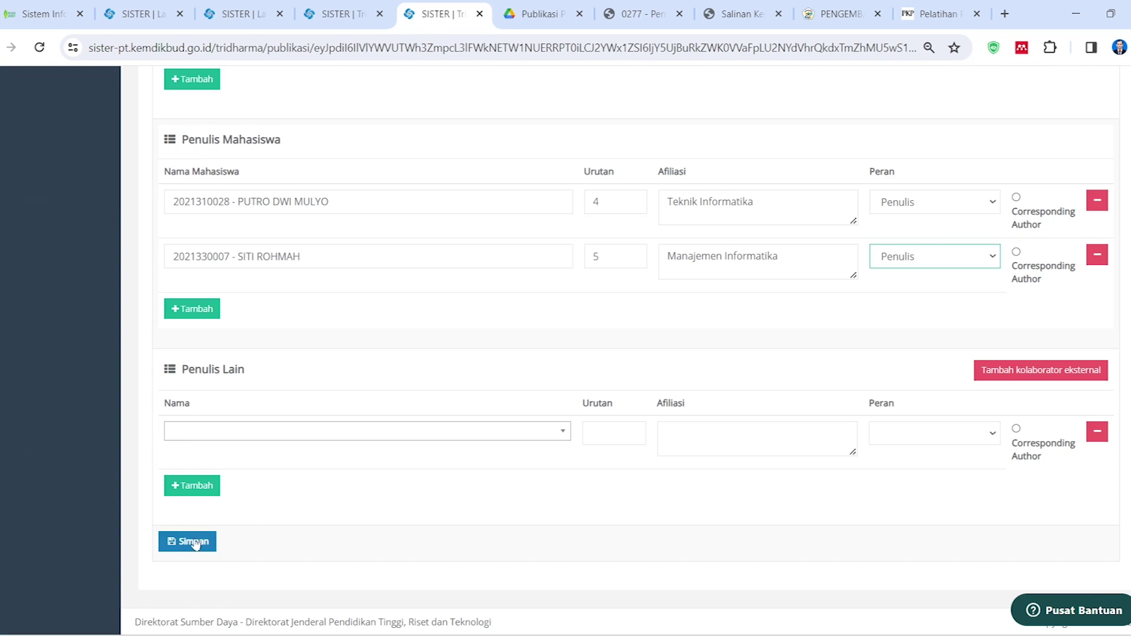
pyautogui.click(198, 547)
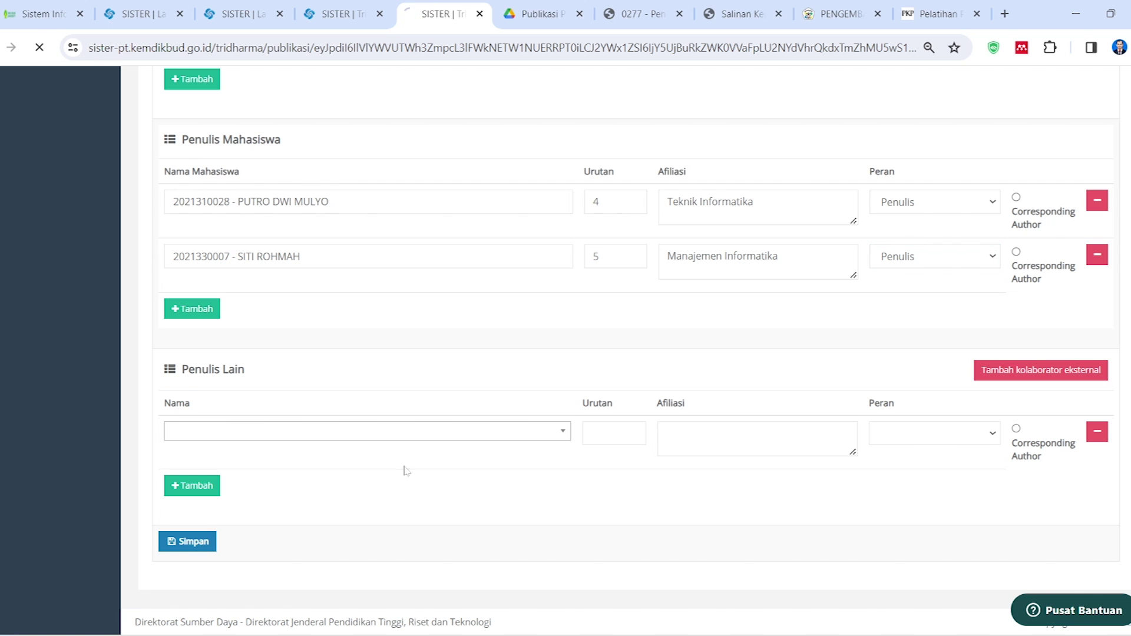
pyautogui.click(467, 324)
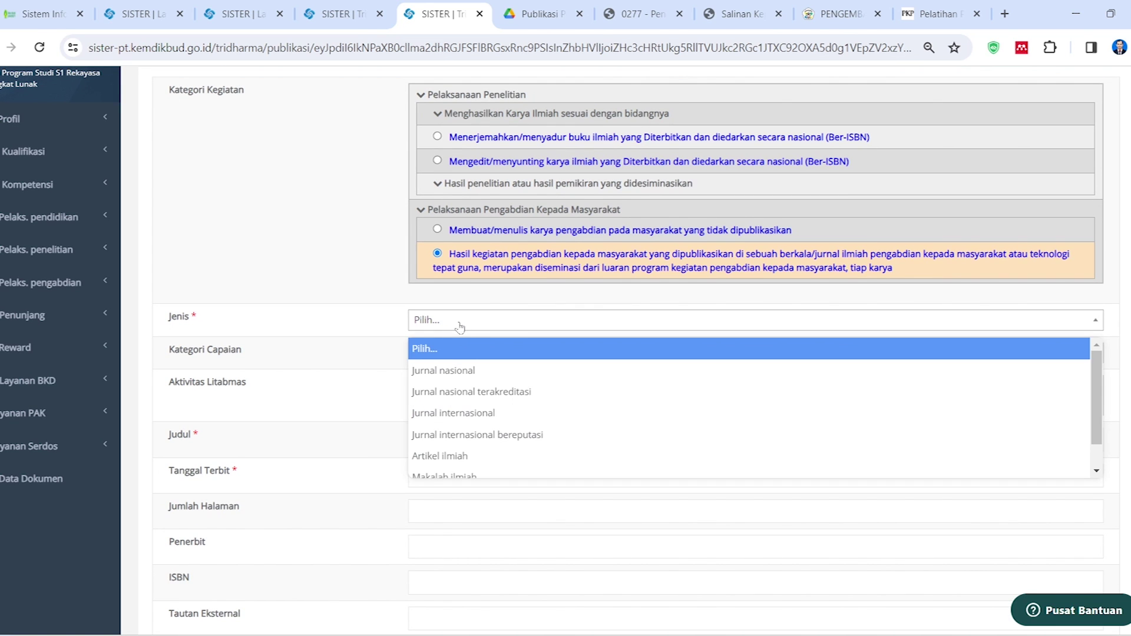
# Set the type to Jurnal nasional and the achievement category to Publikasi
pyautogui.click(477, 371)
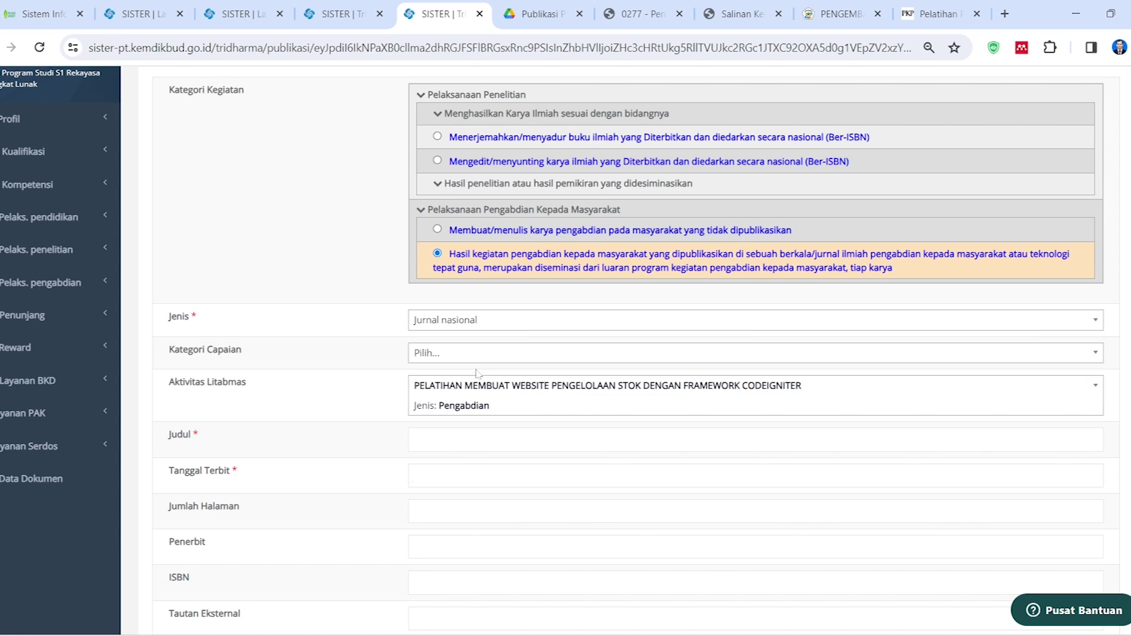
pyautogui.click(438, 356)
pyautogui.click(443, 447)
# Fill the Judul field with the full article title copied from the journal page
pyautogui.scroll(-2, 365, 429)
pyautogui.click(507, 336)
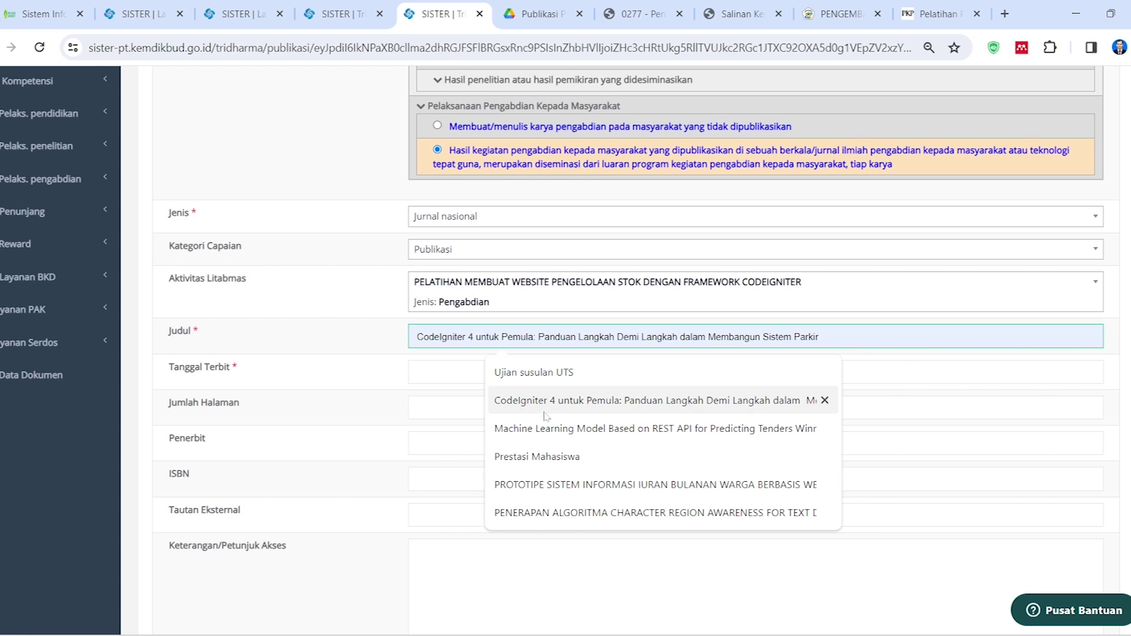
pyautogui.click(938, 13)
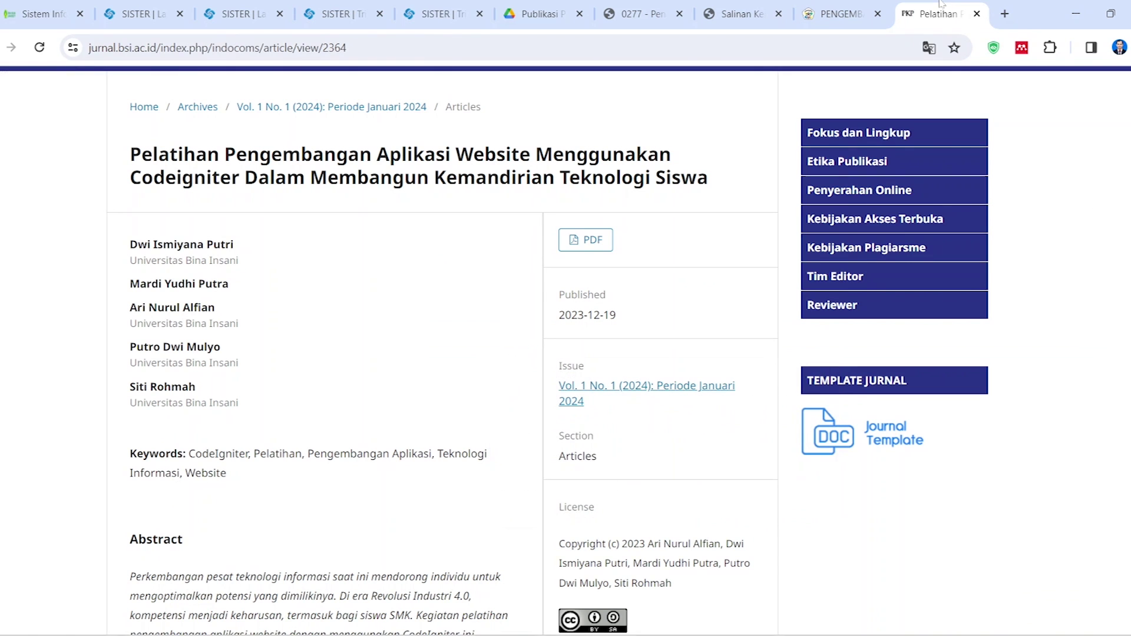
pyautogui.click(439, 14)
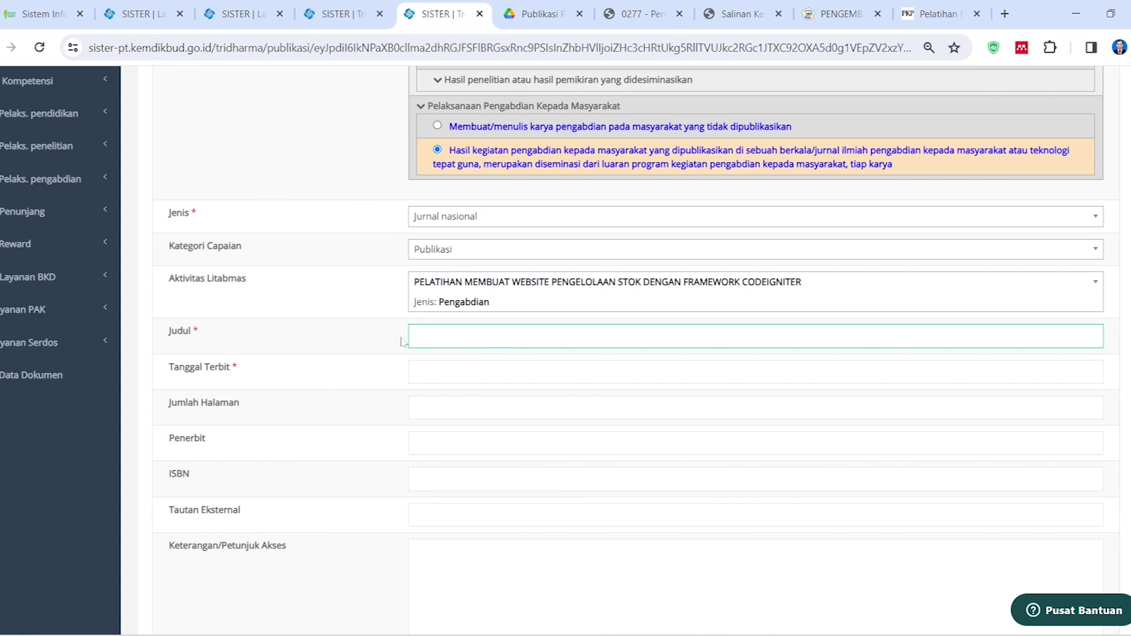
pyautogui.write('pe')
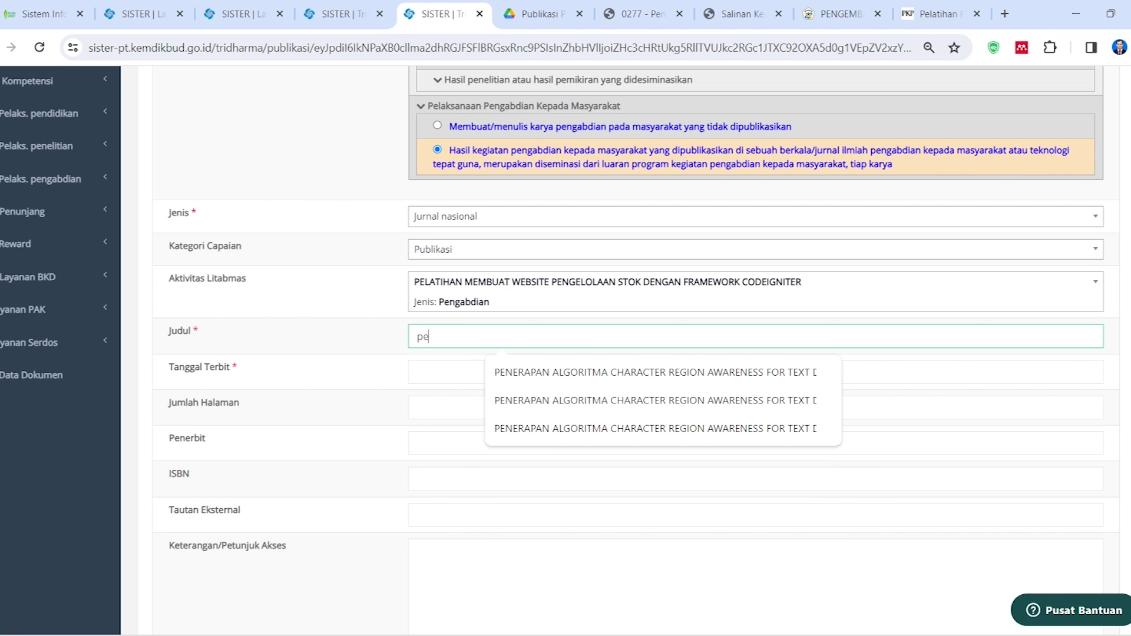
pyautogui.click(937, 14)
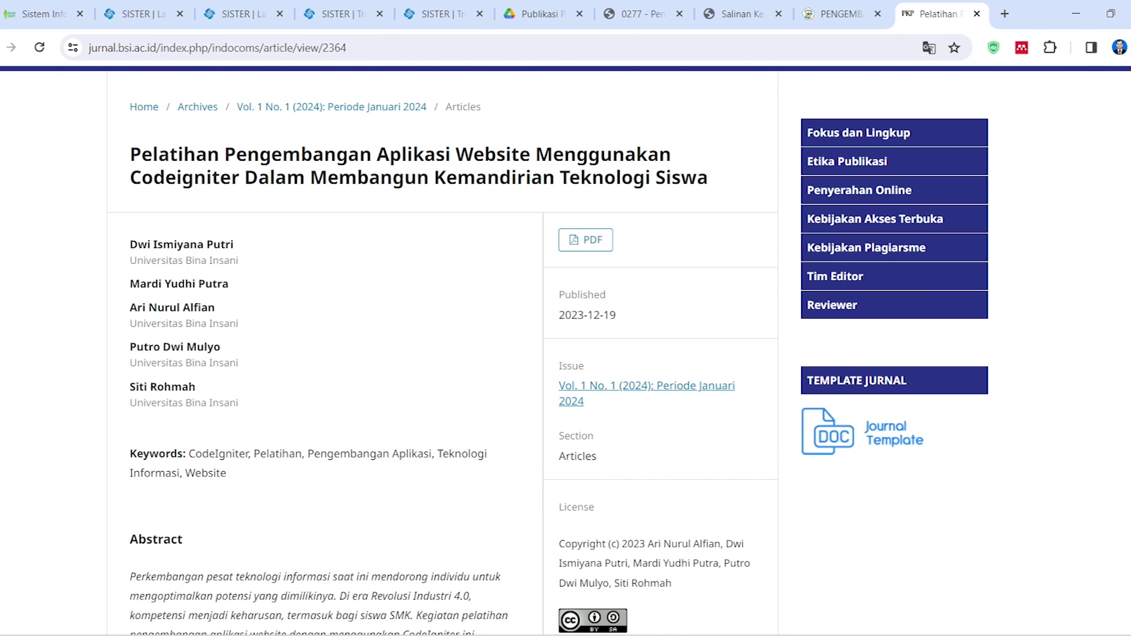
pyautogui.moveTo(130, 154); pyautogui.dragTo(722, 186)
pyautogui.hotkey('ctrl', 'c')
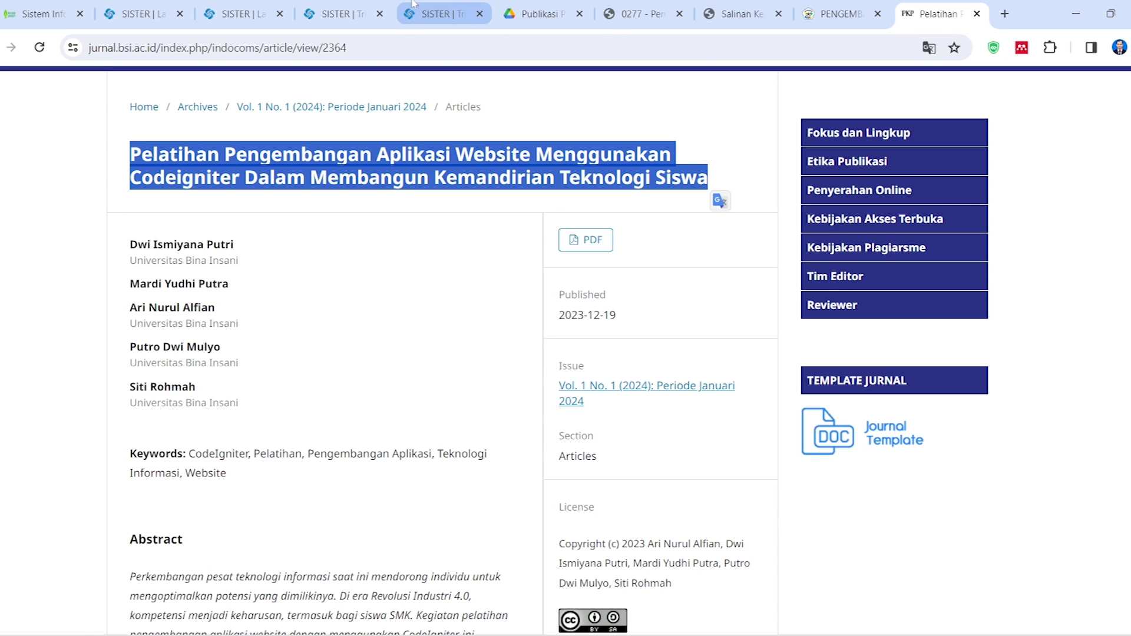
pyautogui.click(442, 13)
pyautogui.doubleClick(423, 337)
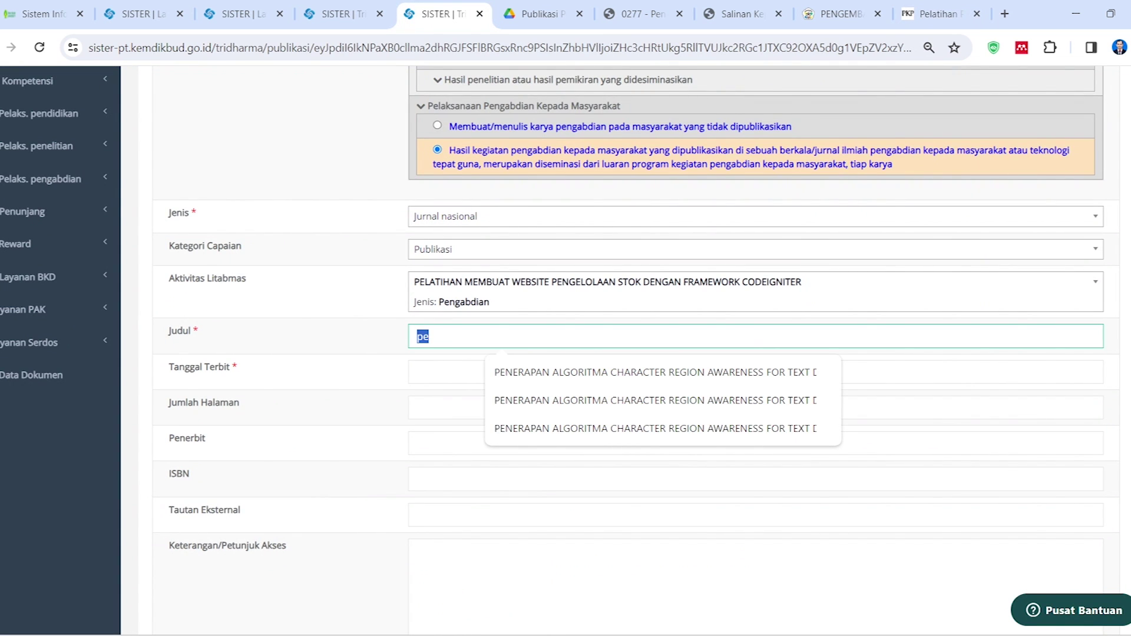
pyautogui.hotkey('ctrl', 'v')
pyautogui.press('Tab')
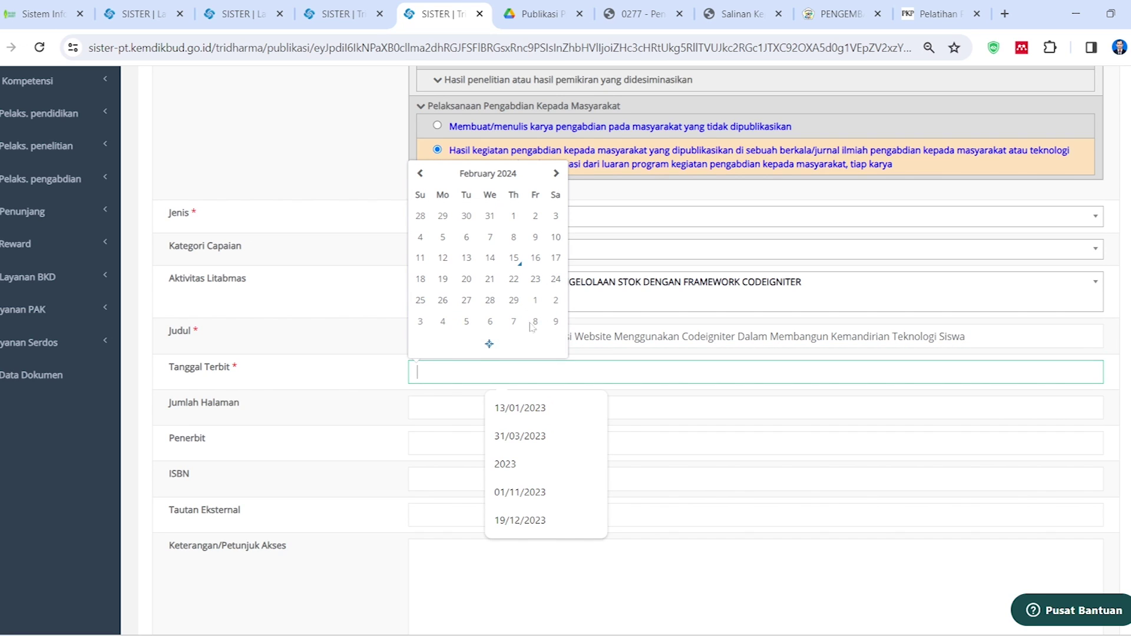
# Set the publish date to 19 December 2023, as shown on the article page
pyautogui.click(936, 13)
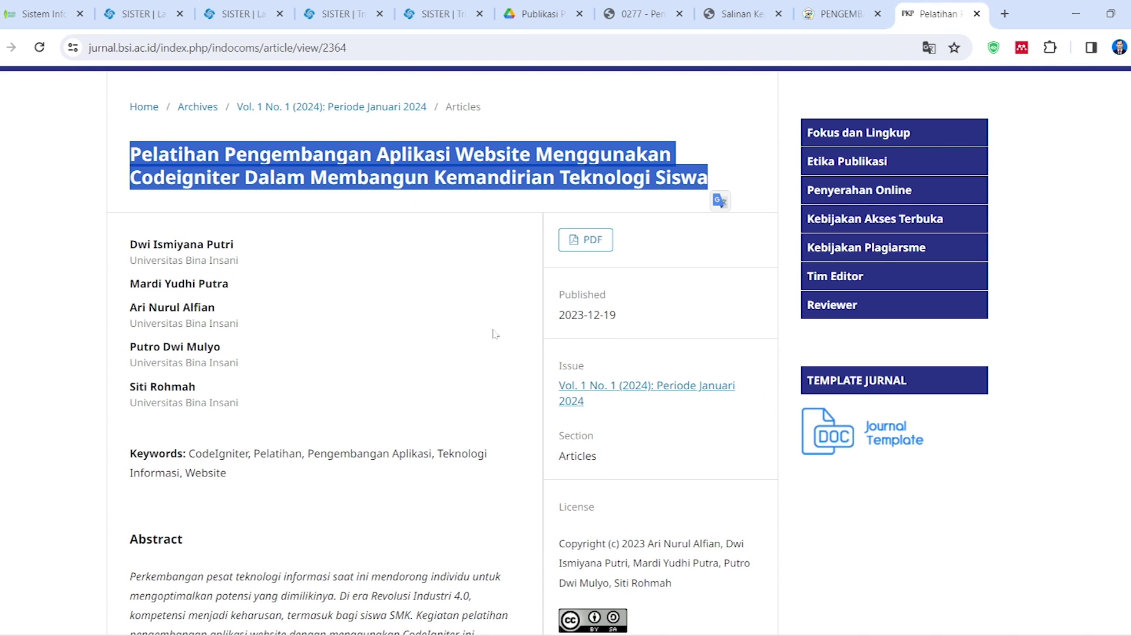
pyautogui.click(442, 14)
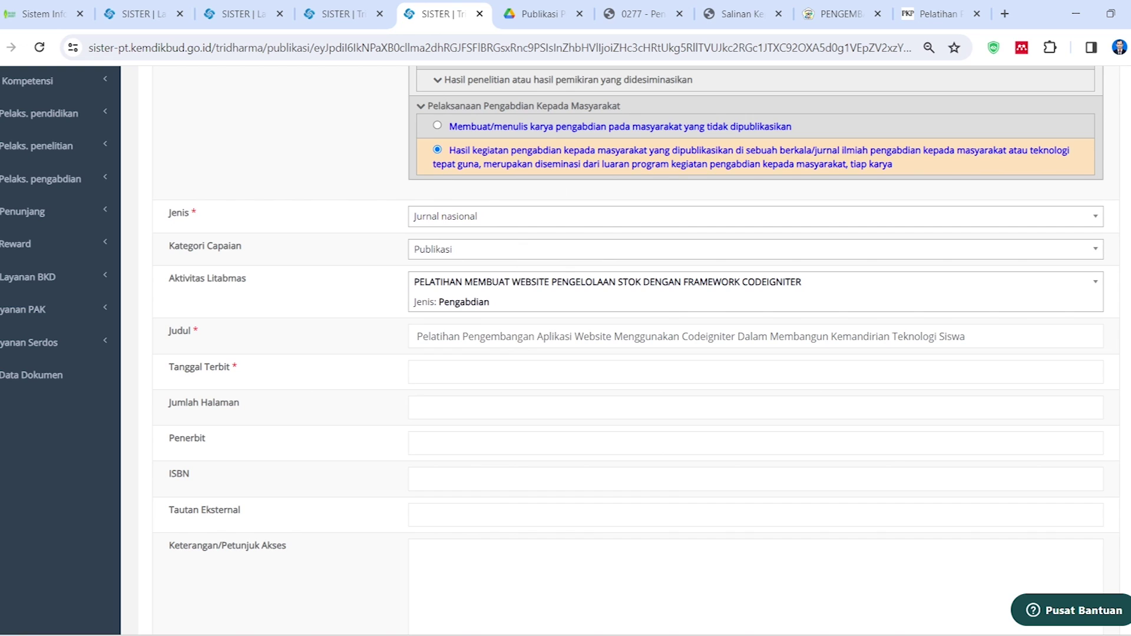
pyautogui.click(420, 173)
pyautogui.click(420, 173)
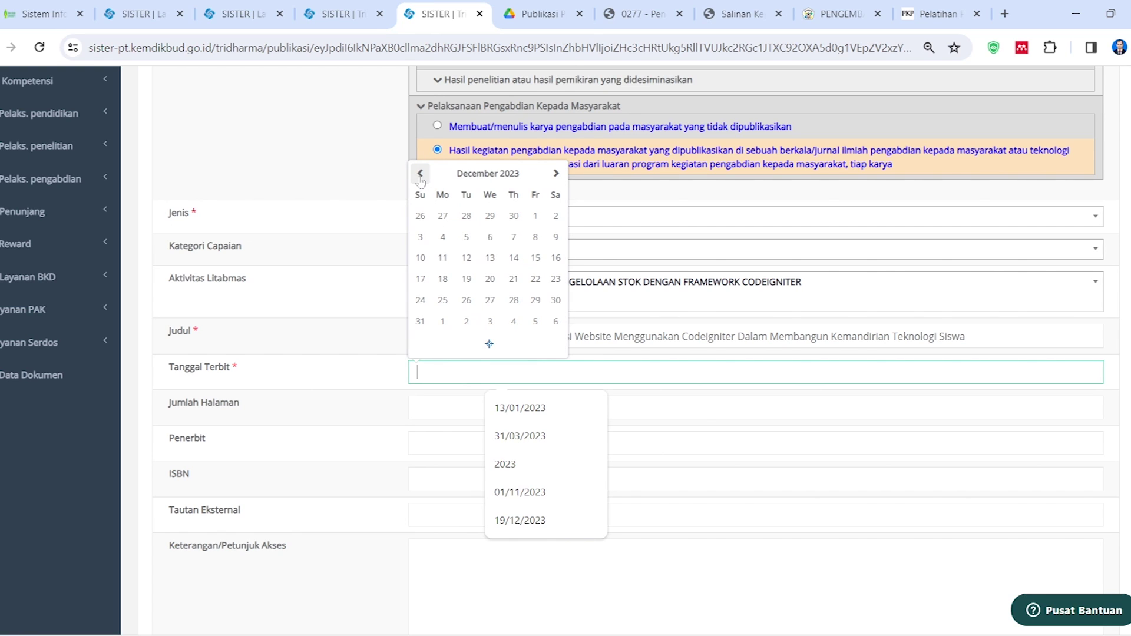
pyautogui.click(468, 282)
pyautogui.click(488, 407)
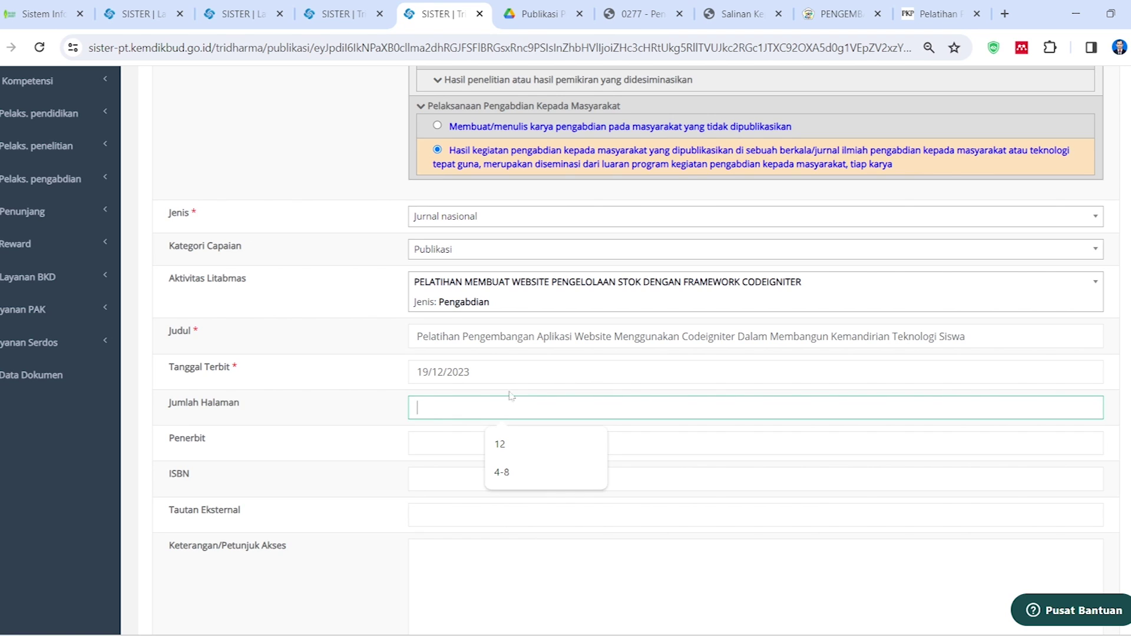
pyautogui.click(940, 13)
pyautogui.scroll(-1, 633, 365)
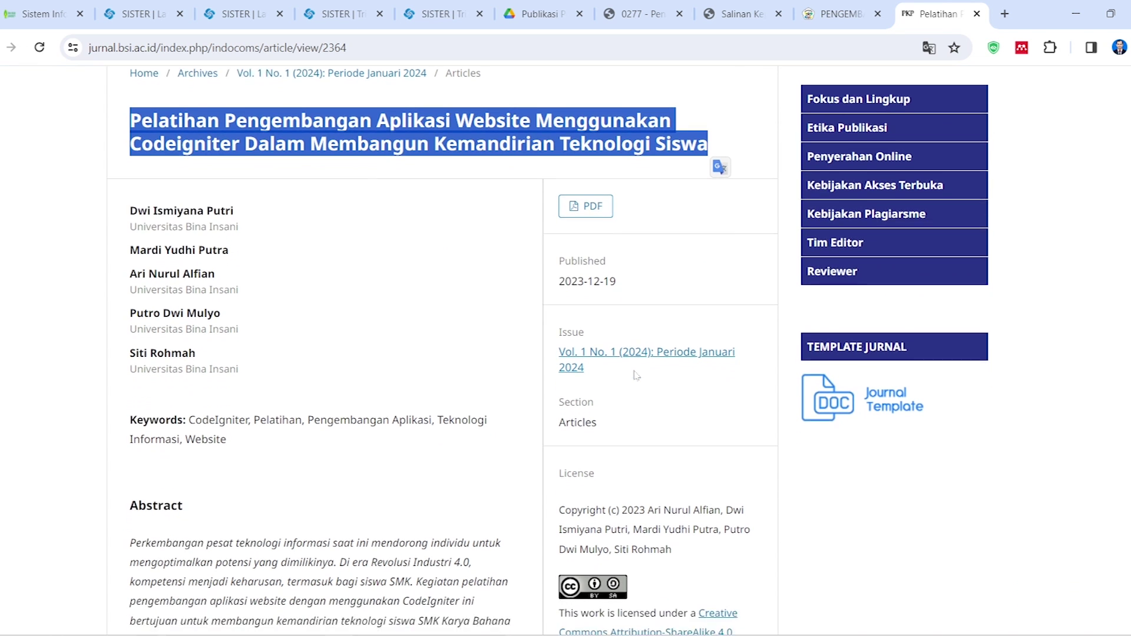
# Enter pages 4-8 and paste the IndoComs journal name as the publisher
pyautogui.click(586, 199)
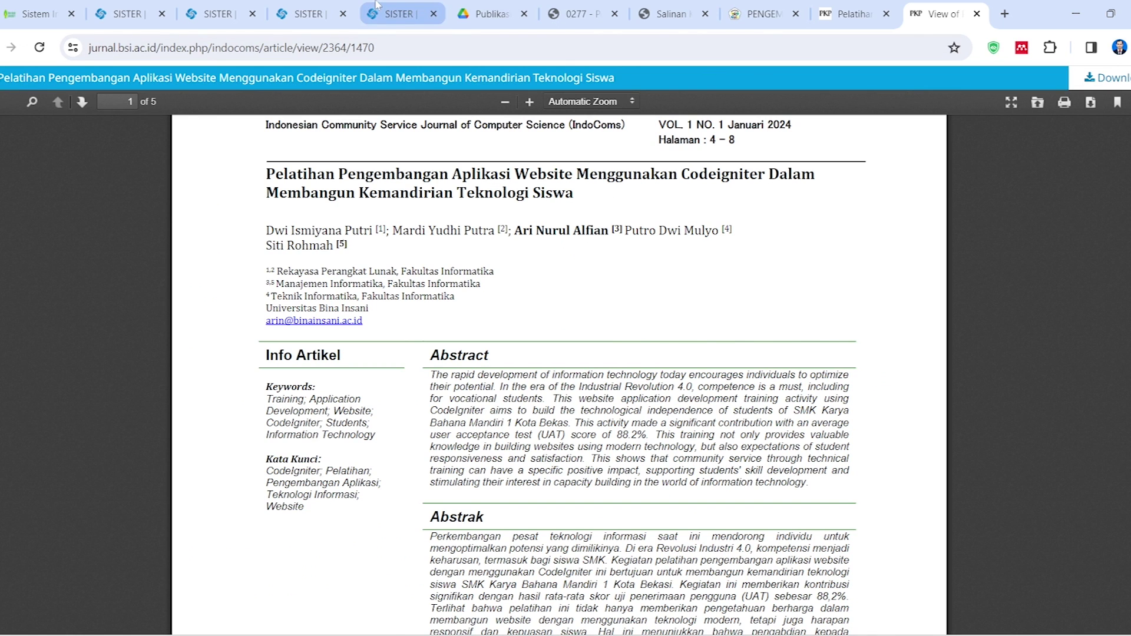
pyautogui.click(395, 12)
pyautogui.write('4-8')
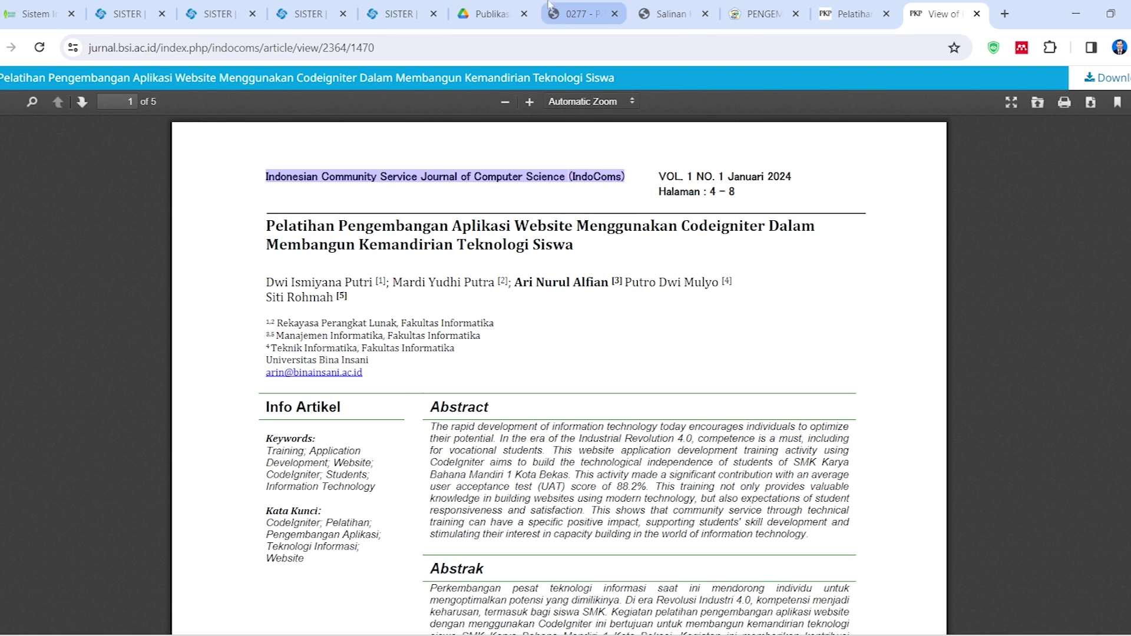
pyautogui.click(500, 11)
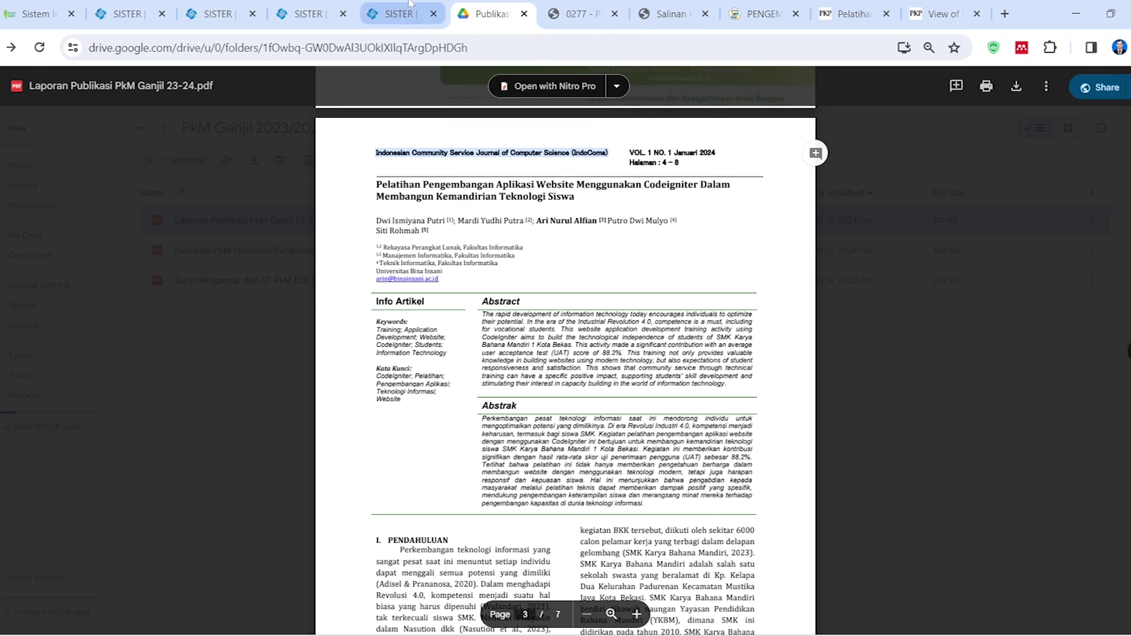
pyautogui.click(394, 12)
pyautogui.write('Indonesian Community Service Journal of Computer Science(IndoComs)')
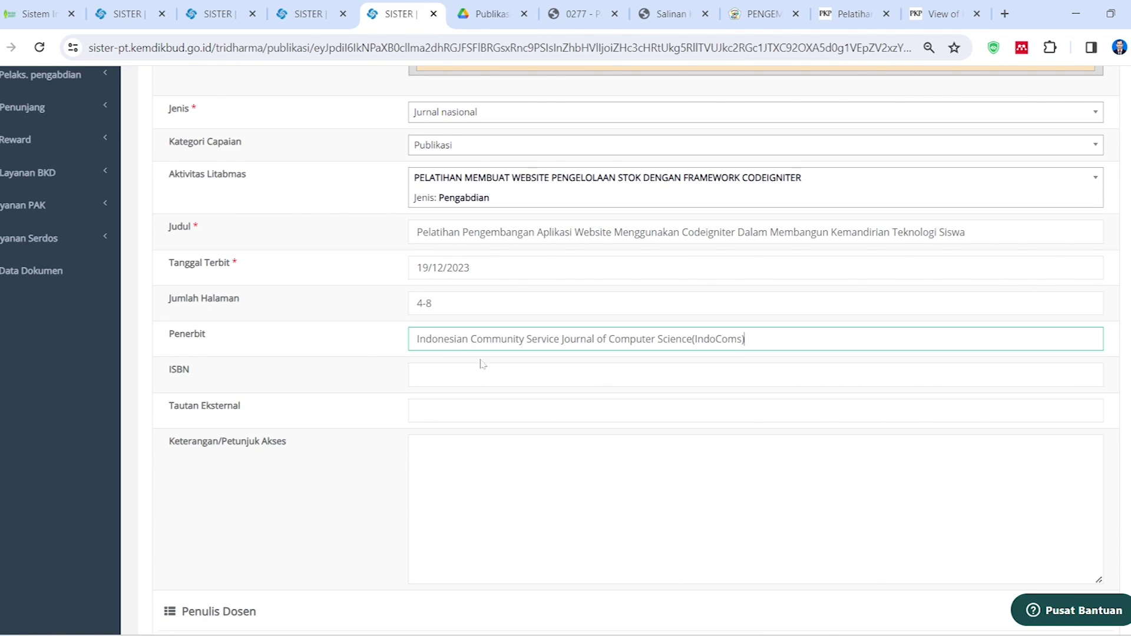
pyautogui.press('Tab')
# Select and copy the article PDF page's web address from the address bar
pyautogui.click(936, 14)
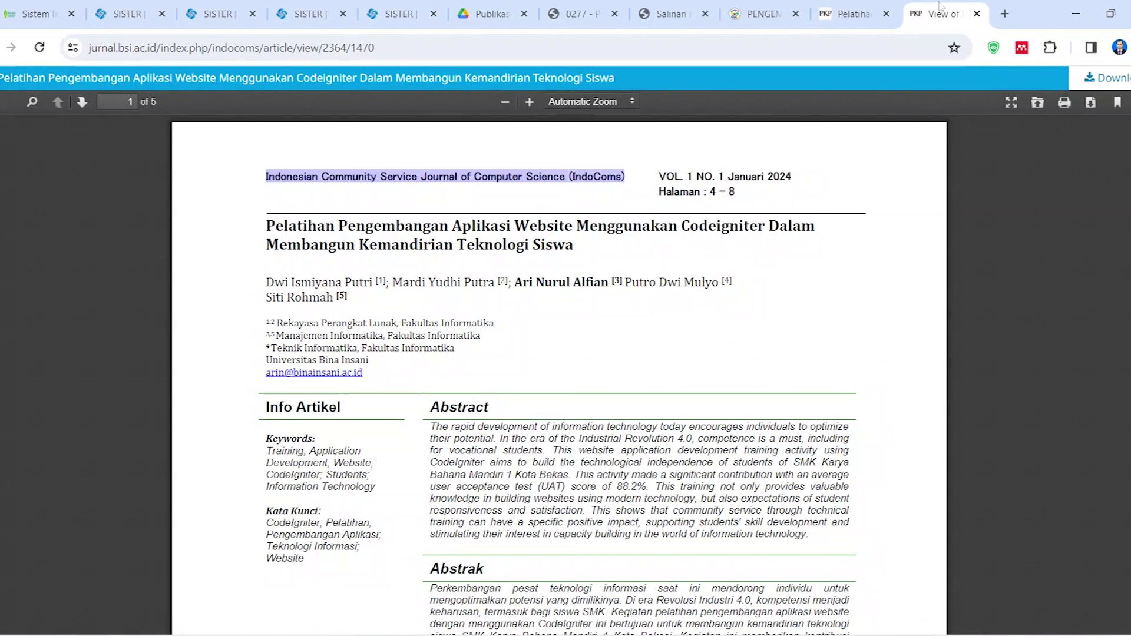
pyautogui.click(357, 50)
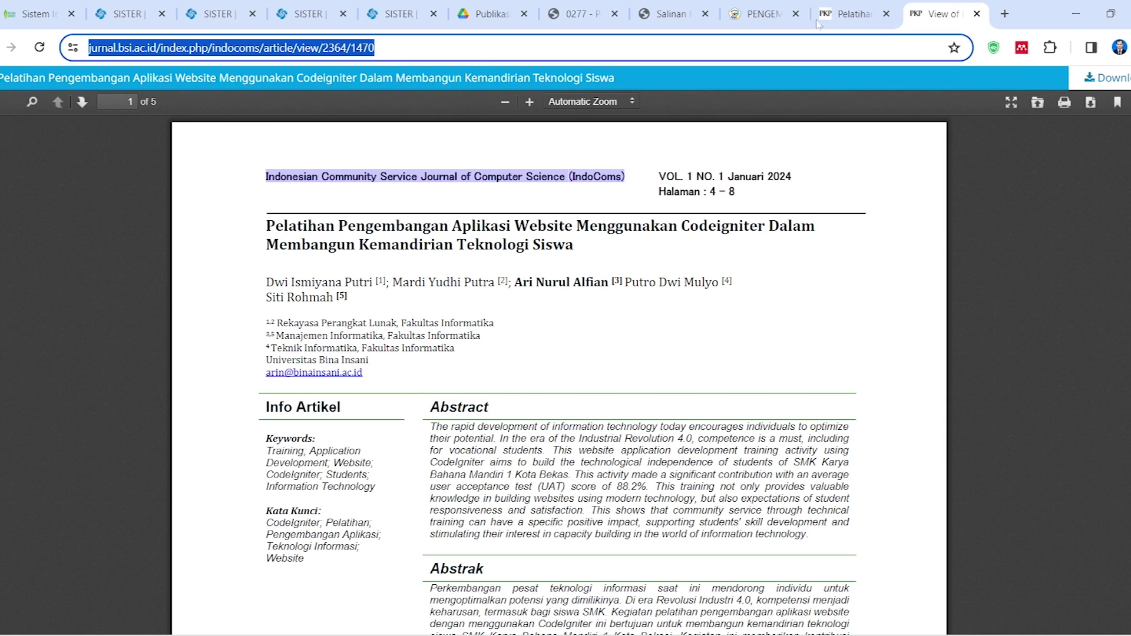
pyautogui.hotkey('ctrl', 'shift', 'Tab')
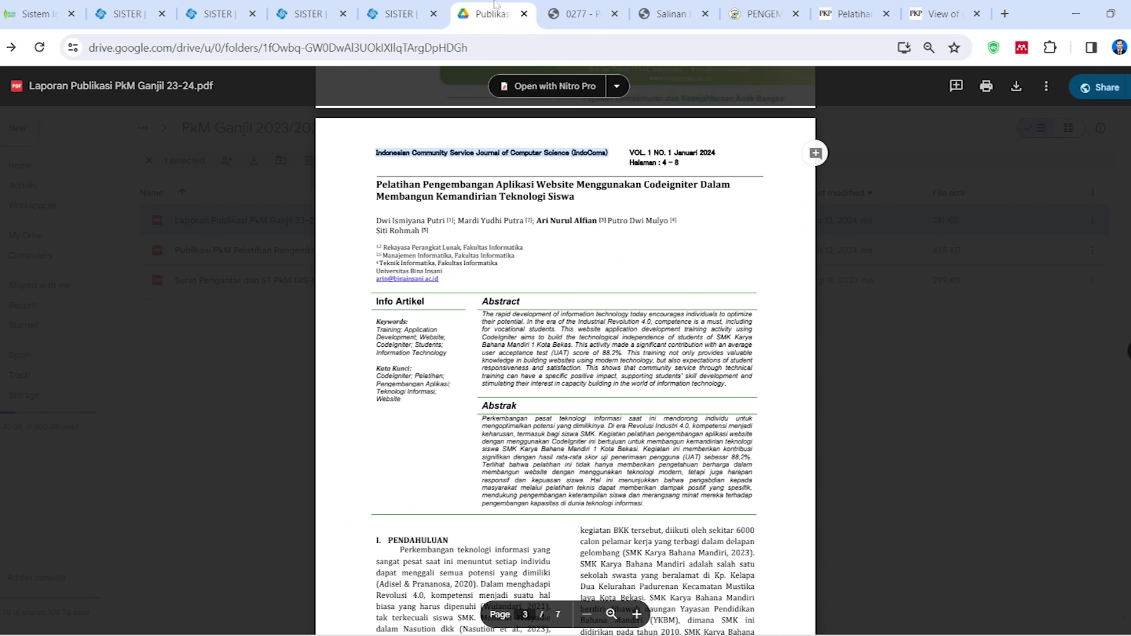
# Put the IndoComs article URL in Tautan Eksternal and clear the stray ISBN text
pyautogui.click(486, 14)
pyautogui.click(383, 16)
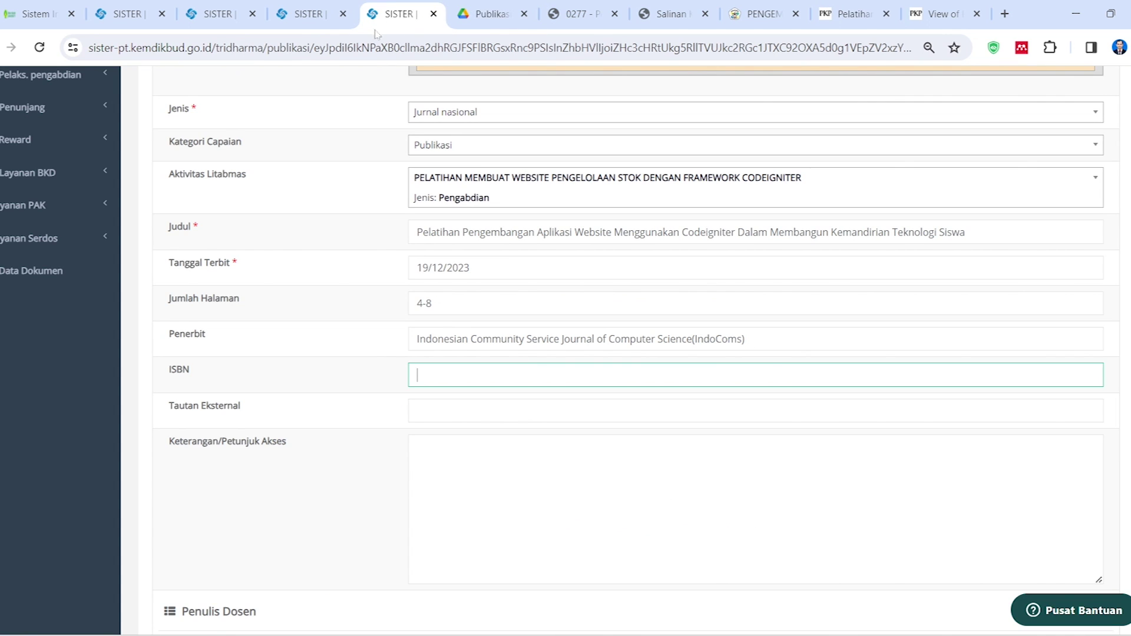
pyautogui.write('https://jurnal.bsi.a')
pyautogui.press('Tab')
pyautogui.write('https://jurnal.bsi.ac.id/index.php/indocoms/article/view/2364')
pyautogui.hotkey('shift', 'Tab')
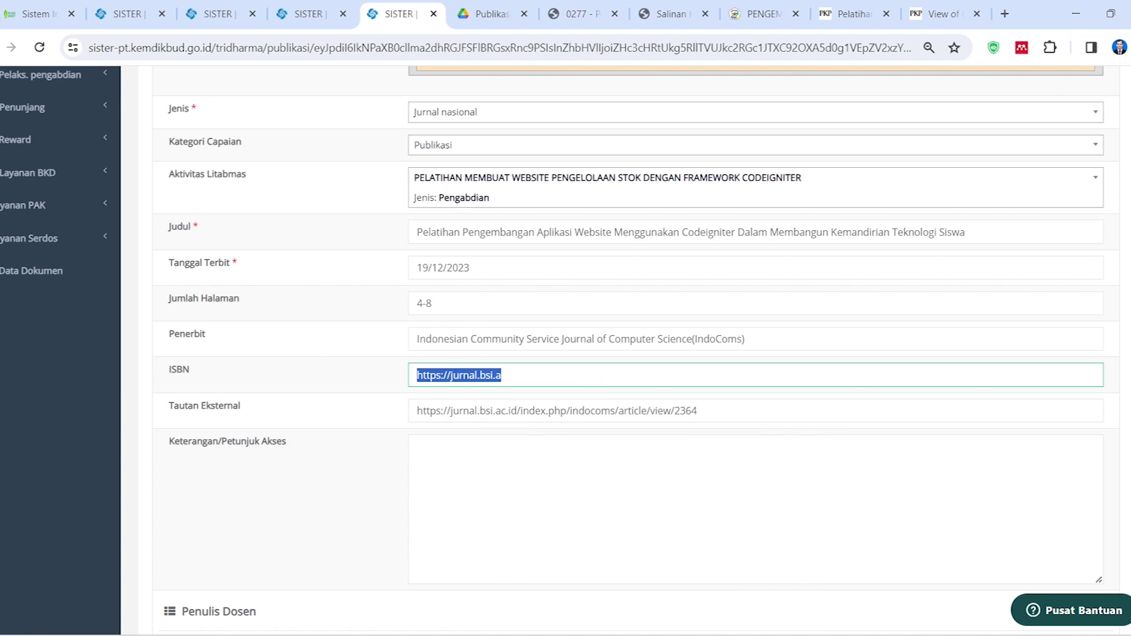
pyautogui.press('BackSpace')
# Leave the access notes field empty and move down to the Penulis Dosen section
pyautogui.scroll(-1, 400, 419)
pyautogui.click(491, 402)
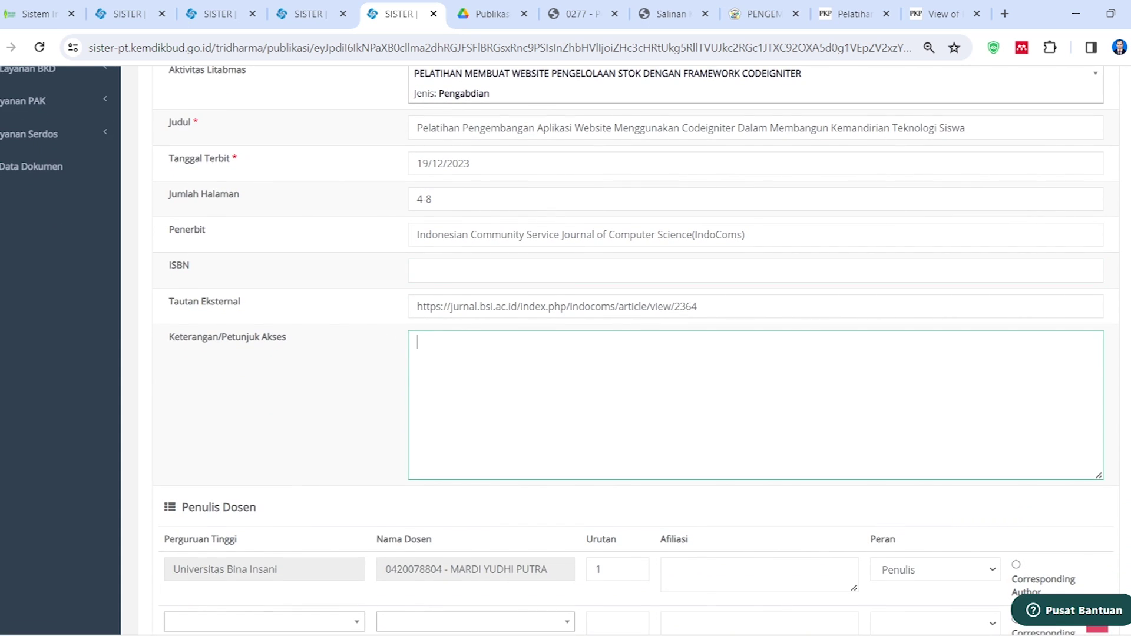
pyautogui.scroll(-4, 493, 401)
pyautogui.scroll(-3, 401, 366)
pyautogui.scroll(3, 414, 384)
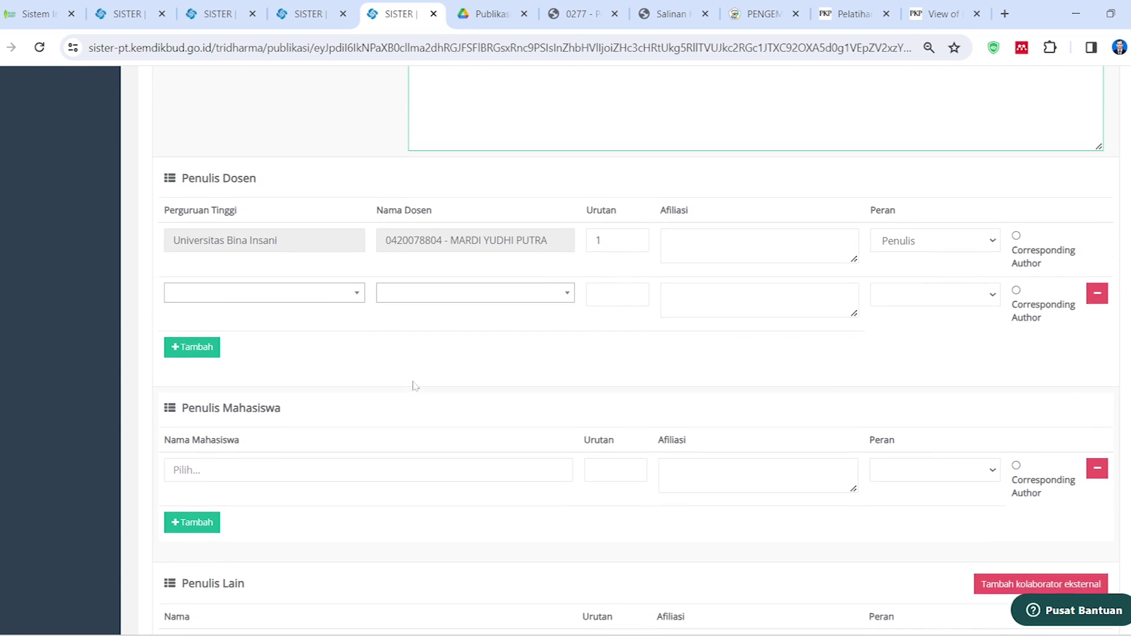
pyautogui.click(427, 343)
pyautogui.scroll(15, 427, 343)
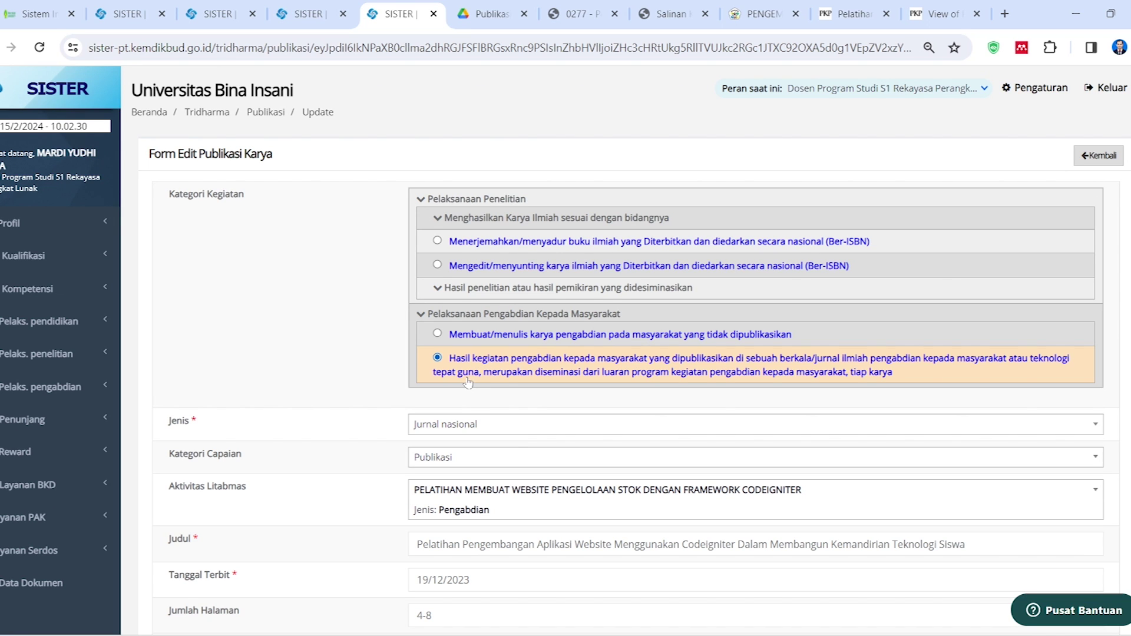
pyautogui.scroll(-3, 484, 365)
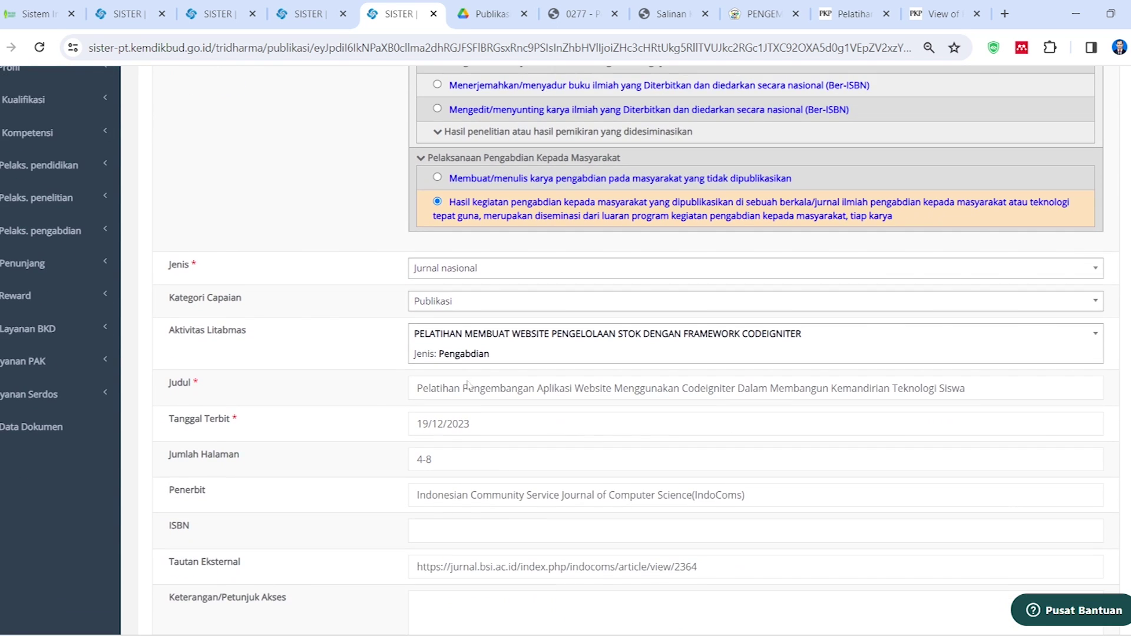
pyautogui.scroll(-15, 486, 387)
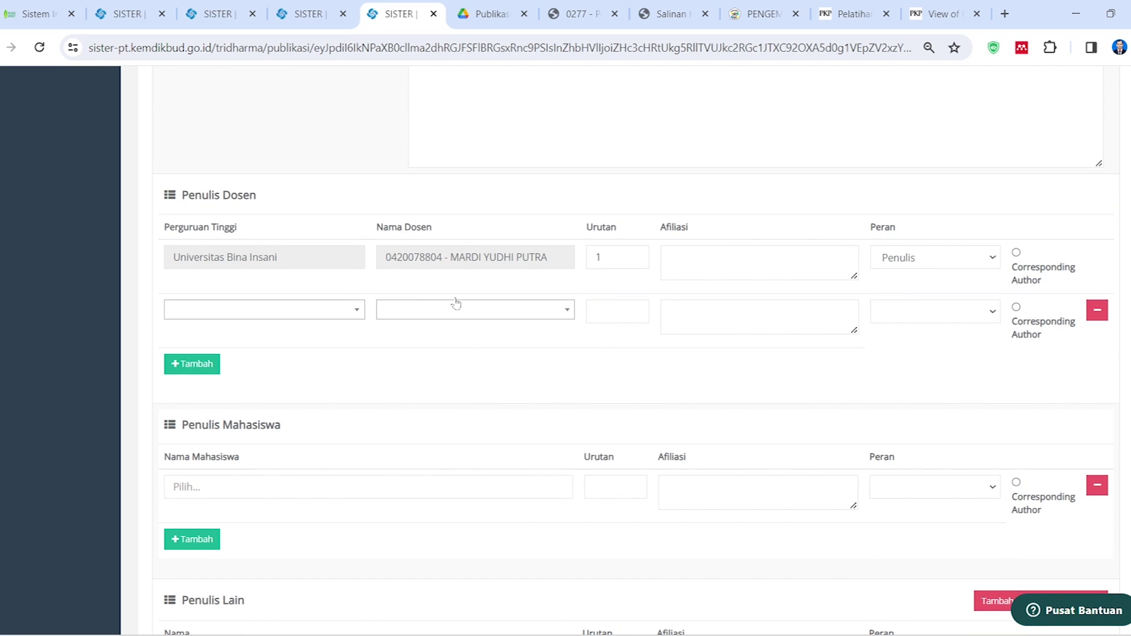
# Add a second lecturer from Universitas Bina Insani, found by searching 'dwi'
pyautogui.click(359, 312)
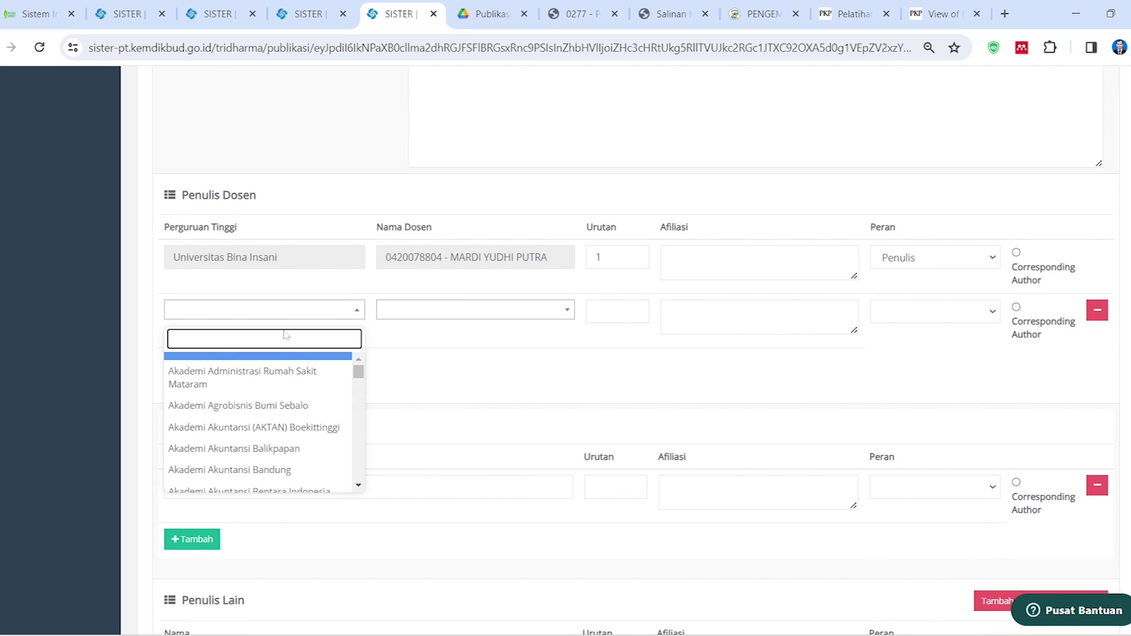
pyautogui.write('insani')
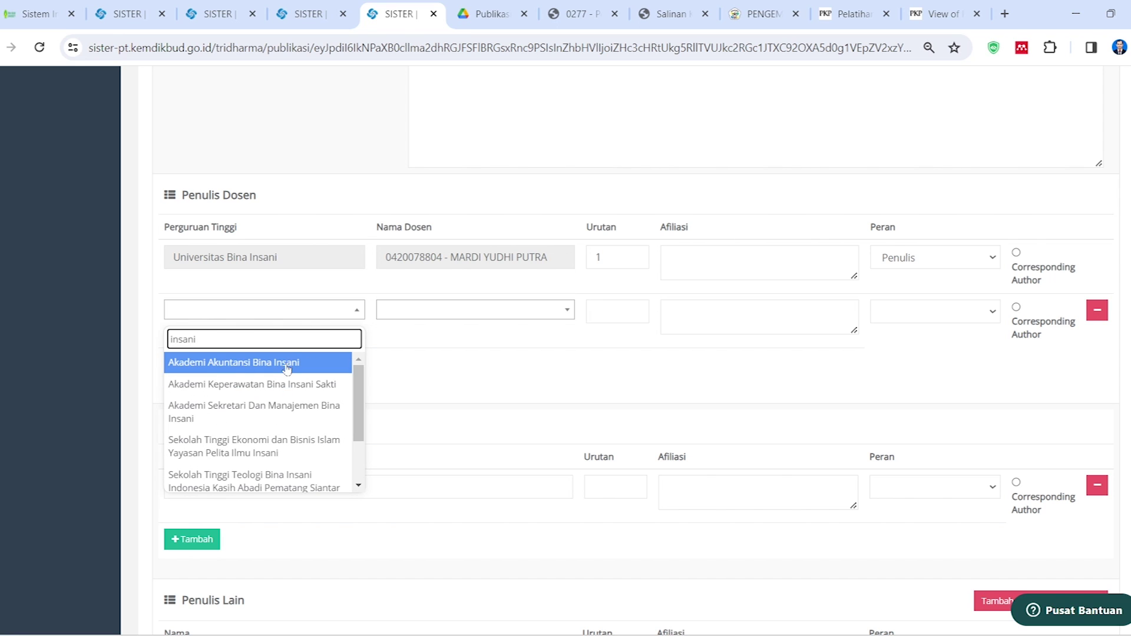
pyautogui.scroll(-2, 270, 424)
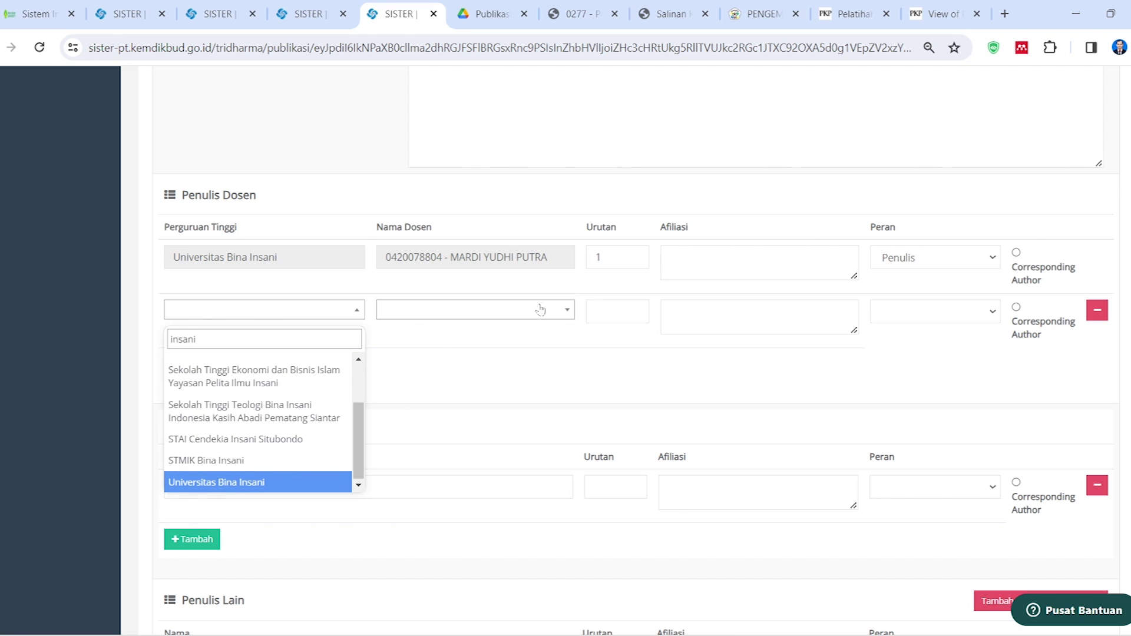
pyautogui.press('Return')
pyautogui.click(574, 306)
pyautogui.write('dwi')
pyautogui.press('Down')
pyautogui.press('Down')
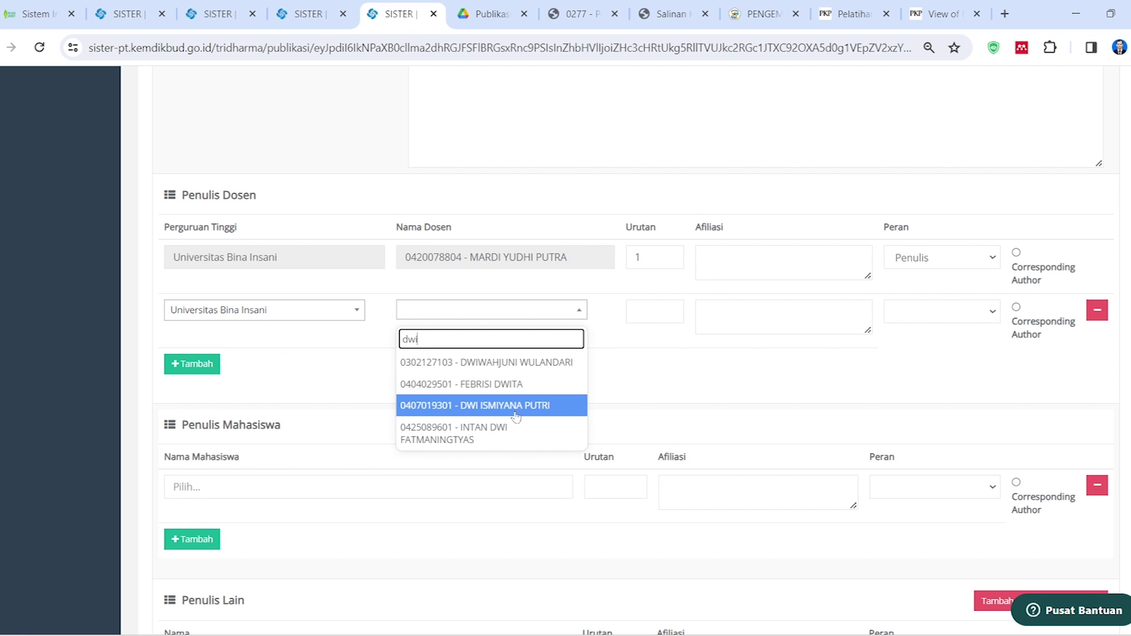
pyautogui.press('Return')
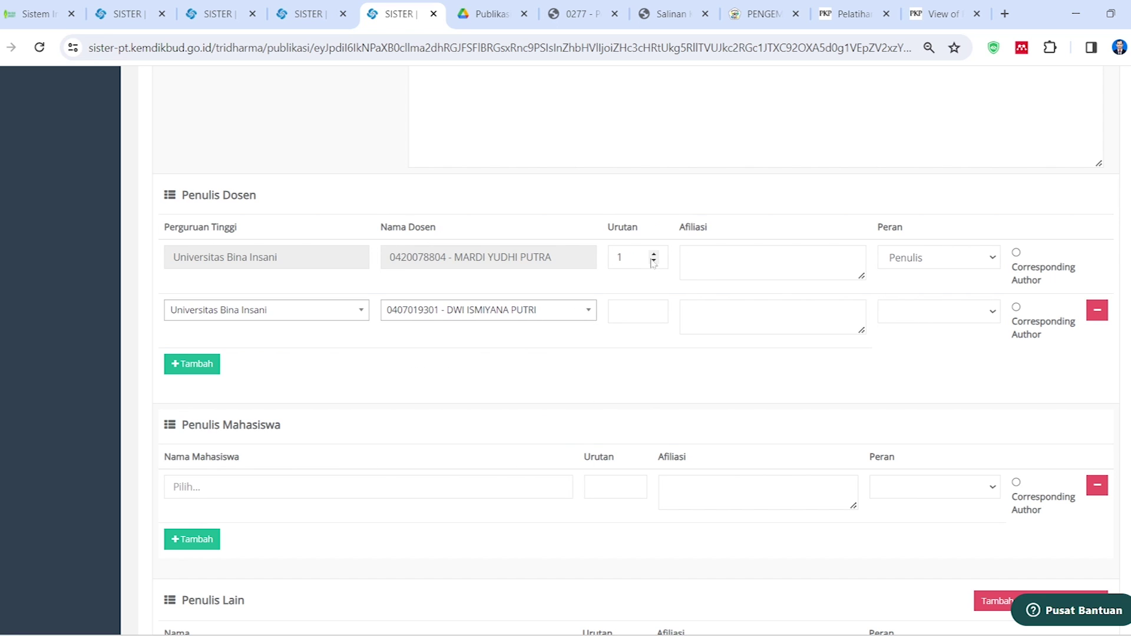
# Make the new lecturer order 1, Penulis and corresponding author; move the existing lecturer to 2
pyautogui.click(654, 254)
pyautogui.click(653, 308)
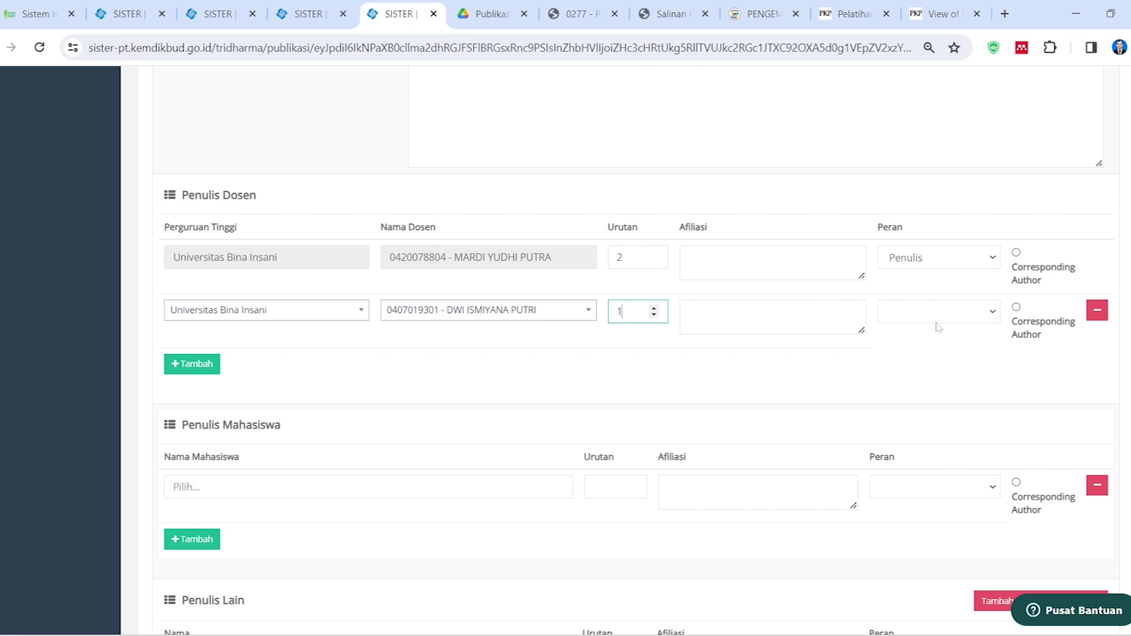
pyautogui.click(992, 315)
pyautogui.click(954, 341)
pyautogui.click(1016, 307)
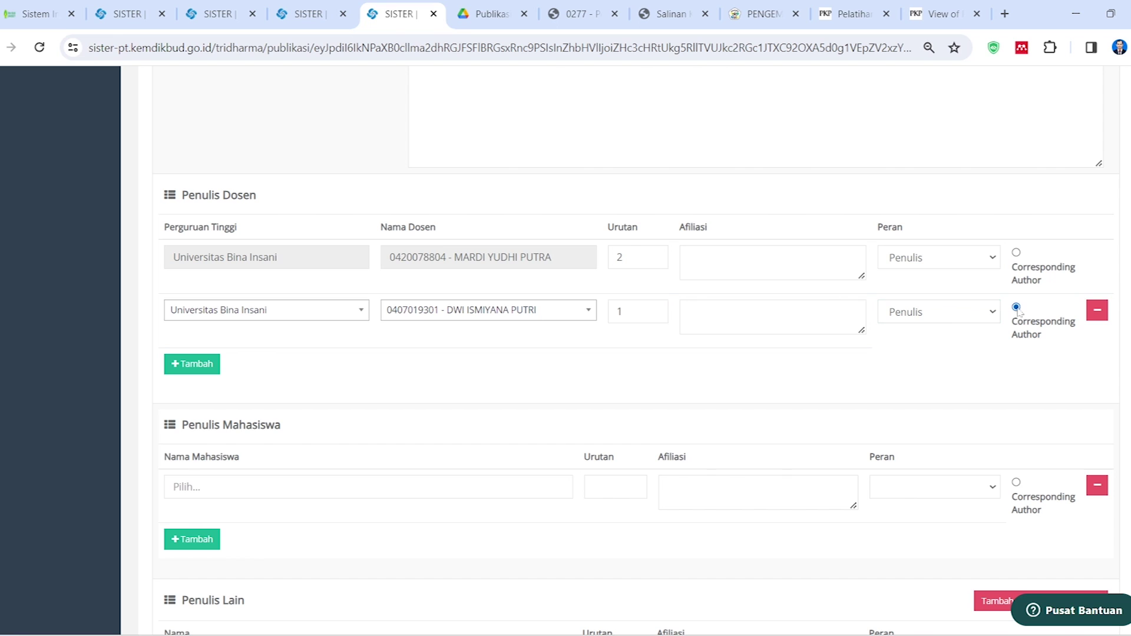
# Add a third lecturer row from Universitas Bina Insani, found by searching 'ari'
pyautogui.click(215, 364)
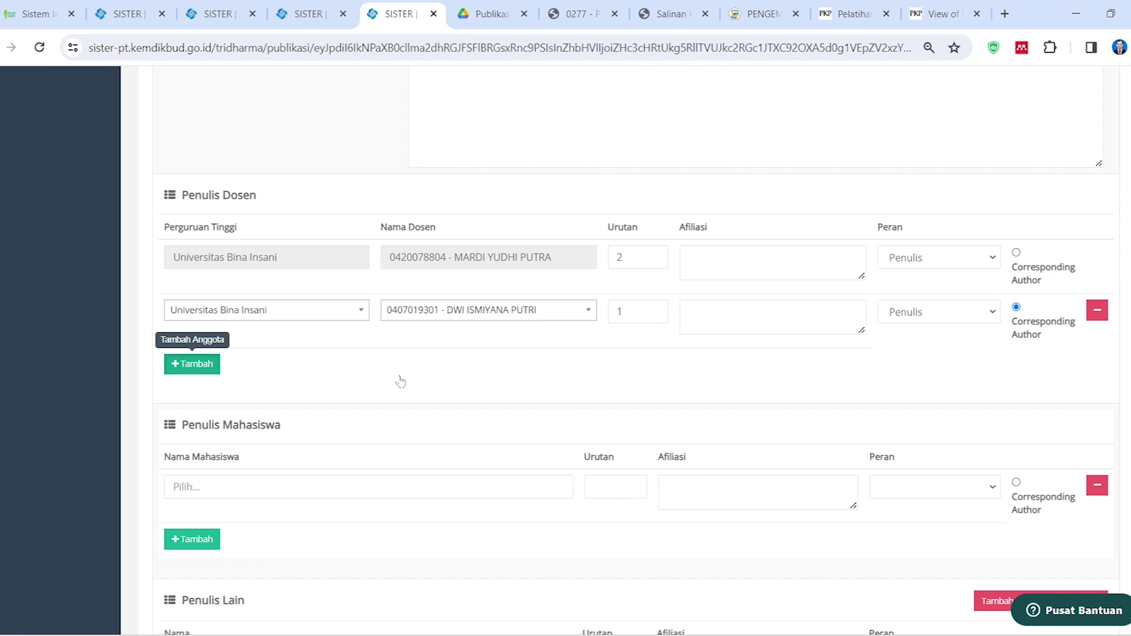
pyautogui.click(286, 367)
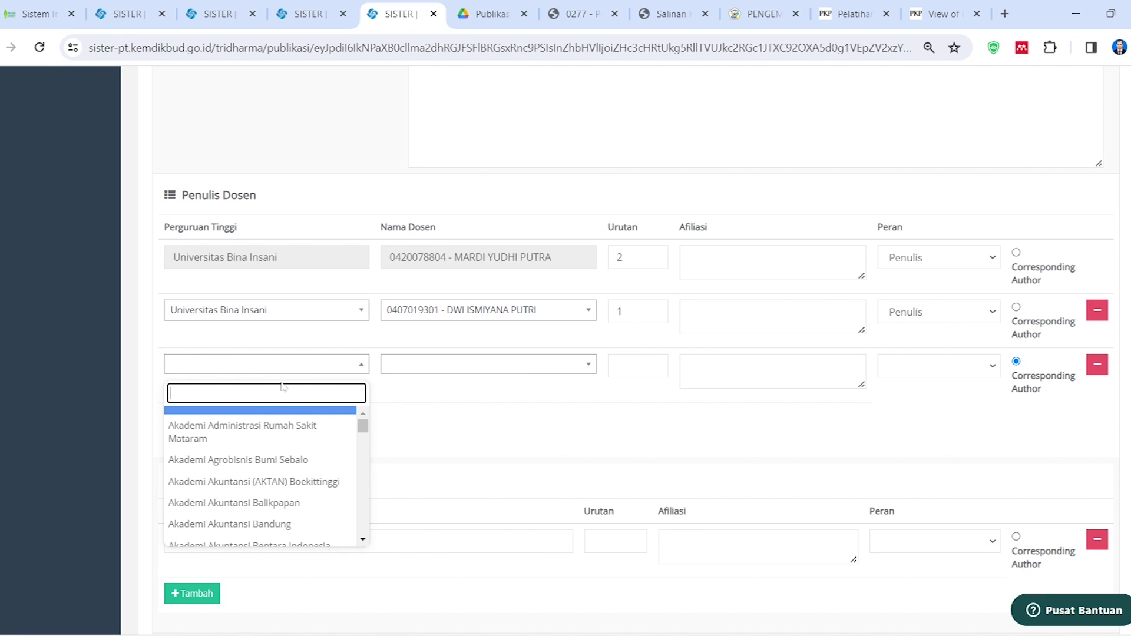
pyautogui.write('insansi')
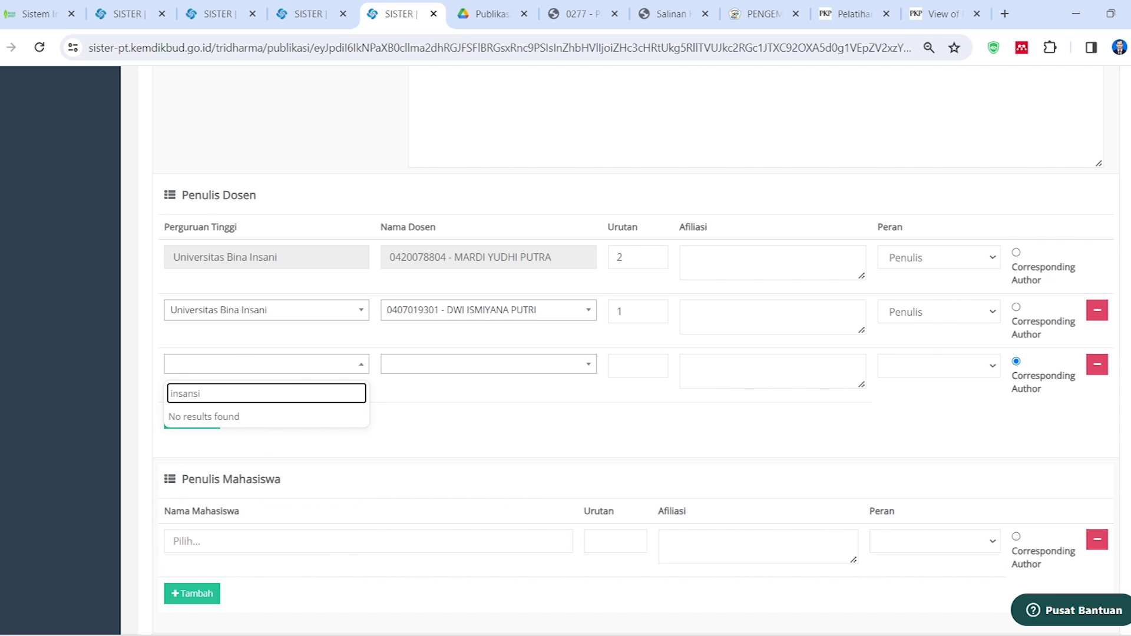
pyautogui.press('BackSpace')
pyautogui.press('BackSpace')
pyautogui.write('i')
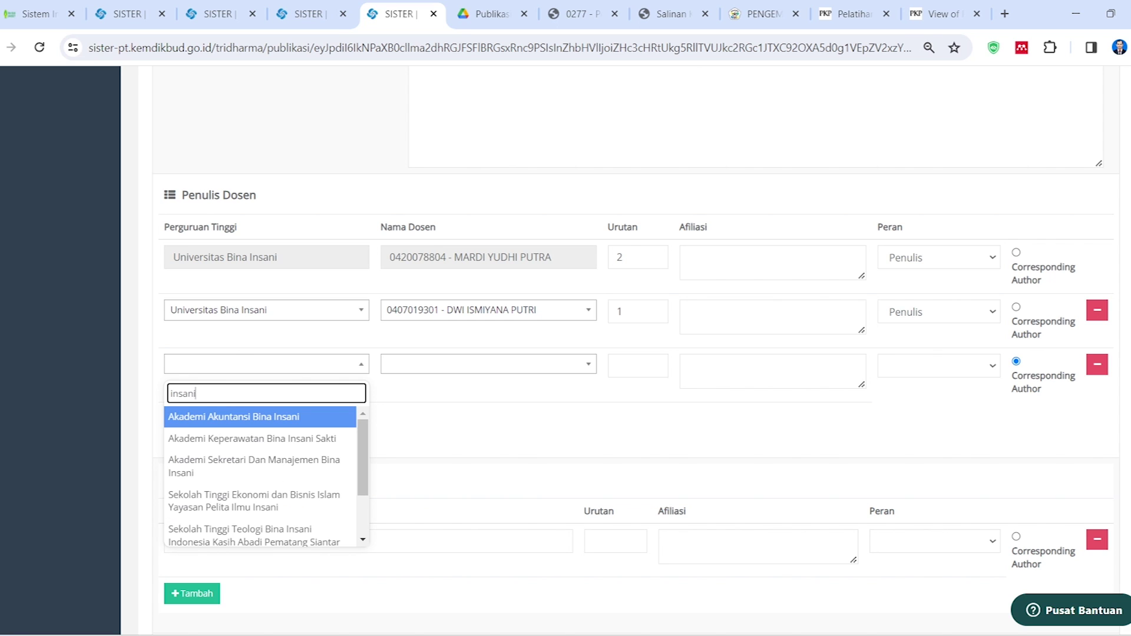
pyautogui.scroll(-4, 274, 471)
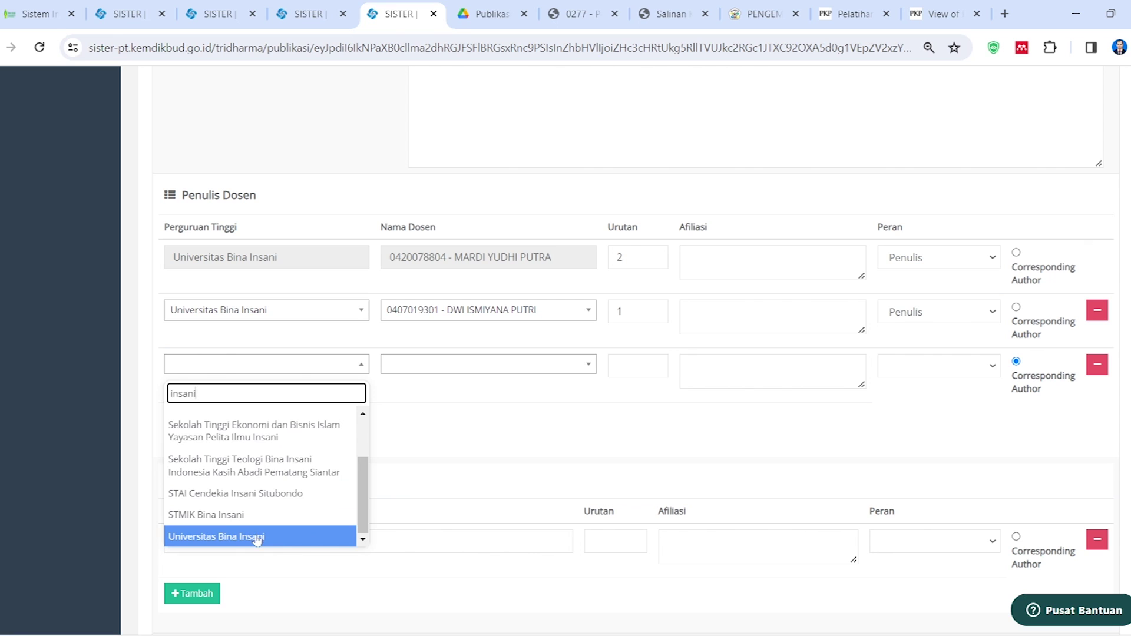
pyautogui.click(254, 538)
pyautogui.click(474, 365)
pyautogui.write('ari')
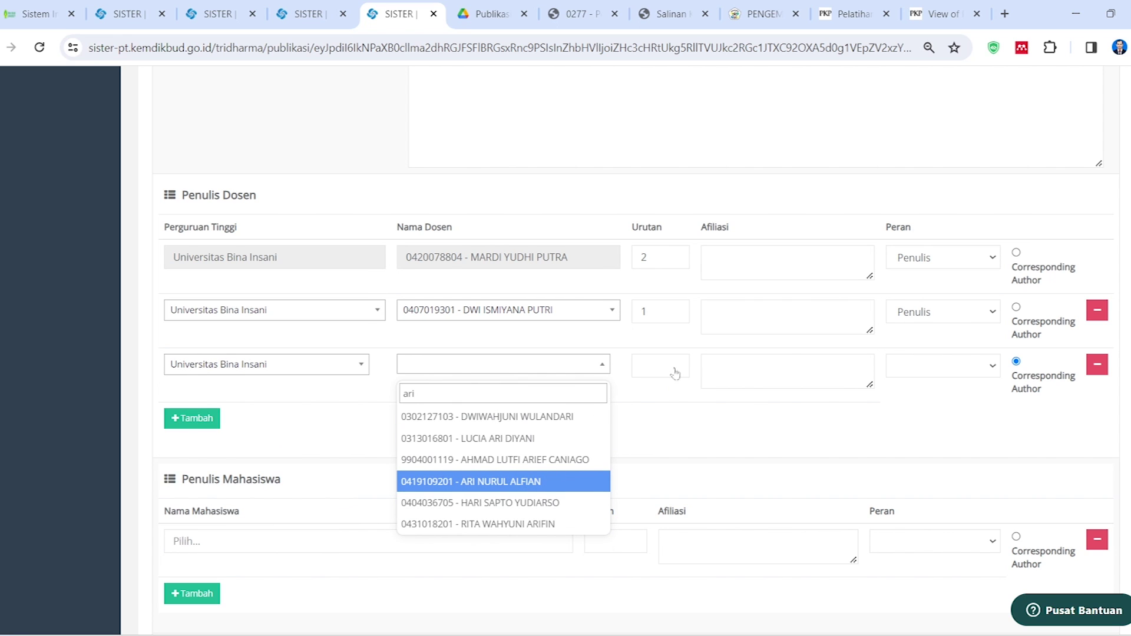
pyautogui.click(554, 480)
# Give the third lecturer order 3 and role Penulis, keeping corresponding author on the order-1 lecturer
pyautogui.write('3')
pyautogui.click(919, 366)
pyautogui.click(954, 394)
pyautogui.click(1014, 323)
pyautogui.scroll(-3, 510, 423)
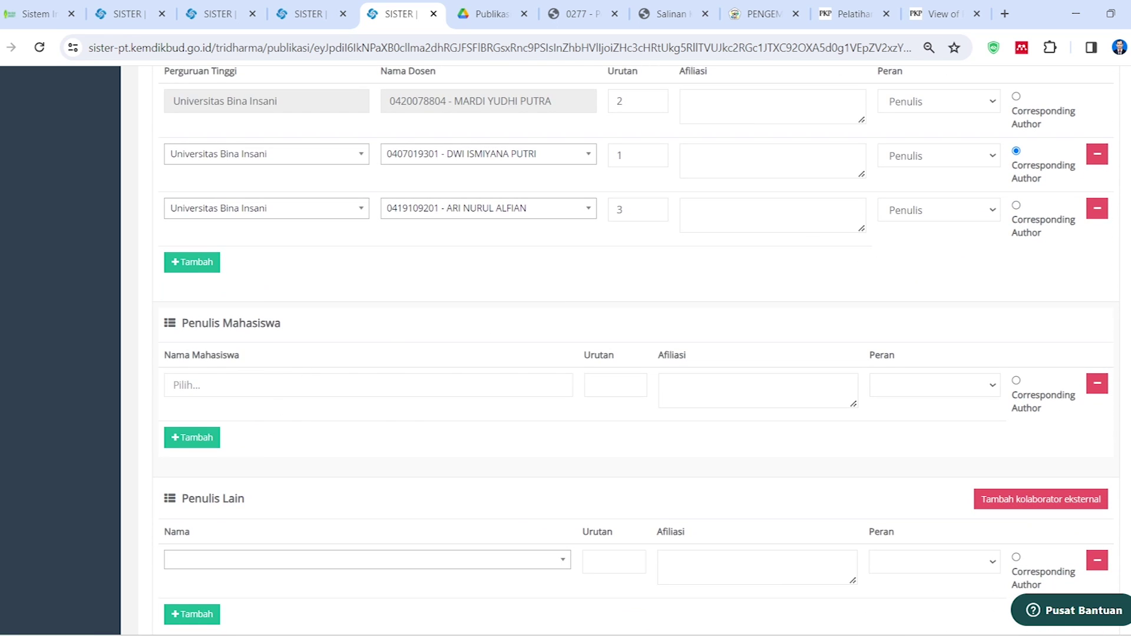
pyautogui.click(320, 385)
# Search the student author's institution for 'insani', which finds nothing
pyautogui.write('insan')
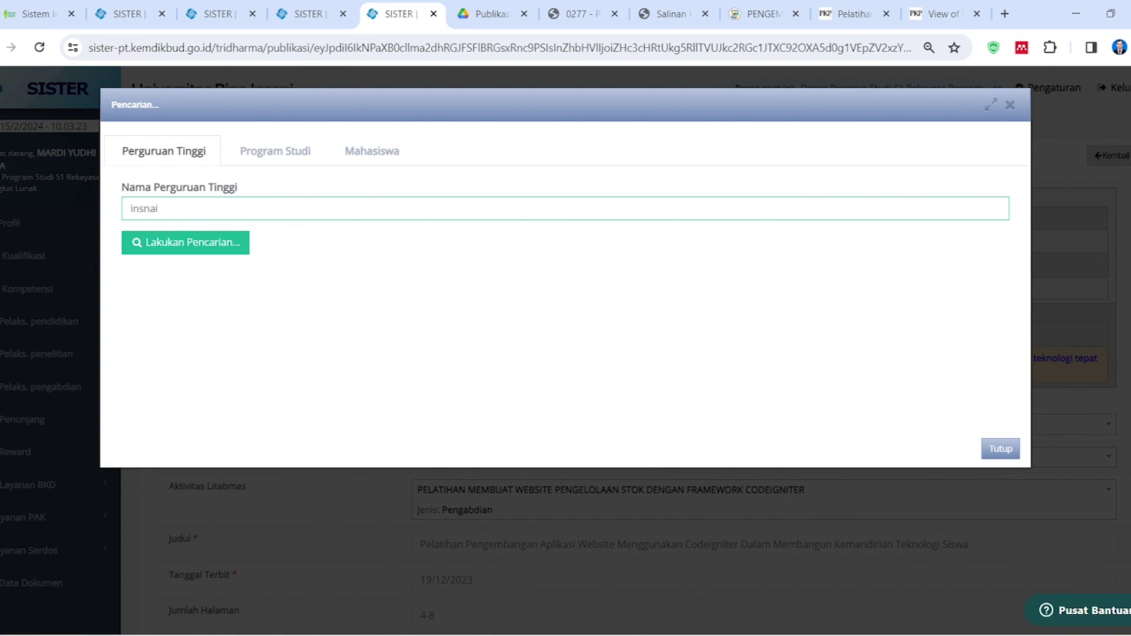
pyautogui.press('Return')
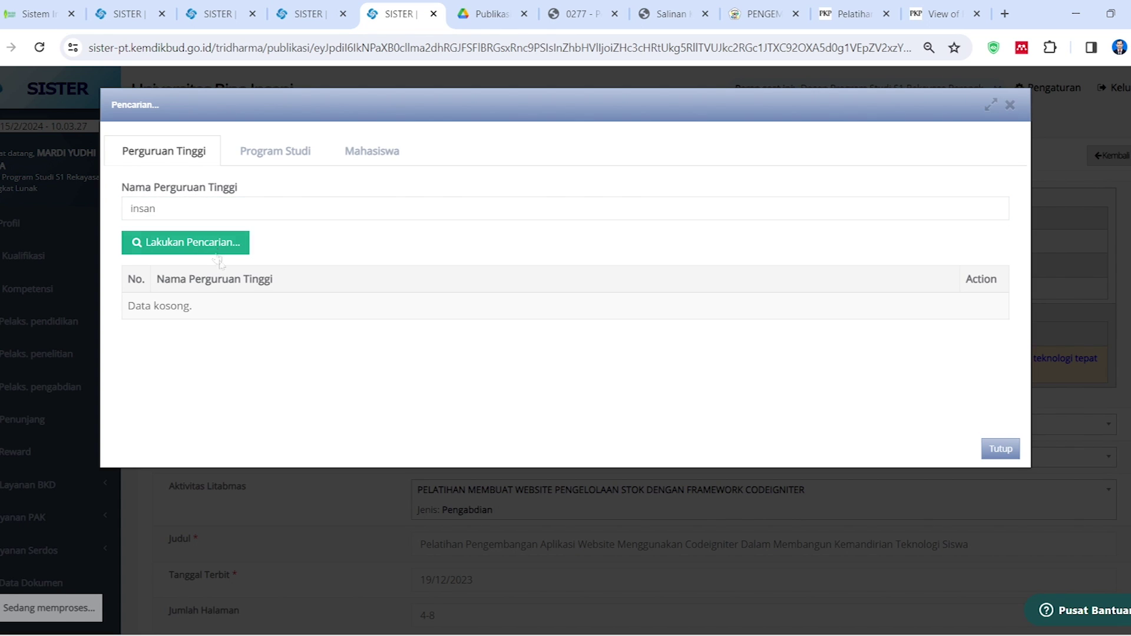
pyautogui.write('i')
pyautogui.click(194, 248)
pyautogui.click(196, 245)
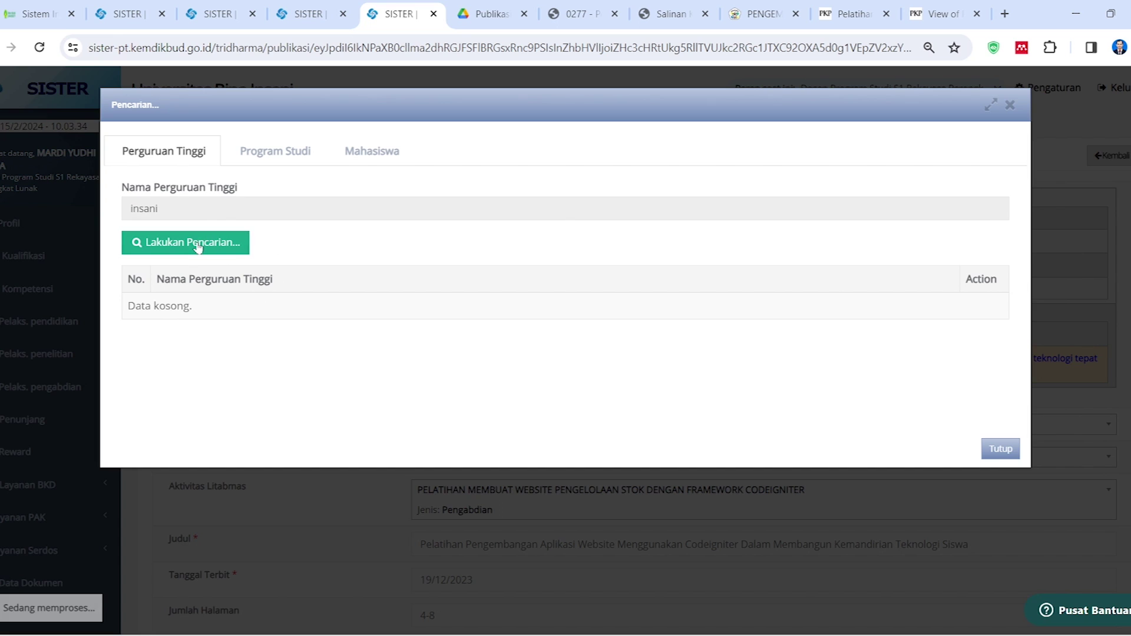
# Search student study programmes for 'infor' instead
pyautogui.click(275, 150)
pyautogui.click(258, 209)
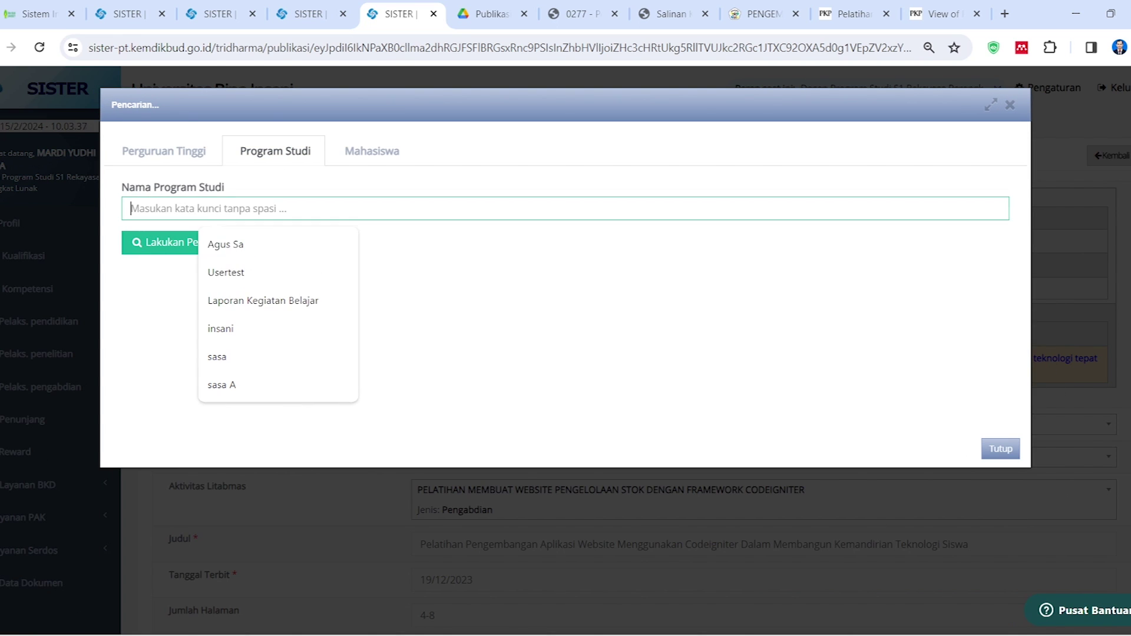
pyautogui.click(256, 330)
pyautogui.hotkey('ctrl', 'a')
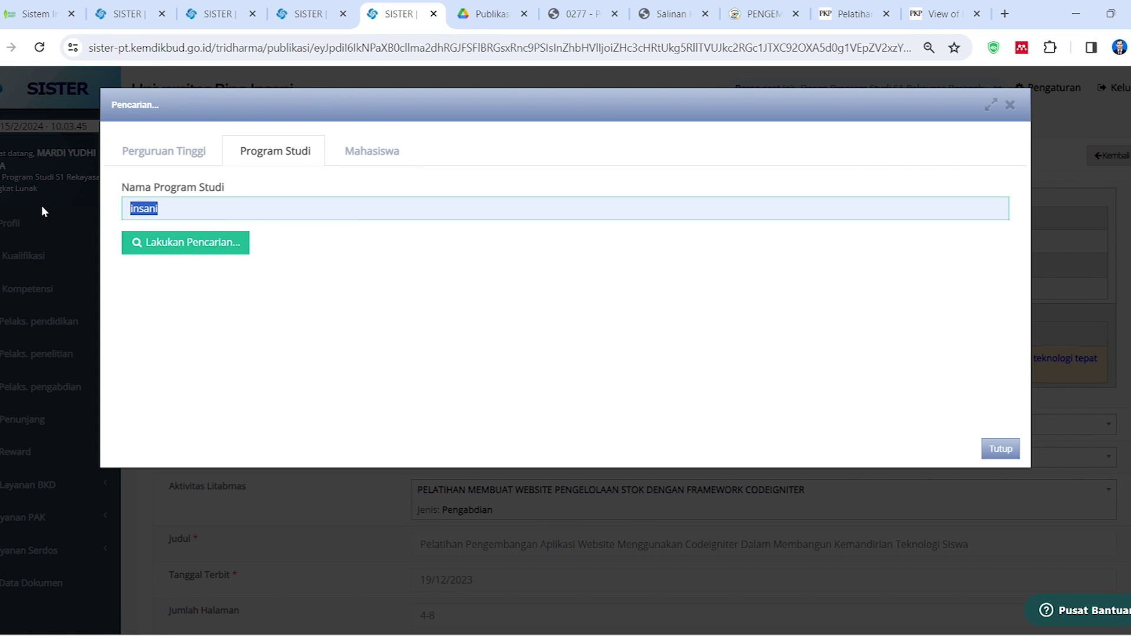
pyautogui.write('infor')
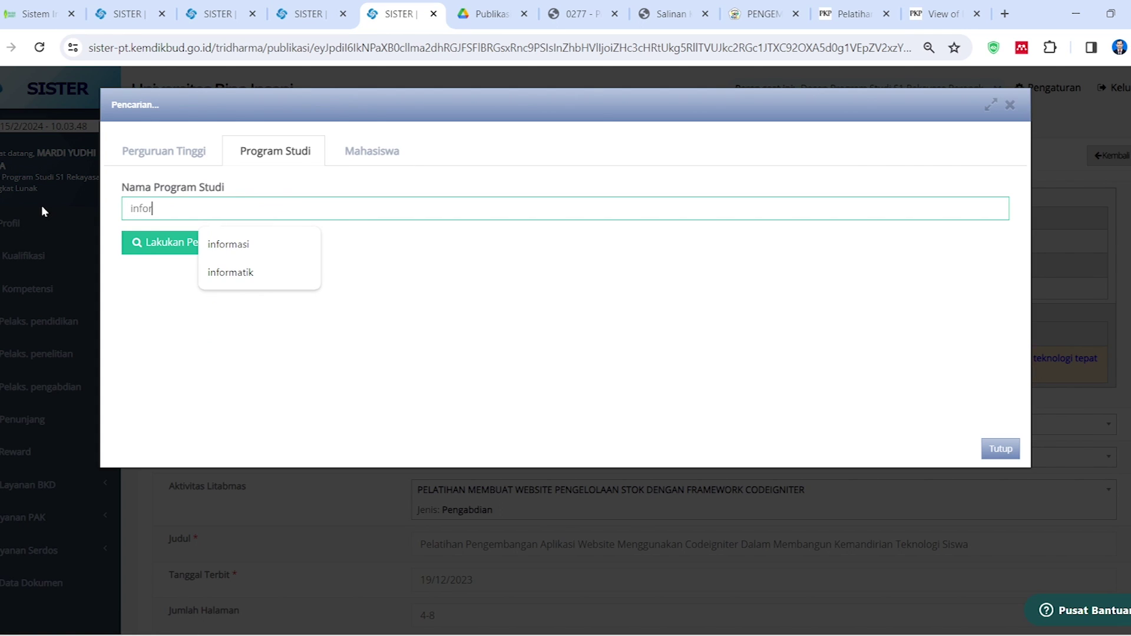
pyautogui.click(177, 241)
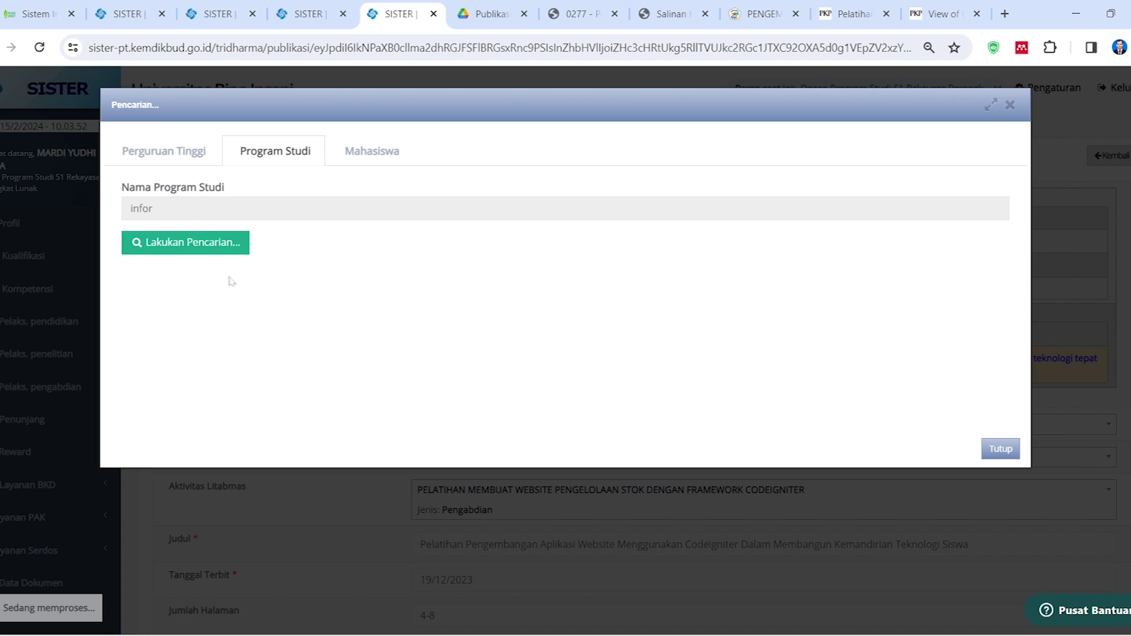
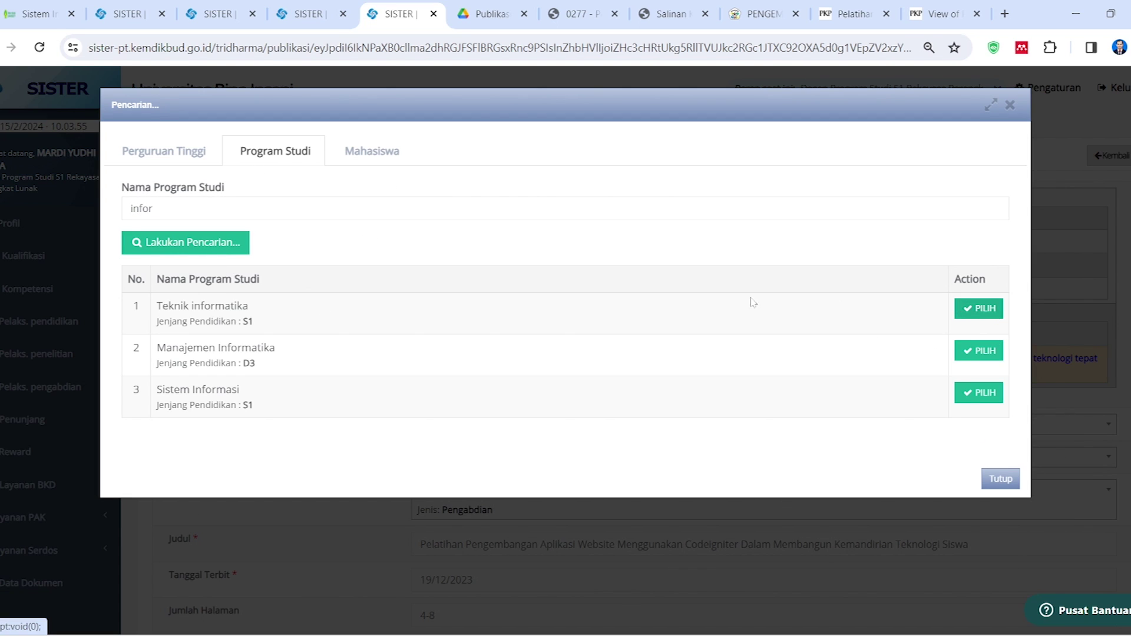
# Choose Teknik informatika and add the second student found by searching 'putro' as co-author
pyautogui.click(972, 316)
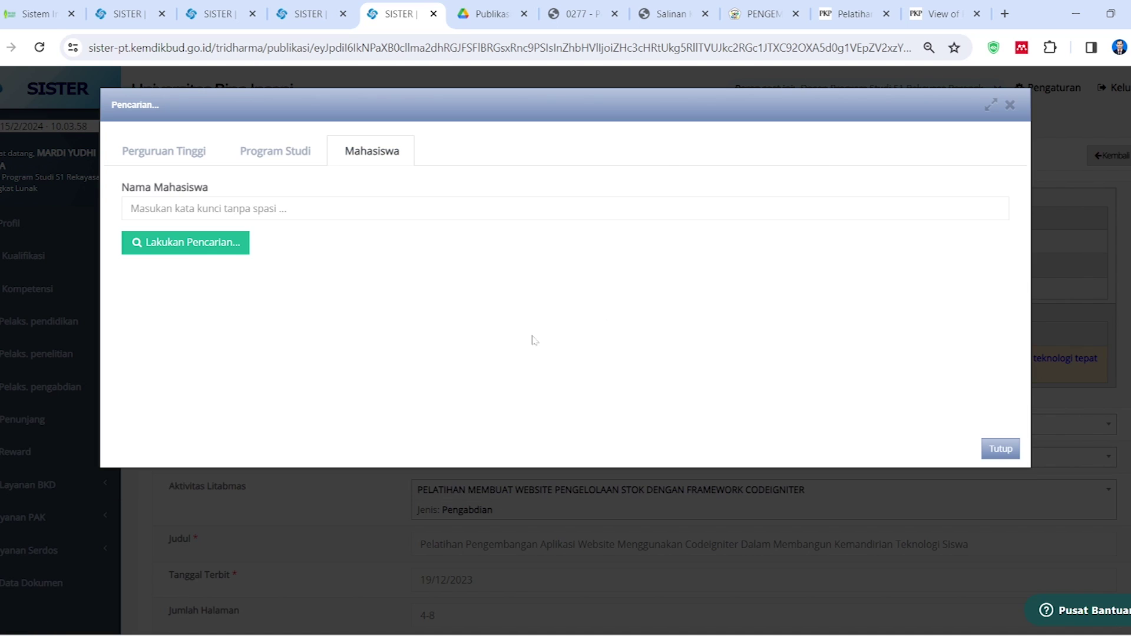
pyautogui.click(293, 215)
pyautogui.write('putro')
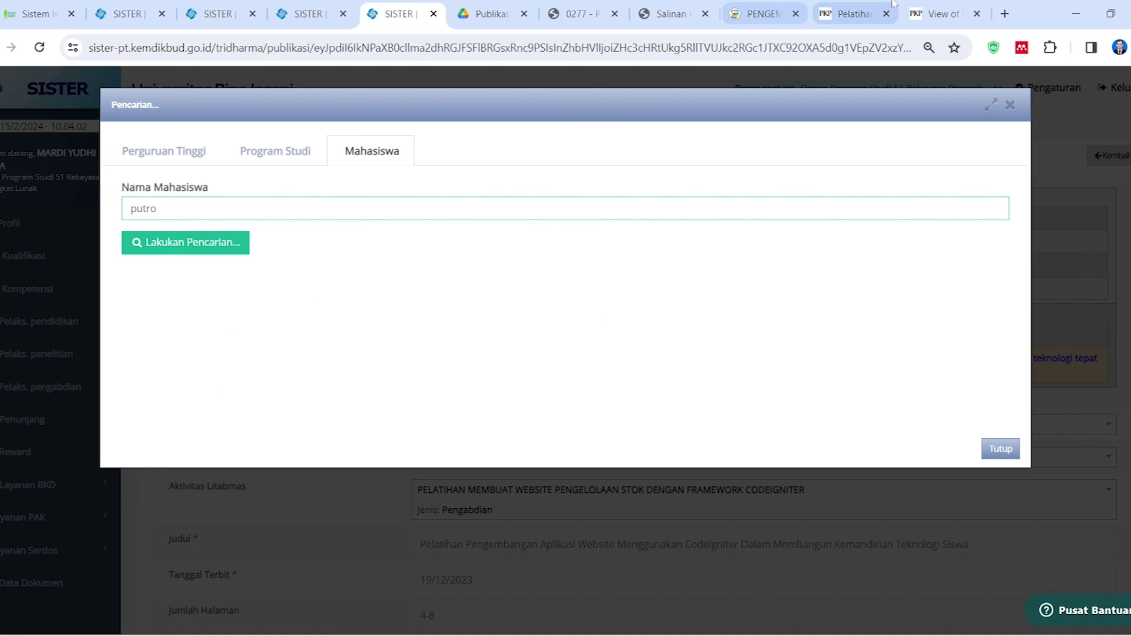
pyautogui.click(918, 13)
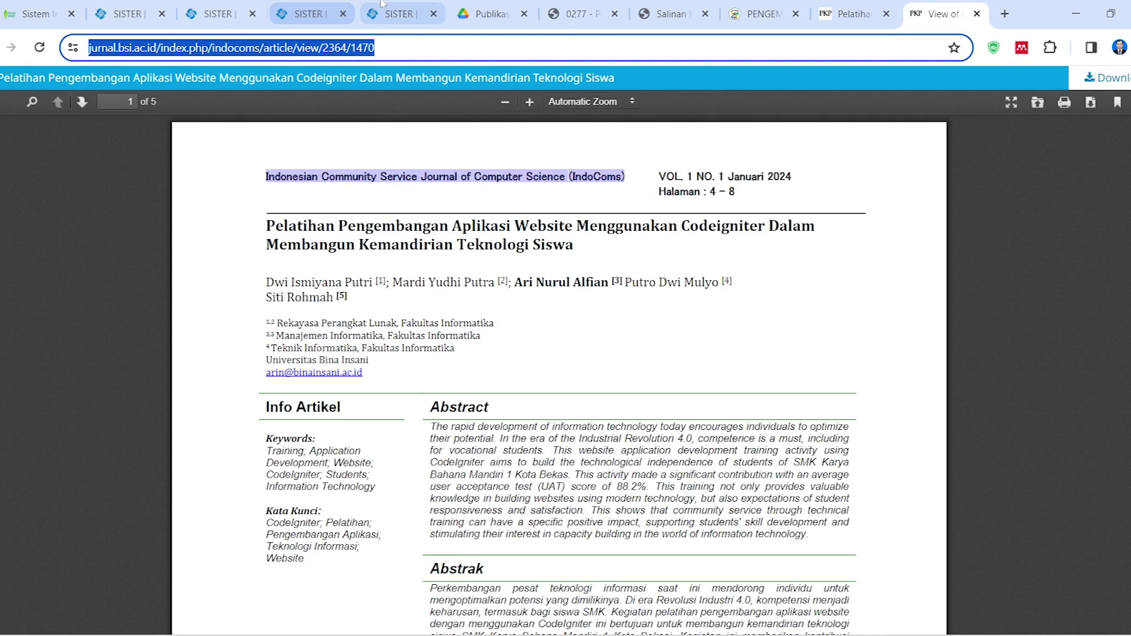
pyautogui.click(404, 11)
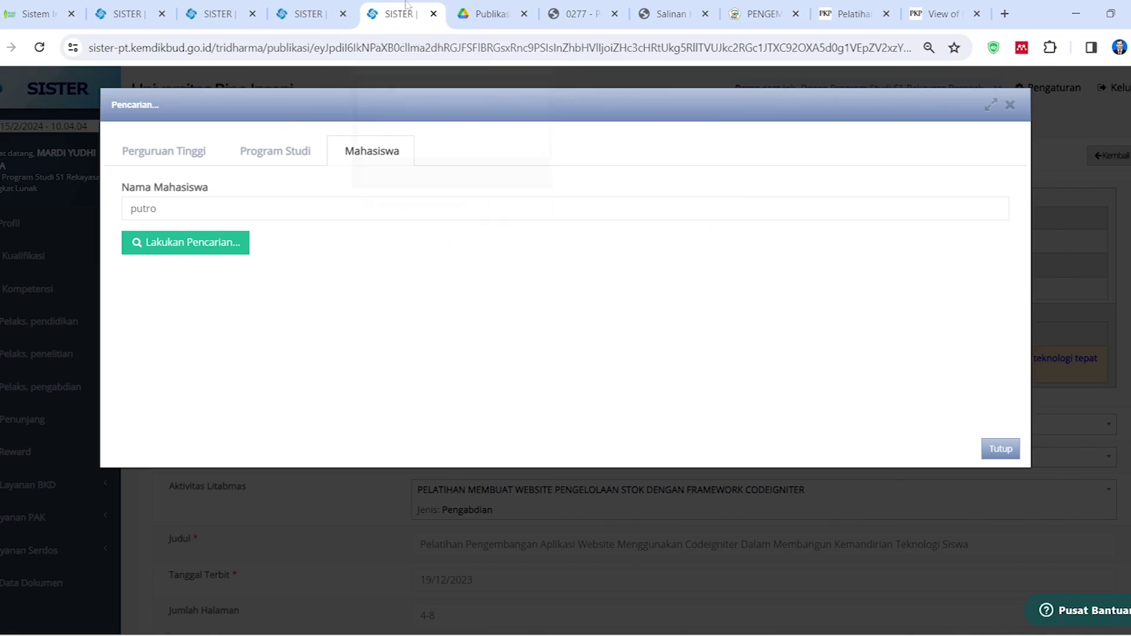
pyautogui.click(235, 242)
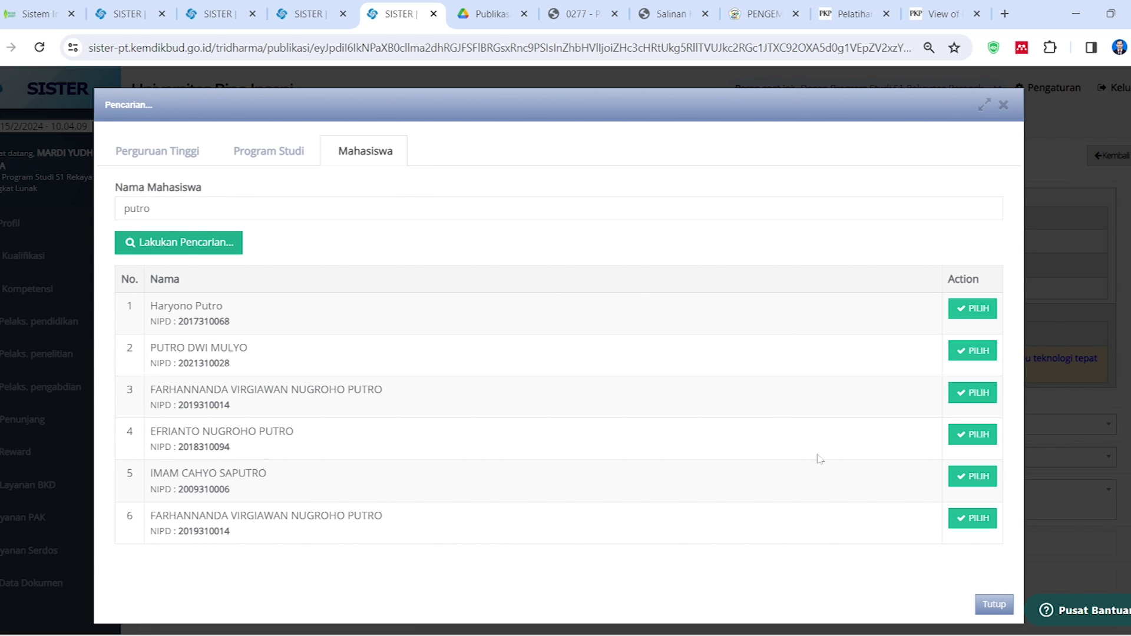
pyautogui.click(971, 350)
# Set that student author's role to Penulis
pyautogui.scroll(-4, 420, 481)
pyautogui.scroll(-10, 420, 481)
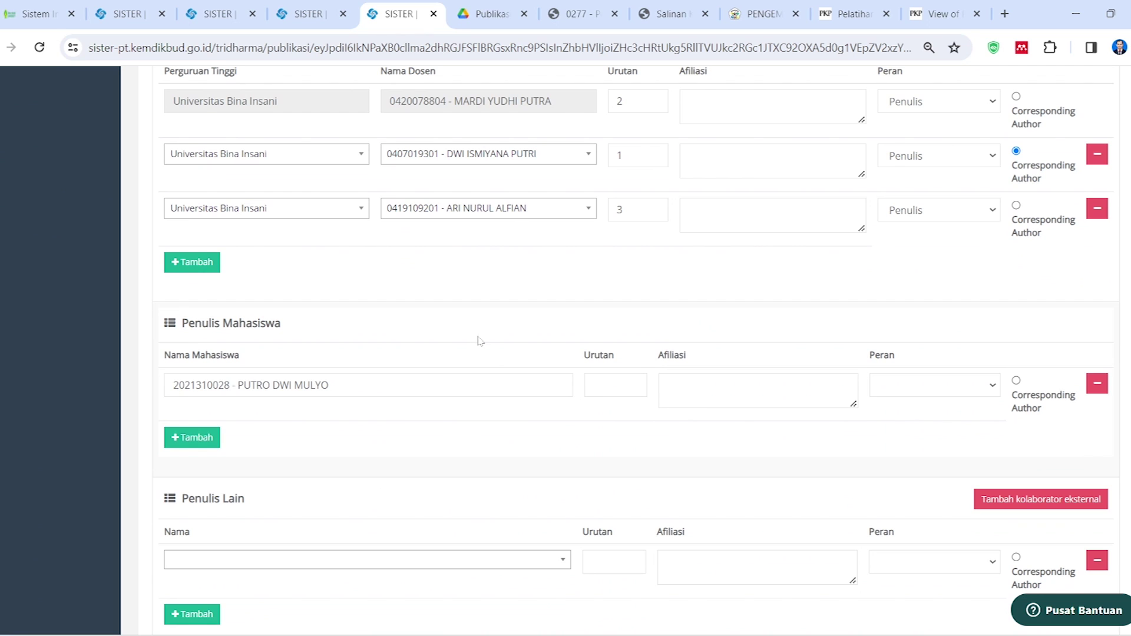
pyautogui.scroll(-2, 479, 341)
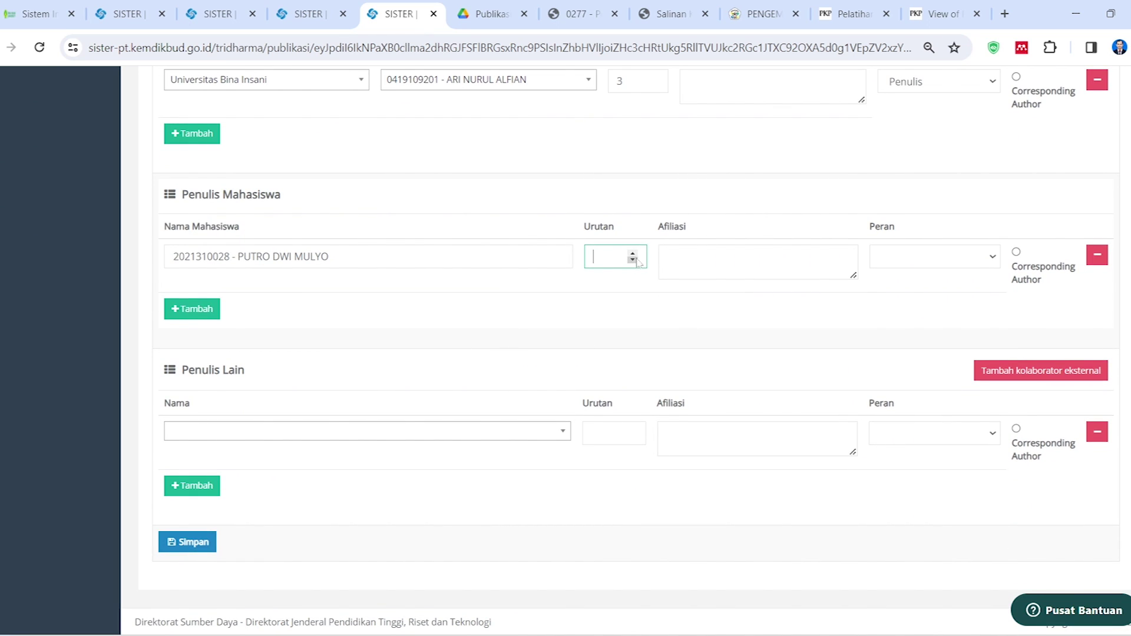
pyautogui.scroll(2, 531, 331)
pyautogui.scroll(-2, 563, 352)
pyautogui.click(964, 260)
pyautogui.click(901, 288)
# Add another student row with institution Universitas Bina Insani and programme Manajemen Informatika
pyautogui.click(192, 308)
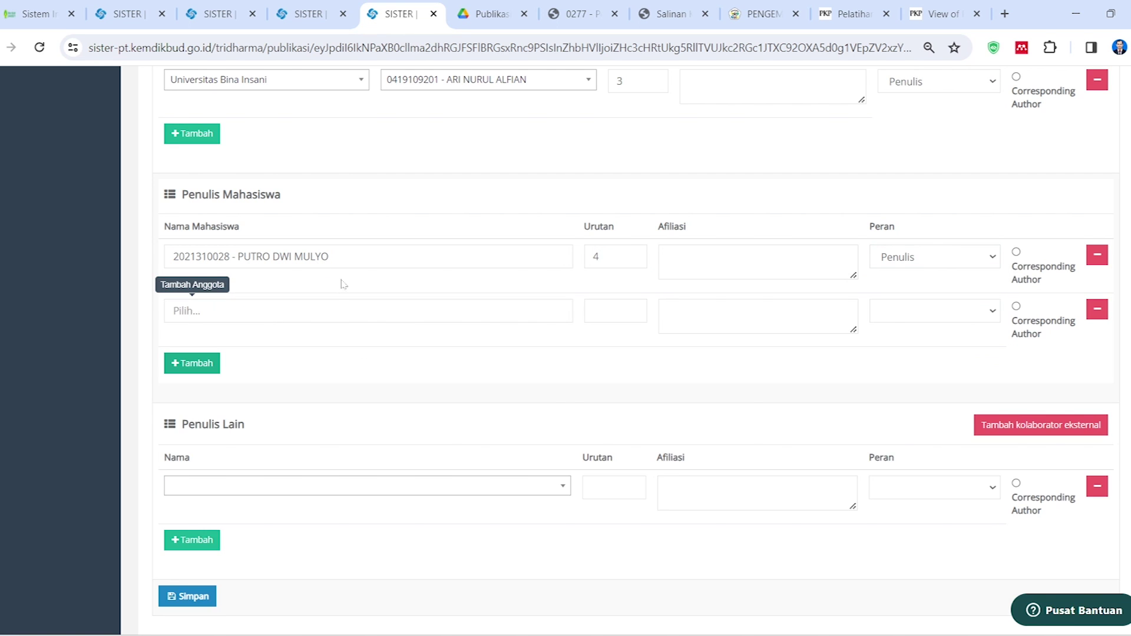
pyautogui.click(192, 310)
pyautogui.write('insani')
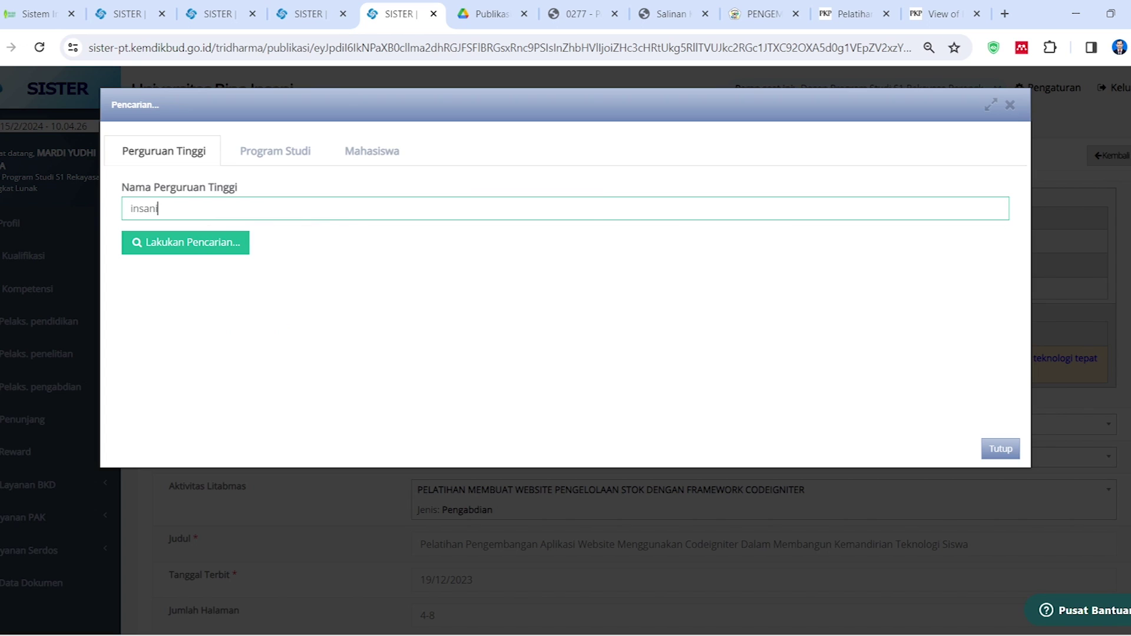
pyautogui.click(215, 242)
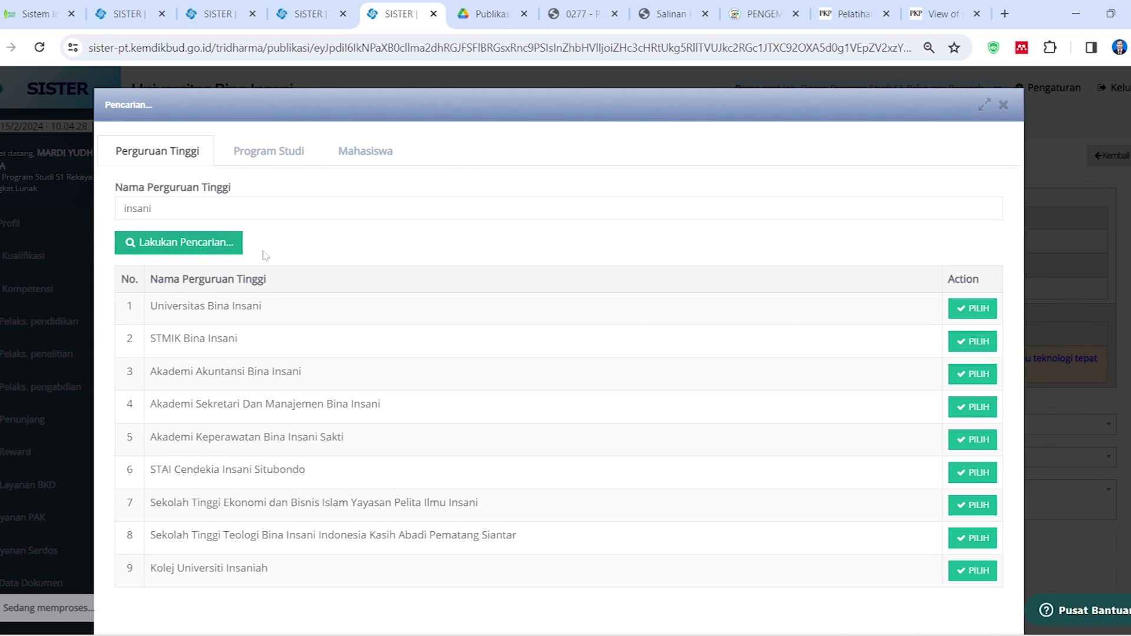
pyautogui.click(968, 311)
pyautogui.click(274, 208)
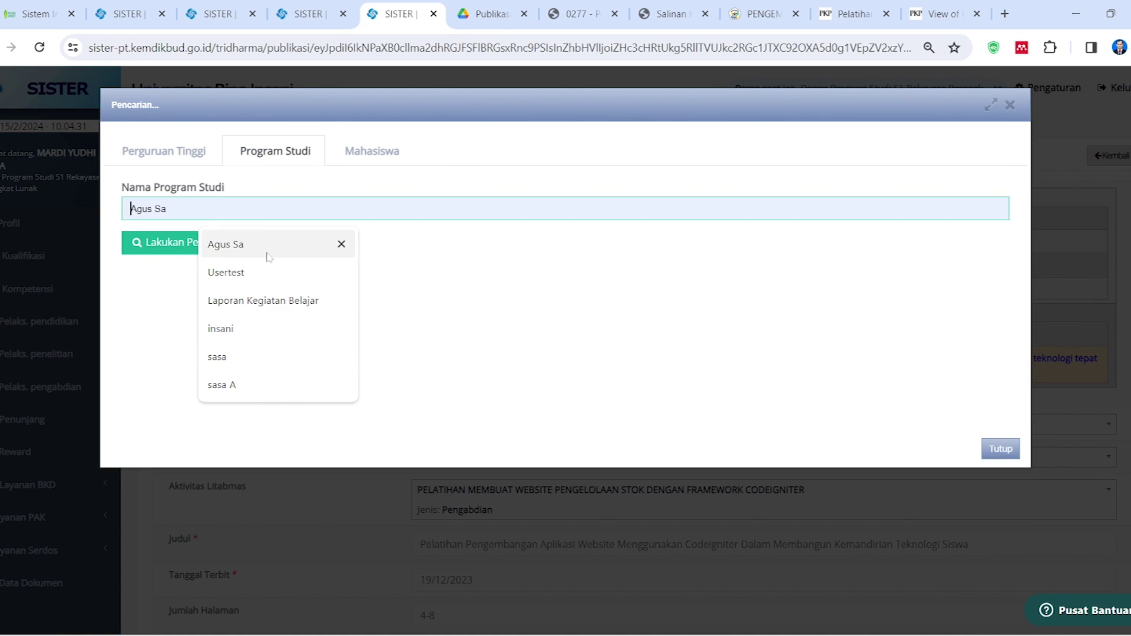
pyautogui.write('manajemen')
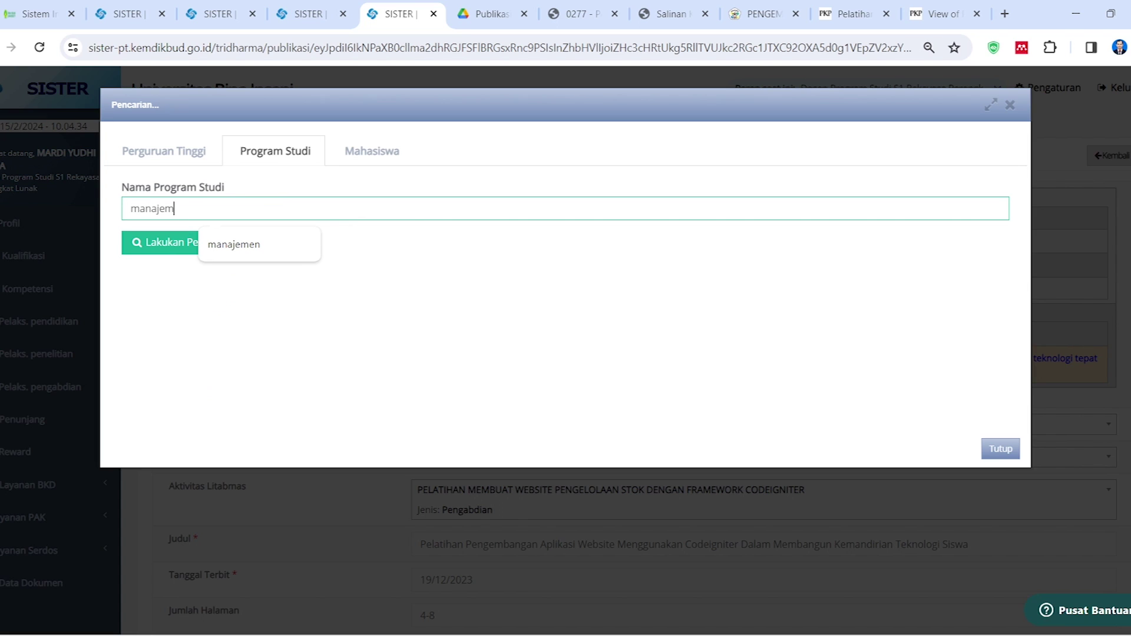
pyautogui.press('Return')
pyautogui.click(979, 351)
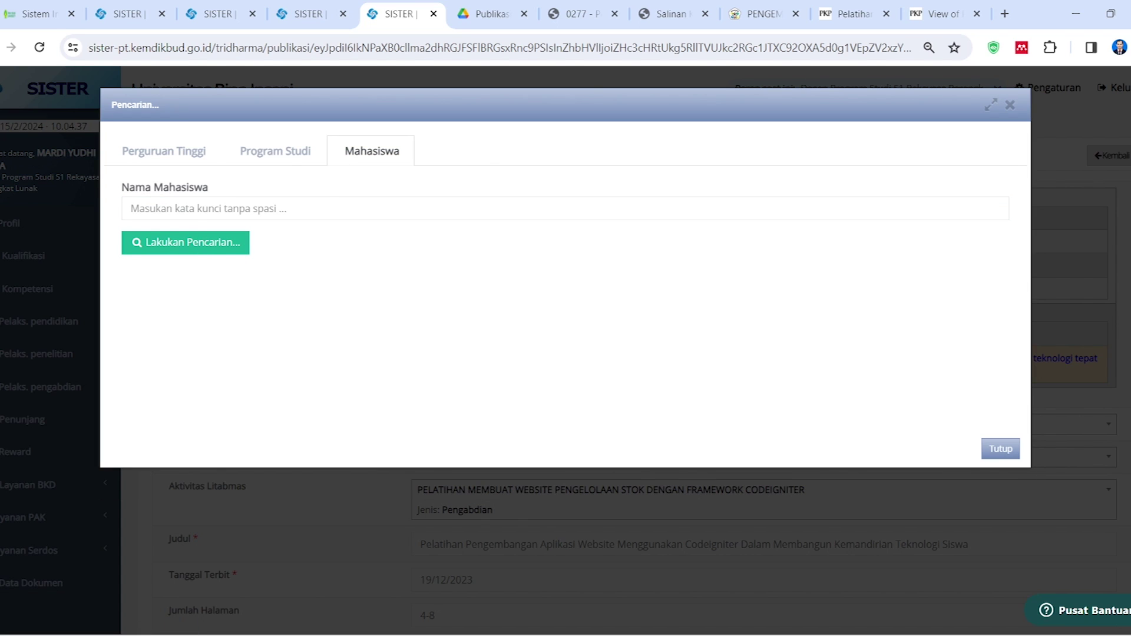
# Add the fourth student matching 'rohma' as co-author with role Penulis
pyautogui.click(200, 208)
pyautogui.write('rohma')
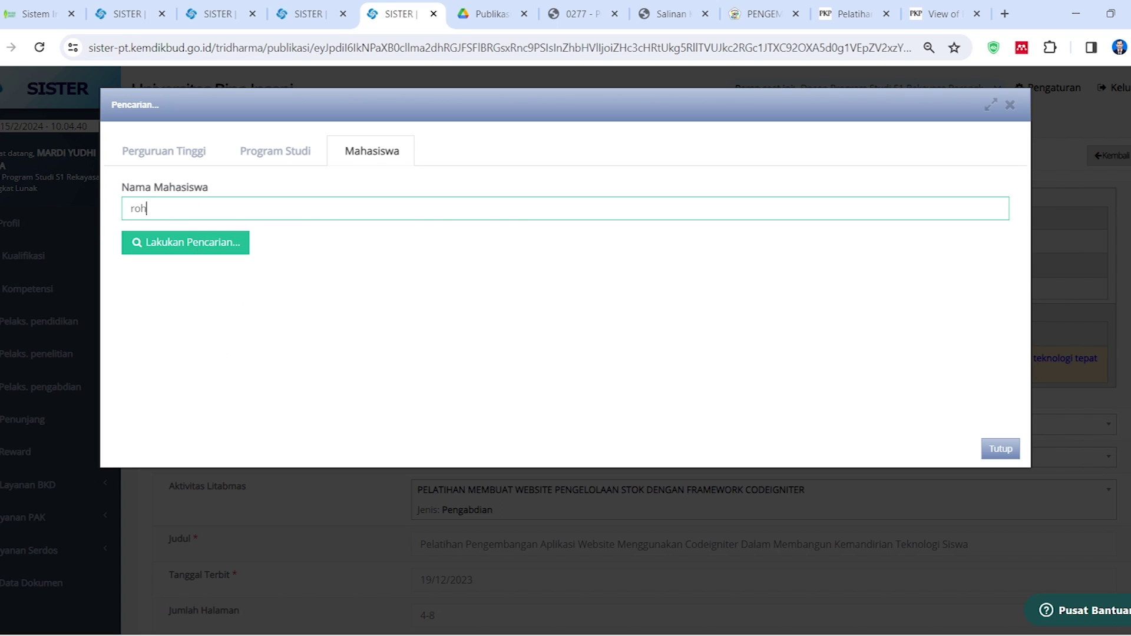
pyautogui.press('Return')
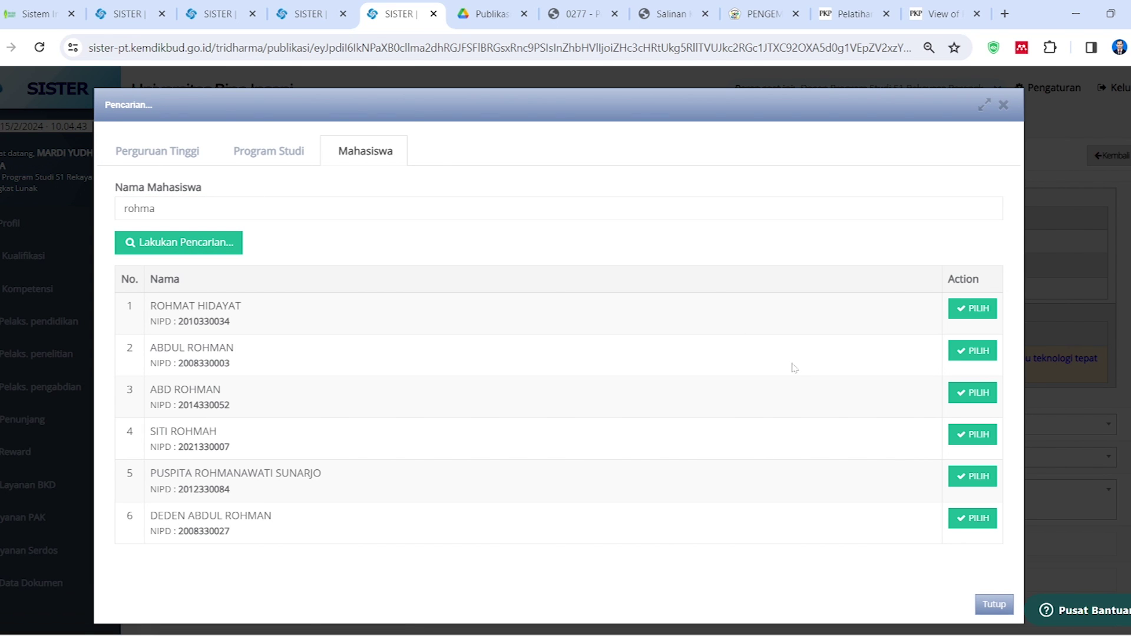
pyautogui.click(972, 434)
pyautogui.scroll(-9, 401, 440)
pyautogui.scroll(-9, 406, 437)
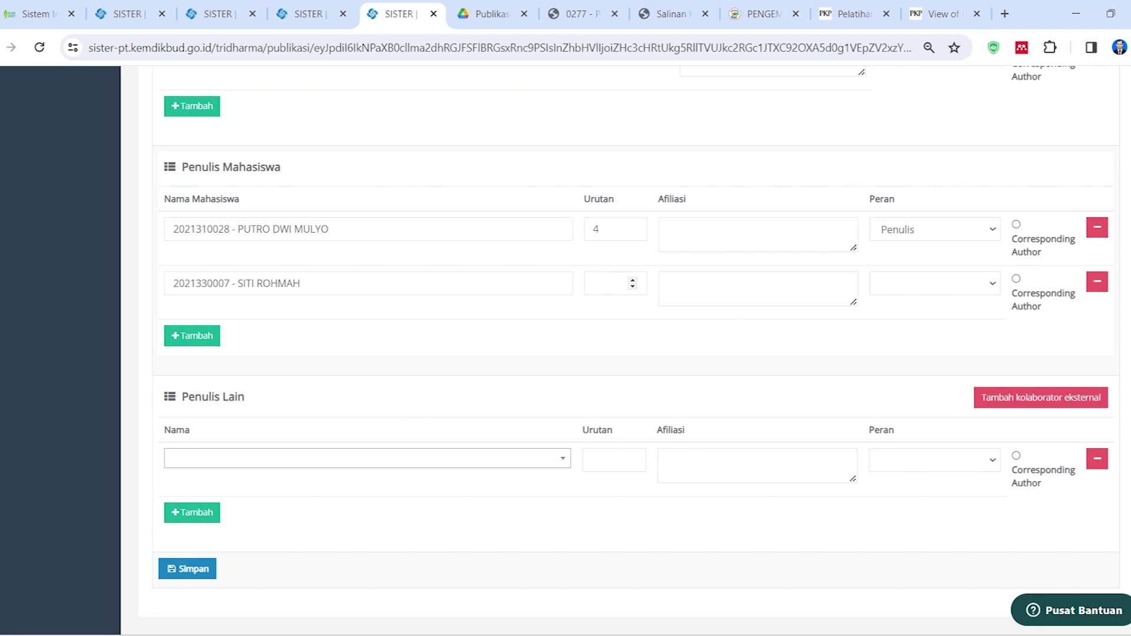
pyautogui.click(909, 283)
pyautogui.click(897, 312)
# Bring up the Pengabdian activity list
pyautogui.scroll(-1, 435, 450)
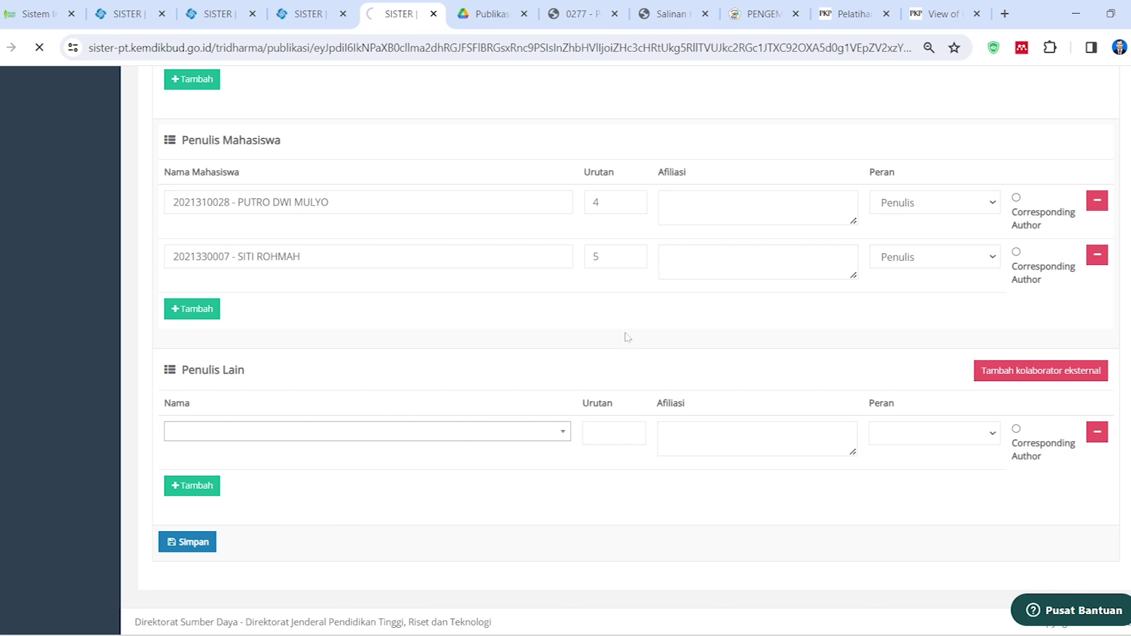
pyautogui.click(235, 13)
pyautogui.click(308, 12)
pyautogui.click(246, 6)
pyautogui.click(321, 9)
# Check that Pelaksanaan Pengabdian sections B–G show no claims, then return to Form Edit Publikasi
pyautogui.click(235, 5)
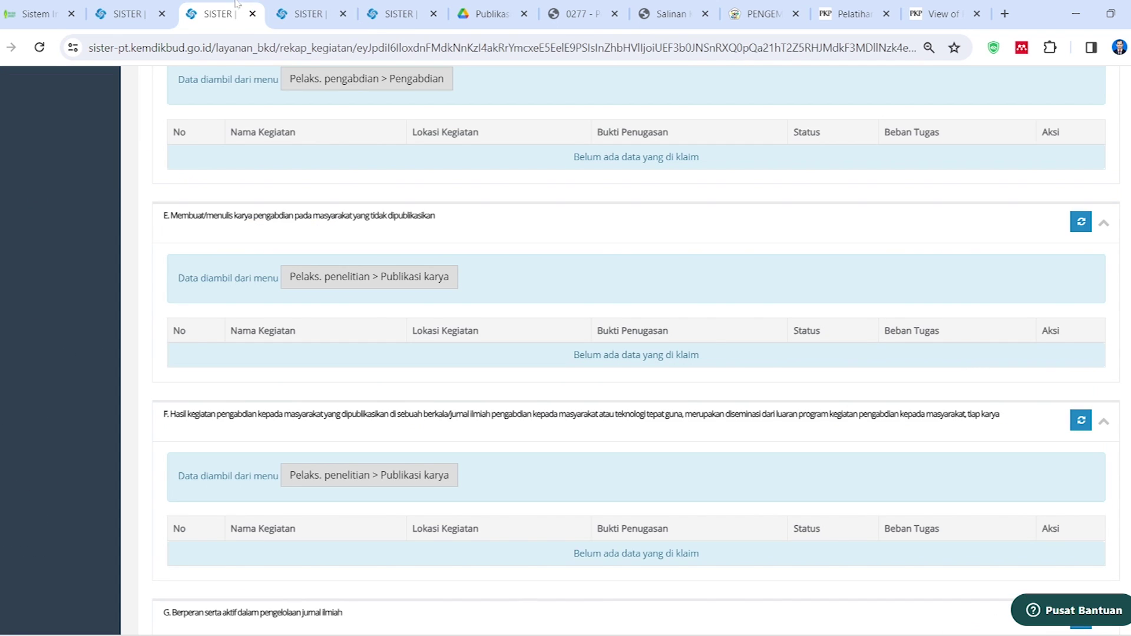
pyautogui.scroll(12, 560, 252)
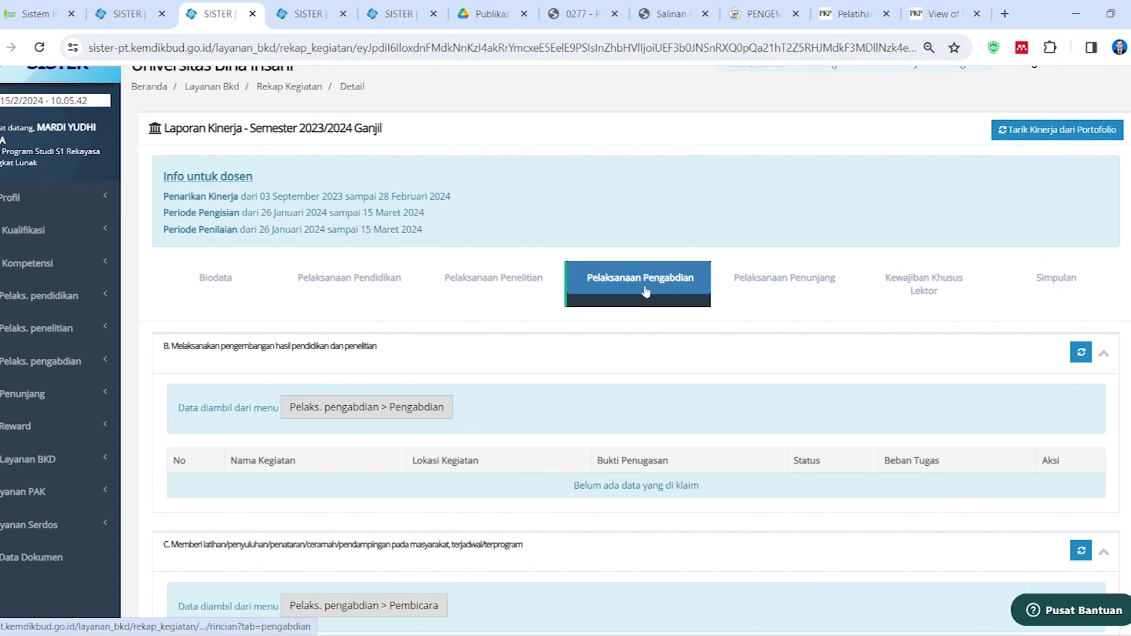
pyautogui.scroll(-3, 624, 297)
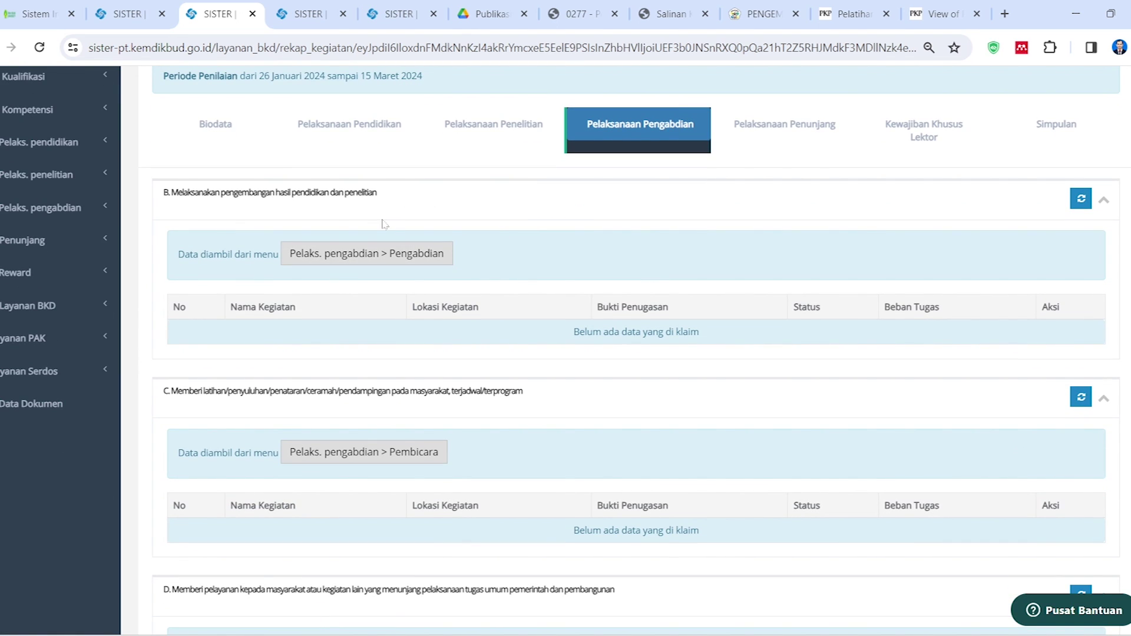
pyautogui.scroll(-4, 459, 277)
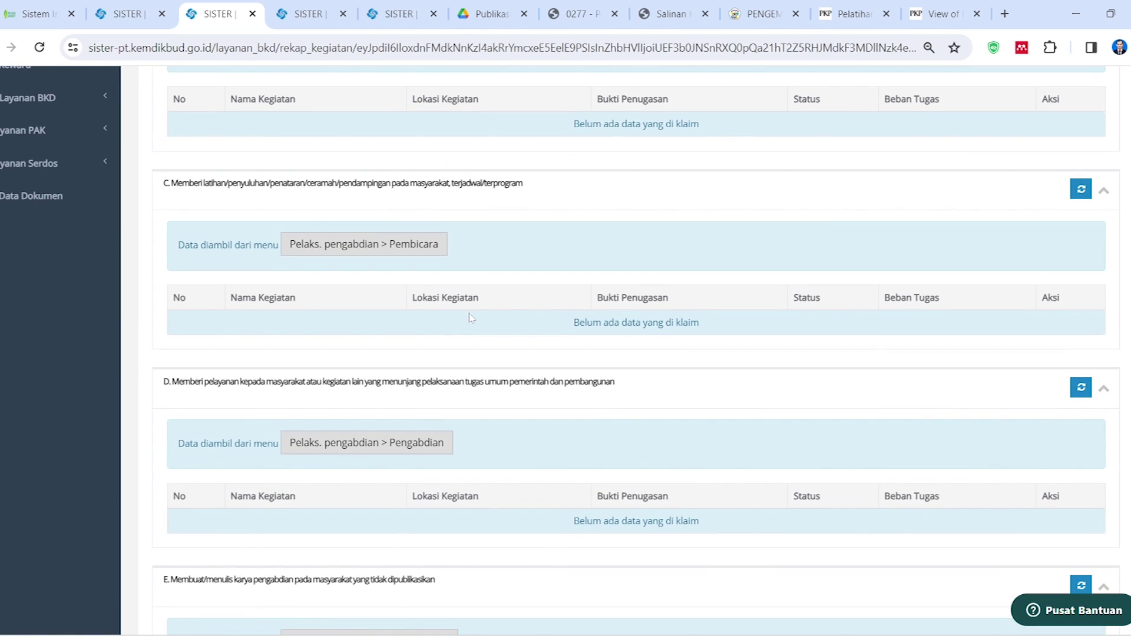
pyautogui.scroll(-7, 471, 318)
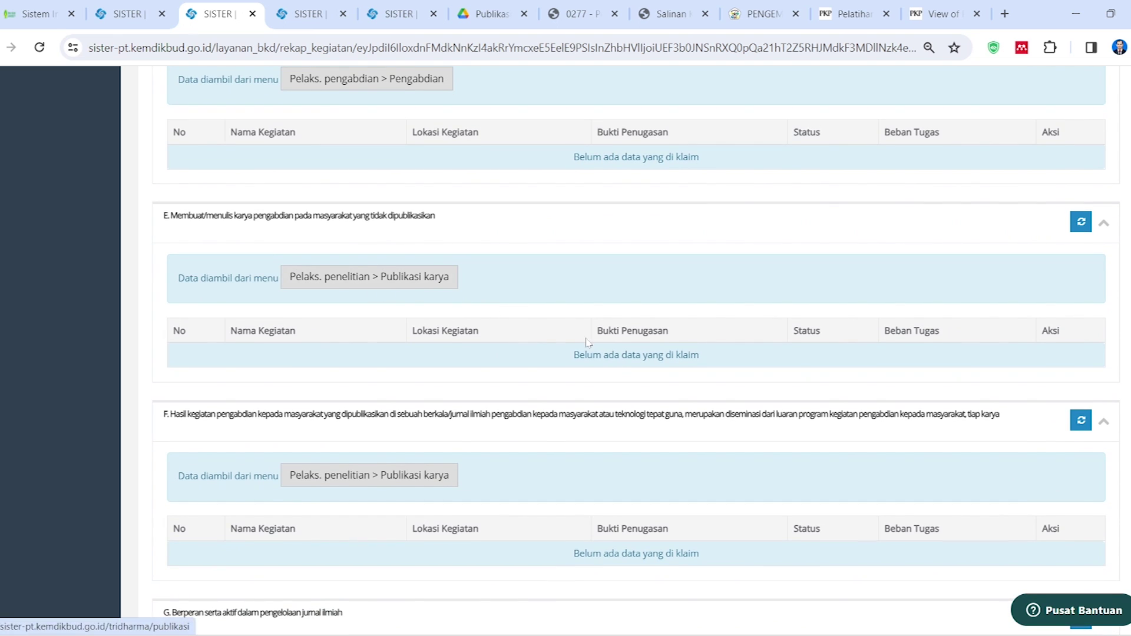
pyautogui.scroll(-1, 583, 345)
pyautogui.scroll(-2, 510, 396)
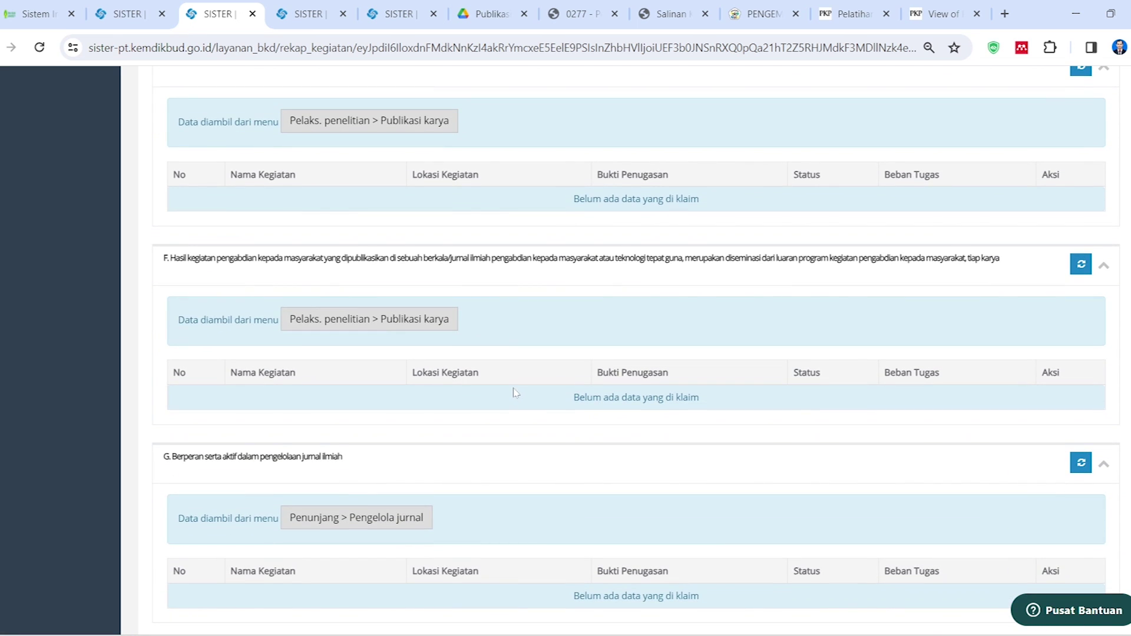
pyautogui.scroll(-2, 514, 393)
pyautogui.scroll(12, 514, 395)
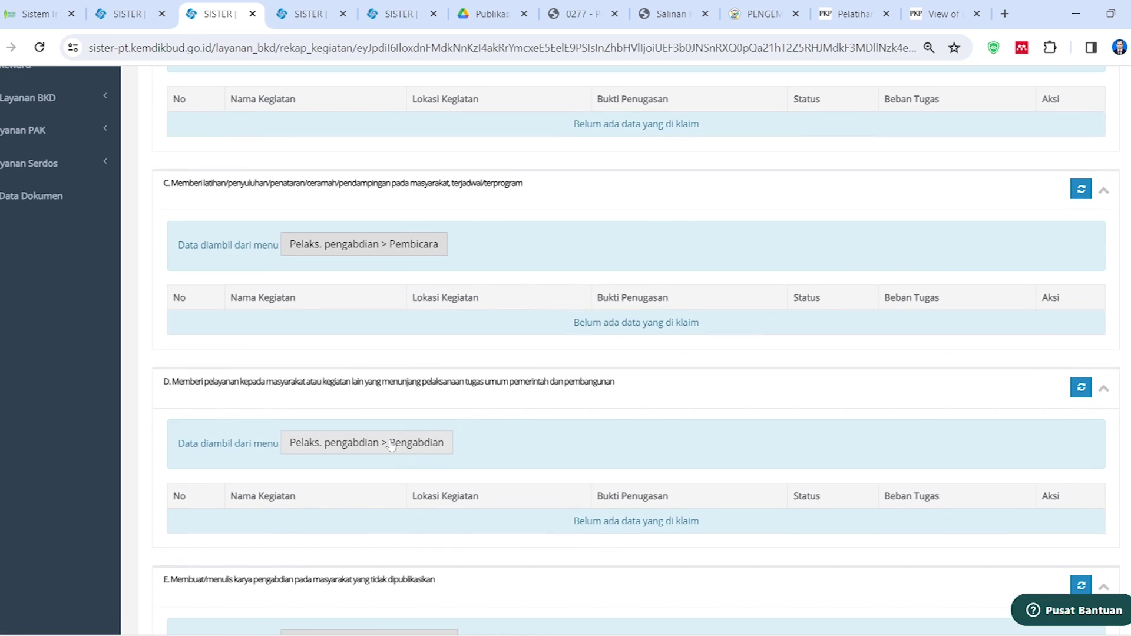
pyautogui.hotkey('ctrl', '5')
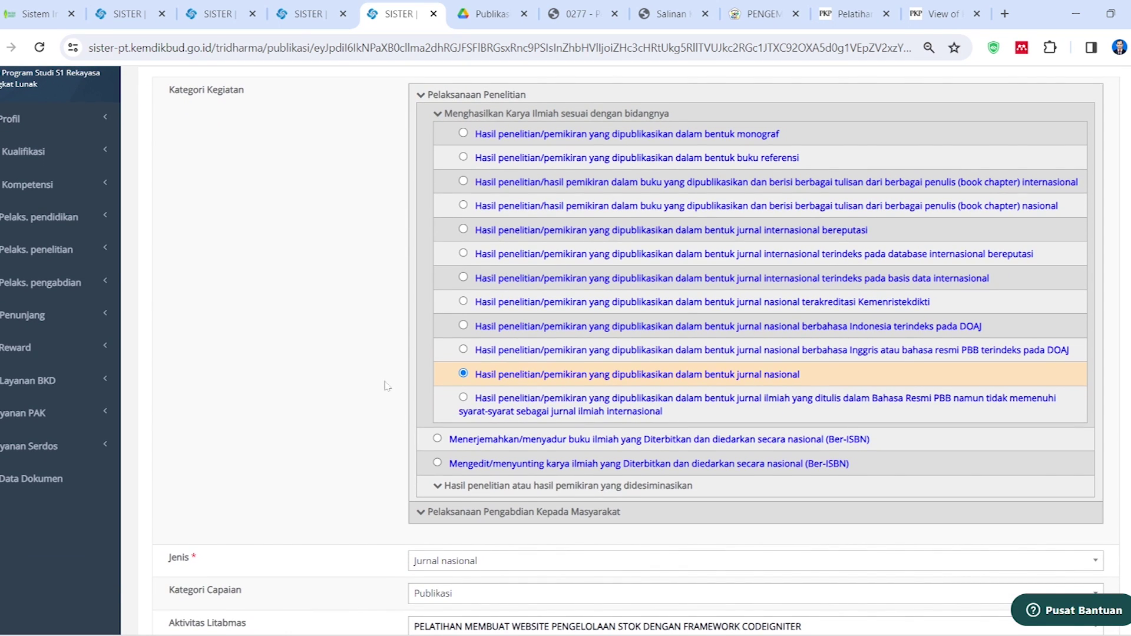
# Attach Laporan Publikasi PkM Ganjil 23-24.pdf from the Publikasi PkM Ganjil 23-24 folder
pyautogui.scroll(-15, 386, 383)
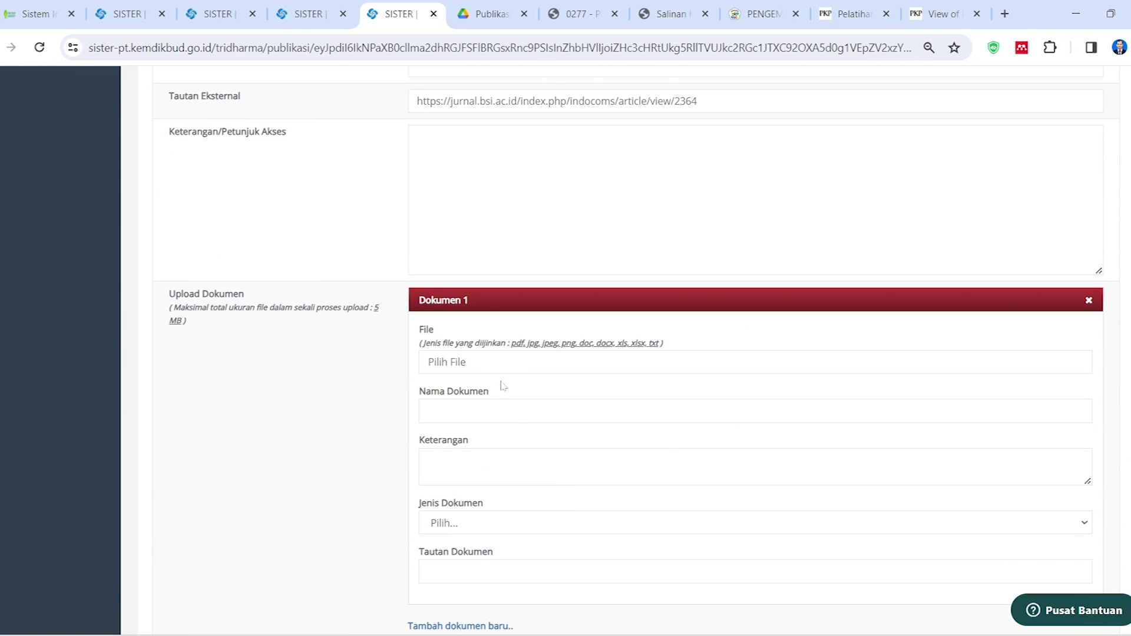
pyautogui.click(514, 365)
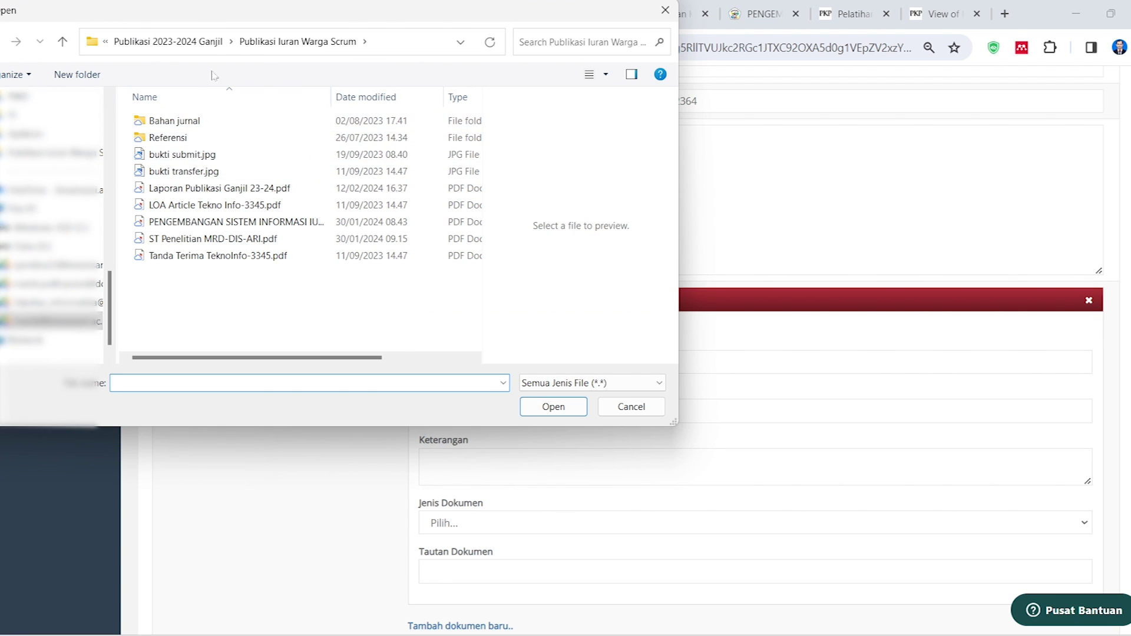
pyautogui.click(177, 42)
pyautogui.click(194, 41)
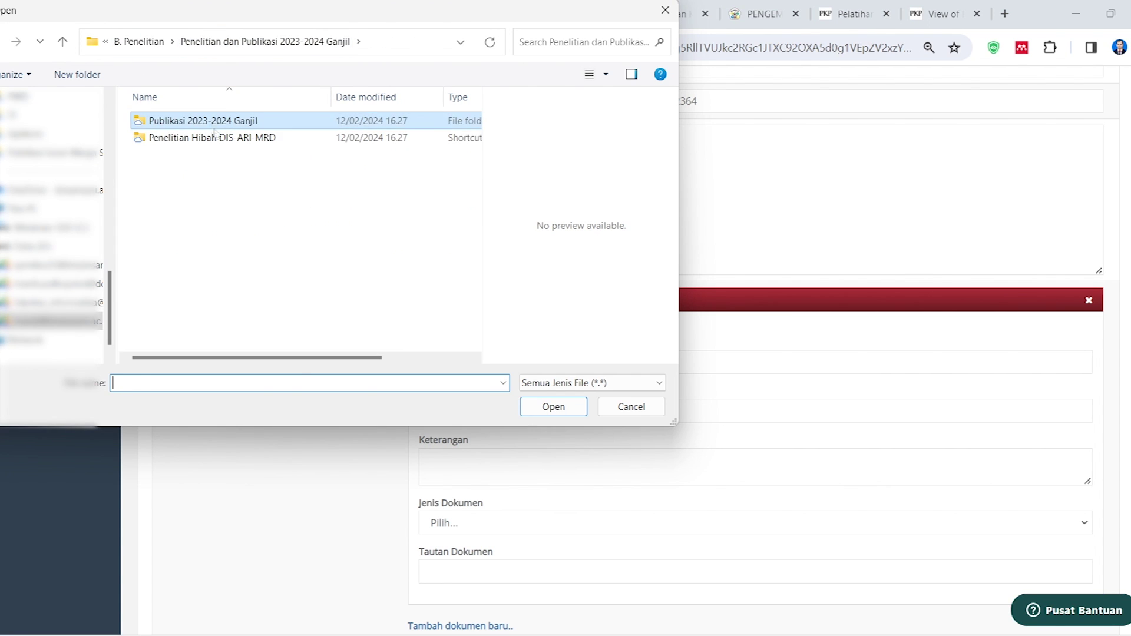
pyautogui.click(141, 41)
pyautogui.click(269, 52)
pyautogui.doubleClick(177, 153)
pyautogui.doubleClick(179, 120)
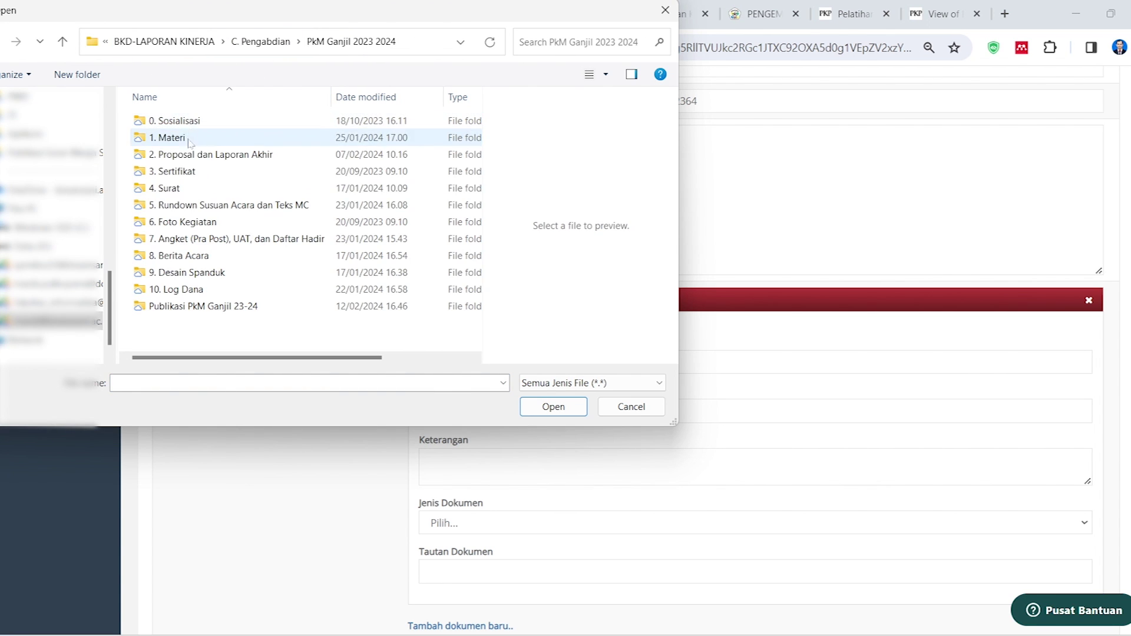
pyautogui.doubleClick(183, 305)
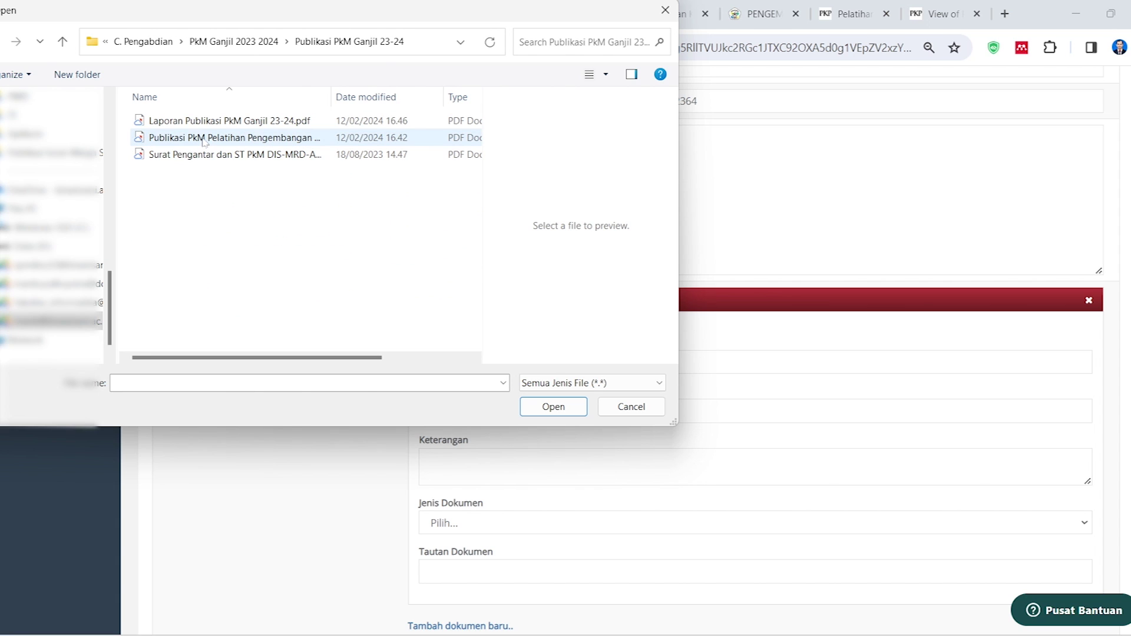
pyautogui.click(195, 121)
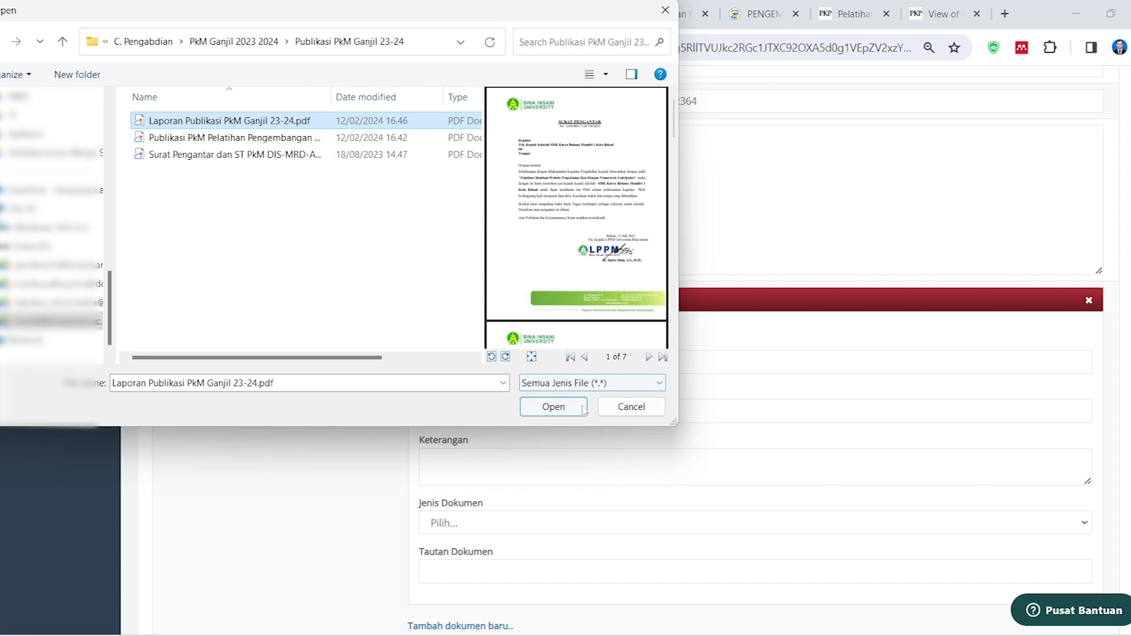
pyautogui.click(565, 406)
# Name the document 'Laporan Publikasi' and set its type to Publikasi
pyautogui.click(602, 400)
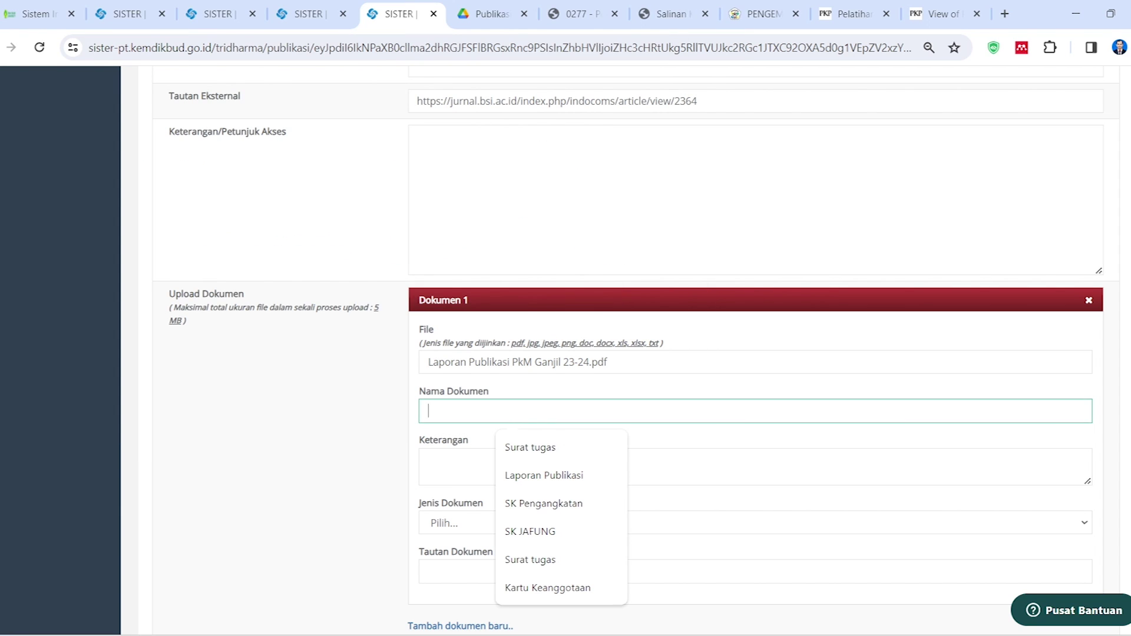
pyautogui.click(547, 474)
pyautogui.click(546, 470)
pyautogui.click(483, 530)
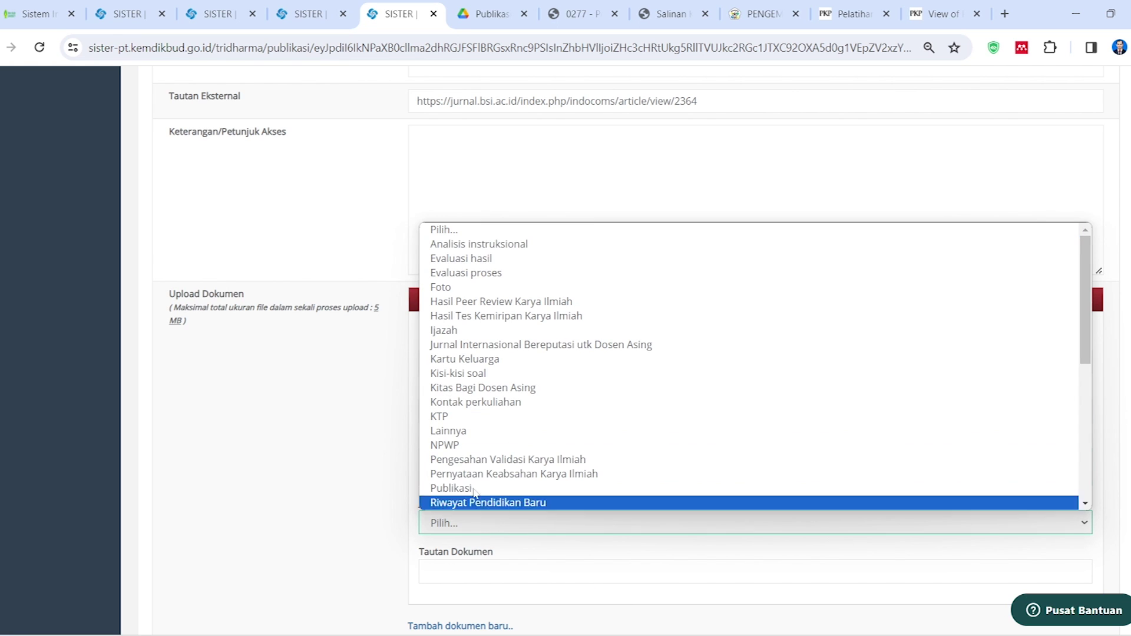
pyautogui.scroll(-4, 484, 278)
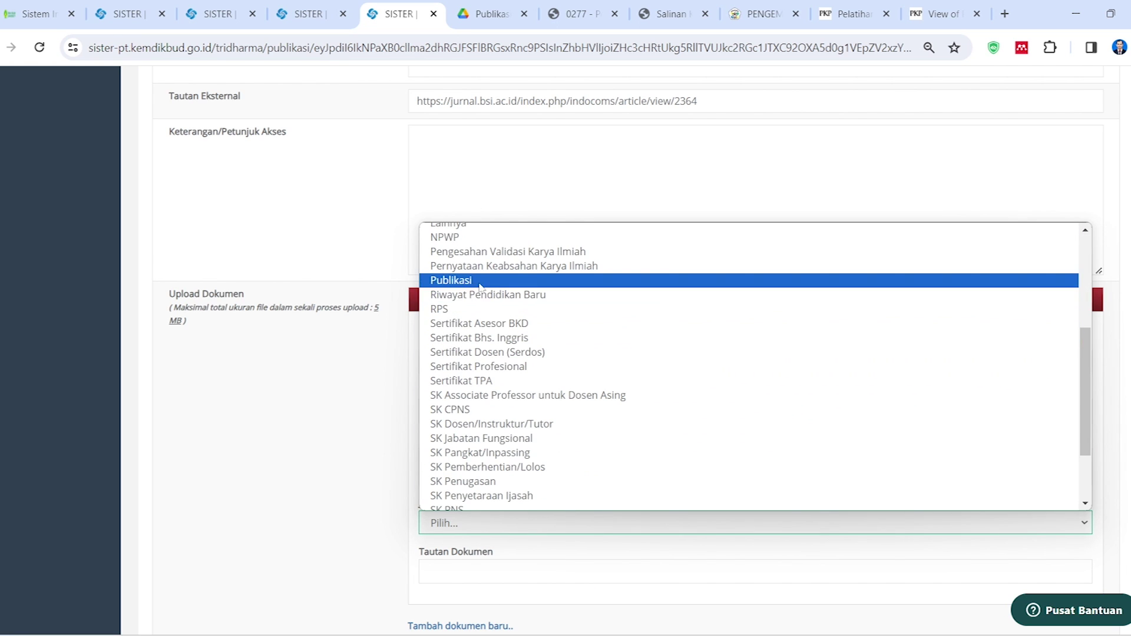
pyautogui.click(484, 281)
pyautogui.scroll(-4, 466, 459)
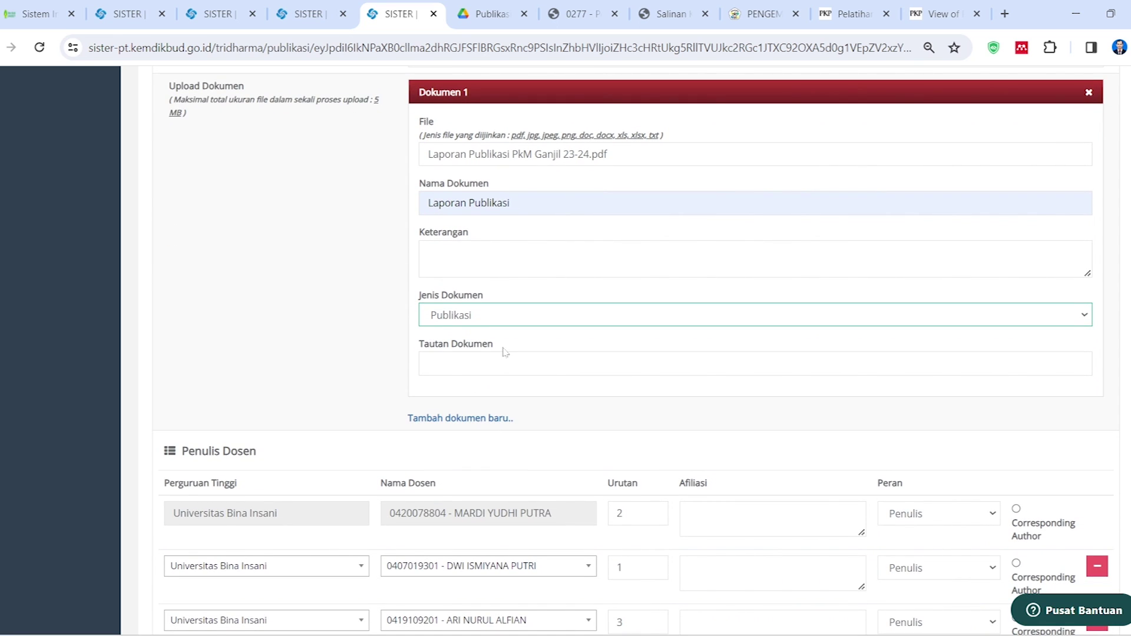
# Copy the Drive share link for Laporan Publikasi PkM Ganjil 23-24.pdf, then return to the Tautan Dokumen field
pyautogui.click(489, 13)
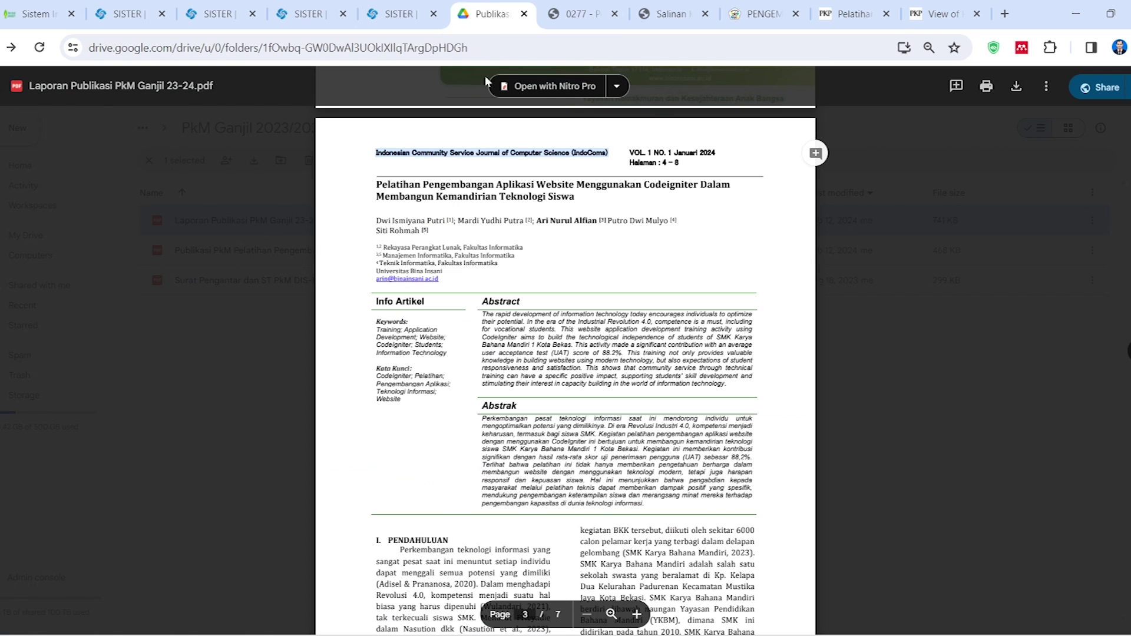
pyautogui.press('Escape')
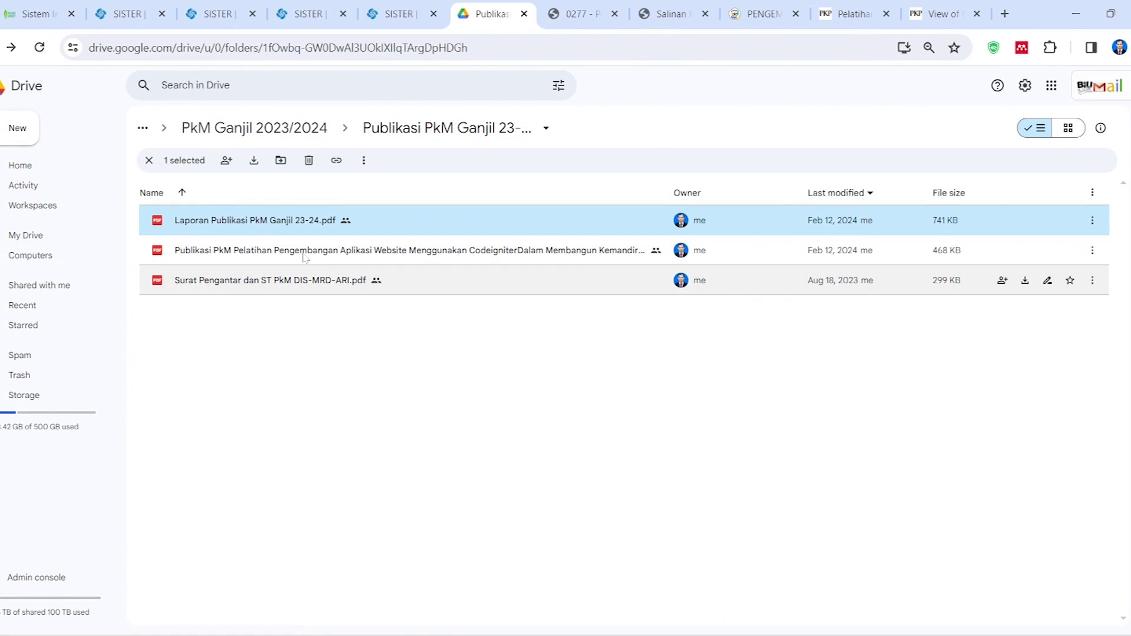
pyautogui.rightClick(257, 220)
pyautogui.moveTo(386, 331)
pyautogui.click(522, 339)
pyautogui.click(454, 530)
pyautogui.click(679, 530)
pyautogui.click(392, 13)
pyautogui.click(483, 364)
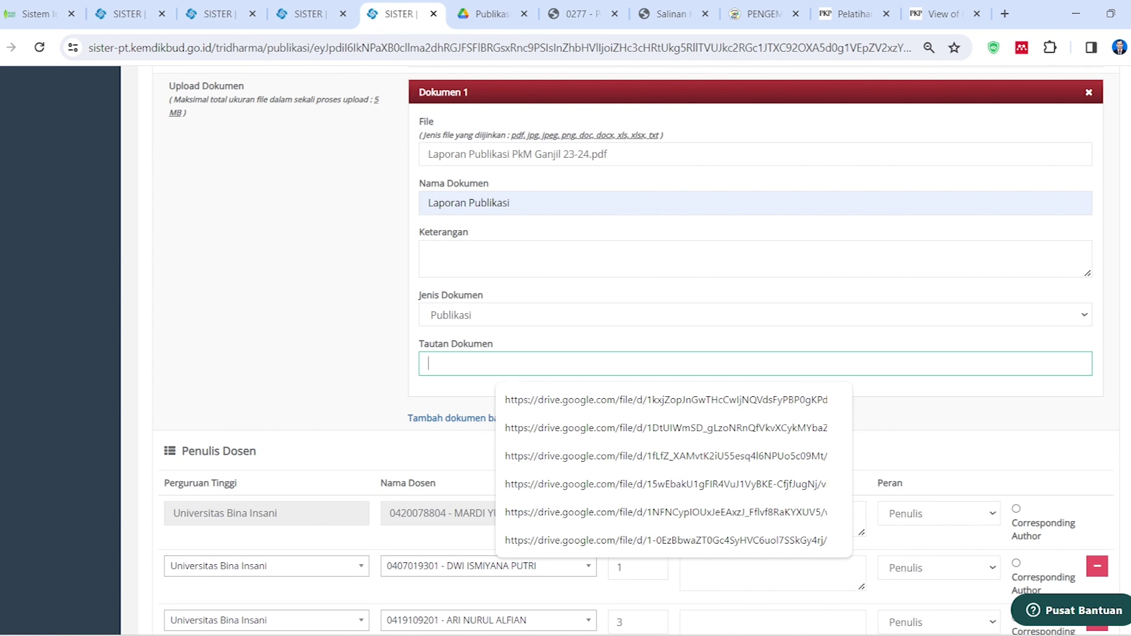
# Paste the Drive link as Tautan Dokumen, save the publication, and go back to the Publikasi Karya list
pyautogui.hotkey('ctrl', 'v')
pyautogui.scroll(-3, 368, 331)
pyautogui.scroll(-5, 368, 332)
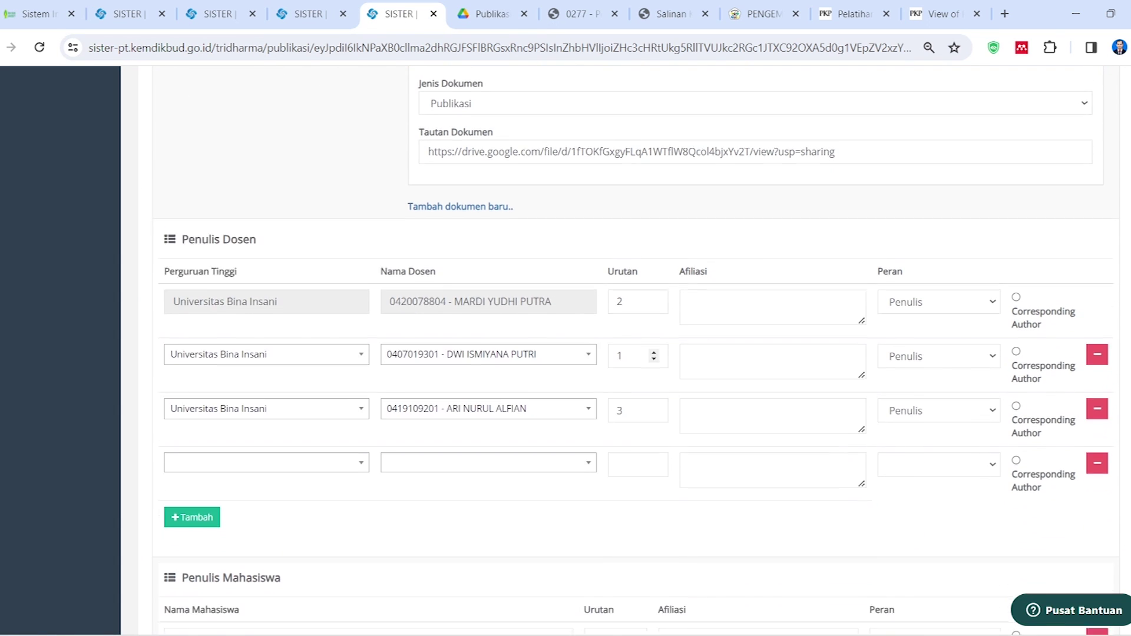
pyautogui.scroll(4, 578, 462)
pyautogui.scroll(3, 612, 436)
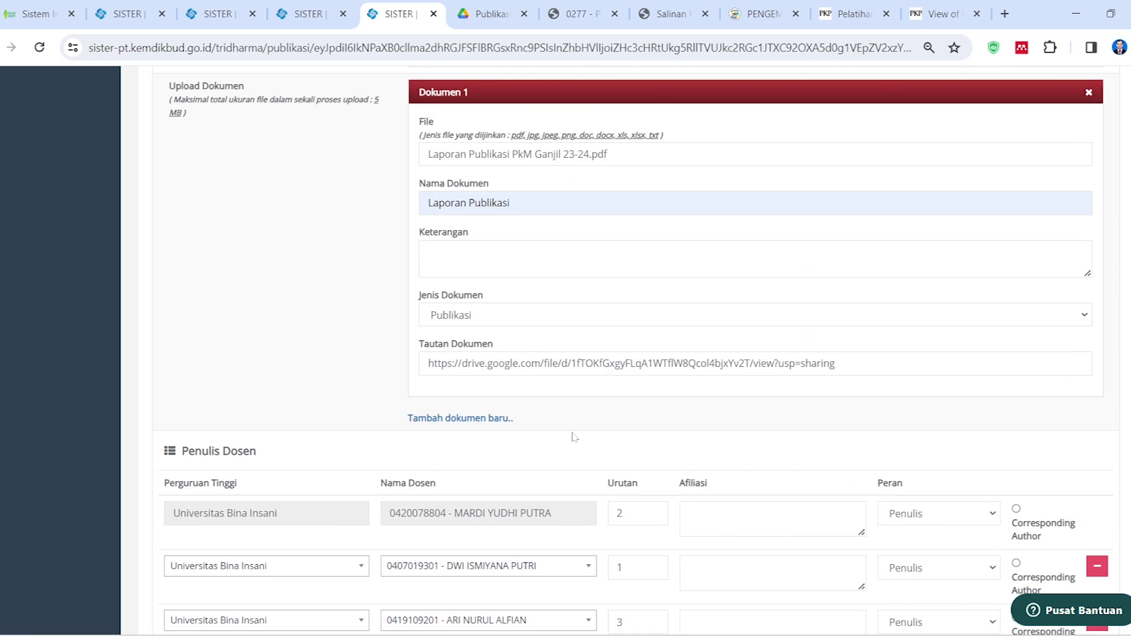
pyautogui.scroll(15, 572, 437)
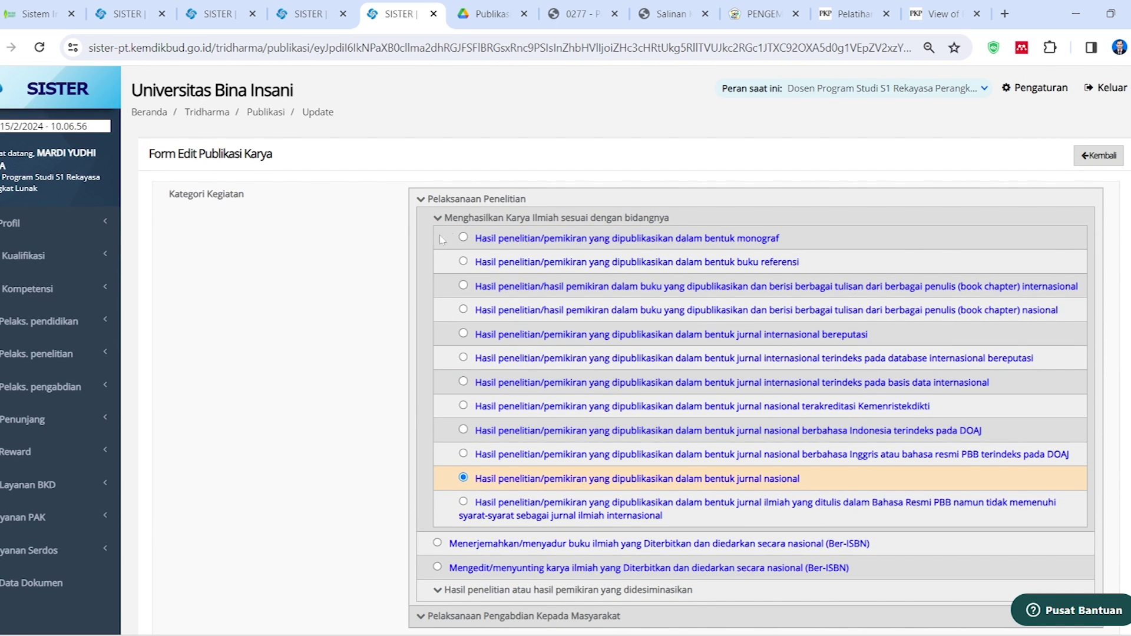
pyautogui.scroll(-1, 509, 468)
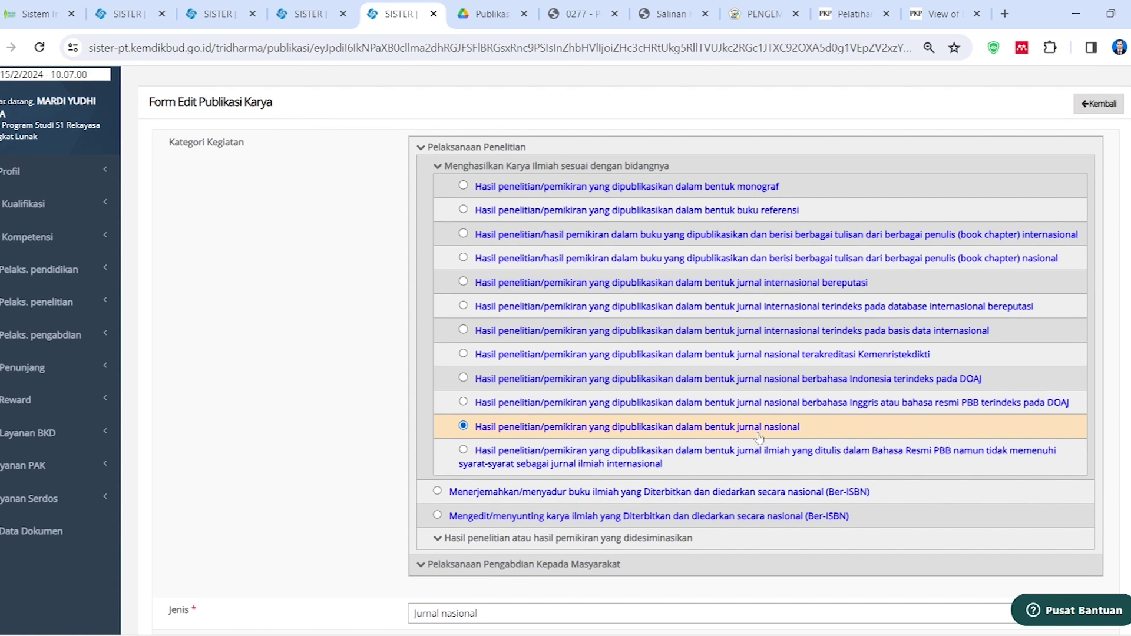
pyautogui.scroll(-20, 460, 421)
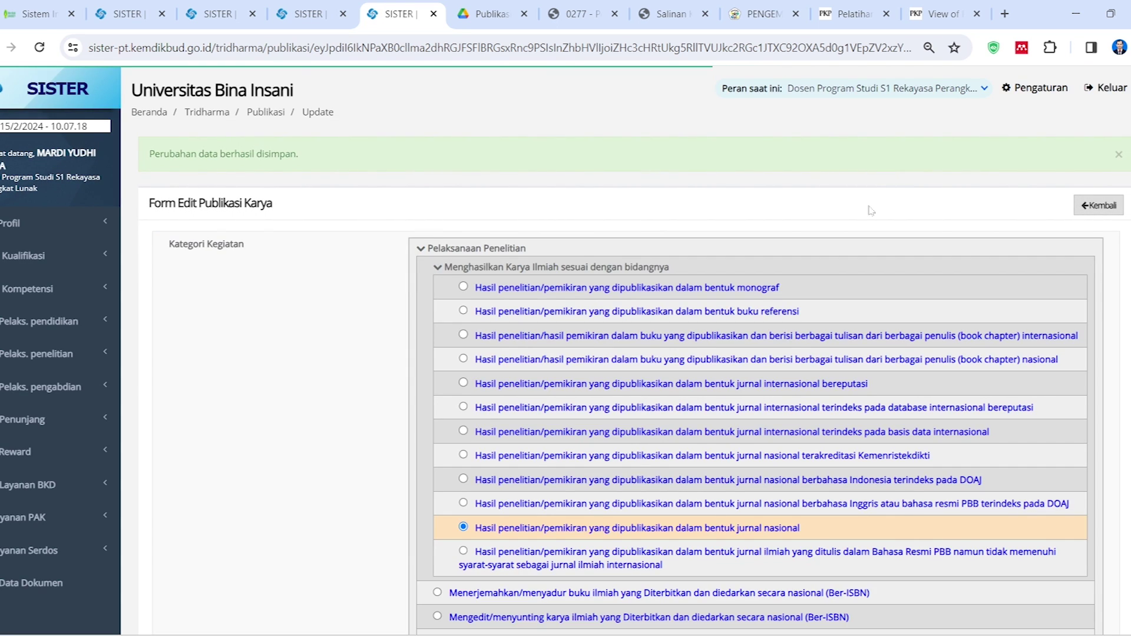
pyautogui.scroll(-1, 853, 260)
pyautogui.scroll(1, 1001, 235)
pyautogui.click(1082, 219)
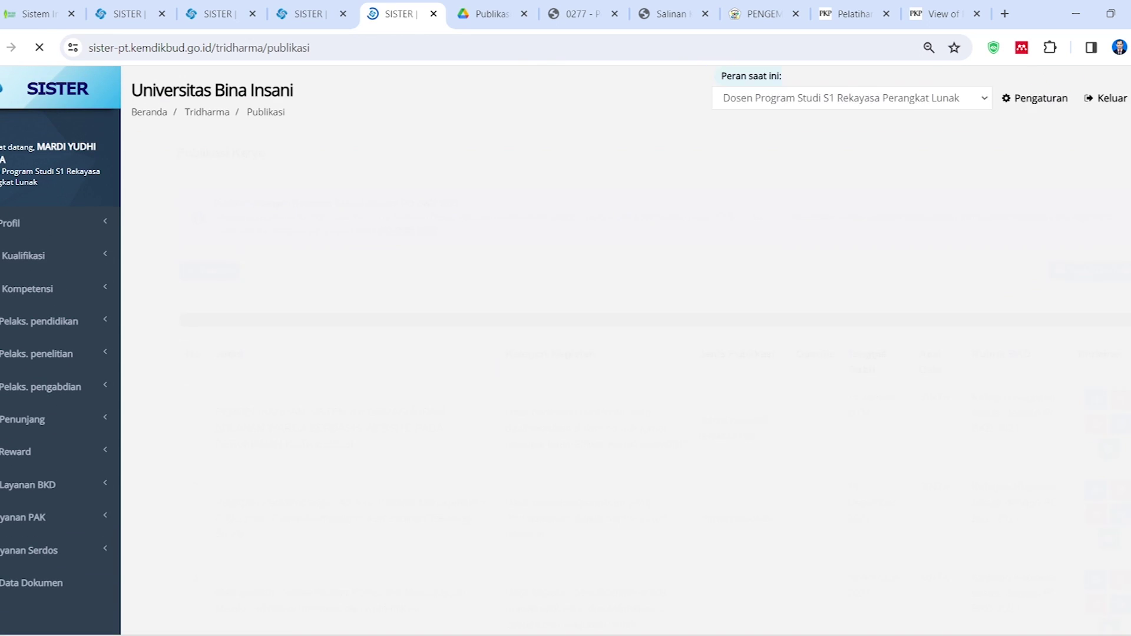
# Look over the Publikasi Karya and Pengabdian lists, marking part of the first publication's title
pyautogui.click(323, 4)
pyautogui.click(392, 10)
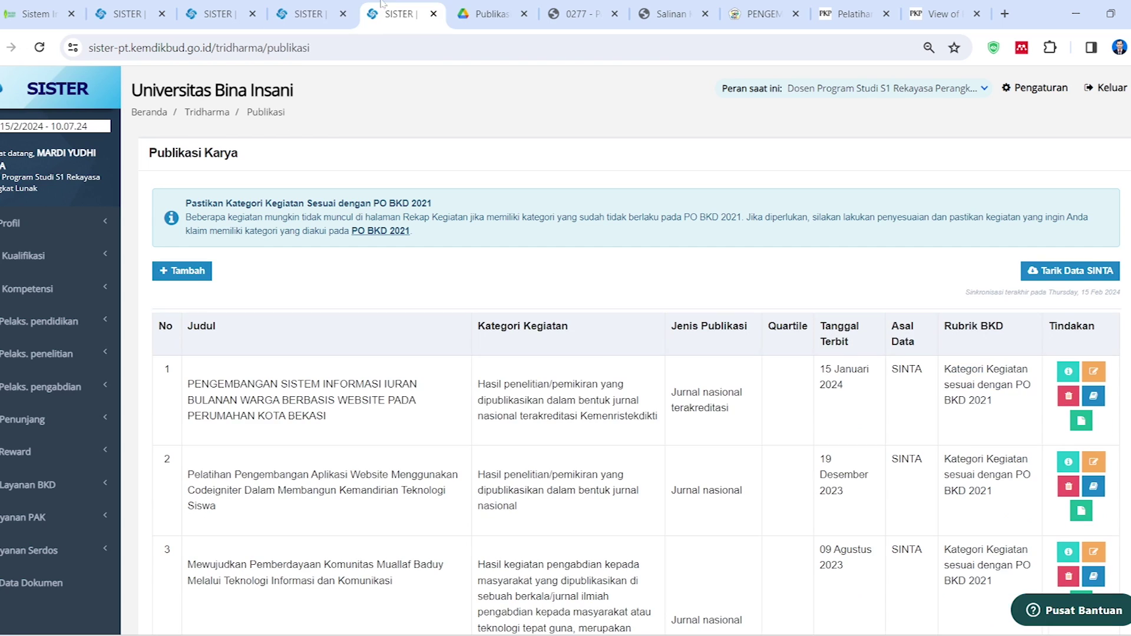
pyautogui.moveTo(250, 386); pyautogui.dragTo(286, 401)
pyautogui.click(318, 5)
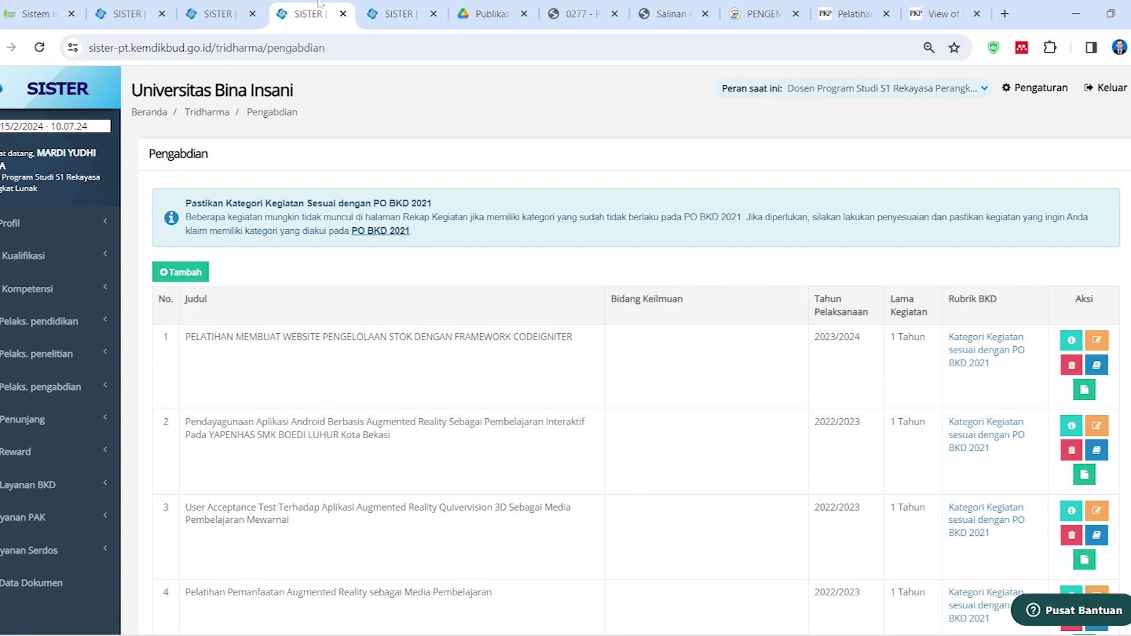
pyautogui.scroll(-4, 501, 321)
pyautogui.scroll(4, 525, 344)
# Pull this semester's performance data from the portfolio and acknowledge the success message
pyautogui.click(228, 9)
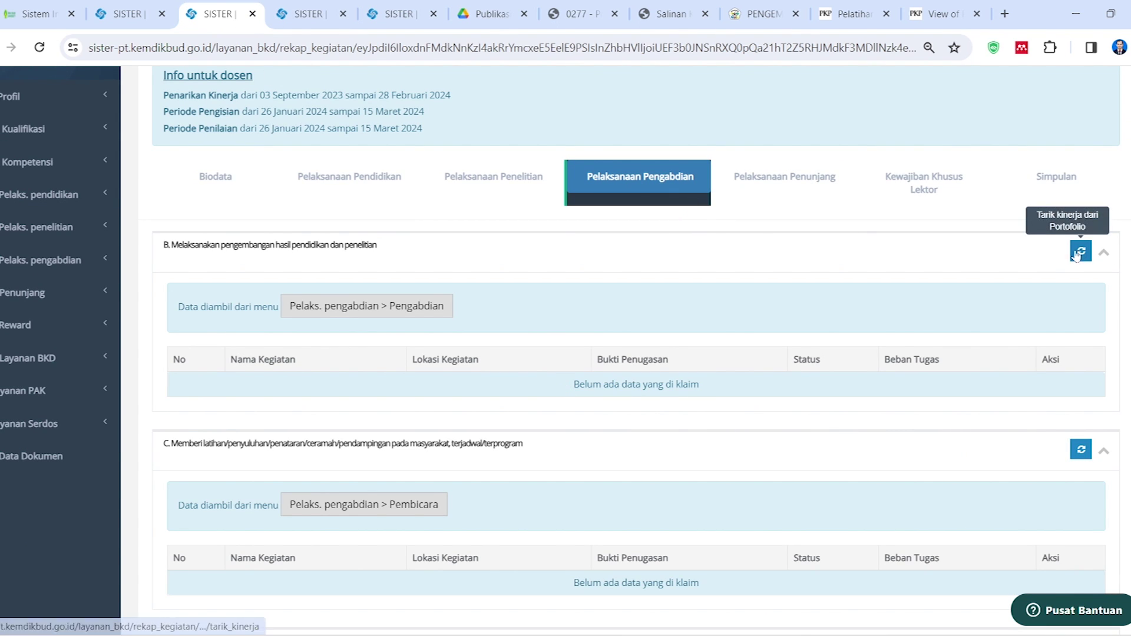
pyautogui.scroll(1, 854, 355)
pyautogui.scroll(-4, 939, 371)
pyautogui.scroll(6, 972, 295)
pyautogui.click(1025, 142)
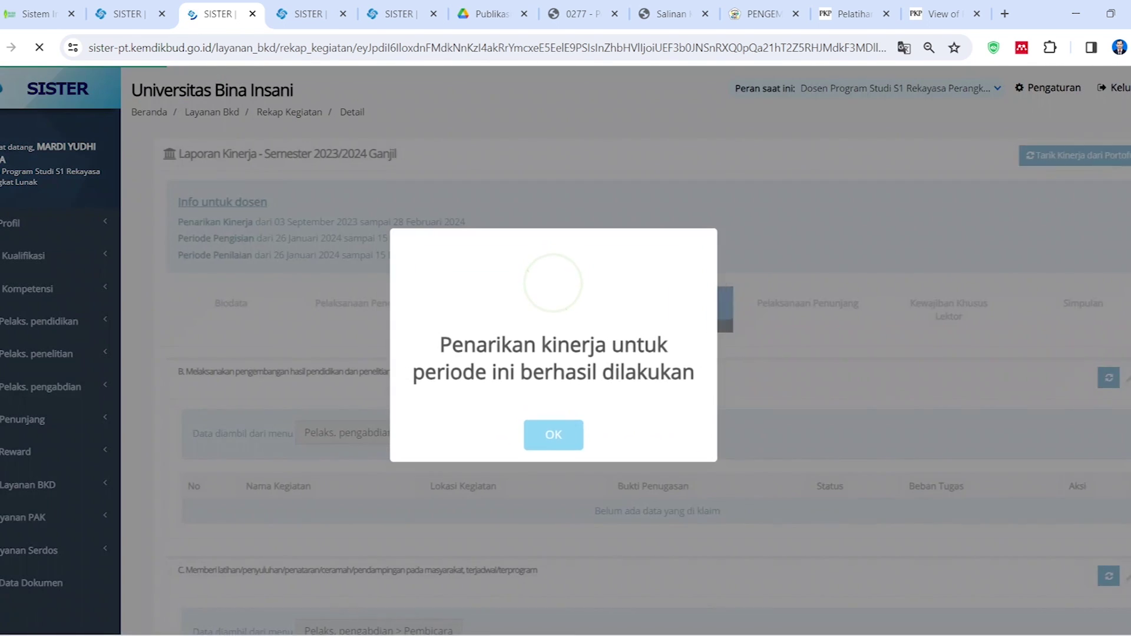
pyautogui.click(570, 439)
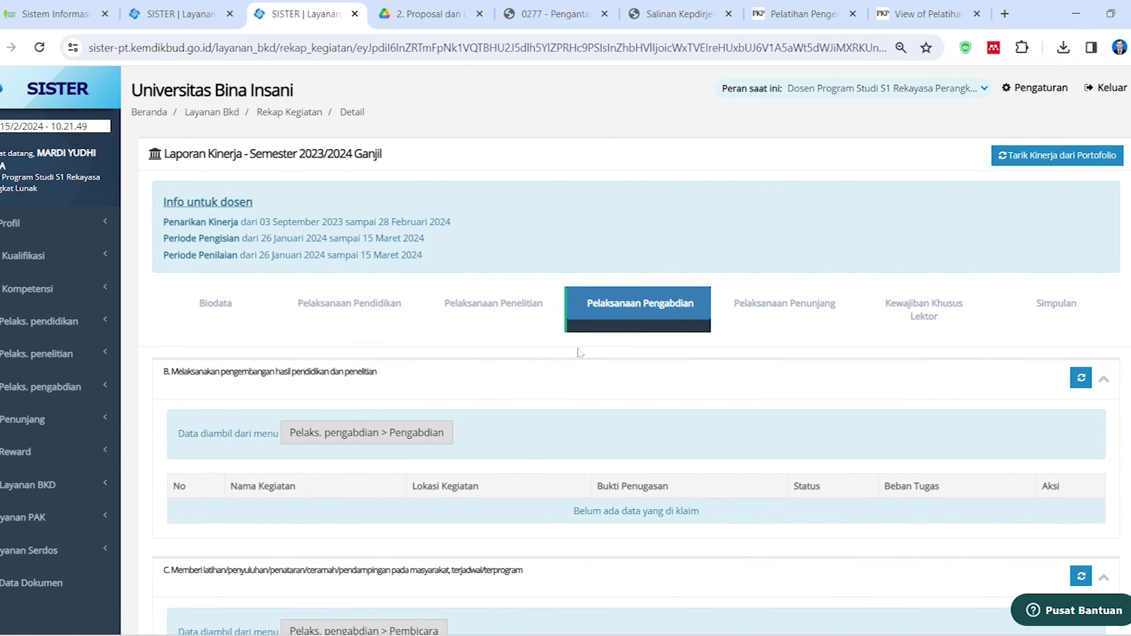
# Review the refreshed recap and open the Pengabdian activity list
pyautogui.scroll(-3, 578, 352)
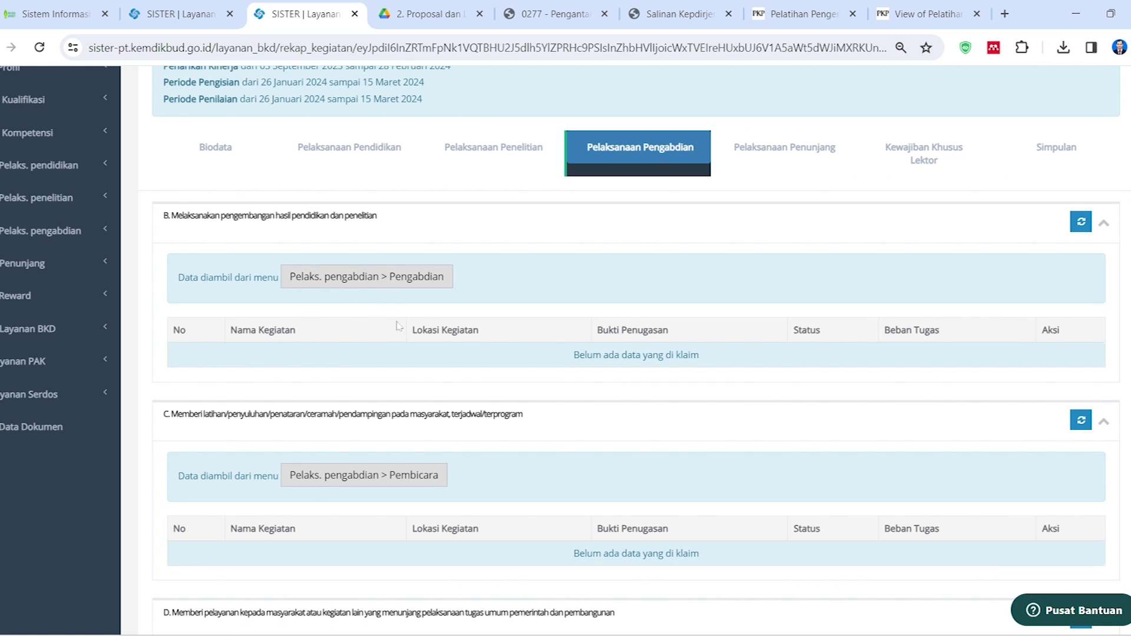
pyautogui.scroll(-4, 398, 325)
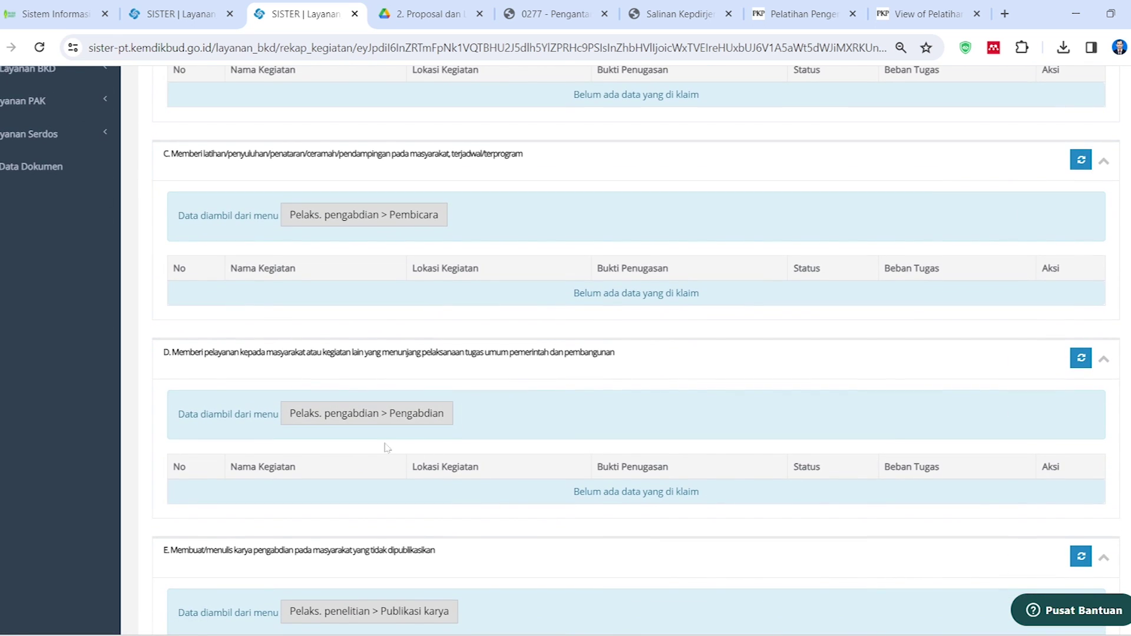
pyautogui.scroll(-2, 386, 448)
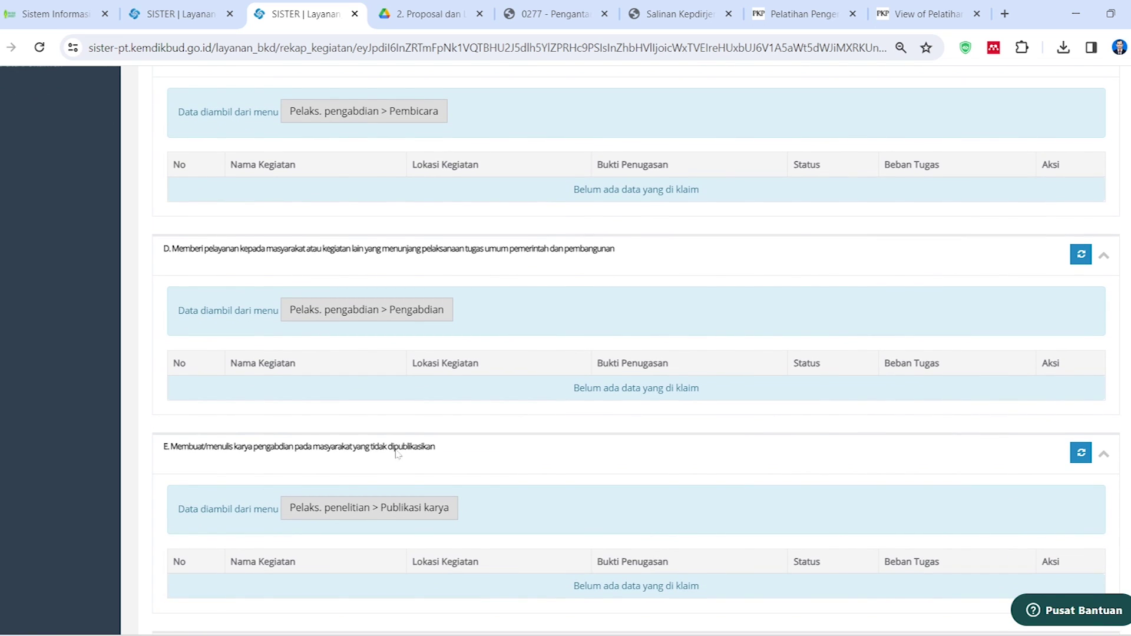
pyautogui.scroll(-2, 396, 450)
pyautogui.scroll(8, 510, 461)
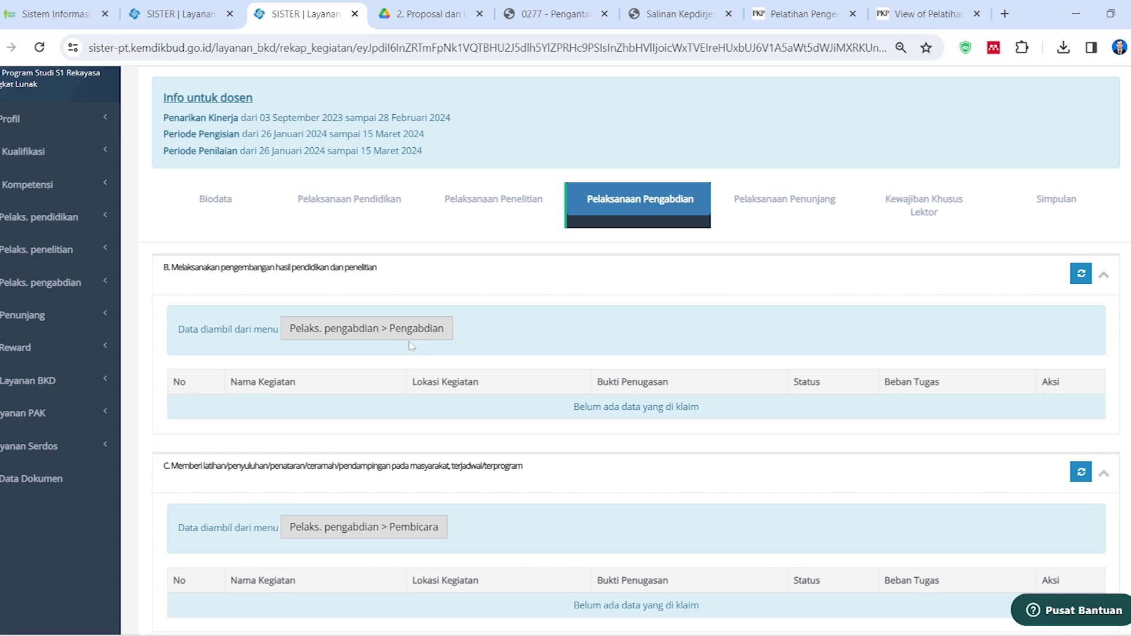
pyautogui.click(428, 334)
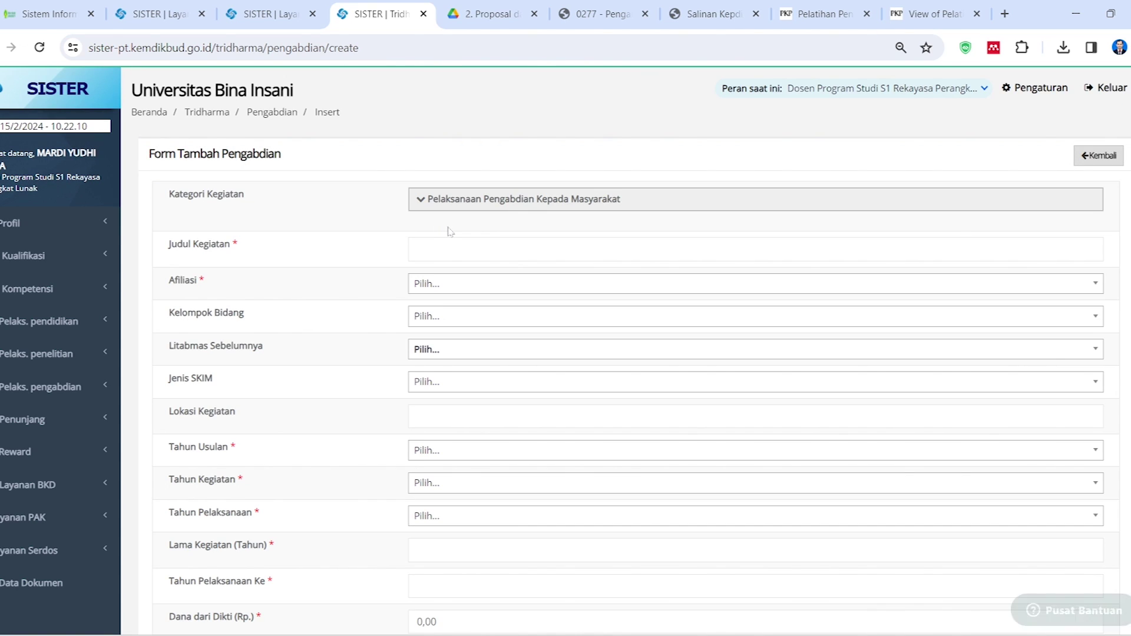
# Set the activity category to Berdasarkan penugasan lembaga perguruan tinggi and move to Judul Kegiatan
pyautogui.click(420, 201)
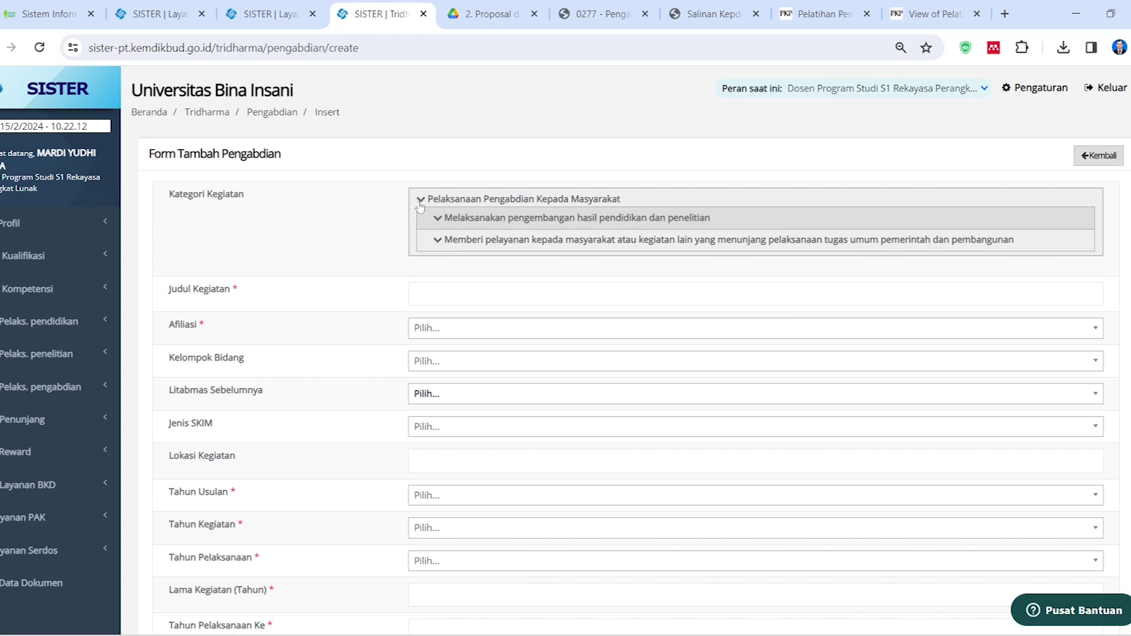
pyautogui.click(440, 242)
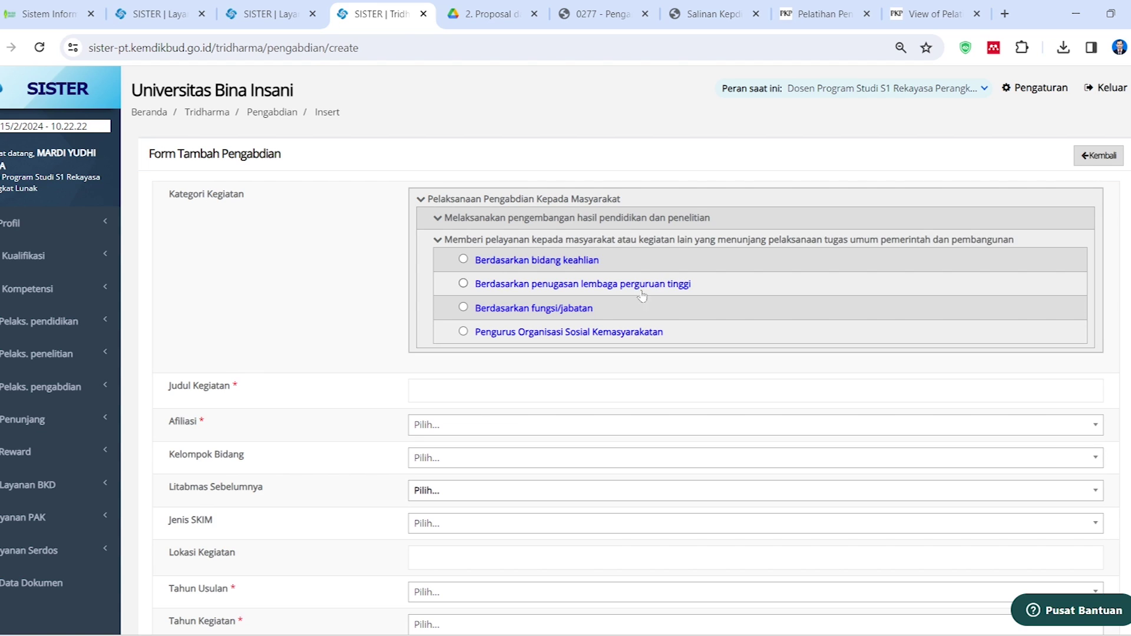
pyautogui.click(437, 219)
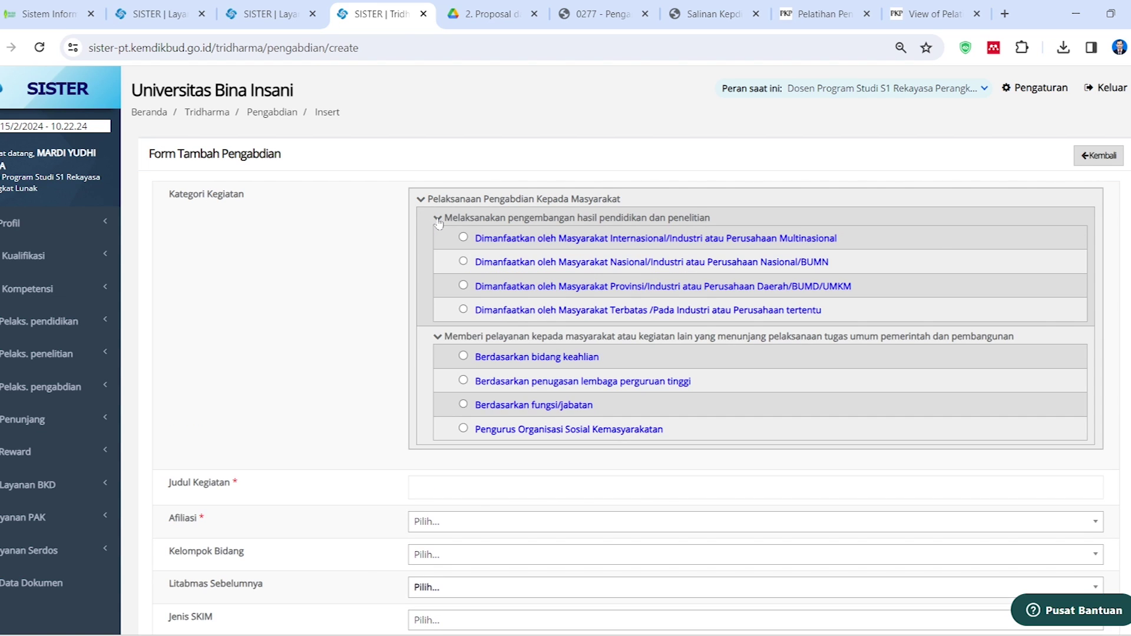
pyautogui.scroll(-1, 507, 394)
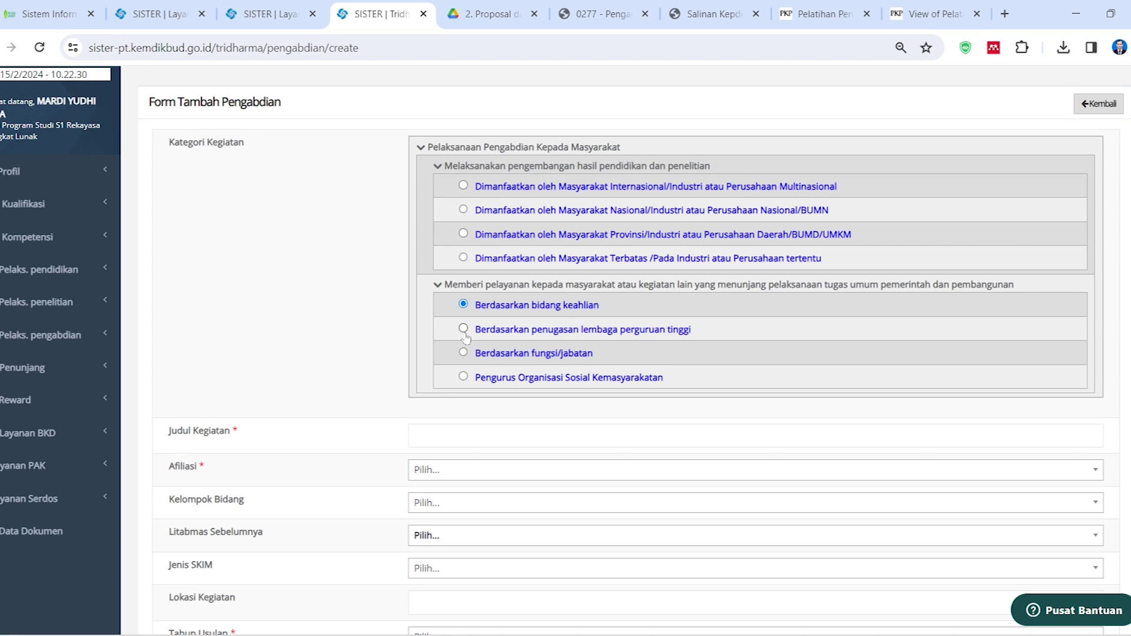
pyautogui.click(464, 330)
pyautogui.scroll(-2, 465, 291)
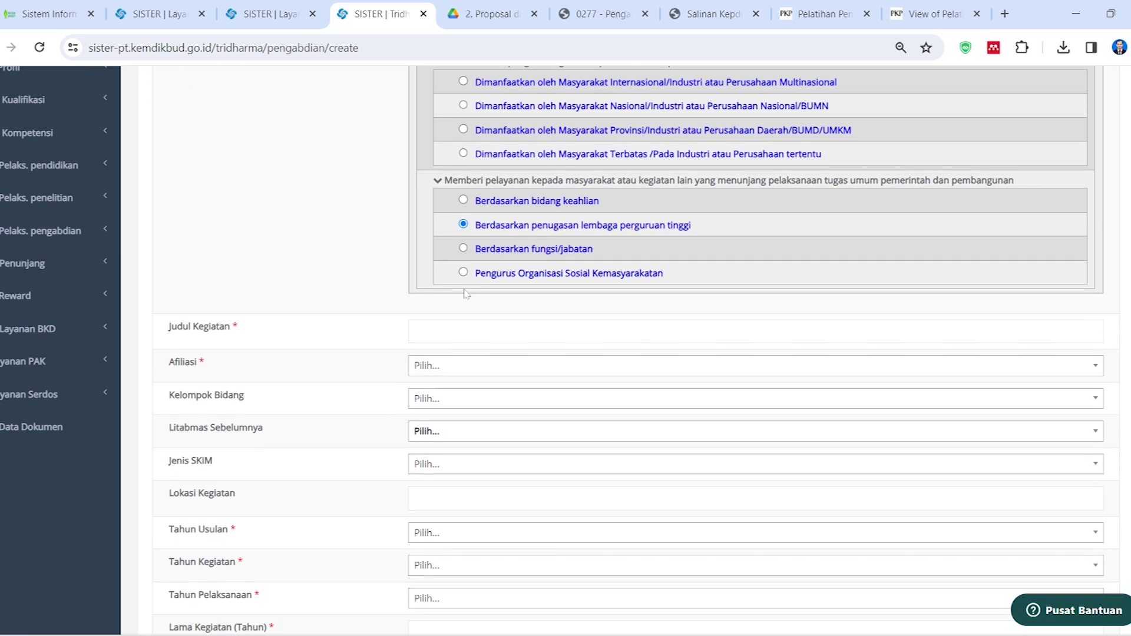
pyautogui.scroll(-2, 476, 286)
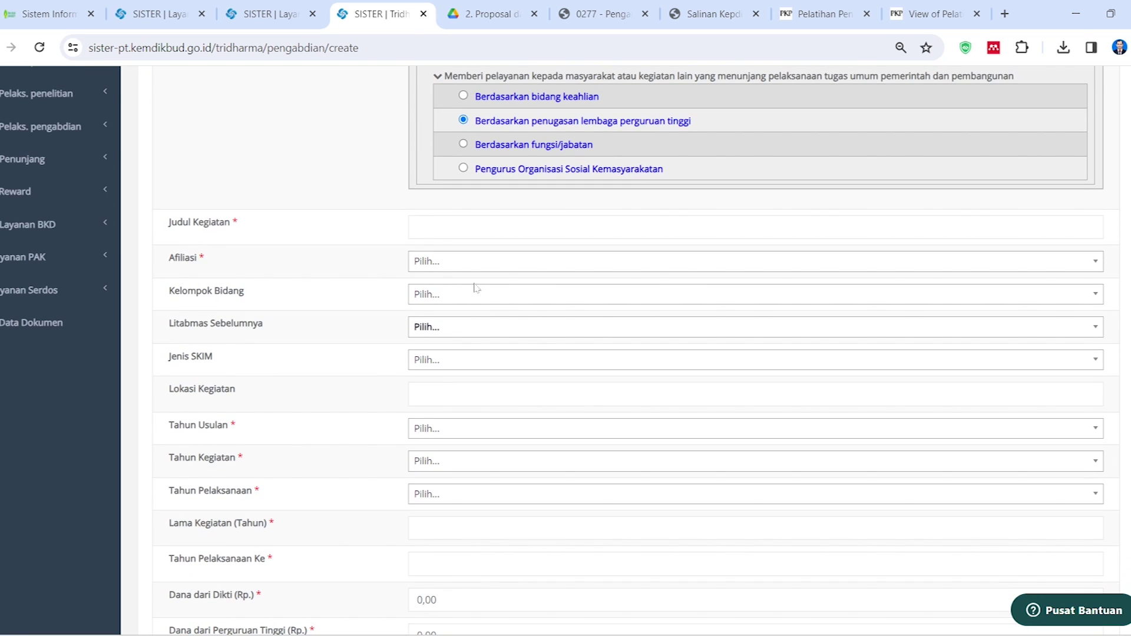
pyautogui.click(460, 227)
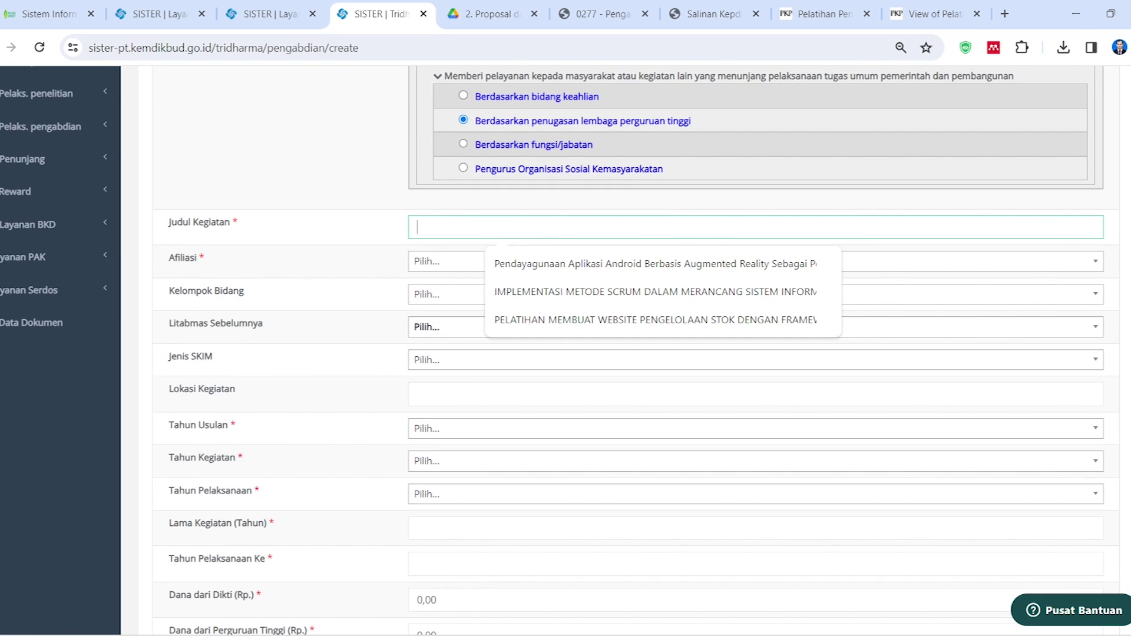
# Copy the selected PkM report title in Nitro Pro, then minimize Nitro Pro
pyautogui.hotkey('alt', 'Tab')
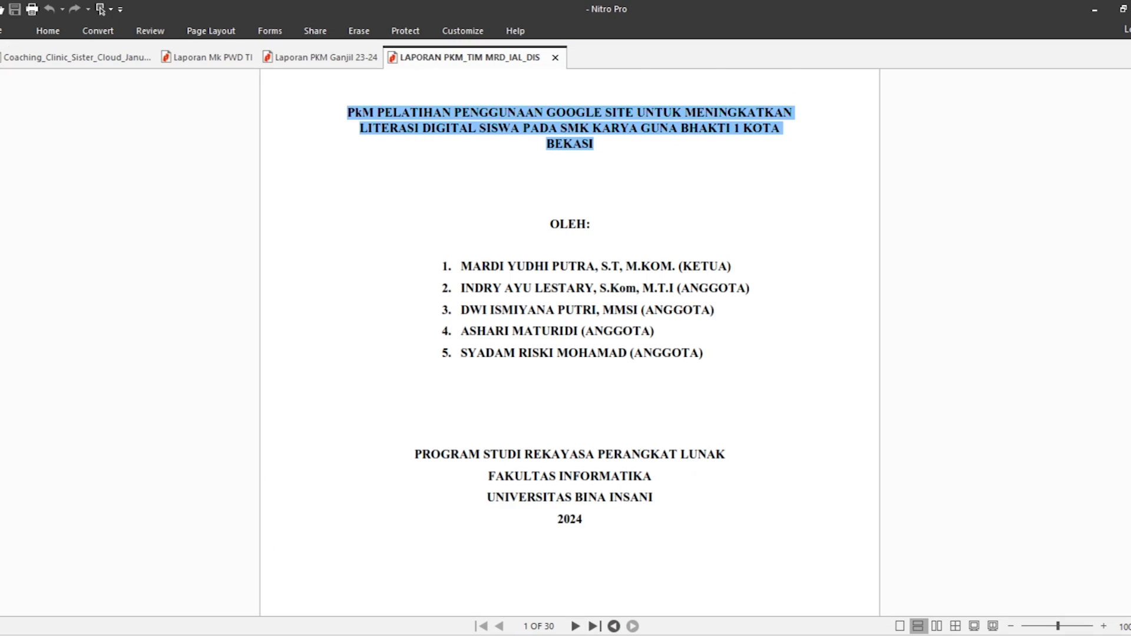
pyautogui.scroll(1, 478, 224)
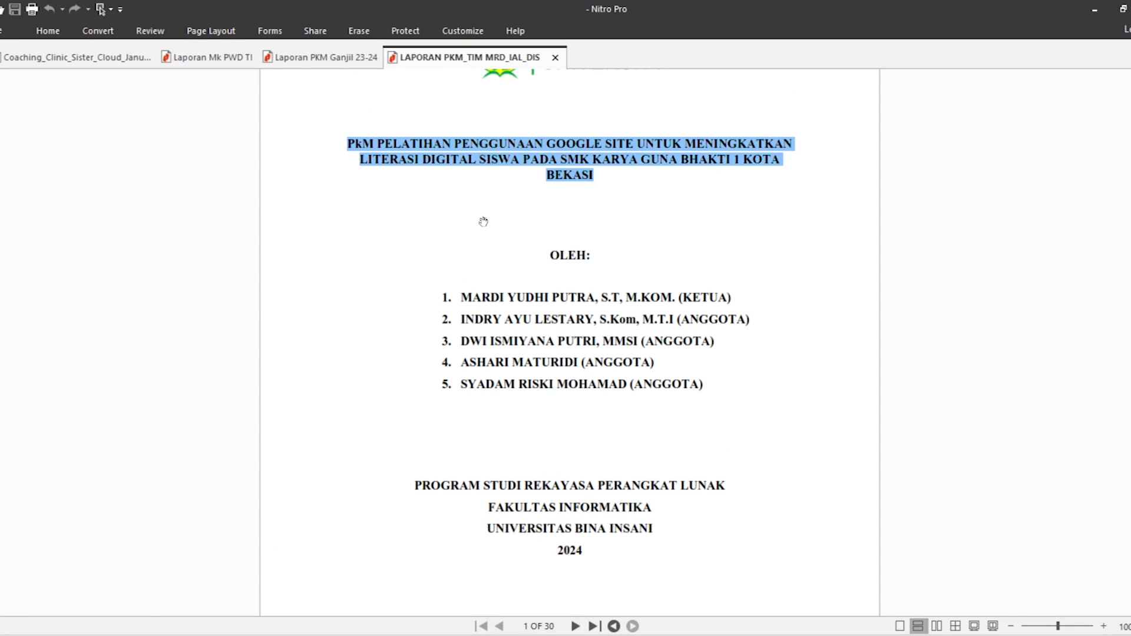
pyautogui.rightClick(494, 155)
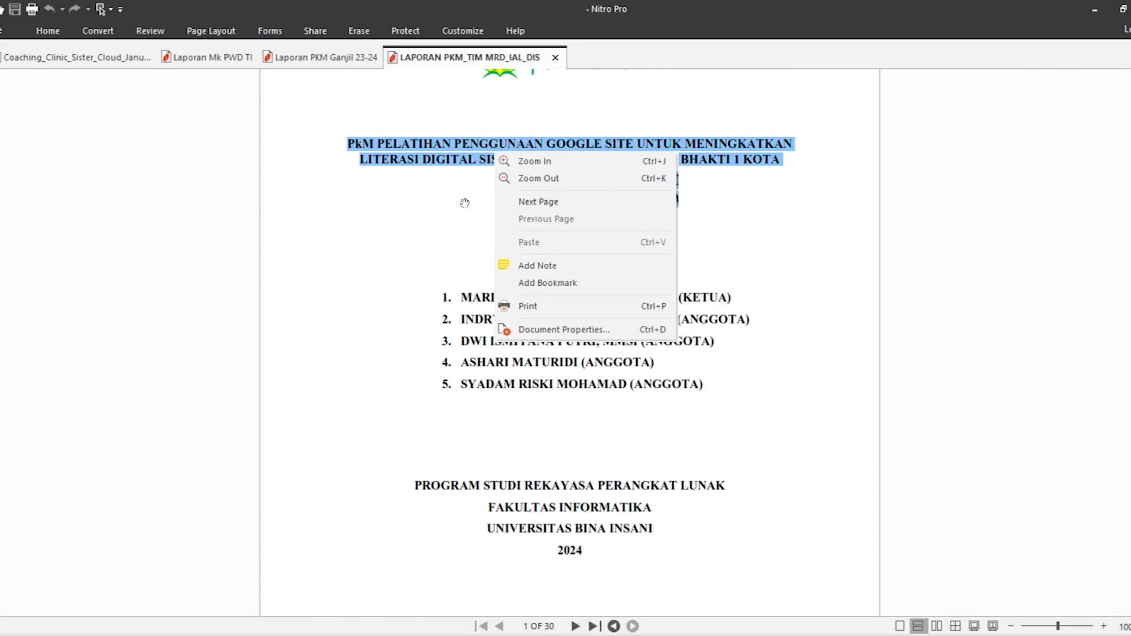
pyautogui.click(454, 155)
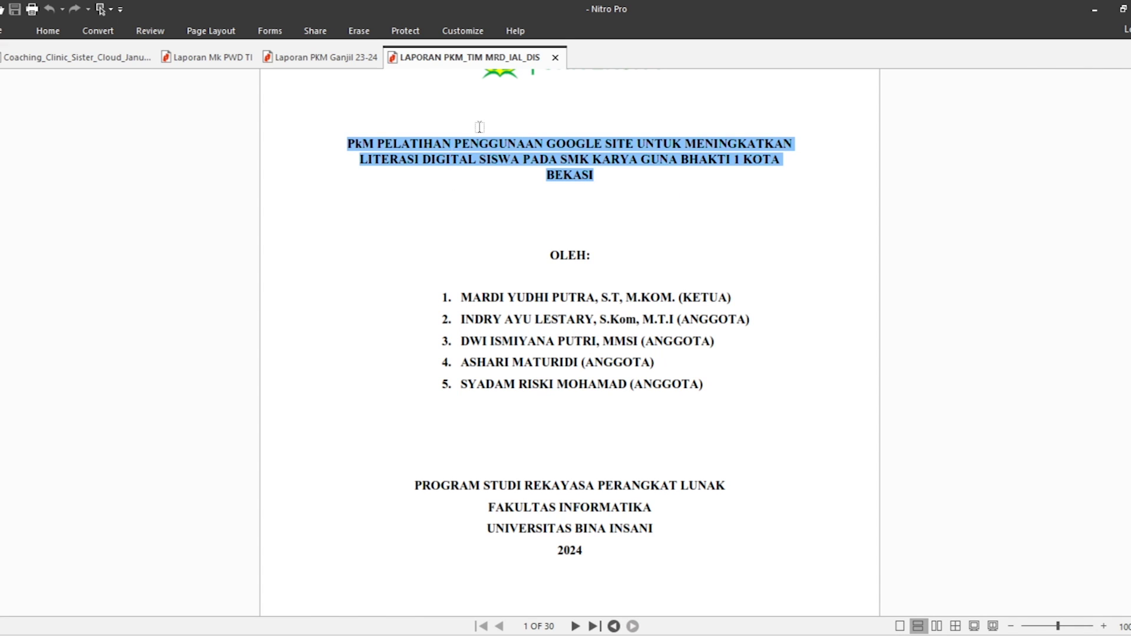
pyautogui.click(1094, 9)
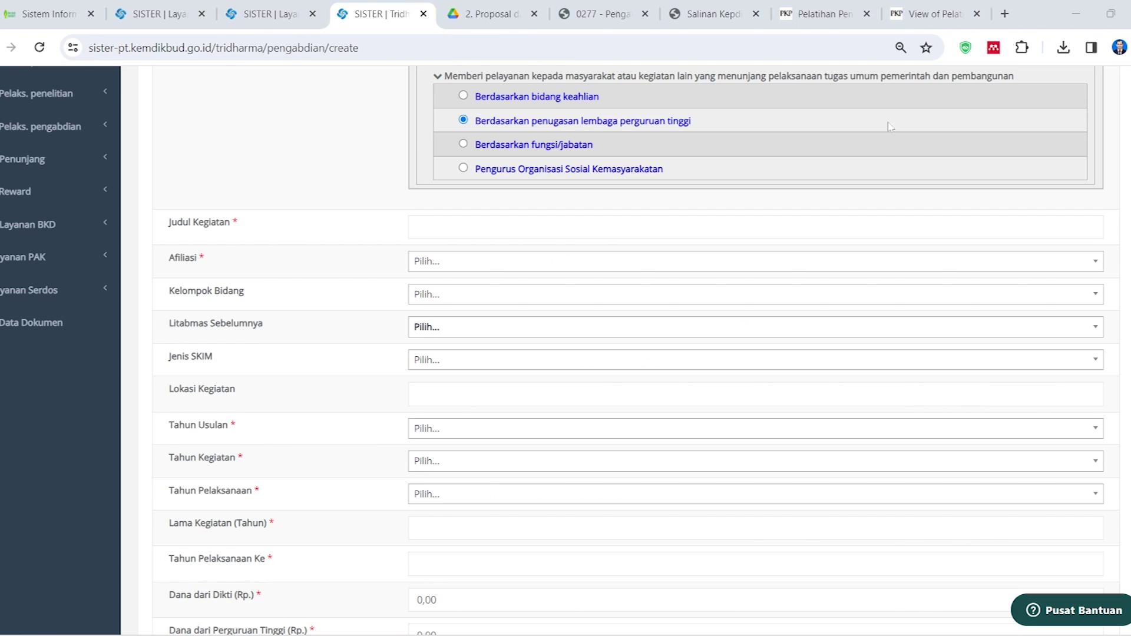
# Paste the report title into Judul Kegiatan and set Afiliasi to Universitas Bina Insani
pyautogui.write('PkM PELATIHAN PENGGUNAAN GOOGLE SITE UNTUK MENINGKATKAN LITERASI DIGITAL SISWA PADA SMK KARYA GUNA BHAKTI 1 KOTA BEKASI')
pyautogui.click(446, 265)
pyautogui.click(369, 285)
pyautogui.click(419, 266)
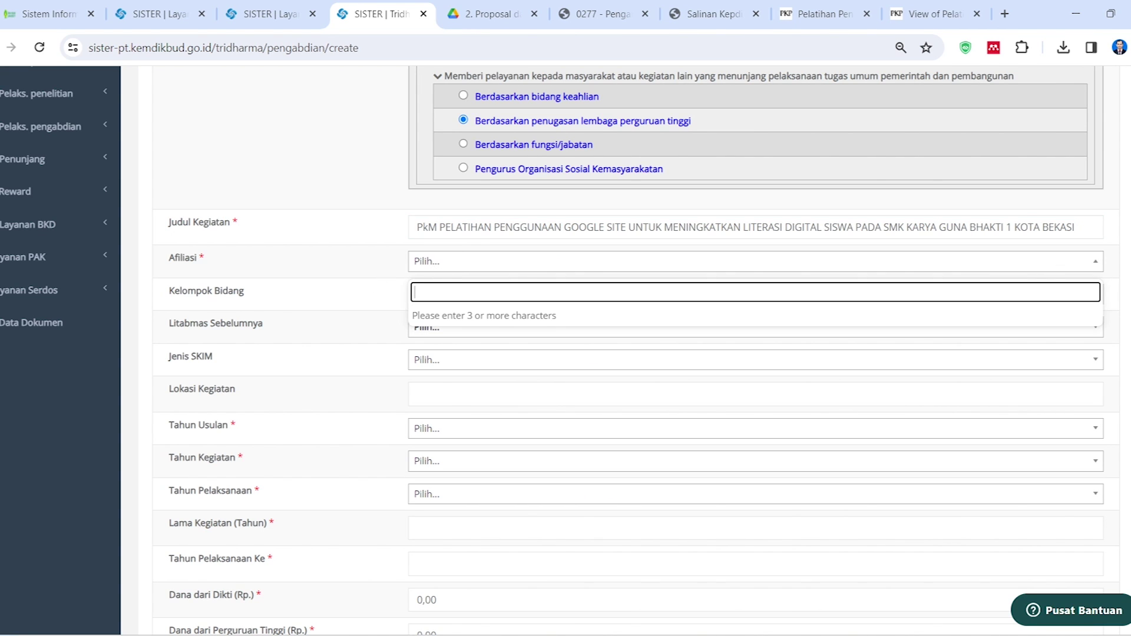
pyautogui.write('bina')
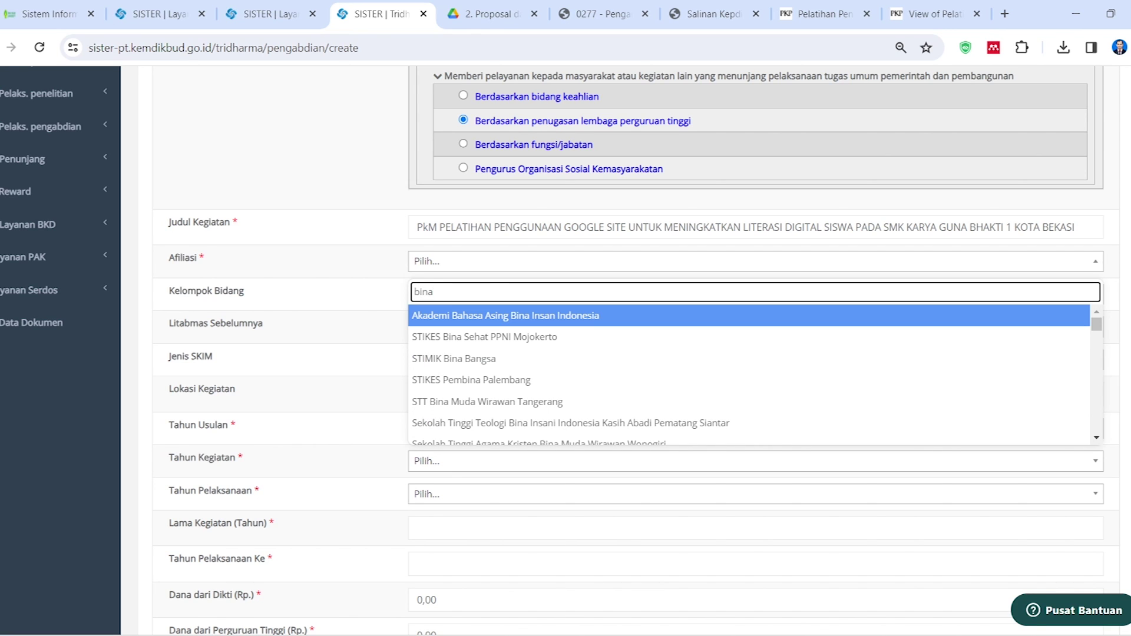
pyautogui.write(' ins')
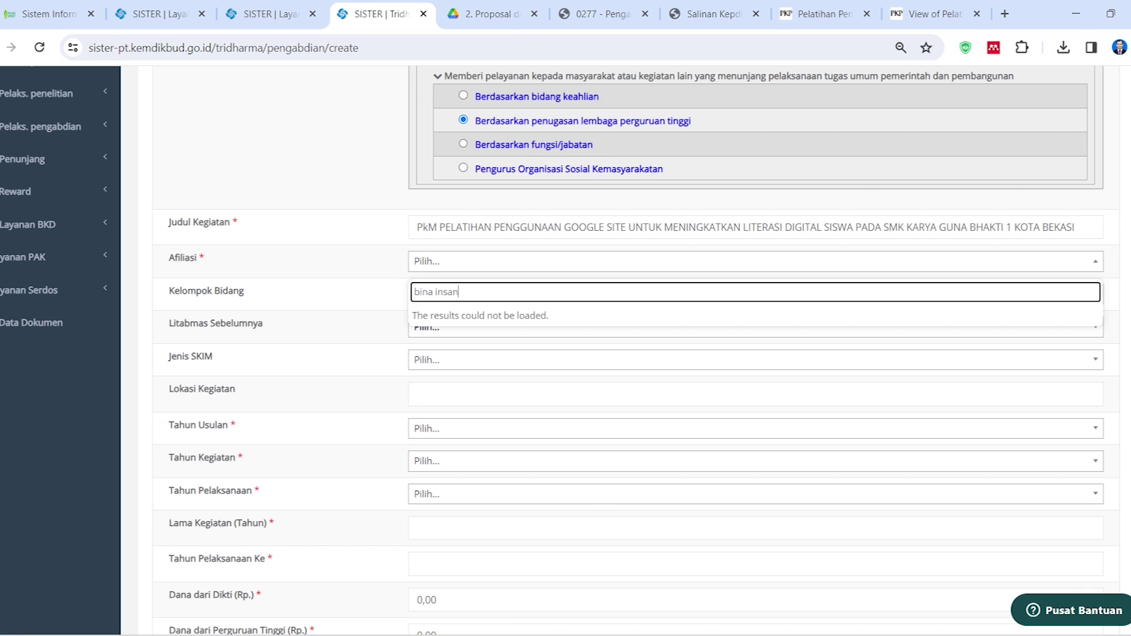
pyautogui.write('an')
pyautogui.press('BackSpace')
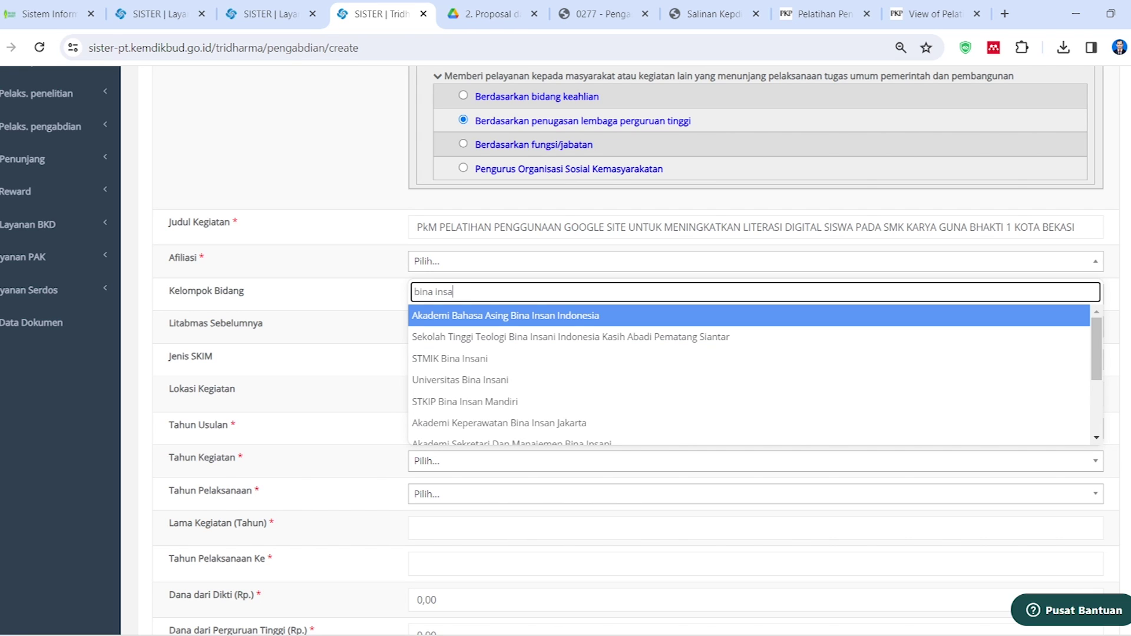
pyautogui.click(493, 382)
# Leave Kelompok Bidang unchanged and set Tahun Usulan to 2023
pyautogui.click(442, 298)
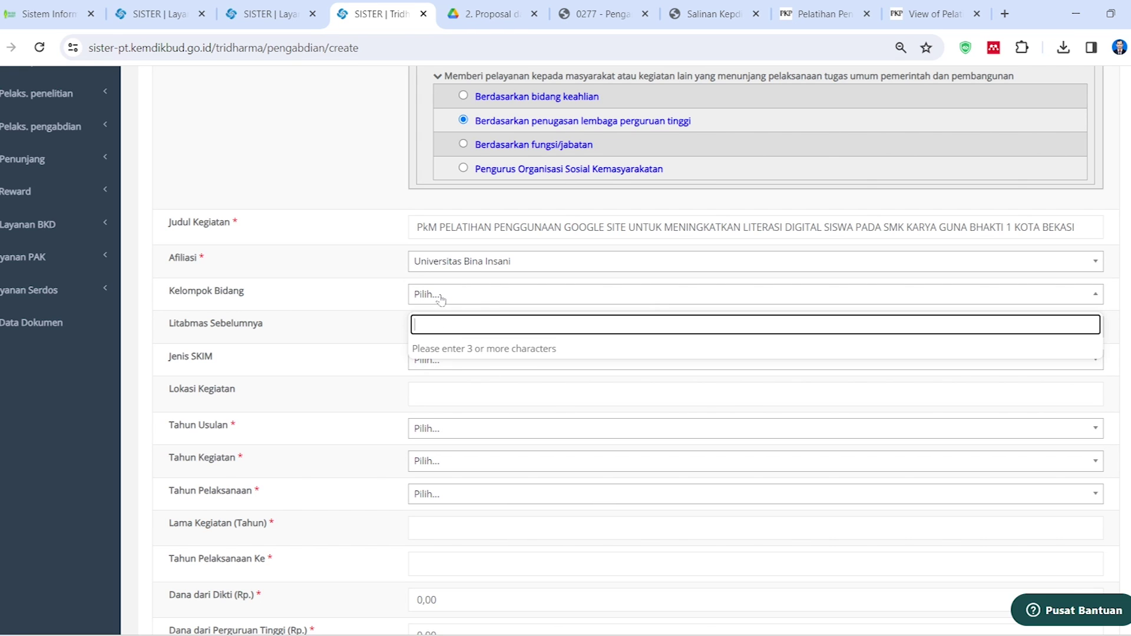
pyautogui.click(380, 324)
pyautogui.scroll(-2, 389, 329)
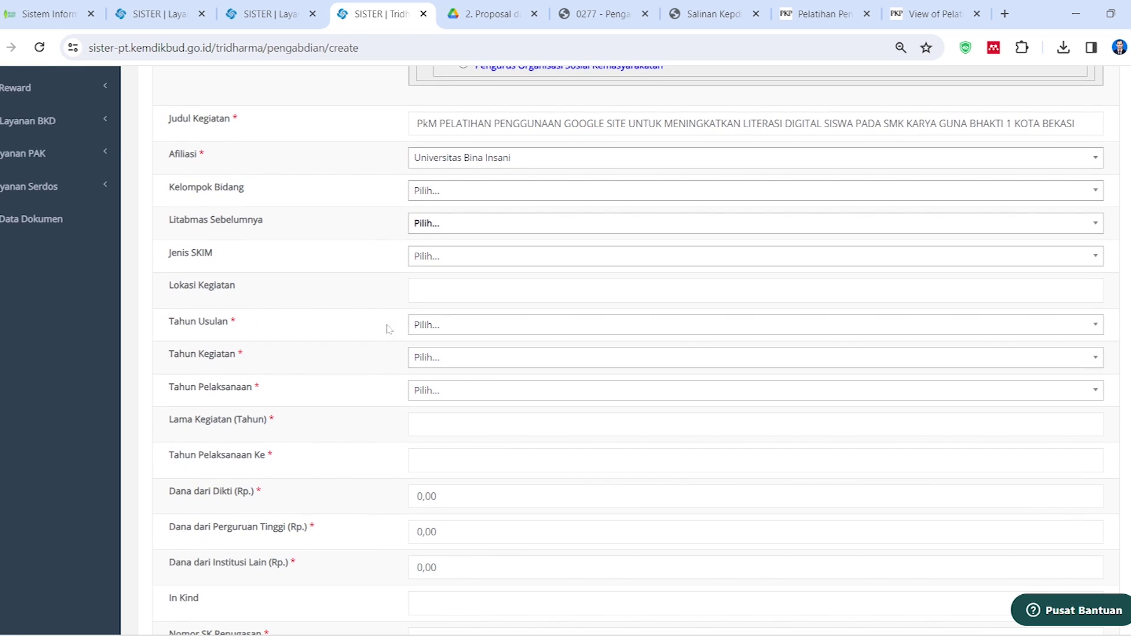
pyautogui.click(494, 324)
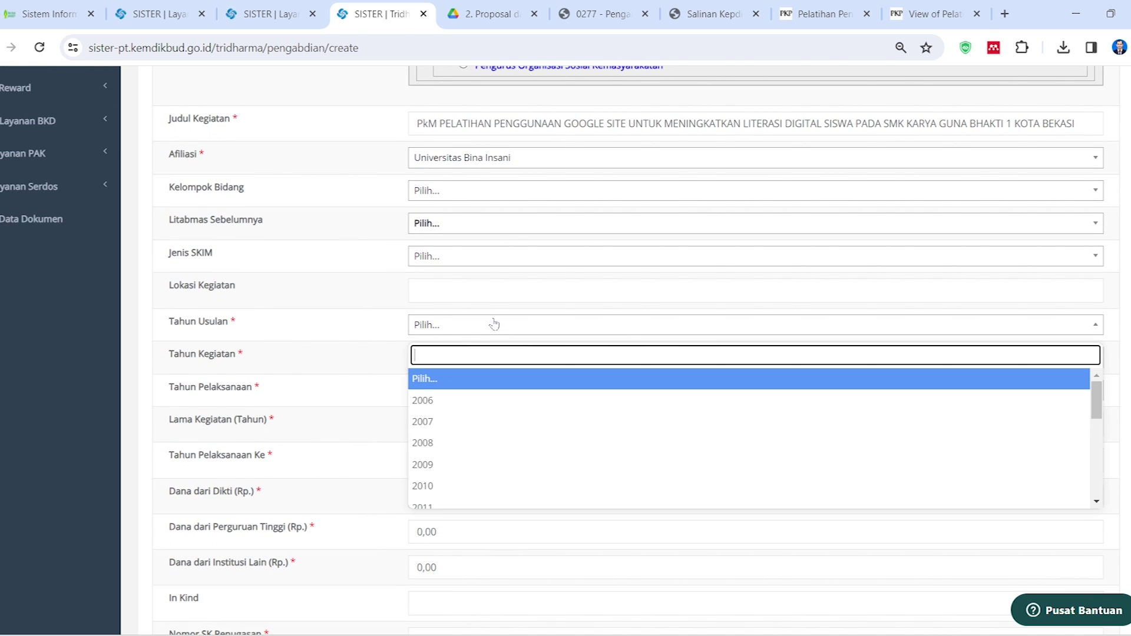
pyautogui.scroll(-2, 460, 447)
pyautogui.scroll(-3, 460, 447)
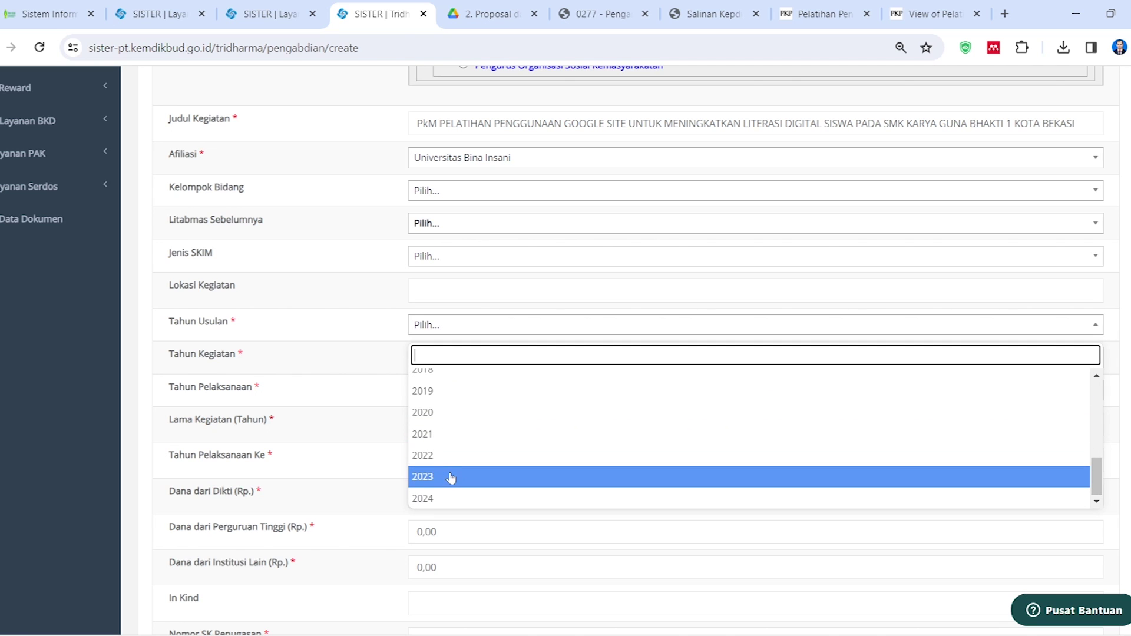
pyautogui.click(454, 476)
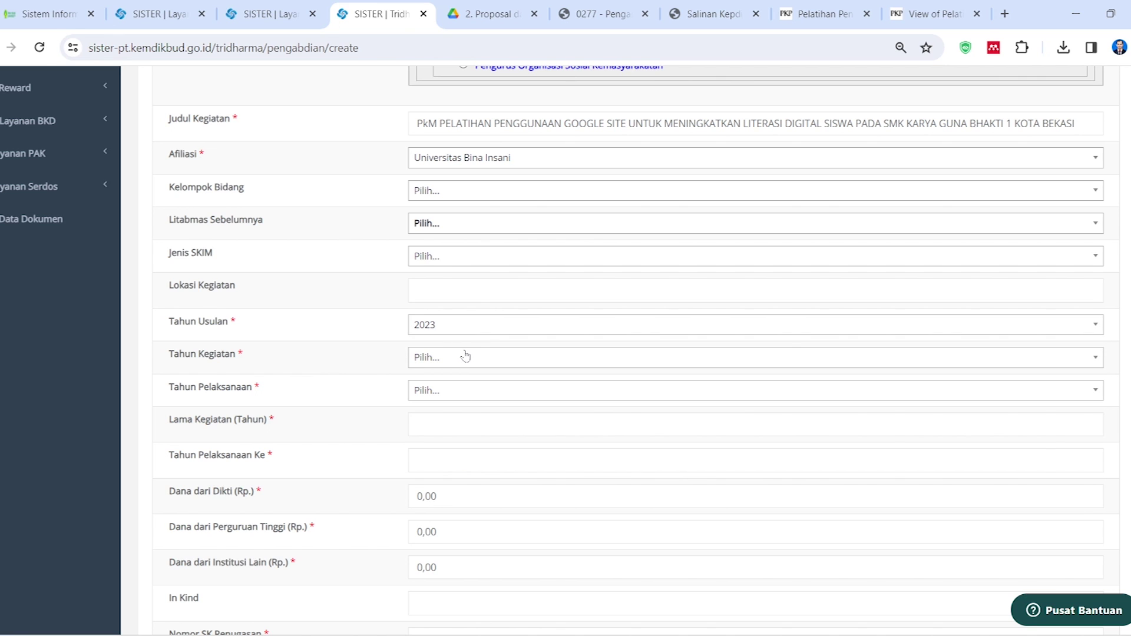
# Set both Tahun Kegiatan and Tahun Pelaksanaan to 2024
pyautogui.click(465, 356)
pyautogui.scroll(-3, 455, 494)
pyautogui.scroll(-3, 453, 509)
pyautogui.click(445, 533)
pyautogui.click(452, 391)
pyautogui.scroll(-1, 442, 535)
pyautogui.scroll(-5, 443, 535)
pyautogui.click(440, 562)
# Enter a 1-year activity duration and 2.000.000 as Dana dari Perguruan Tinggi
pyautogui.scroll(-2, 424, 442)
pyautogui.click(417, 320)
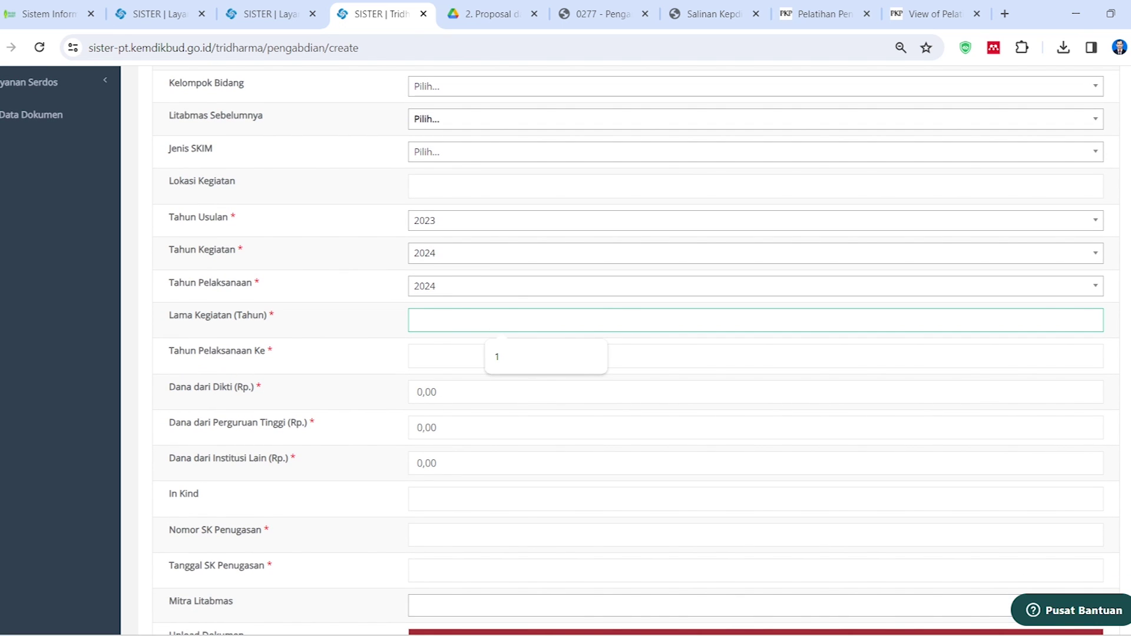
pyautogui.write('1')
pyautogui.press('Tab')
pyautogui.press('Tab')
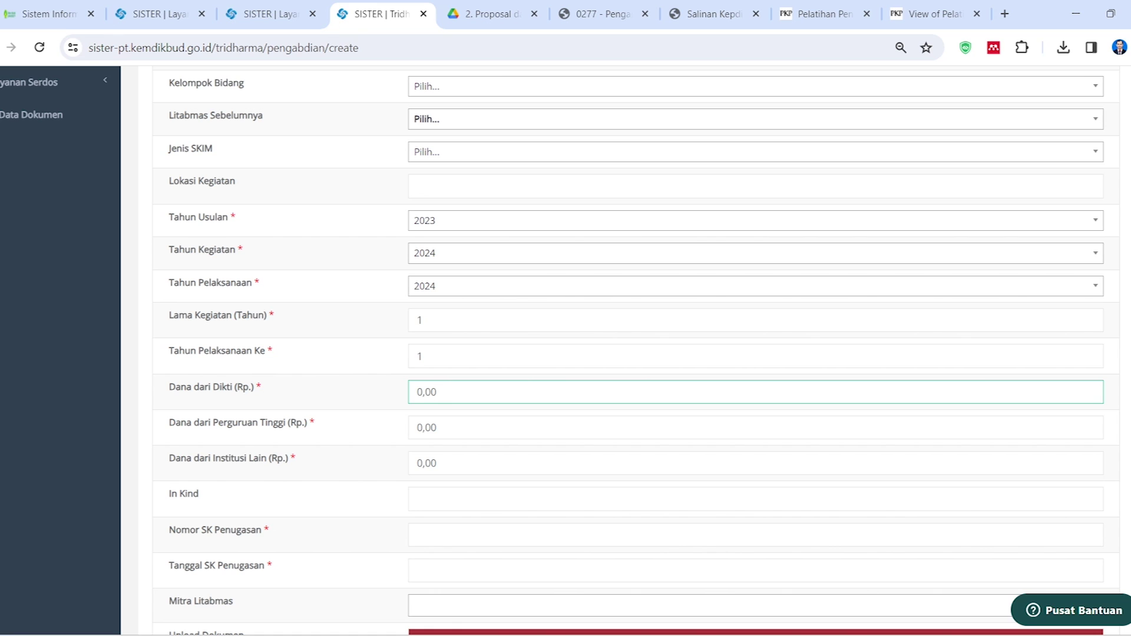
pyautogui.click(435, 427)
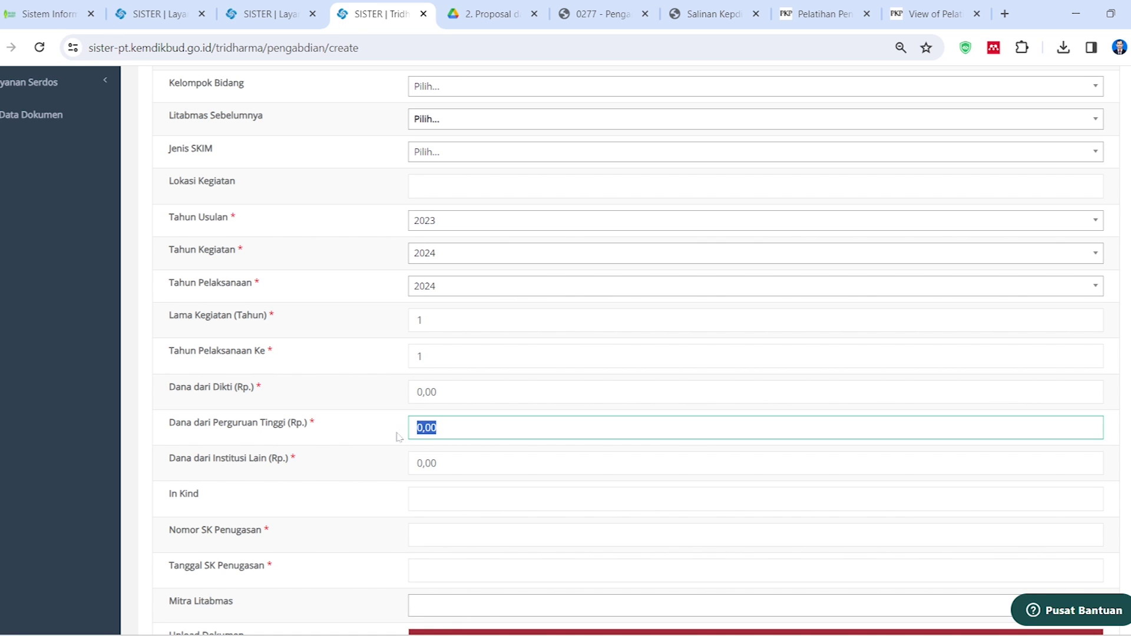
pyautogui.write('2.000.000')
pyautogui.click(372, 446)
pyautogui.scroll(-2, 372, 446)
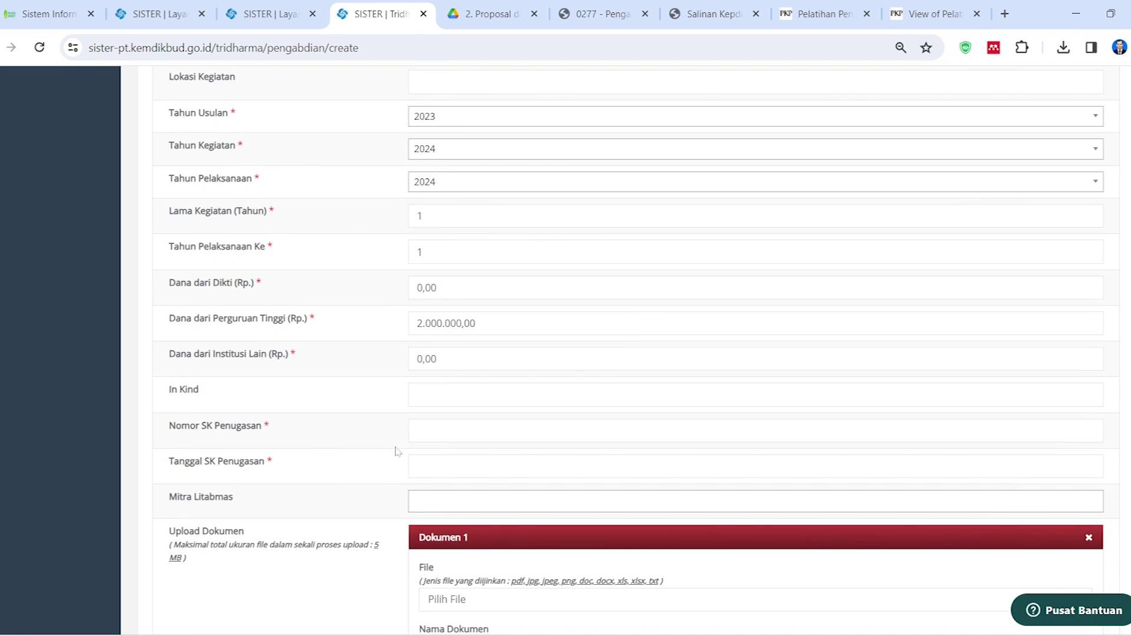
pyautogui.scroll(-1, 404, 429)
# Begin the Nomor SK Penugasan entry and switch to the Nitro Pro report to find it
pyautogui.click(486, 380)
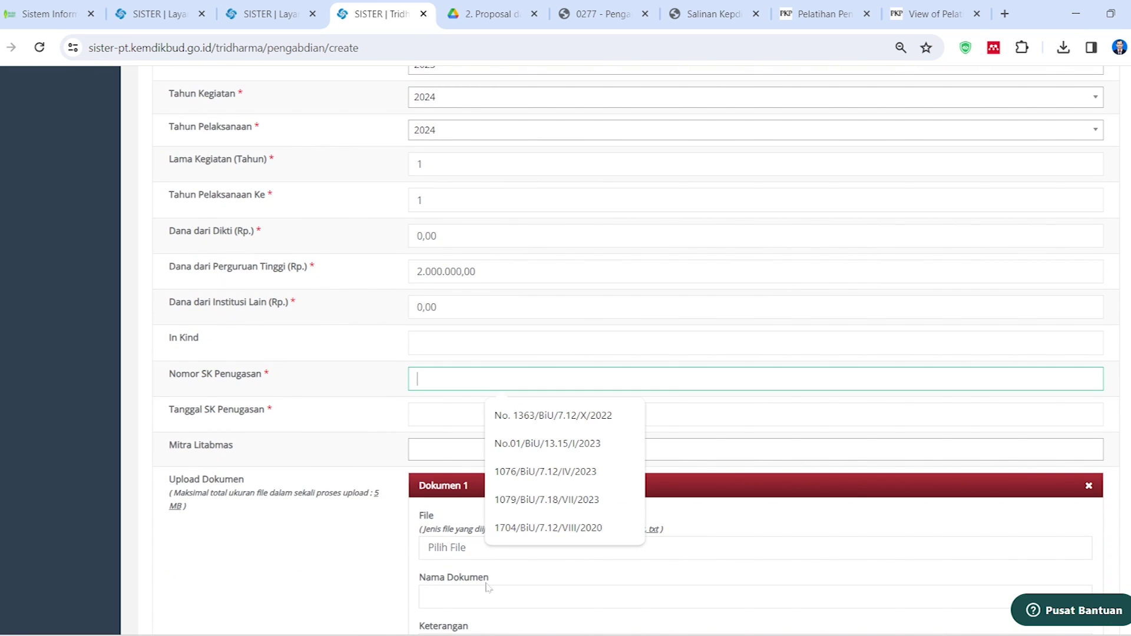
pyautogui.hotkey('alt', 'Tab')
pyautogui.scroll(3, 538, 328)
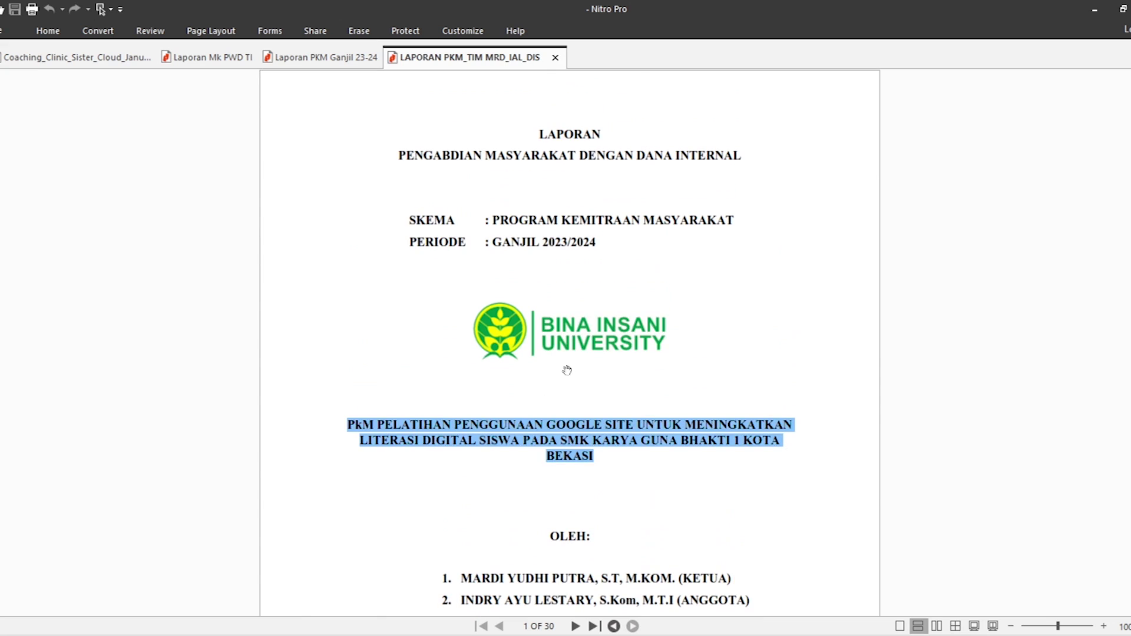
# Locate and select Laporan PKM Ganjil 23-24.pdf in File Explorer's 2. Proposal dan Laporan Akhir folder
pyautogui.click(1095, 11)
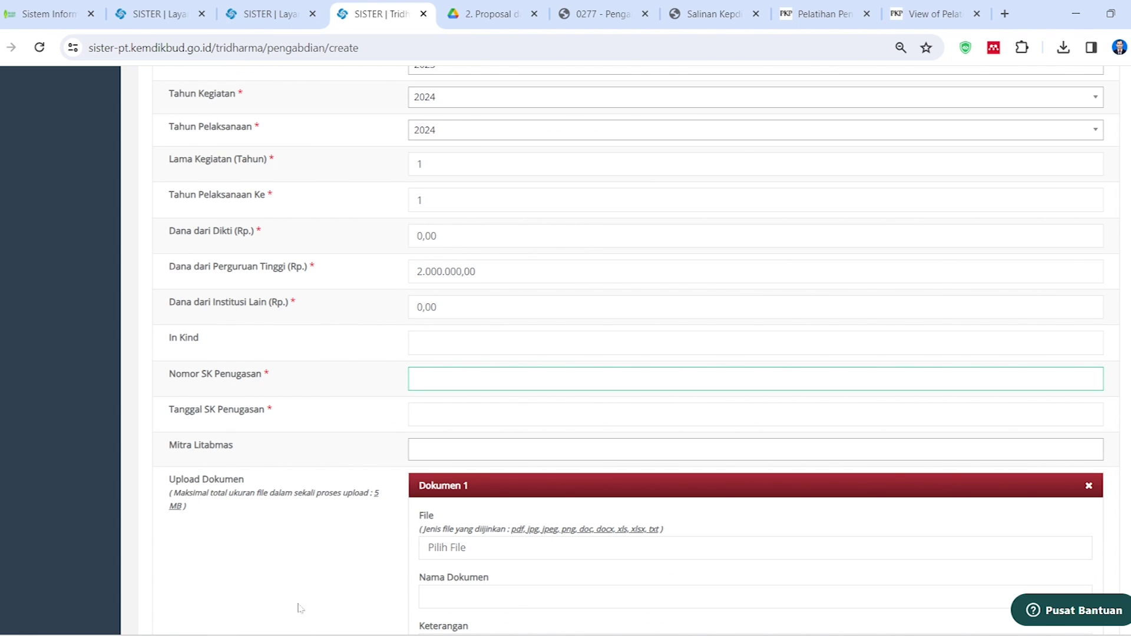
pyautogui.click(243, 635)
pyautogui.click(102, 578)
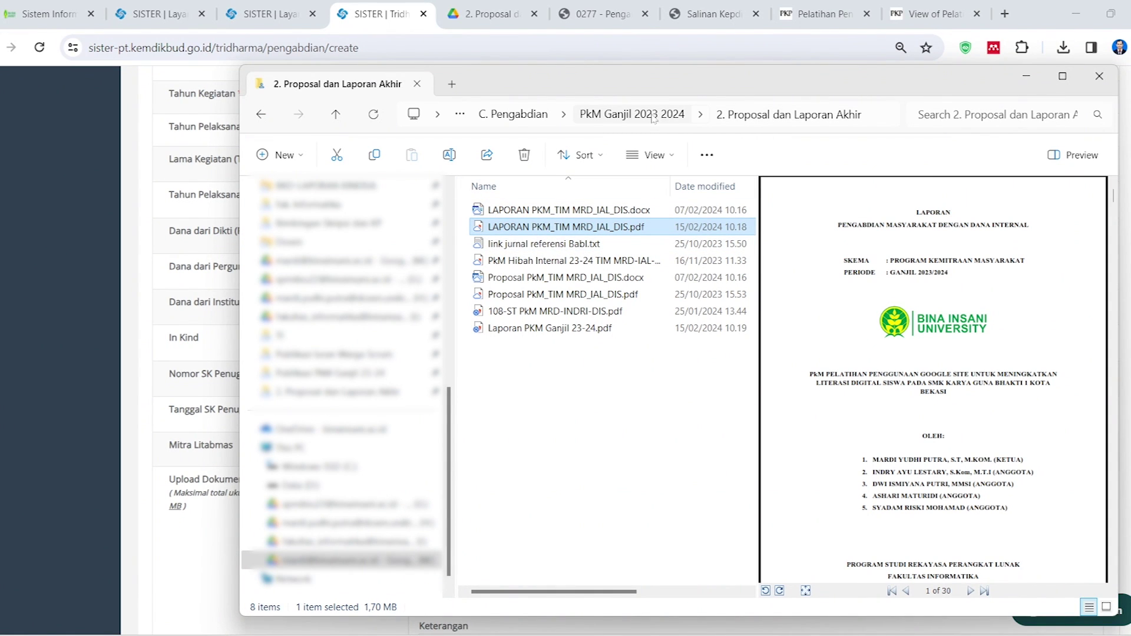
pyautogui.click(558, 261)
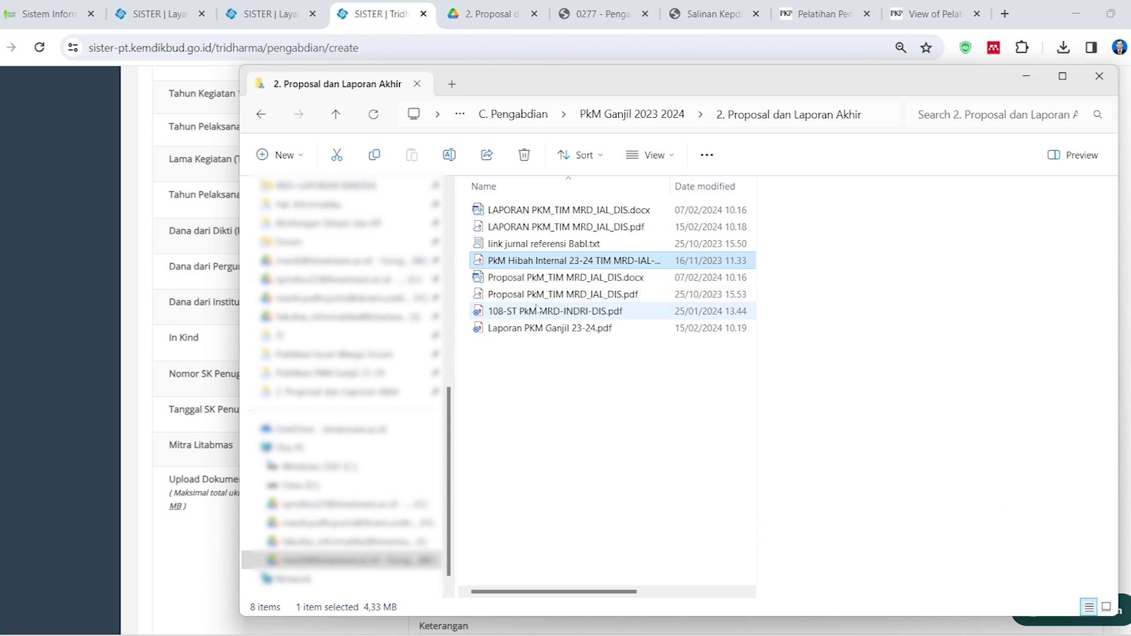
pyautogui.click(536, 330)
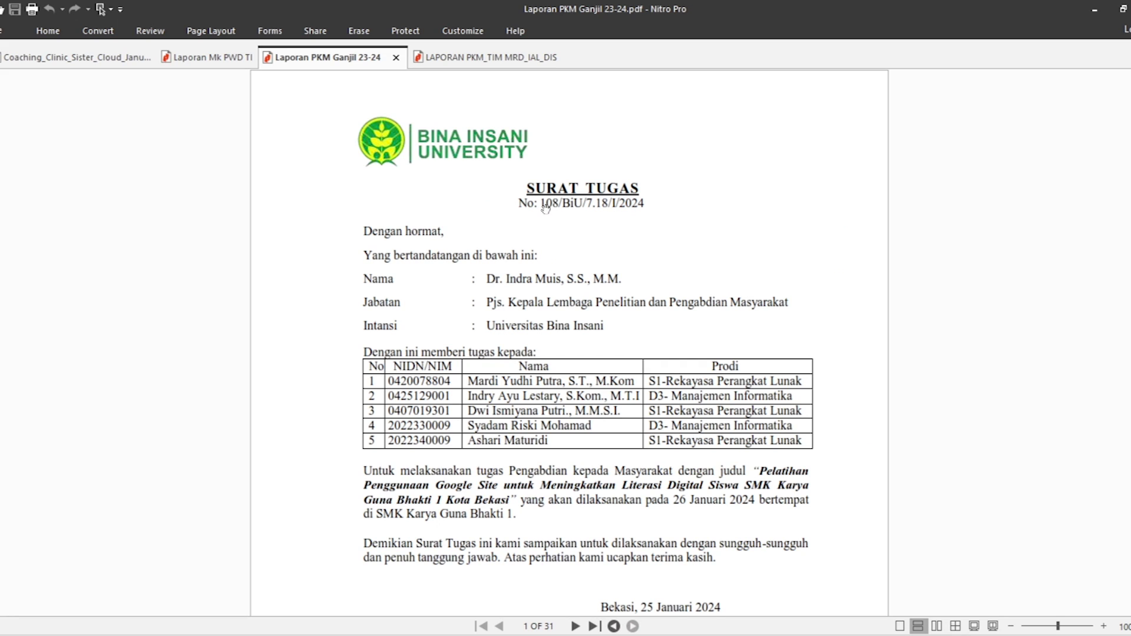
# Copy letter number 108/BiU/7.18/I/2024 from the PDF into Nomor SK Penugasan
pyautogui.moveTo(539, 204); pyautogui.dragTo(654, 223)
pyautogui.hotkey('ctrl', 'c')
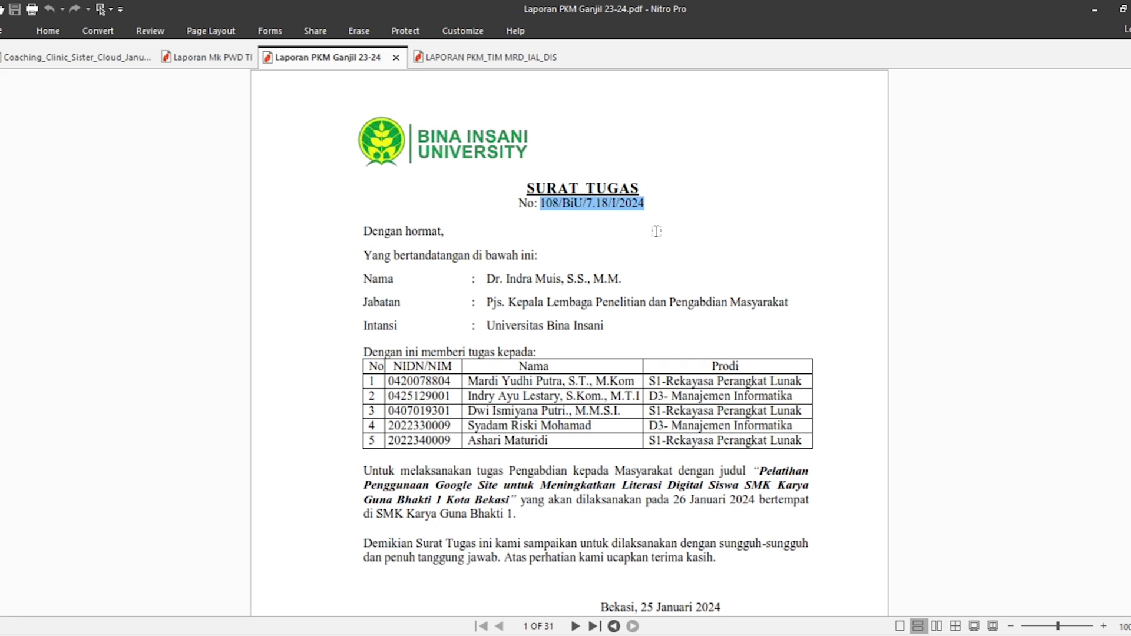
pyautogui.press('alt')
pyautogui.press('c')
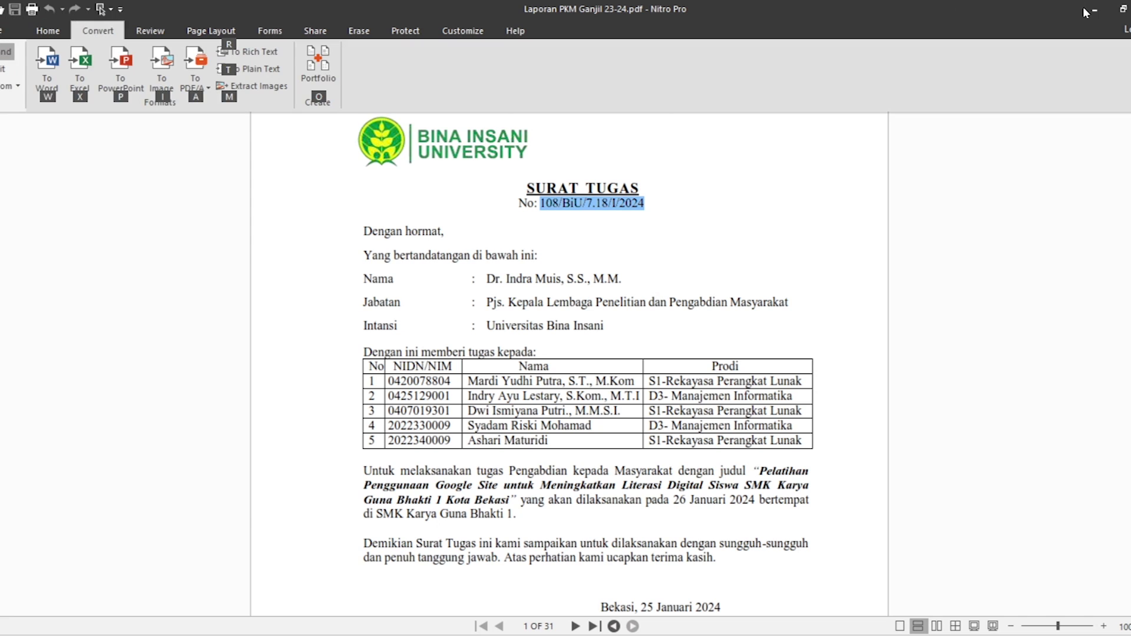
pyautogui.press('Escape')
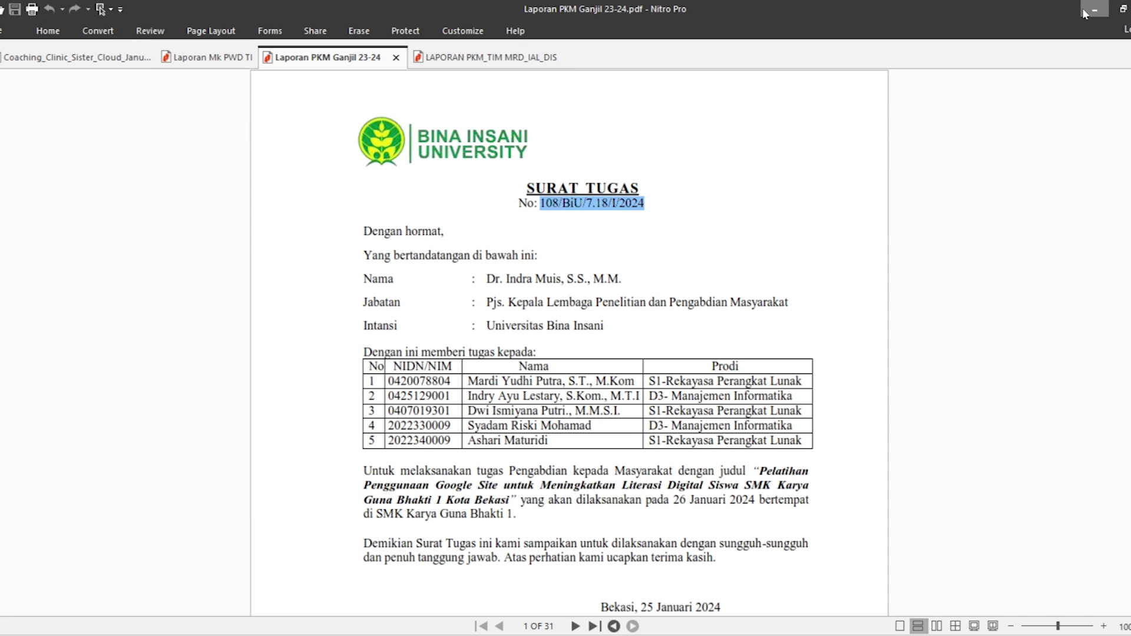
pyautogui.click(1093, 9)
pyautogui.click(1025, 76)
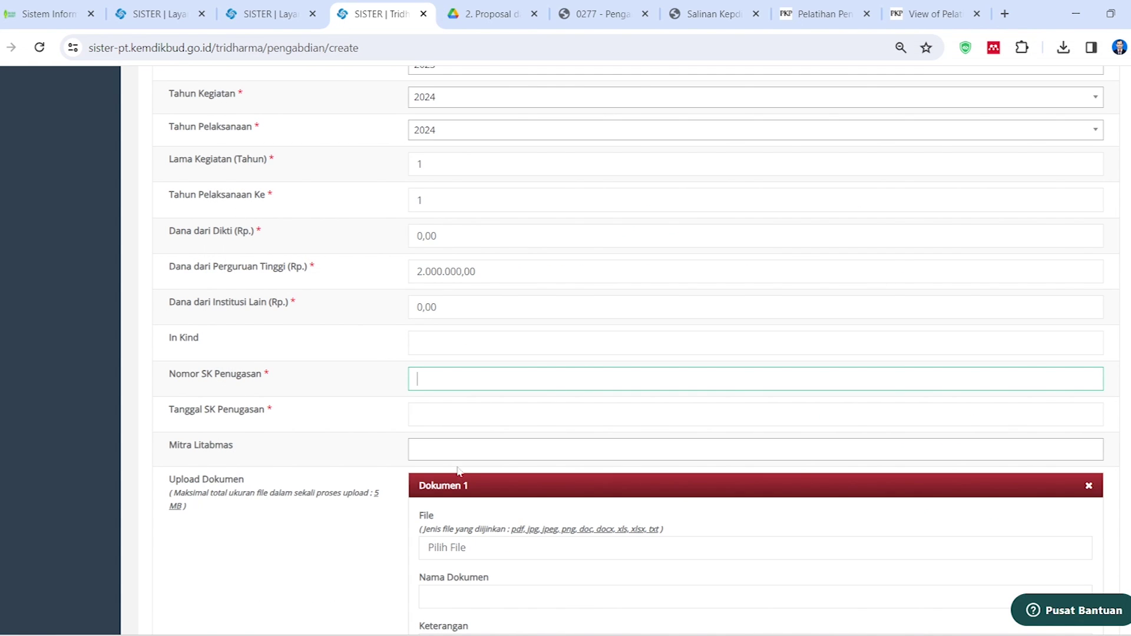
pyautogui.hotkey('ctrl', 'v')
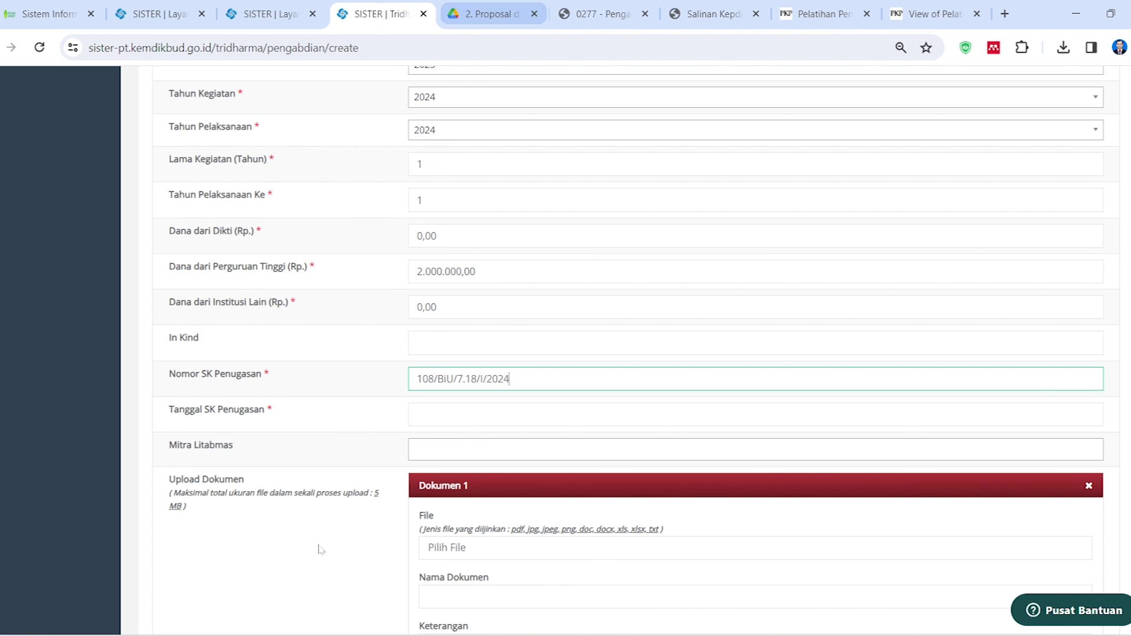
# Review the reference PDFs and confirm the Surat Tugas is dated 25 January 2024
pyautogui.click(80, 578)
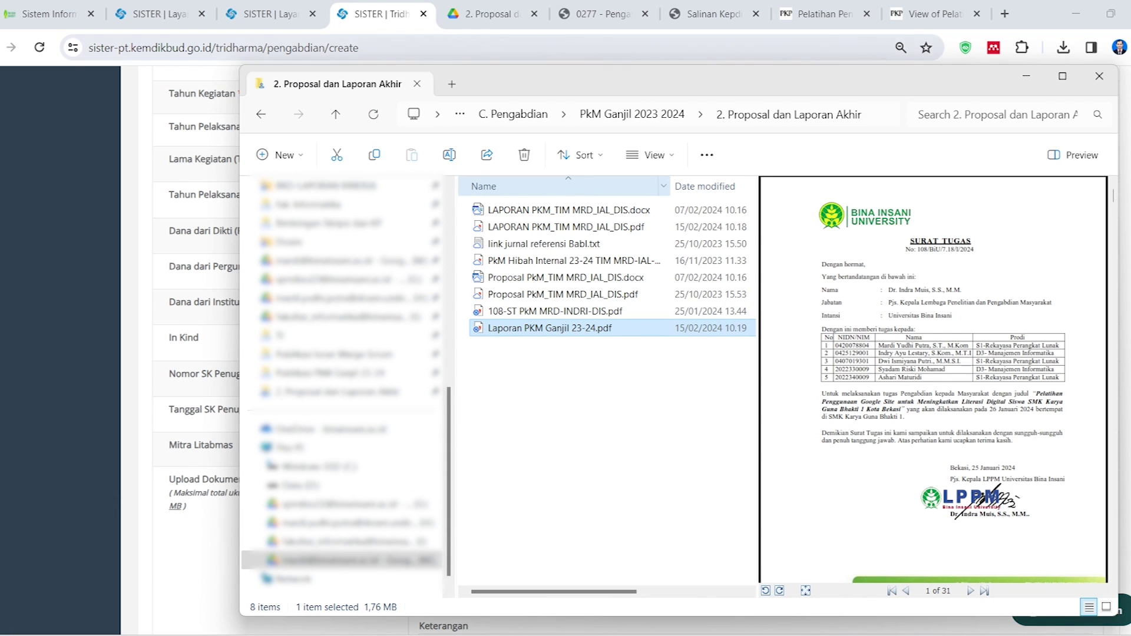
pyautogui.click(522, 6)
pyautogui.click(601, 13)
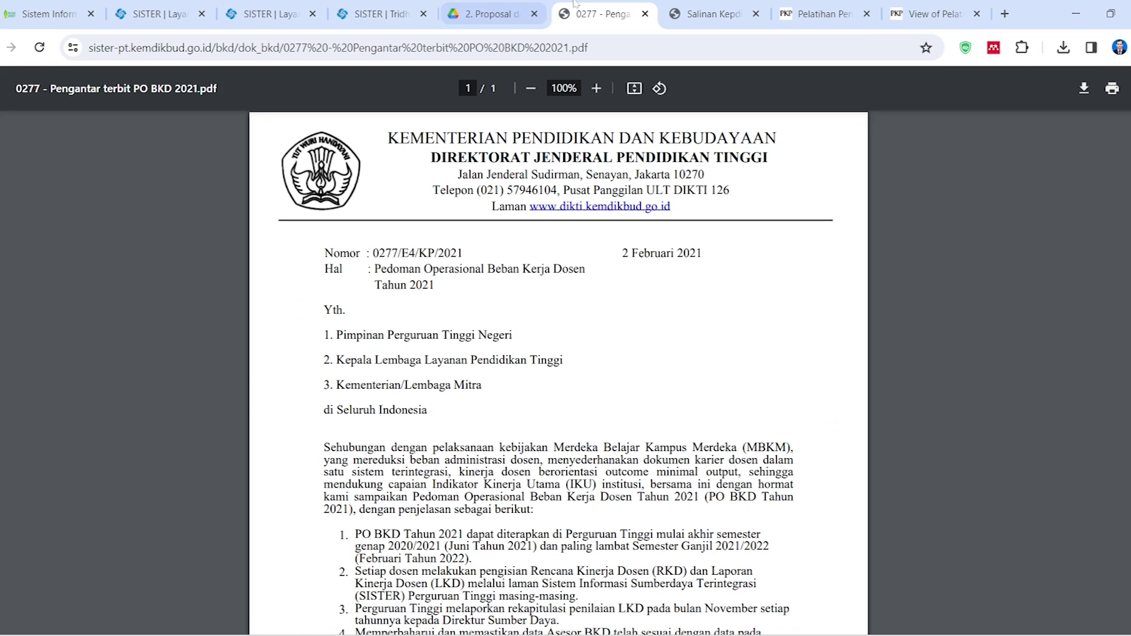
pyautogui.click(712, 13)
pyautogui.click(937, 13)
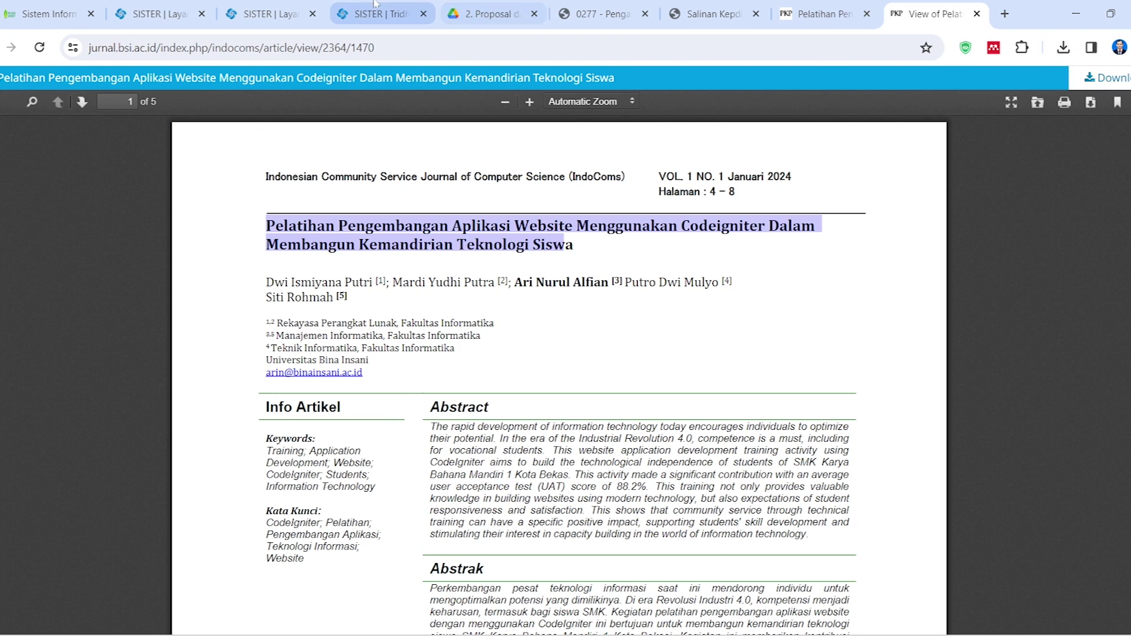
pyautogui.click(383, 13)
pyautogui.moveTo(475, 635)
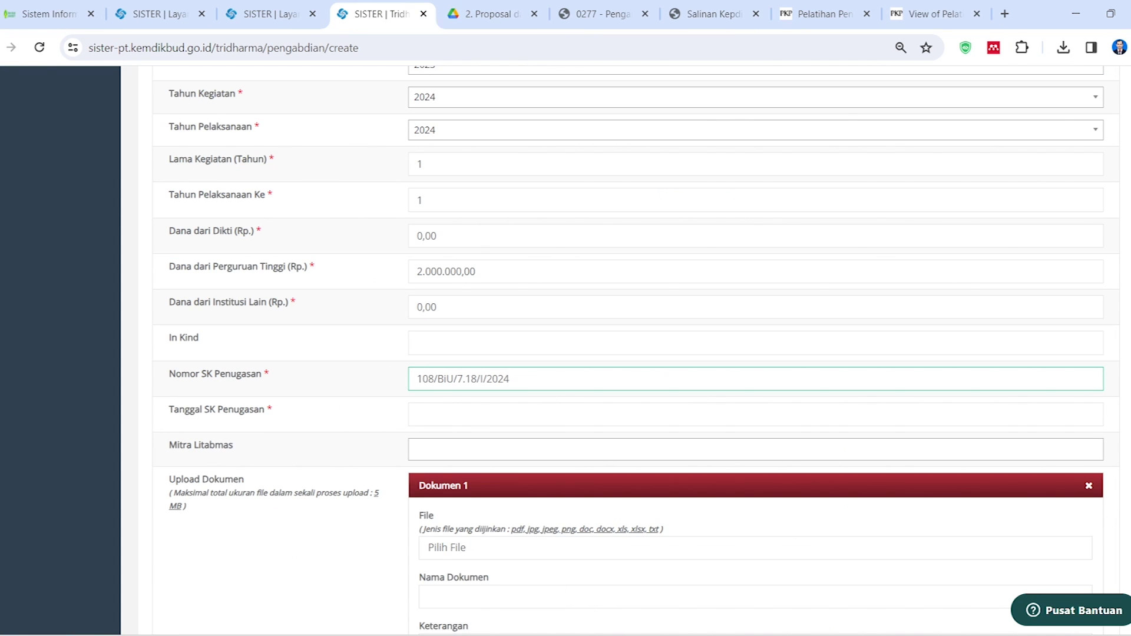
pyautogui.click(475, 635)
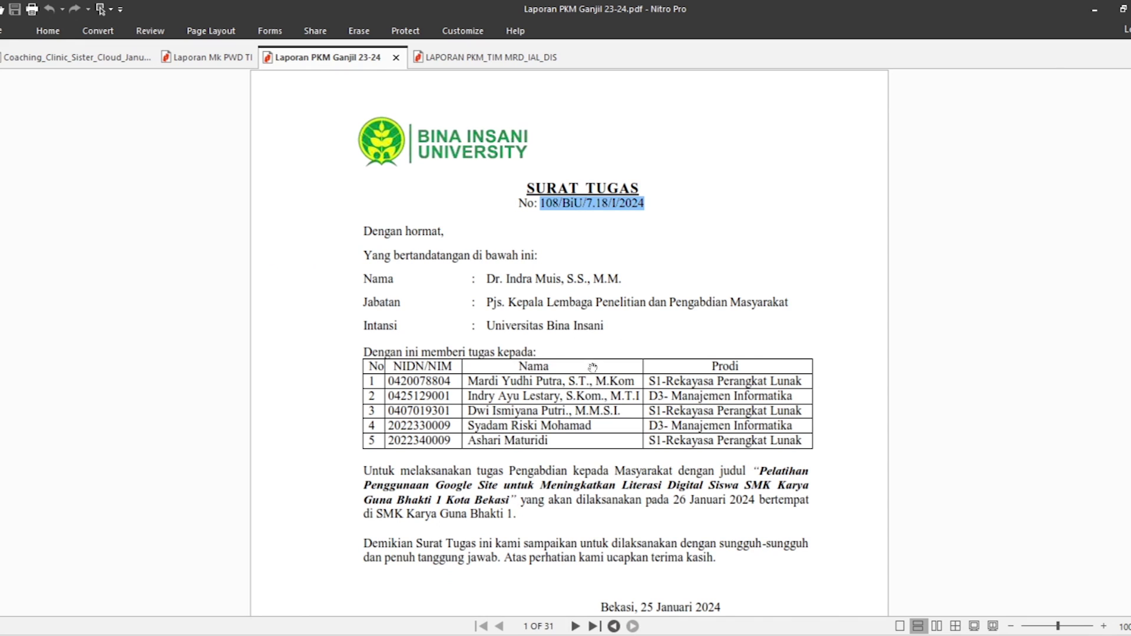
pyautogui.scroll(-3, 589, 360)
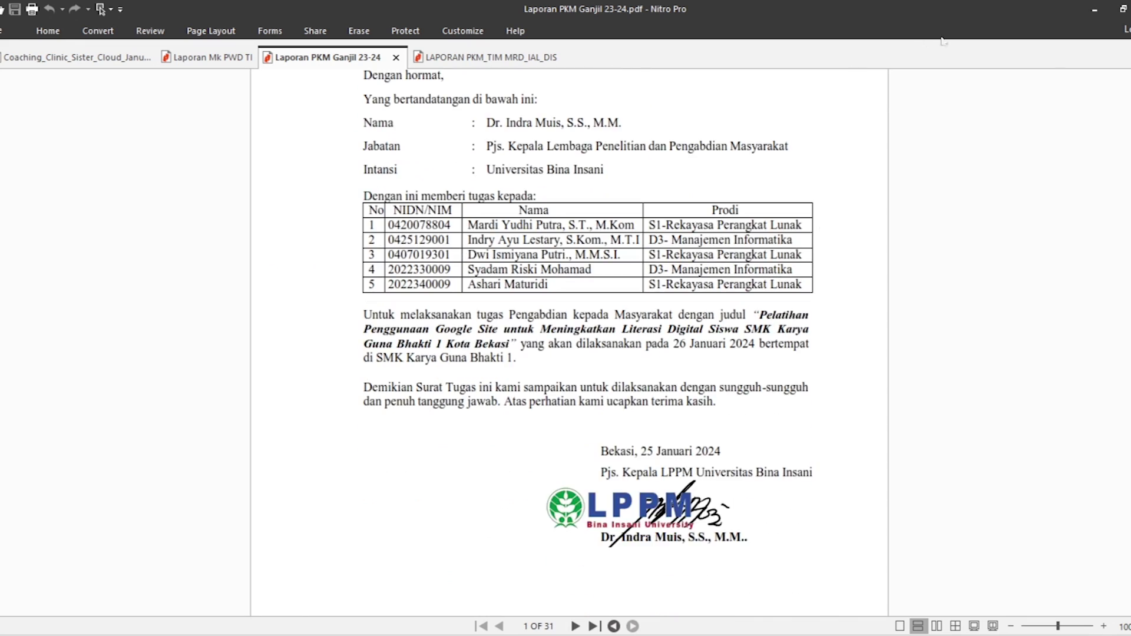
pyautogui.click(1094, 10)
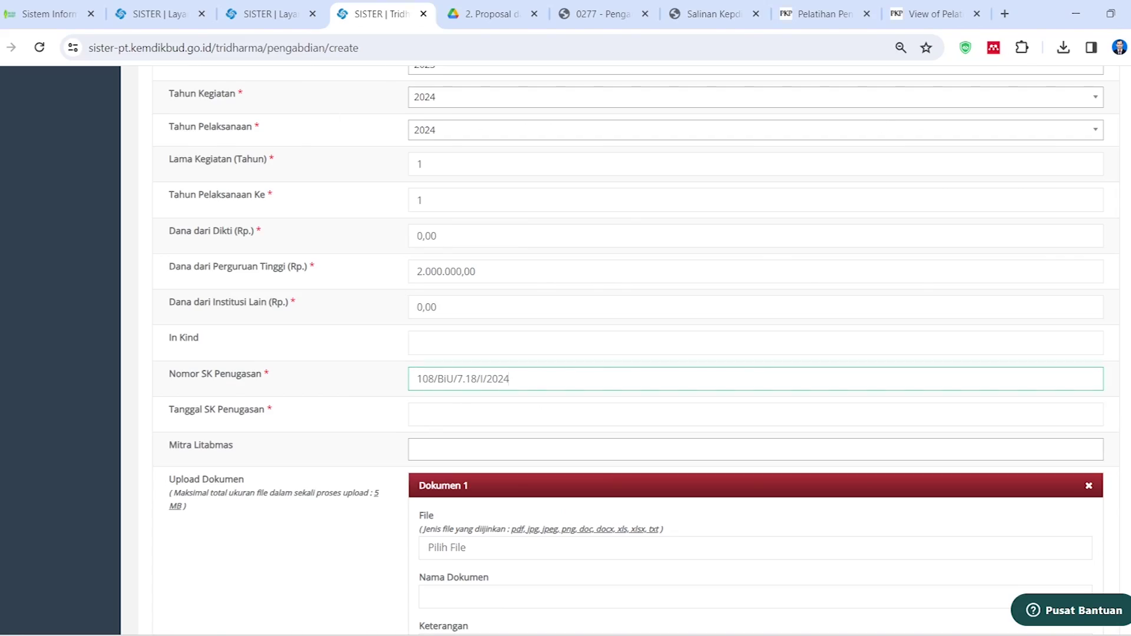
pyautogui.click(500, 414)
# Set Tanggal SK Penugasan to 25 January 2024, leaving Mitra Litabmas empty
pyautogui.click(421, 218)
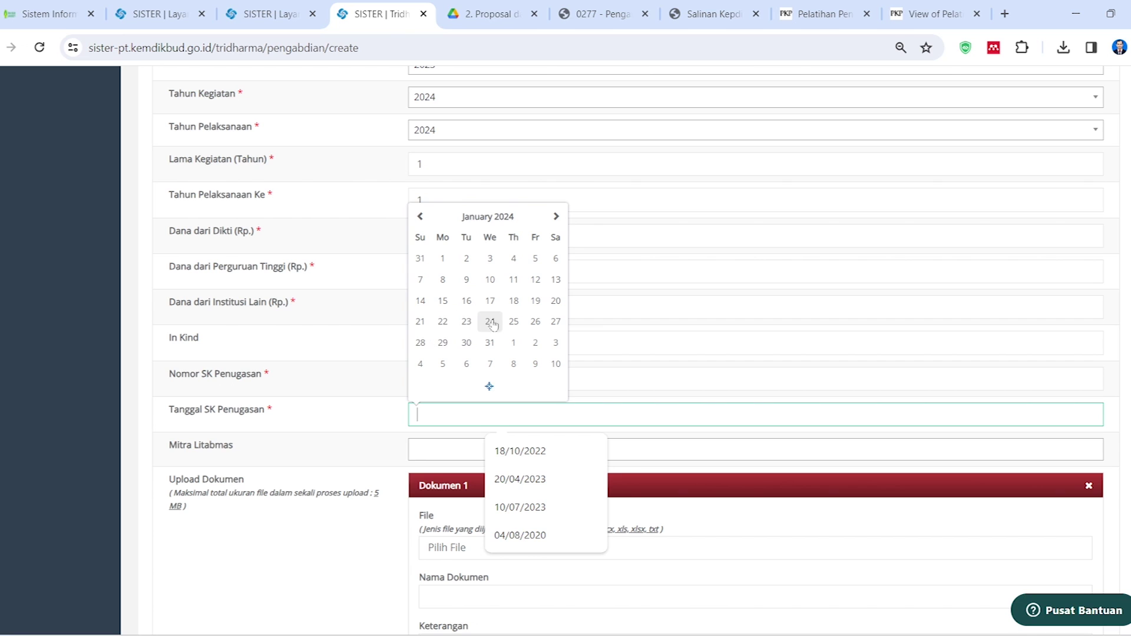
pyautogui.click(514, 321)
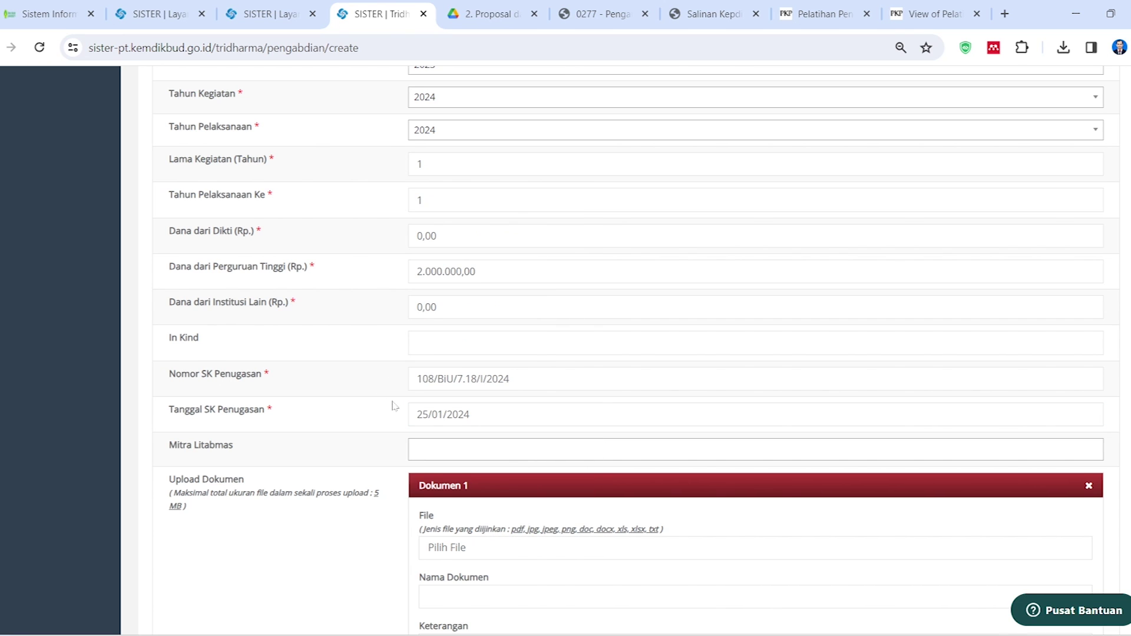
pyautogui.scroll(-3, 393, 406)
pyautogui.click(756, 293)
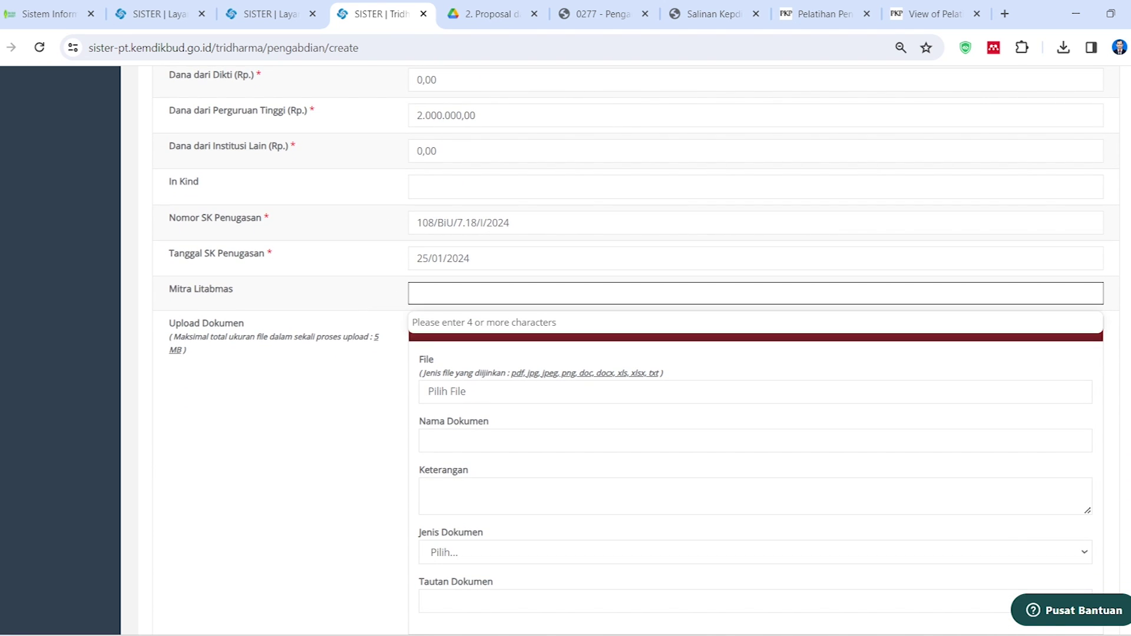
pyautogui.click(362, 314)
pyautogui.scroll(-2, 395, 416)
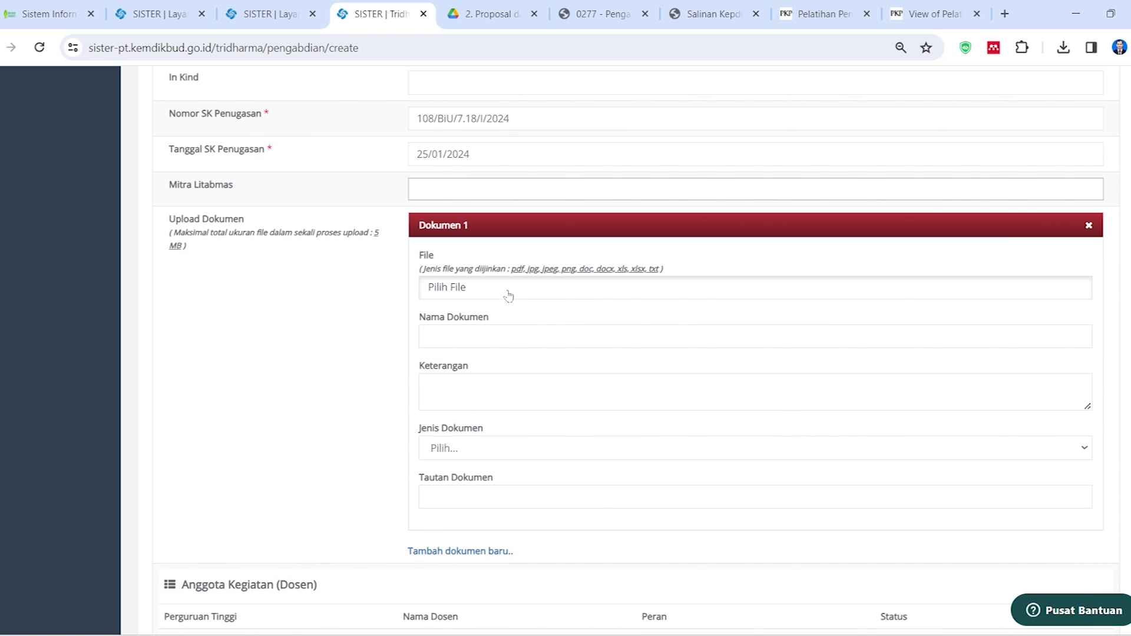
# Attach Laporan PKM Ganjil 23-24.pdf from 2. Proposal dan Laporan Akhir as Dokumen 1
pyautogui.click(429, 243)
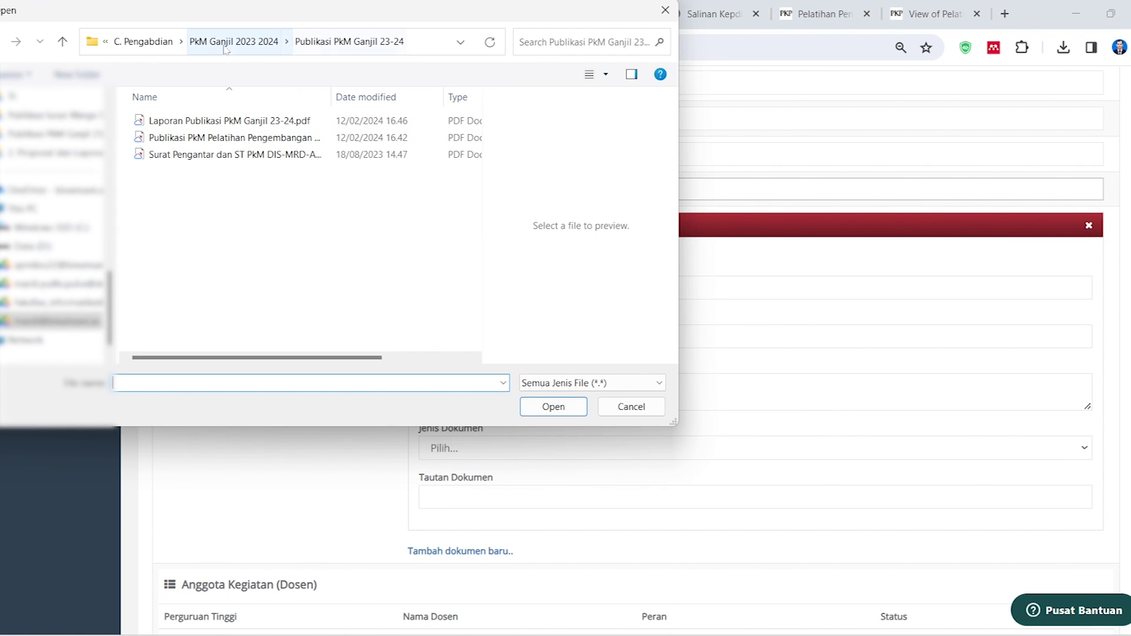
pyautogui.click(144, 41)
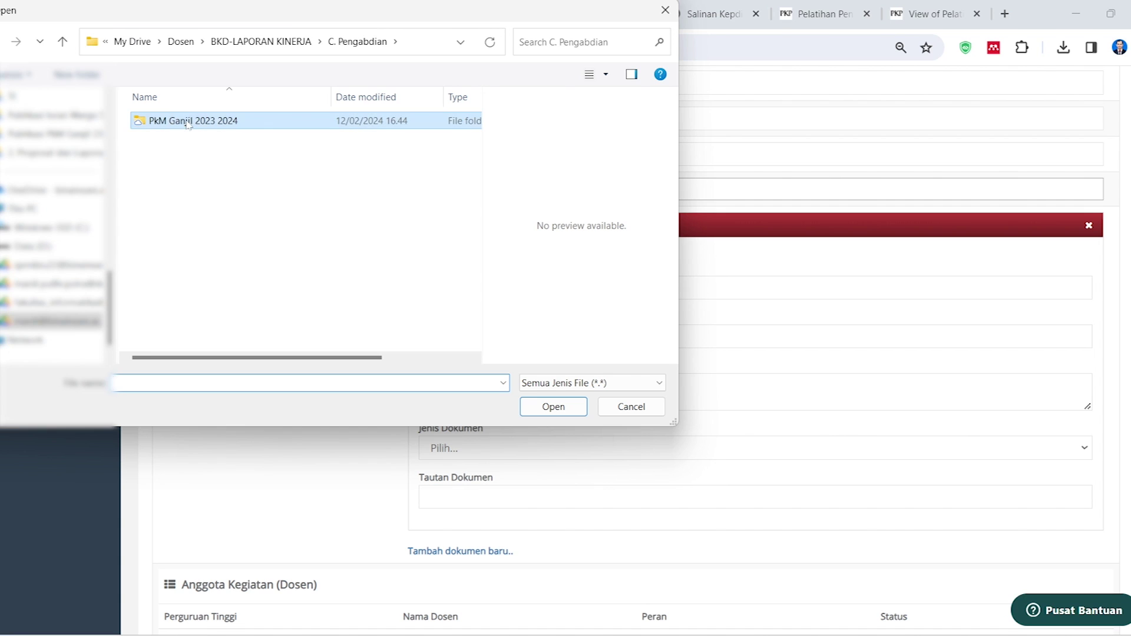
pyautogui.doubleClick(171, 121)
pyautogui.doubleClick(189, 154)
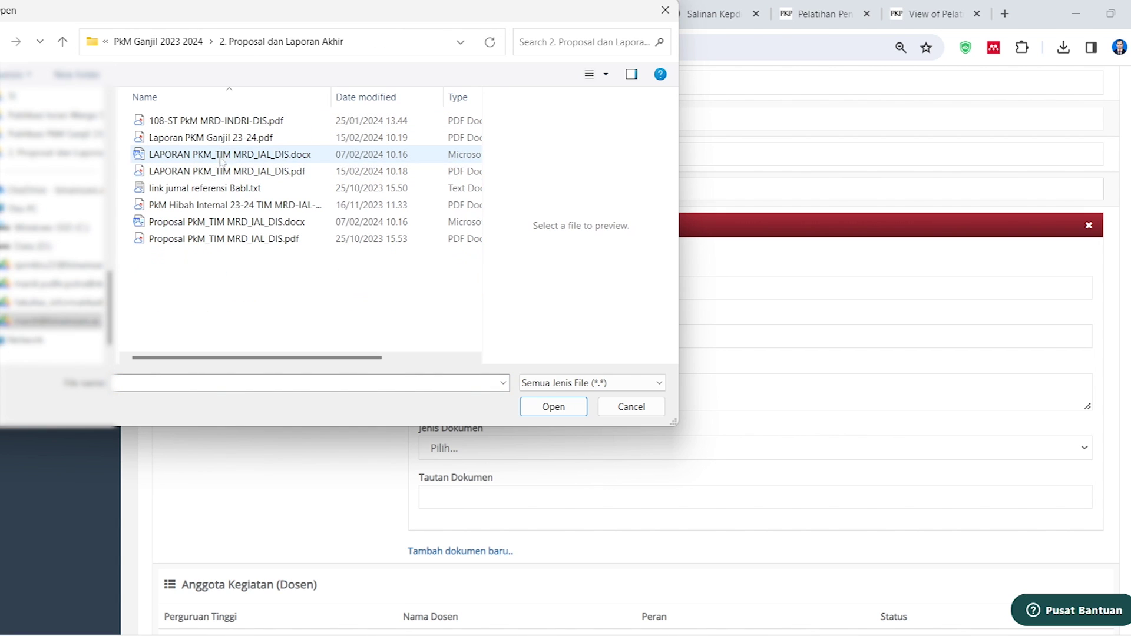
pyautogui.click(217, 137)
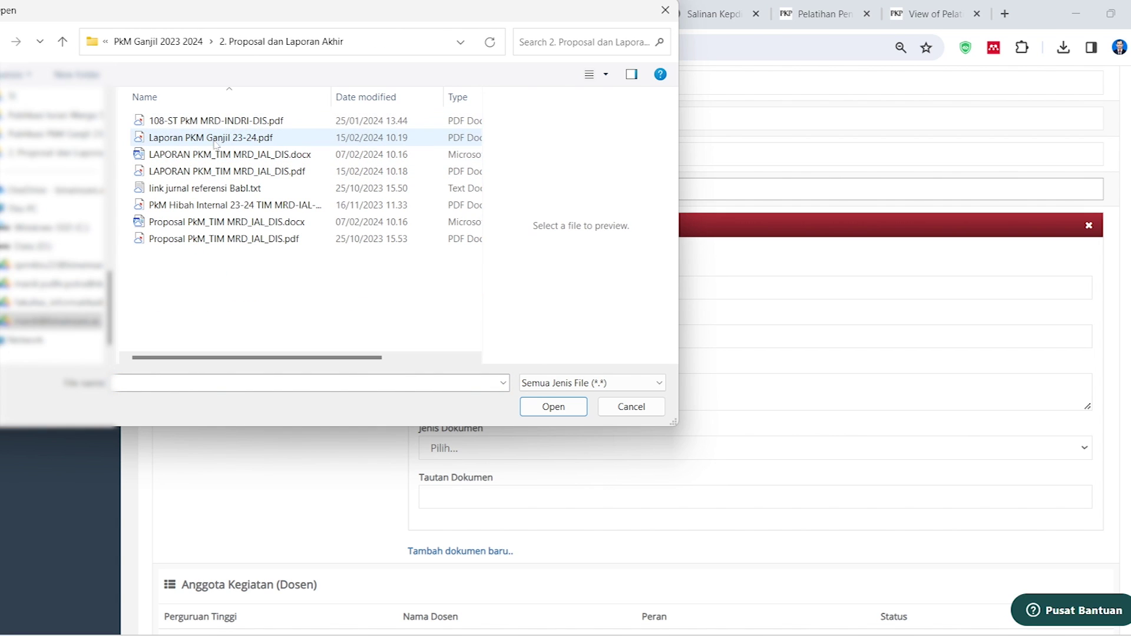
pyautogui.click(553, 407)
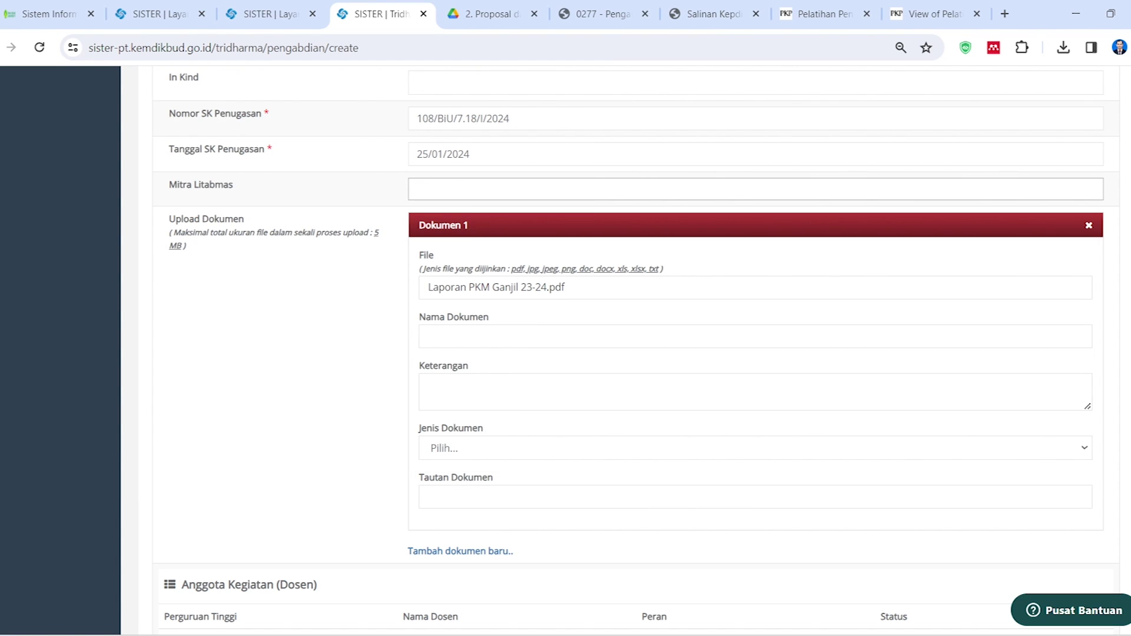
pyautogui.scroll(-3, 375, 415)
# Name the document Laporan Pengabdian and set Jenis Dokumen to Lainnya
pyautogui.click(548, 180)
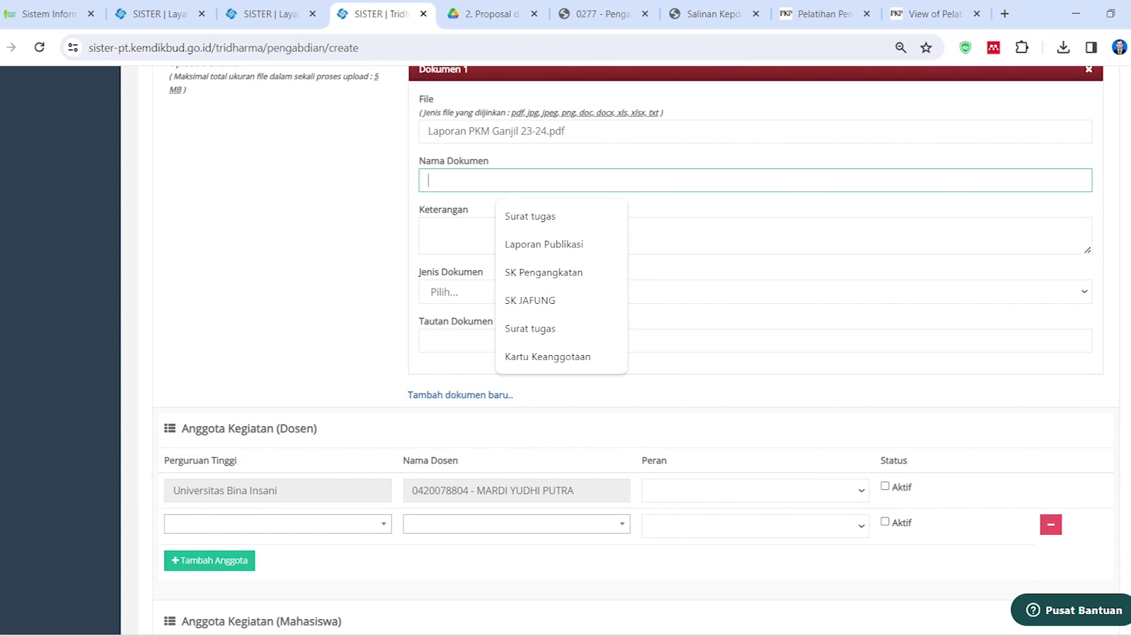
pyautogui.click(553, 252)
pyautogui.hotkey('shift', 'Left')
pyautogui.hotkey('shift', 'Left')
pyautogui.hotkey('shift', 'Left')
pyautogui.hotkey('shift', 'Left')
pyautogui.hotkey('shift', 'Left')
pyautogui.hotkey('shift', 'Left')
pyautogui.hotkey('shift', 'Left')
pyautogui.hotkey('shift', 'Left')
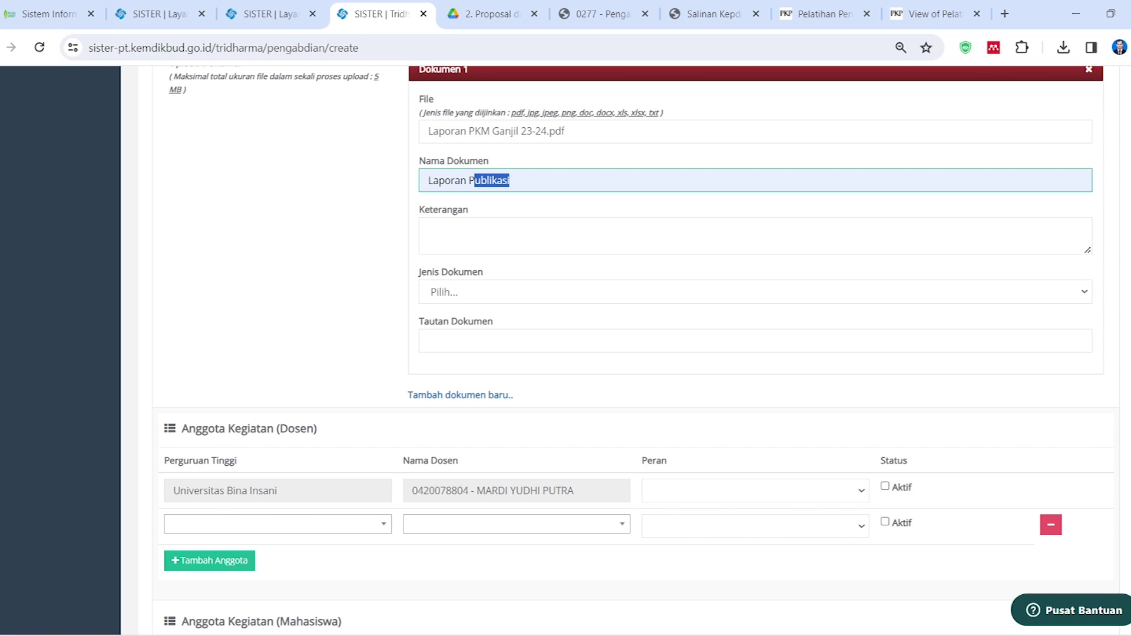
pyautogui.write('engabdian')
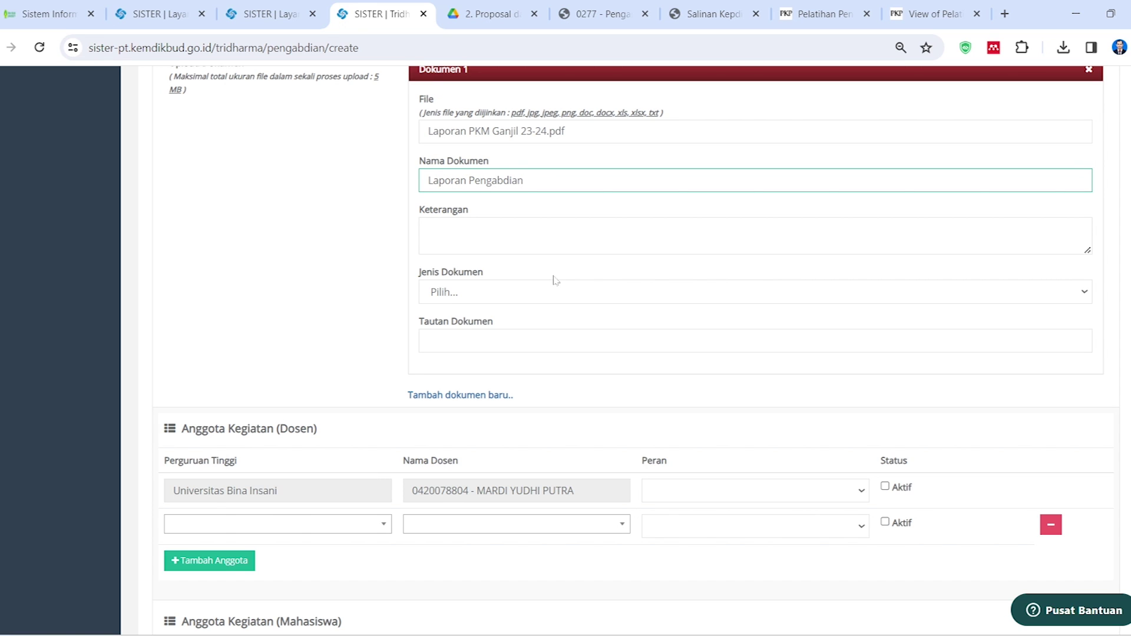
pyautogui.click(472, 290)
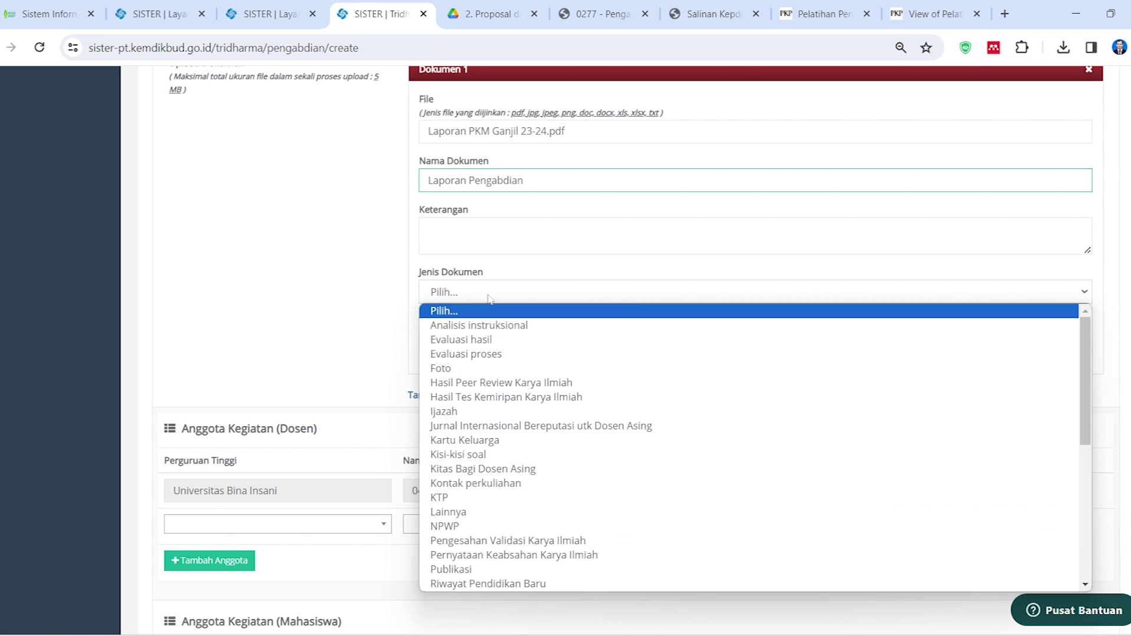
pyautogui.click(483, 513)
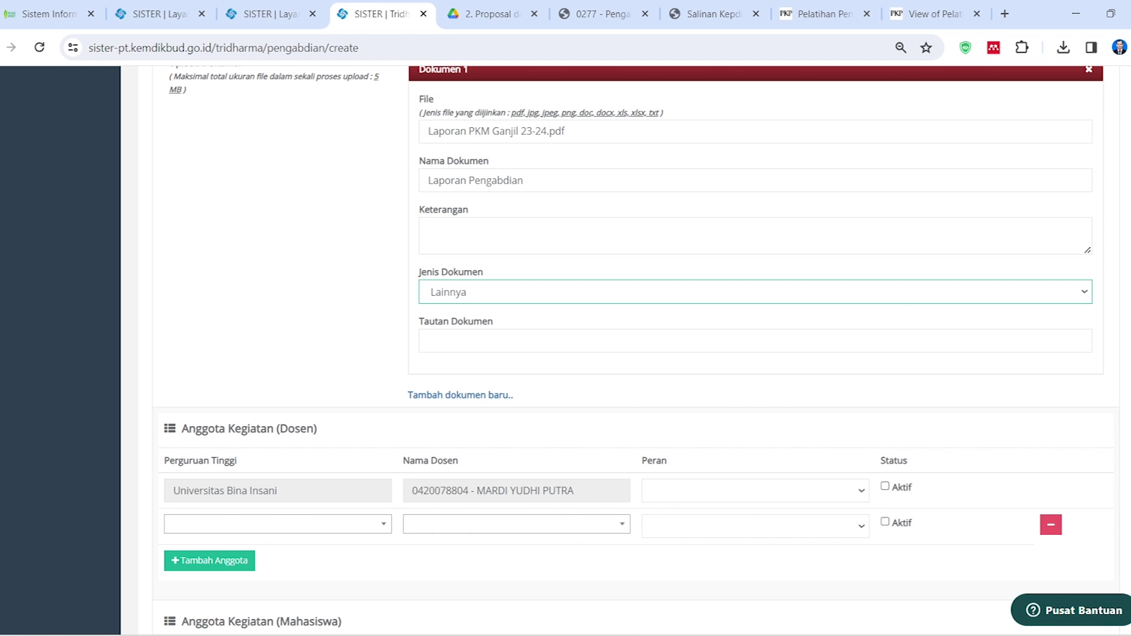
pyautogui.press('Tab')
# Copy the report's Google Drive share link and paste it into Tautan Dokumen
pyautogui.moveTo(240, 630)
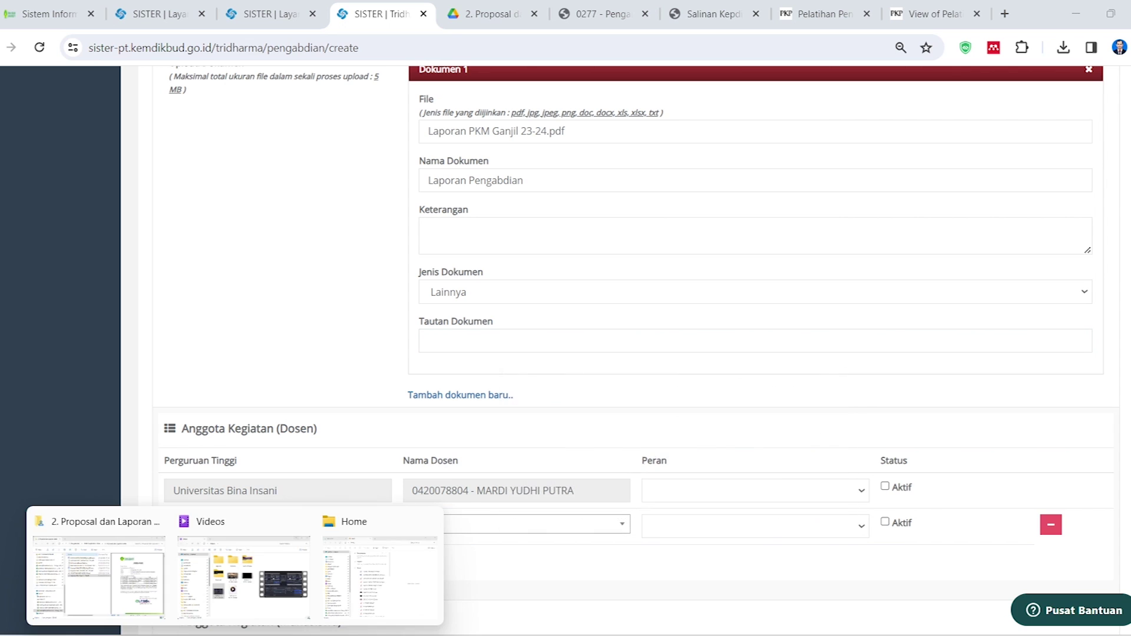
pyautogui.click(100, 565)
pyautogui.rightClick(533, 330)
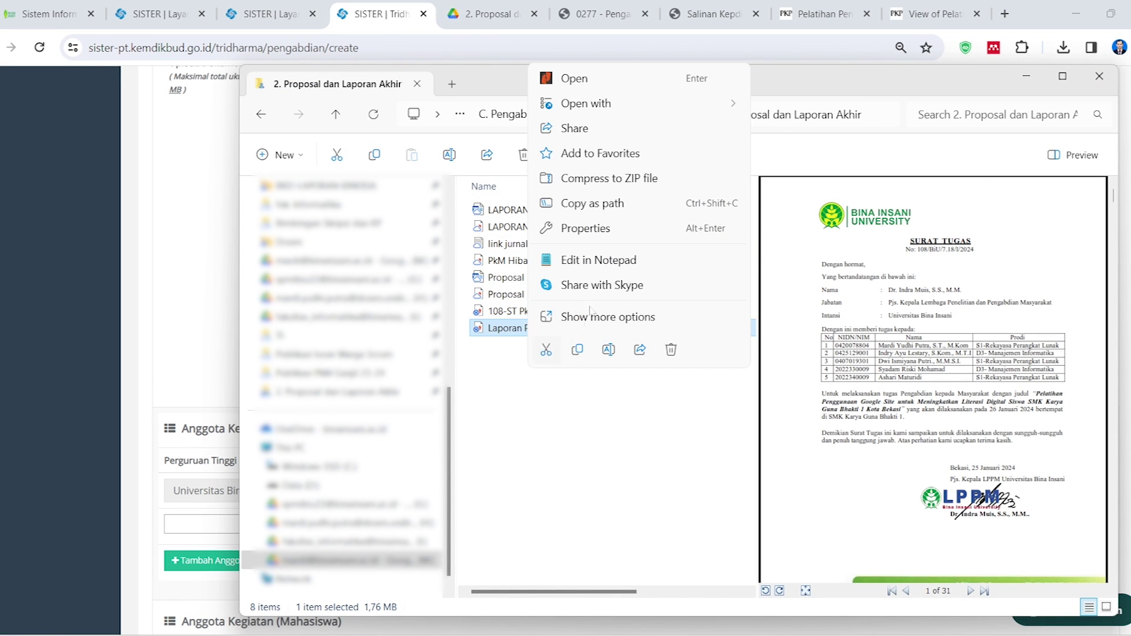
pyautogui.click(603, 129)
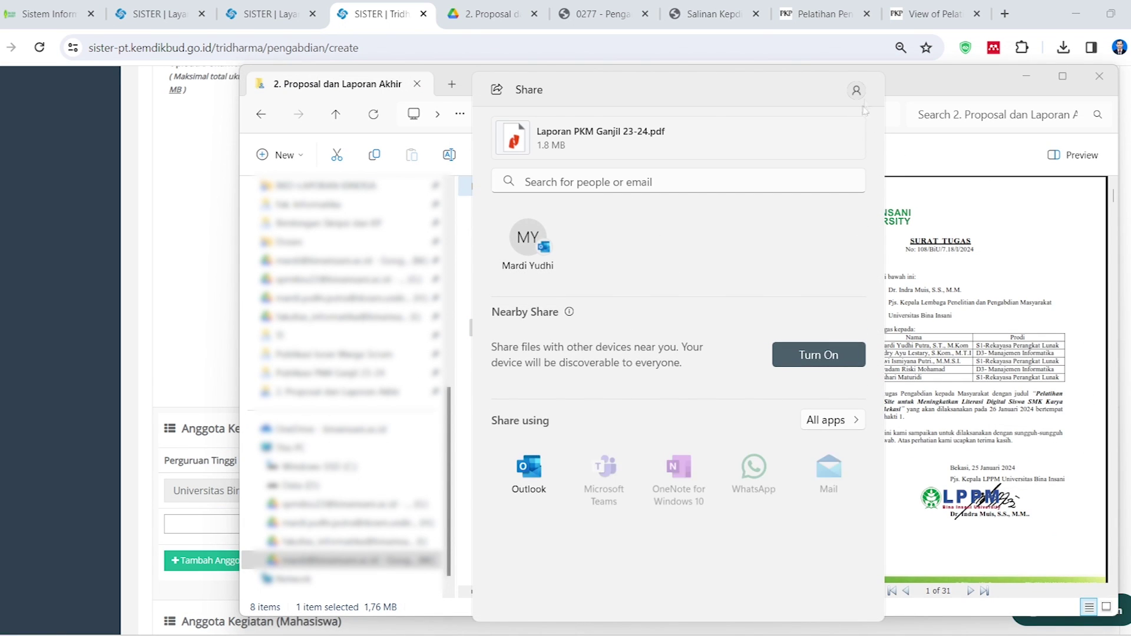
pyautogui.click(461, 529)
pyautogui.rightClick(524, 329)
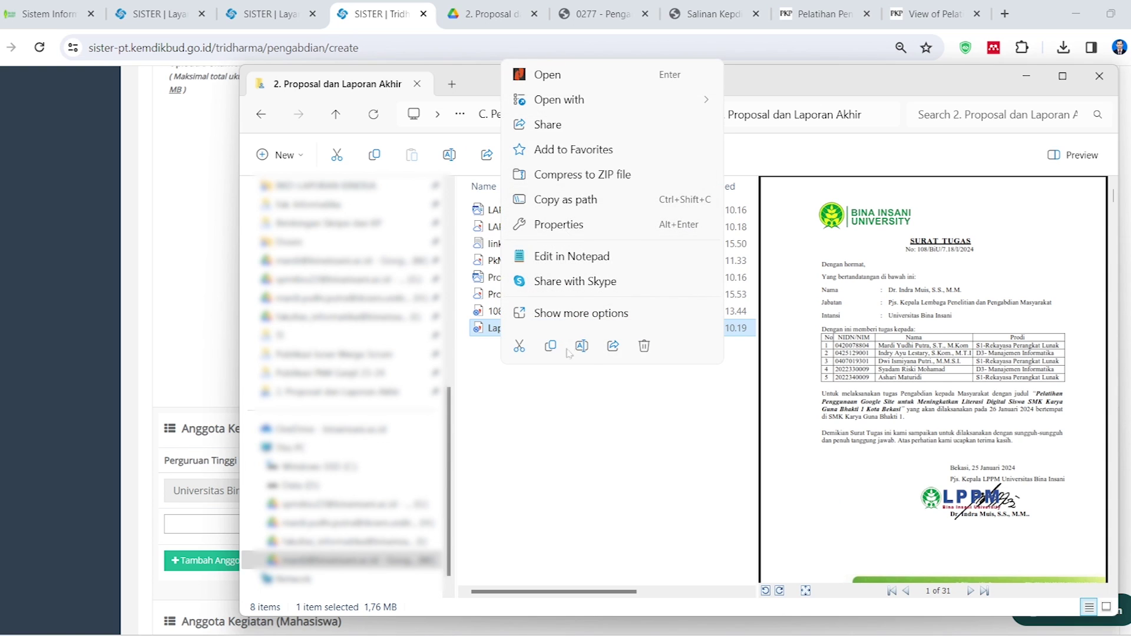
pyautogui.click(575, 312)
pyautogui.click(573, 216)
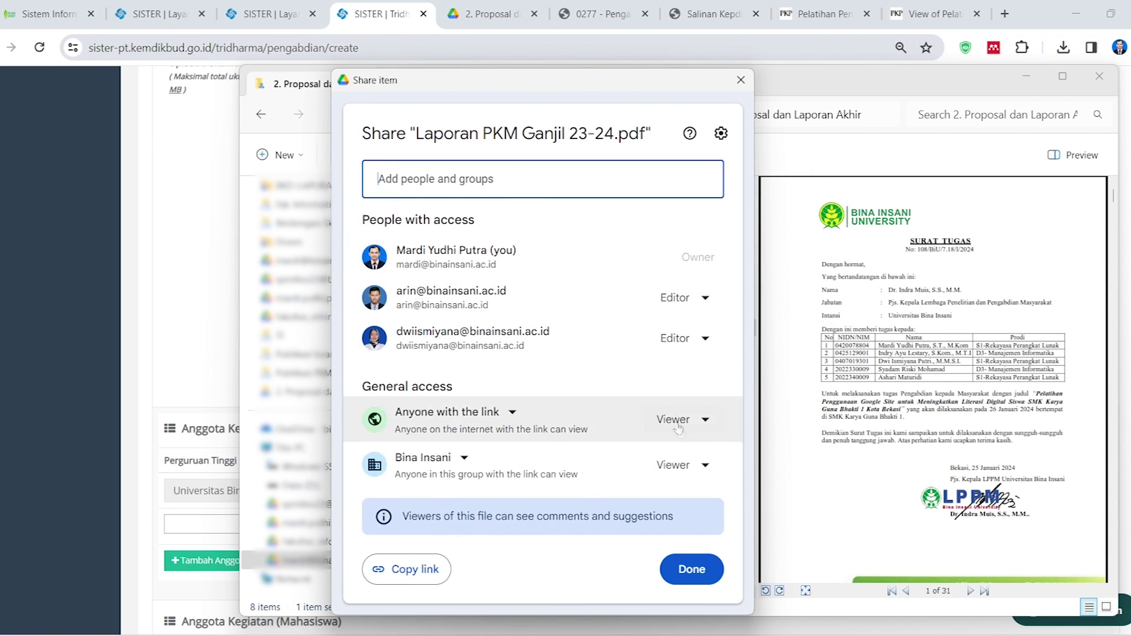
pyautogui.click(407, 569)
pyautogui.click(740, 80)
pyautogui.hotkey('alt', 'Tab')
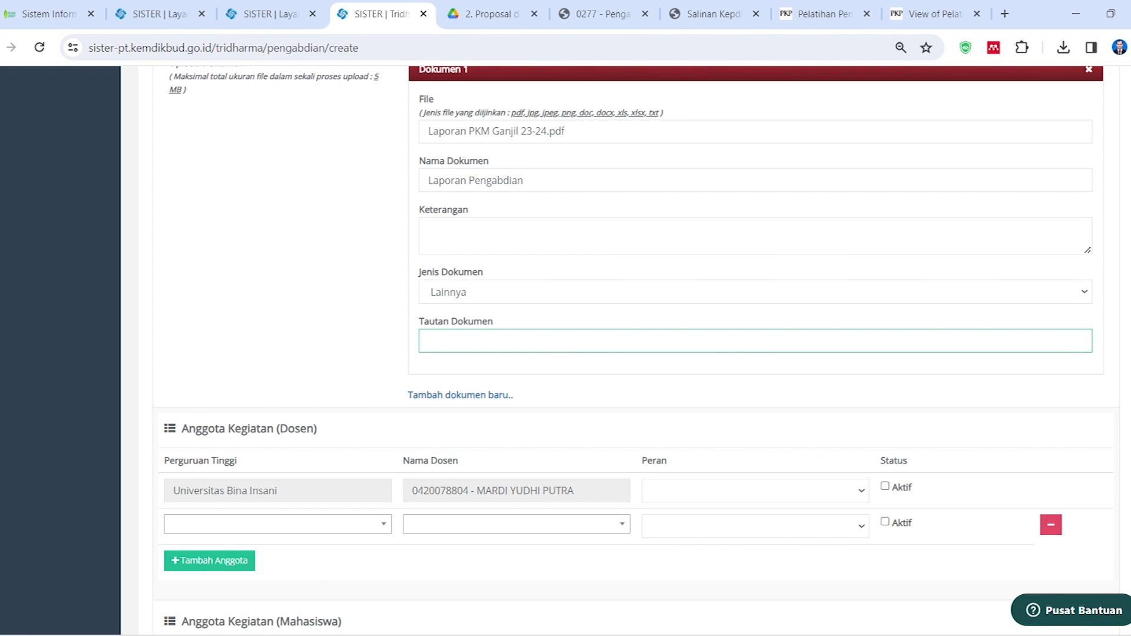
pyautogui.hotkey('ctrl', 'v')
pyautogui.scroll(-5, 497, 404)
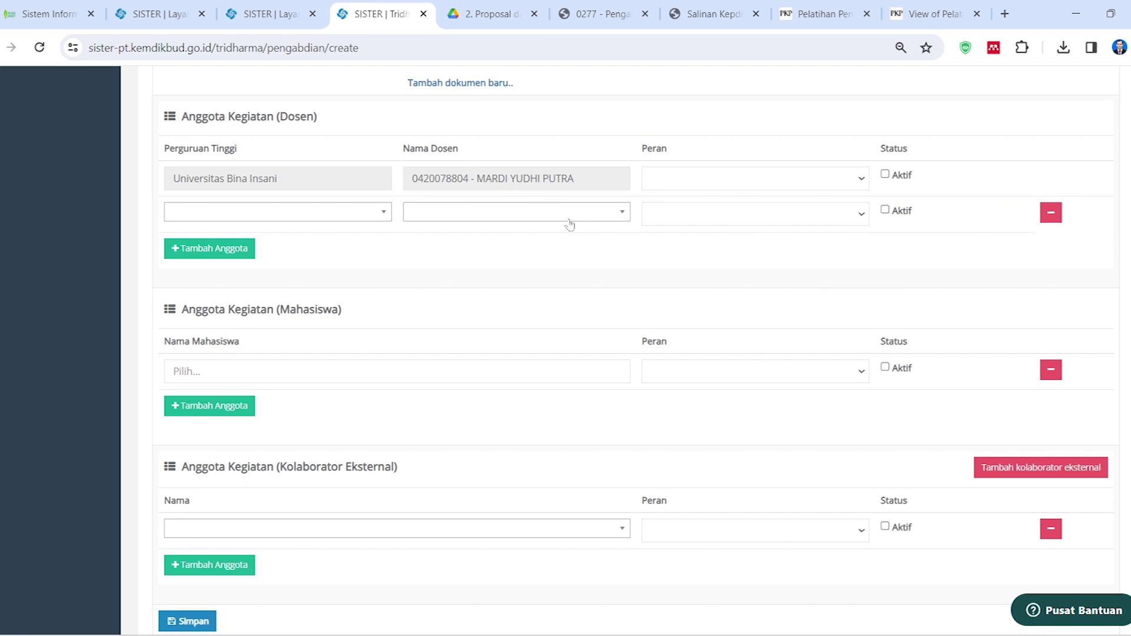
# Add the second lecturer from Universitas Bina Insani and mark them Aktif
pyautogui.click(361, 220)
pyautogui.write('insani')
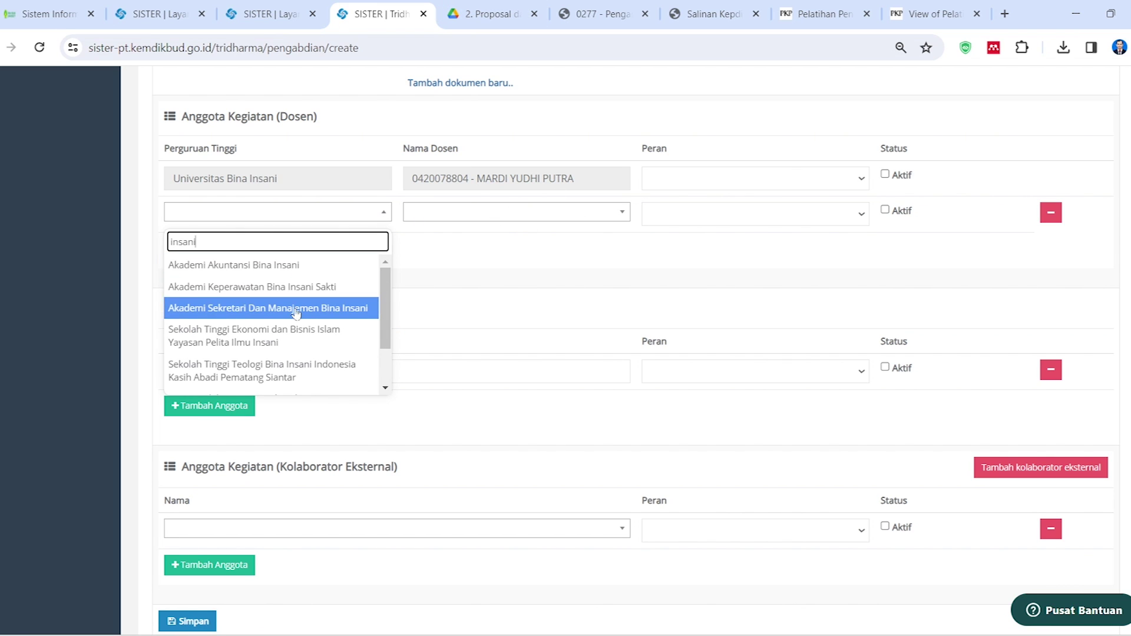
pyautogui.scroll(-3, 292, 336)
pyautogui.press('Return')
pyautogui.click(451, 136)
pyautogui.write('dwi')
pyautogui.press('Down')
pyautogui.press('Down')
pyautogui.press('Return')
pyautogui.scroll(2, 900, 250)
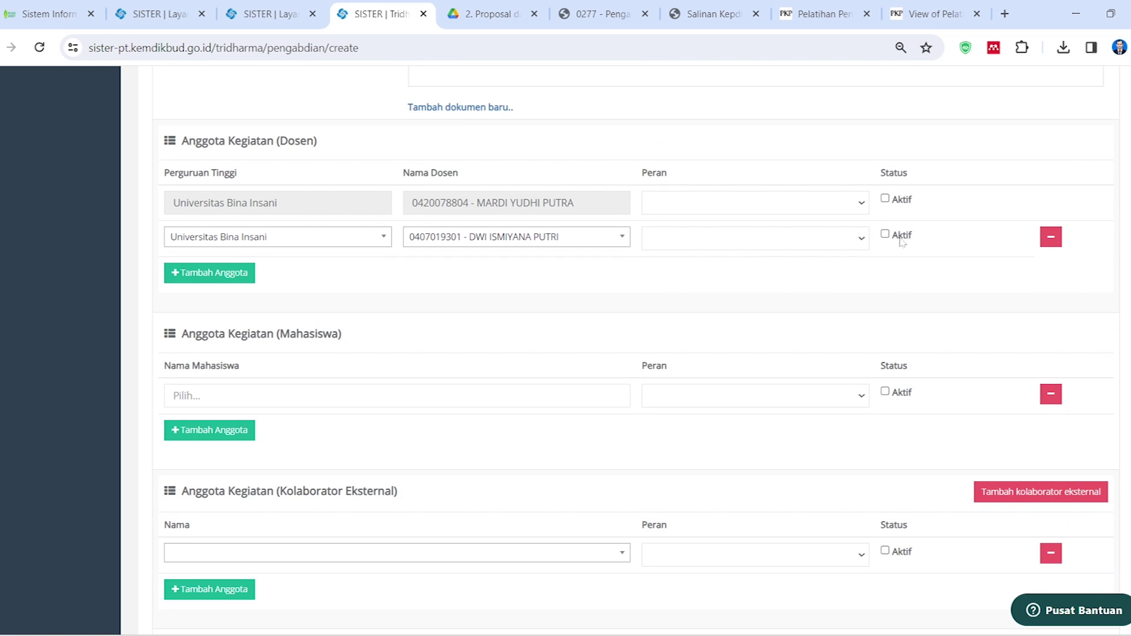
pyautogui.click(885, 234)
# Set the first lecturer's role to Ketua and the second's to Anggota
pyautogui.click(864, 208)
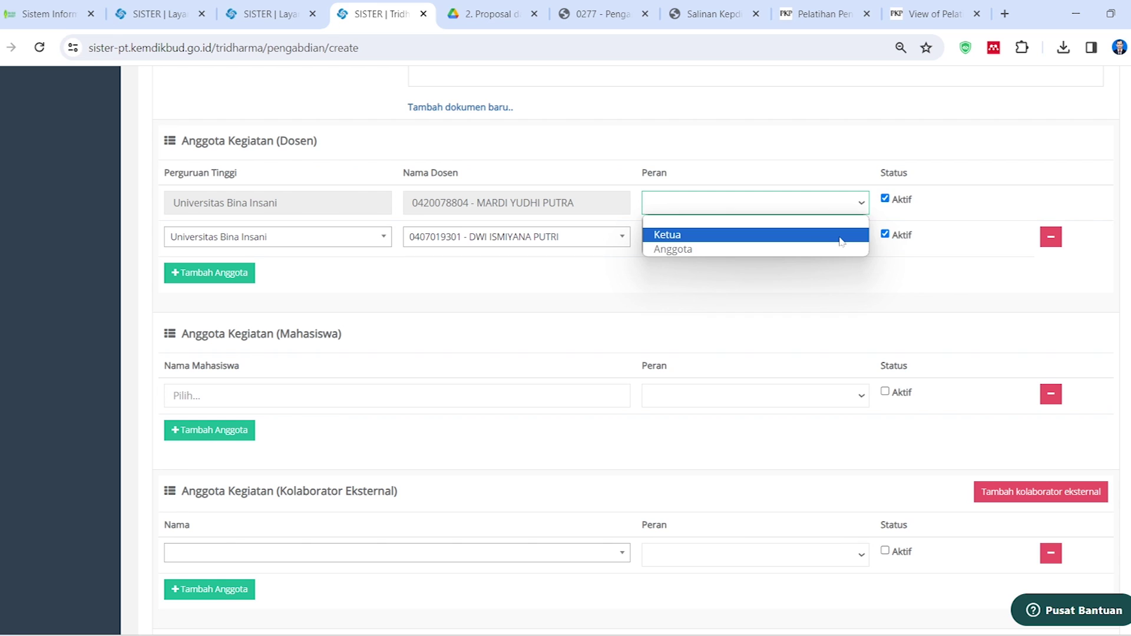
pyautogui.click(841, 240)
pyautogui.click(858, 238)
pyautogui.click(780, 282)
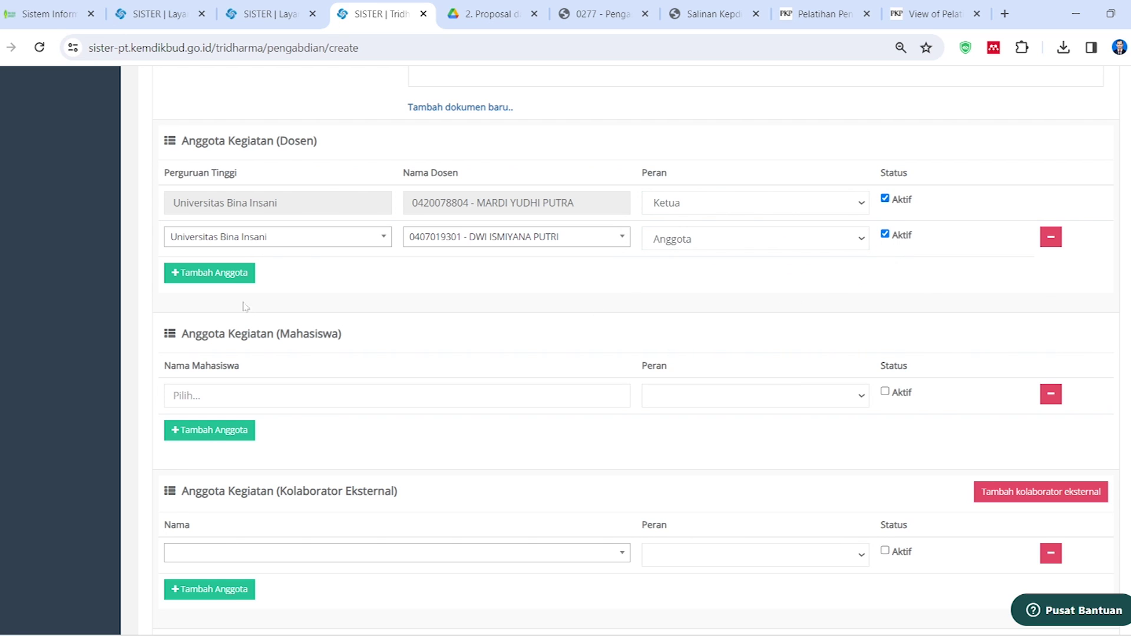
# Add a new lecturer row with Universitas Bina Insani as the institution
pyautogui.click(222, 276)
pyautogui.click(225, 277)
pyautogui.click(226, 277)
pyautogui.click(226, 276)
pyautogui.write('insansi')
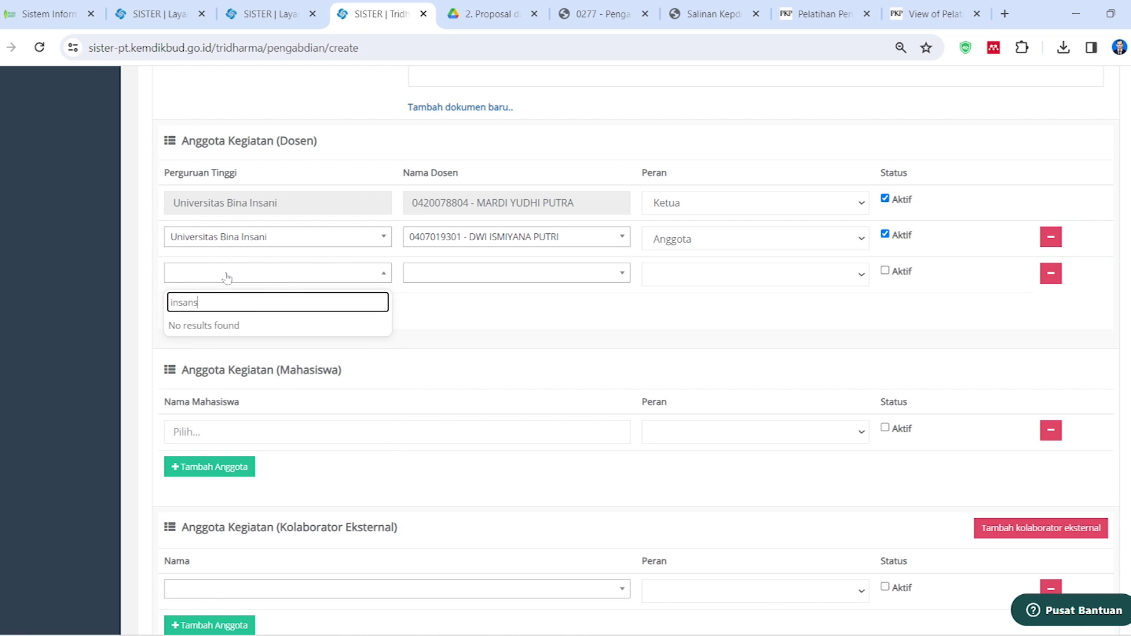
pyautogui.press('BackSpace')
pyautogui.press('Down')
pyautogui.press('Down')
pyautogui.press('Down')
pyautogui.press('Down')
pyautogui.press('Down')
pyautogui.press('Down')
pyautogui.press('Down')
pyautogui.press('Down')
pyautogui.press('Down')
pyautogui.press('Down')
pyautogui.write('i')
pyautogui.click(234, 446)
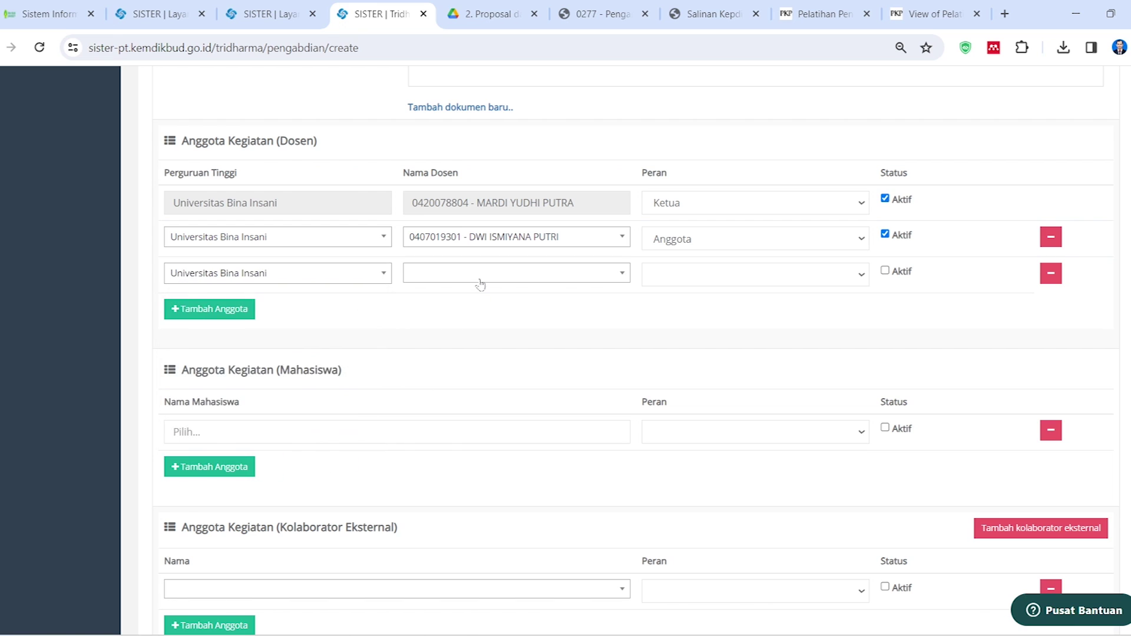
# Choose the third lecturer, with role Anggota and marked Aktif
pyautogui.click(479, 281)
pyautogui.write('indr')
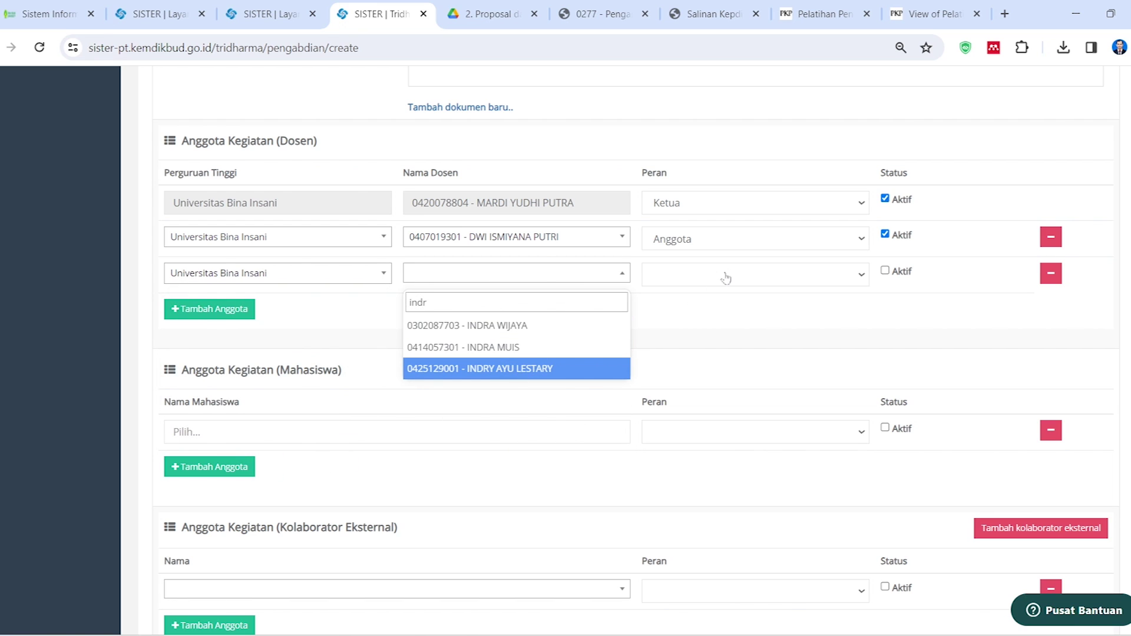
pyautogui.press('Return')
pyautogui.click(726, 277)
pyautogui.click(707, 321)
pyautogui.click(884, 270)
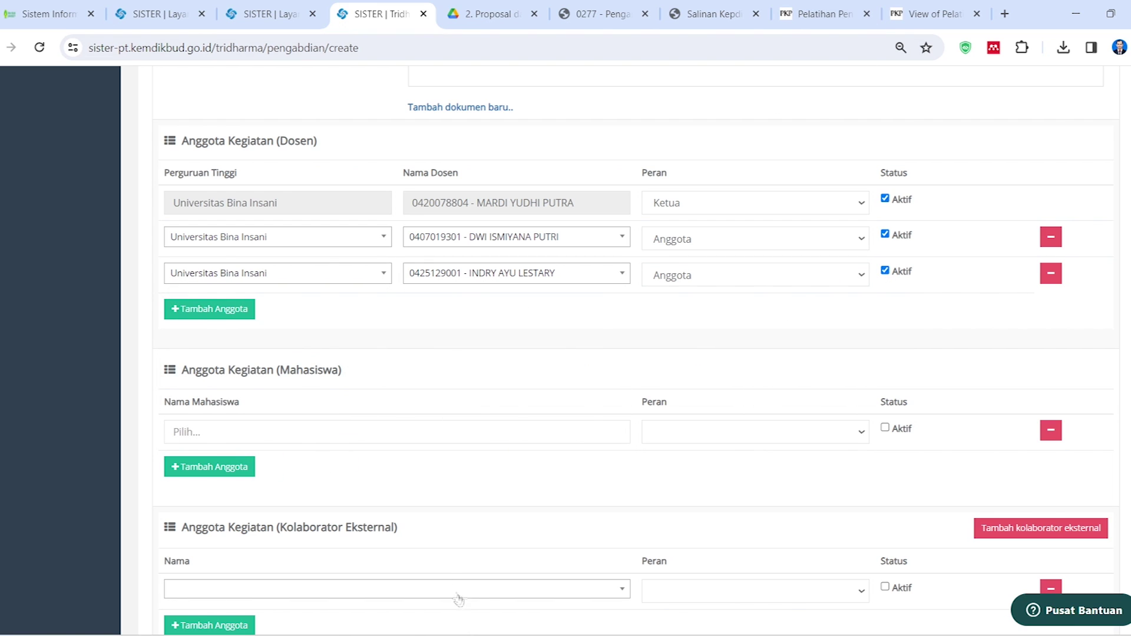
# Recheck the assignment letter PDF, then begin adding a student member
pyautogui.click(454, 635)
pyautogui.click(506, 635)
pyautogui.scroll(-1, 421, 350)
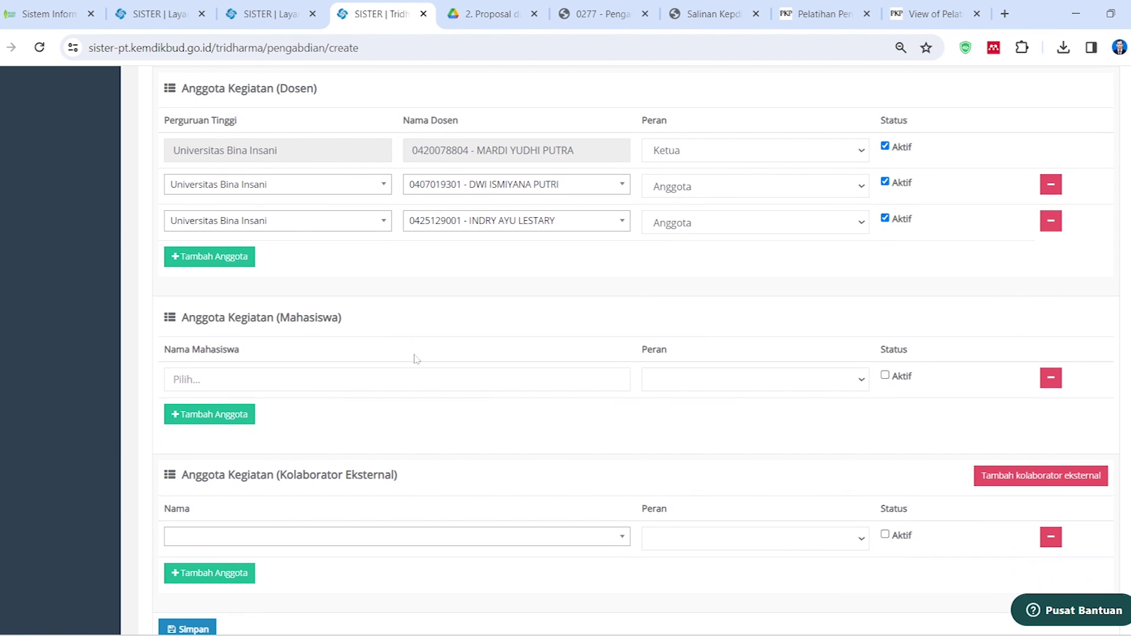
pyautogui.scroll(-2, 422, 362)
pyautogui.click(354, 293)
# Search the member lookup for the Bina Insani institution
pyautogui.click(342, 209)
pyautogui.write('insansi')
pyautogui.press('BackSpace')
pyautogui.write('i')
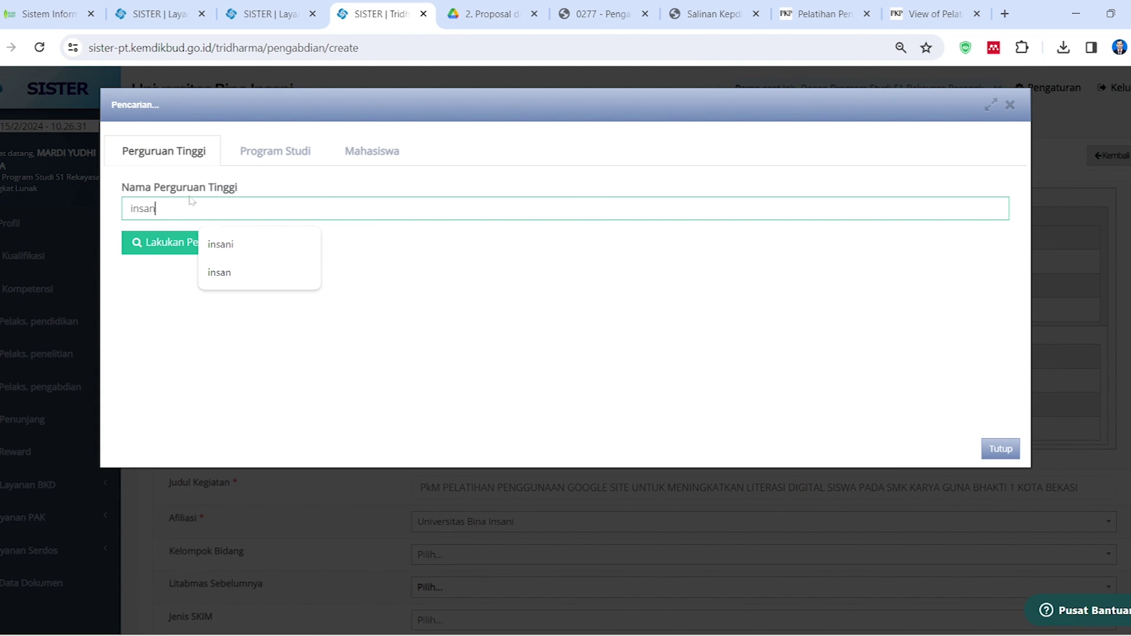
pyautogui.click(218, 242)
pyautogui.click(206, 209)
pyautogui.click(187, 240)
pyautogui.click(187, 209)
pyautogui.press('BackSpace')
pyautogui.press('BackSpace')
pyautogui.press('BackSpace')
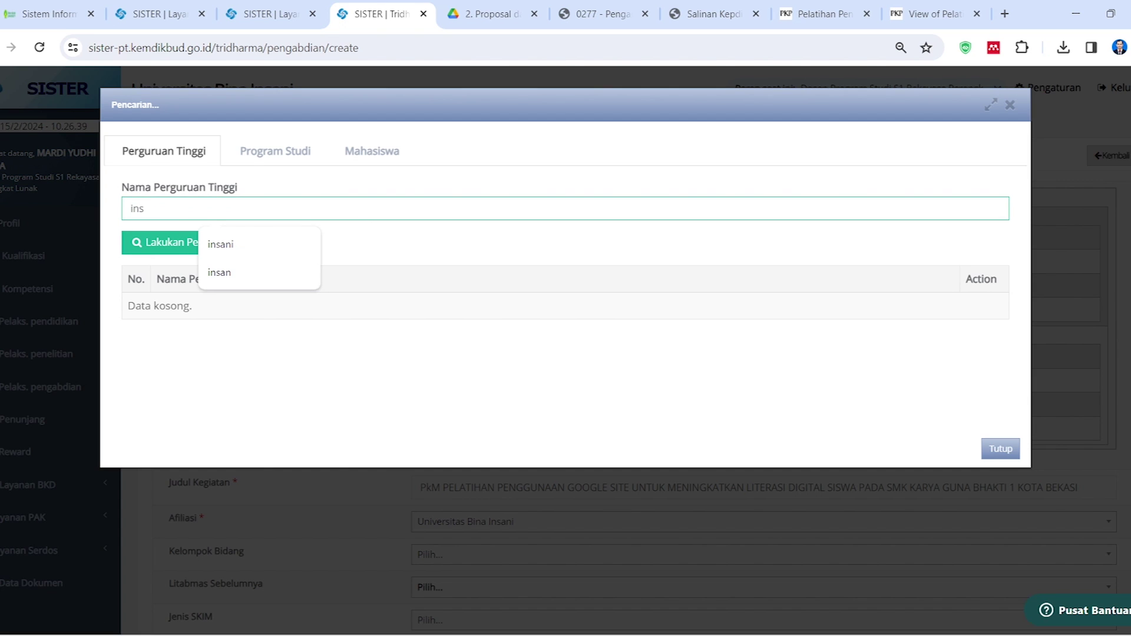
pyautogui.click(200, 239)
pyautogui.click(171, 209)
pyautogui.write('an')
pyautogui.click(230, 242)
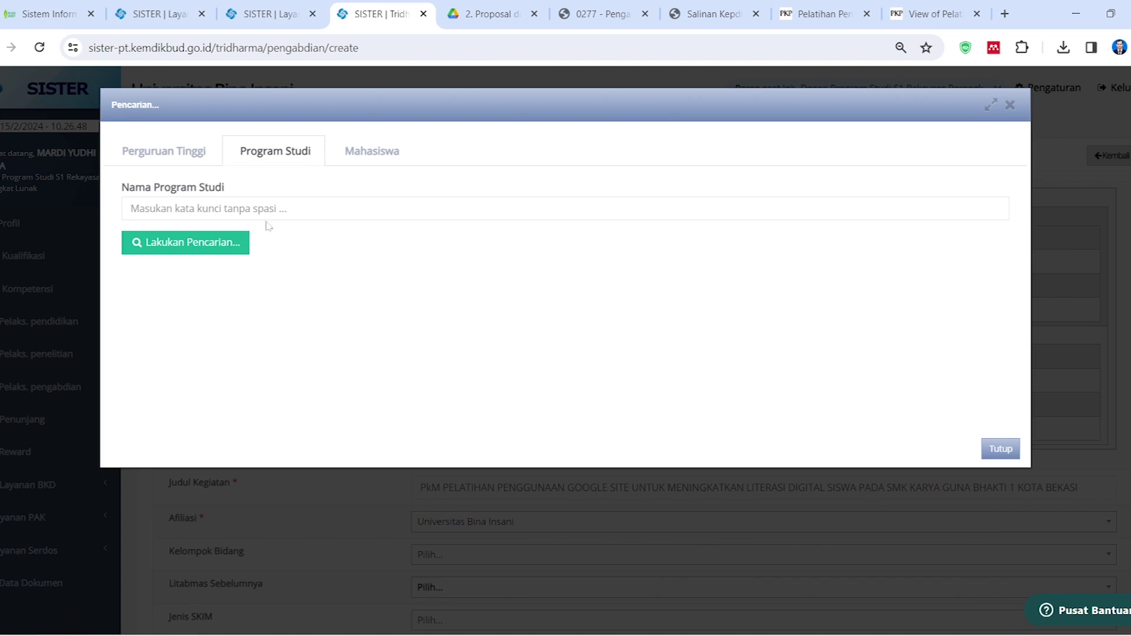
# Pick D3 Manajemen Informatika and add the first student as a member
pyautogui.click(271, 210)
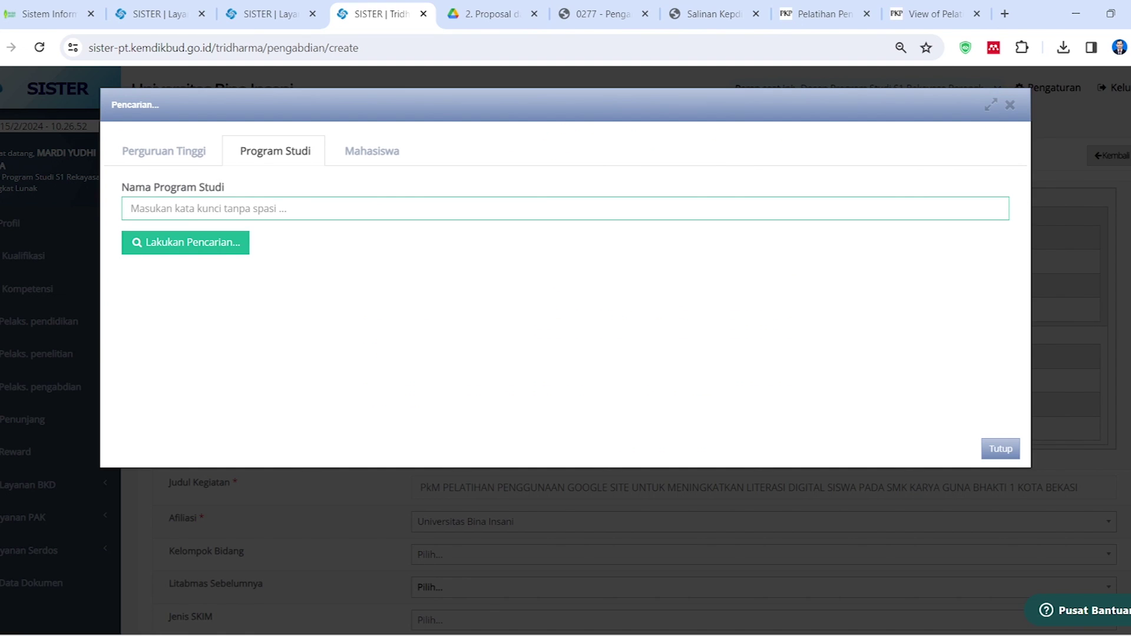
pyautogui.click(271, 210)
pyautogui.write('manajemen')
pyautogui.press('Return')
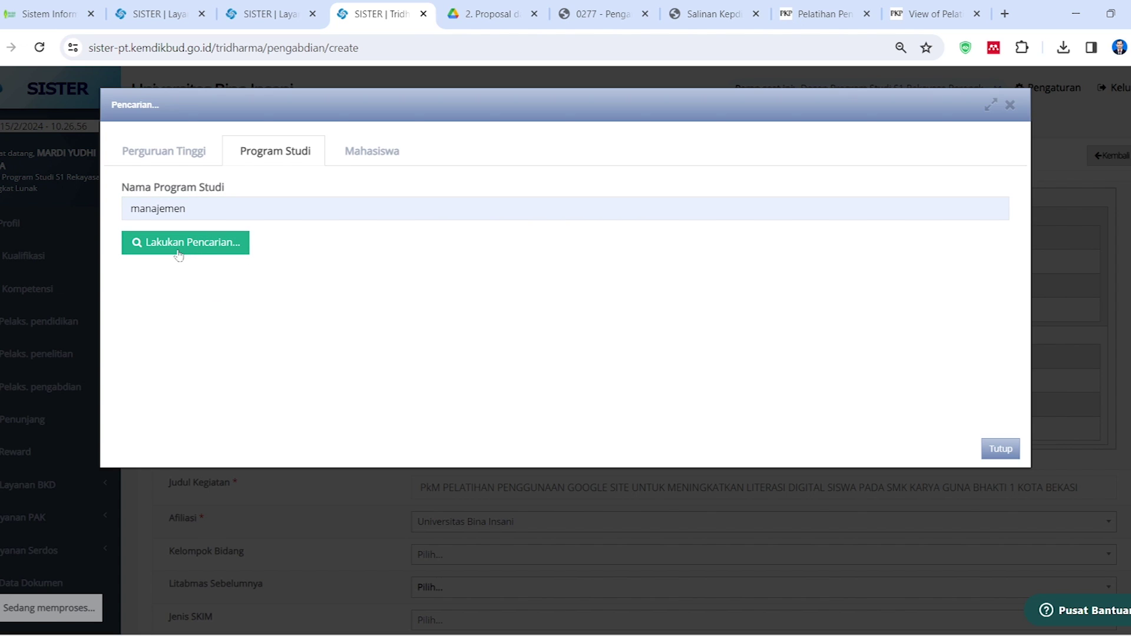
pyautogui.click(203, 243)
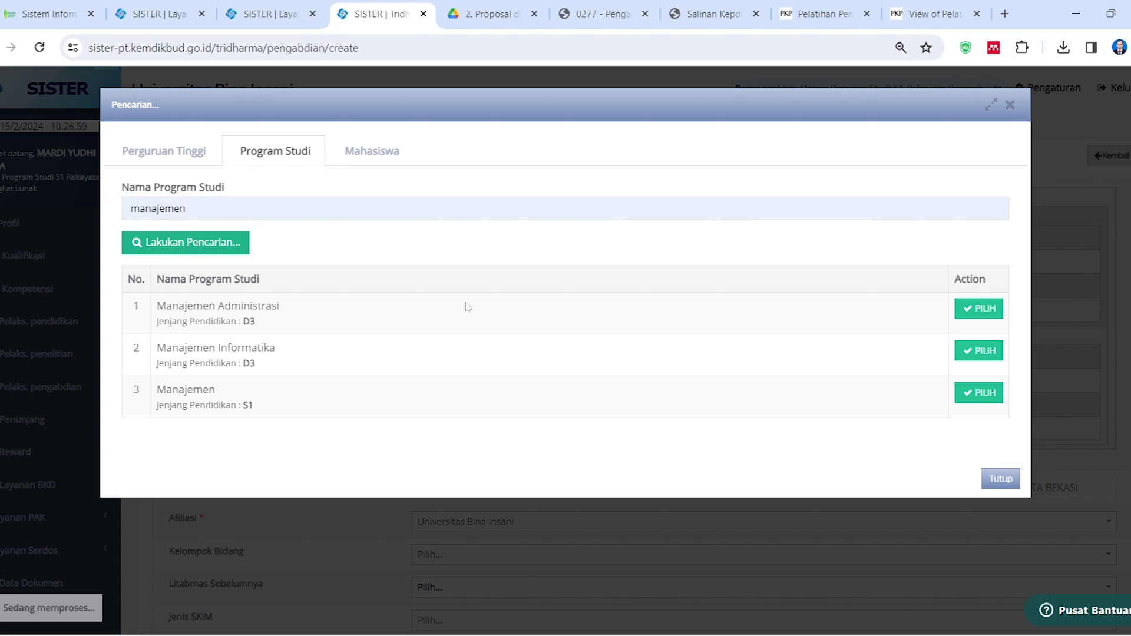
pyautogui.click(975, 350)
pyautogui.click(236, 211)
pyautogui.write('syada')
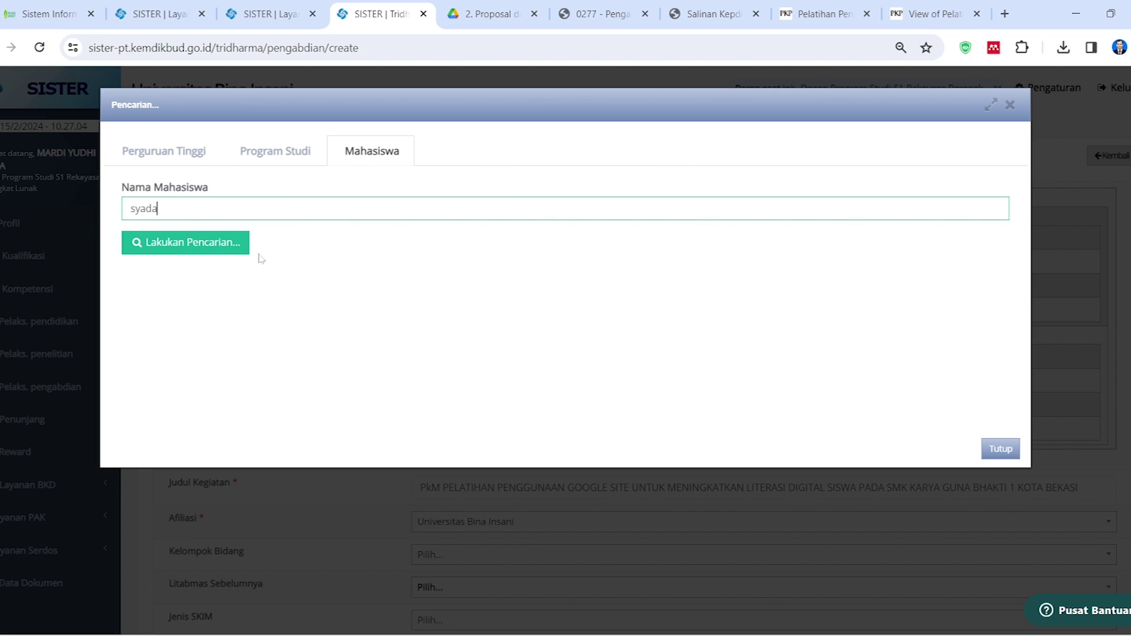
pyautogui.click(209, 243)
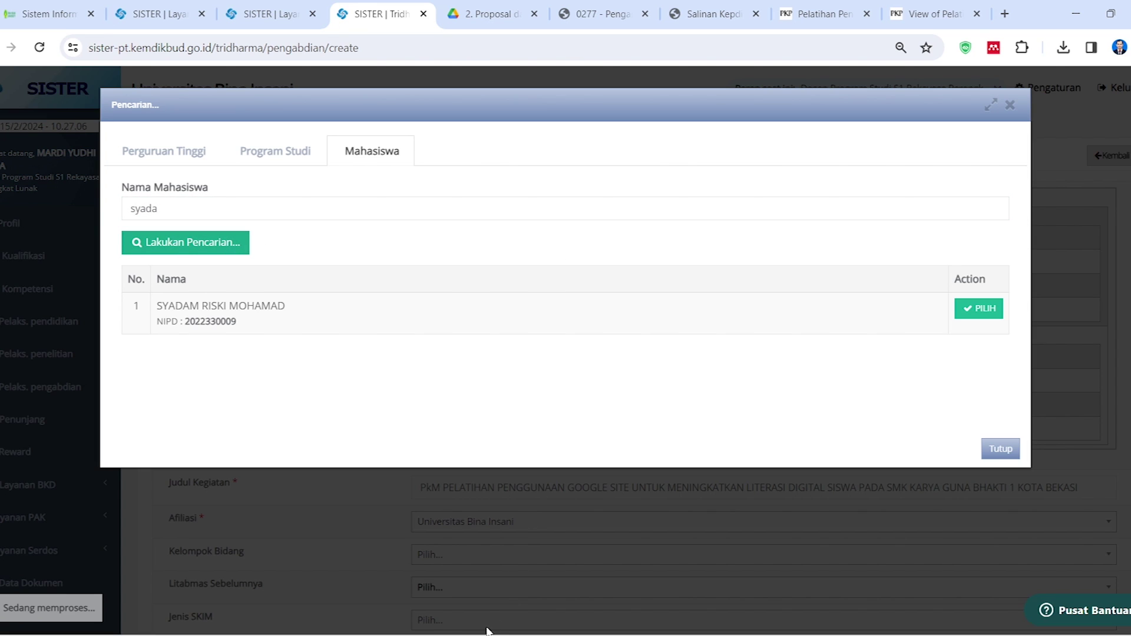
pyautogui.click(990, 308)
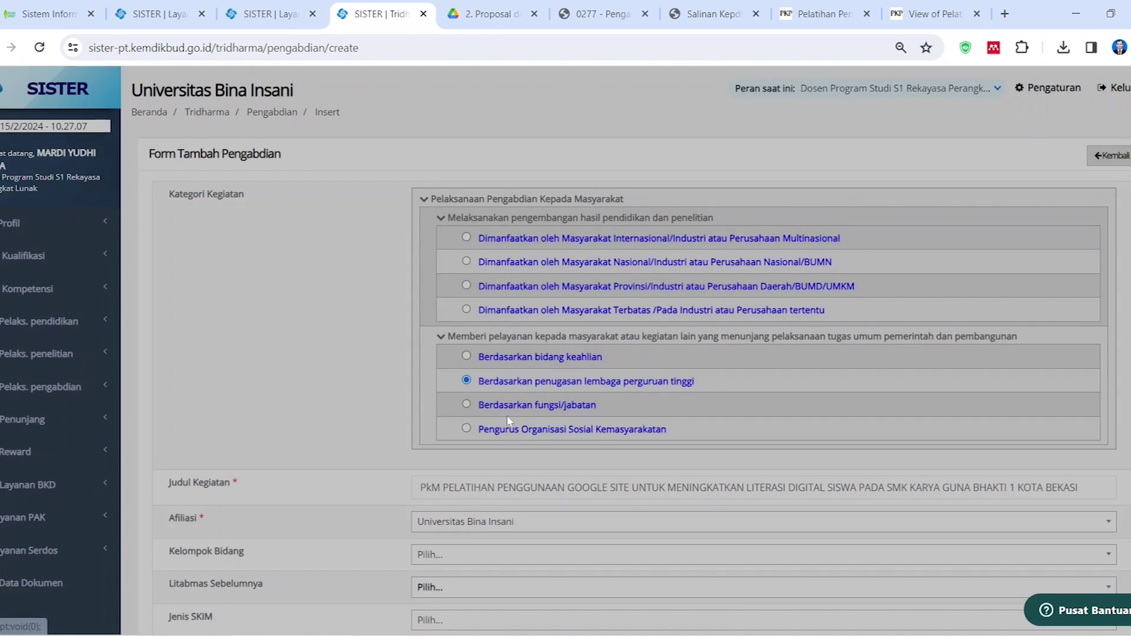
pyautogui.scroll(-2, 420, 423)
pyautogui.scroll(-15, 420, 422)
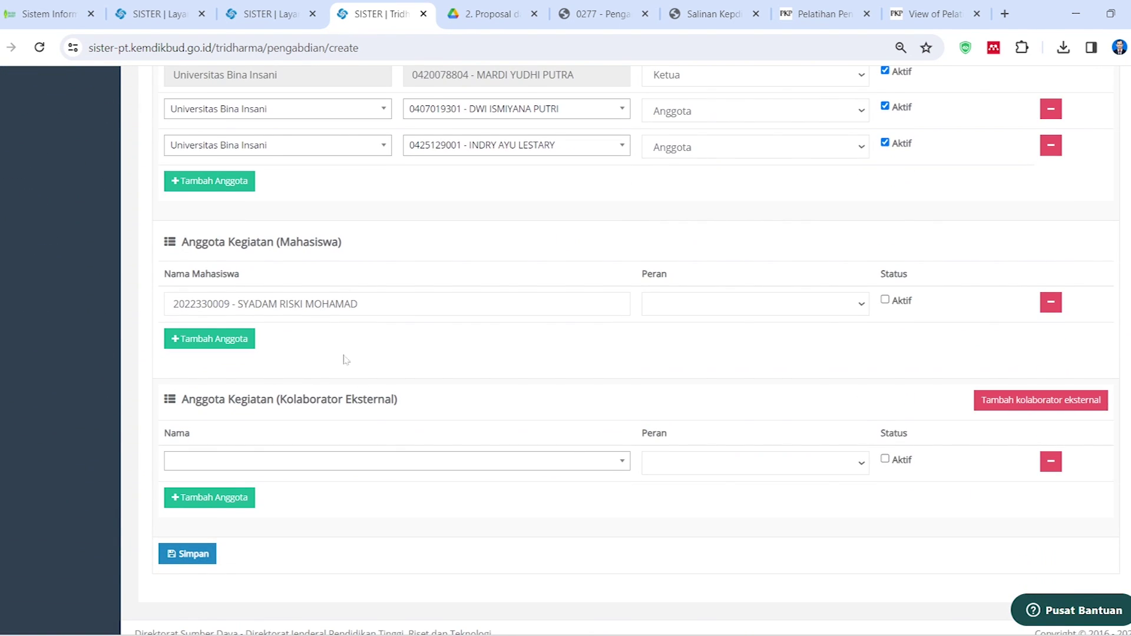
# Add a second member row and select Insani's S1 Rekayasa Perangkat Lunak programme
pyautogui.click(253, 327)
pyautogui.click(252, 334)
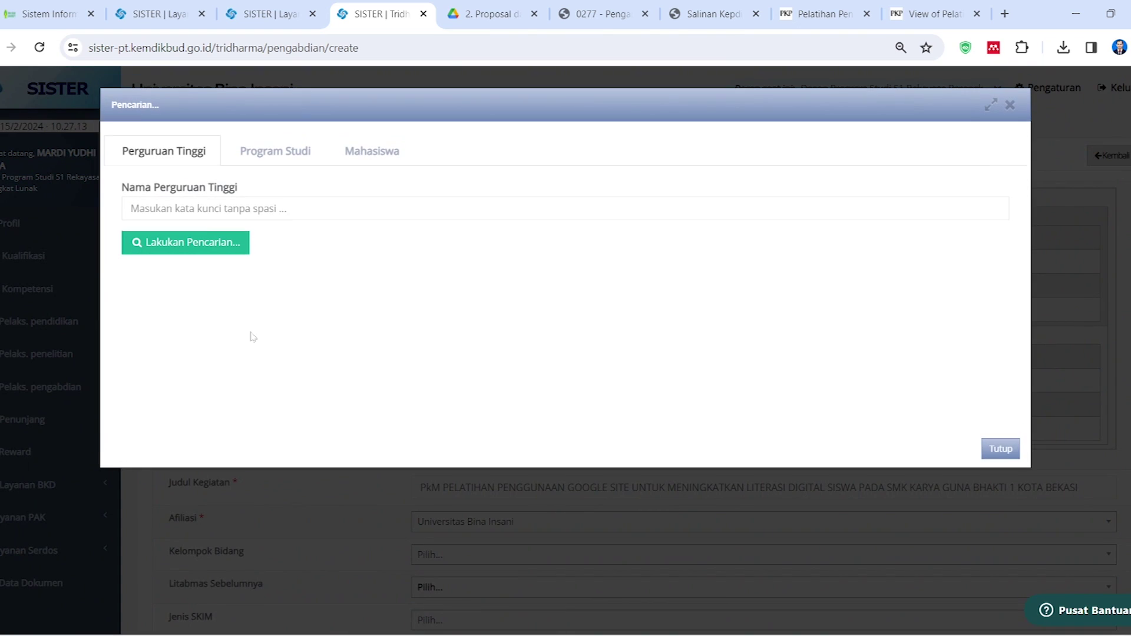
pyautogui.click(200, 209)
pyautogui.write('insani')
pyautogui.press('Return')
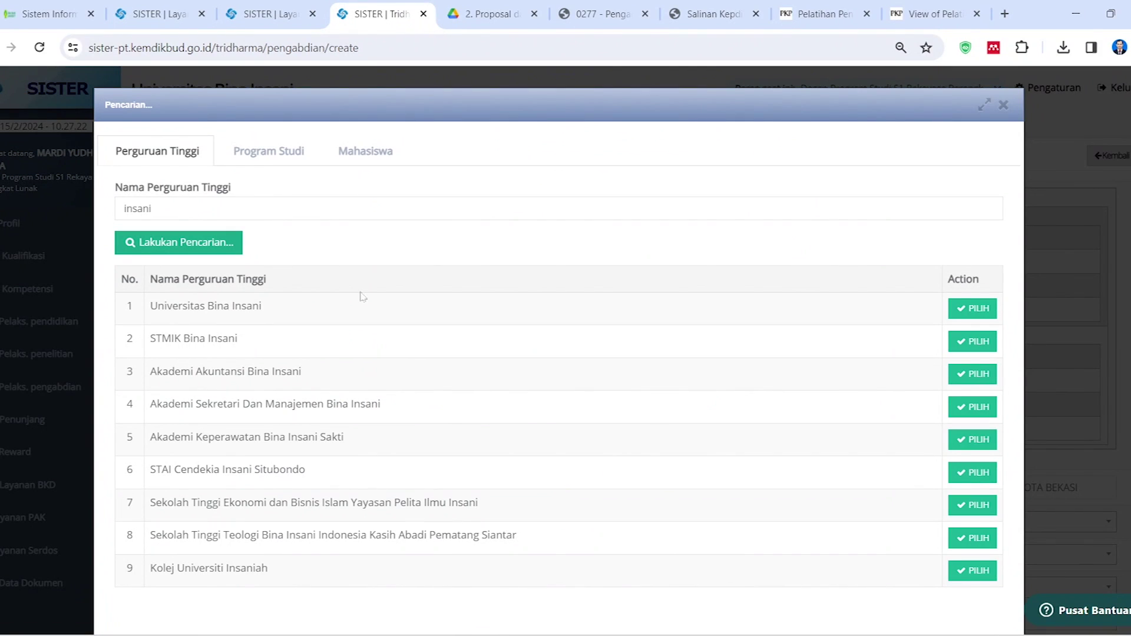
pyautogui.click(275, 151)
pyautogui.click(260, 212)
pyautogui.write('rekaya')
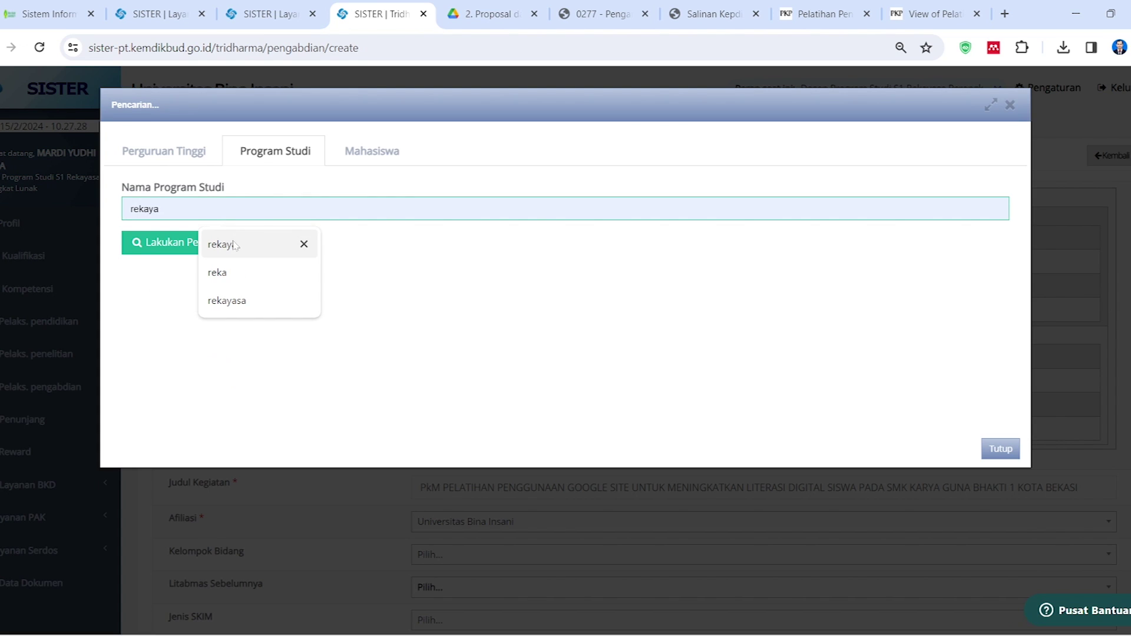
pyautogui.click(177, 250)
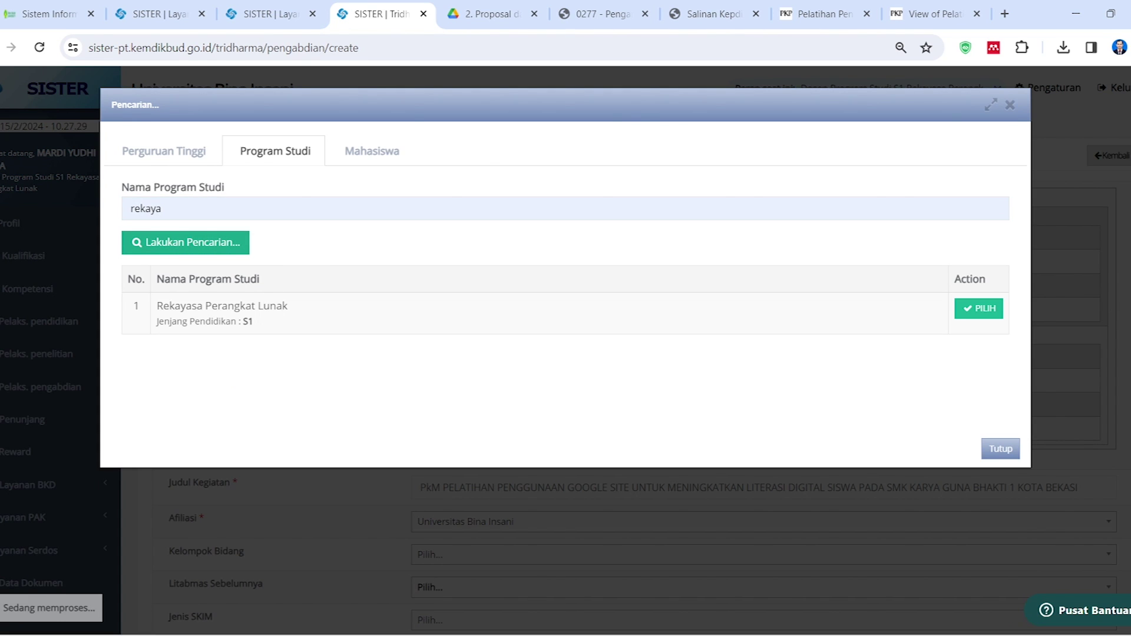
pyautogui.click(978, 308)
# Find the second student by name and add them as a member
pyautogui.click(300, 209)
pyautogui.write('ashar')
pyautogui.press('Return')
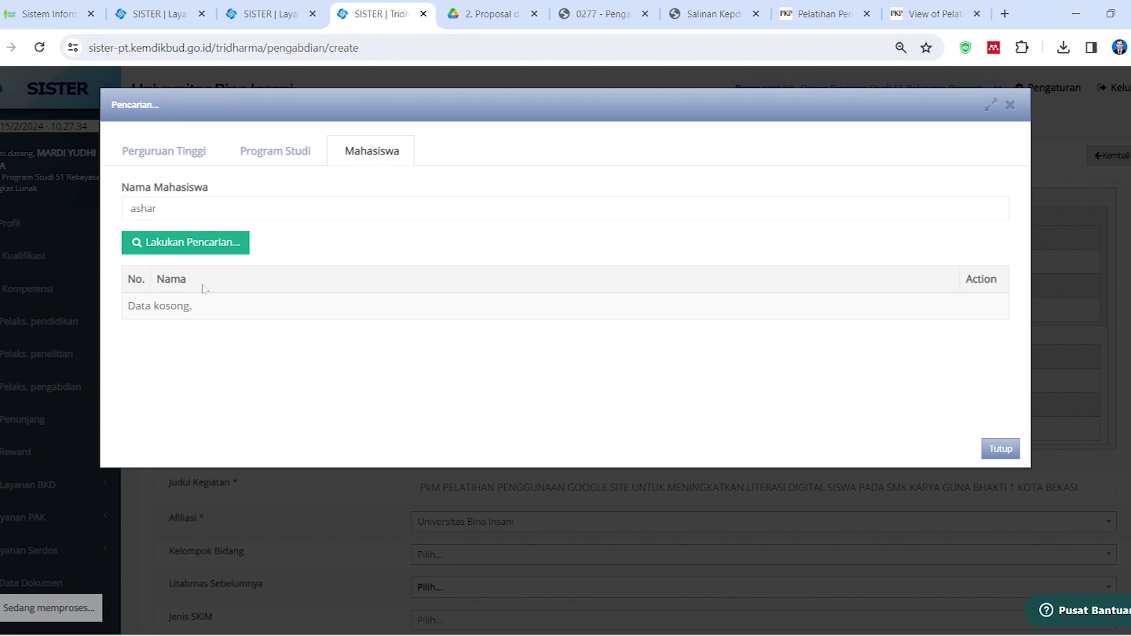
pyautogui.click(222, 207)
pyautogui.write('i')
pyautogui.press('Return')
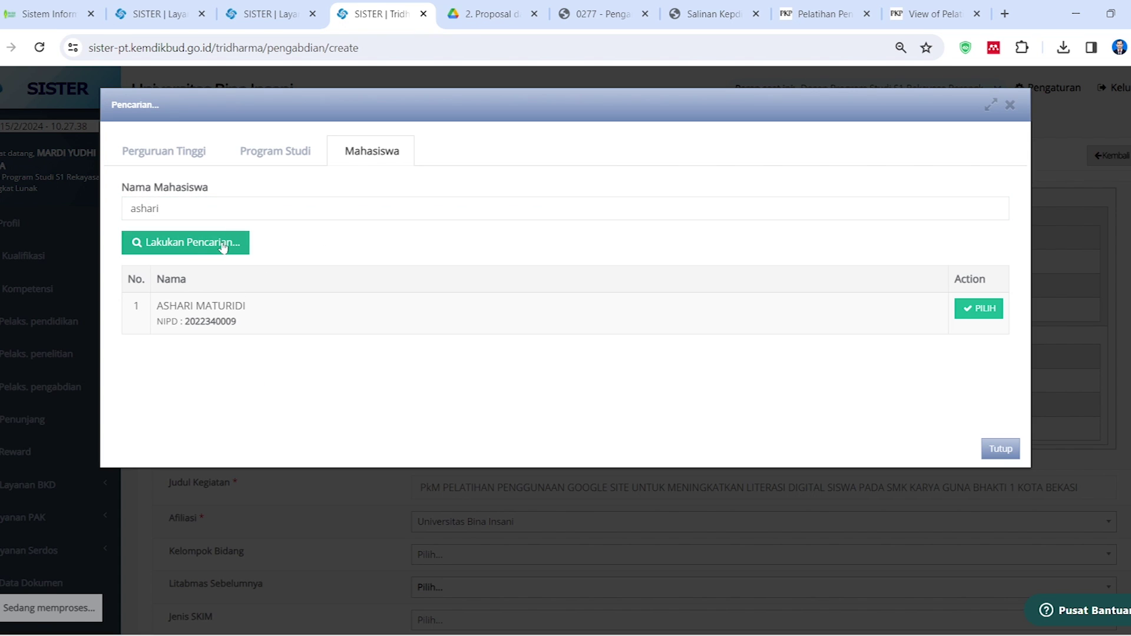
pyautogui.click(979, 309)
pyautogui.scroll(-4, 385, 387)
# Set both students' Peran to Anggota and tick their Aktif boxes
pyautogui.scroll(-20, 392, 395)
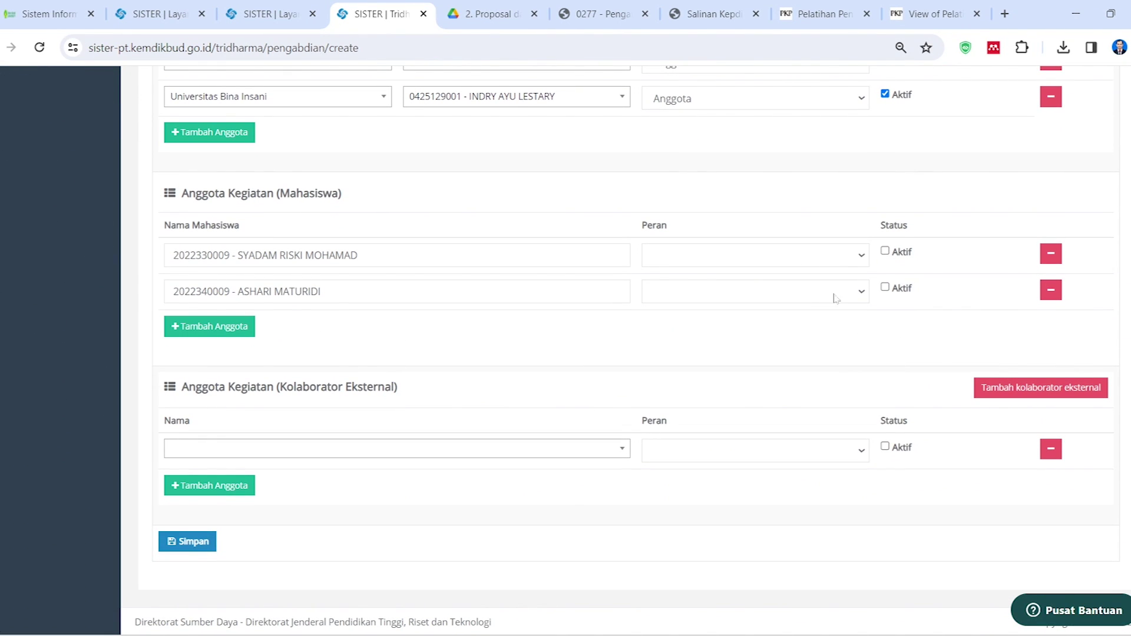
pyautogui.click(864, 263)
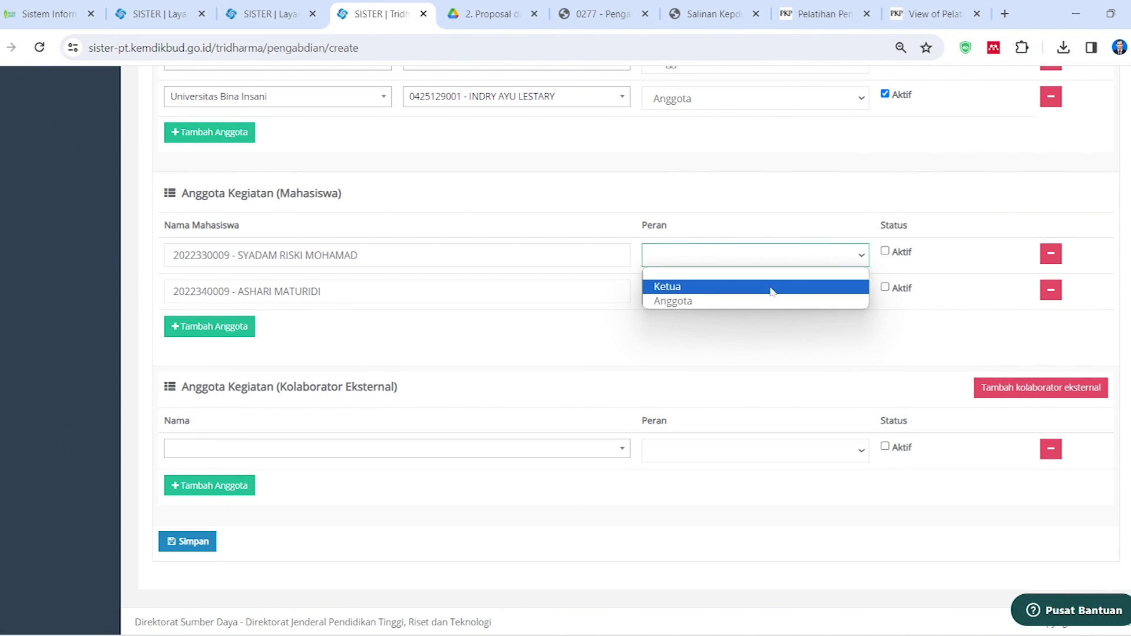
pyautogui.click(769, 299)
pyautogui.click(833, 291)
pyautogui.click(773, 339)
pyautogui.click(884, 251)
pyautogui.click(885, 288)
# Save the Pengabdian entry and return to the BKD performance report
pyautogui.scroll(7, 608, 324)
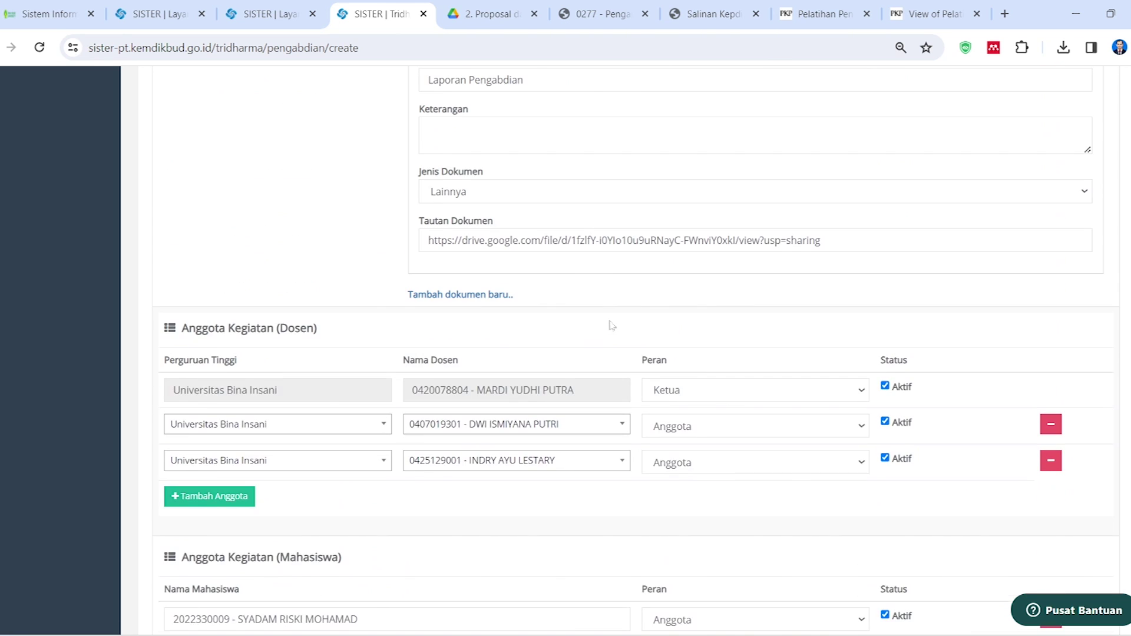
pyautogui.scroll(-6, 614, 336)
pyautogui.scroll(-1, 381, 512)
pyautogui.click(197, 542)
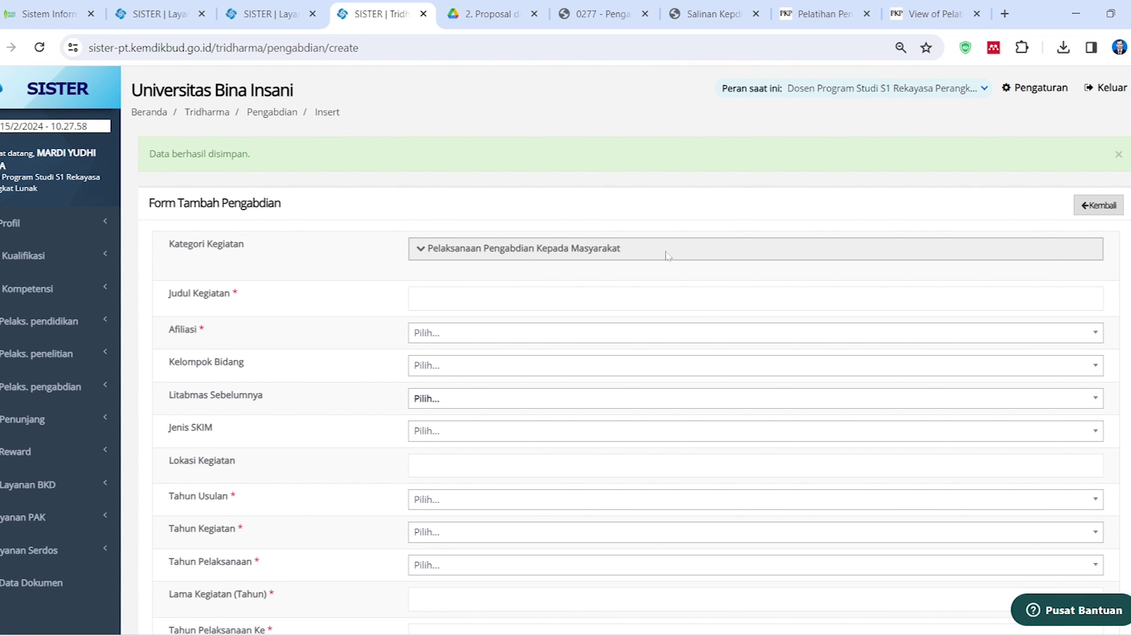
pyautogui.click(271, 14)
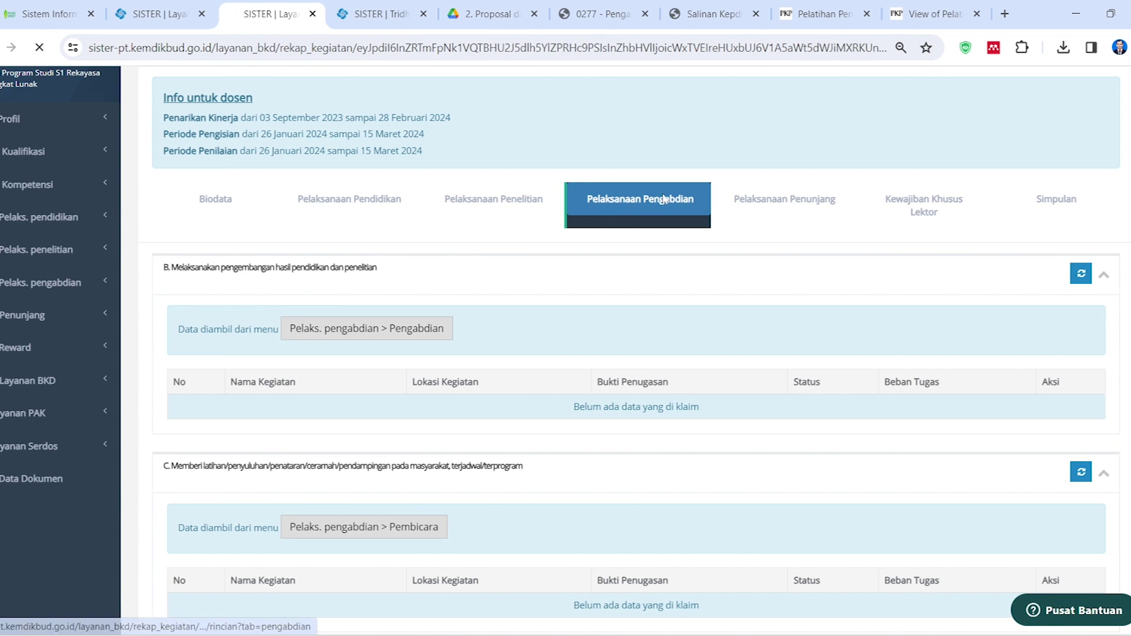
# Pull this semester's performance from the portfolio with 'Ya, Tarik Kinerja!' and dismiss the success message
pyautogui.scroll(-2, 685, 344)
pyautogui.scroll(3, 699, 345)
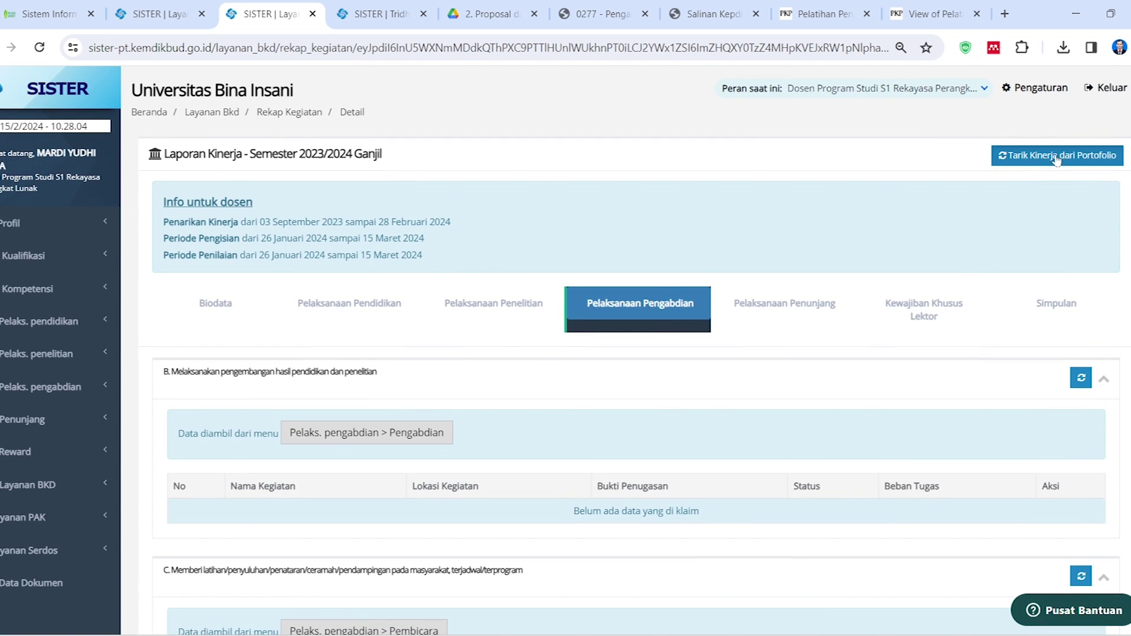
pyautogui.click(1056, 157)
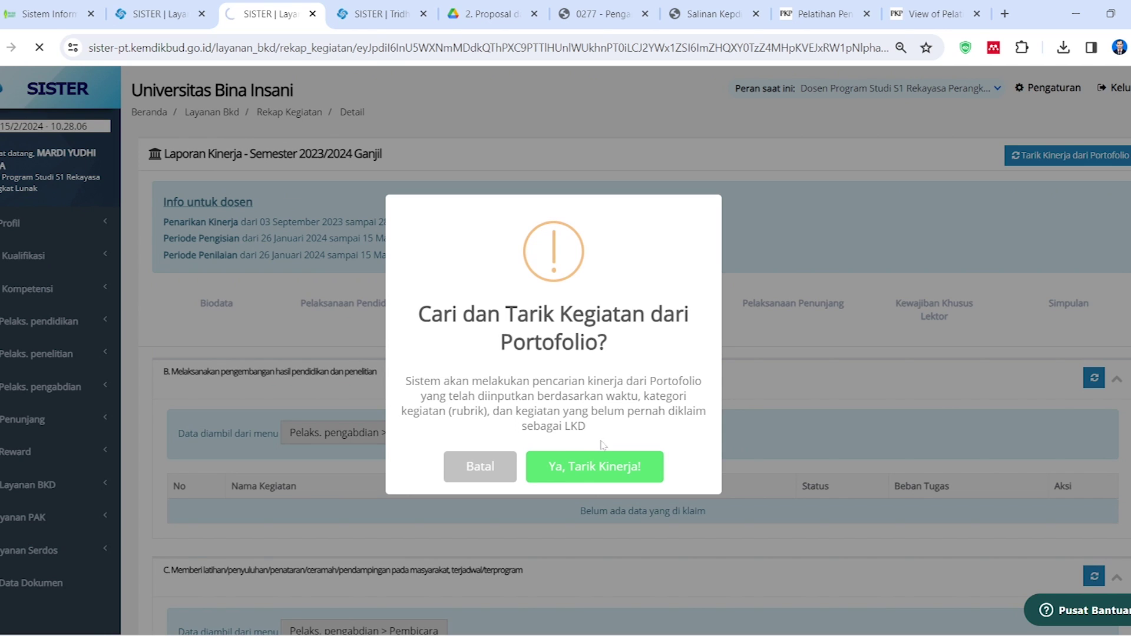
pyautogui.press('Return')
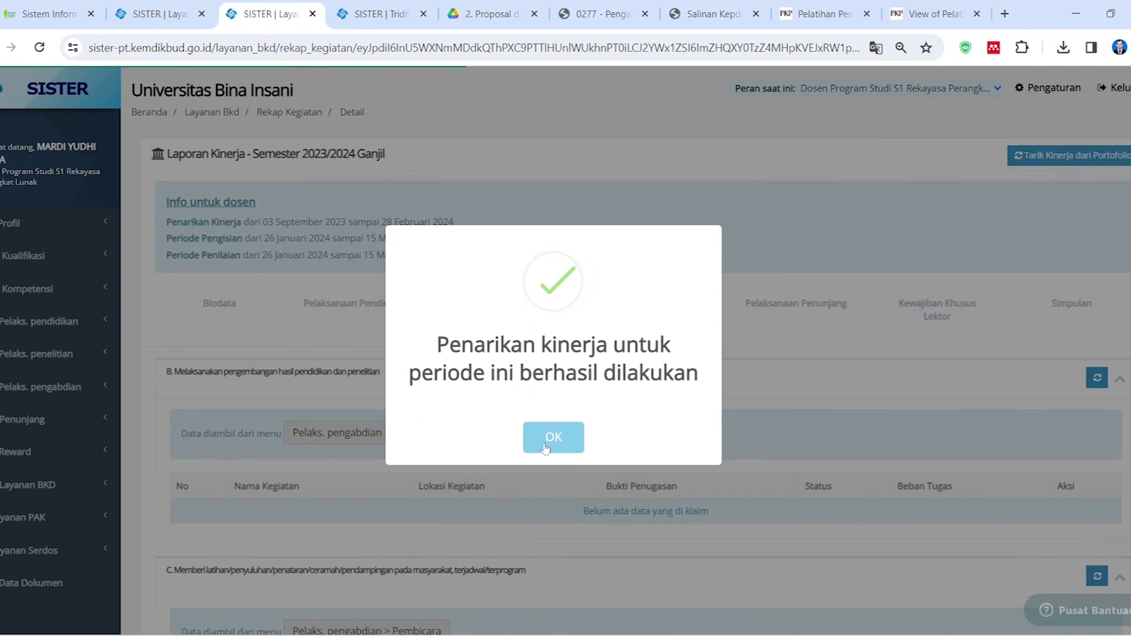
pyautogui.click(556, 438)
# Switch the BKD recap to the Pelaksanaan Penunjang tab and review it
pyautogui.scroll(-12, 560, 441)
pyautogui.scroll(4, 569, 444)
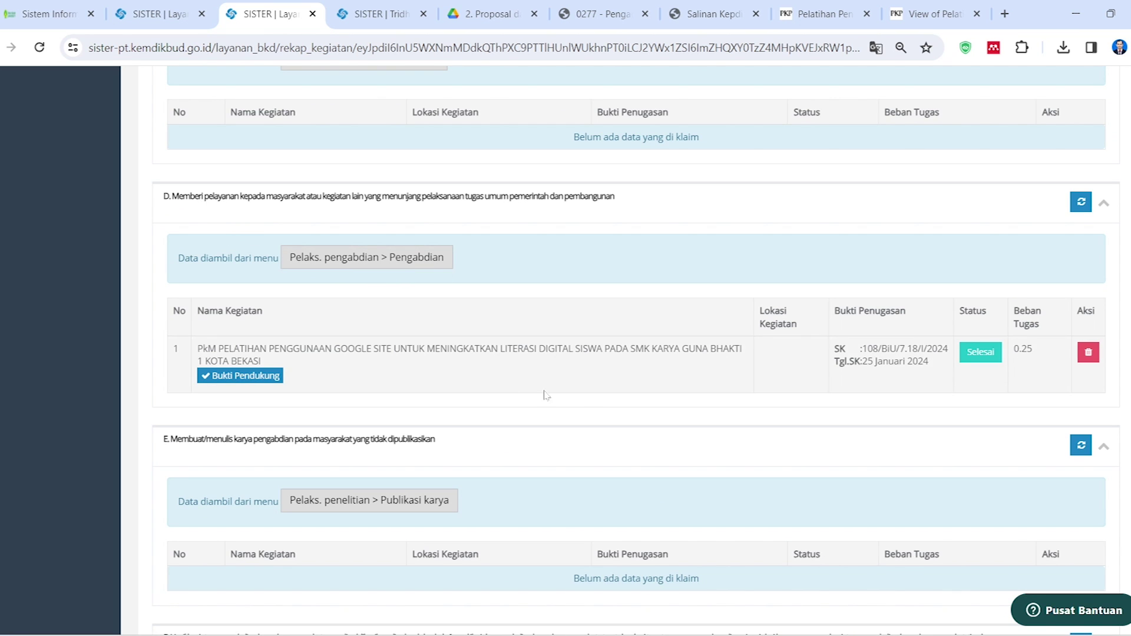
pyautogui.scroll(-4, 507, 390)
pyautogui.scroll(12, 675, 434)
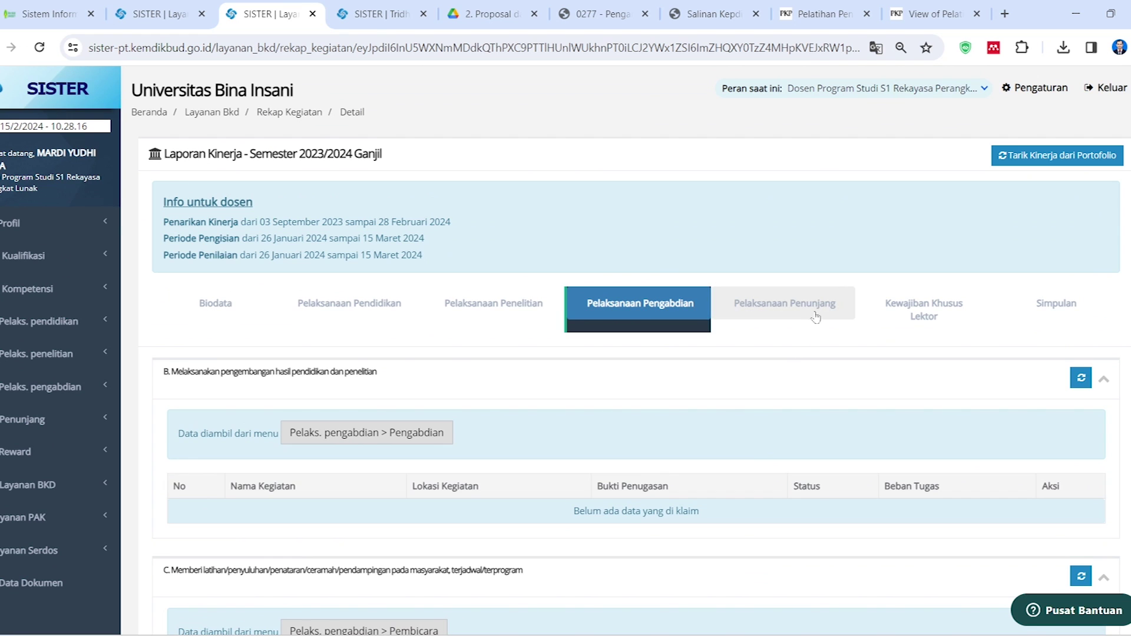
pyautogui.click(815, 318)
pyautogui.scroll(-2, 592, 355)
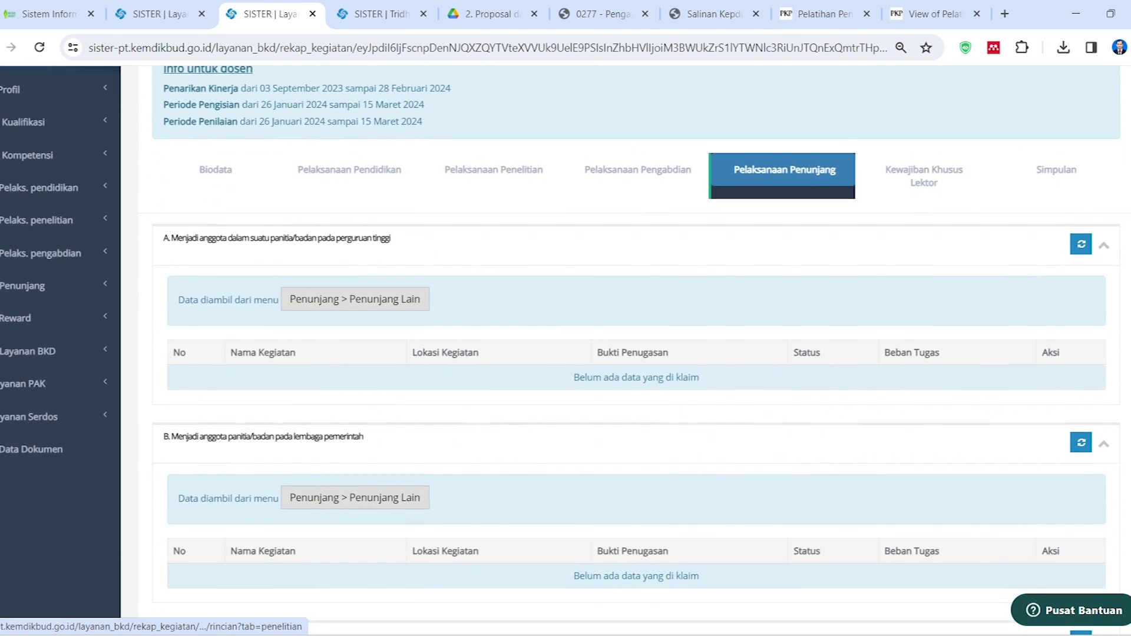
pyautogui.scroll(-7, 592, 355)
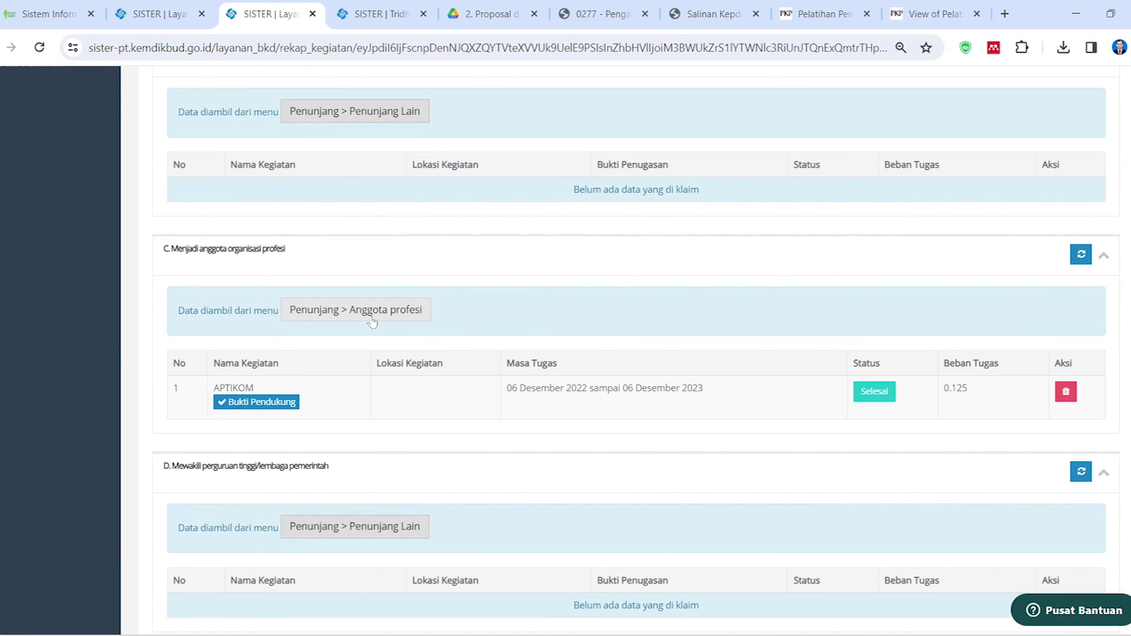
pyautogui.scroll(4, 371, 321)
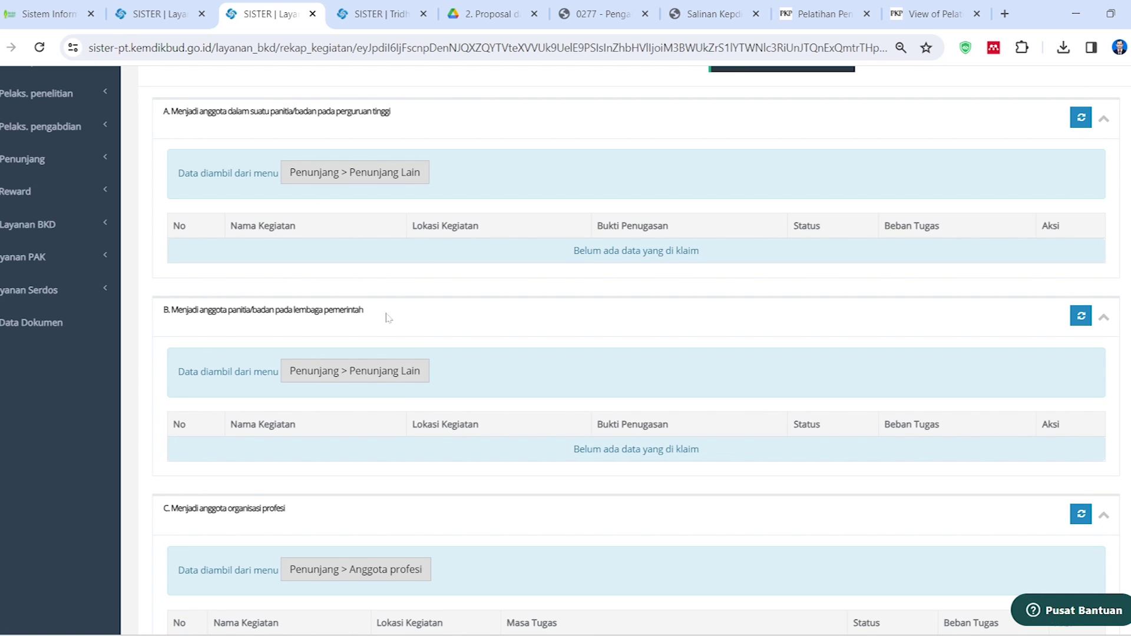
pyautogui.scroll(4, 389, 317)
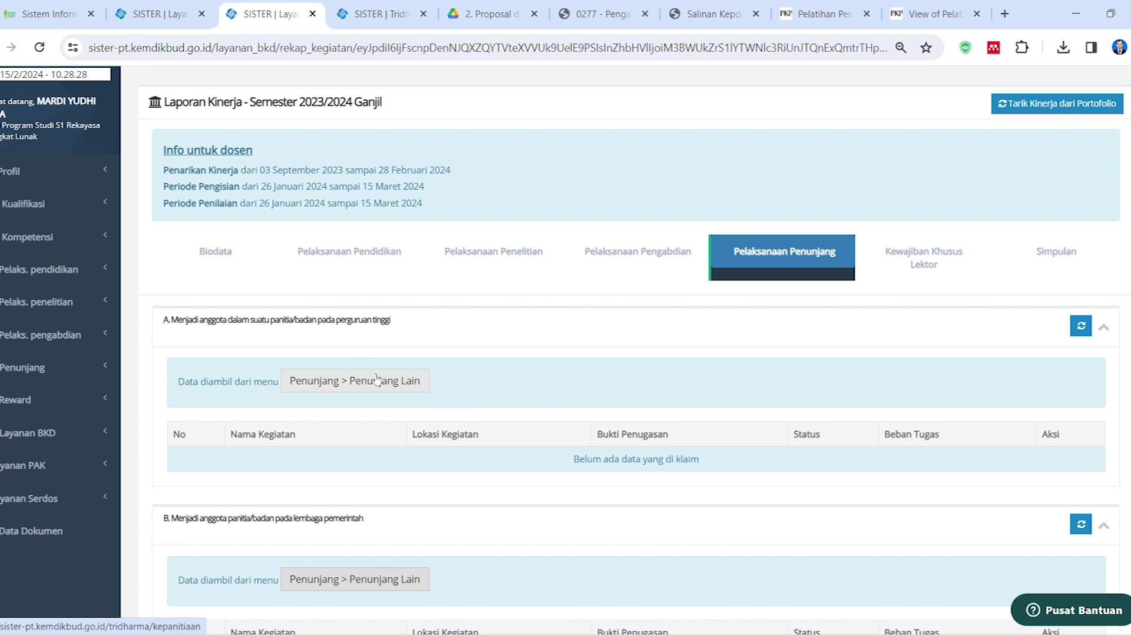
pyautogui.scroll(-2, 377, 380)
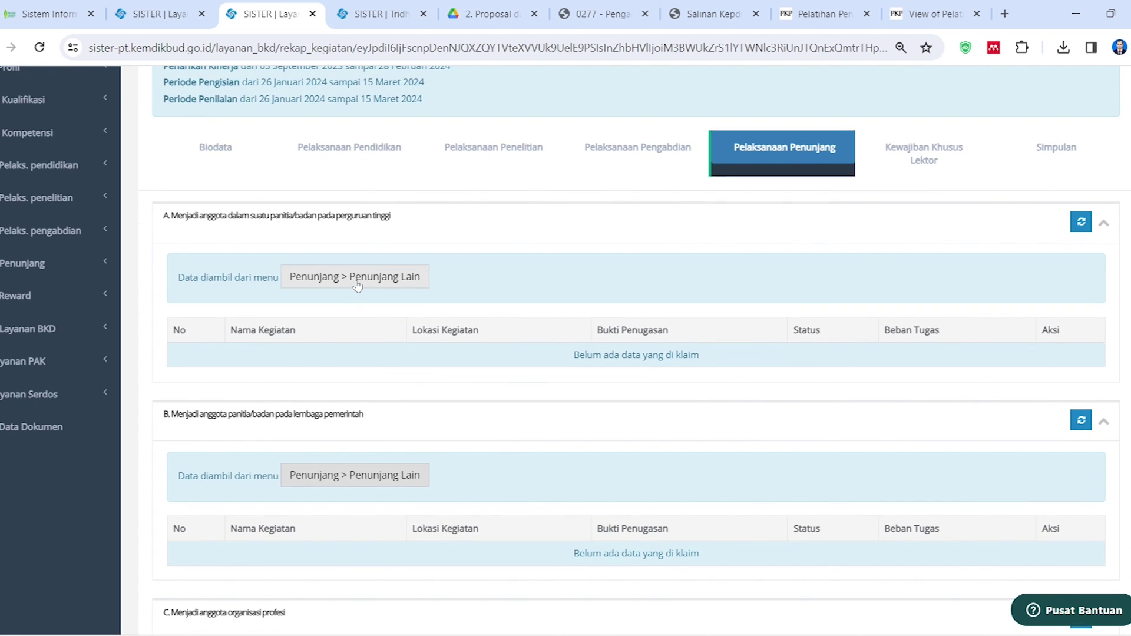
# Start a new Penunjang Lain entry, expand Kategori Kegiatan, then return to the Layanan BKD tab
pyautogui.click(358, 287)
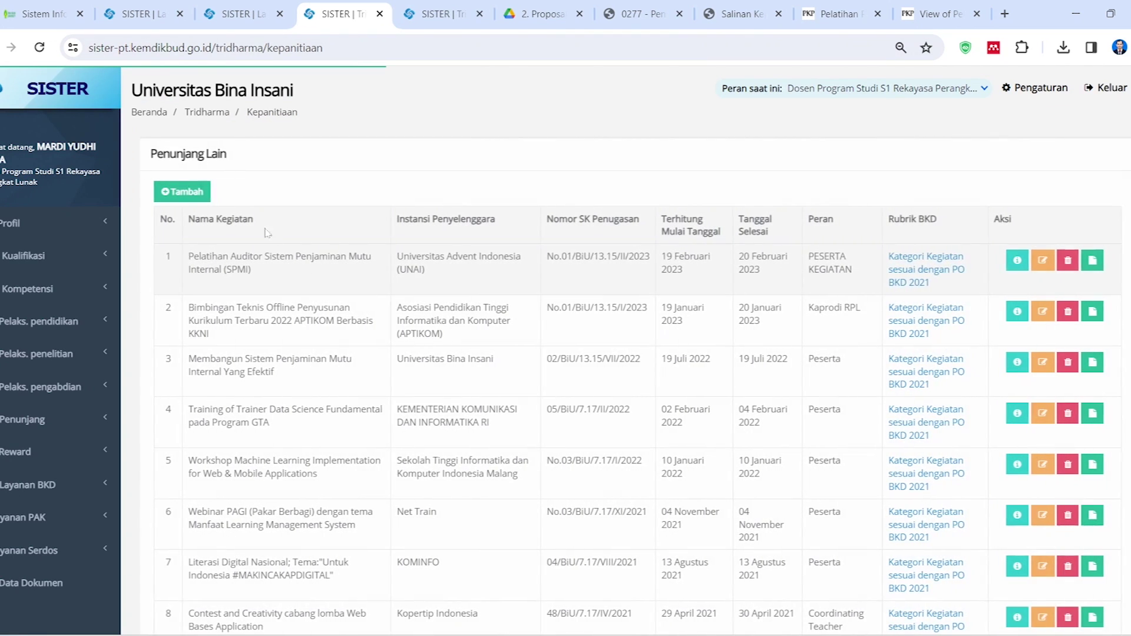
pyautogui.click(189, 197)
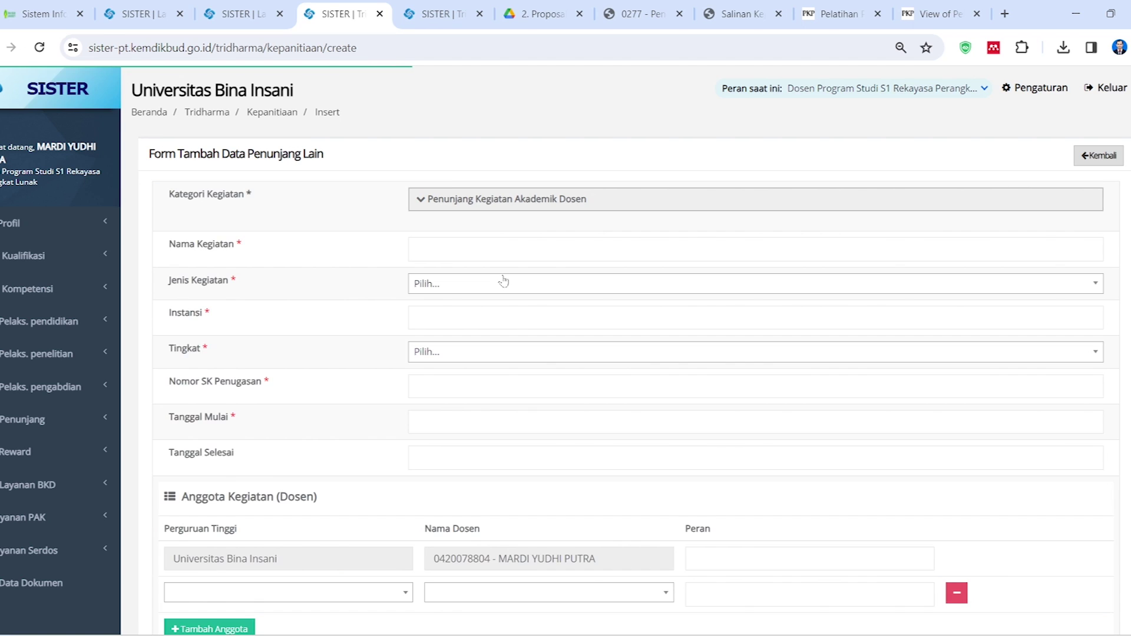
pyautogui.click(419, 200)
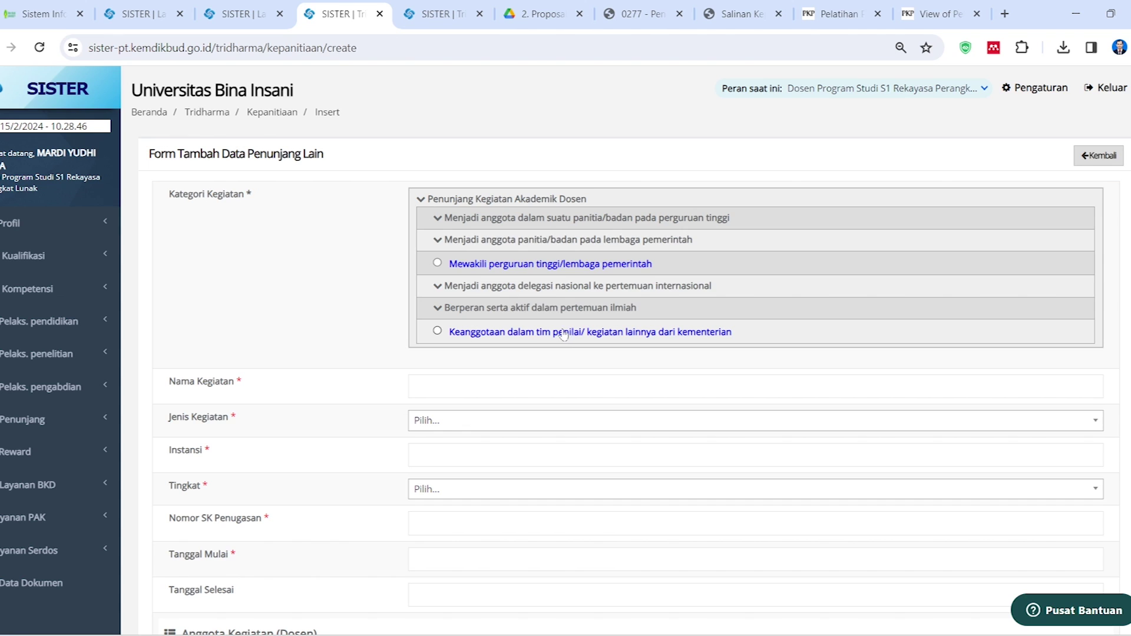
pyautogui.click(248, 5)
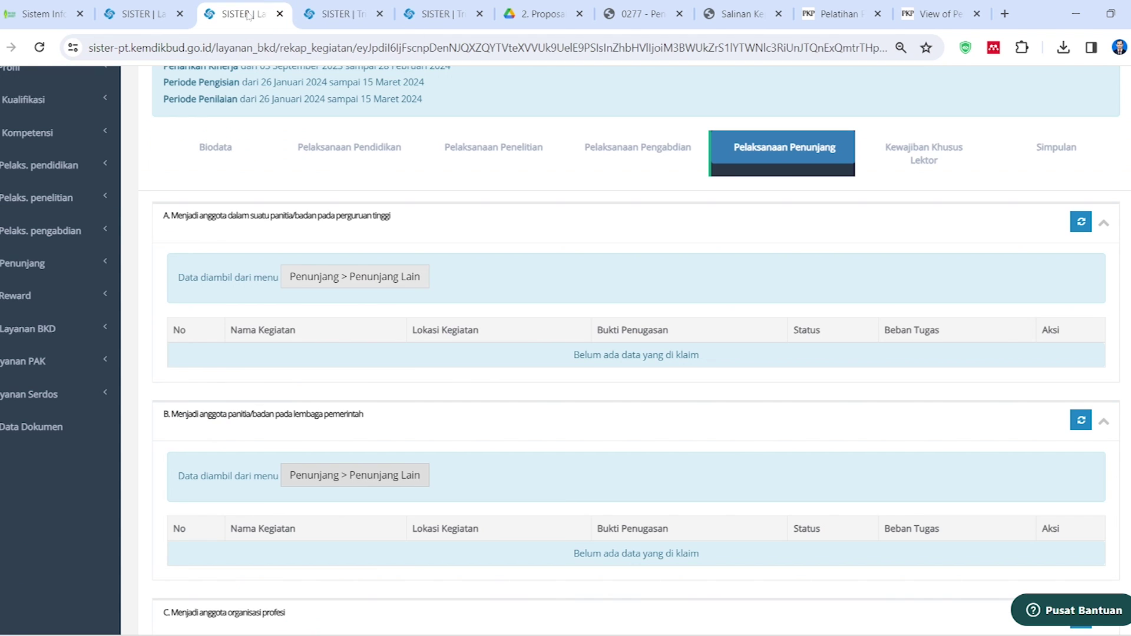
# Review the claimed Penunjang sections, then open a new Penunjang Lain add form
pyautogui.scroll(-6, 548, 422)
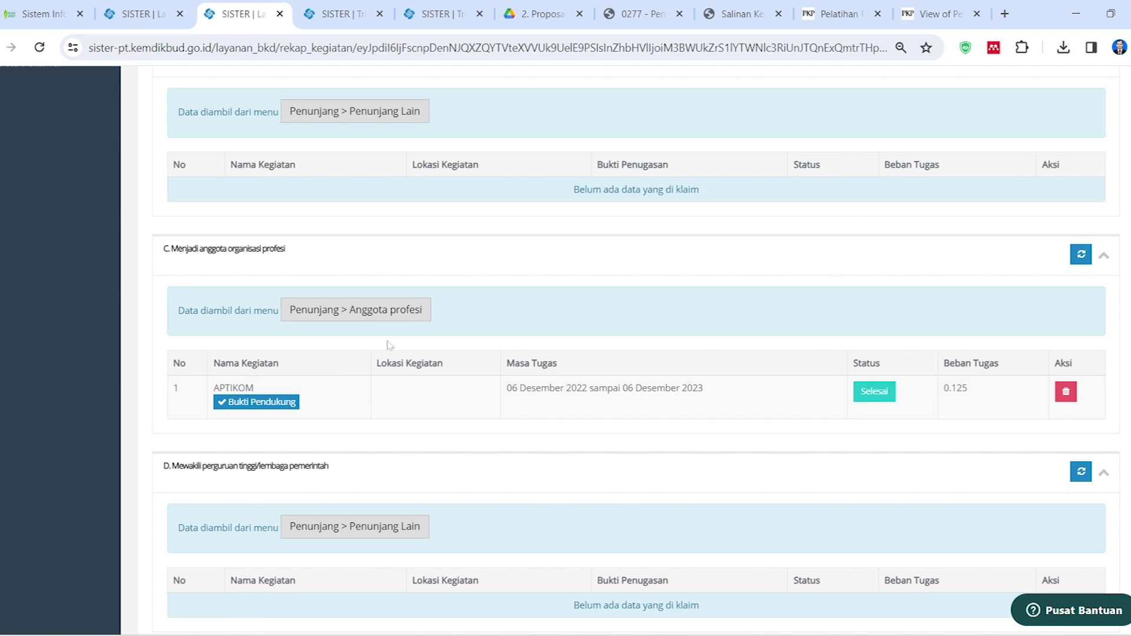
pyautogui.scroll(1, 412, 391)
pyautogui.scroll(-1, 413, 393)
pyautogui.scroll(-4, 412, 393)
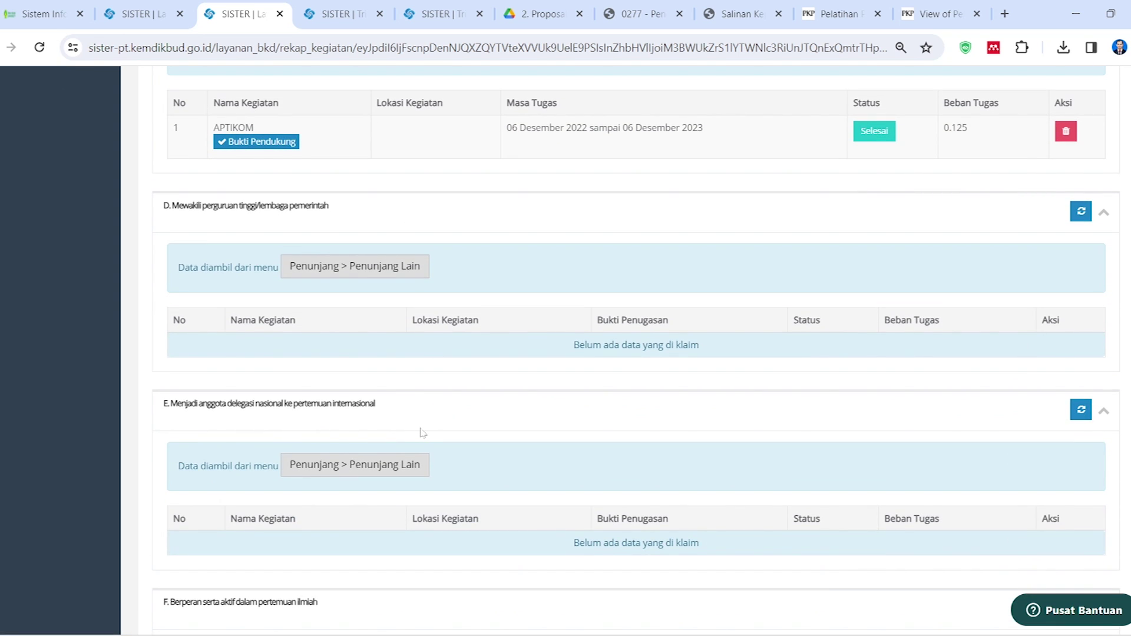
pyautogui.scroll(7, 422, 433)
pyautogui.scroll(3, 423, 430)
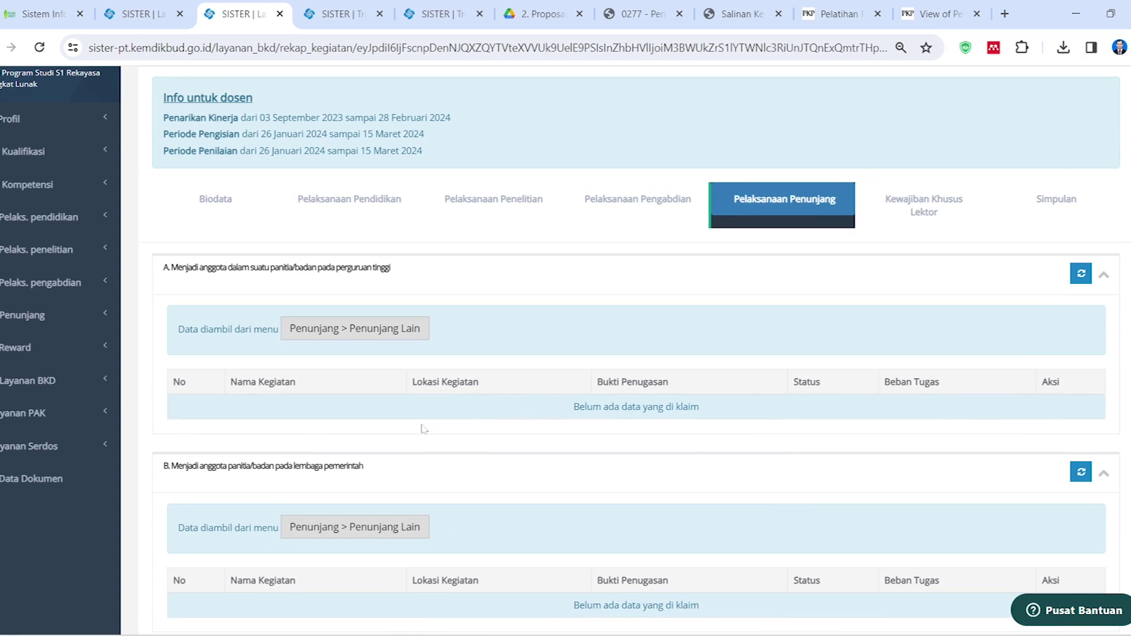
pyautogui.scroll(-2, 422, 427)
pyautogui.scroll(-4, 291, 398)
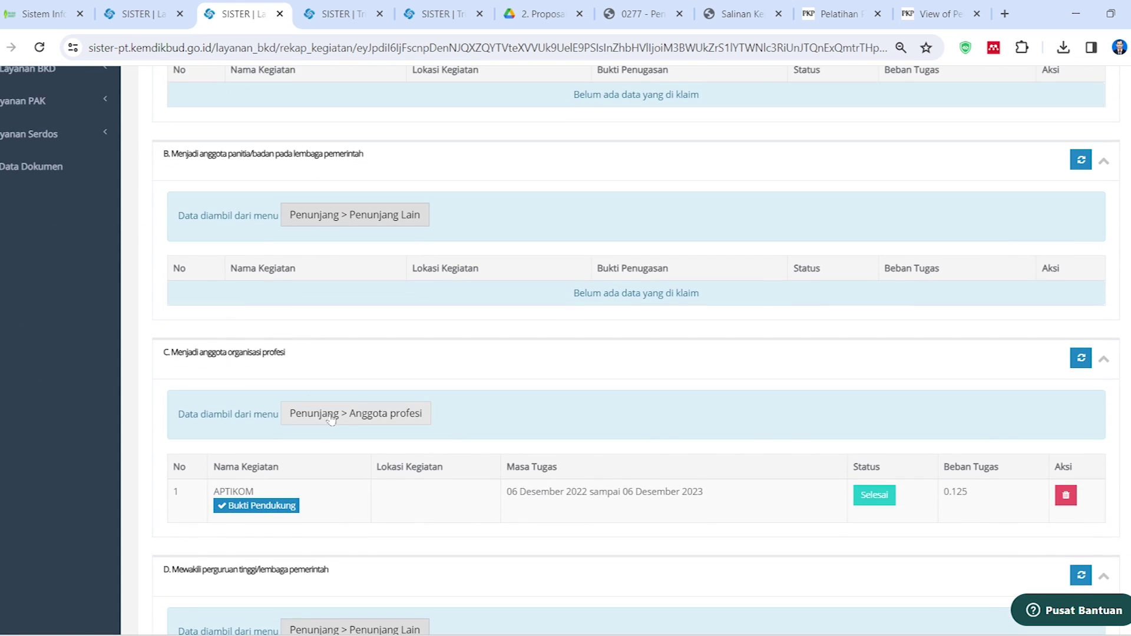
pyautogui.scroll(-8, 334, 426)
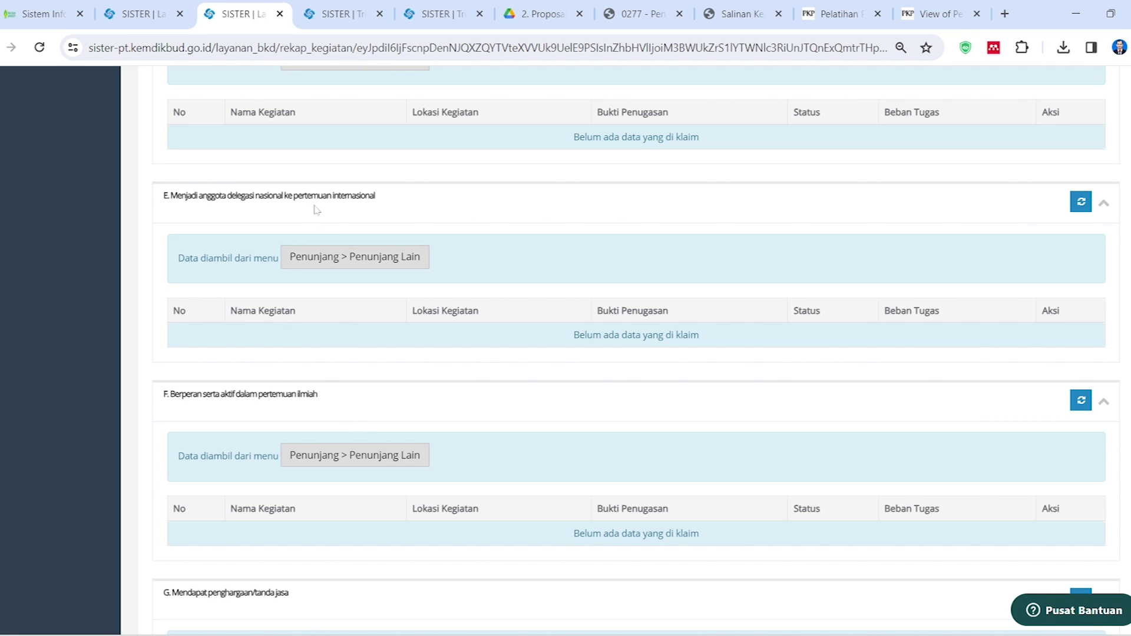
pyautogui.scroll(-3, 343, 406)
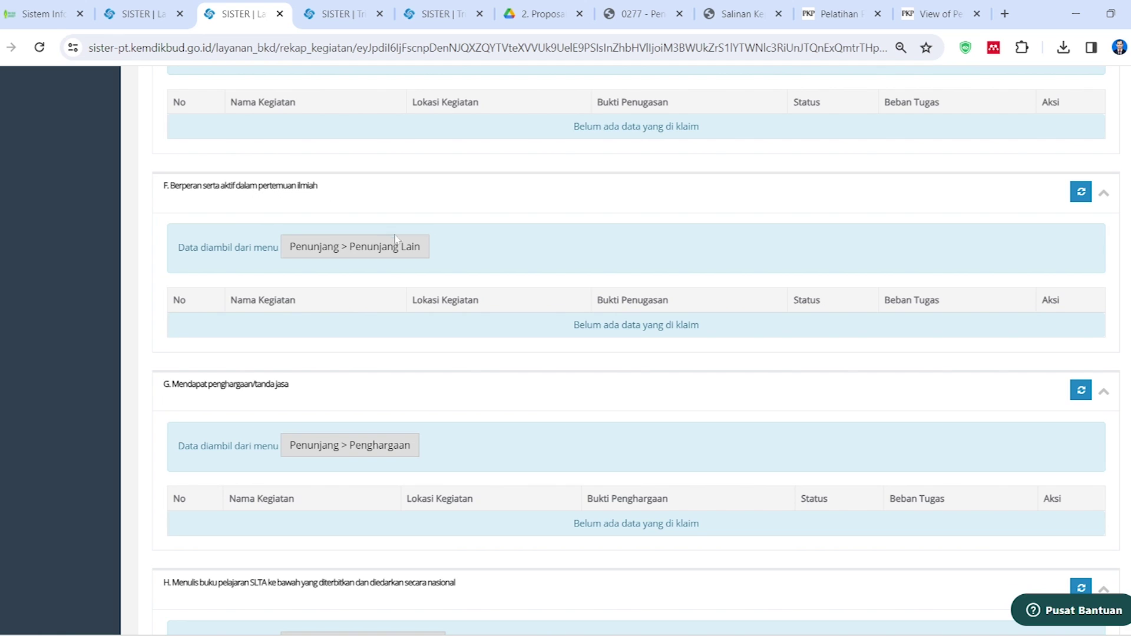
pyautogui.click(400, 247)
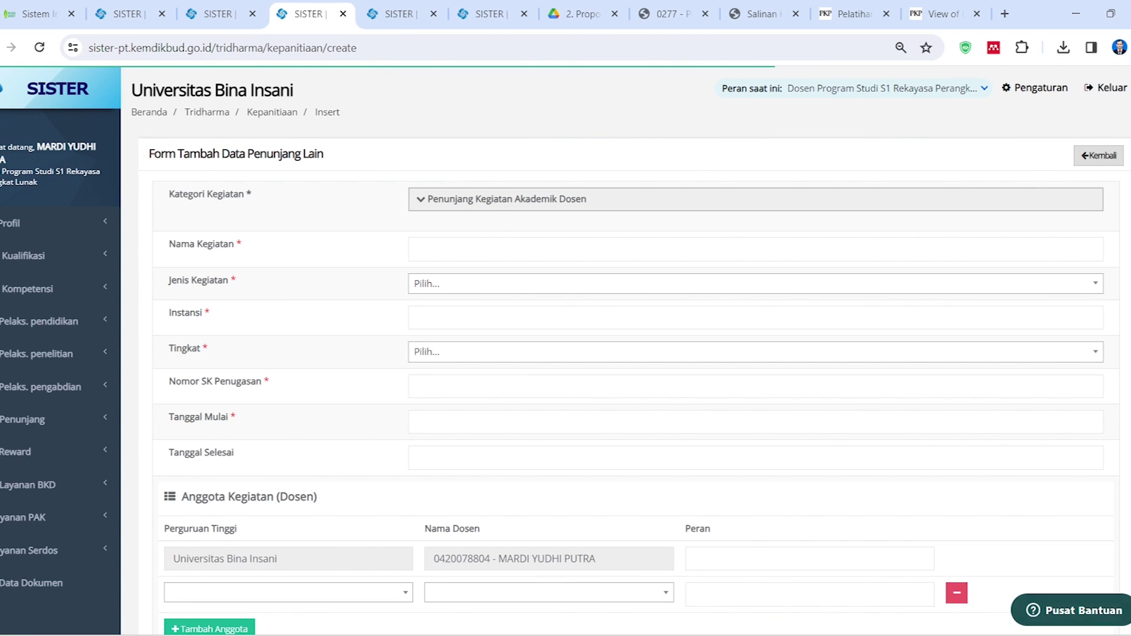
# Expand Kategori Kegiatan and the 'Berperan serta aktif dalam pertemuan ilmiah' group
pyautogui.click(420, 200)
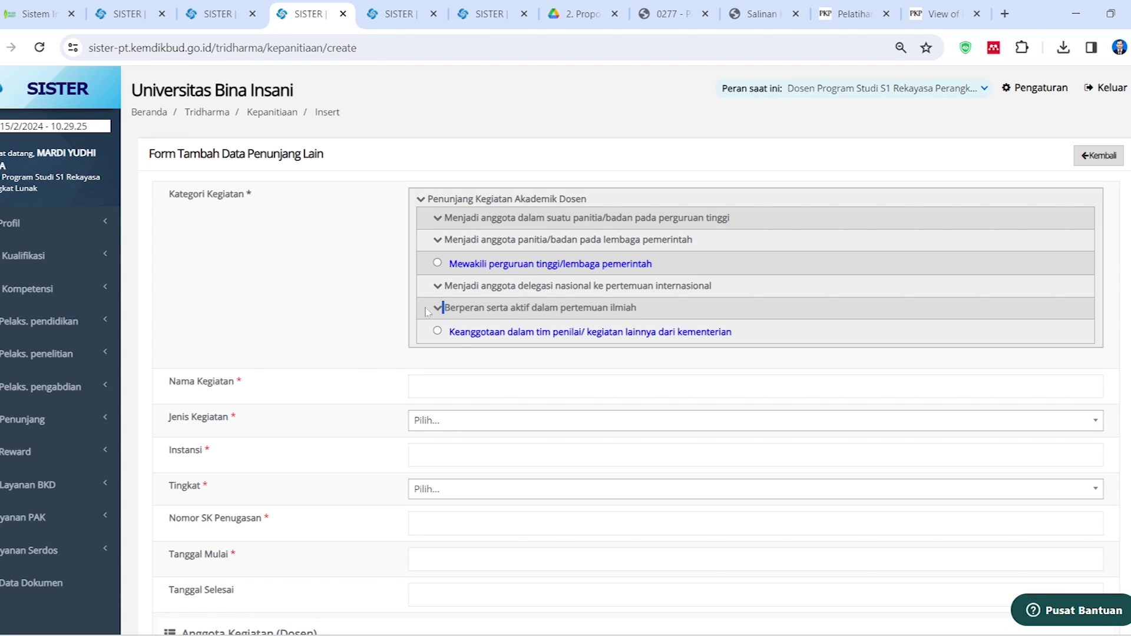
pyautogui.click(440, 311)
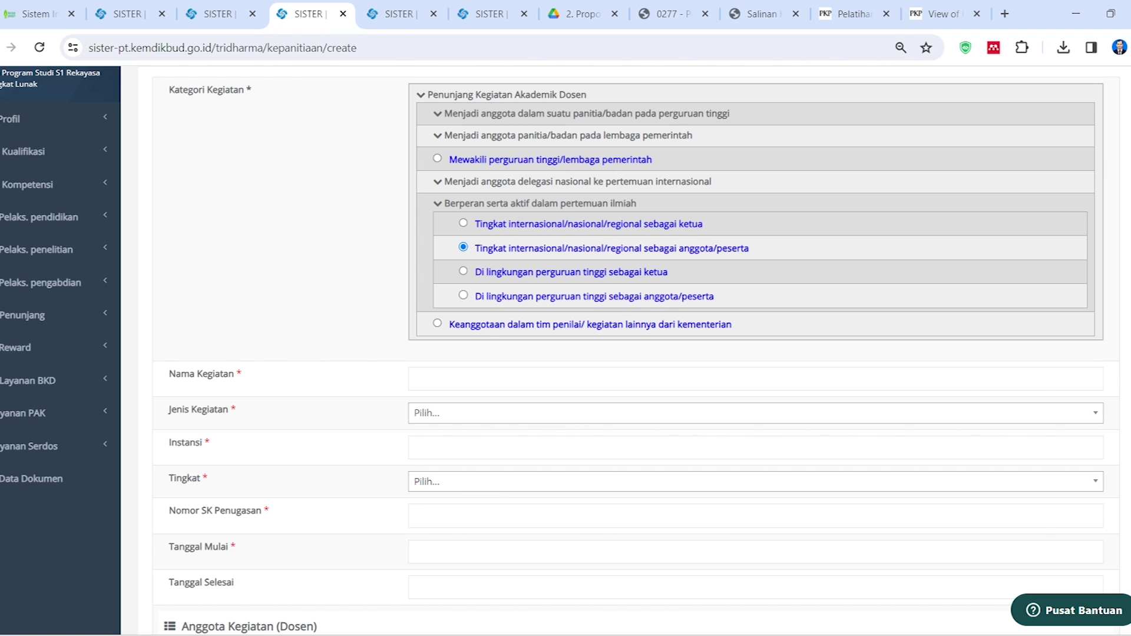
# Navigate to D. Penunjang > Penunjang 2023-2024 Ganjil > Workshop IKU & IKT and preview its files
pyautogui.moveTo(244, 633)
pyautogui.click(130, 568)
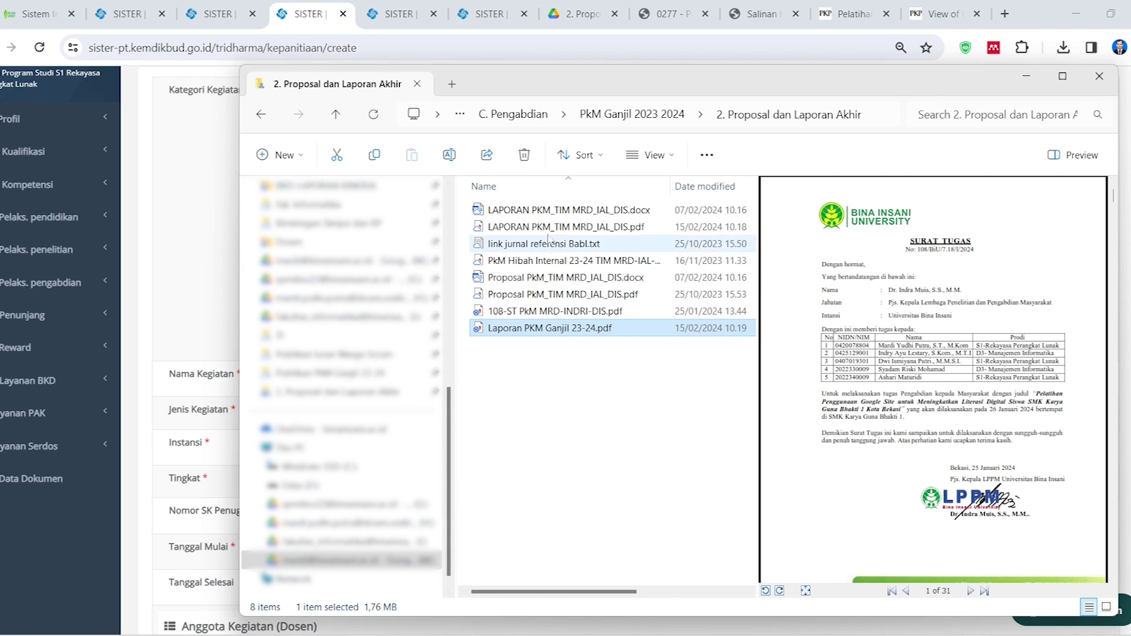
pyautogui.click(541, 118)
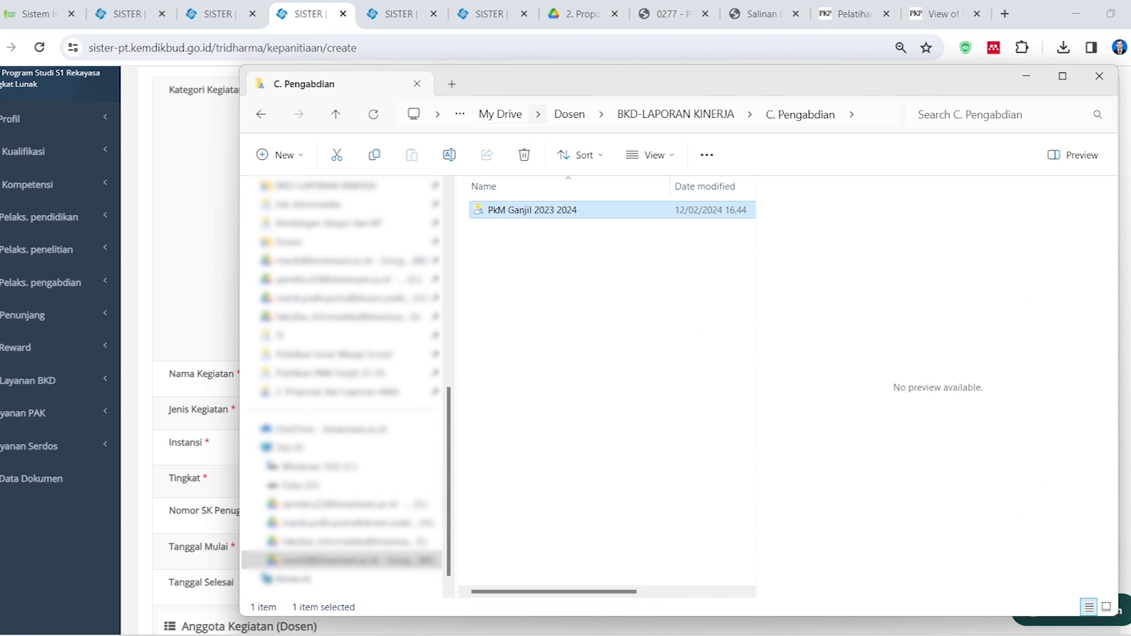
pyautogui.click(675, 114)
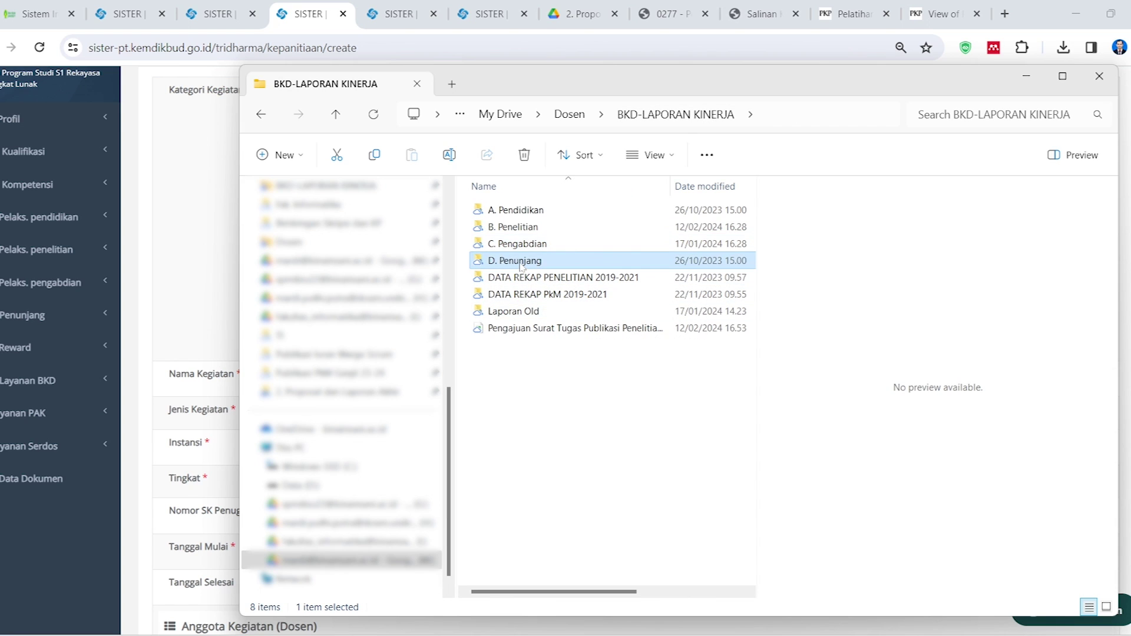
pyautogui.doubleClick(523, 266)
pyautogui.doubleClick(532, 210)
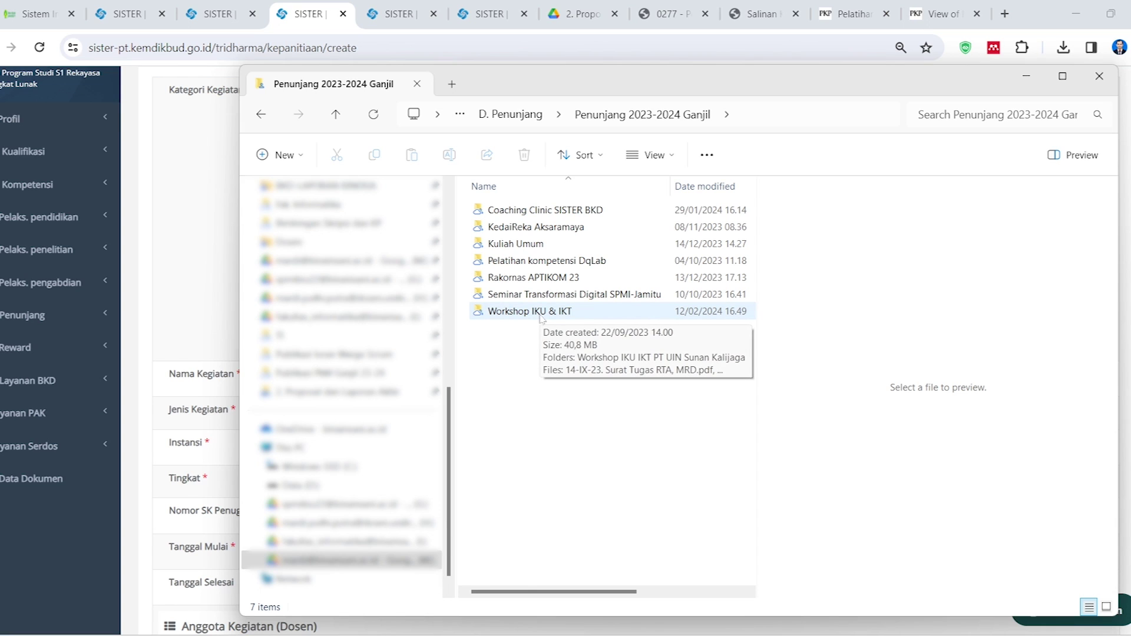
pyautogui.doubleClick(541, 316)
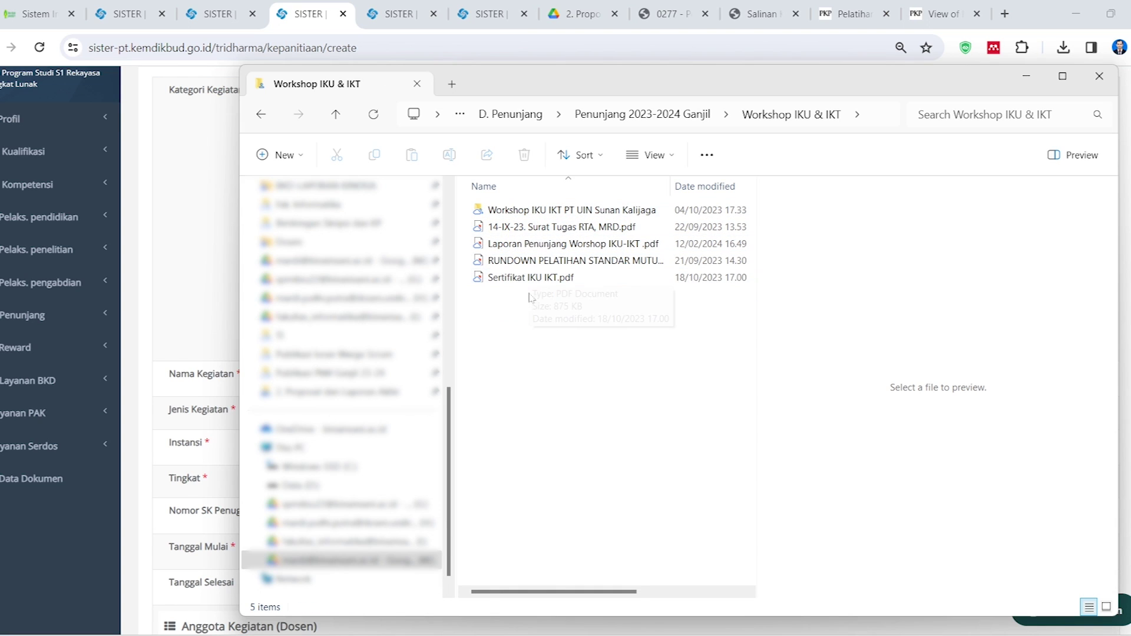
pyautogui.click(548, 260)
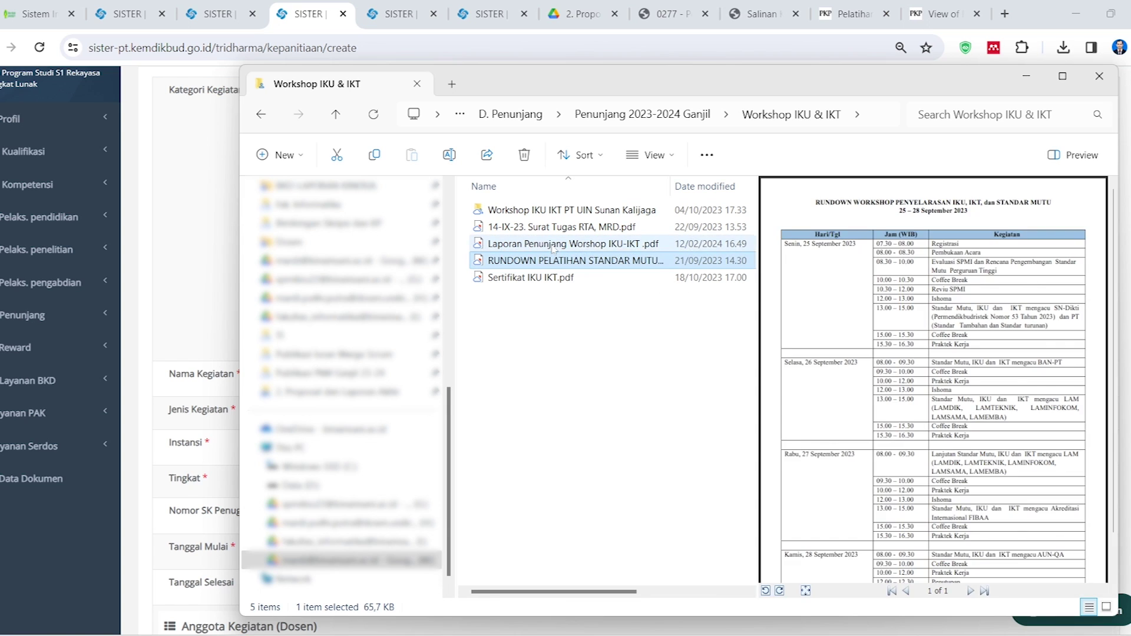
pyautogui.click(554, 245)
# Minimize Explorer and close the extra Videos and Home windows
pyautogui.click(295, 5)
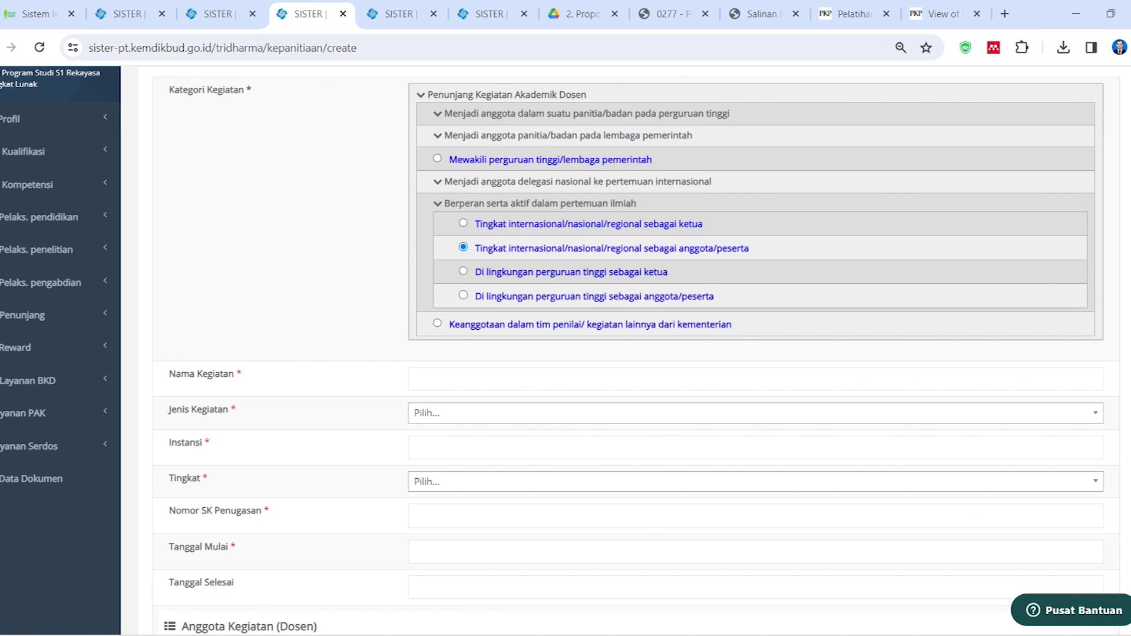
pyautogui.moveTo(235, 635)
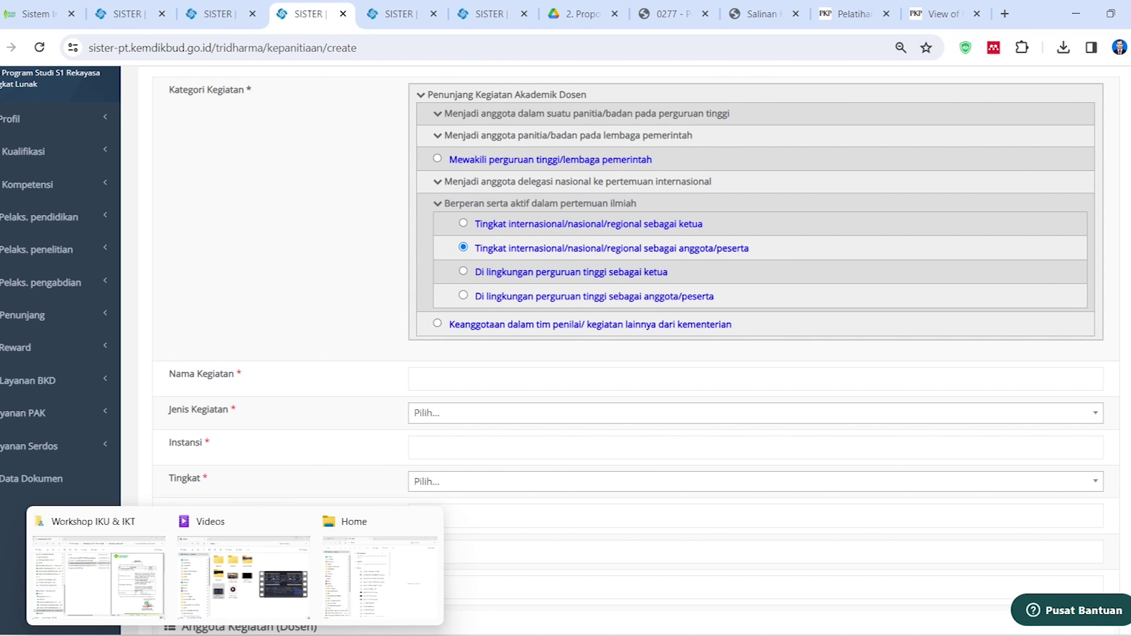
pyautogui.click(298, 520)
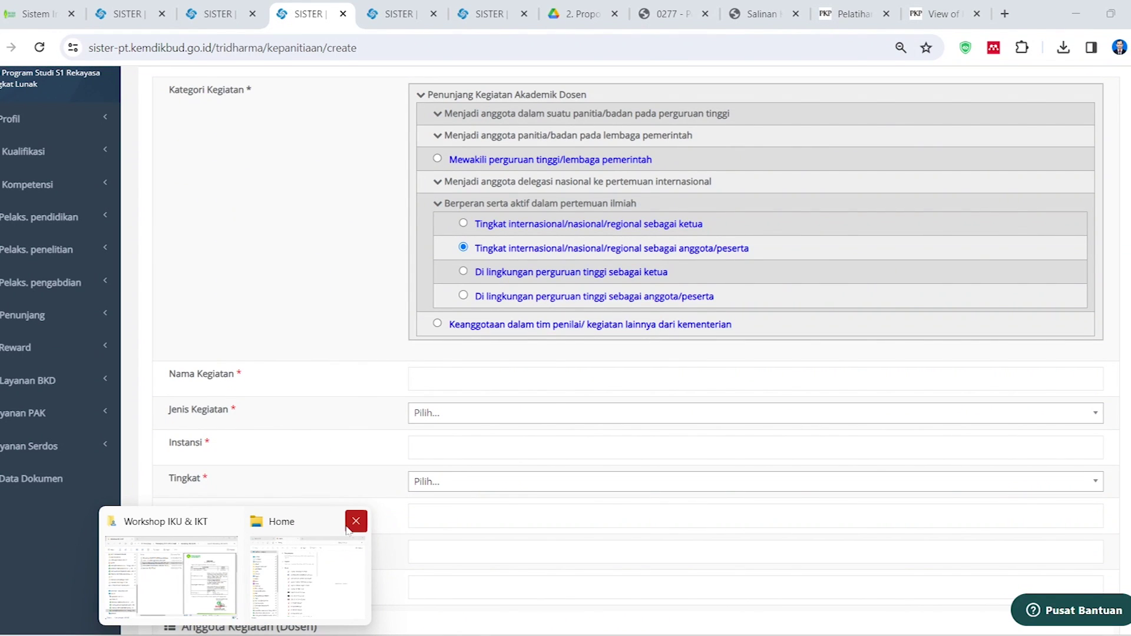
pyautogui.click(355, 520)
# Open Laporan Penunjang Worshop IKU-IKT.pdf in Nitro Pro and copy the workshop title from Surat Tugas
pyautogui.click(236, 554)
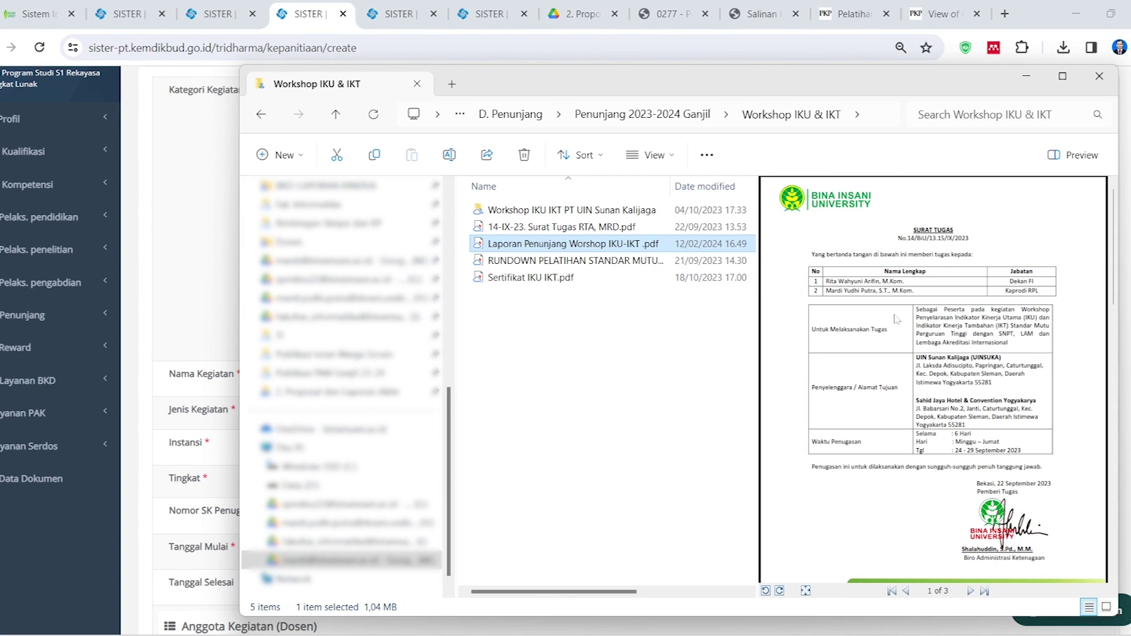
pyautogui.doubleClick(527, 244)
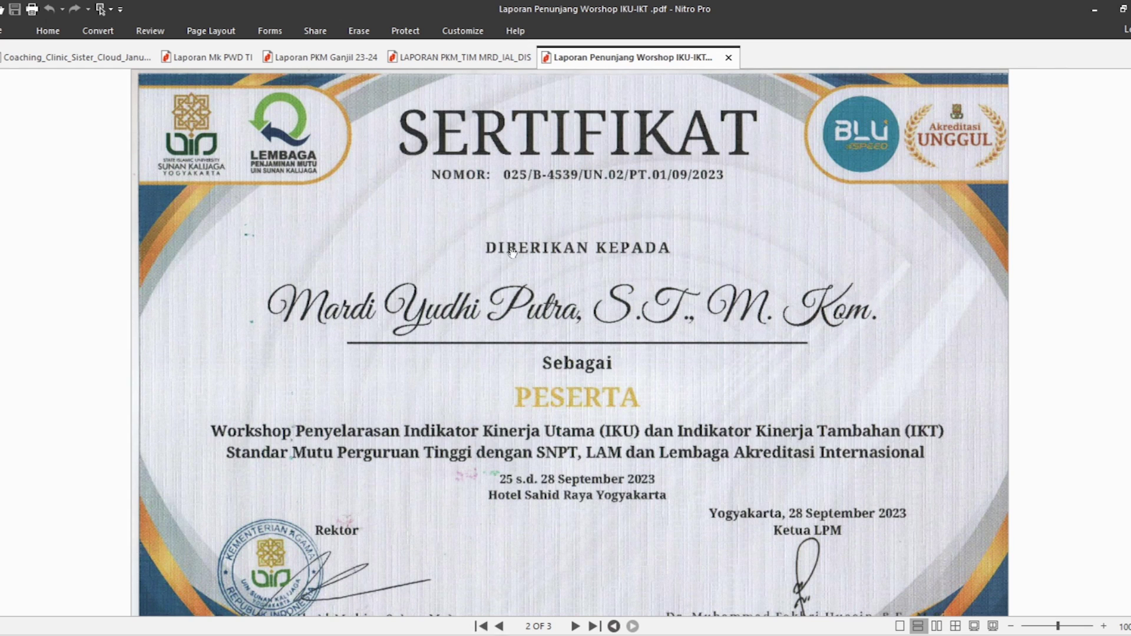
pyautogui.scroll(10, 566, 361)
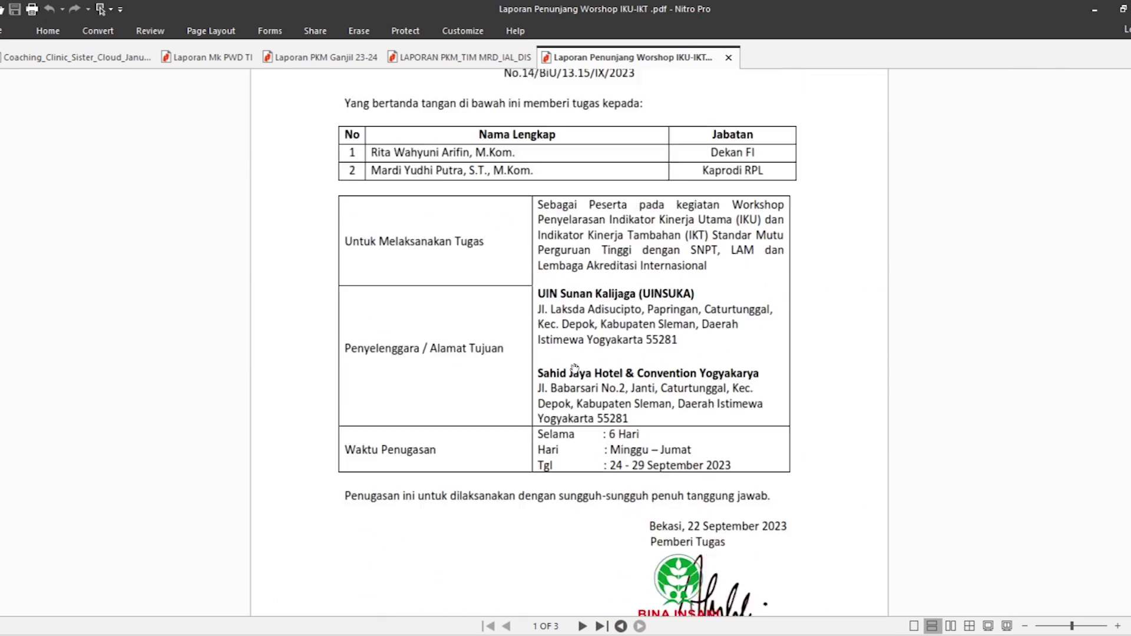
pyautogui.scroll(1, 603, 369)
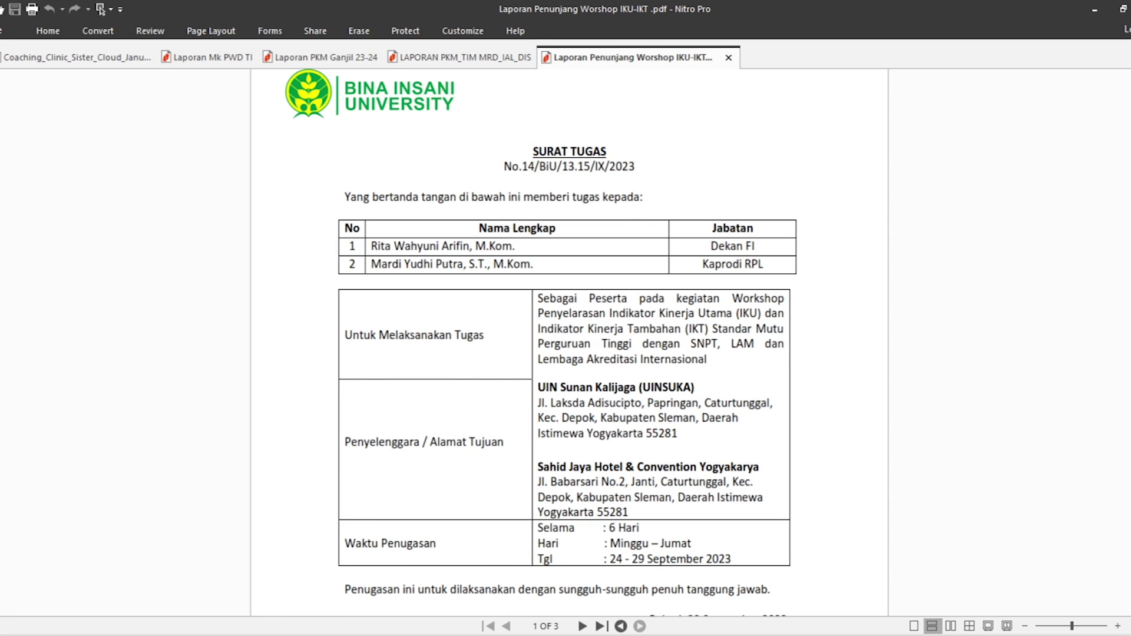
pyautogui.moveTo(732, 298); pyautogui.dragTo(709, 359)
pyautogui.rightClick(650, 338)
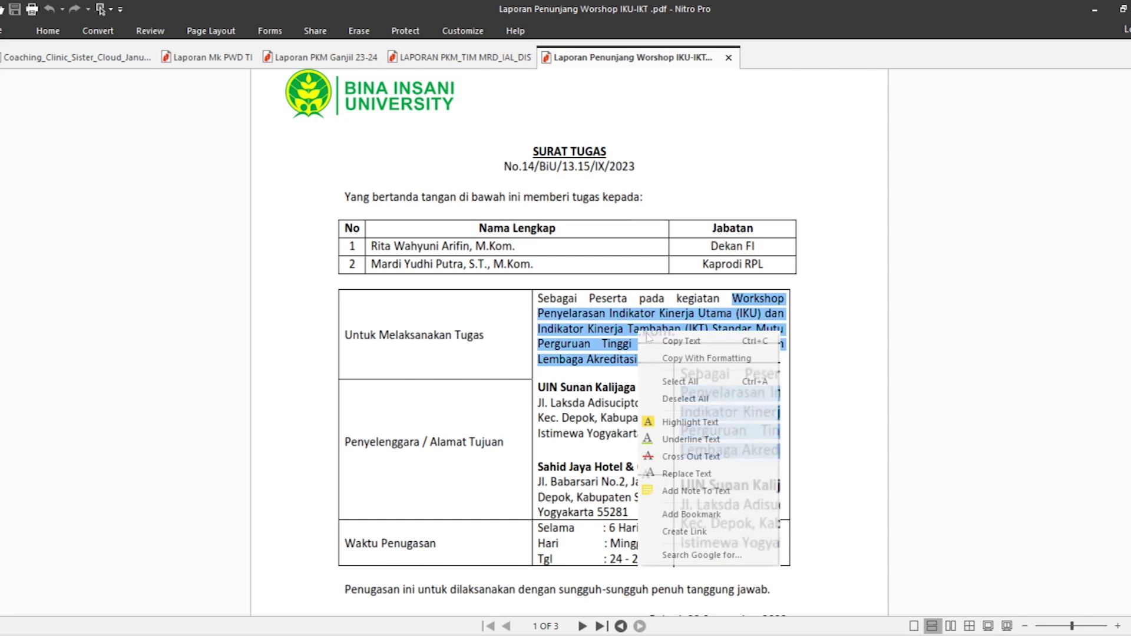
pyautogui.click(676, 331)
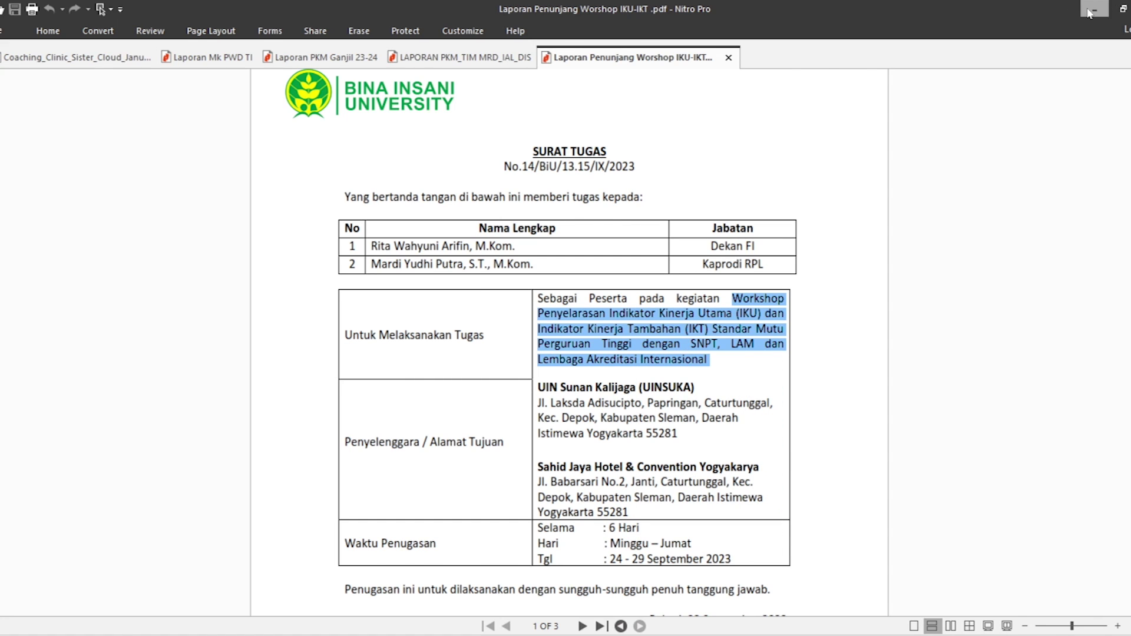
pyautogui.click(1093, 9)
pyautogui.click(437, 188)
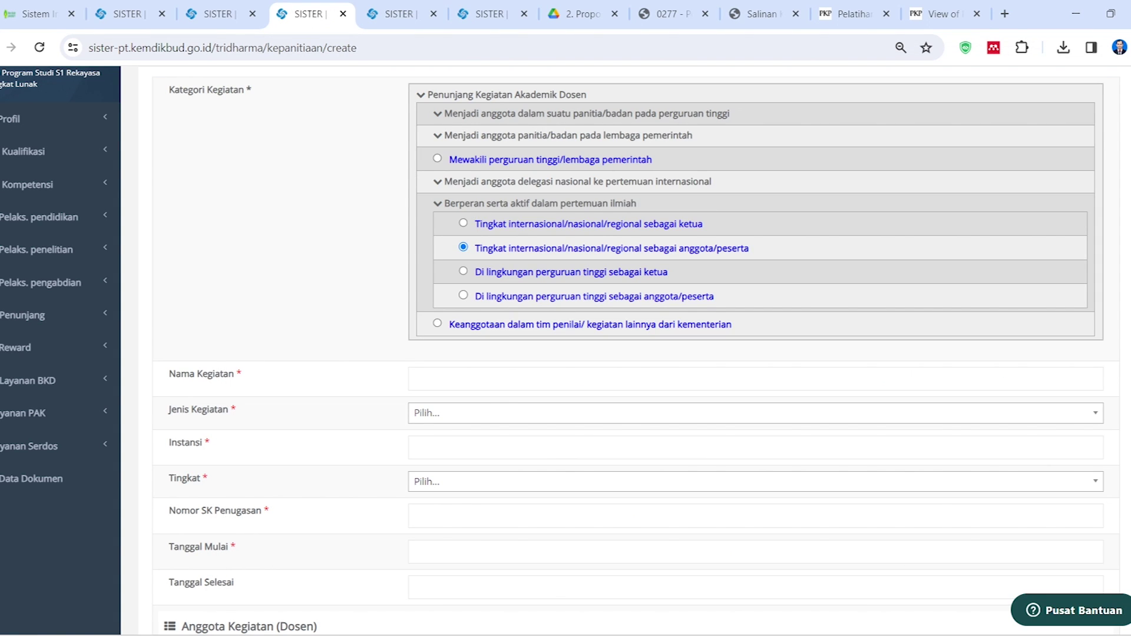
# Paste the workshop title as Nama Kegiatan and set Jenis Kegiatan to Sebagai anggota
pyautogui.click(420, 379)
pyautogui.write('Workshop Penyelarasan Indikator Kinerja Utama (IKU) dan Indikator Kinerja Tambah')
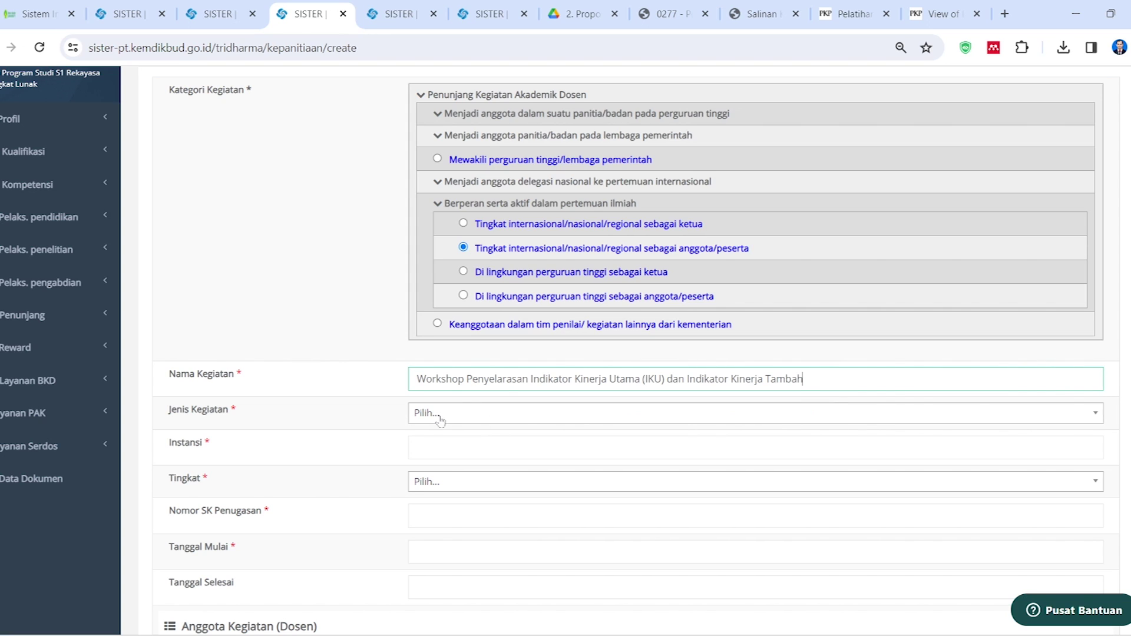
pyautogui.click(441, 416)
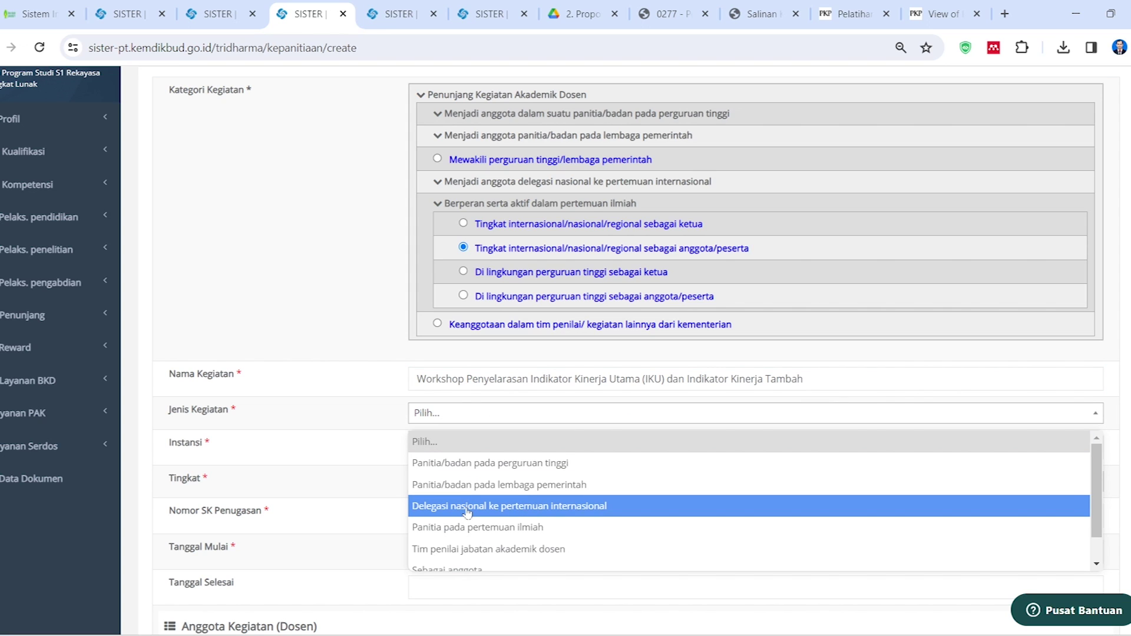
pyautogui.scroll(-1, 468, 516)
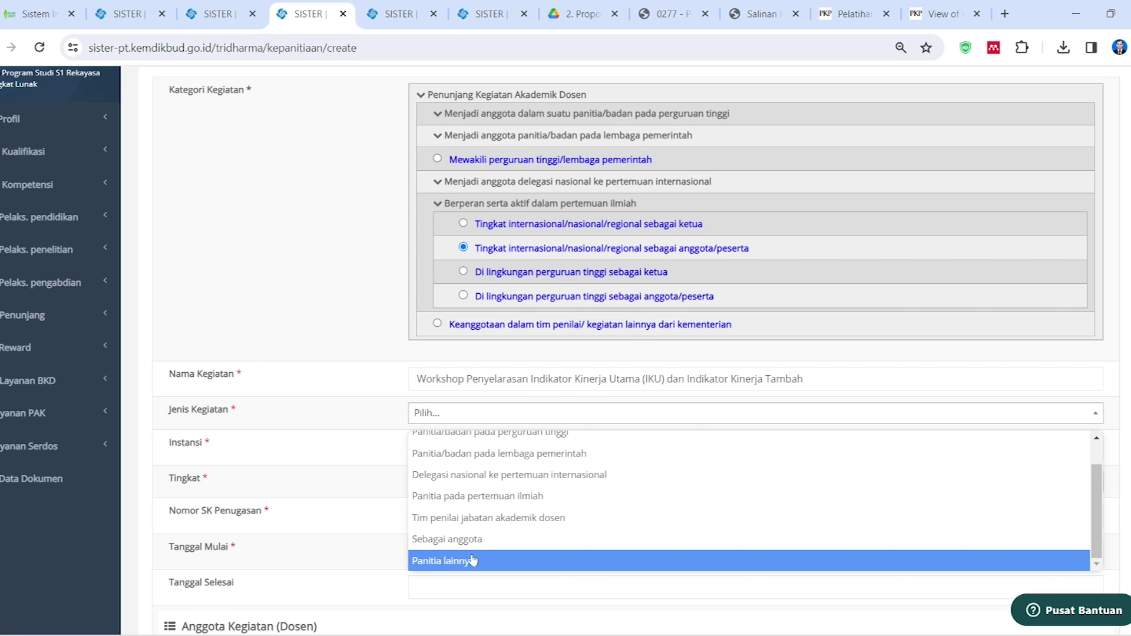
pyautogui.scroll(1, 484, 547)
pyautogui.scroll(-1, 484, 547)
pyautogui.scroll(1, 485, 546)
pyautogui.scroll(-1, 493, 537)
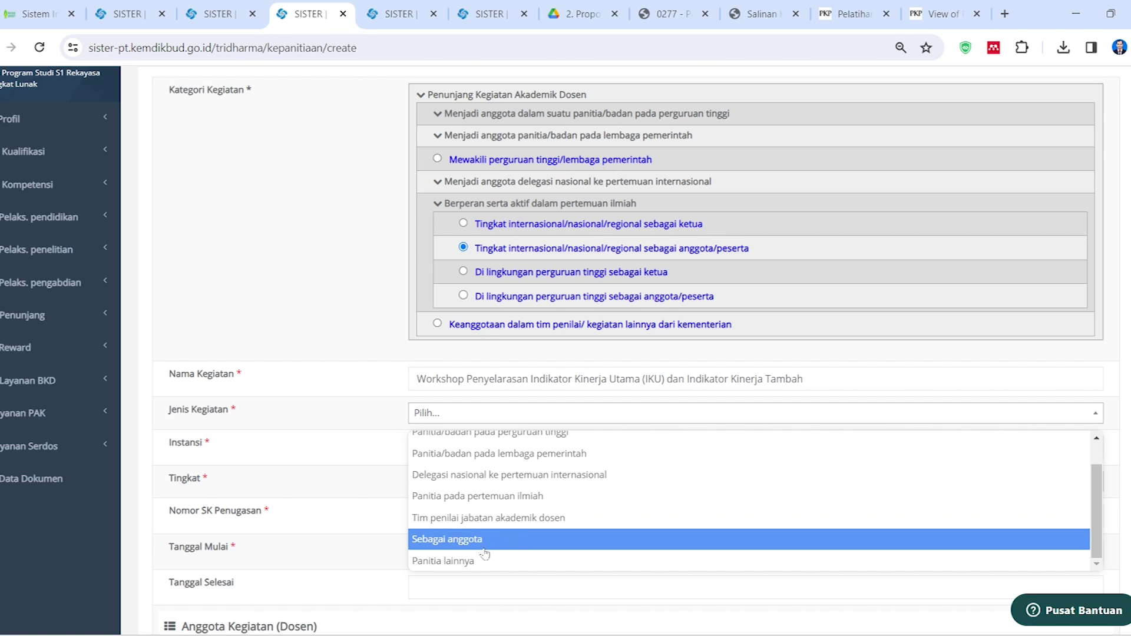
pyautogui.click(462, 539)
pyautogui.scroll(-2, 566, 353)
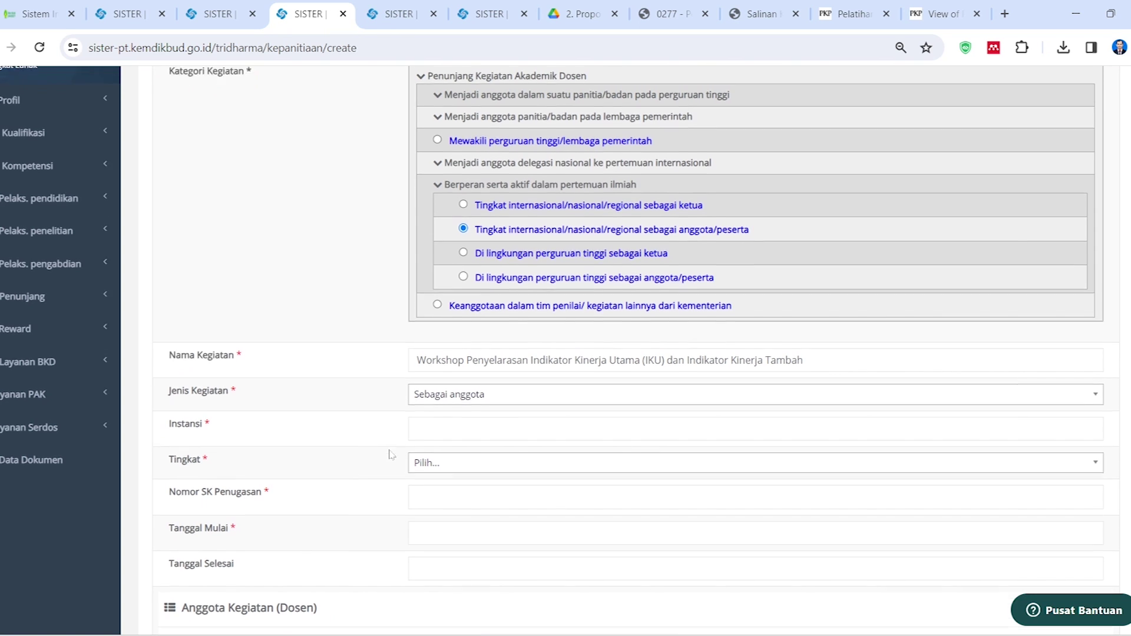
# Fill Instansi with UIN Sunan Kalijaga (UINSUKA) copied from the letter
pyautogui.click(424, 344)
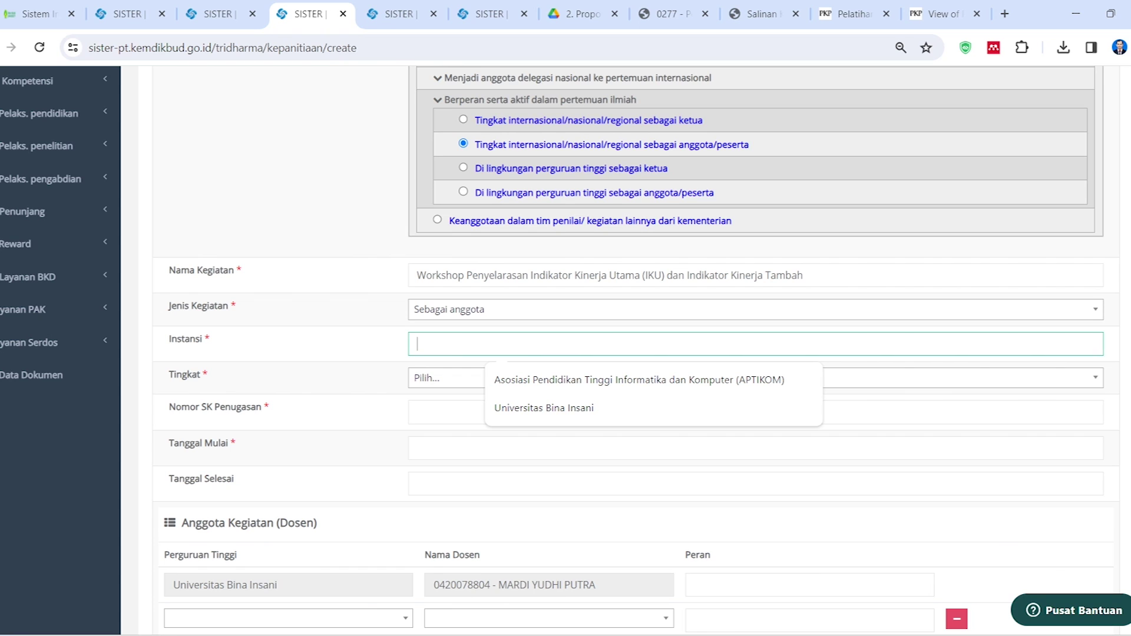
pyautogui.moveTo(441, 634)
pyautogui.click(523, 633)
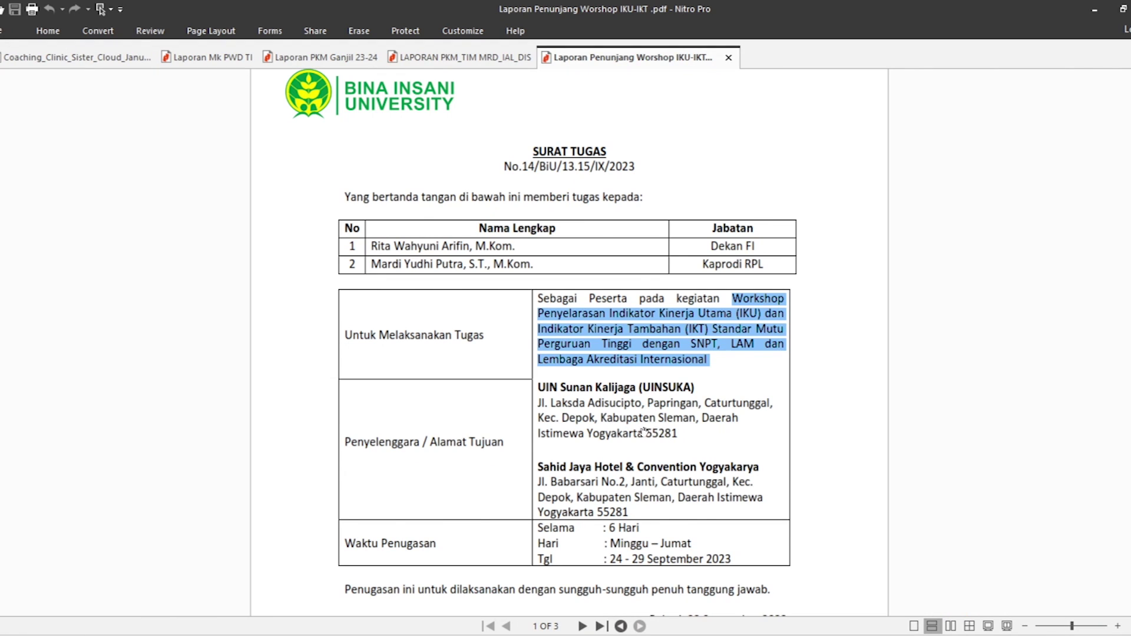
pyautogui.scroll(-1, 595, 377)
pyautogui.moveTo(537, 356); pyautogui.dragTo(677, 355)
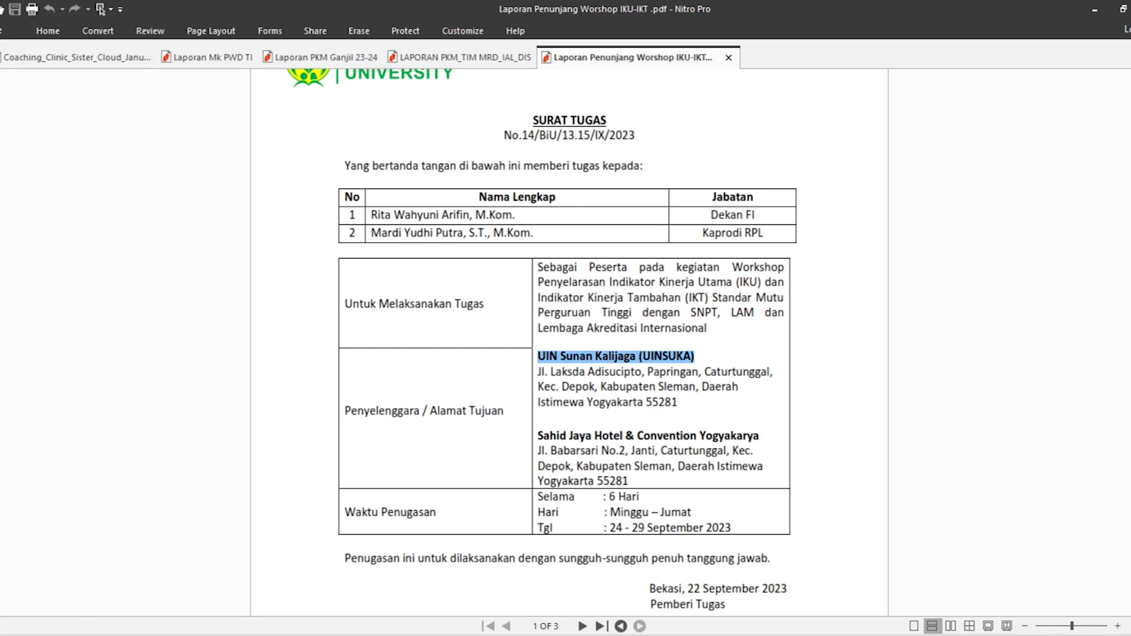
pyautogui.click(1092, 10)
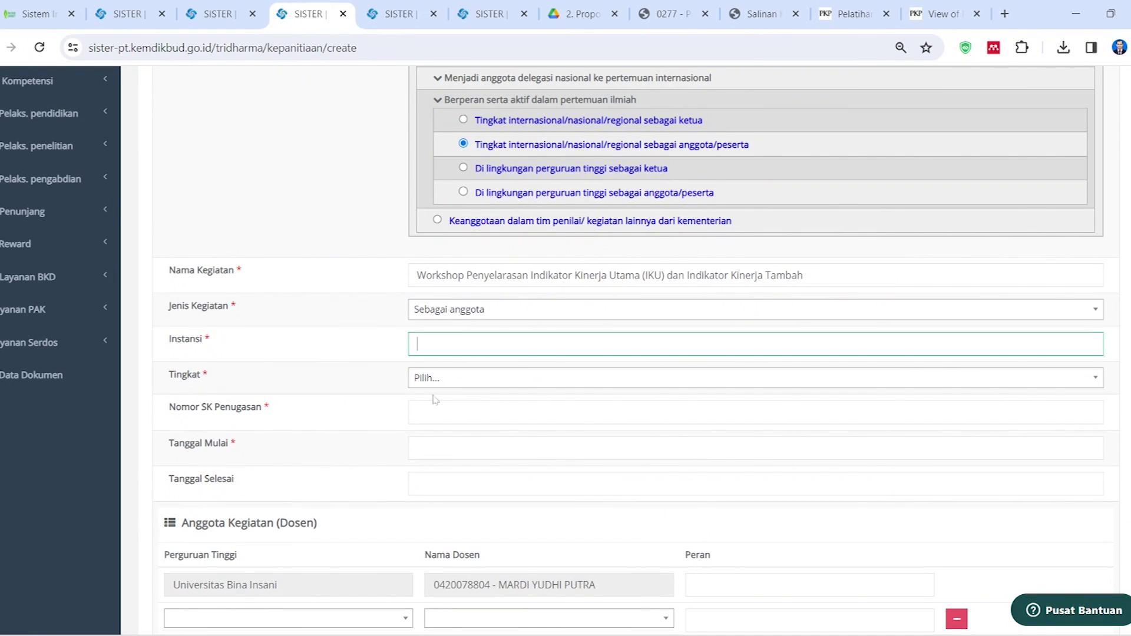
pyautogui.write('UIN Sunan Kalijaga (UINSUKA)')
# Set Tingkat to Nasional and enter SK number 14/BiU/13.15/IX/2023
pyautogui.click(426, 386)
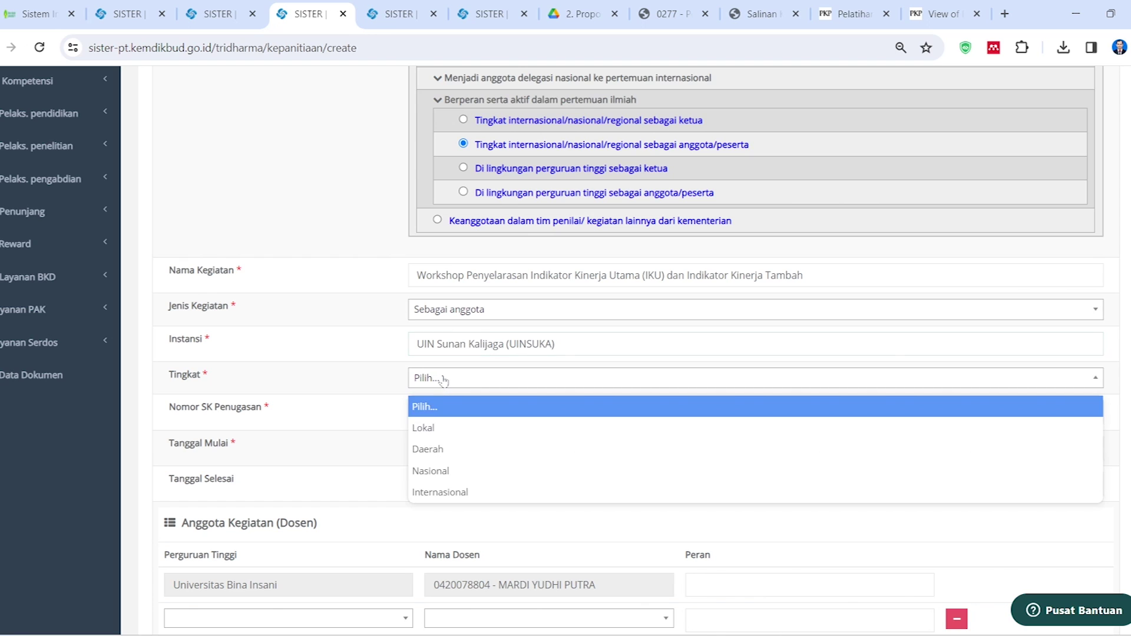
pyautogui.click(448, 469)
pyautogui.scroll(-2, 421, 395)
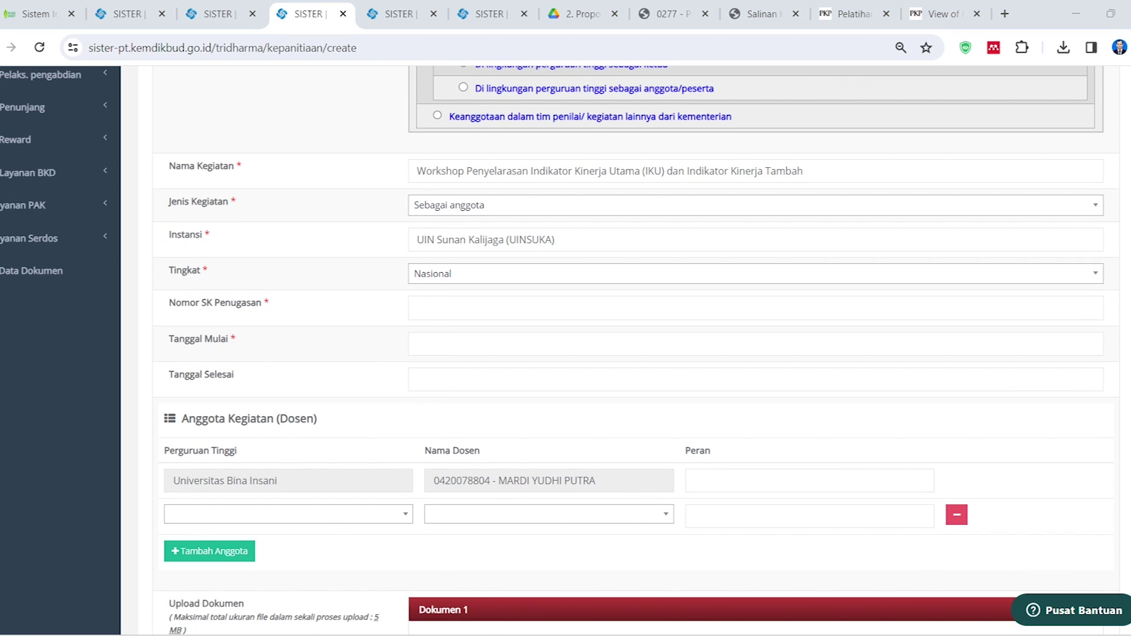
pyautogui.hotkey('alt', 'Tab')
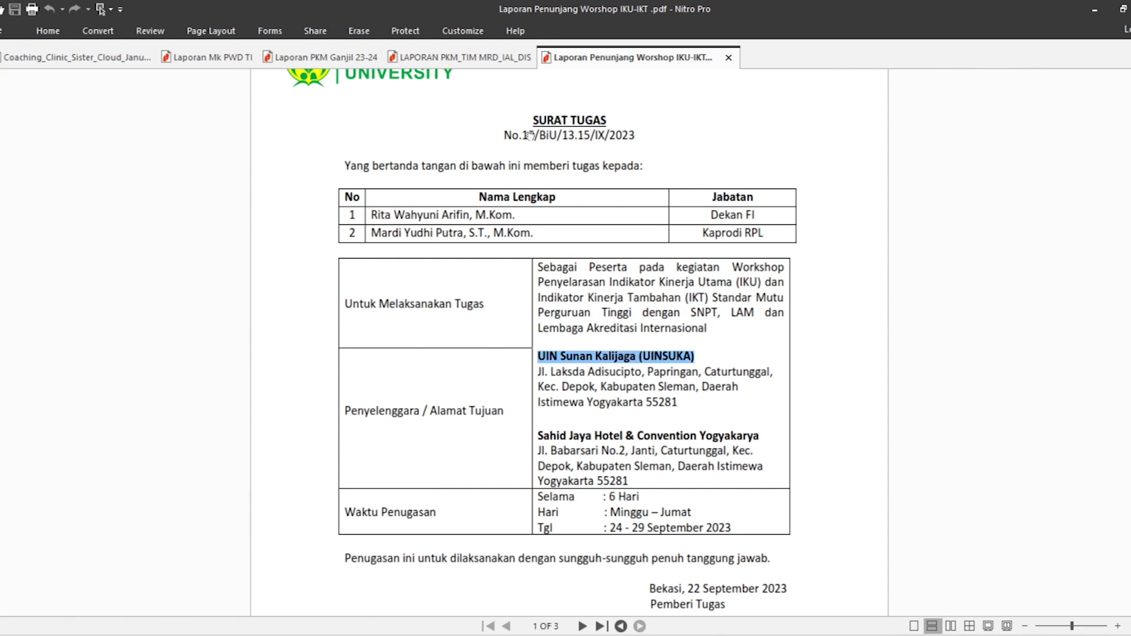
pyautogui.moveTo(522, 135); pyautogui.dragTo(638, 135)
pyautogui.hotkey('ctrl', 'c')
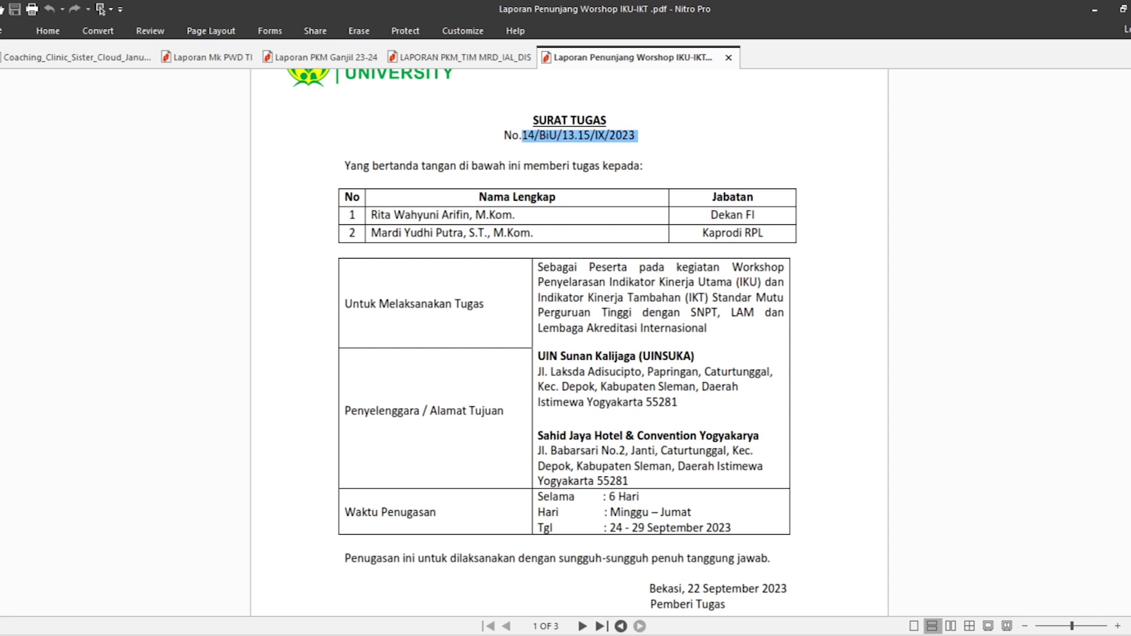
pyautogui.click(1093, 12)
pyautogui.click(465, 307)
pyautogui.hotkey('ctrl', 'v')
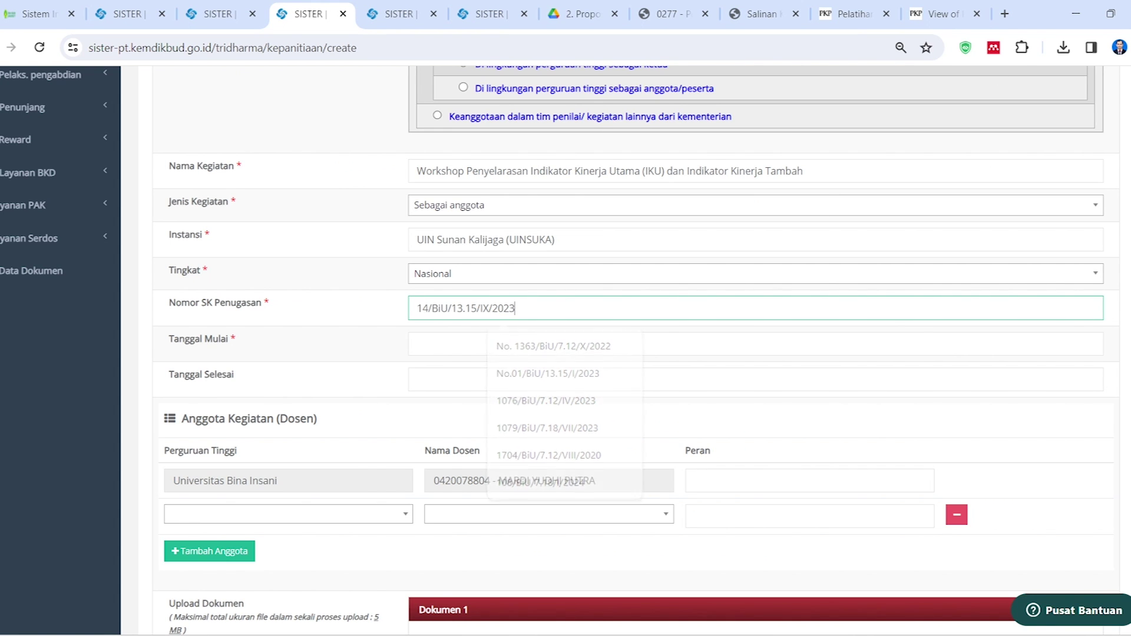
# Check the dates in the PDF and set Tanggal Mulai to 24 September 2023
pyautogui.click(462, 343)
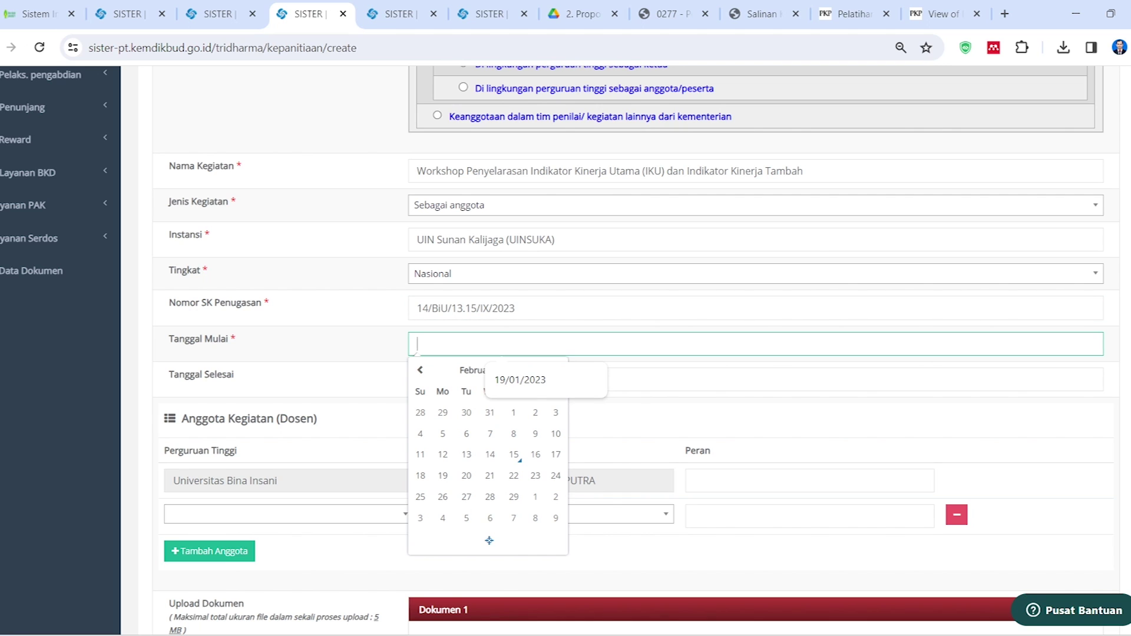
pyautogui.hotkey('alt', 'Tab')
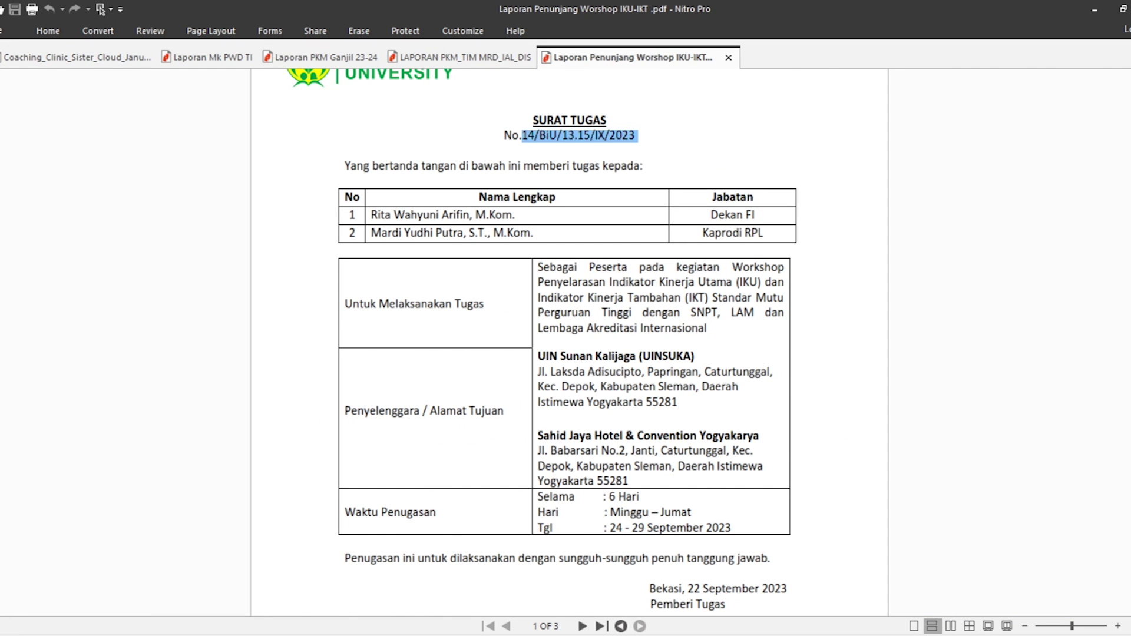
pyautogui.hotkey('alt', 'Tab')
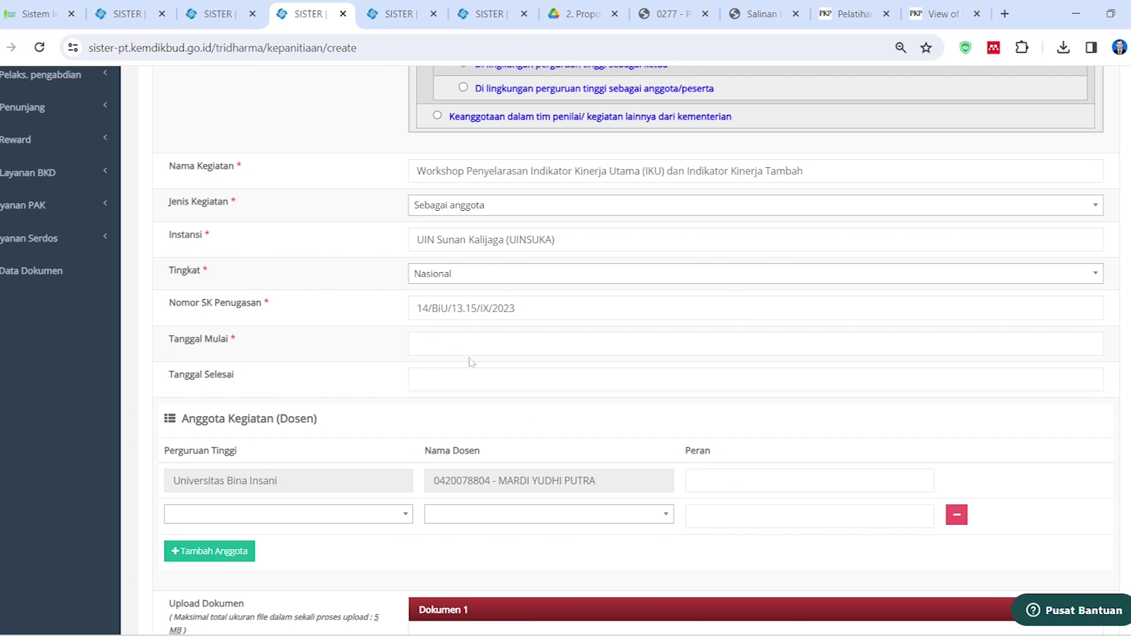
pyautogui.click(451, 344)
pyautogui.click(420, 372)
pyautogui.click(420, 371)
pyautogui.click(420, 371)
pyautogui.click(420, 371)
pyautogui.click(420, 371)
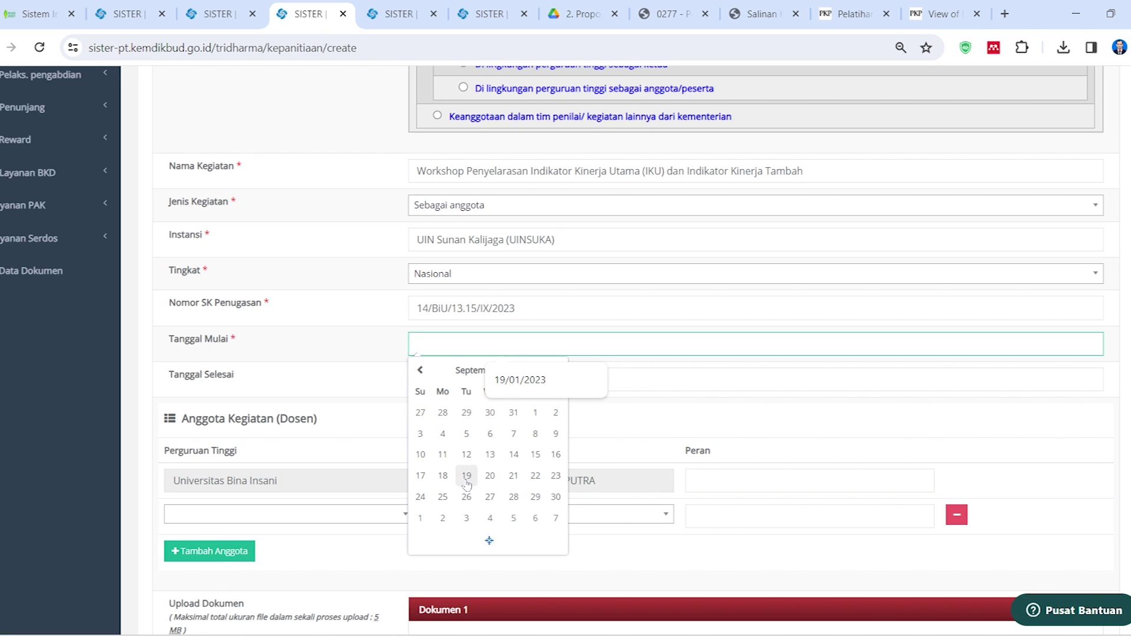
pyautogui.click(428, 504)
# Set Tanggal Selesai to 29 September 2023 in the calendar
pyautogui.click(471, 379)
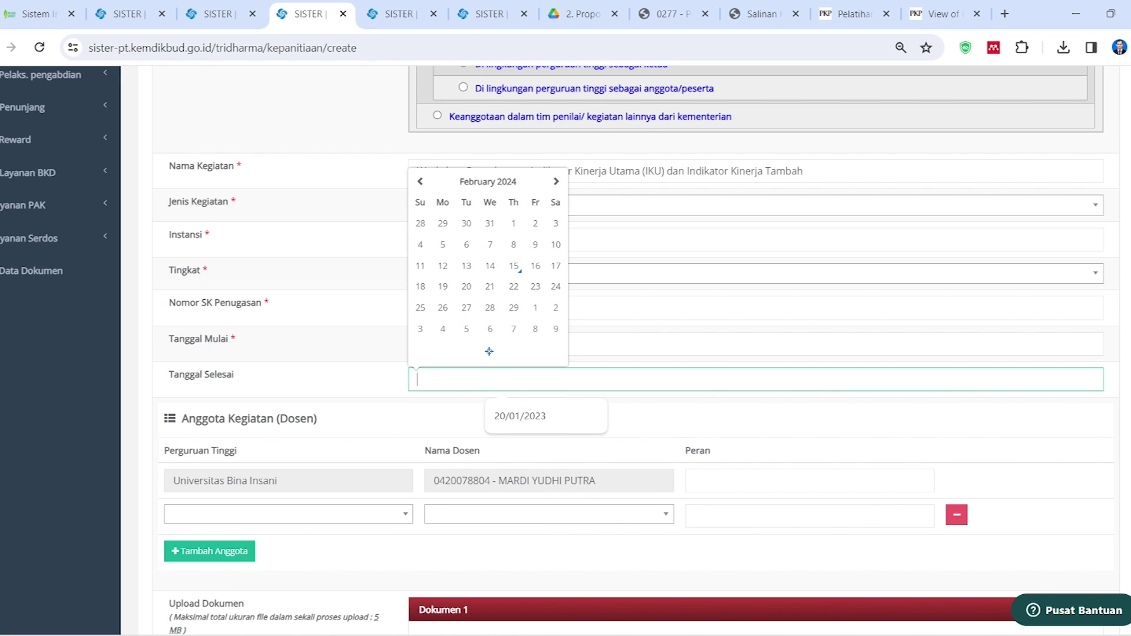
pyautogui.click(420, 181)
pyautogui.click(420, 181)
pyautogui.click(420, 181)
pyautogui.click(420, 182)
pyautogui.click(420, 181)
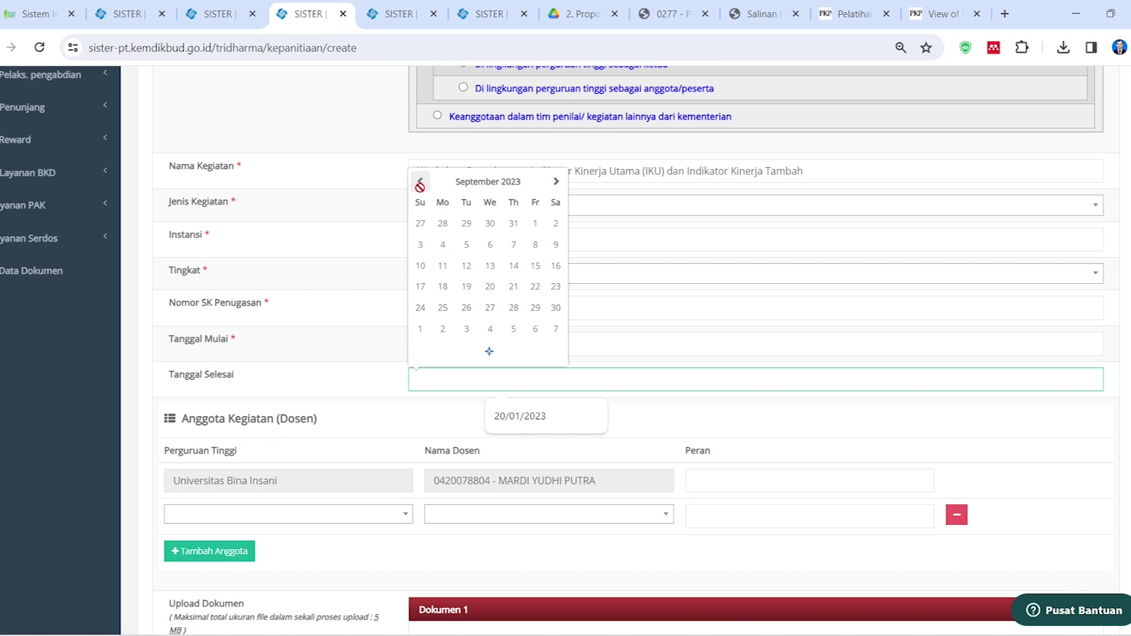
pyautogui.click(535, 307)
# Enter Peserta as the lecturer member's role in Peran
pyautogui.scroll(-2, 450, 415)
pyautogui.click(724, 377)
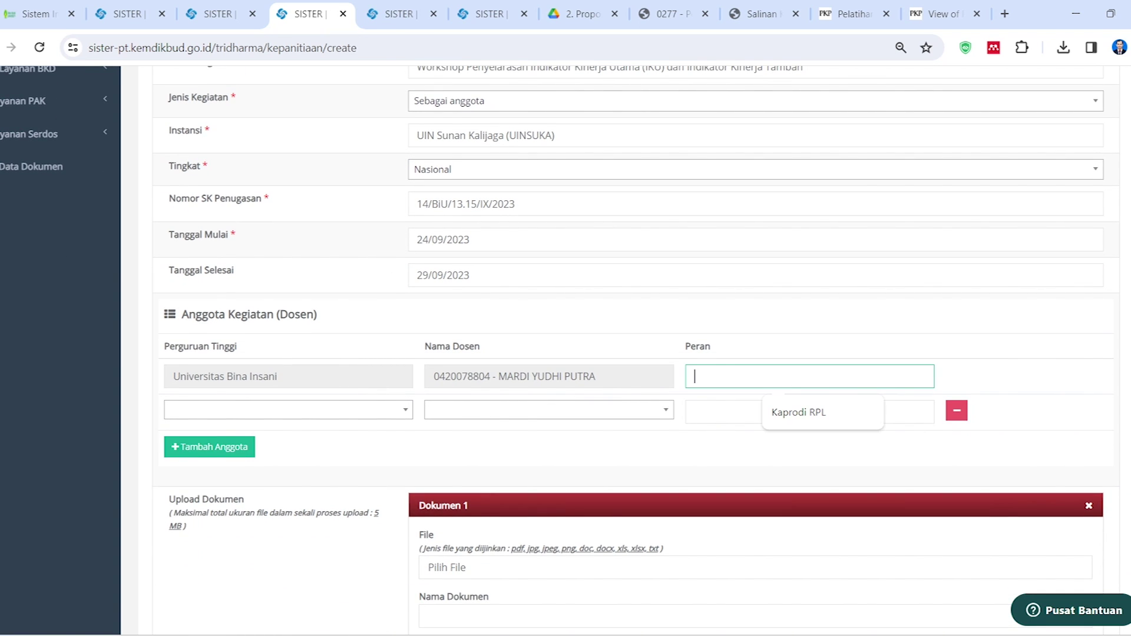
pyautogui.write('A')
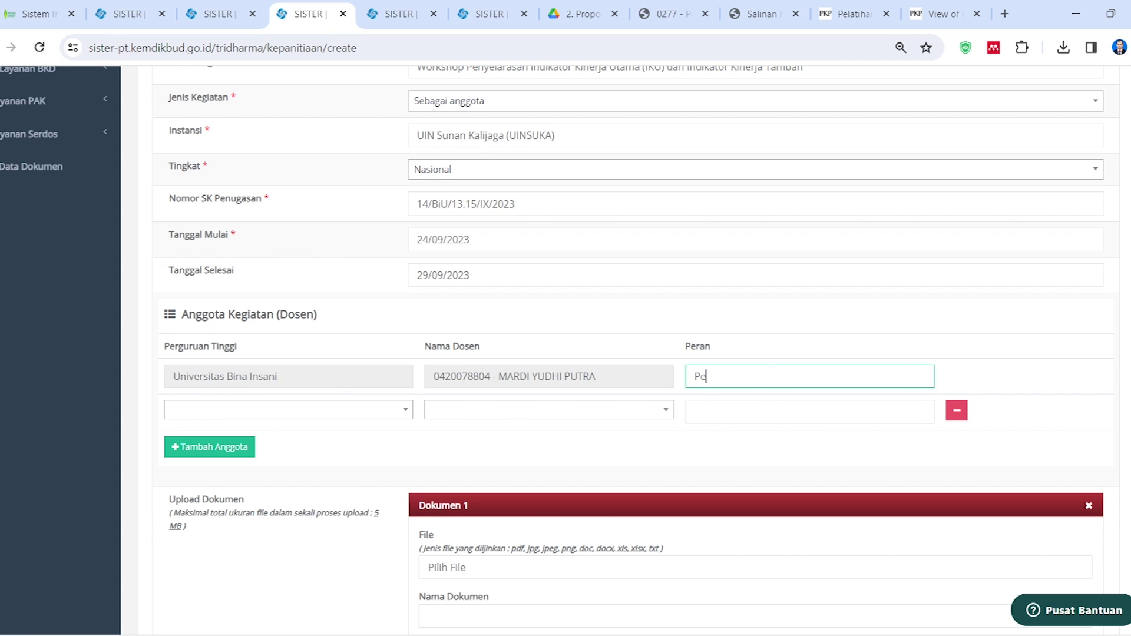
pyautogui.click(403, 411)
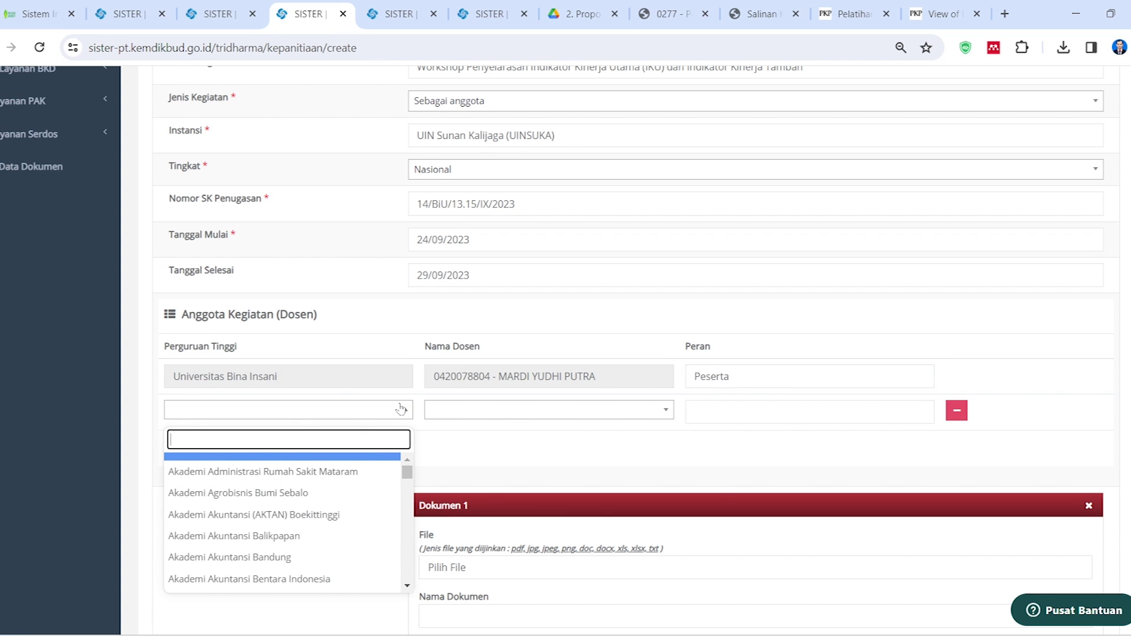
pyautogui.click(400, 409)
pyautogui.scroll(-2, 547, 371)
pyautogui.scroll(-2, 508, 360)
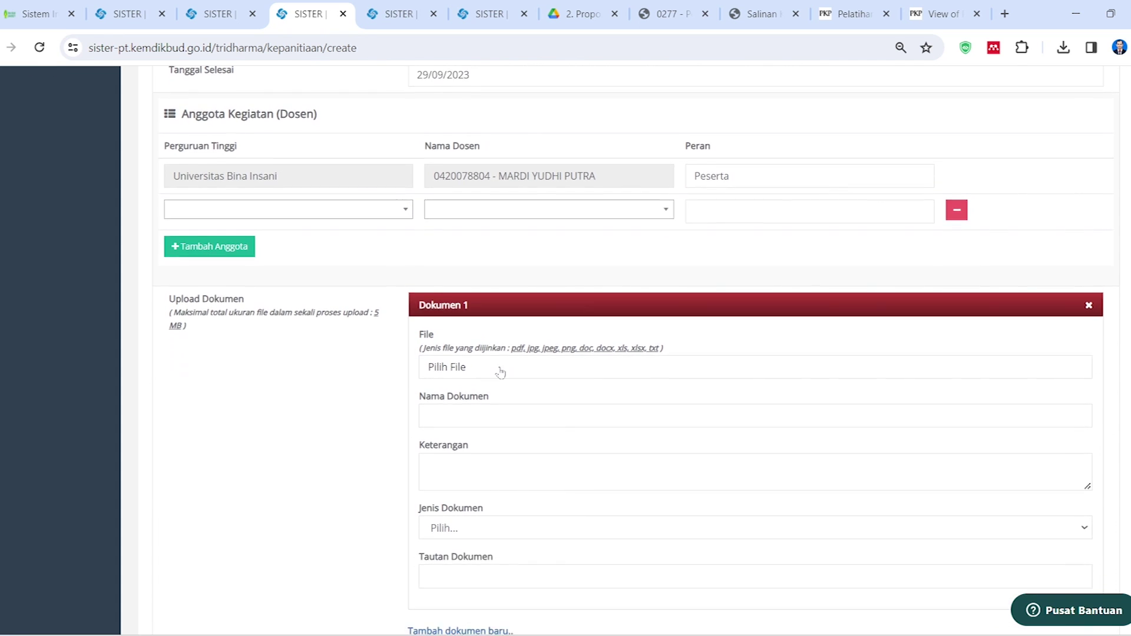
# Attach Laporan Penunjang Worshop IKU-IKT .pdf from the Workshop IKU & IKT folder as Dokumen 1
pyautogui.click(478, 363)
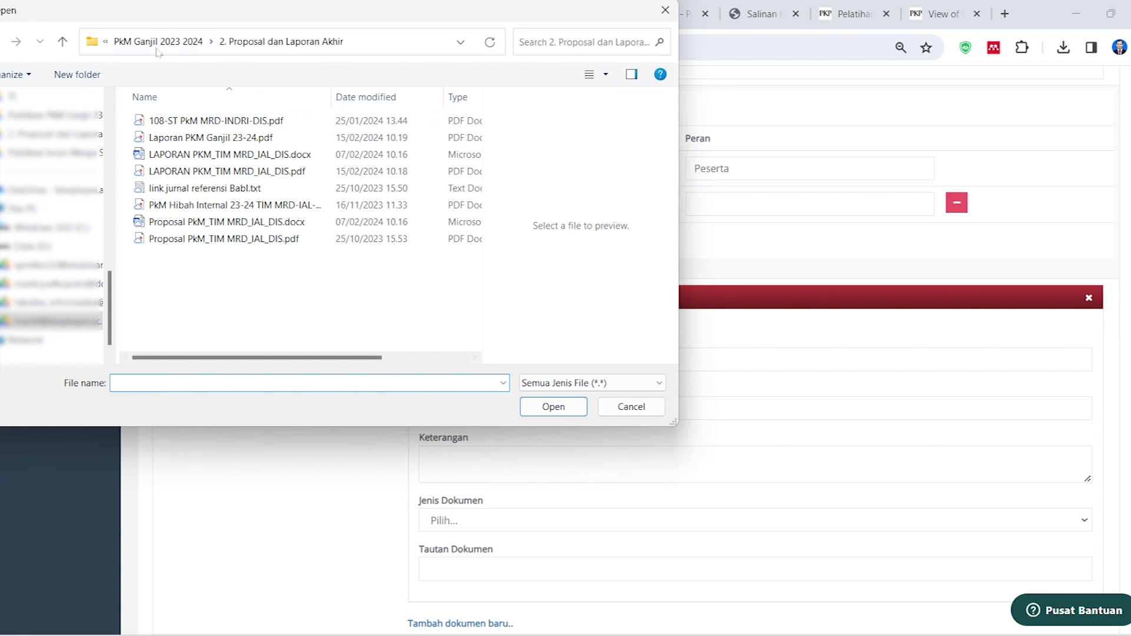
pyautogui.click(157, 41)
pyautogui.click(176, 41)
pyautogui.doubleClick(189, 171)
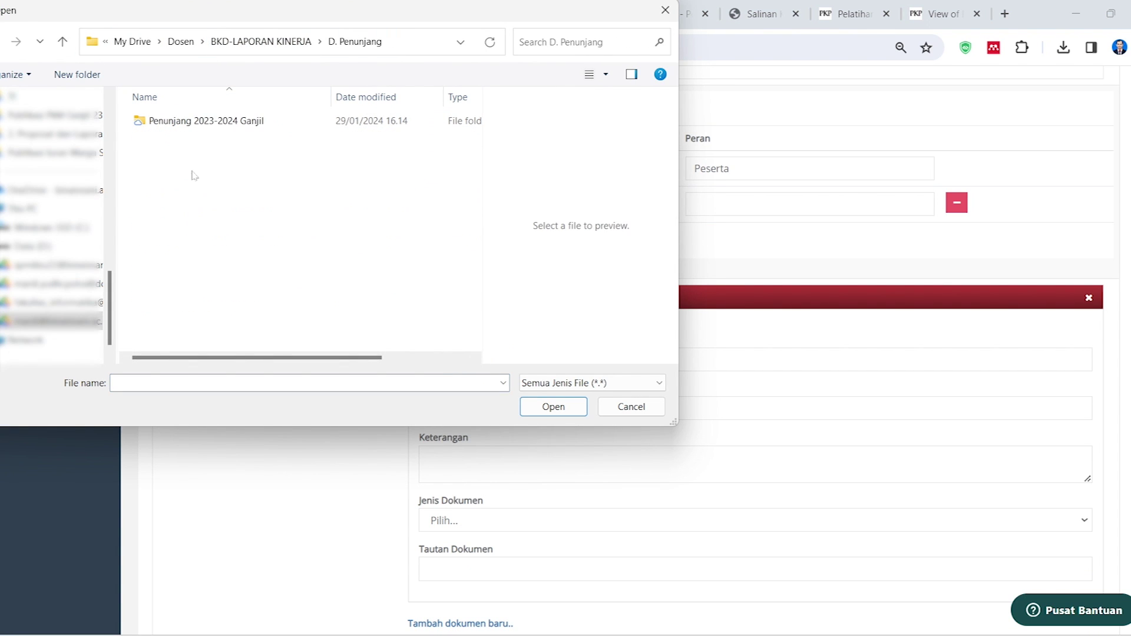
pyautogui.doubleClick(189, 120)
pyautogui.doubleClick(189, 219)
pyautogui.click(198, 154)
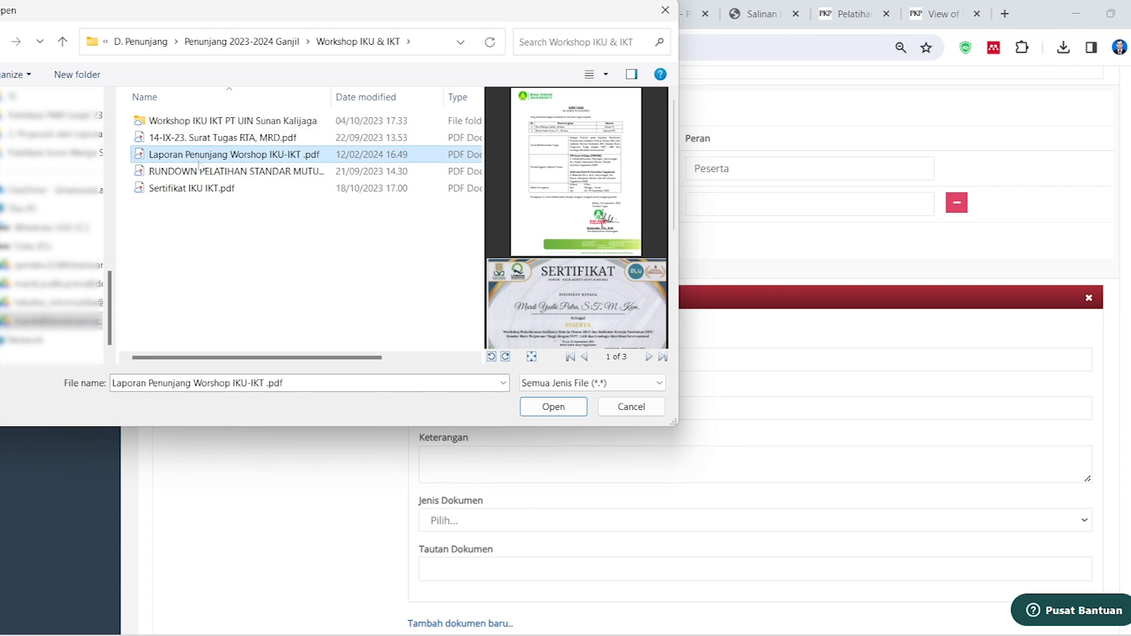
pyautogui.click(553, 406)
# Name the document 'Surat Tugas' and set its Jenis Dokumen to Lainnya
pyautogui.click(533, 408)
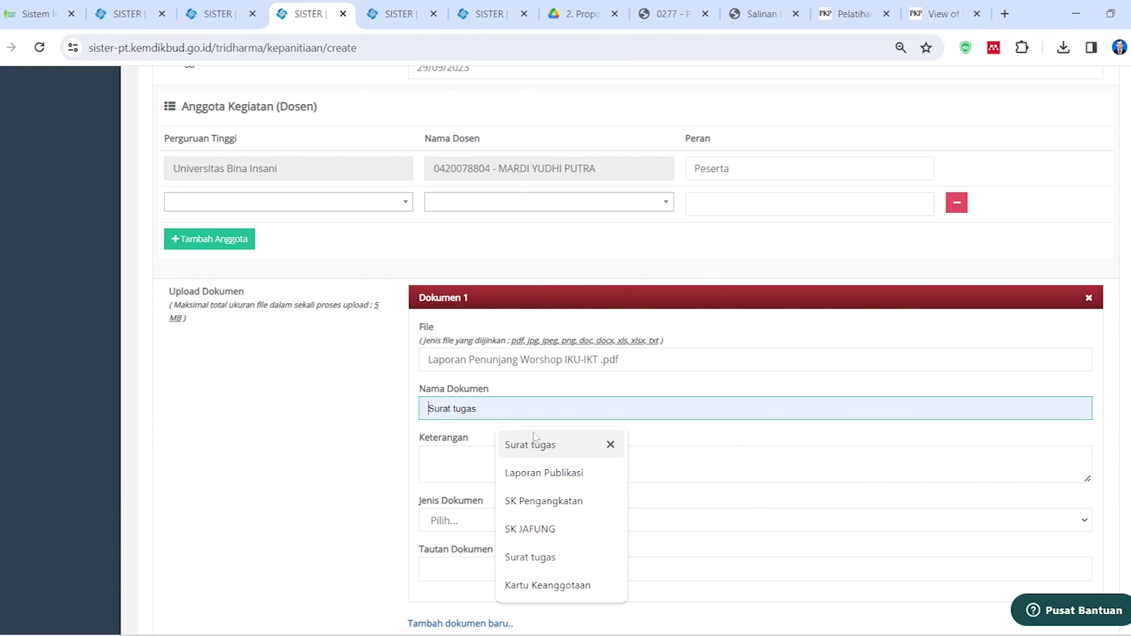
pyautogui.click(540, 474)
pyautogui.moveTo(468, 408); pyautogui.dragTo(411, 420)
pyautogui.write('Surat Tugas')
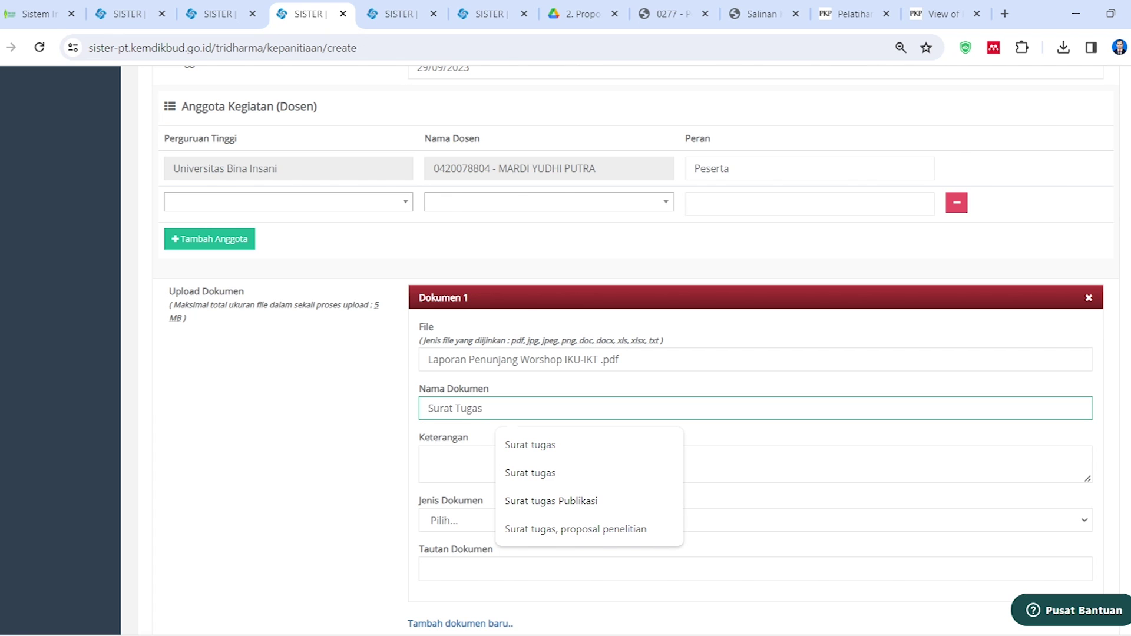
pyautogui.press('Tab')
pyautogui.scroll(-2, 480, 422)
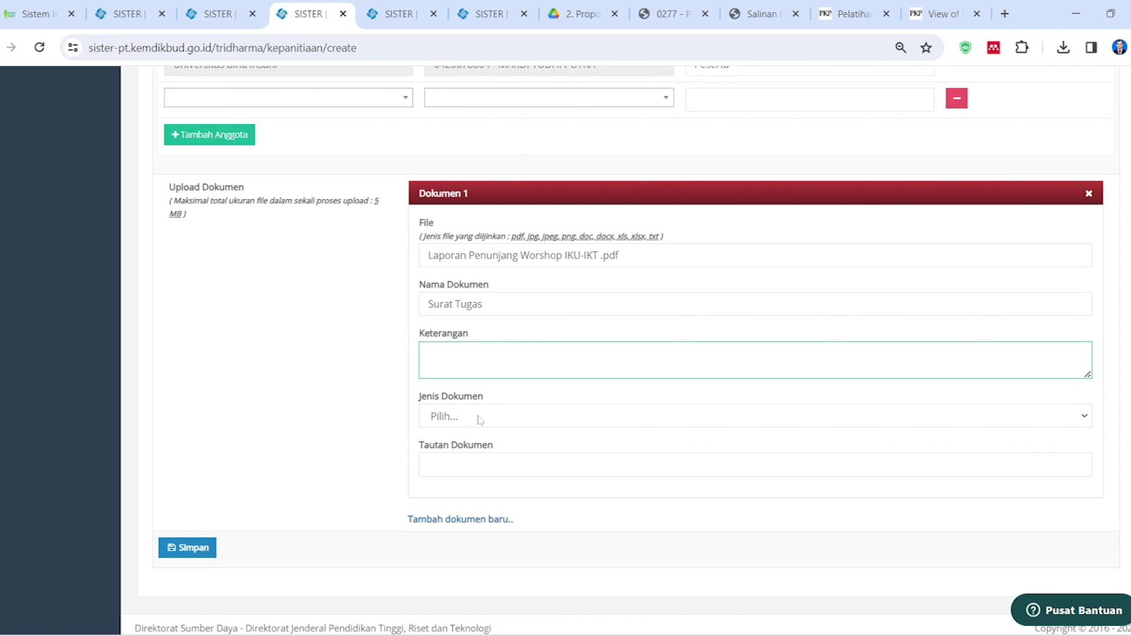
pyautogui.click(471, 418)
pyautogui.scroll(-1, 465, 354)
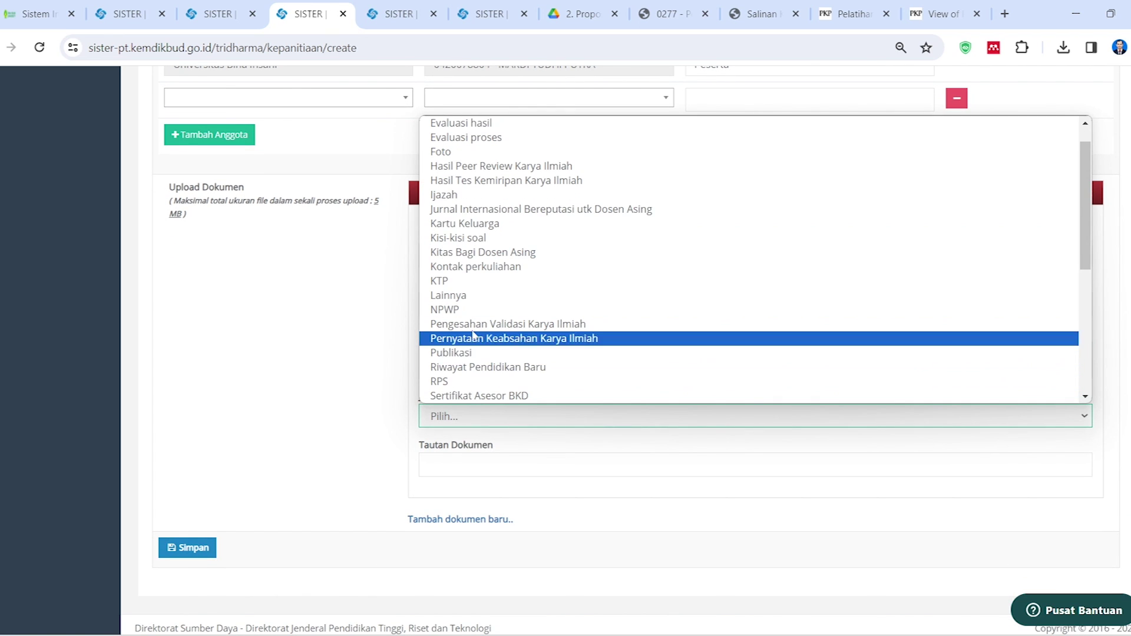
pyautogui.click(465, 295)
pyautogui.scroll(-1, 466, 295)
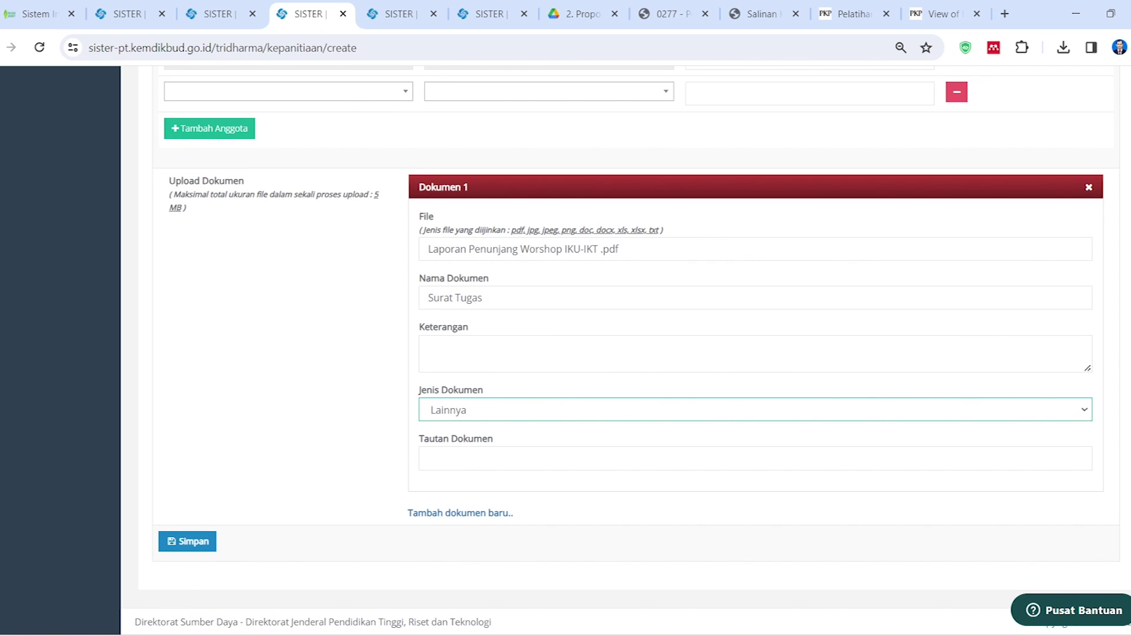
pyautogui.click(577, 14)
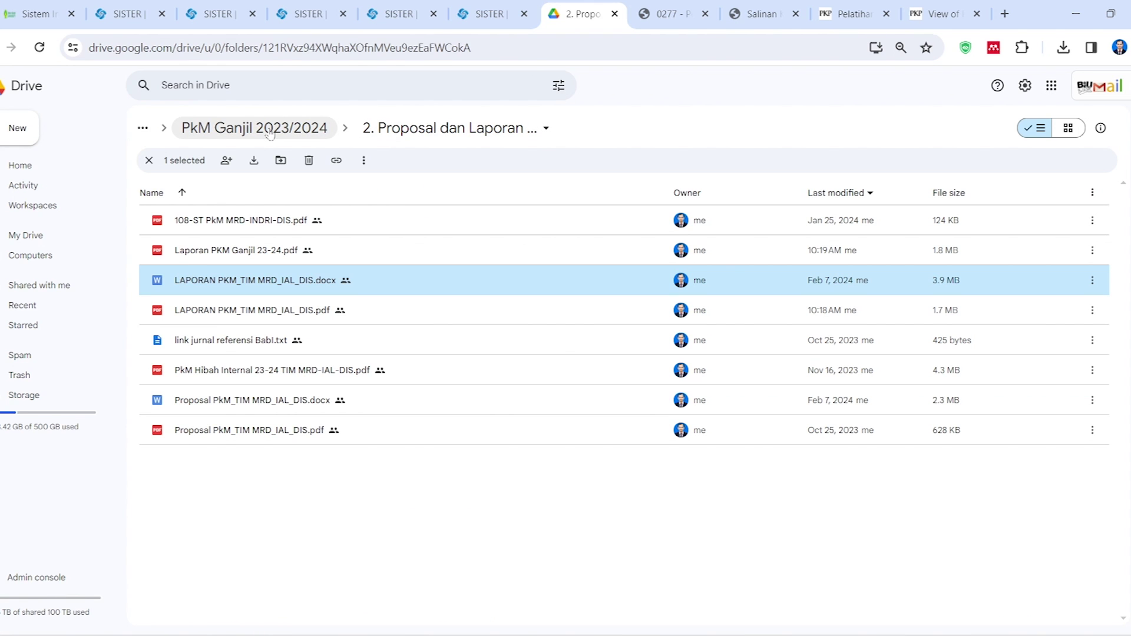
# In Drive, go to D. Penunjang > Penunjang 2023-2024 Ganjil > Workshop IKU & IKT and right-click the report PDF
pyautogui.click(257, 130)
pyautogui.click(249, 141)
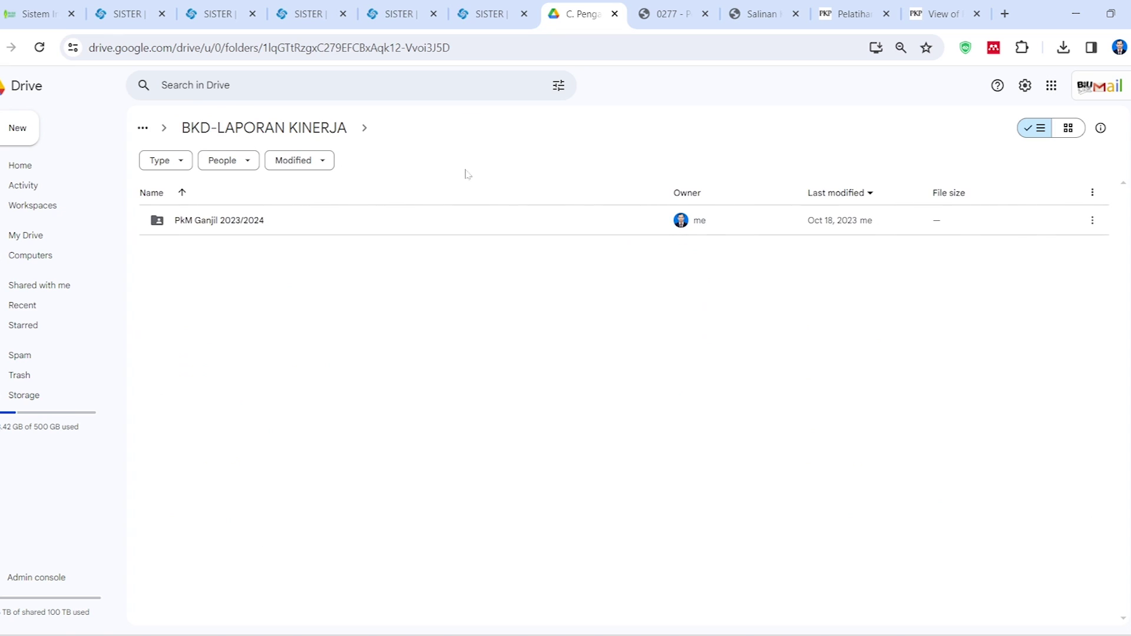
pyautogui.click(276, 129)
pyautogui.doubleClick(265, 313)
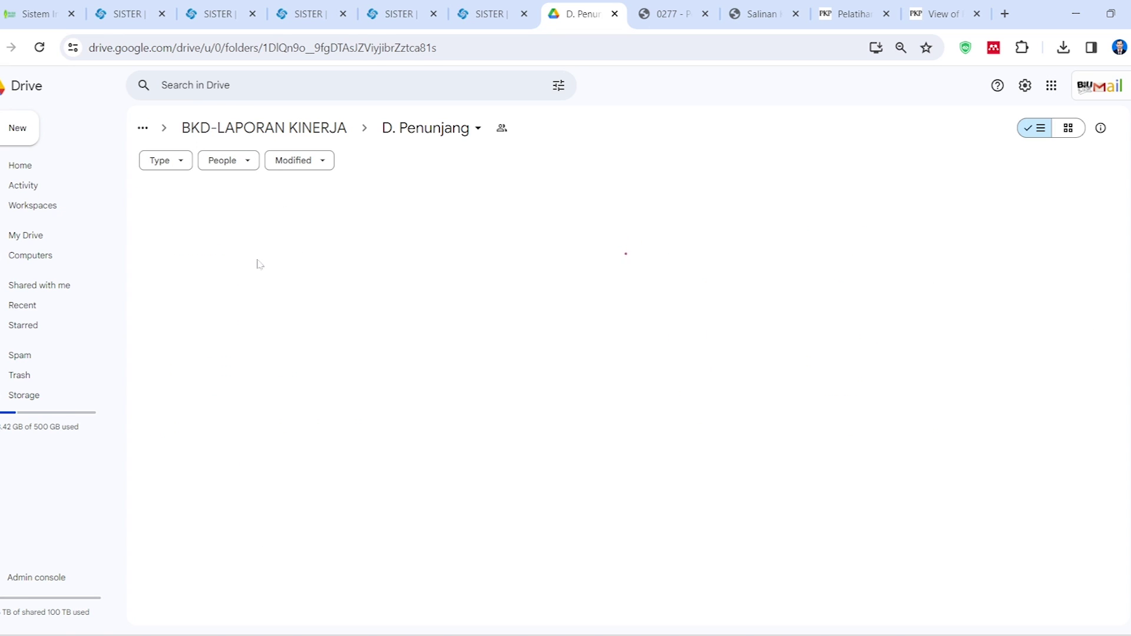
pyautogui.click(230, 223)
pyautogui.doubleClick(230, 225)
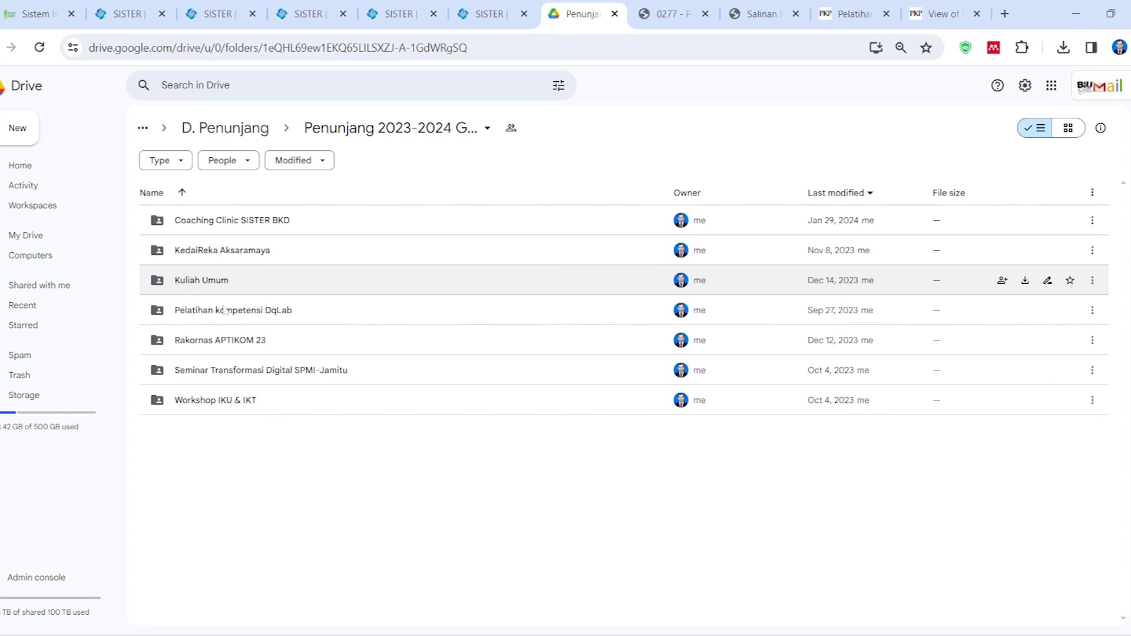
pyautogui.doubleClick(232, 402)
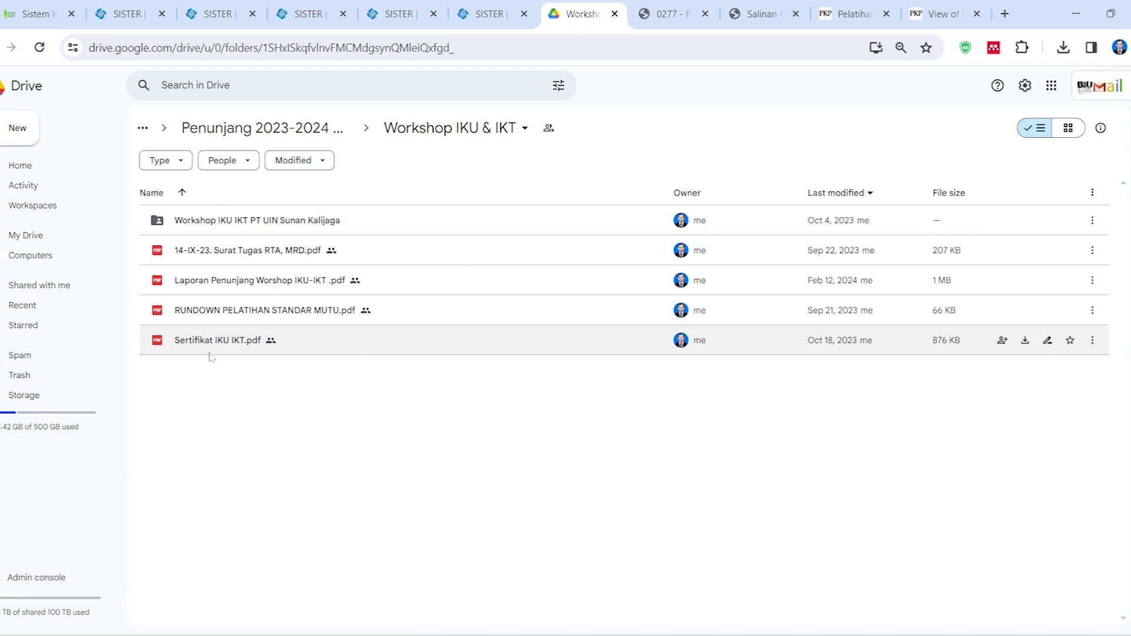
pyautogui.click(220, 287)
pyautogui.rightClick(220, 286)
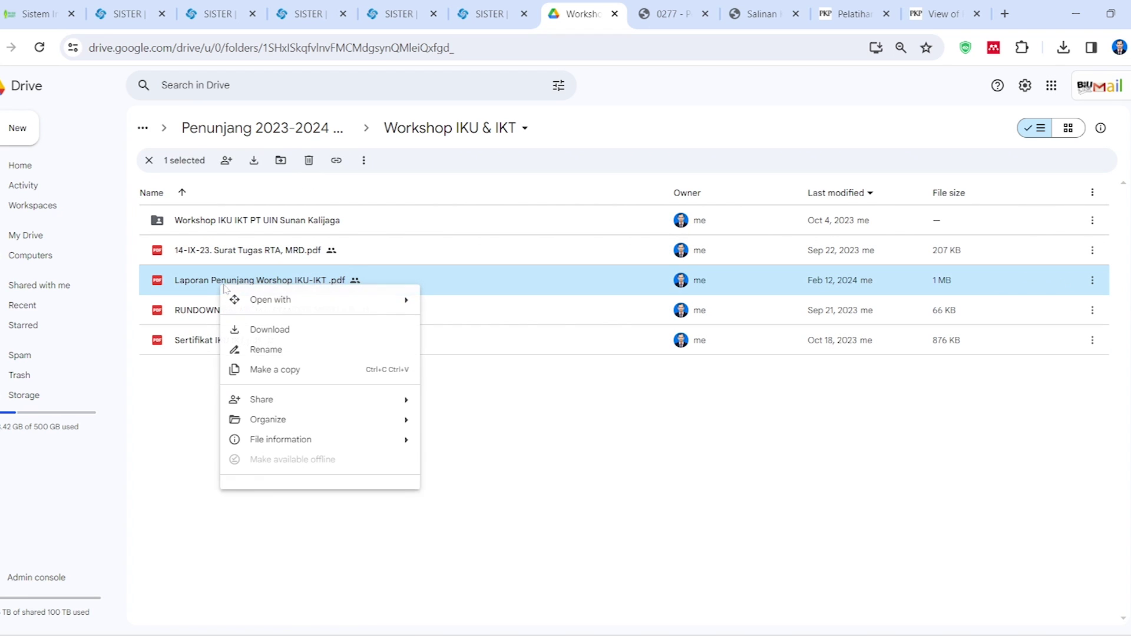
# Copy the Google Drive share link for the workshop report PDF
pyautogui.moveTo(318, 401)
pyautogui.click(462, 404)
pyautogui.click(454, 478)
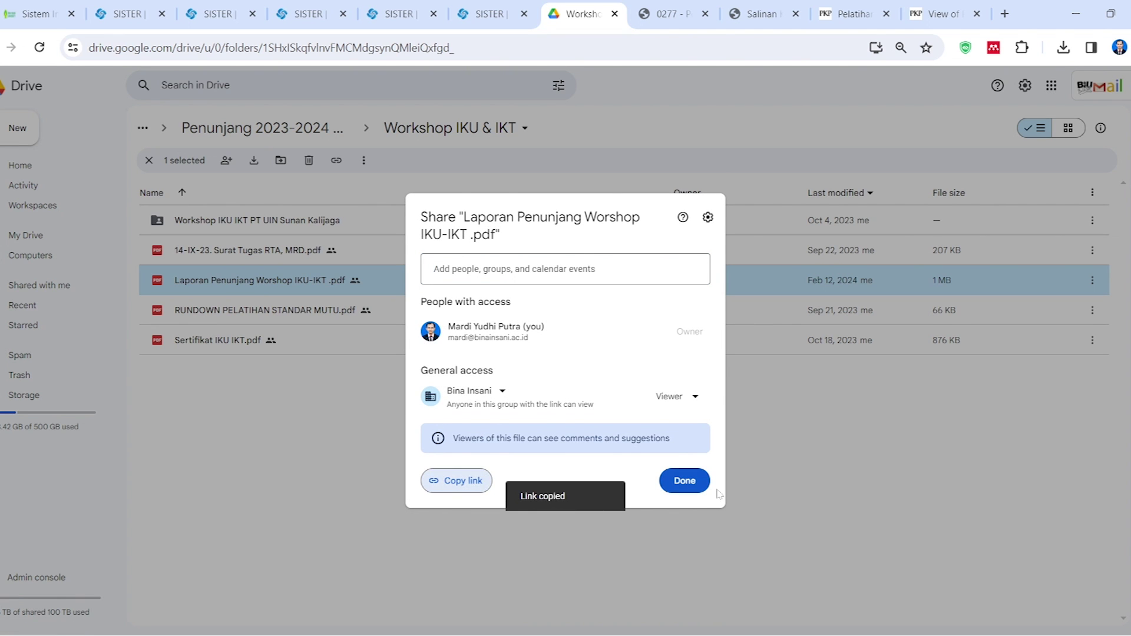
# Paste the link into Tautan Dokumen and save the Penunjang Lain entry
pyautogui.click(489, 8)
pyautogui.click(400, 13)
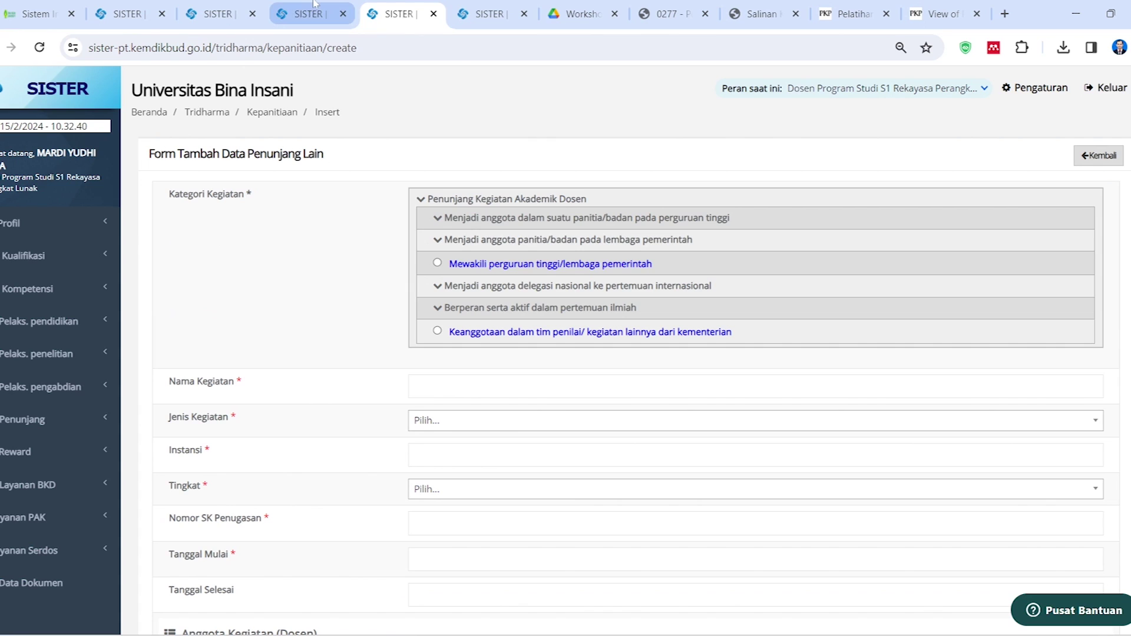
pyautogui.click(312, 13)
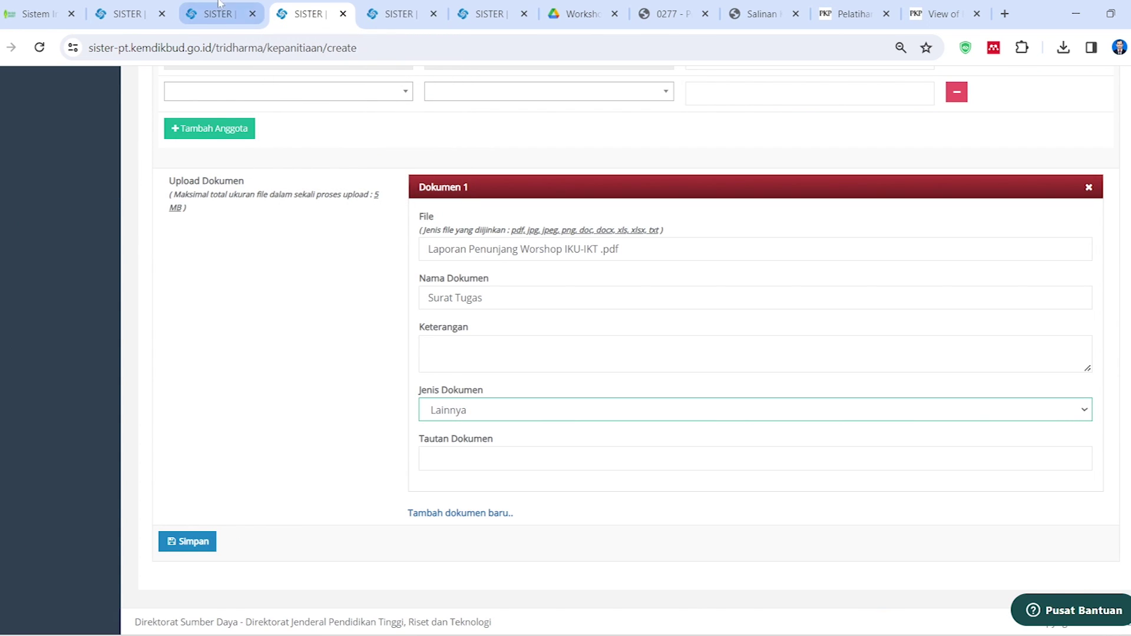
pyautogui.click(428, 458)
pyautogui.hotkey('ctrl', 'v')
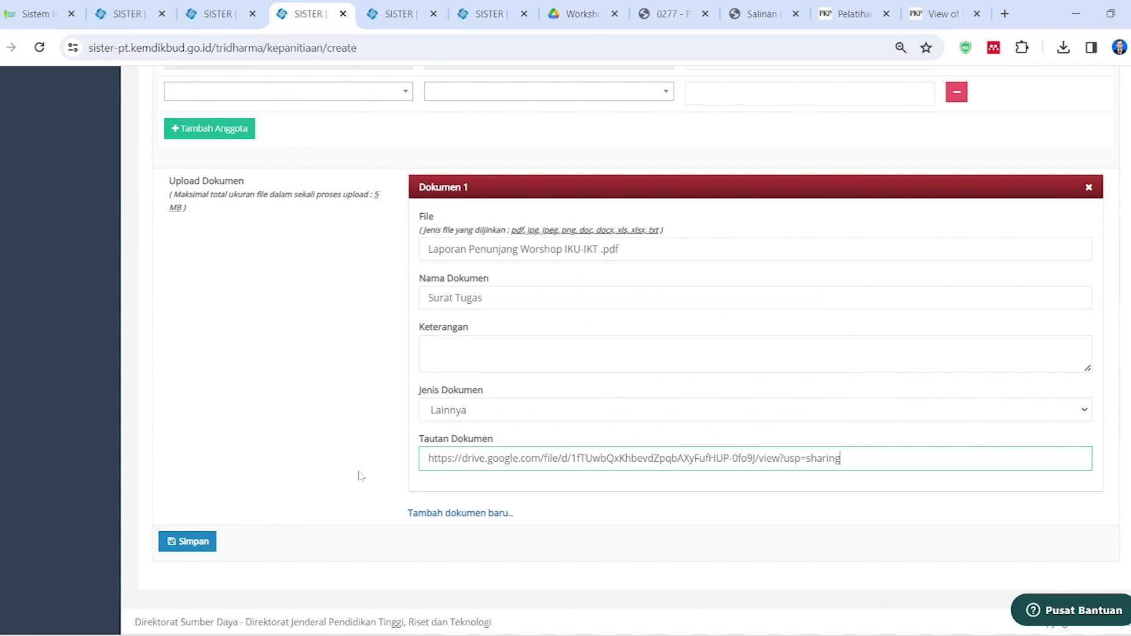
pyautogui.click(198, 547)
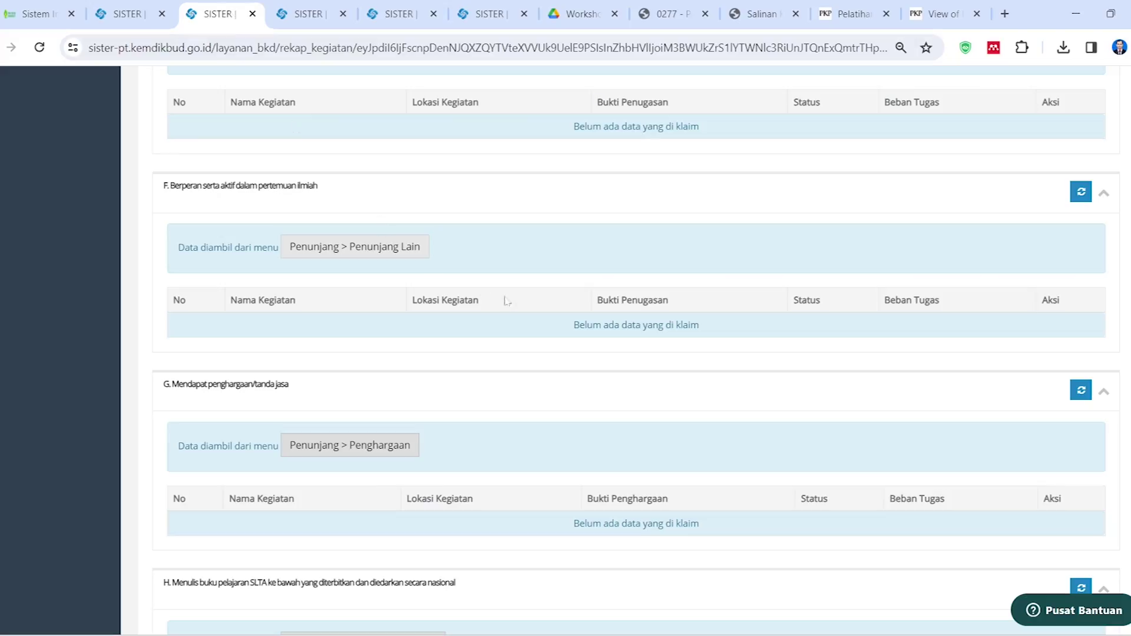
# Go back to the Laporan Kinerja rekap page in SISTER
pyautogui.scroll(10, 516, 312)
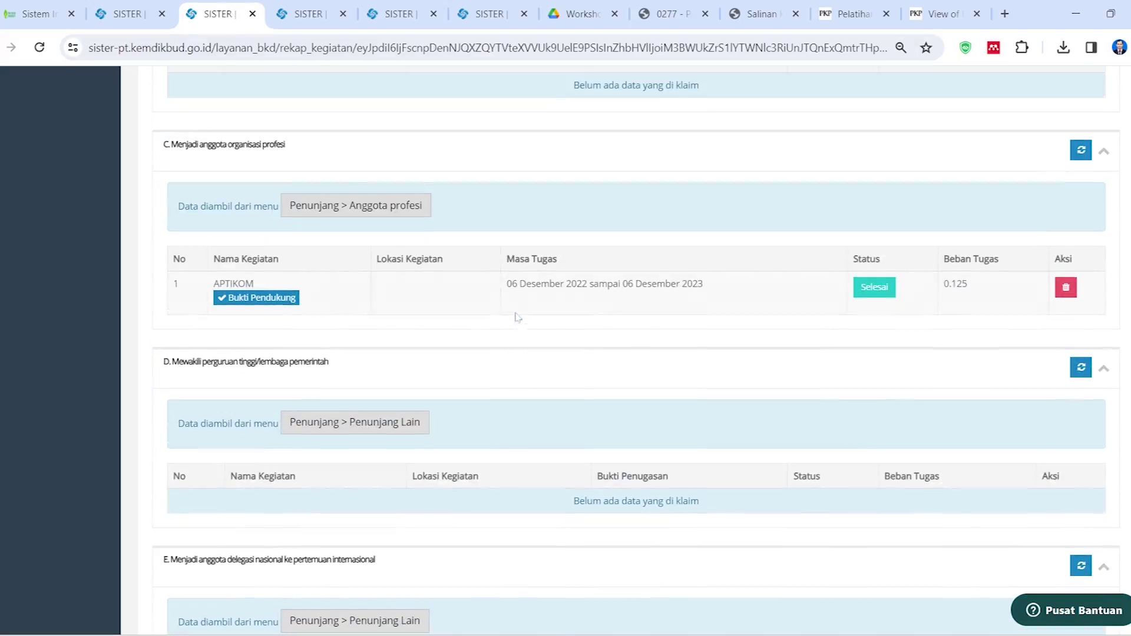
pyautogui.click(312, 14)
pyautogui.click(381, 4)
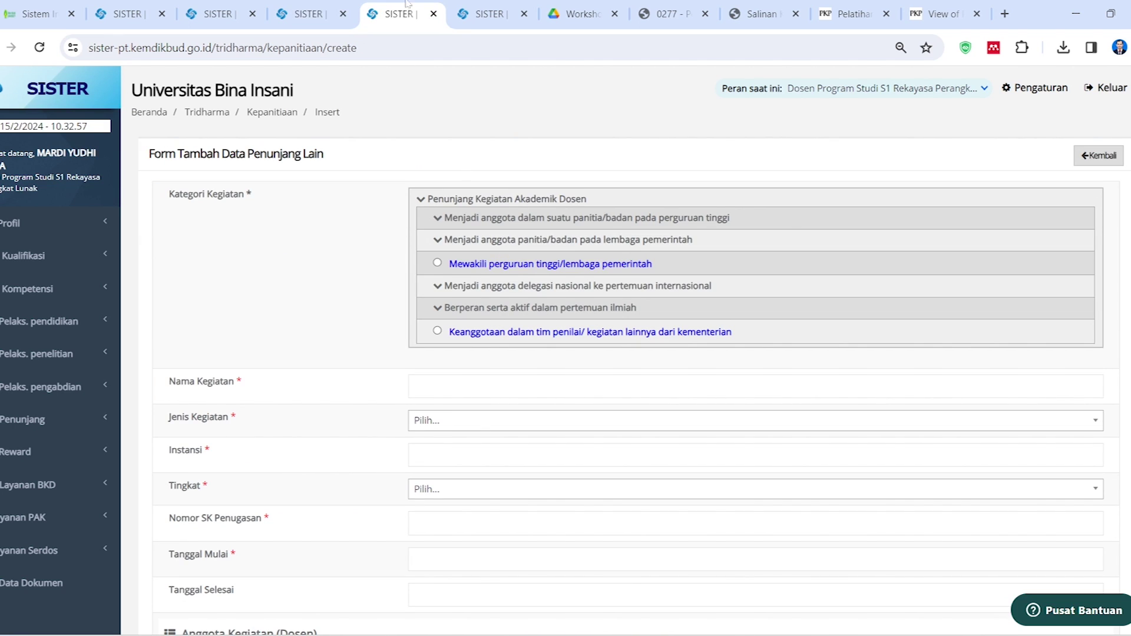
pyautogui.click(511, 10)
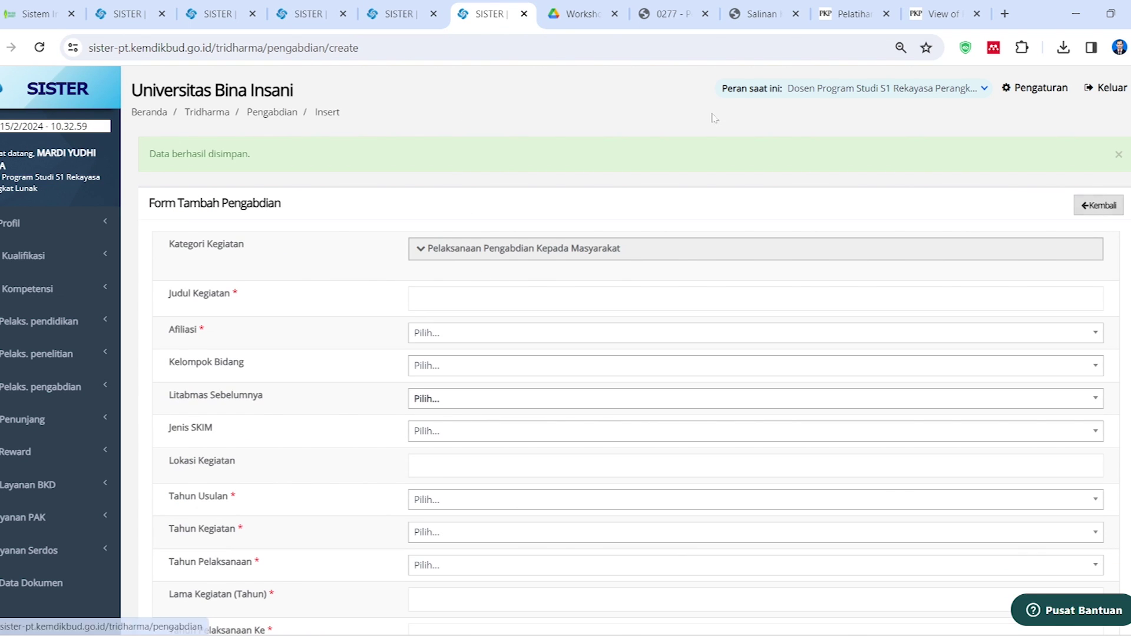
pyautogui.click(135, 12)
pyautogui.click(307, 10)
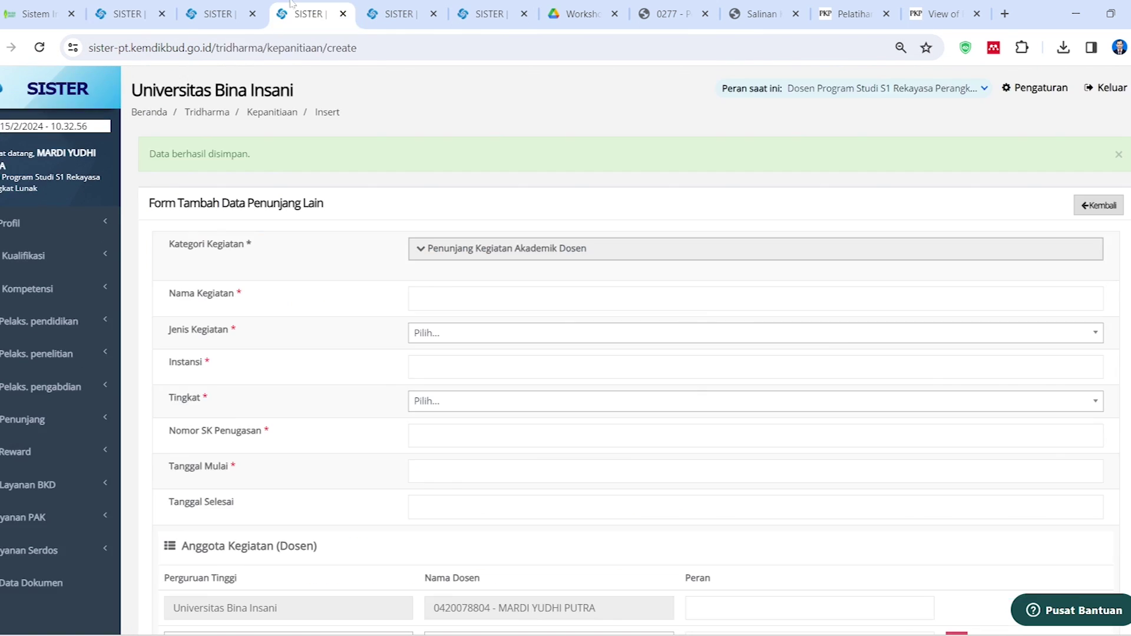
pyautogui.click(227, 5)
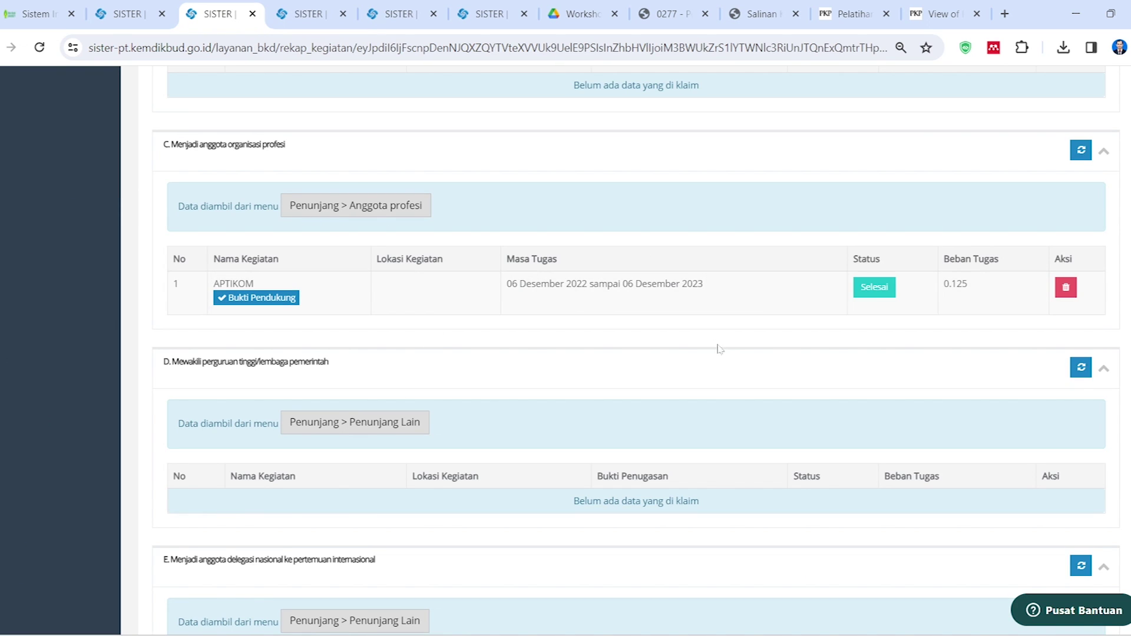
pyautogui.scroll(-3, 717, 344)
pyautogui.scroll(10, 713, 353)
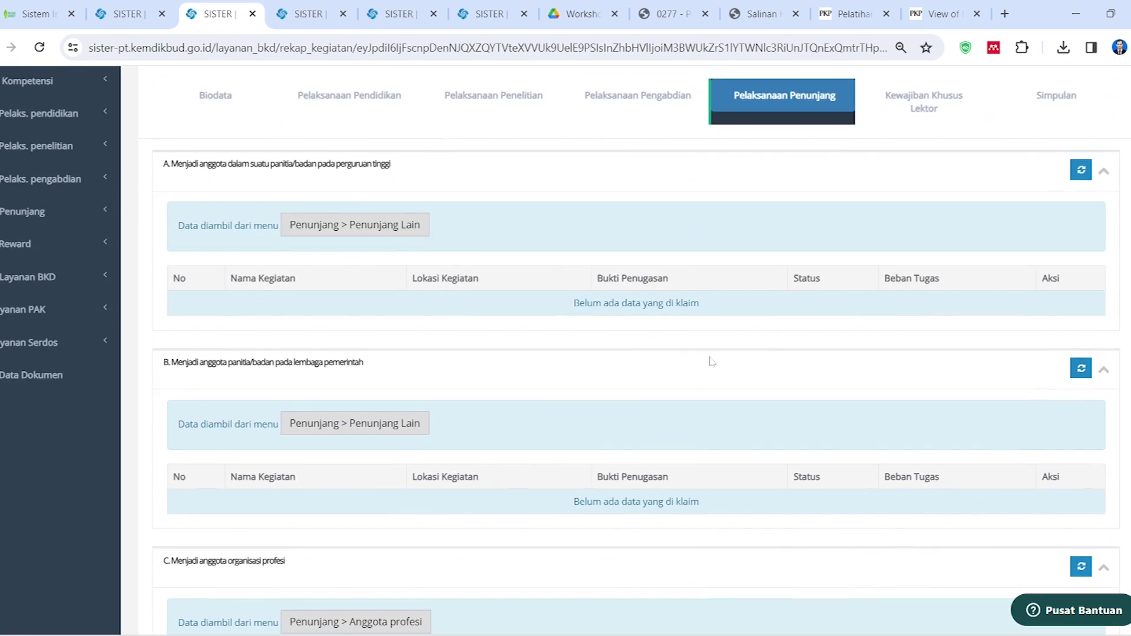
pyautogui.scroll(3, 709, 359)
# Pull activities from the portfolio and confirm the workshop appears in section F with 0.5
pyautogui.click(1054, 156)
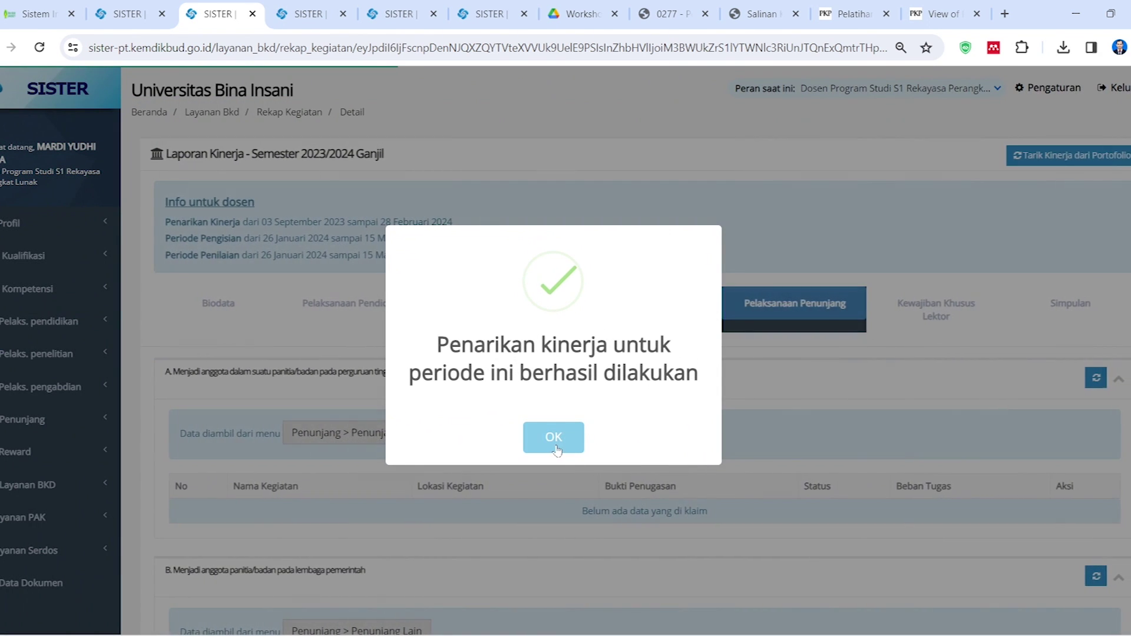
pyautogui.click(552, 436)
pyautogui.scroll(-5, 557, 438)
pyautogui.scroll(-15, 557, 439)
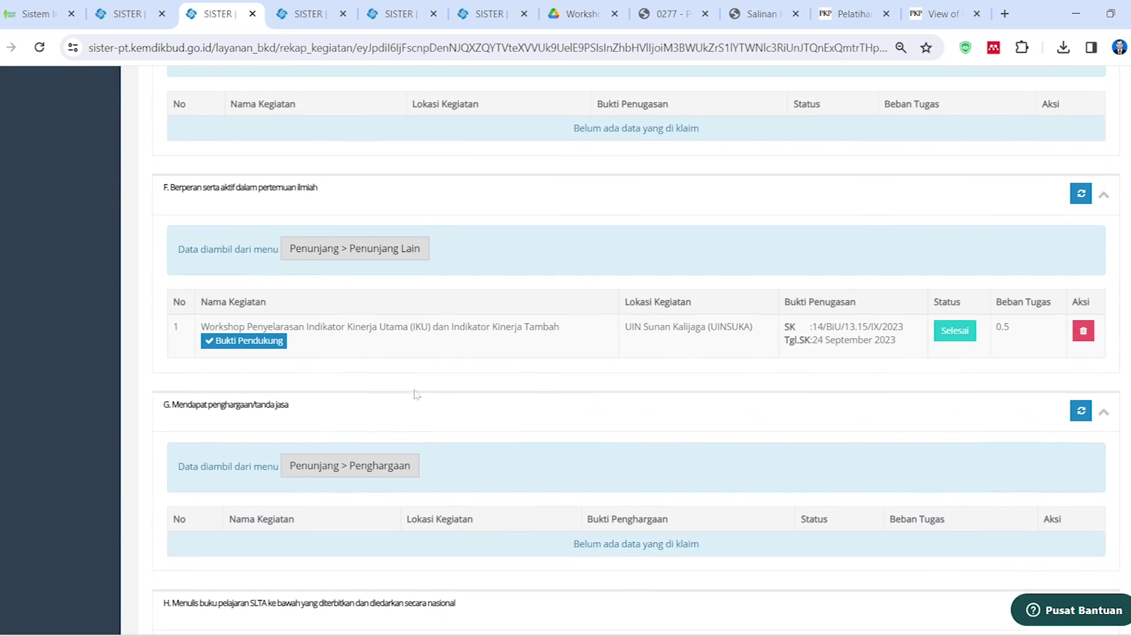
pyautogui.moveTo(315, 326); pyautogui.dragTo(430, 337)
pyautogui.click(348, 362)
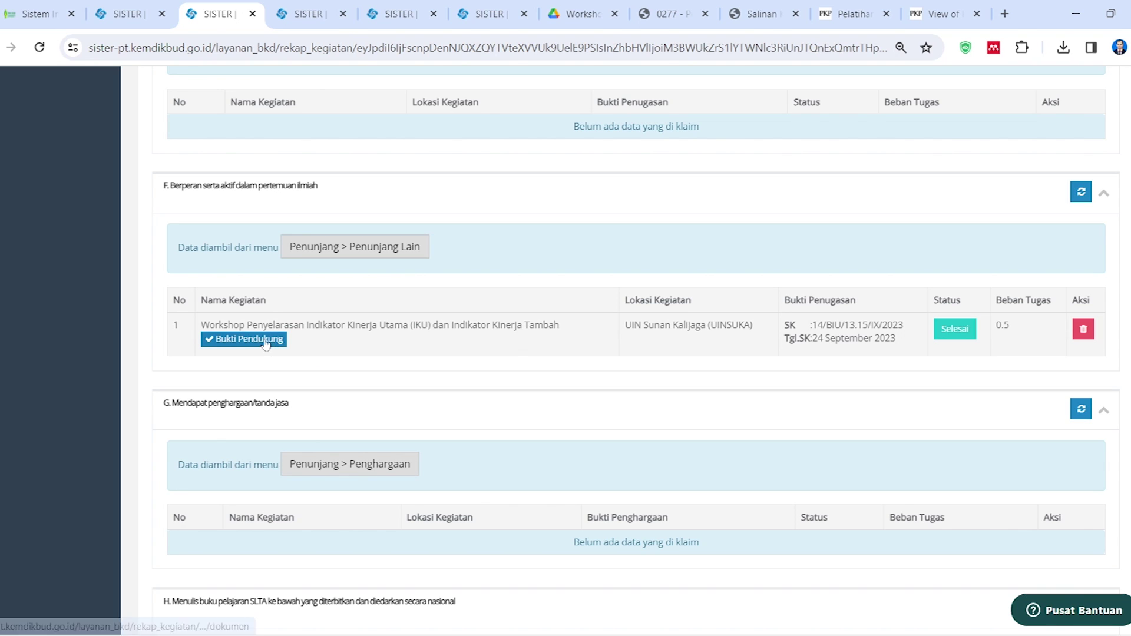
pyautogui.scroll(-5, 758, 418)
pyautogui.scroll(10, 804, 402)
pyautogui.scroll(12, 804, 401)
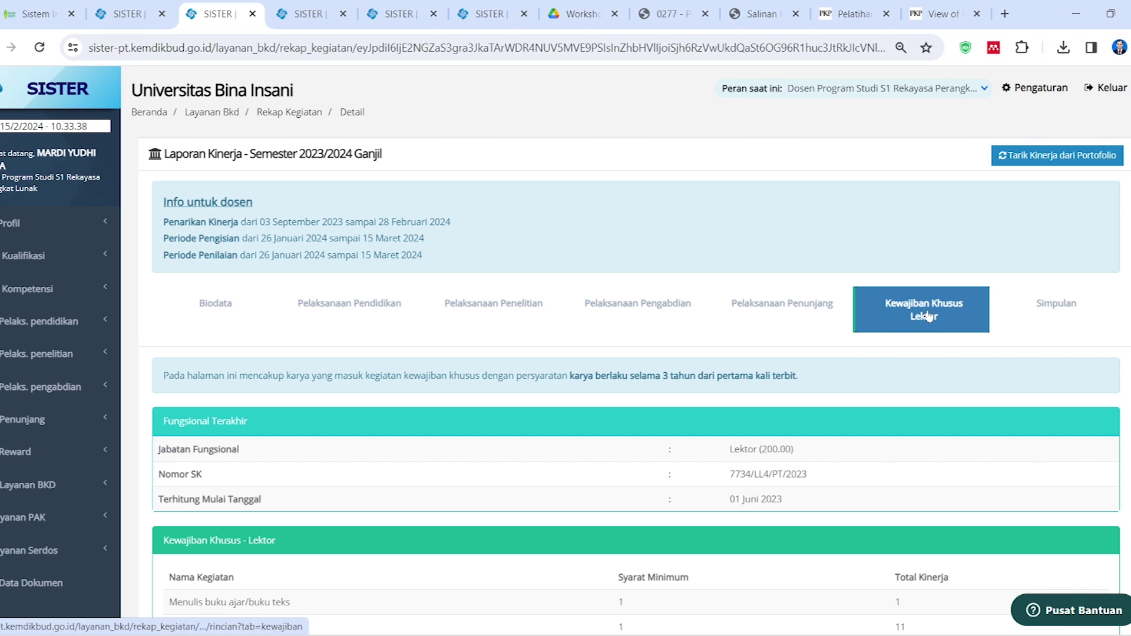
# Review the Kewajiban Khusus Lektor requirements, including the publikasi ilmiah item
pyautogui.scroll(-3, 908, 356)
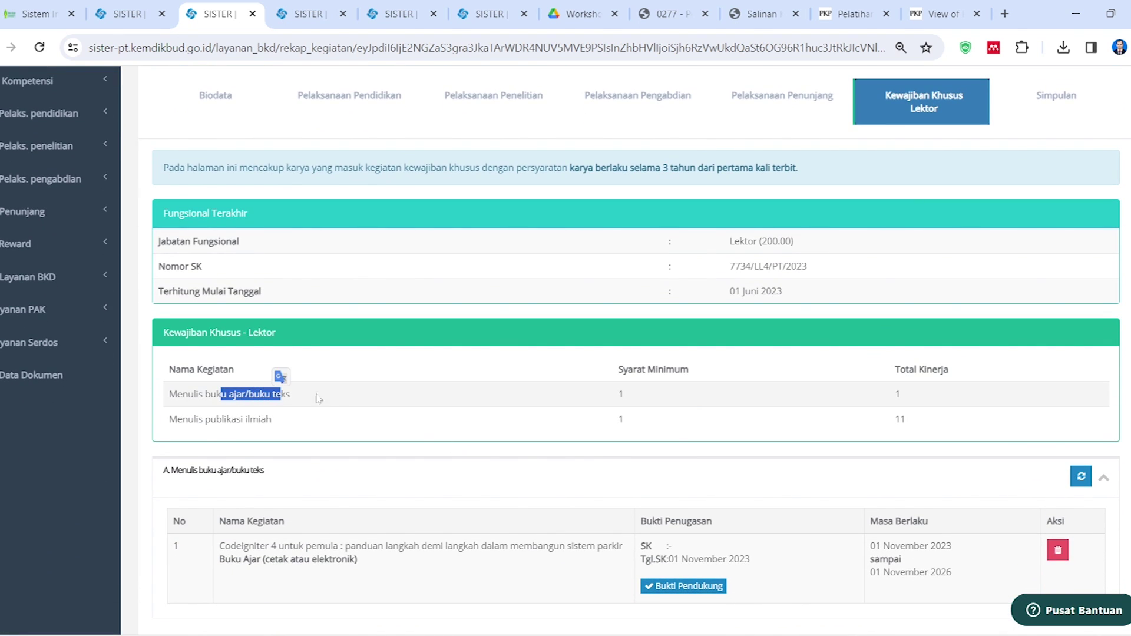
pyautogui.moveTo(203, 419); pyautogui.dragTo(249, 420)
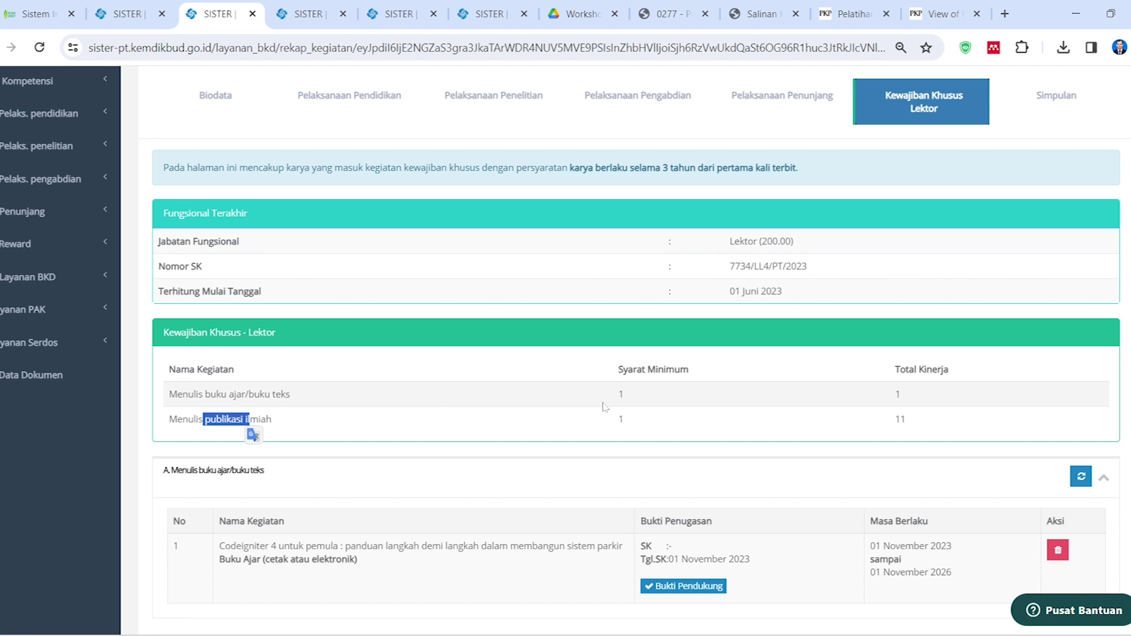
pyautogui.click(878, 419)
pyautogui.scroll(-4, 881, 431)
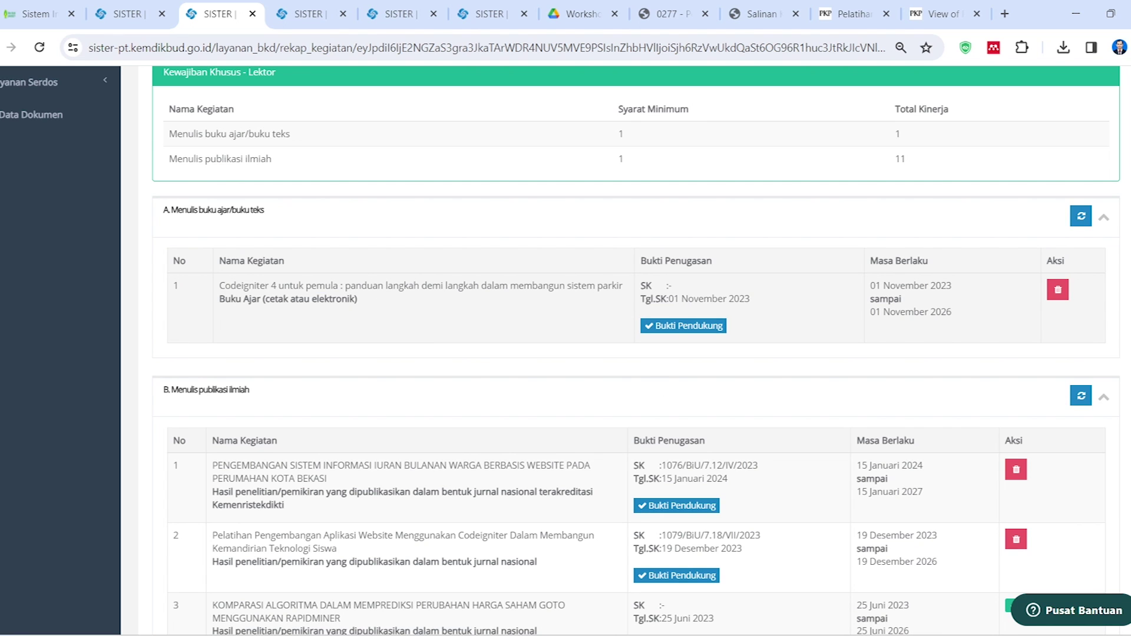
pyautogui.moveTo(338, 286); pyautogui.dragTo(316, 286)
pyautogui.scroll(-4, 610, 399)
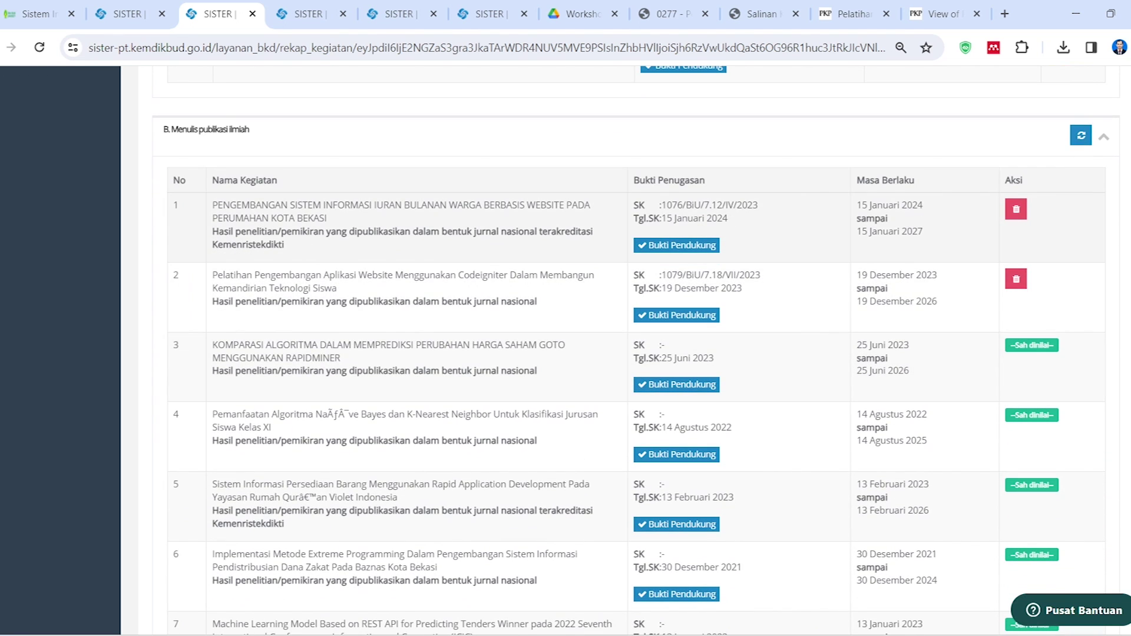
pyautogui.scroll(-3, 1060, 324)
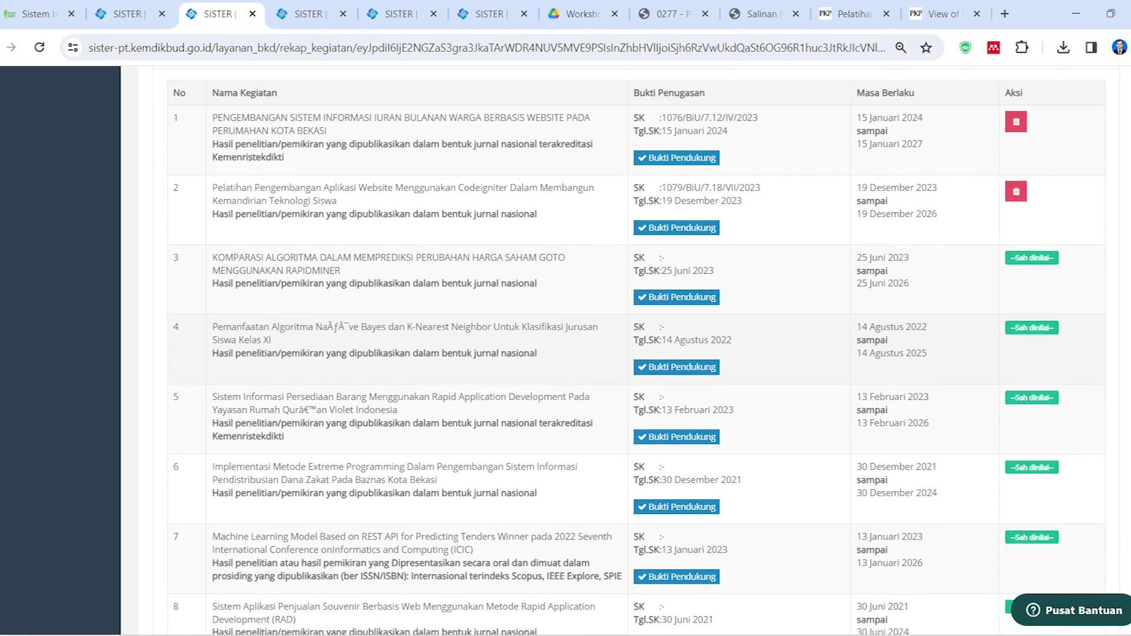
pyautogui.scroll(5, 985, 455)
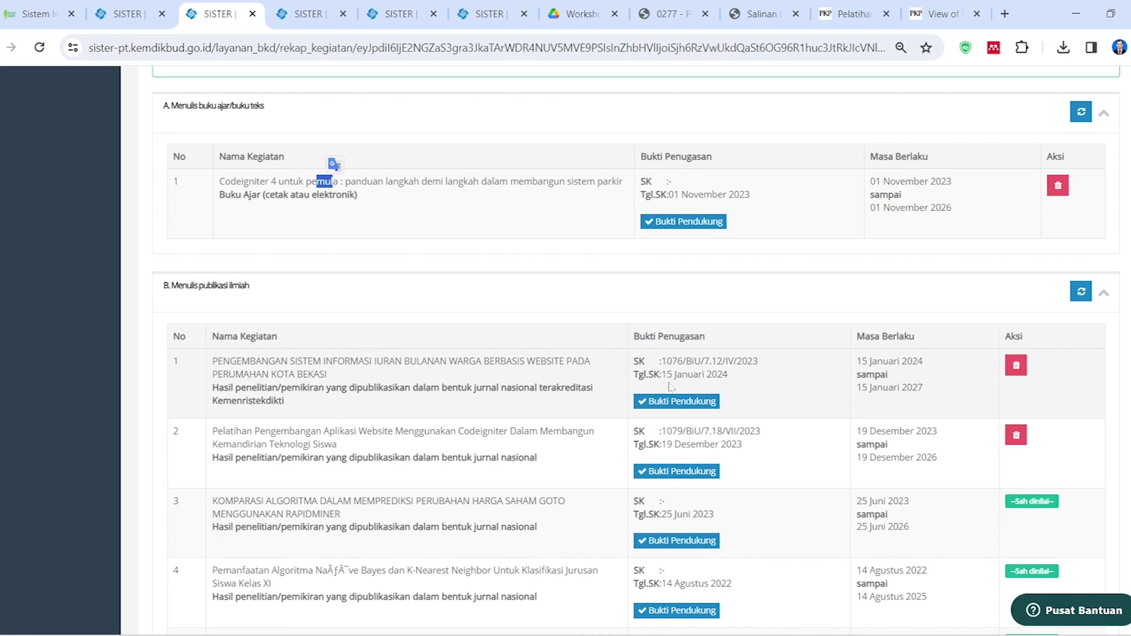
pyautogui.scroll(10, 844, 427)
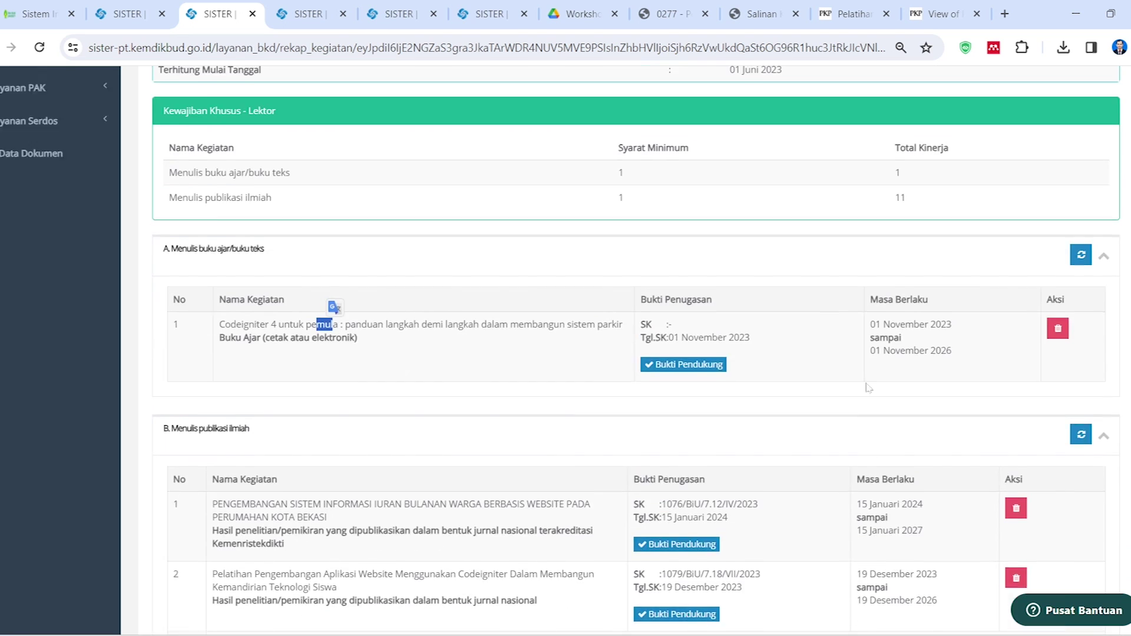
# Check the Simpulan total of 17.075 sks against the 16 sks maximum
pyautogui.click(880, 301)
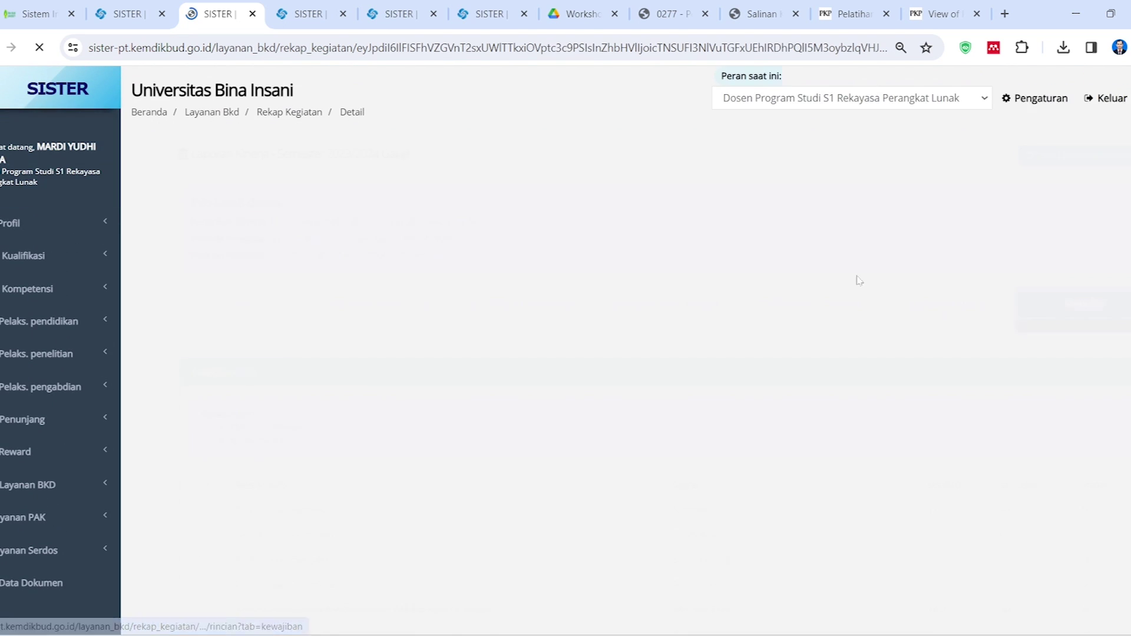
pyautogui.scroll(-4, 698, 347)
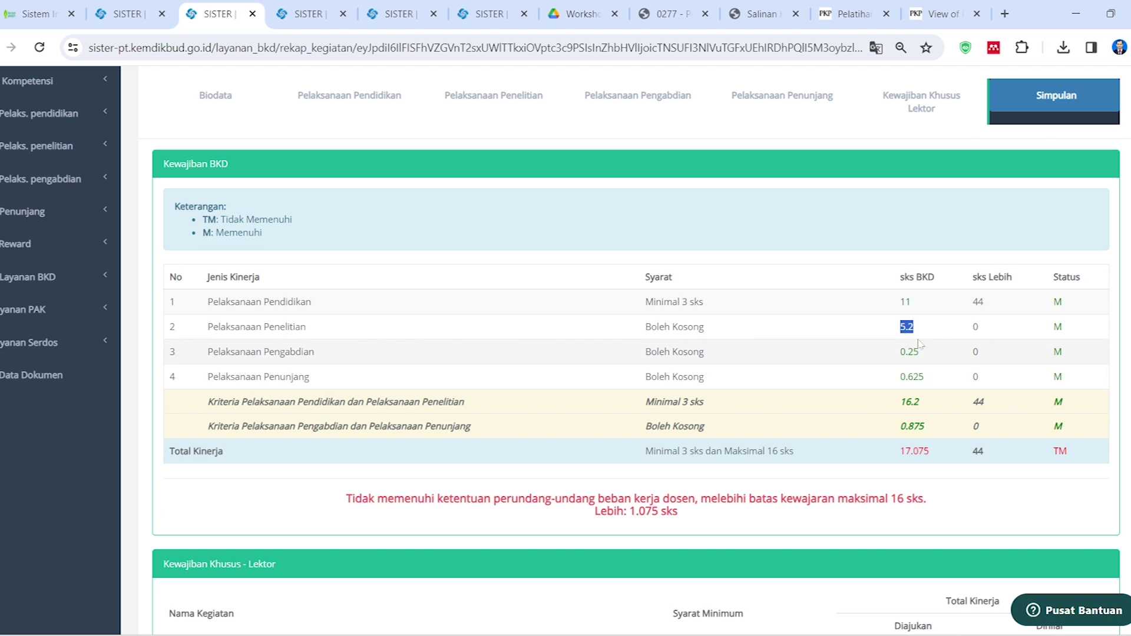
pyautogui.click(913, 304)
pyautogui.click(355, 98)
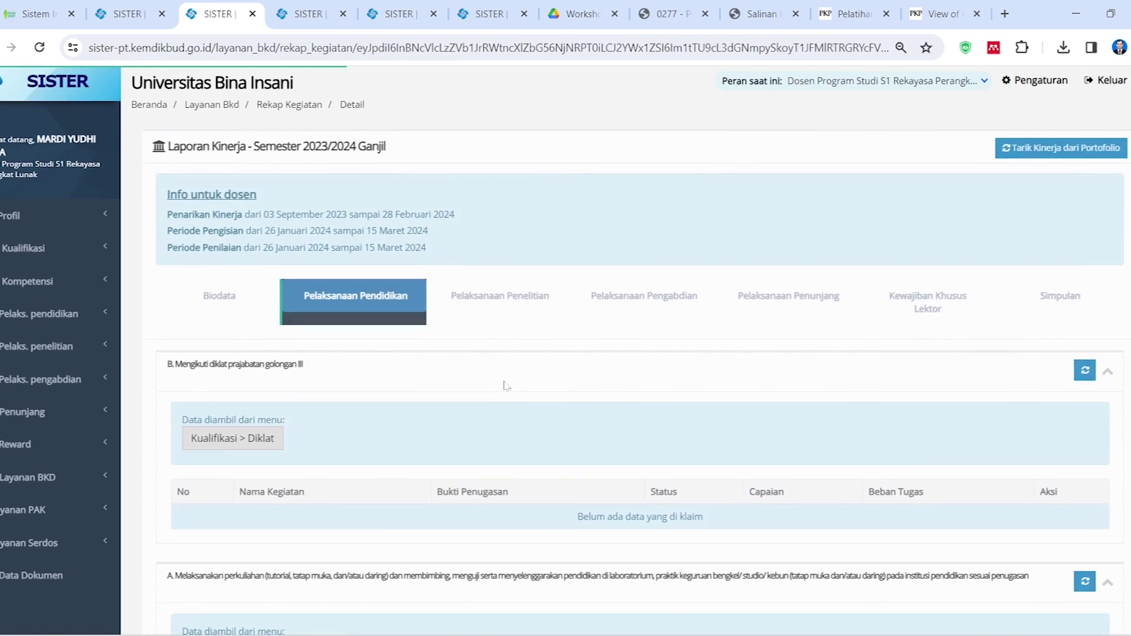
# Change the Codeigniter 4 claim's status from Selesai to Beban lebih, bringing the total to 12.075 sks
pyautogui.scroll(-8, 497, 384)
pyautogui.scroll(-8, 854, 389)
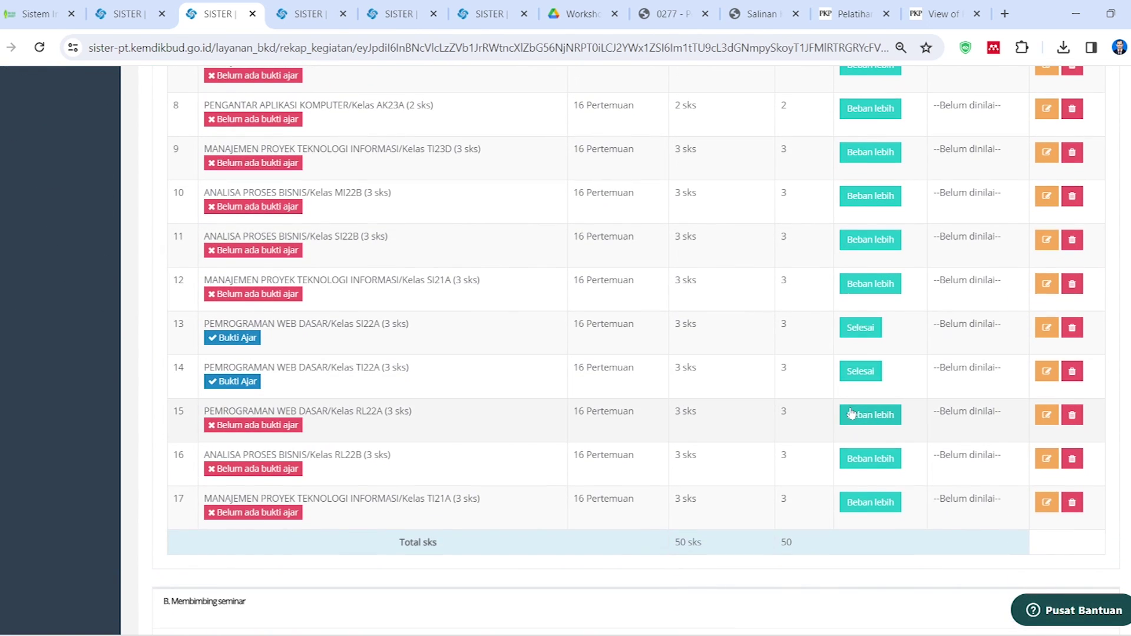
pyautogui.scroll(-20, 851, 414)
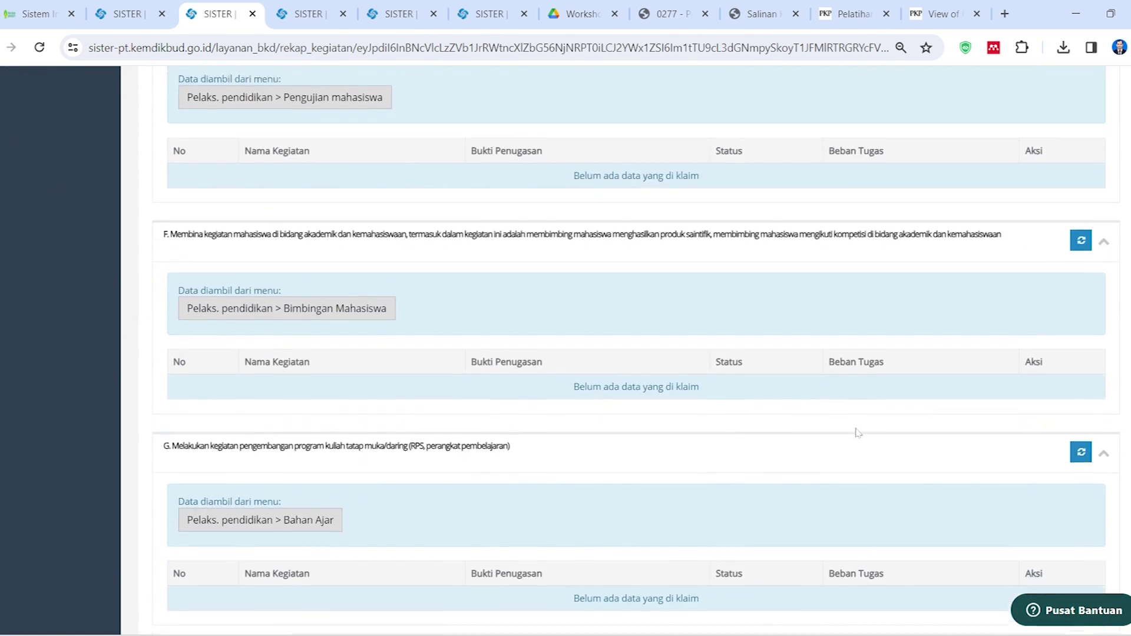
pyautogui.scroll(4, 860, 434)
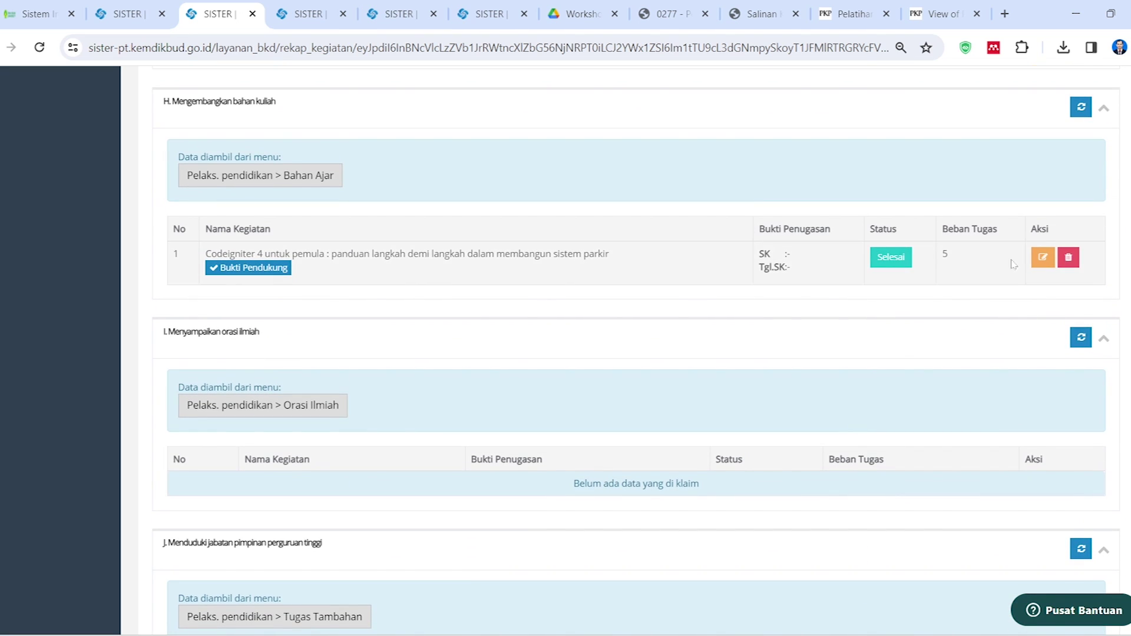
pyautogui.click(891, 259)
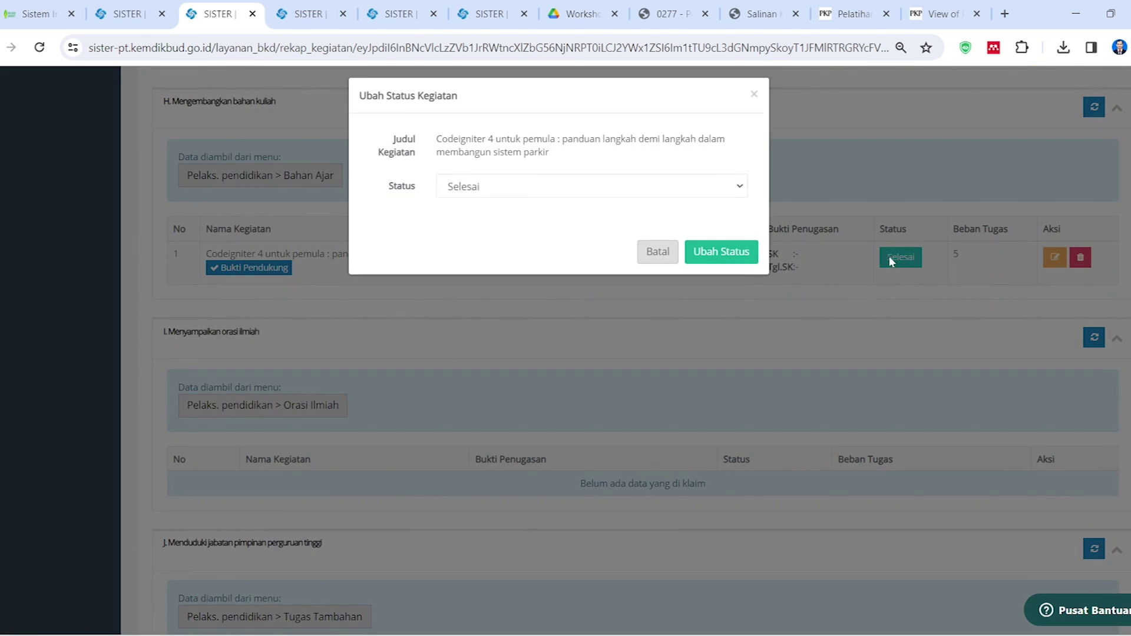
pyautogui.click(524, 196)
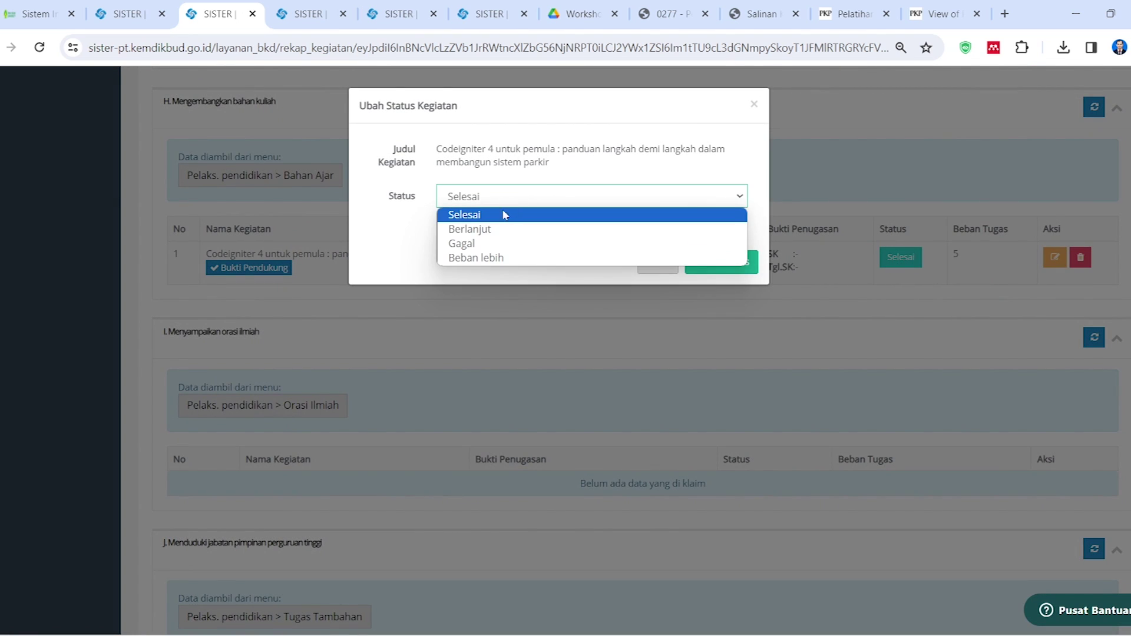
pyautogui.click(483, 257)
pyautogui.click(733, 270)
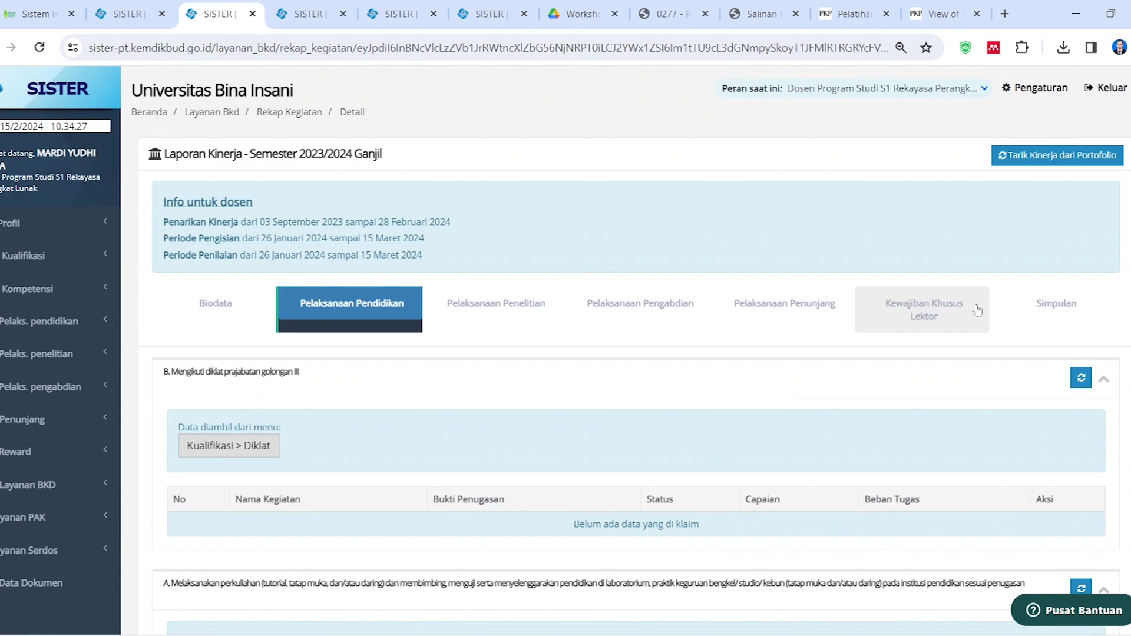
pyautogui.click(1056, 303)
pyautogui.scroll(-4, 734, 328)
pyautogui.scroll(-3, 735, 327)
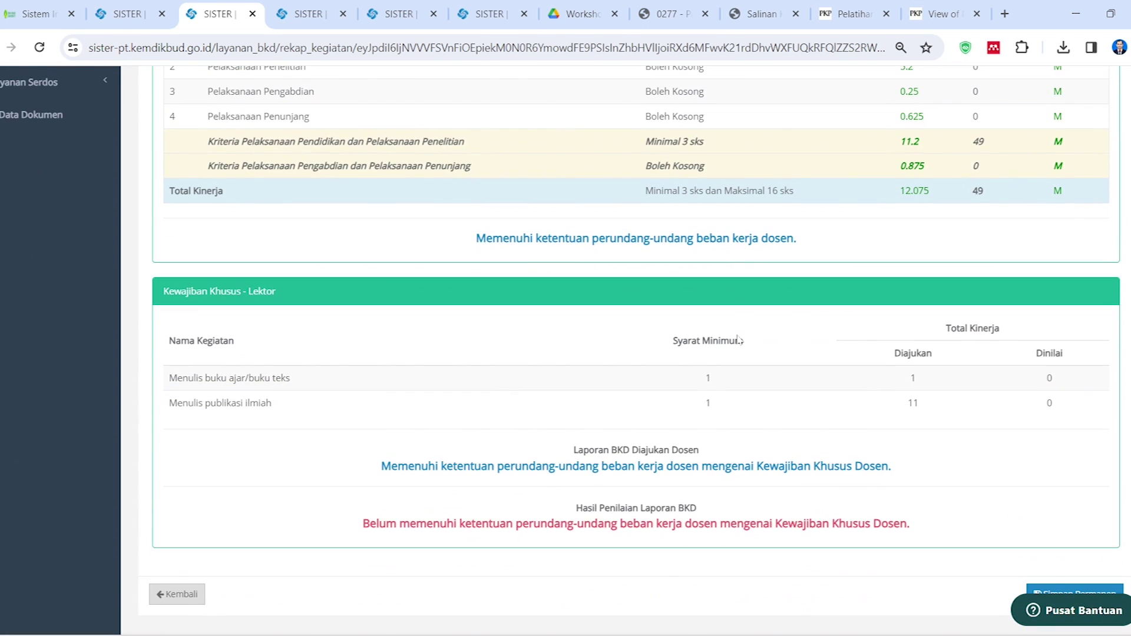
pyautogui.scroll(2, 855, 307)
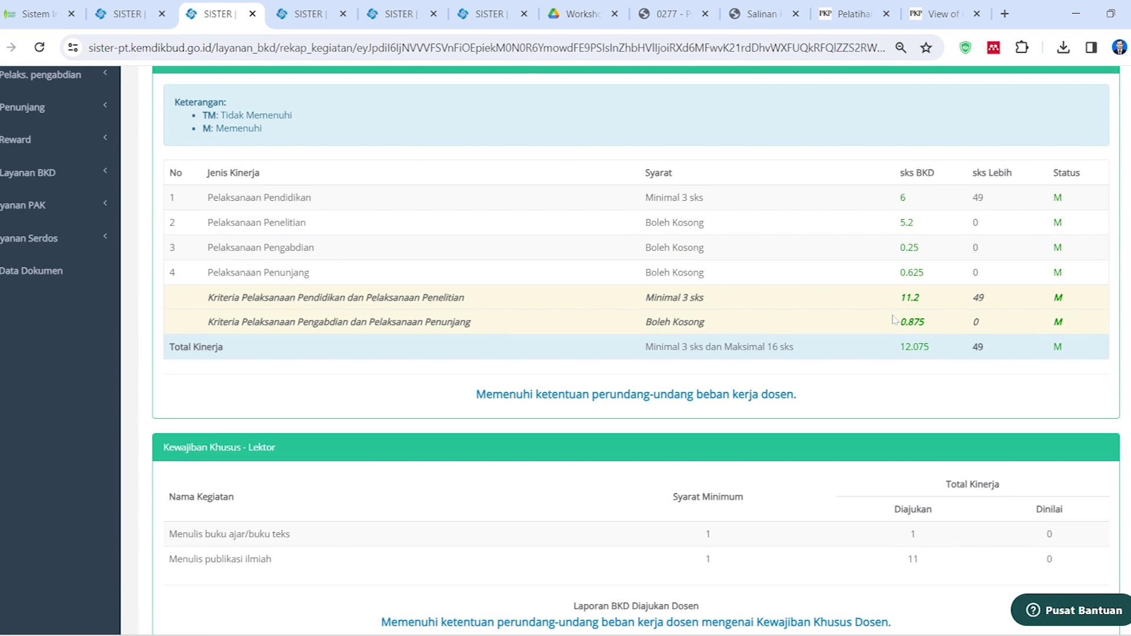
pyautogui.scroll(4, 855, 367)
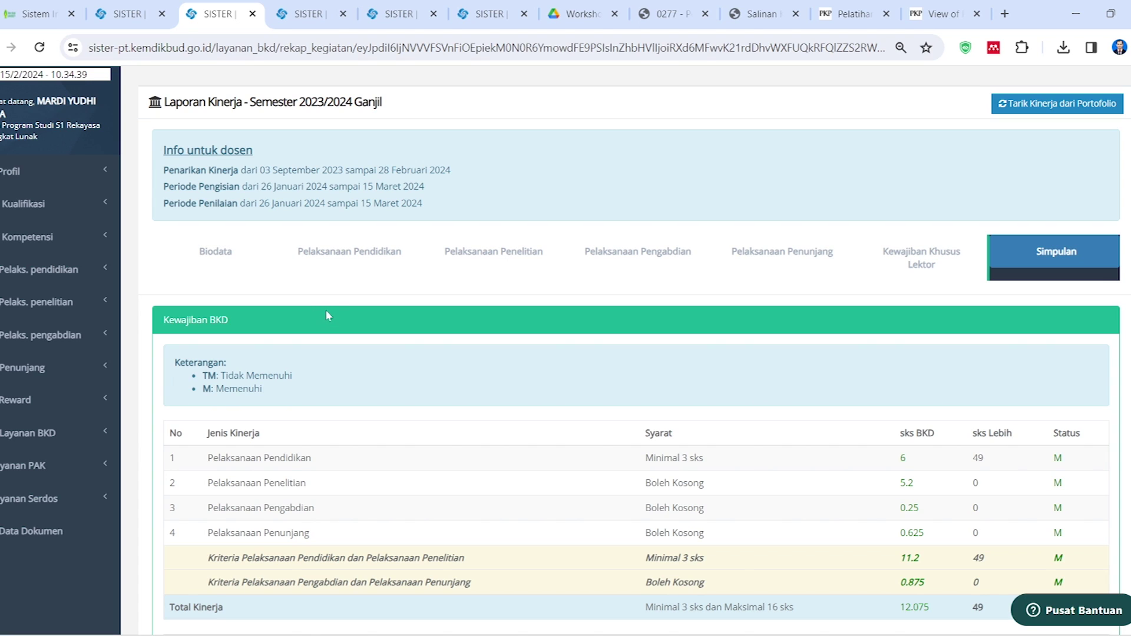
# Scroll Pelaksanaan Pendidikan to section H to verify the Codeigniter 4 claim shows Beban lebih
pyautogui.click(366, 259)
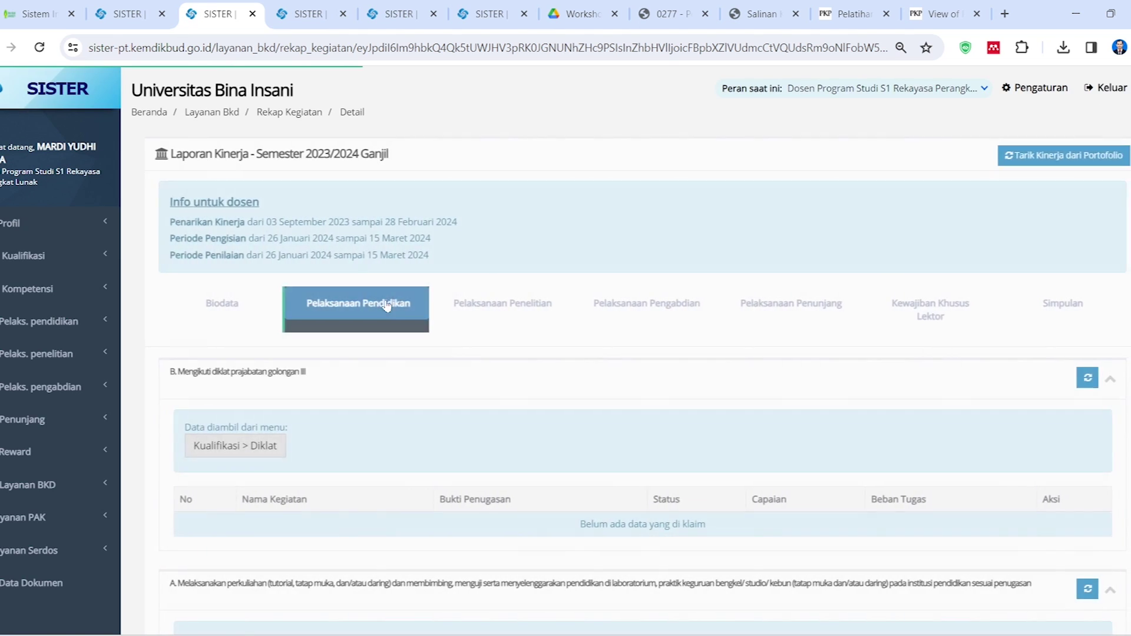
pyautogui.scroll(-8, 354, 238)
pyautogui.scroll(-9, 296, 344)
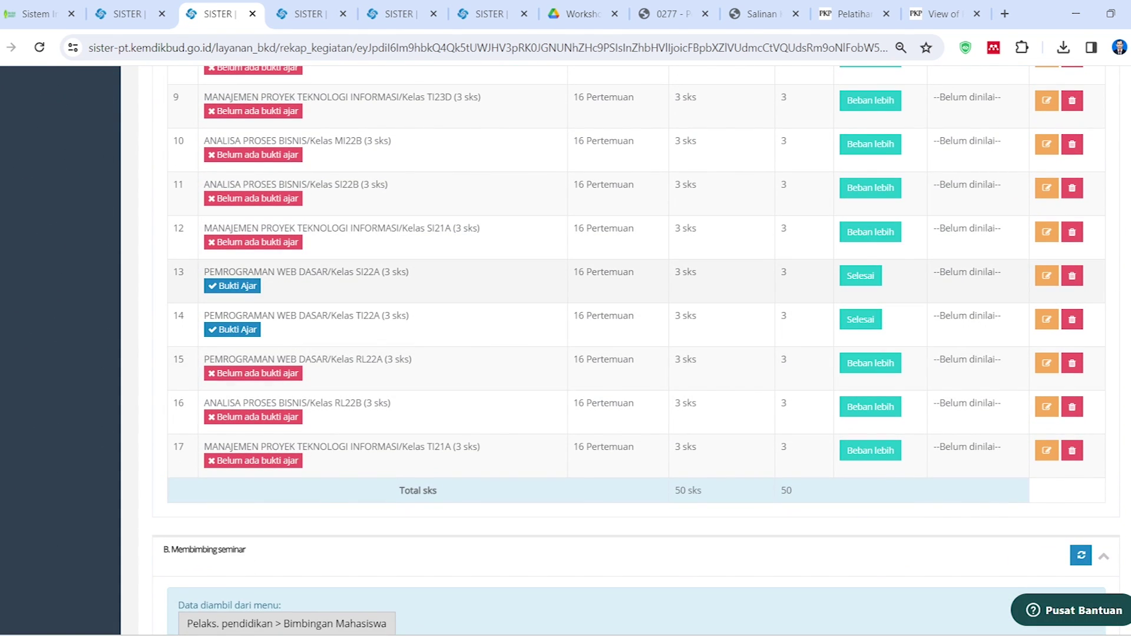
pyautogui.moveTo(290, 271); pyautogui.dragTo(296, 272)
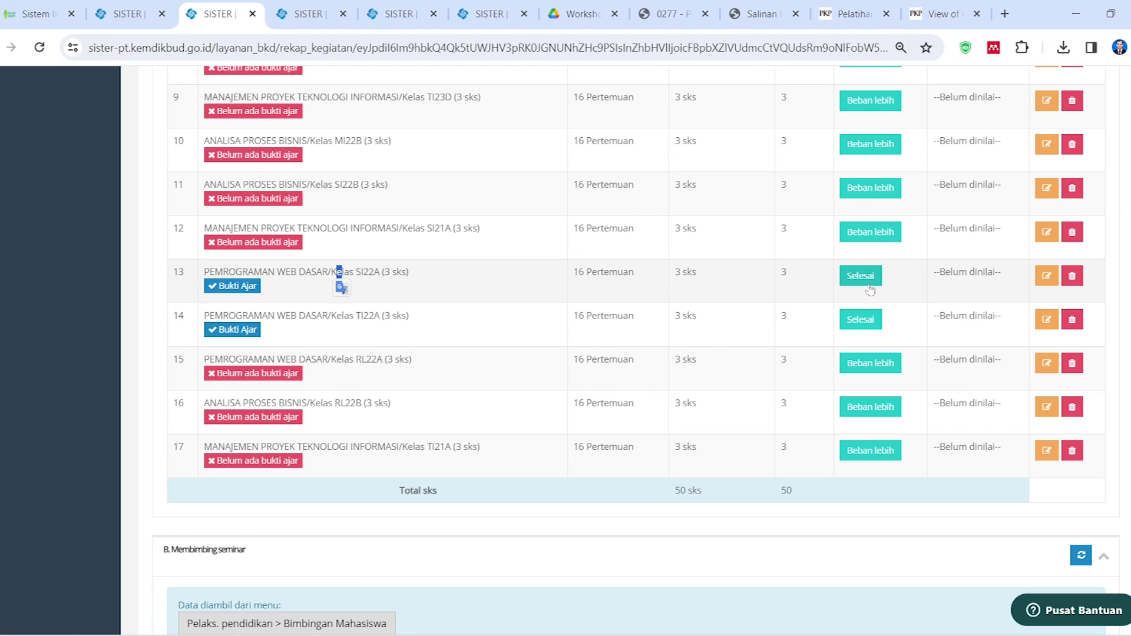
pyautogui.scroll(-7, 765, 412)
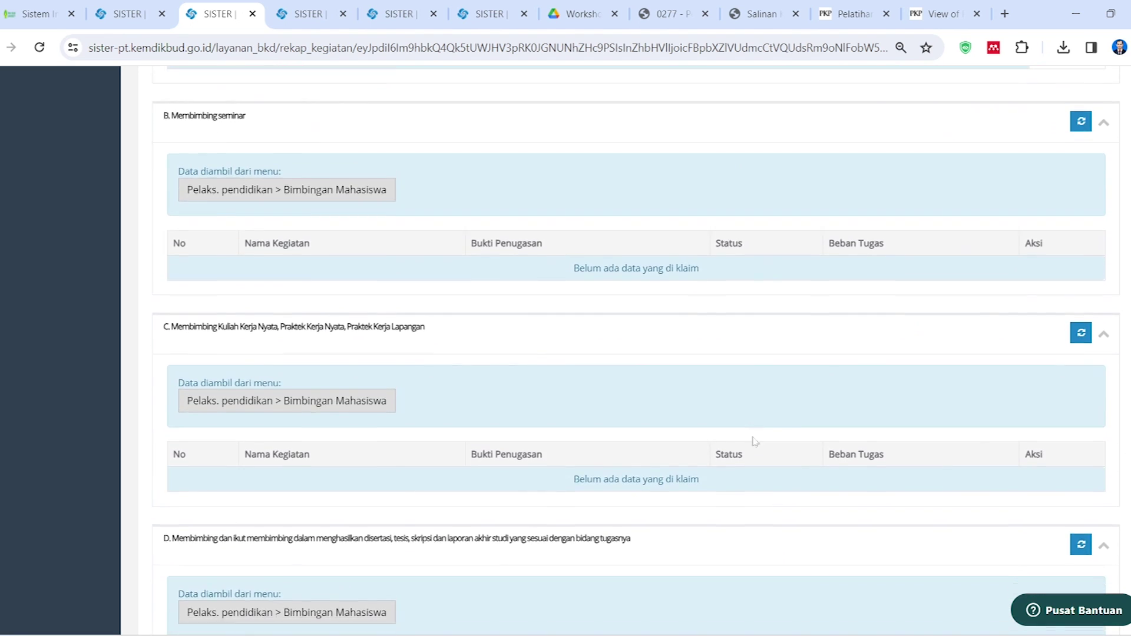
pyautogui.scroll(-20, 757, 451)
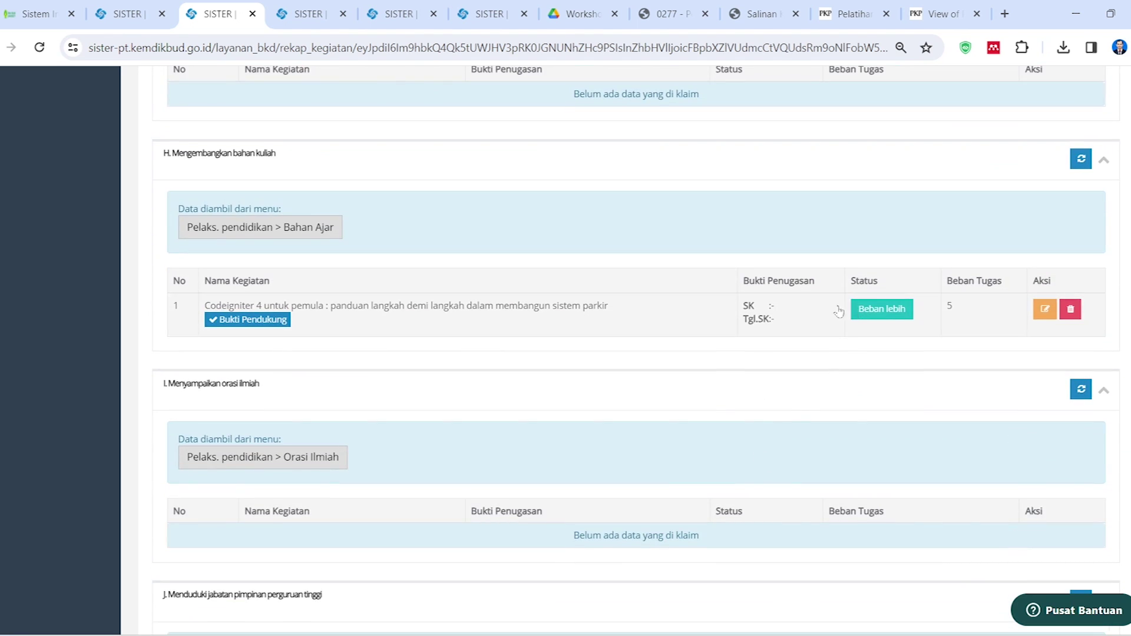
pyautogui.scroll(20, 500, 321)
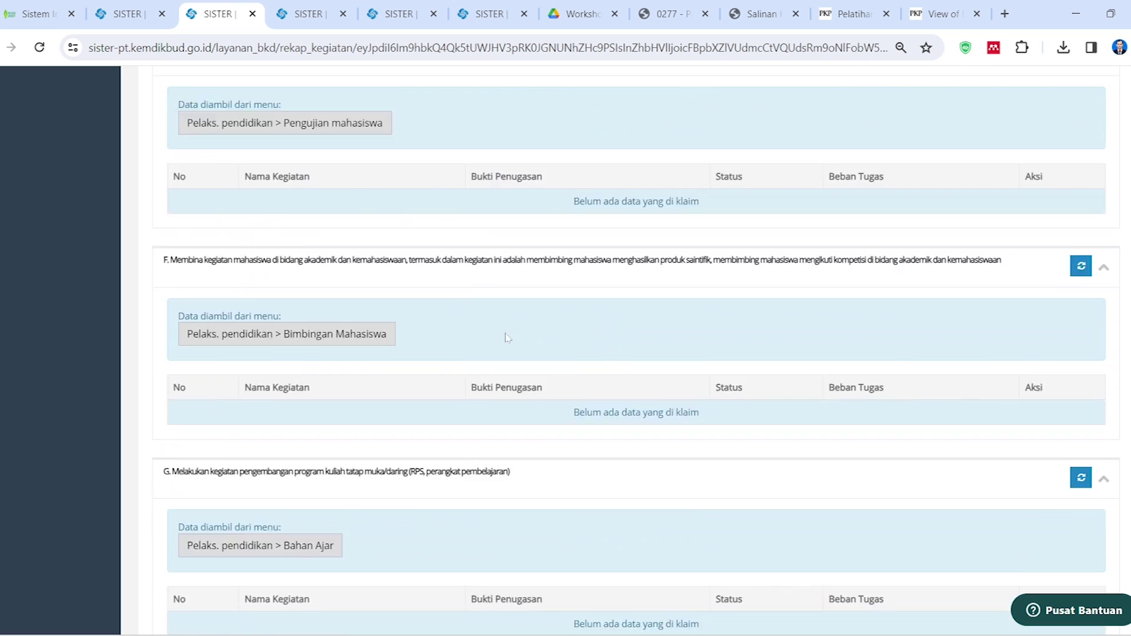
pyautogui.scroll(15, 504, 321)
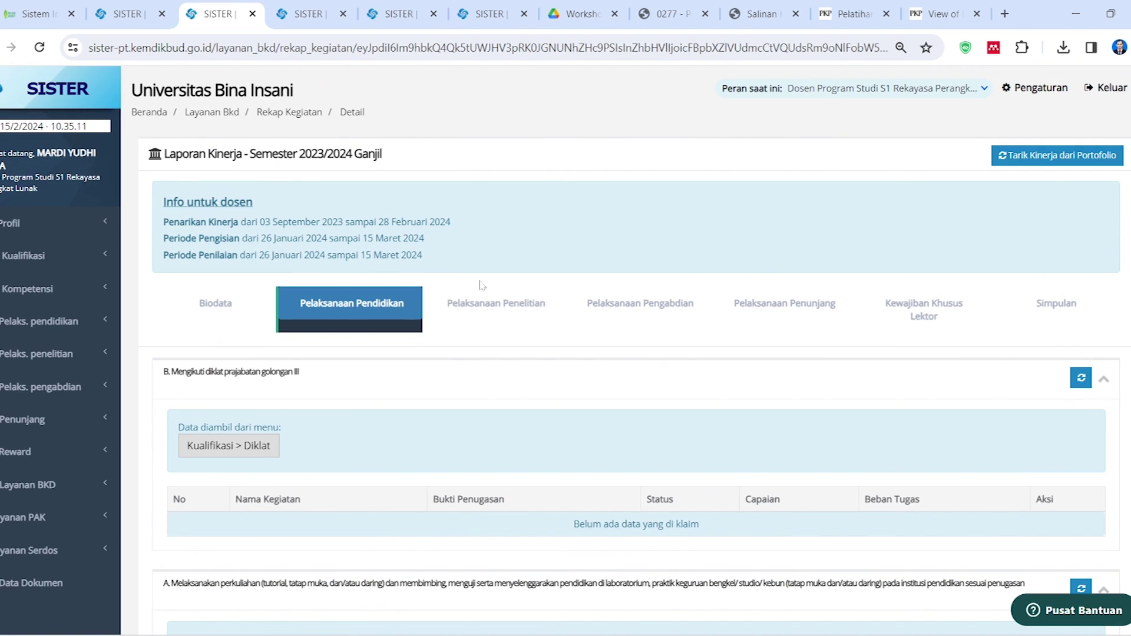